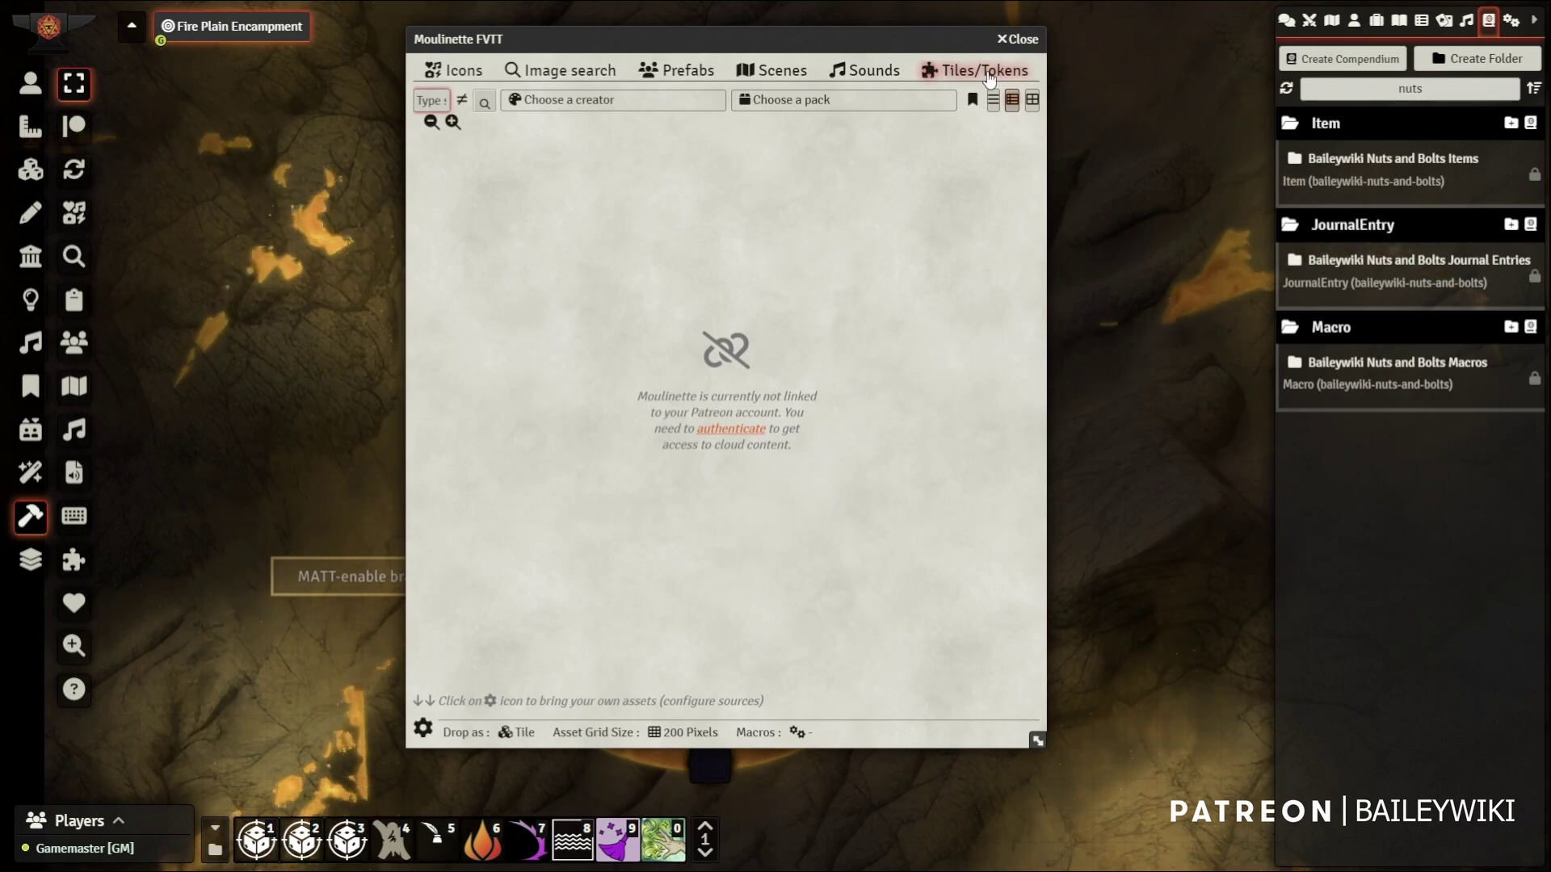
Search Moulinette's icon library for "settings"
click(458, 74)
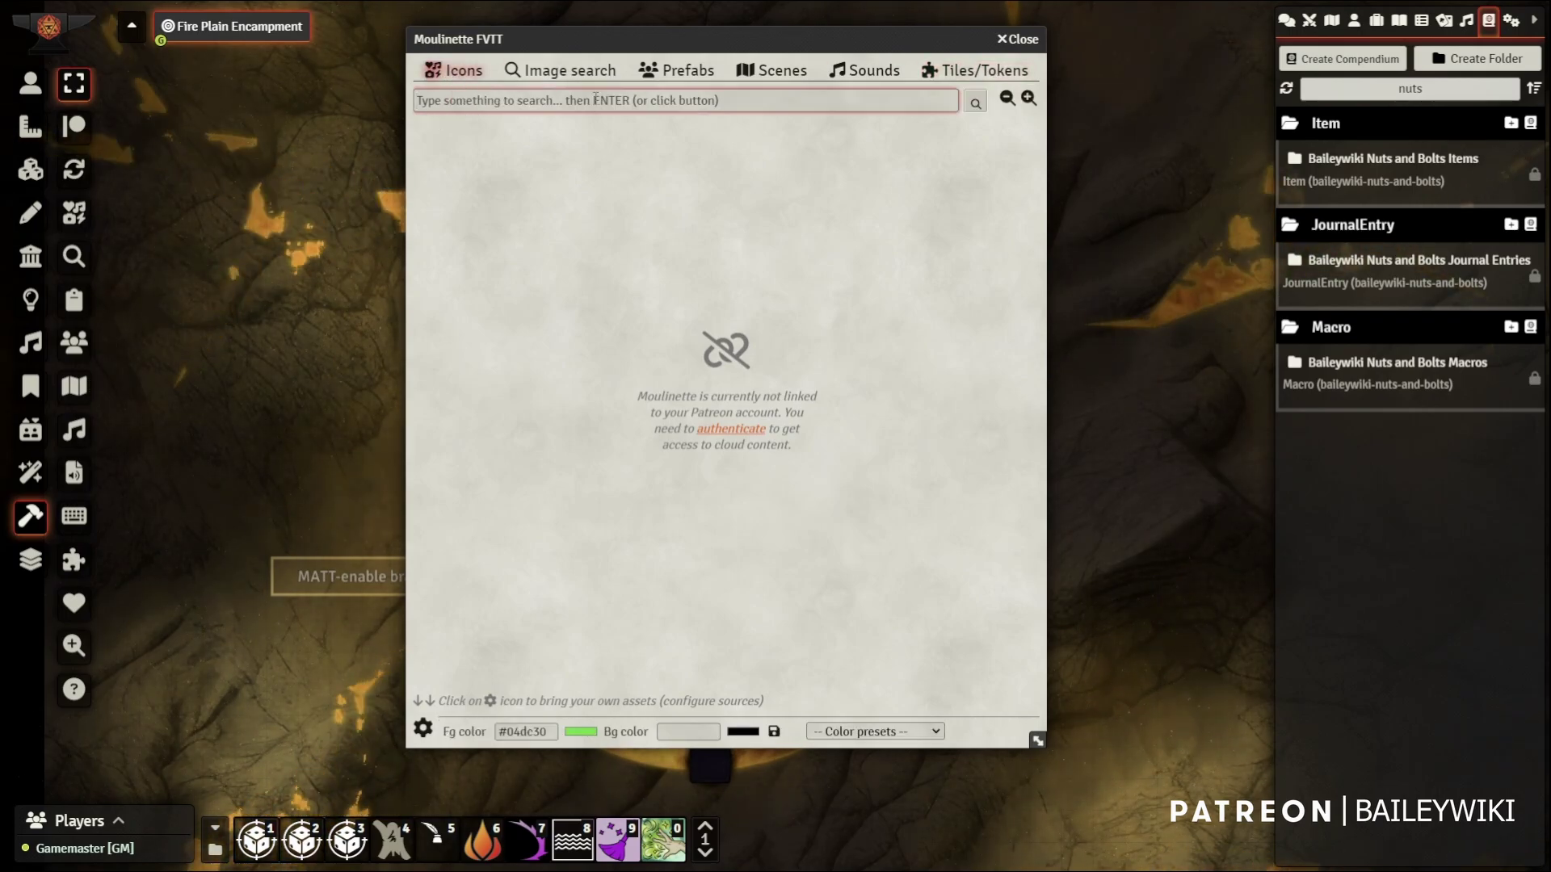
click(367, 742)
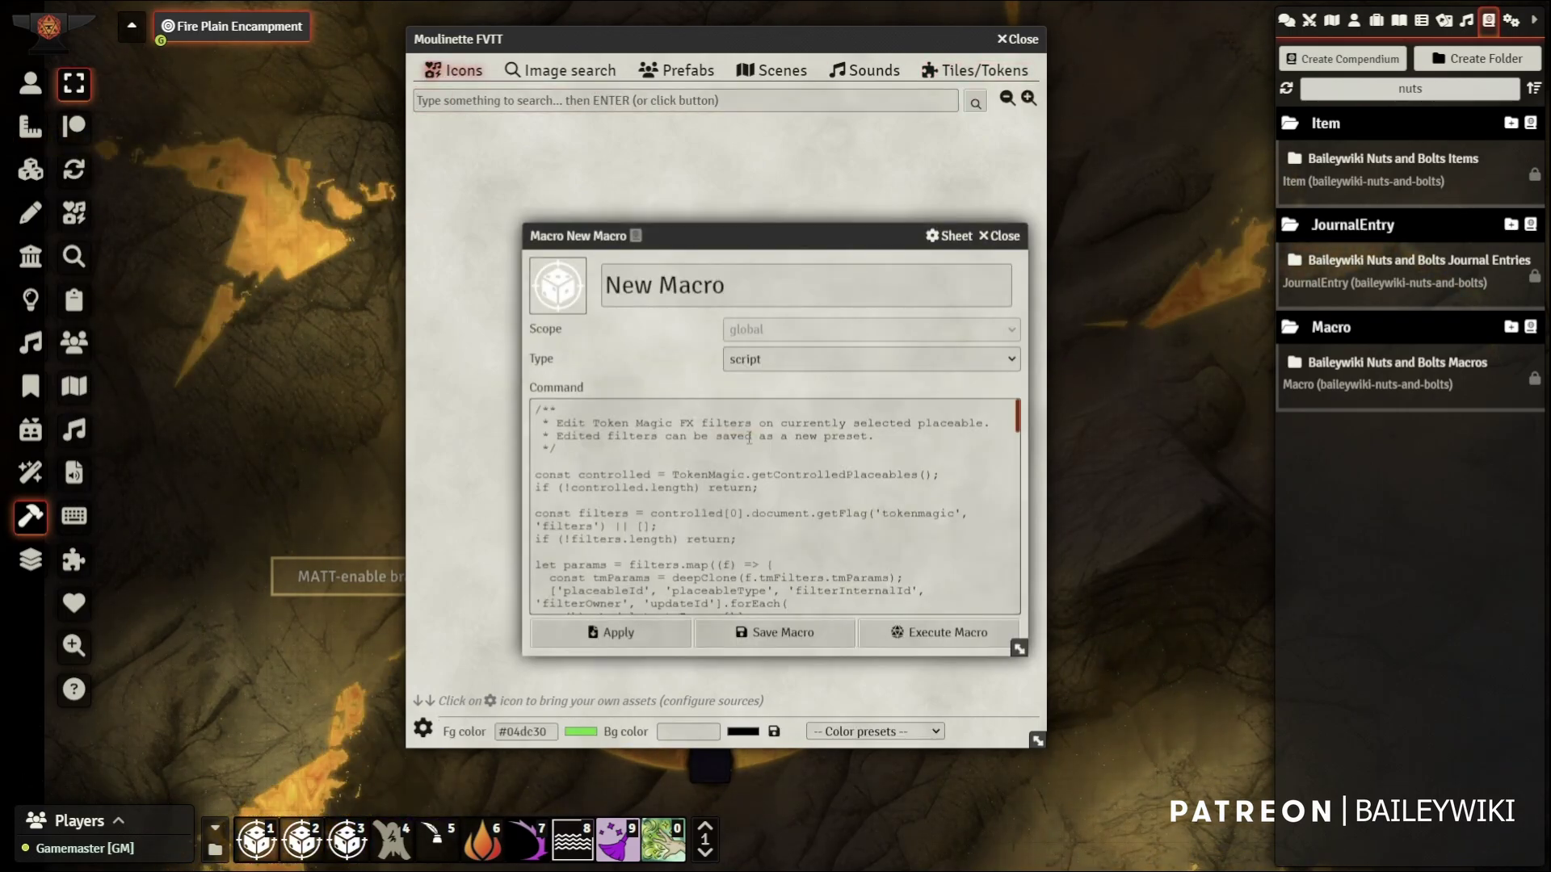
click(1002, 236)
text(settings)
key(Return)
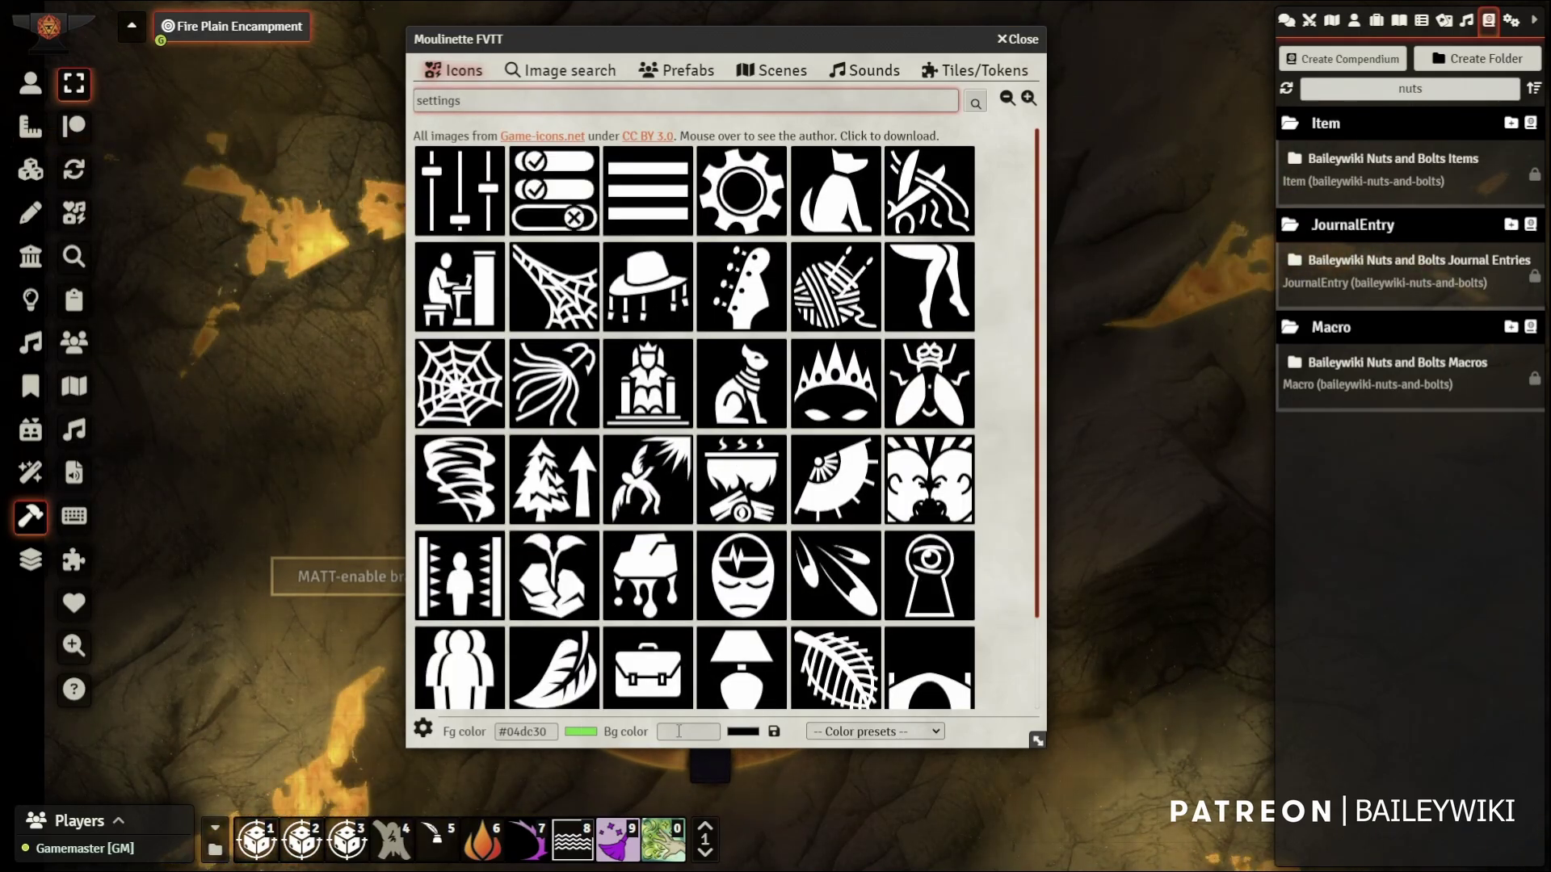
Pick the toggle-switches icon and set it as the image of the macro in hotbar slot 3
click(566, 190)
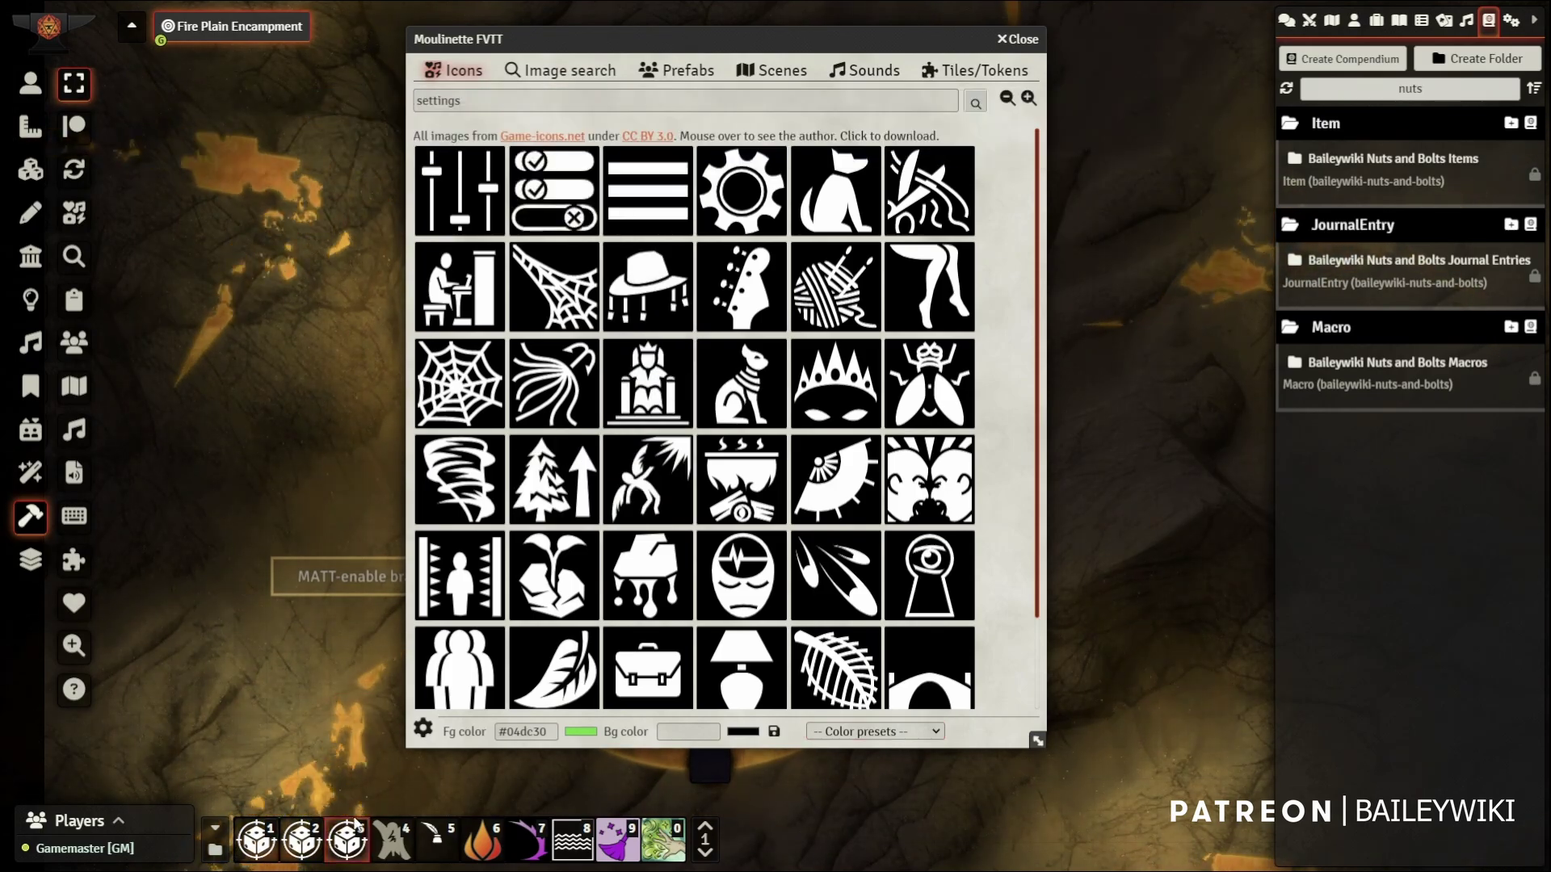
click(371, 741)
click(549, 283)
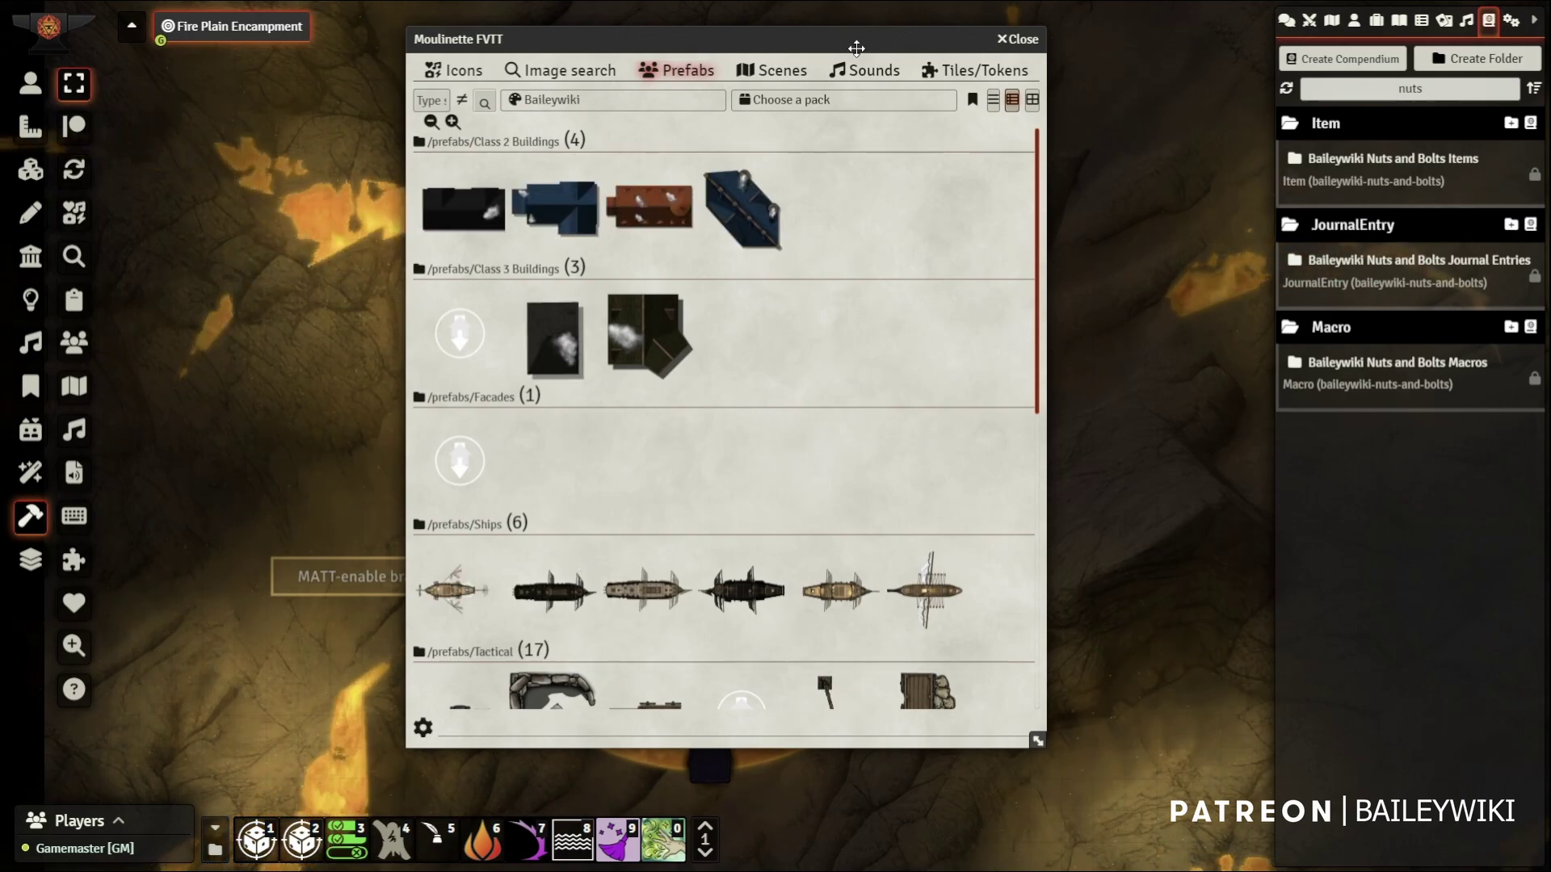
Place Baileywiki's angular blue-roofed Class 2 building prefab on the scene and close the asset browser
drag(856, 48, 542, 61)
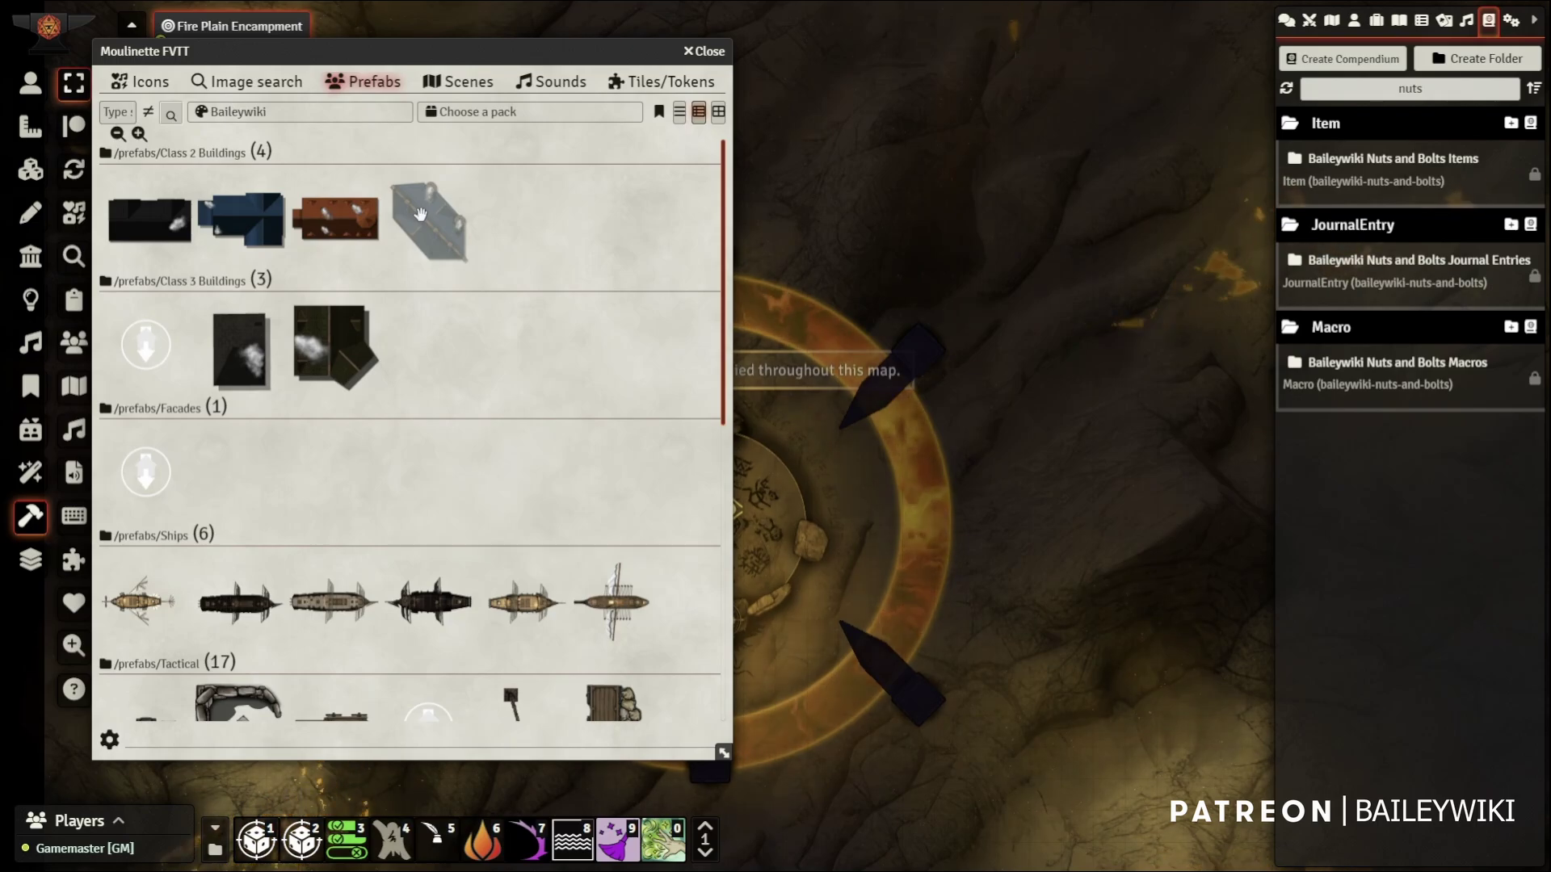
drag(1035, 166, 1024, 158)
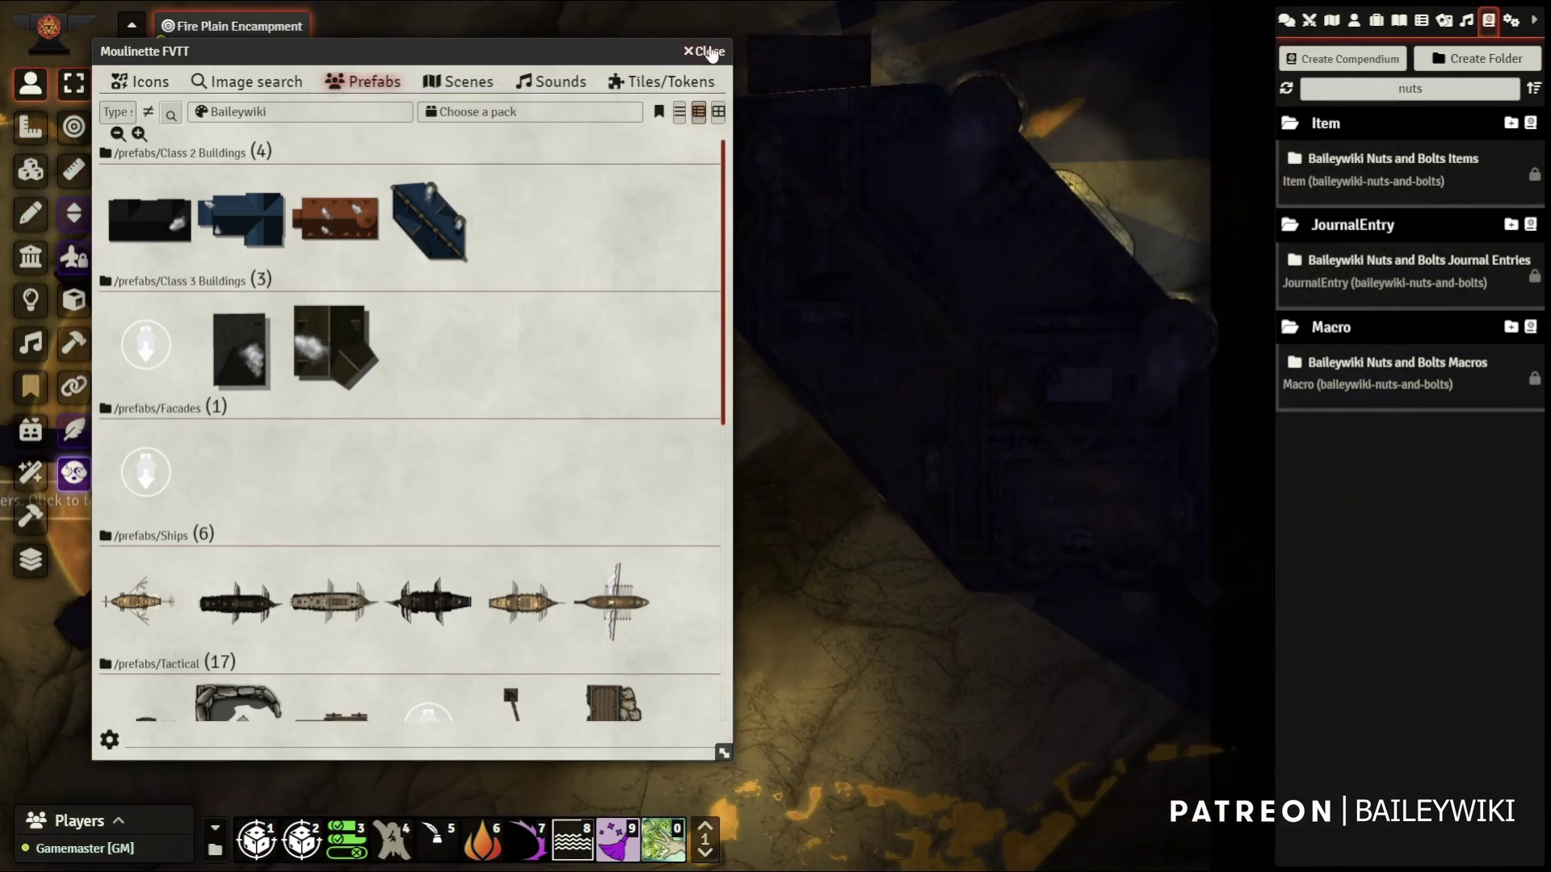
key(Escape)
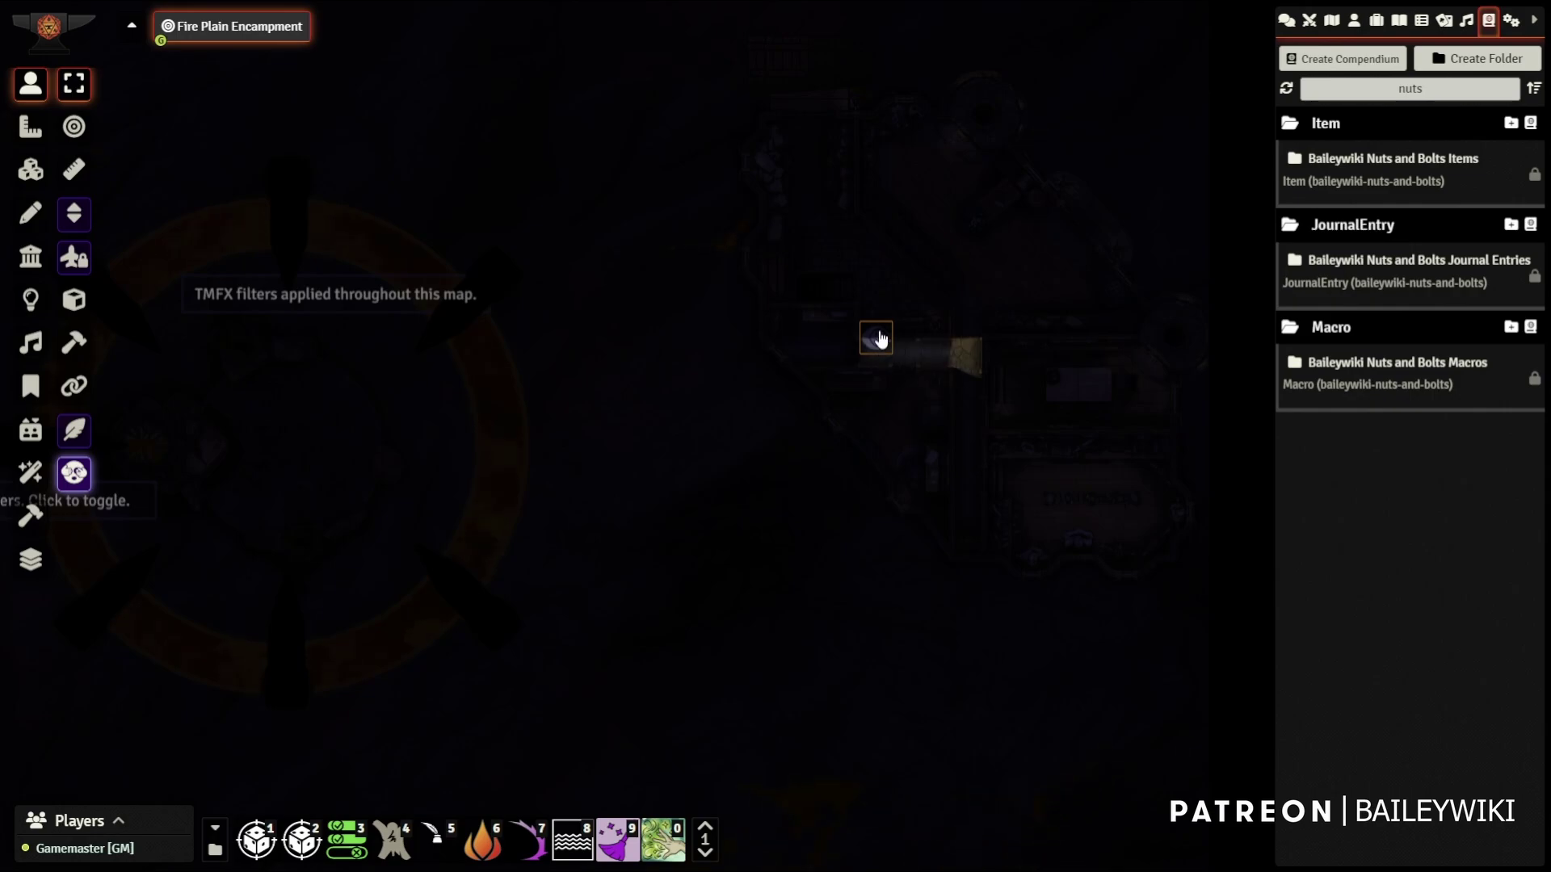
Move the token through the corridor of the placed building and into its adjoining rooms
scroll(961, 377, up, 5)
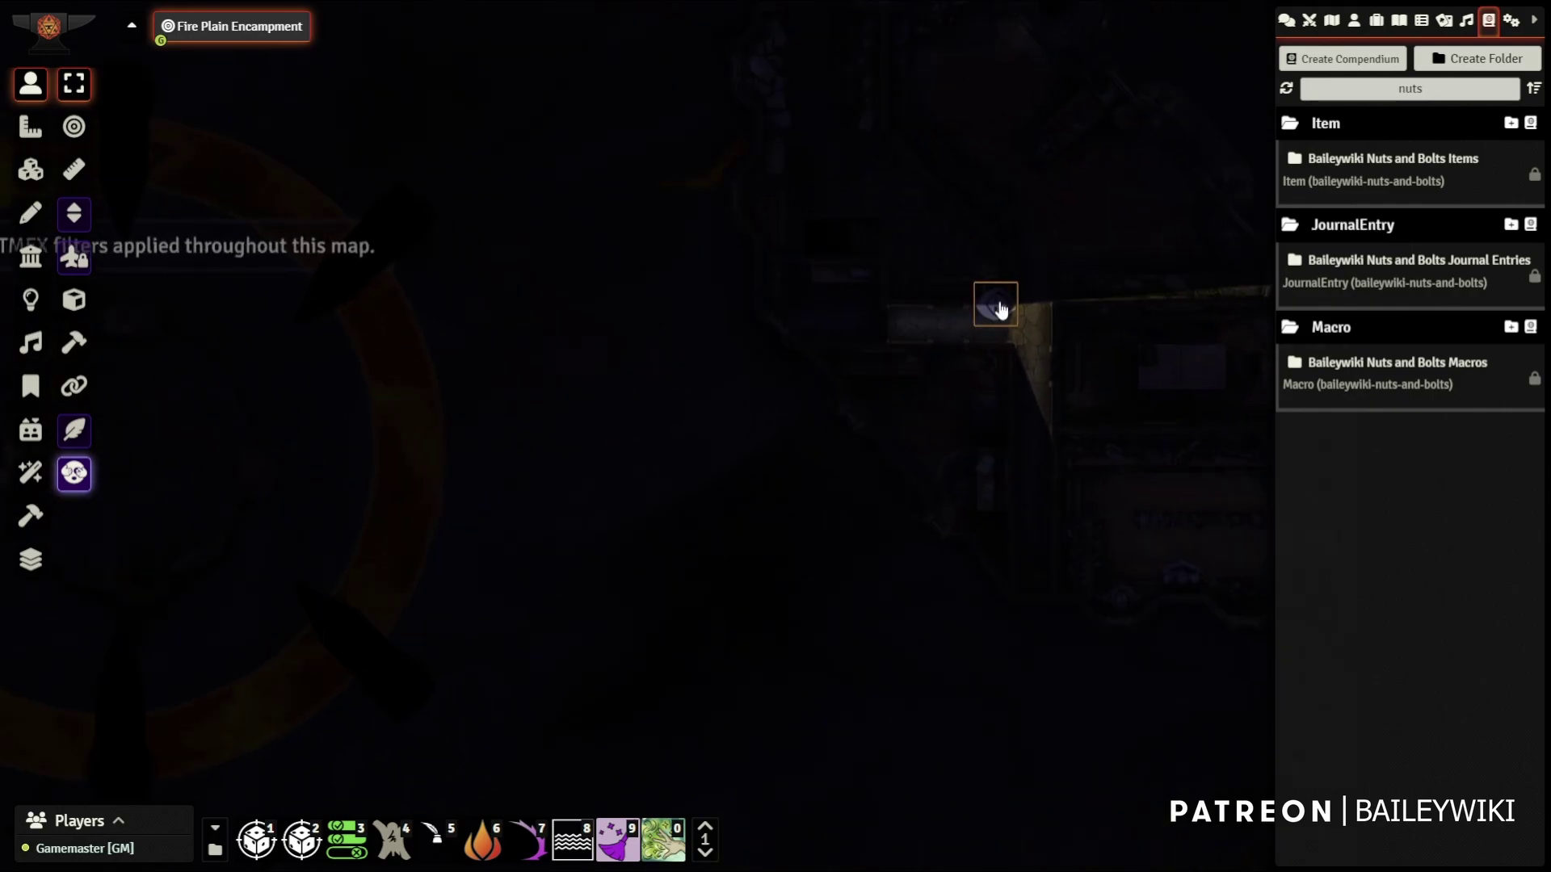
drag(1015, 212, 1011, 216)
key(Down)
key(Down)
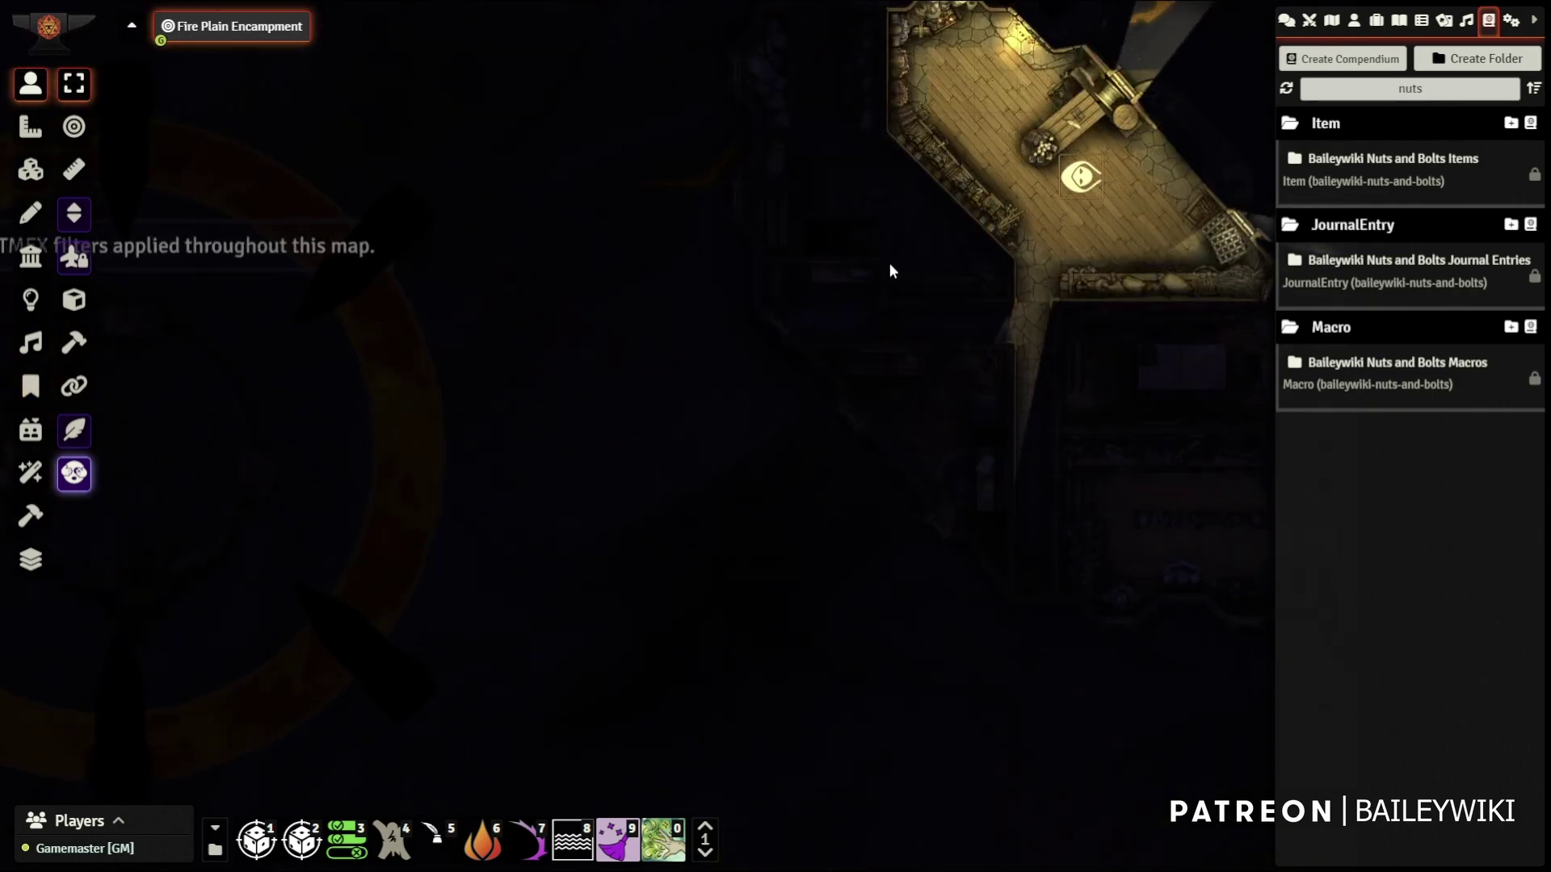
drag(816, 297, 826, 322)
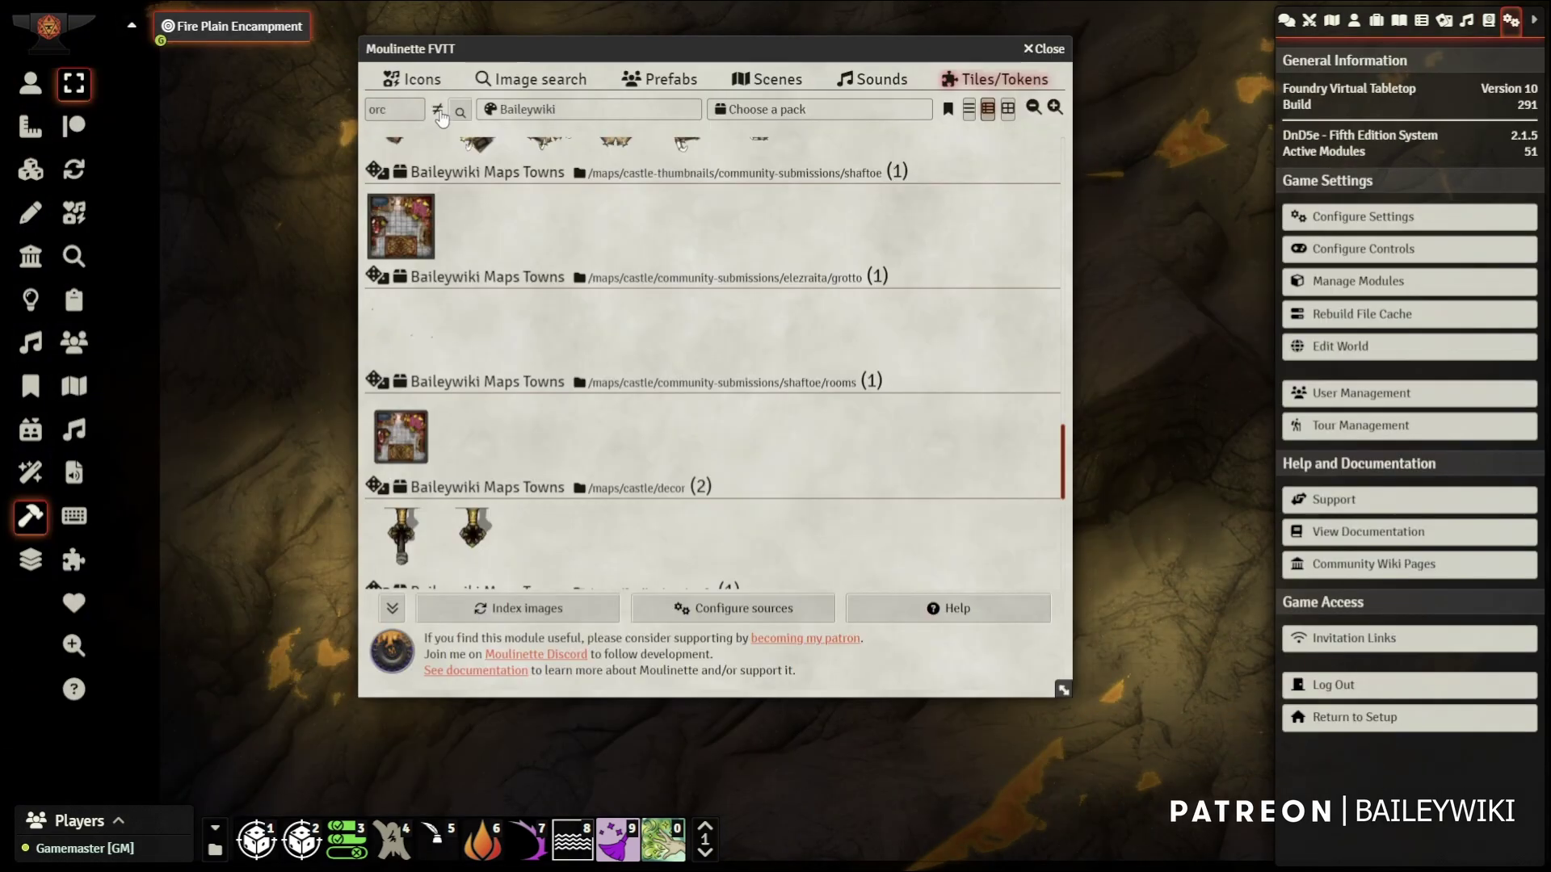
Search the tiles and tokens for "male" using the ≠ match option and browse the matching tokens
click(437, 109)
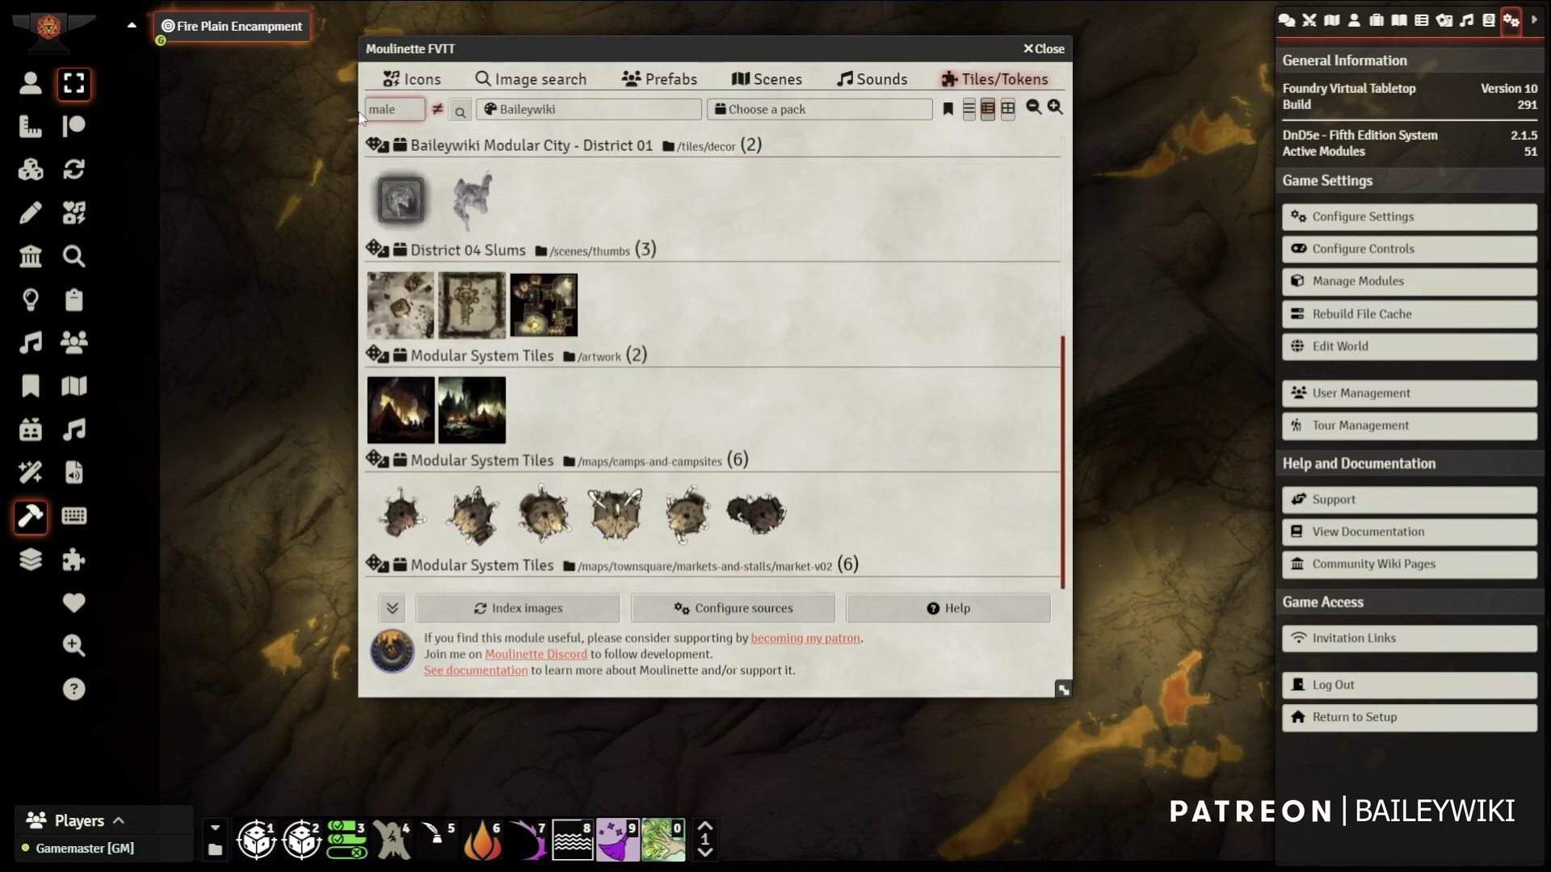
key(Return)
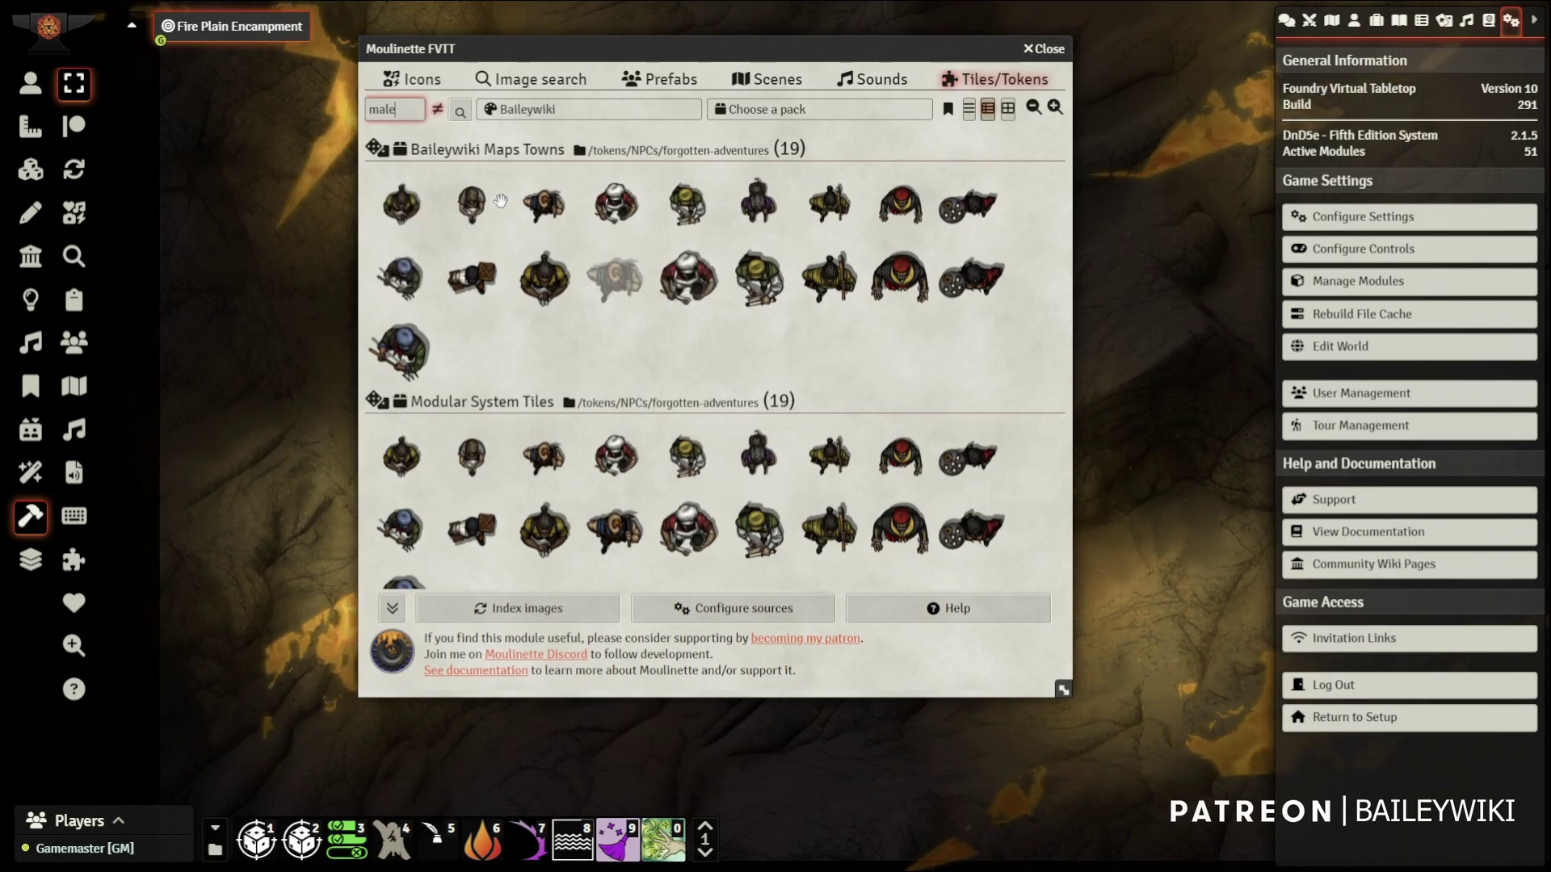
scroll(404, 410, down, 5)
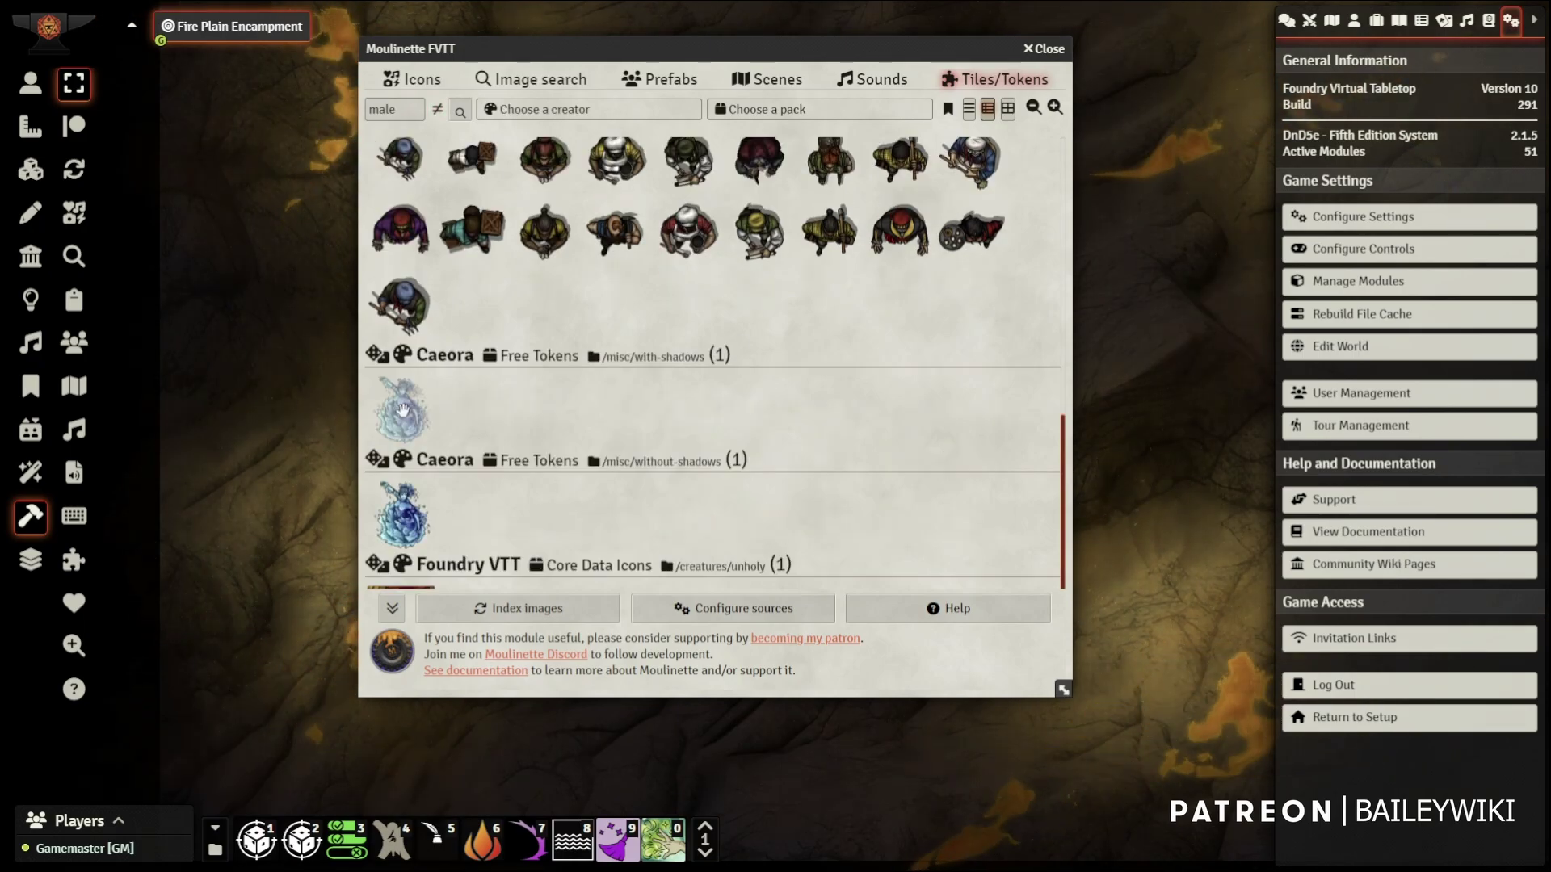
scroll(587, 418, up, 3)
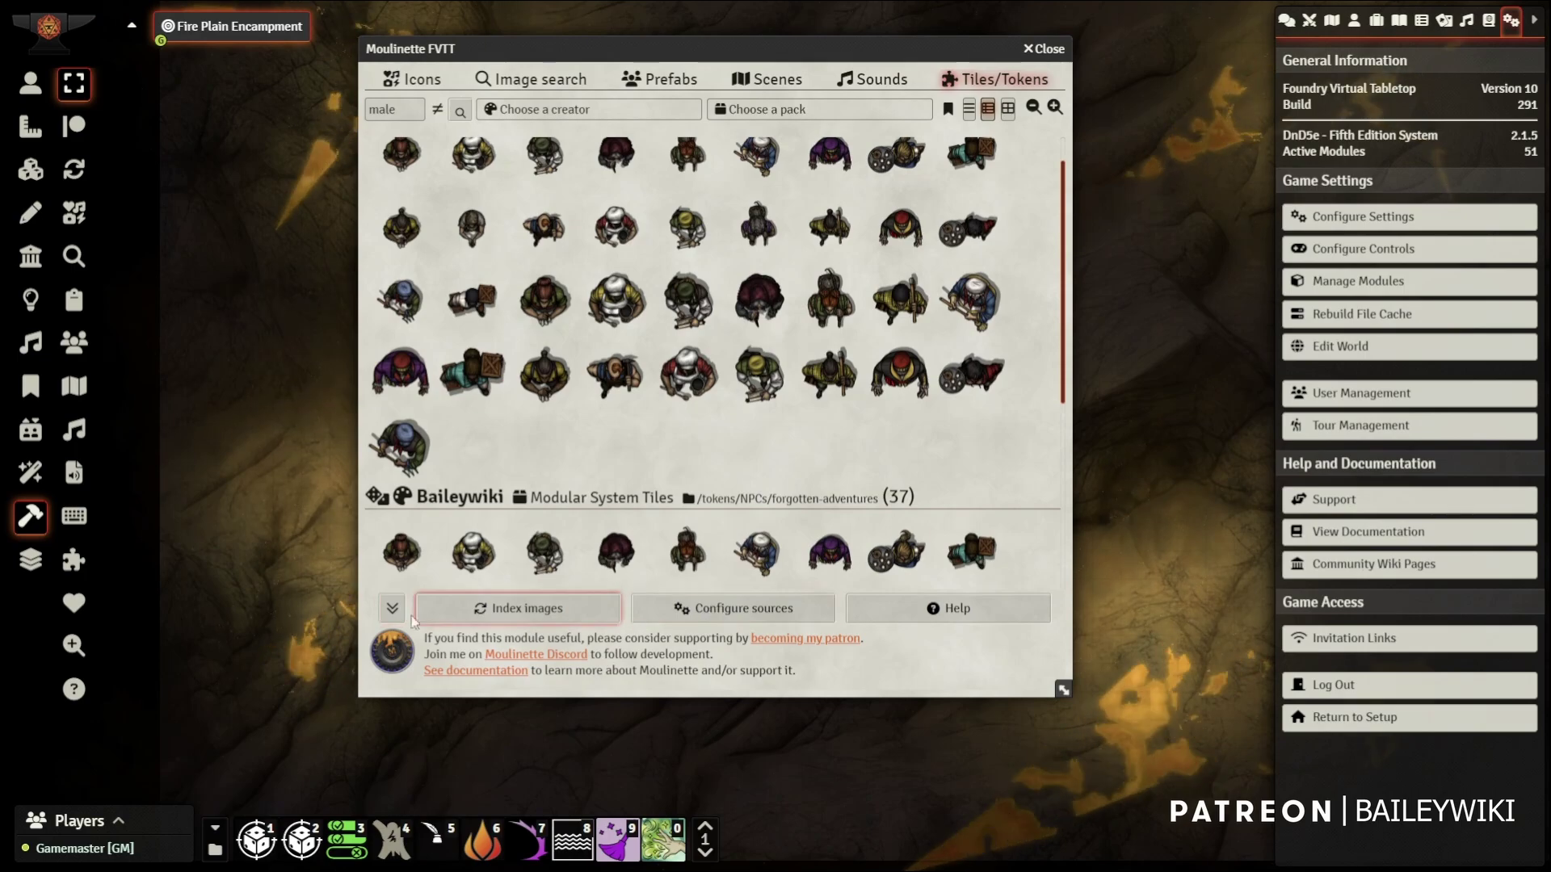
Preview the matching assets on Moulinette Cloud and inspect the details of Half-Orc_Male_Commoner_01.webp
click(393, 607)
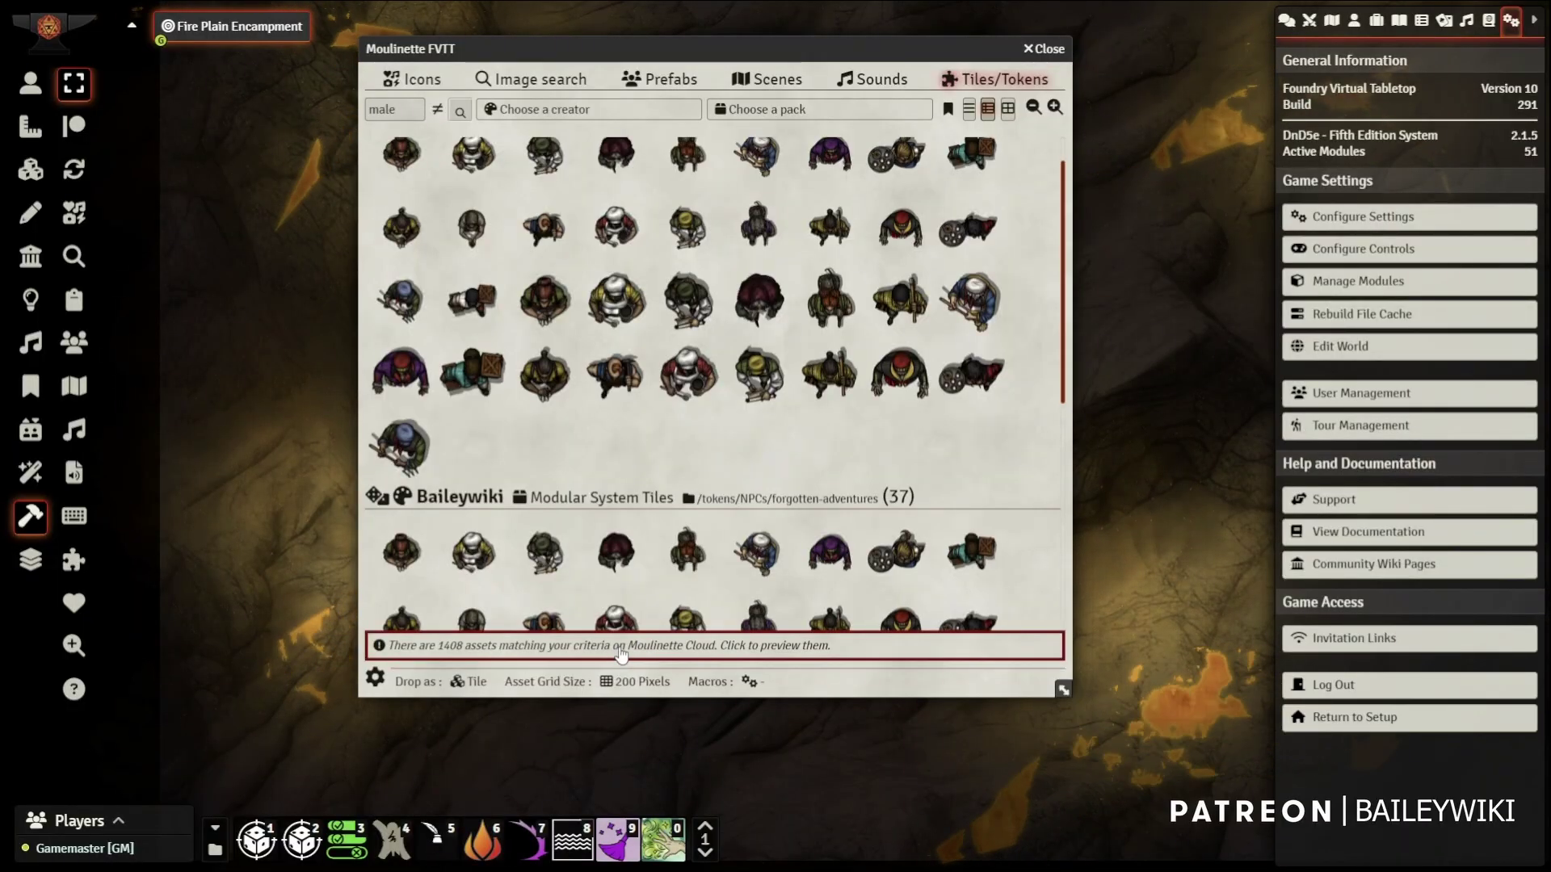
click(622, 651)
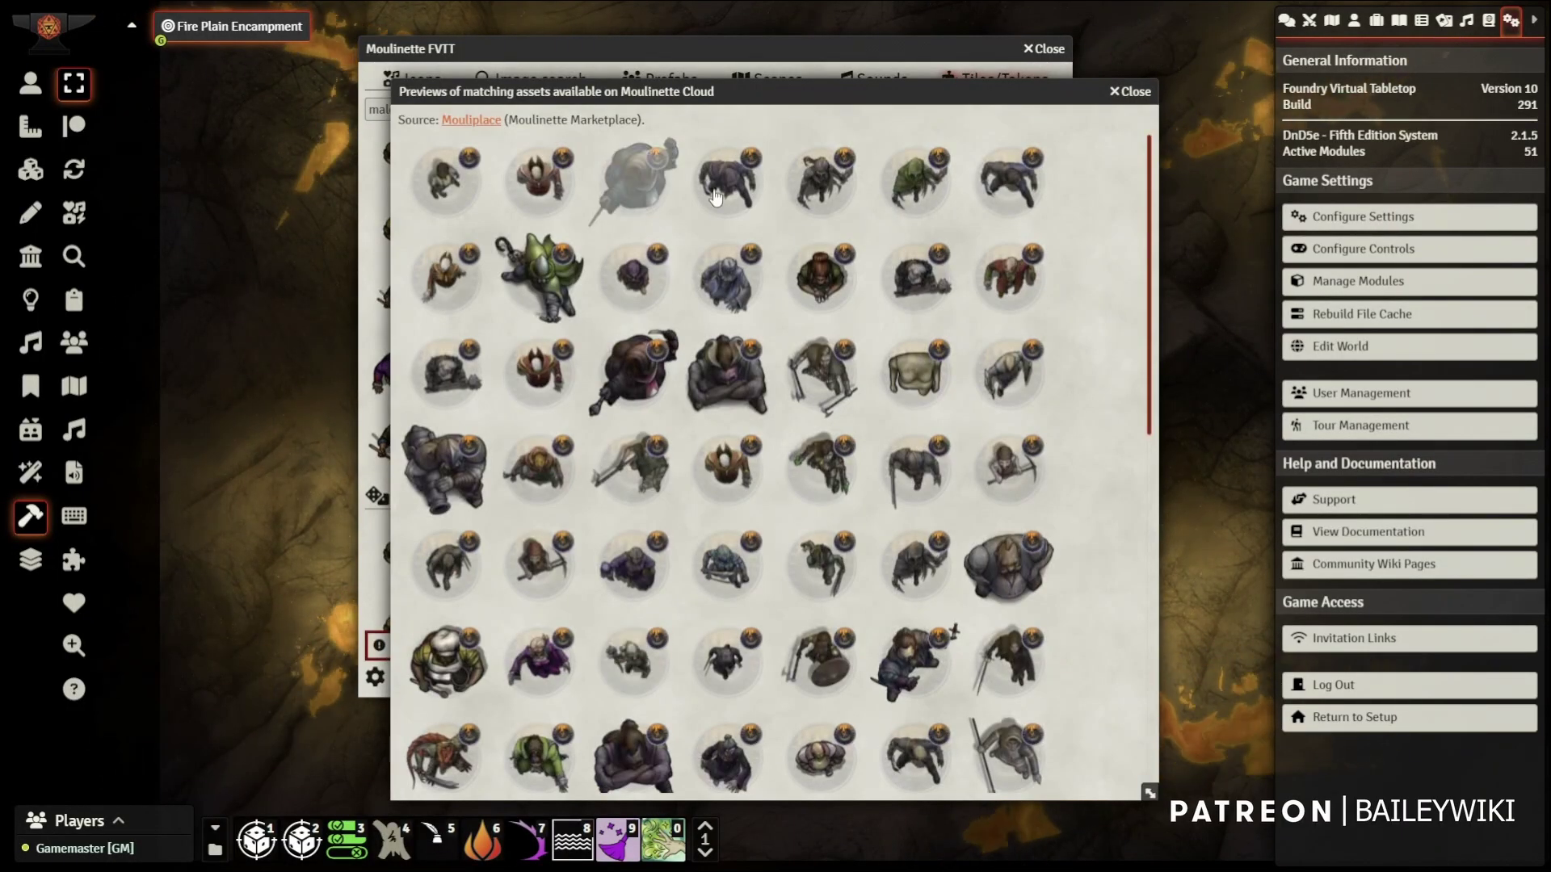
scroll(1011, 332, down, 10)
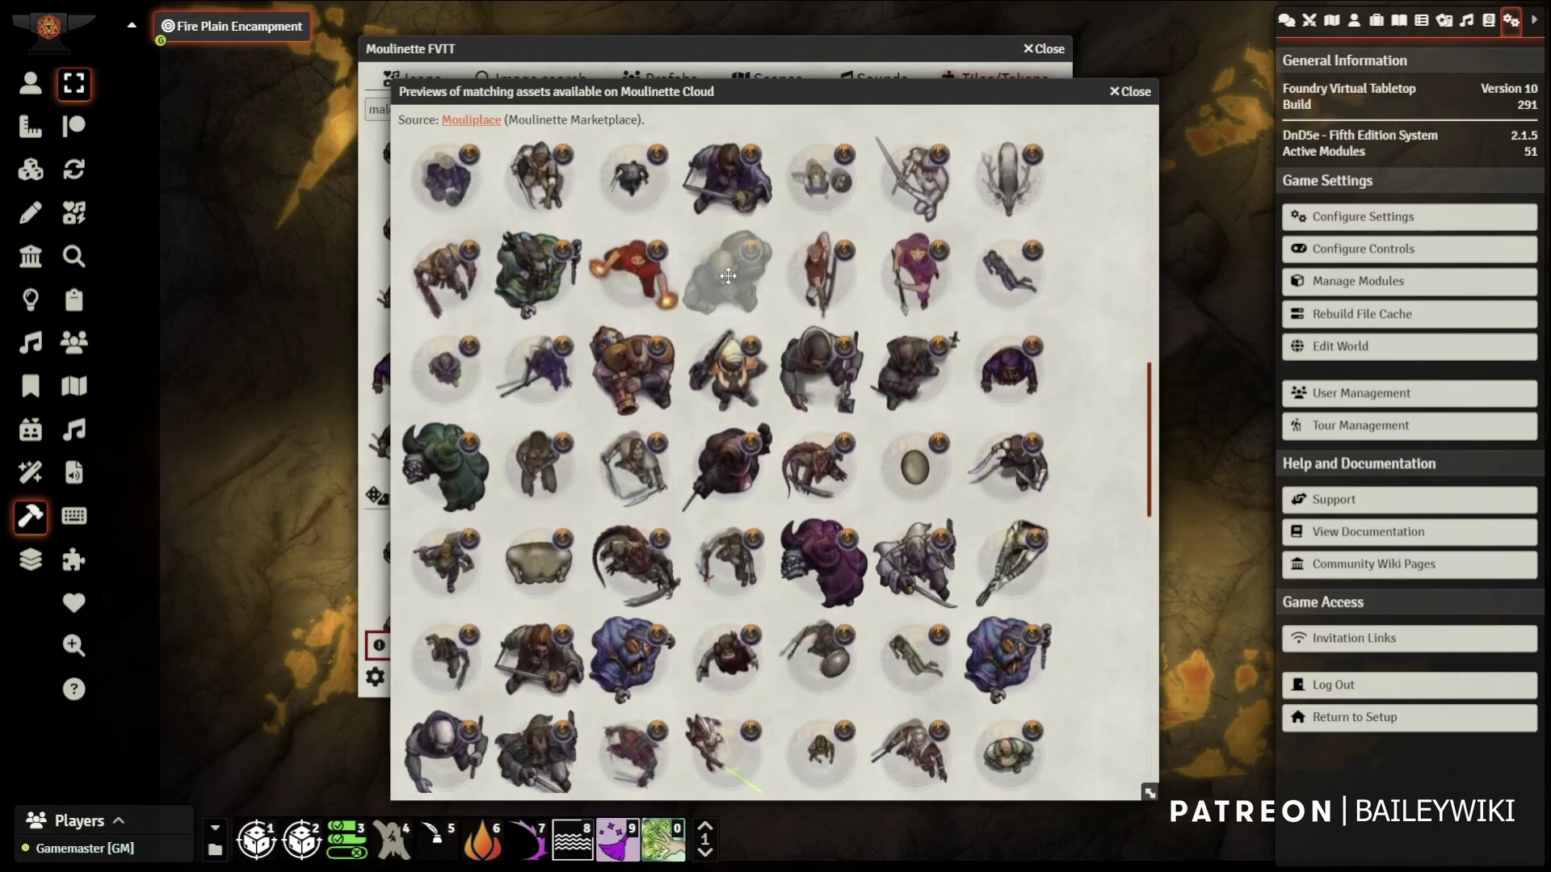
click(555, 370)
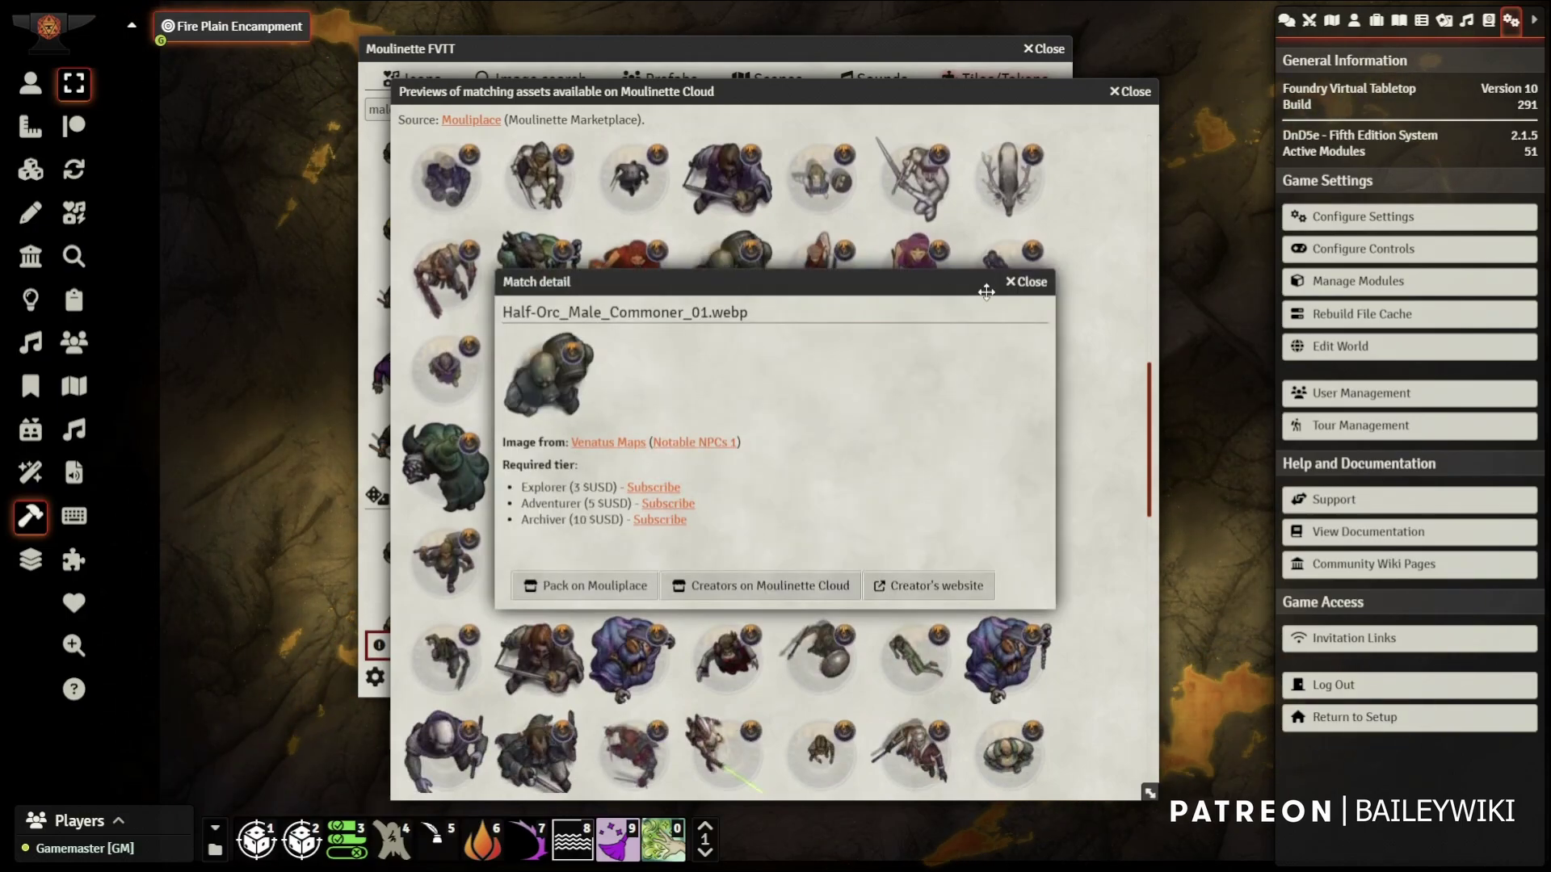
click(1028, 282)
Minimize the asset browser after adding the camp prefab and move the Kobold Artillerist token in among the tents
scroll(825, 568, down, 10)
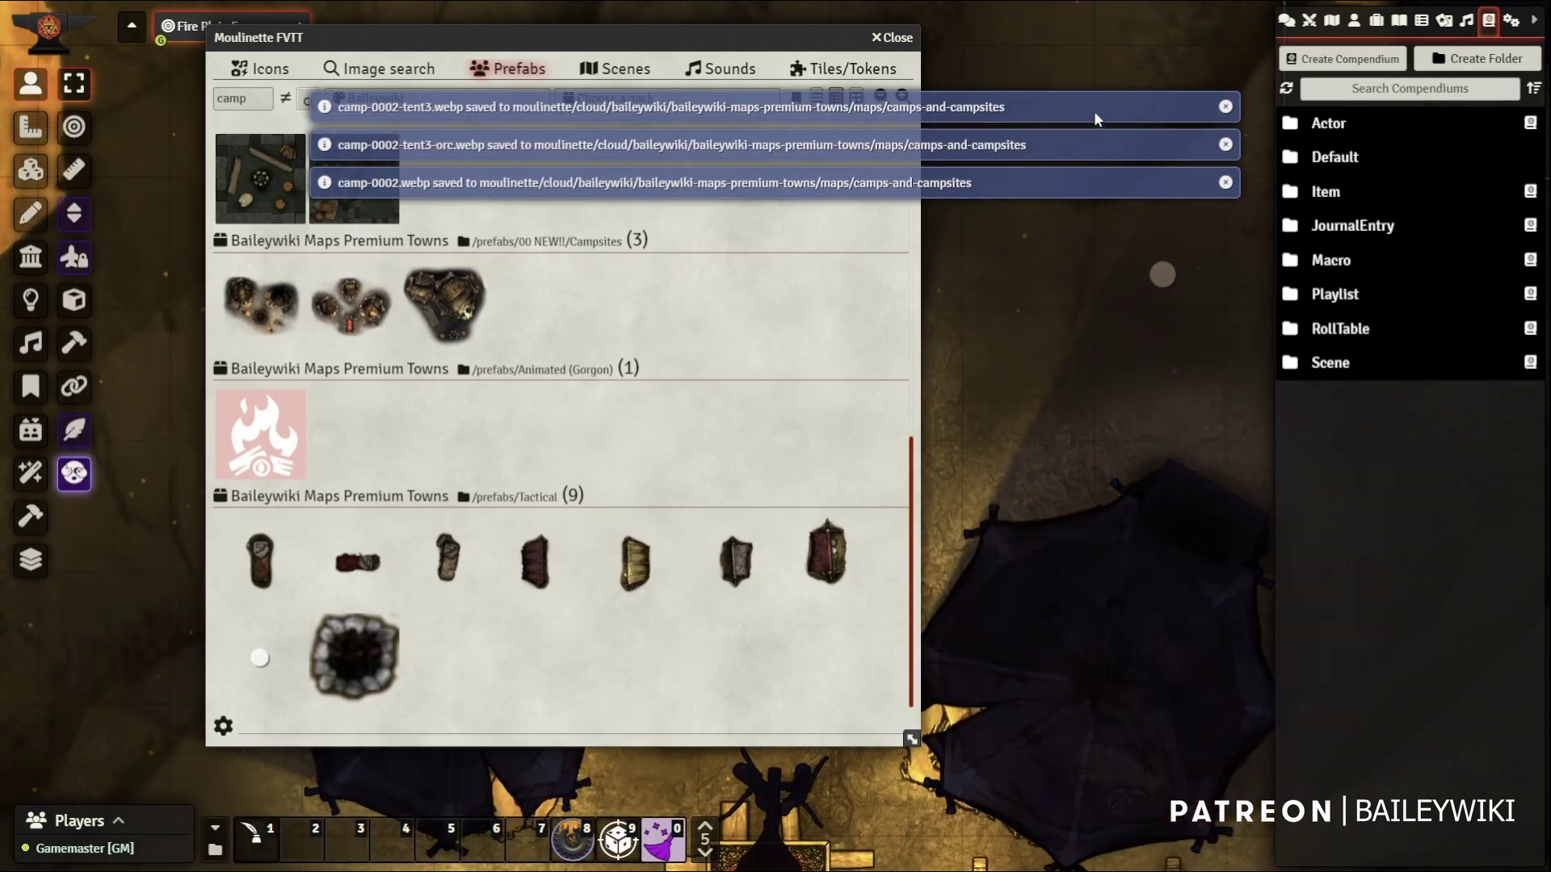
double_click(776, 37)
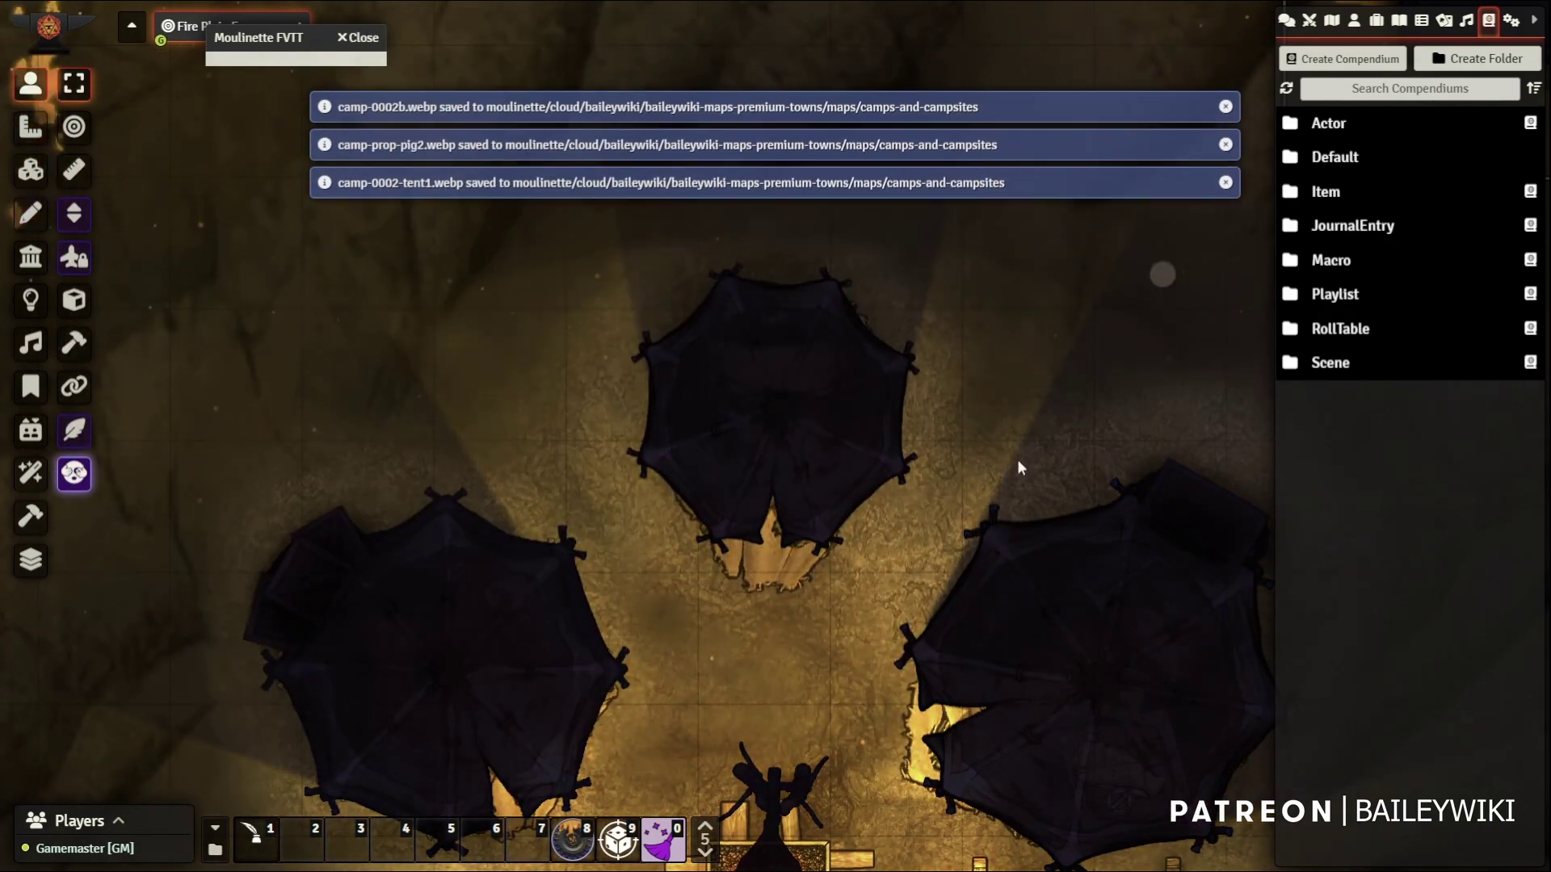
scroll(982, 268, down, 6)
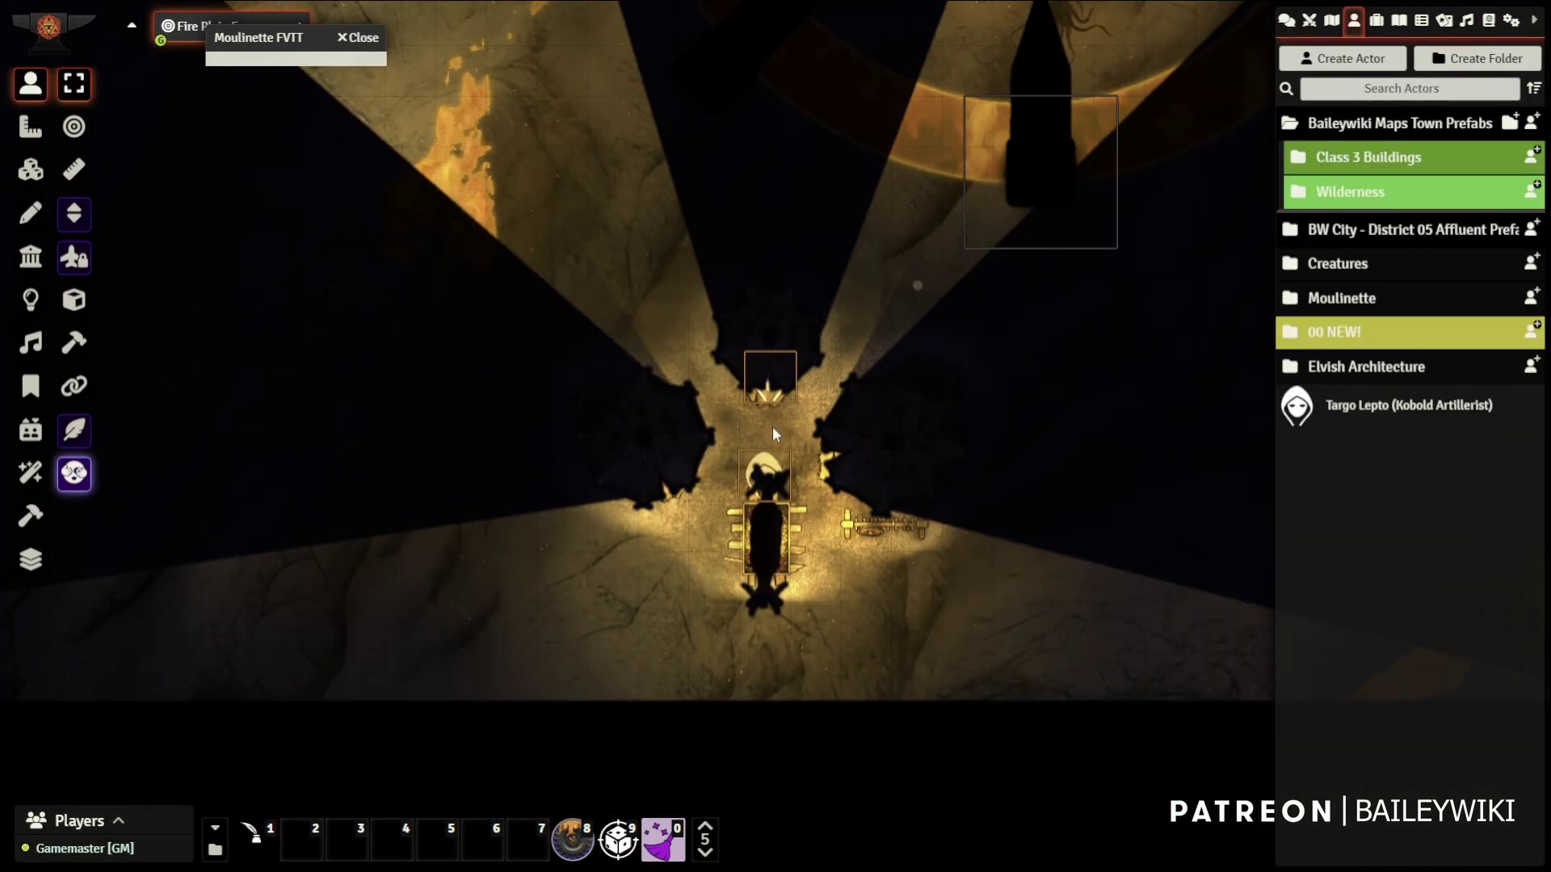
drag(772, 427, 772, 390)
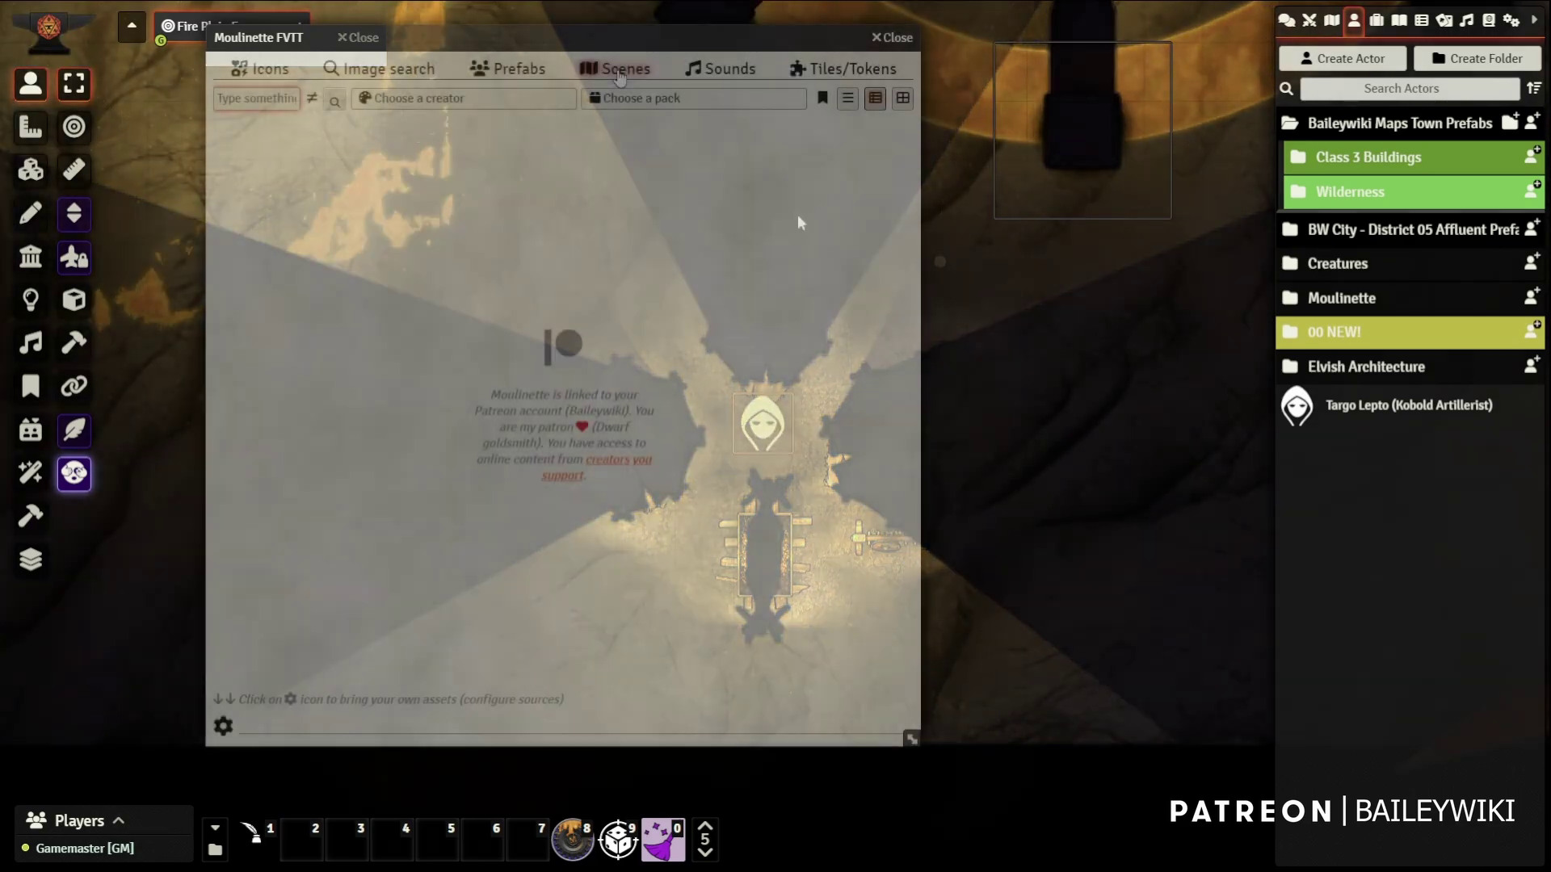
Filter Moulinette's scenes to the creator Baileywiki and browse the available maps
click(436, 97)
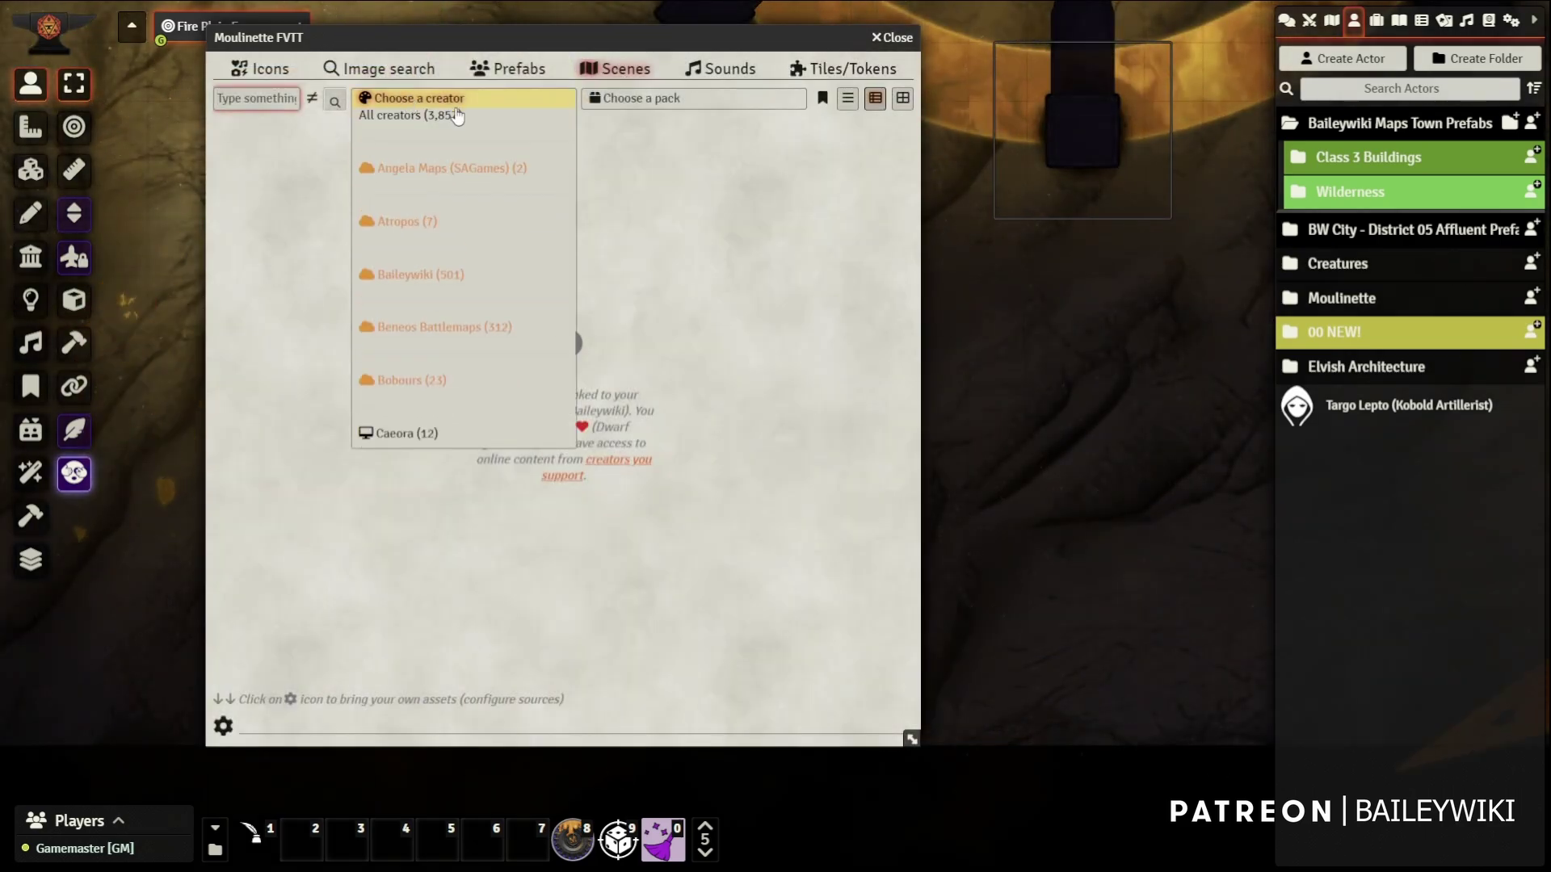
scroll(452, 145, down, 3)
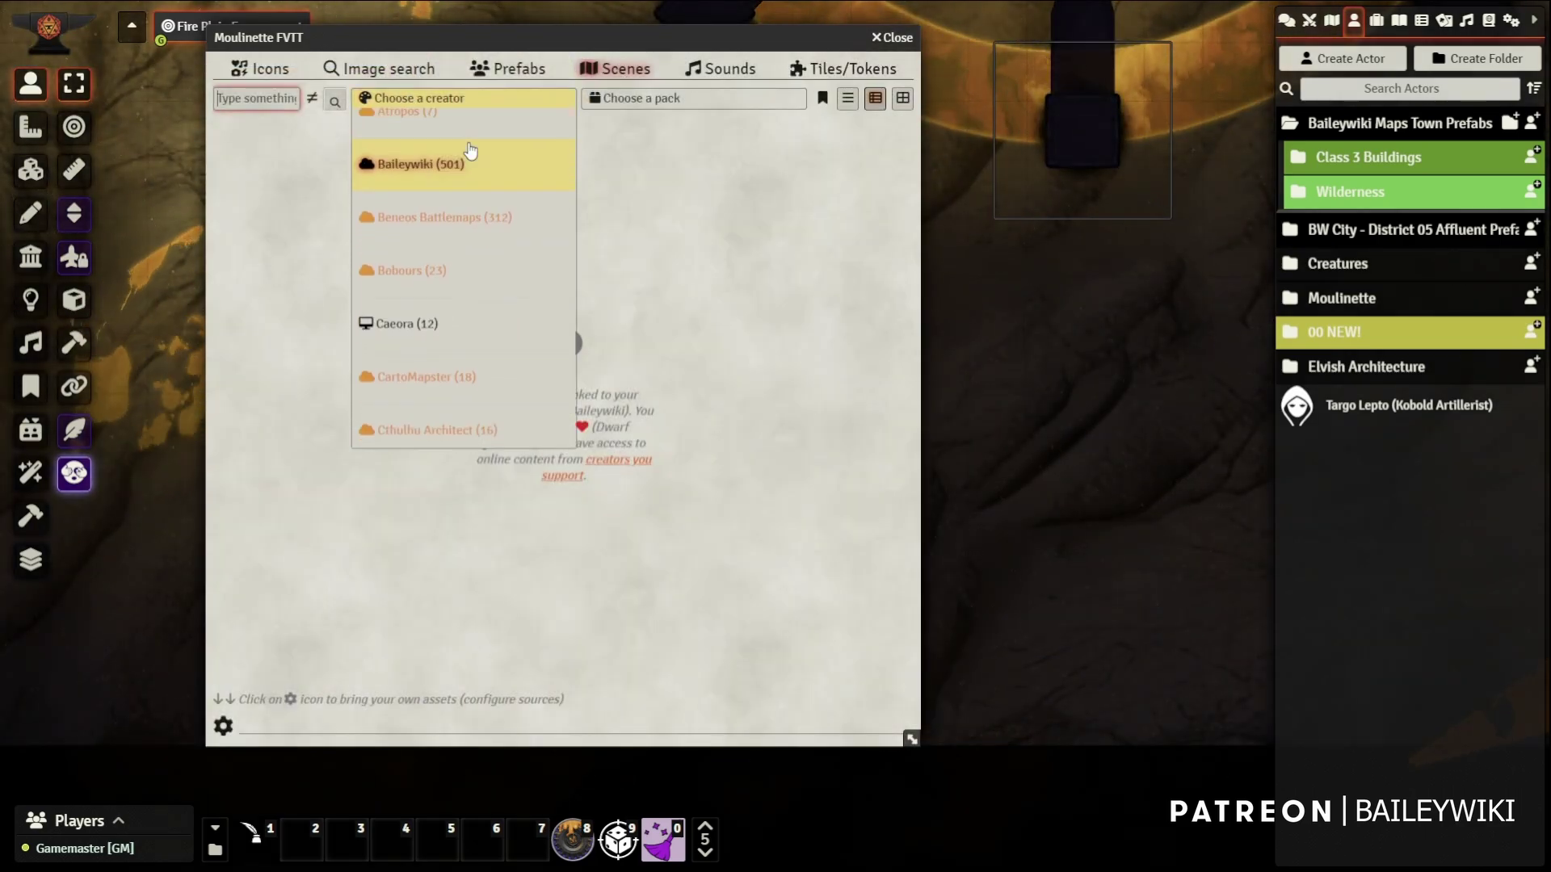
click(471, 164)
scroll(777, 274, down, 3)
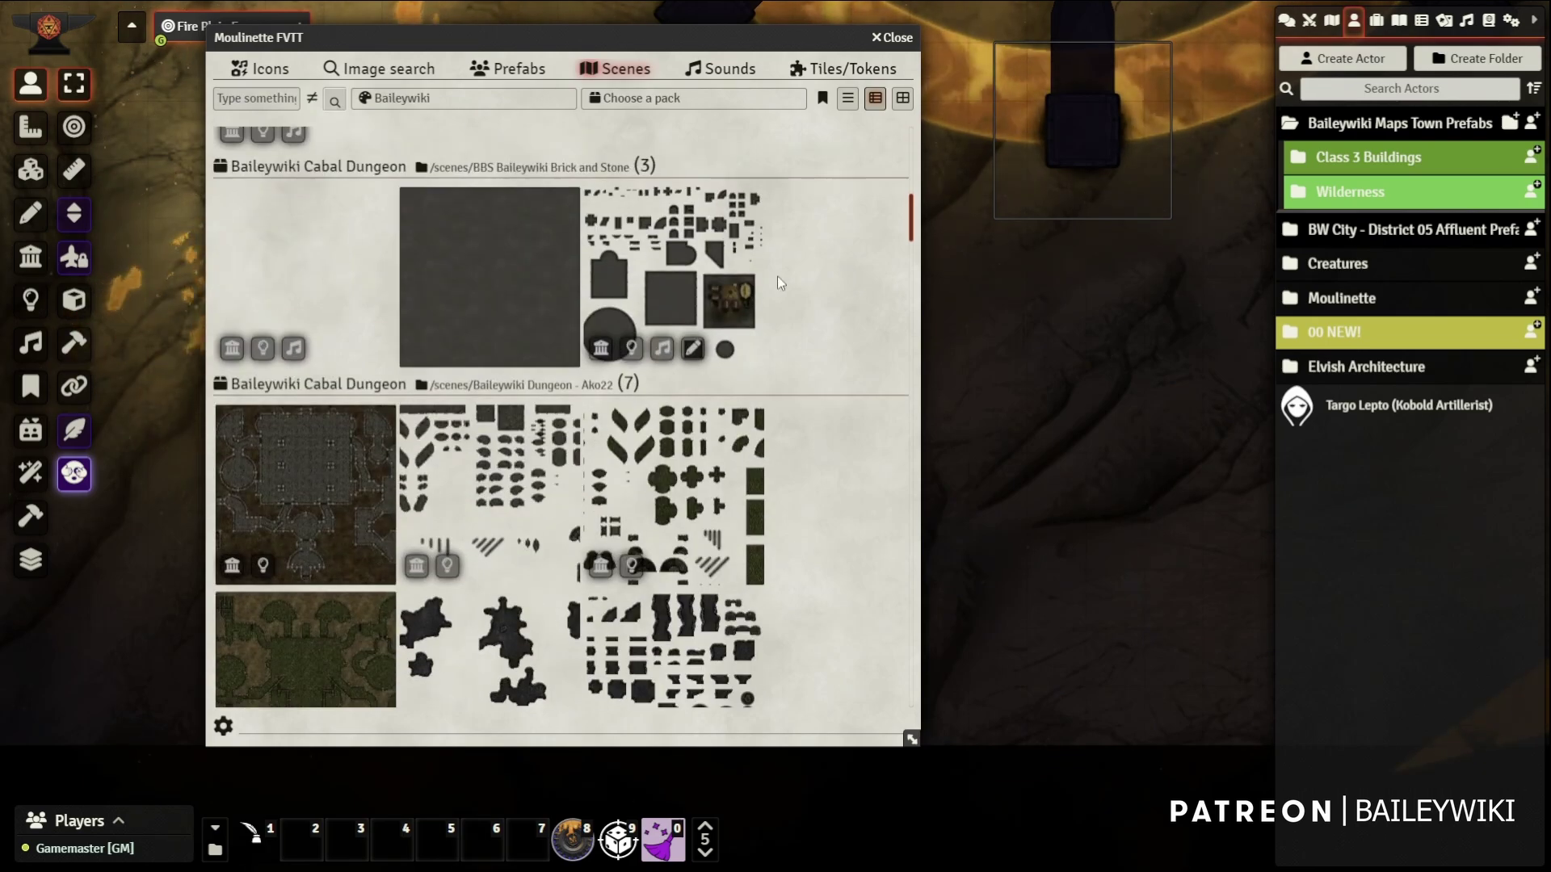
scroll(777, 275, down, 12)
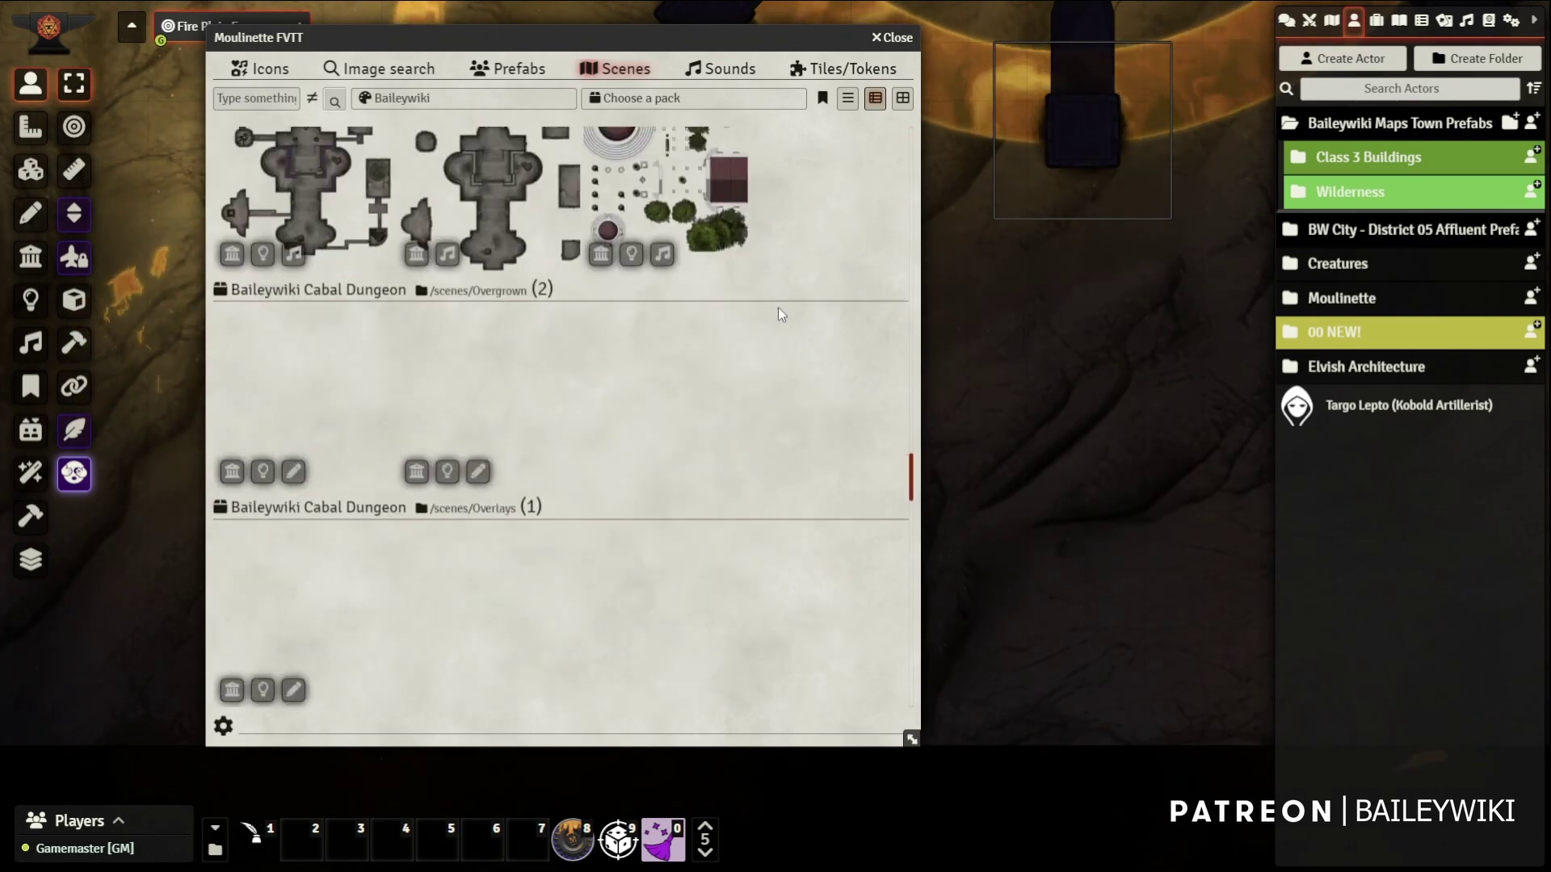
scroll(778, 307, up, 10)
Preview the City of the Dead scene and return to the scene list
click(484, 202)
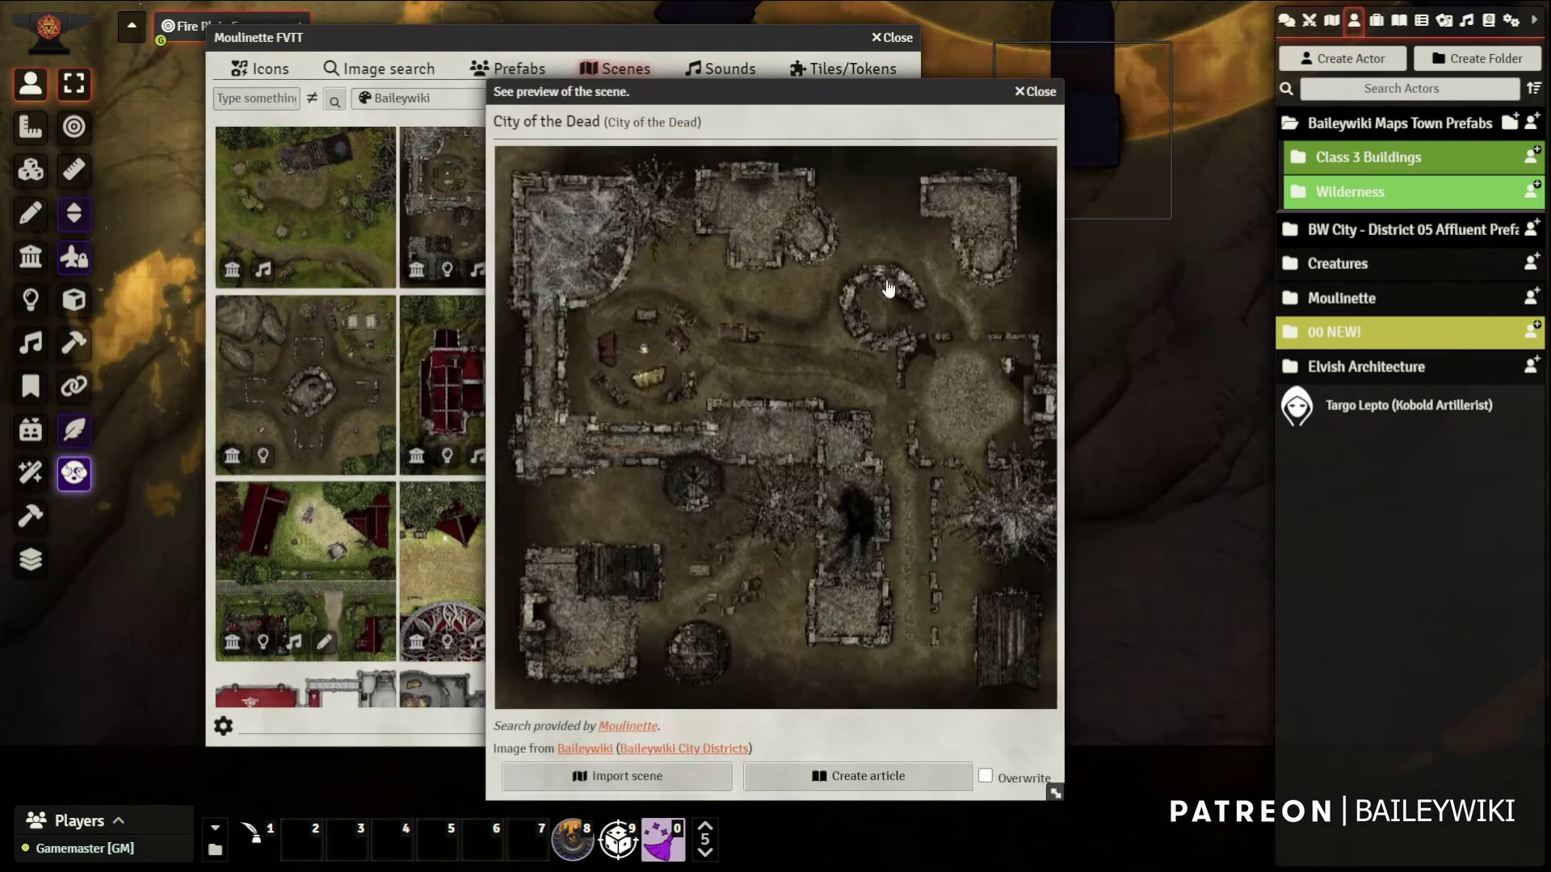
key(Escape)
scroll(502, 259, down, 1)
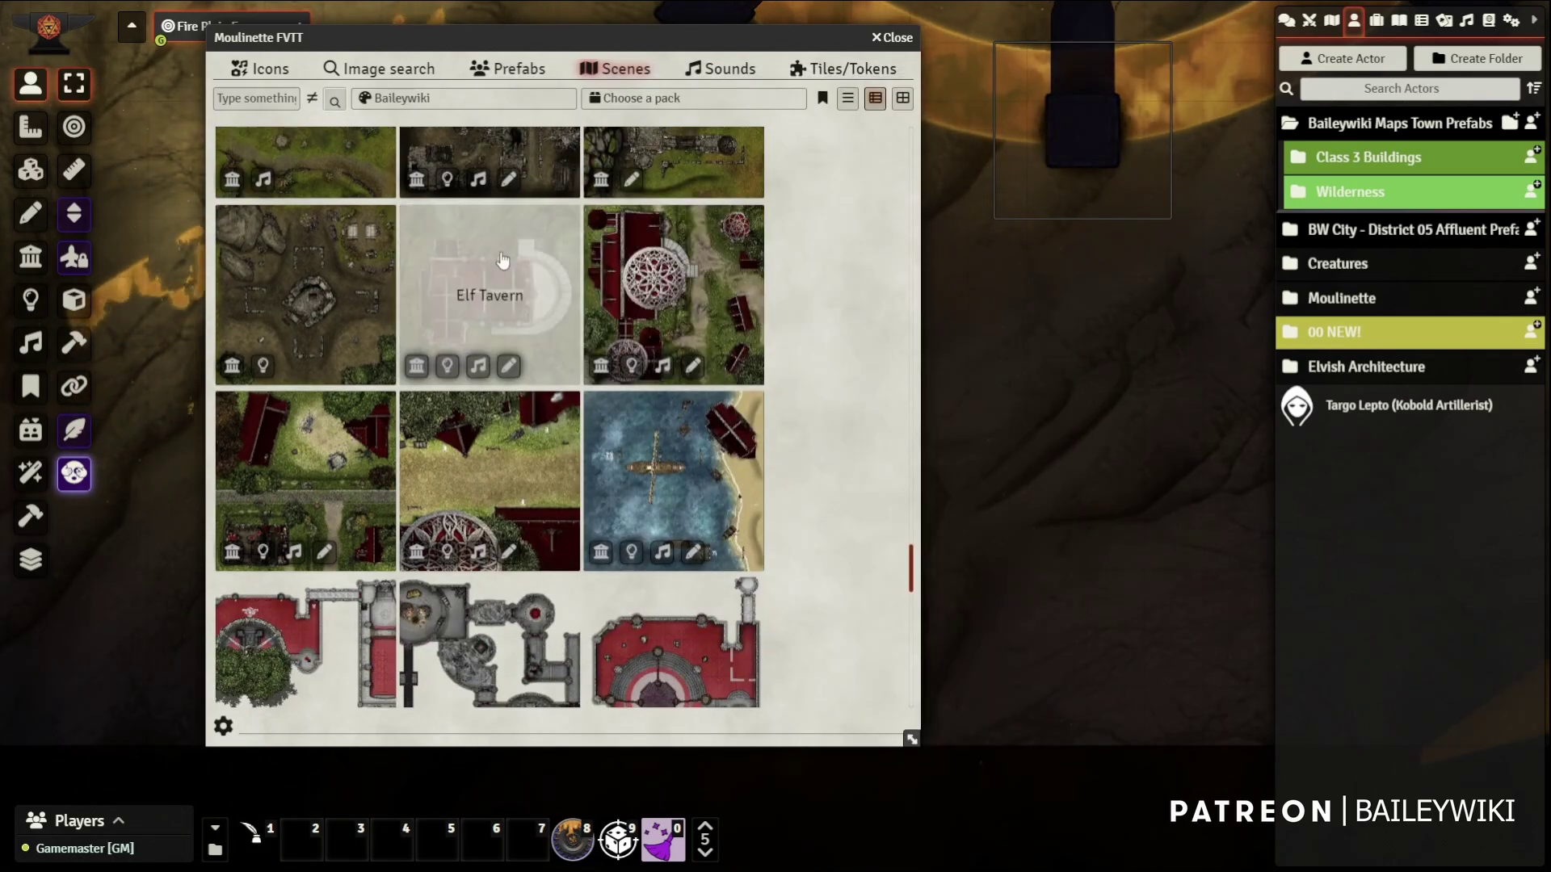
Preview the Elf Tavern scene and import it into the world
click(501, 259)
click(1041, 91)
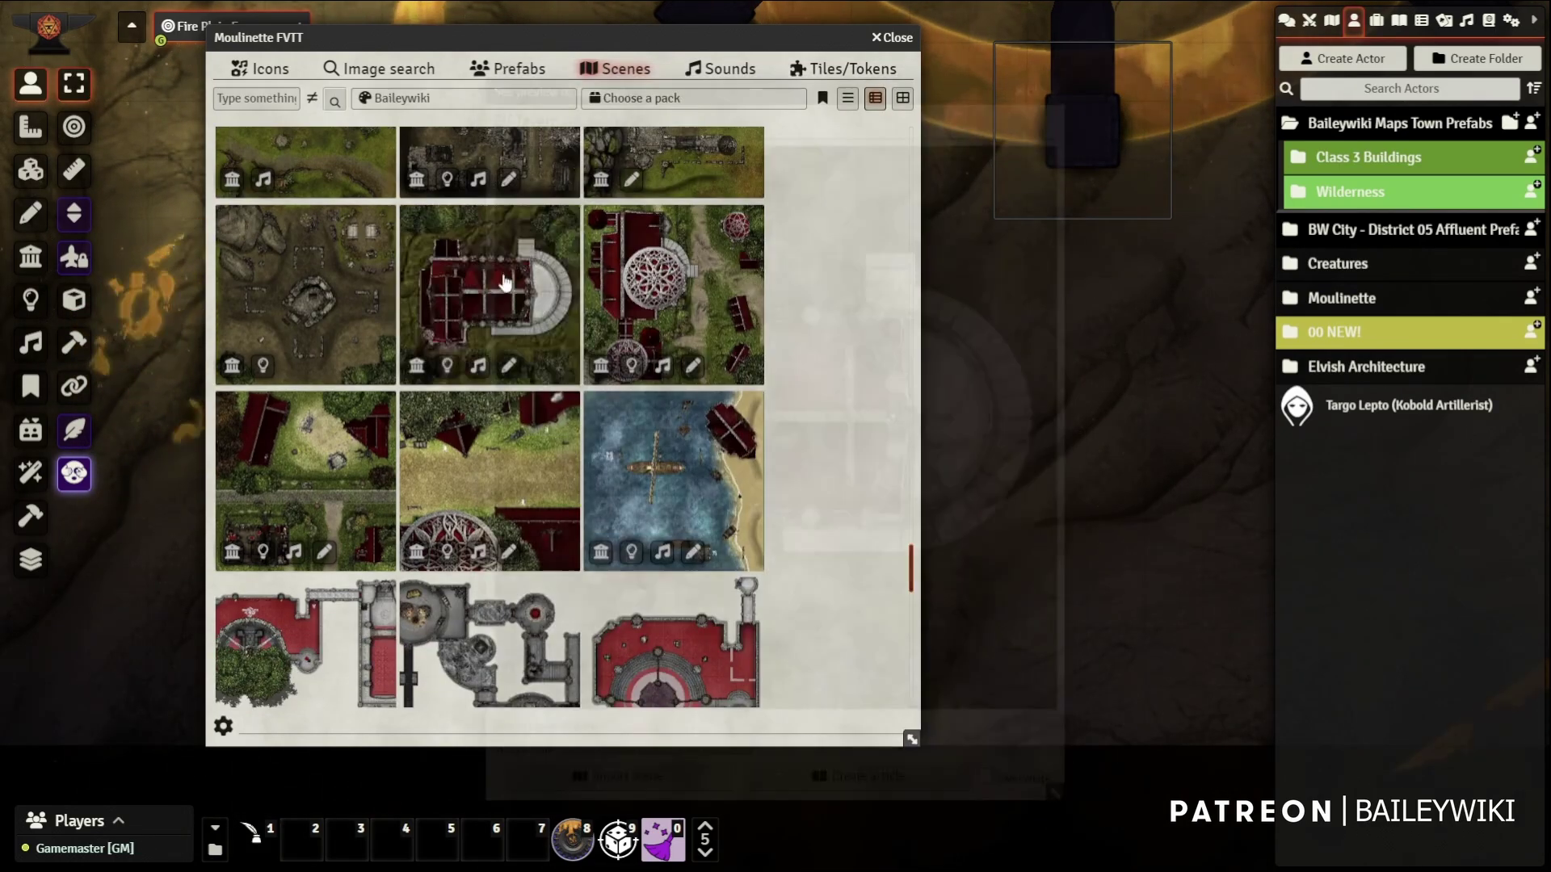
click(509, 273)
click(617, 775)
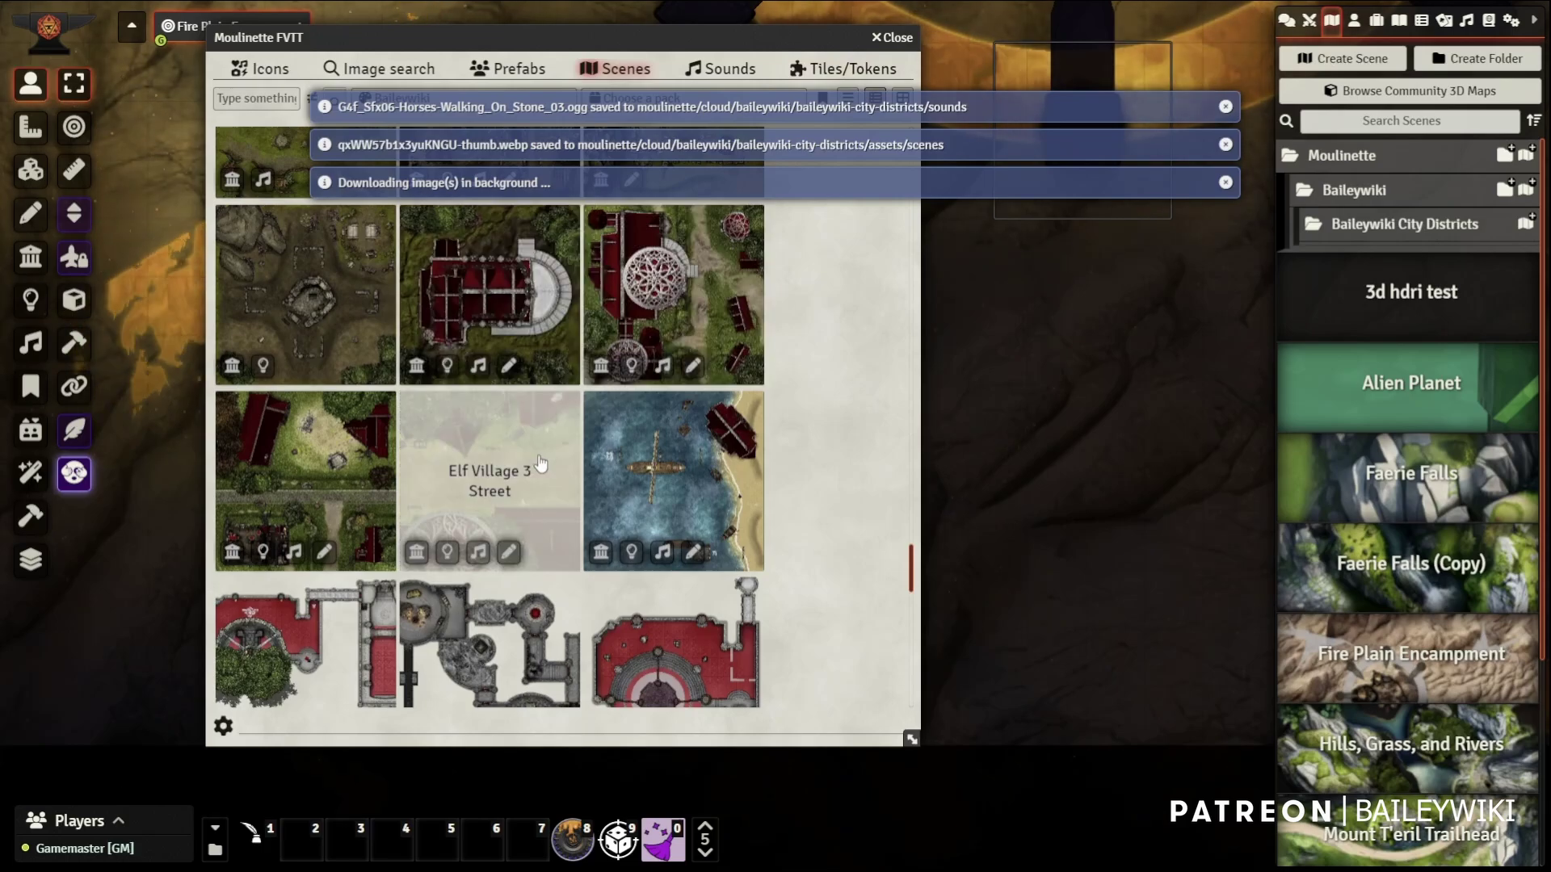
Open the imported Elf Tavern scene from the Baileywiki City Districts folder inside Moulinette's Baileywiki folder
click(1351, 153)
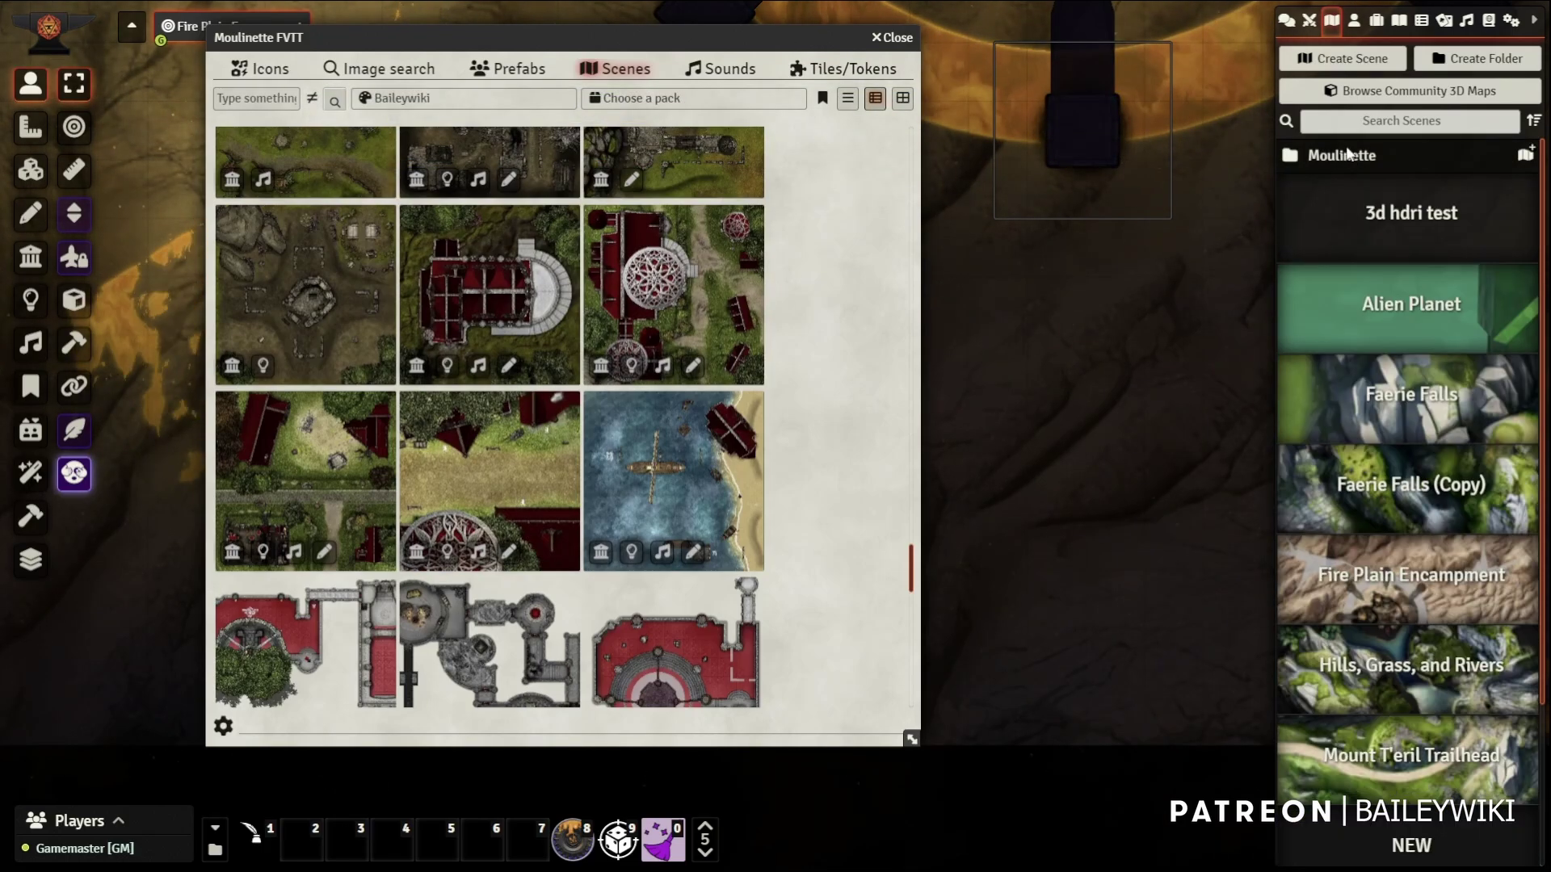
click(1341, 155)
click(1341, 189)
right_click(1423, 284)
click(1359, 346)
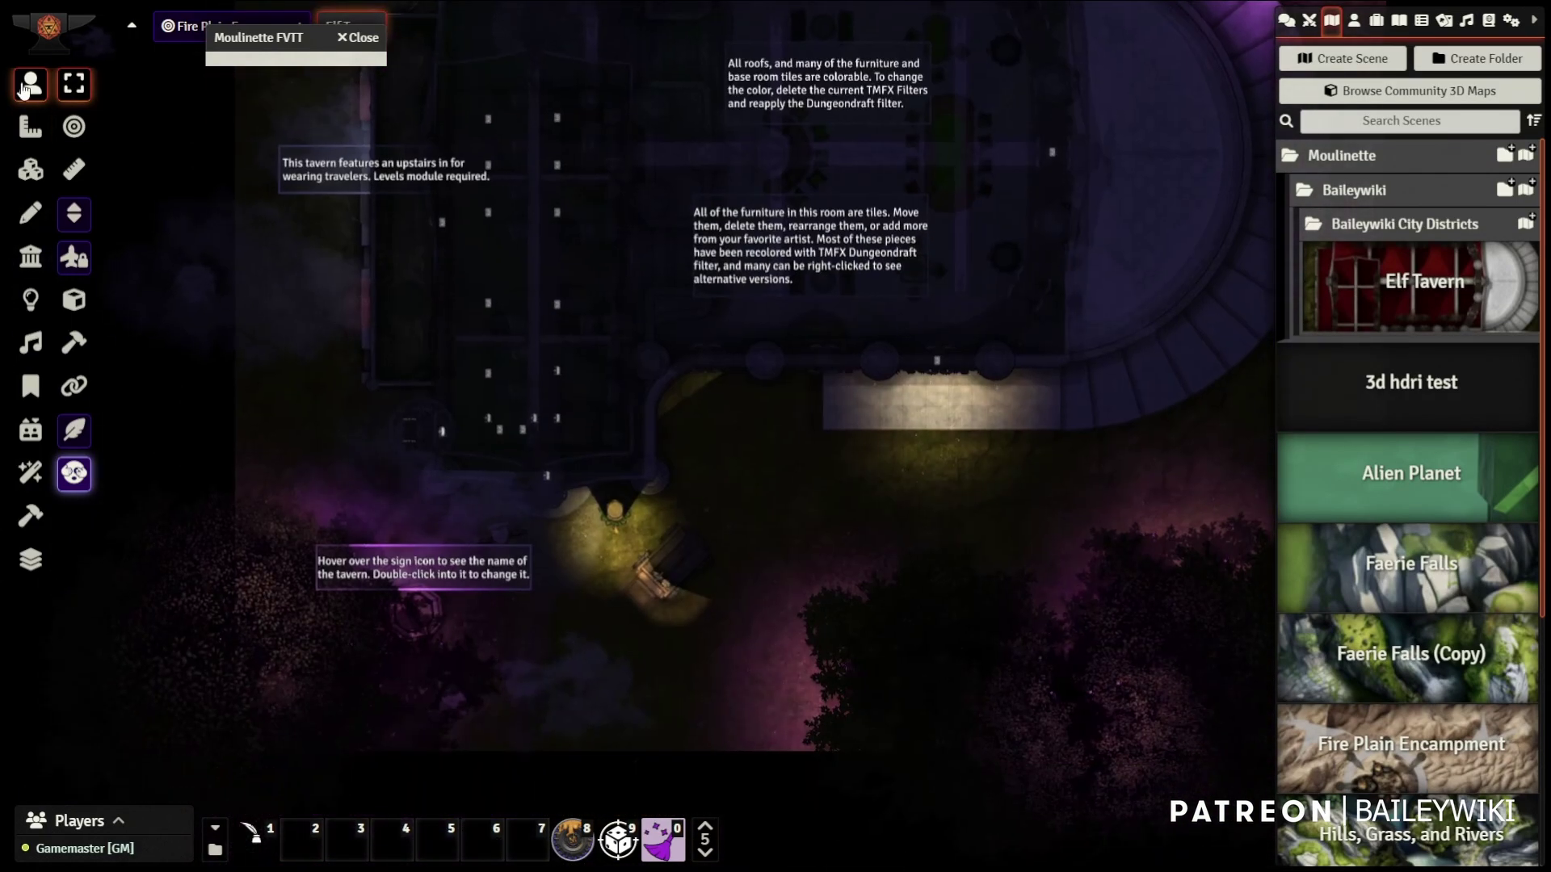
Place the Kobold Artillerist token on the Elf Tavern scene, outside the building near the tavern sign
click(1354, 30)
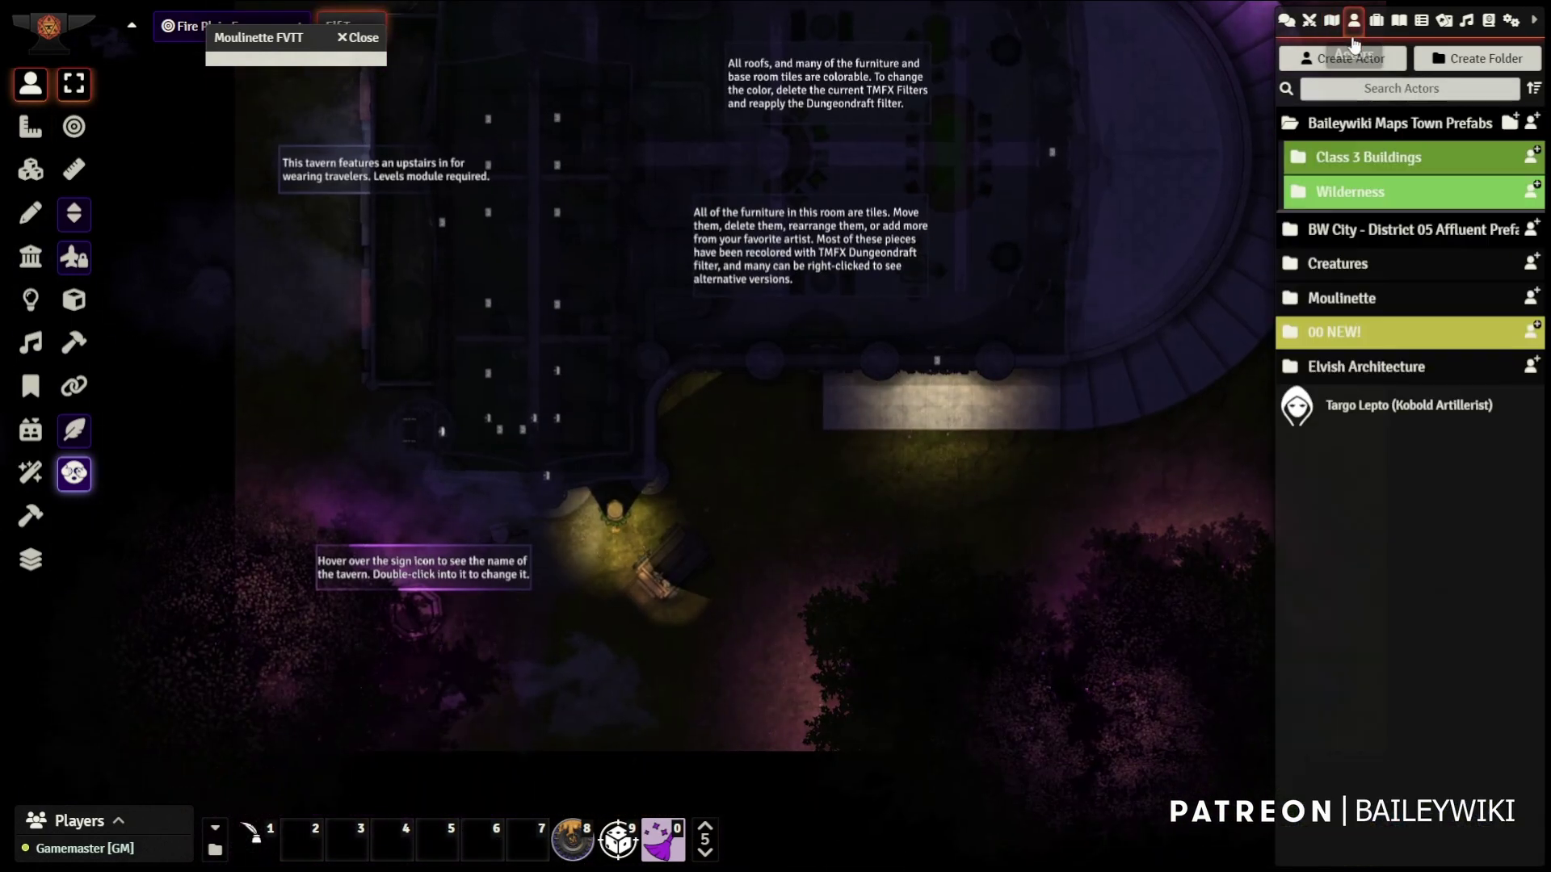
drag(548, 587, 741, 414)
scroll(739, 237, up, 3)
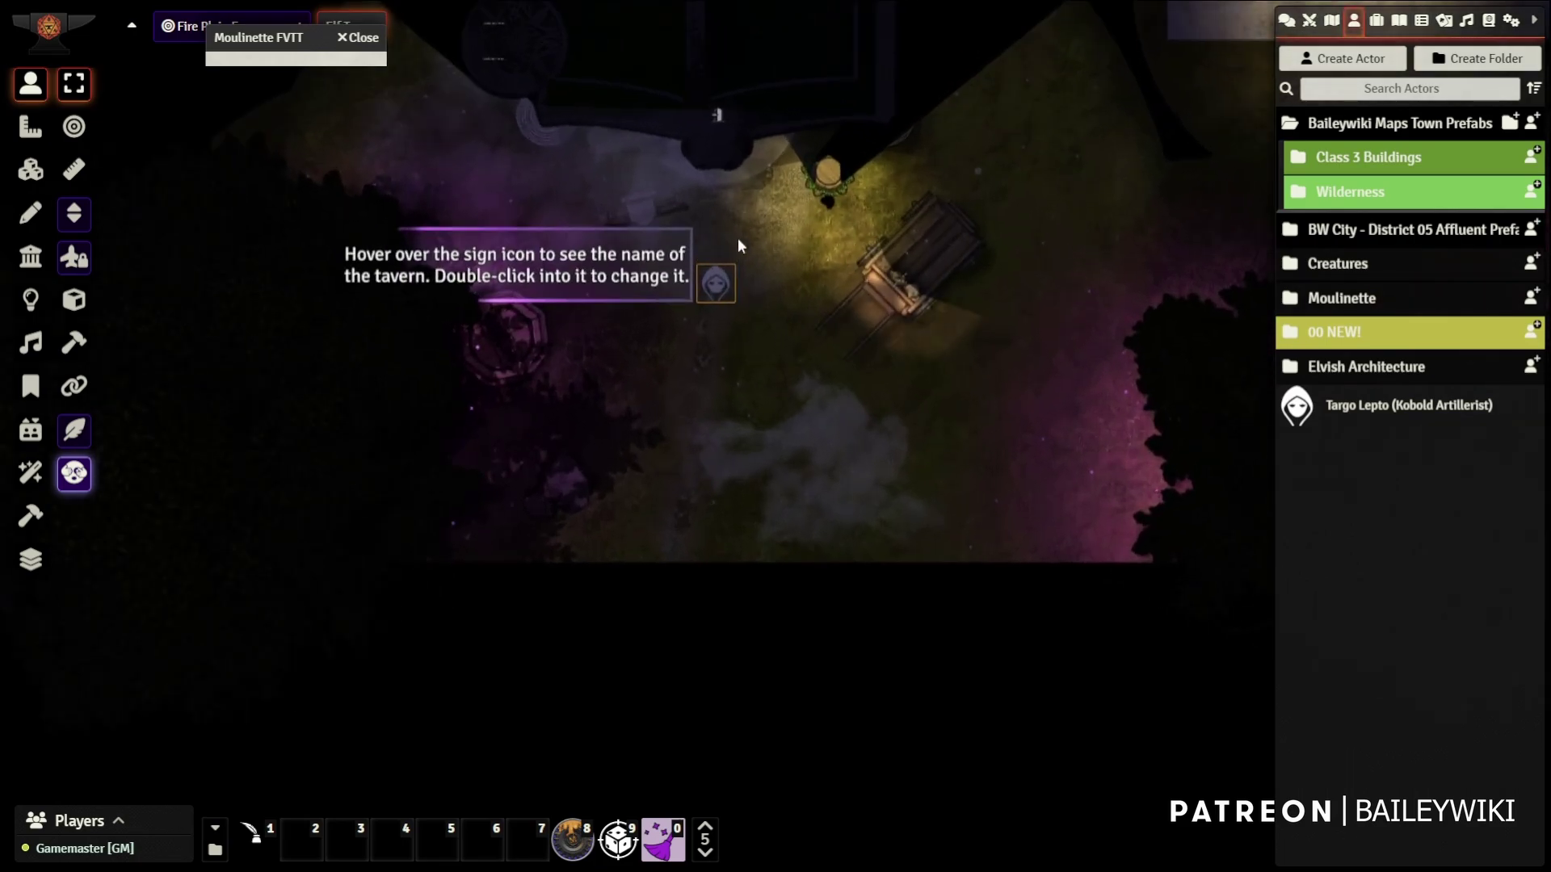
Look through the creators offering tiles and tokens in Moulinette and choose Baileywiki
drag(955, 122, 786, 570)
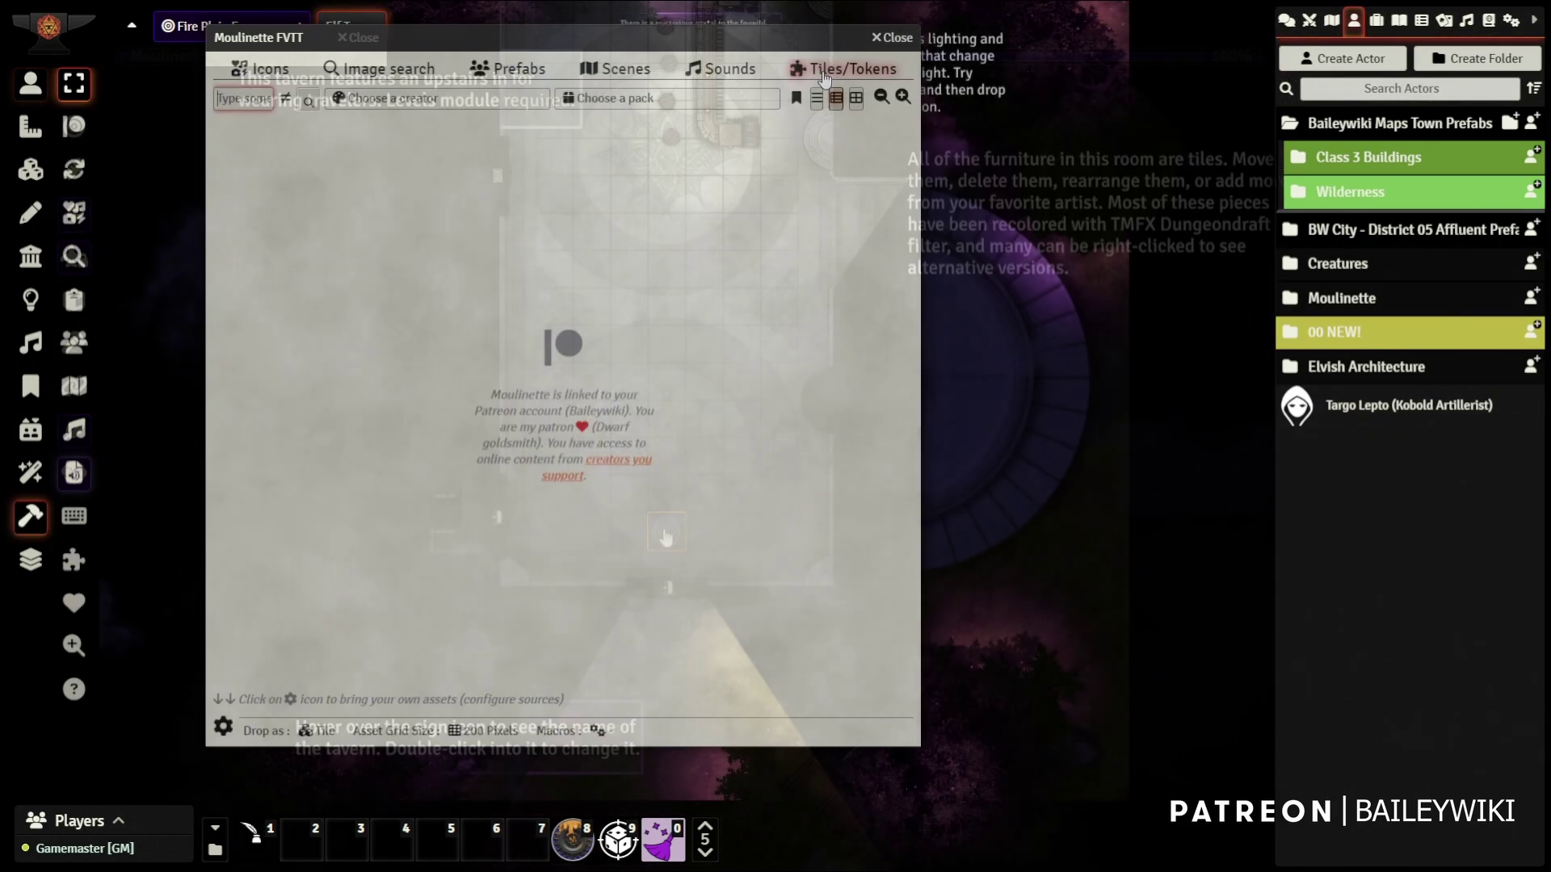
click(449, 98)
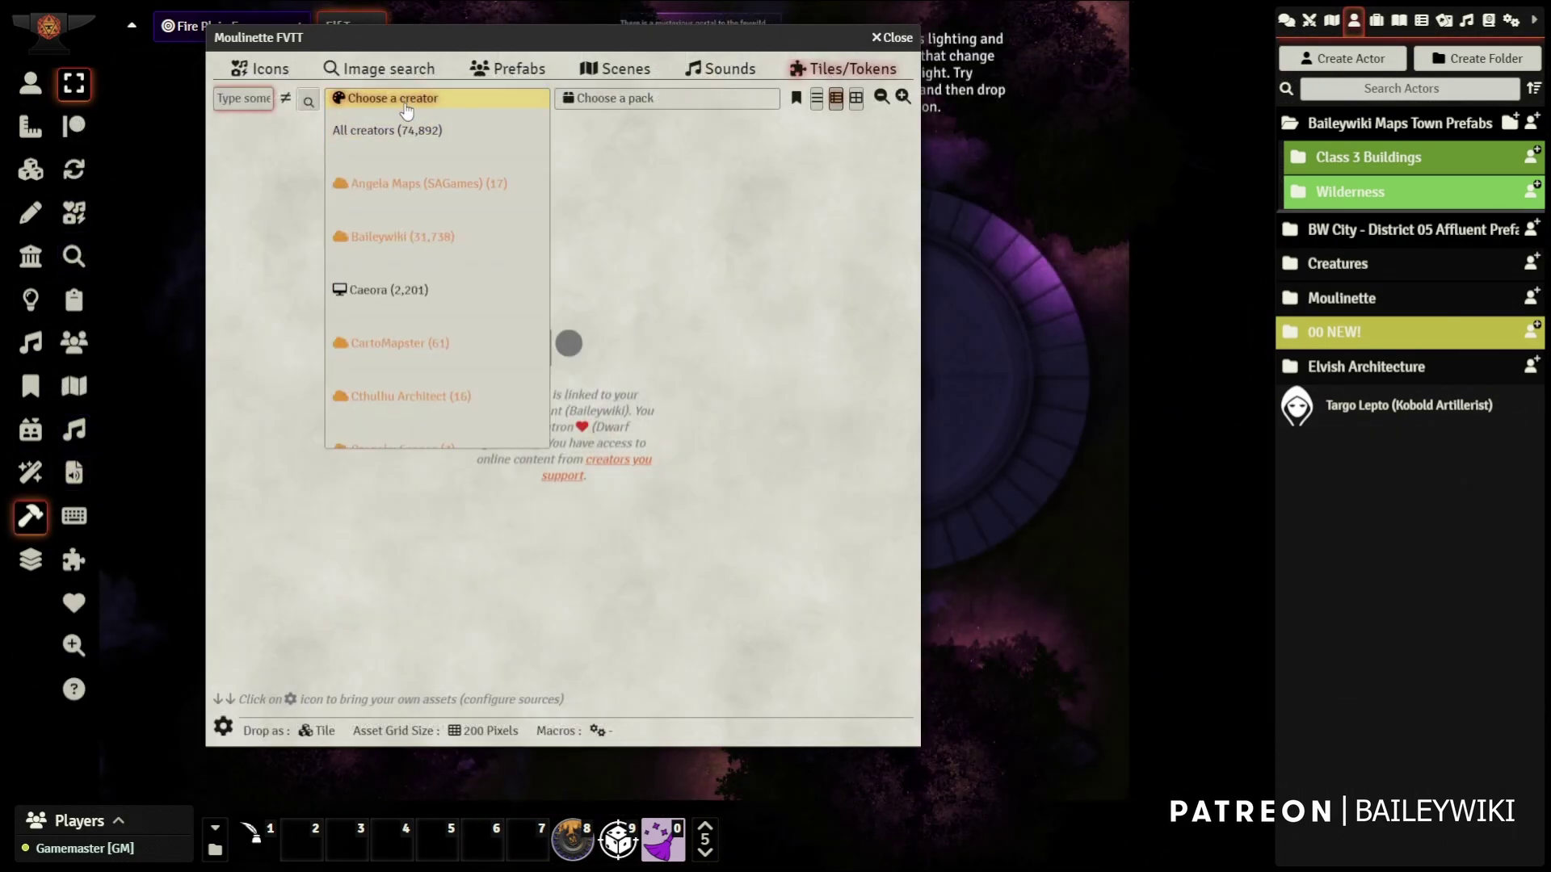
scroll(410, 130, down, 1)
scroll(415, 131, up, 1)
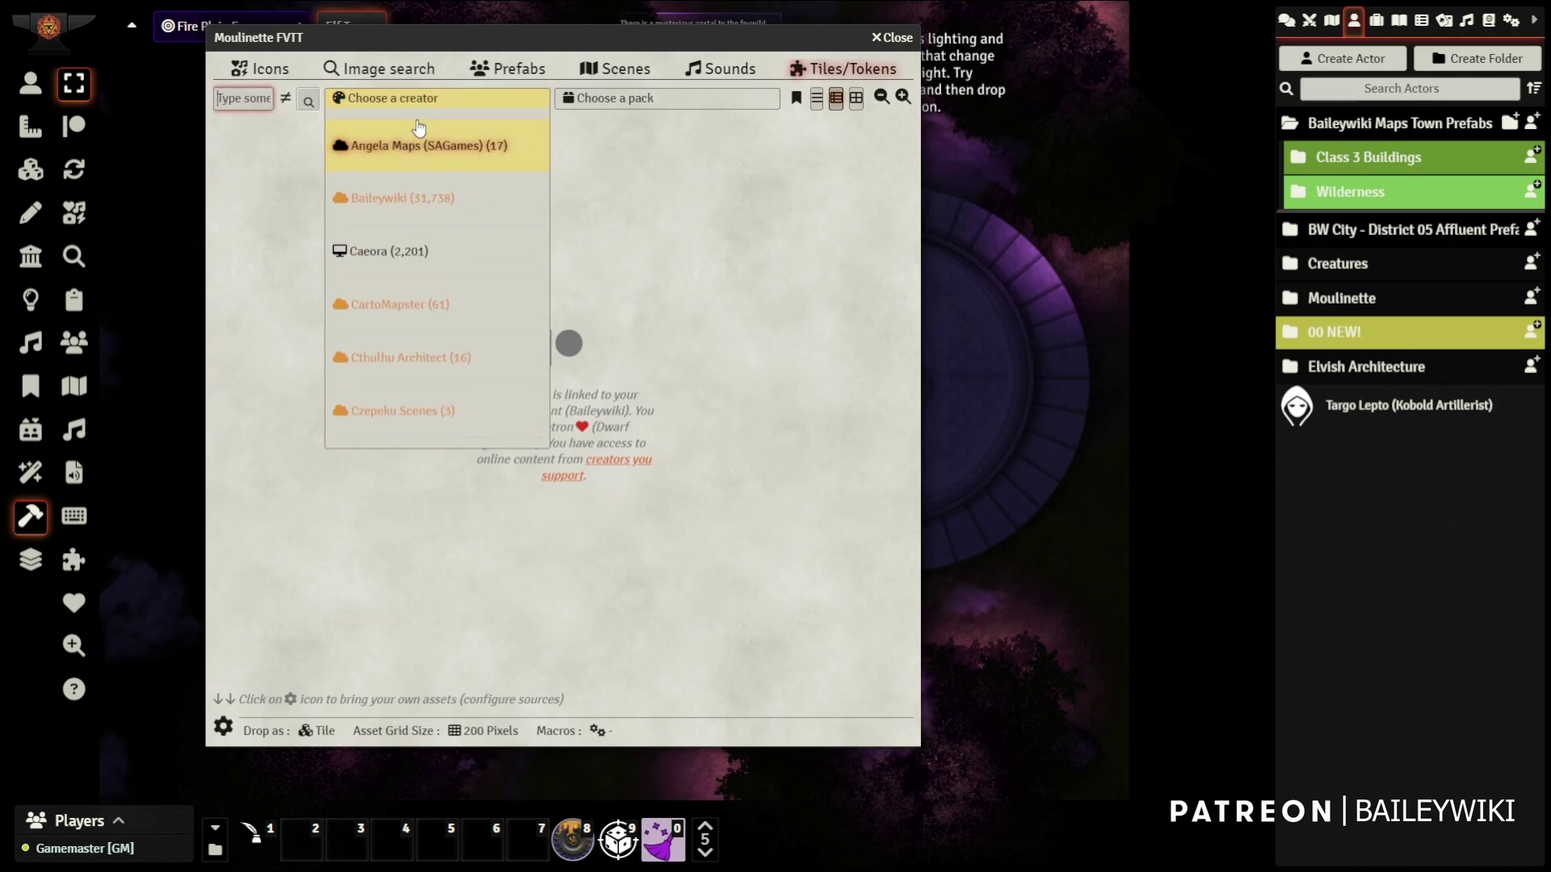
click(396, 198)
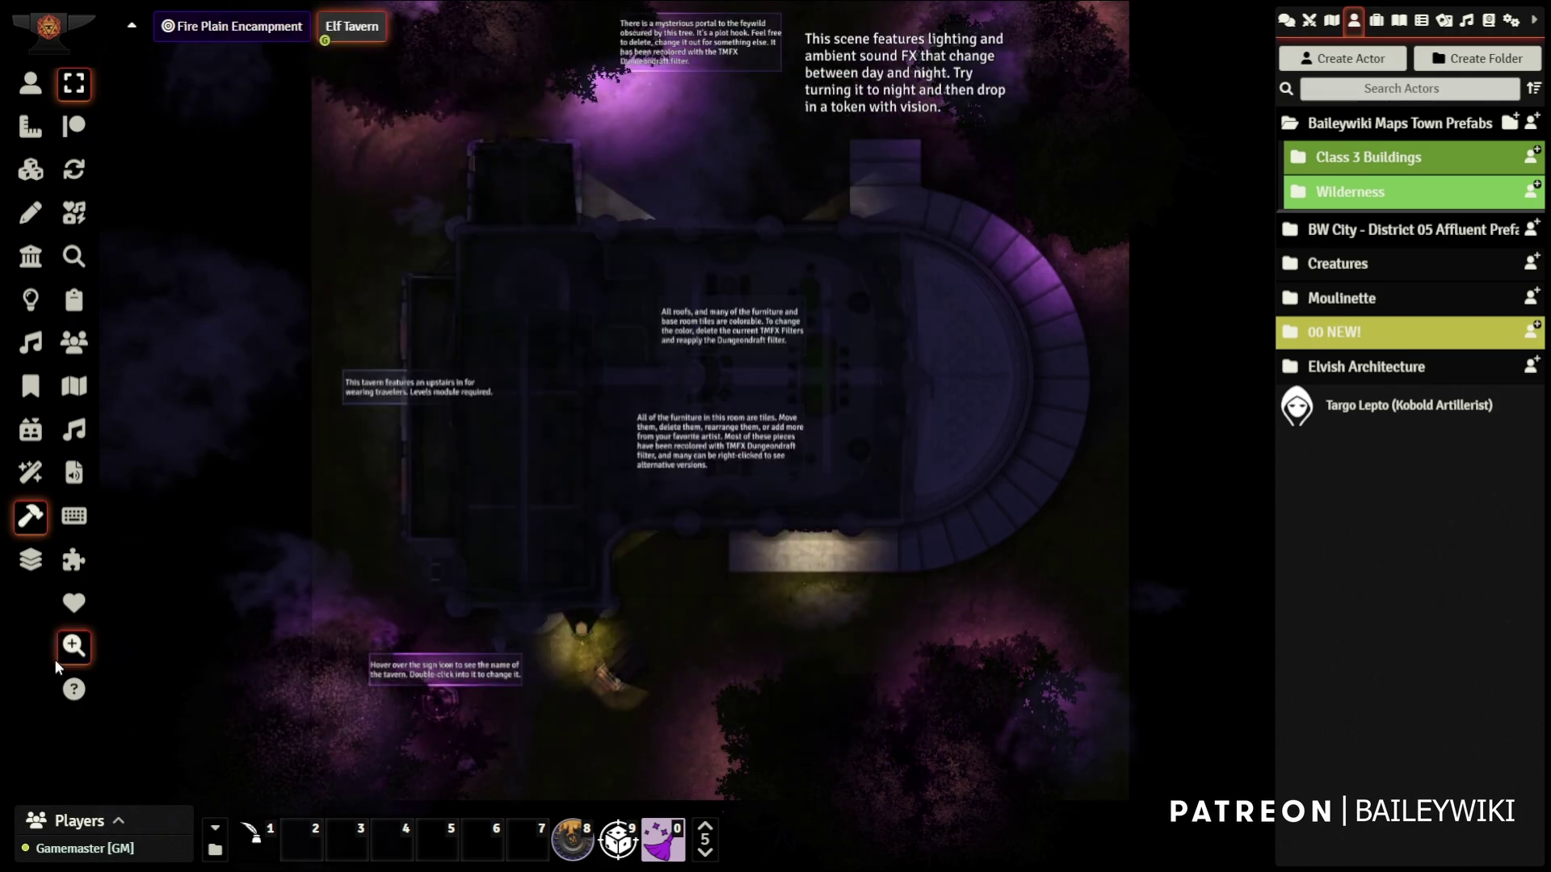
Open the faceted search for Moulinette Cloud and look through the unfiltered assets
click(71, 656)
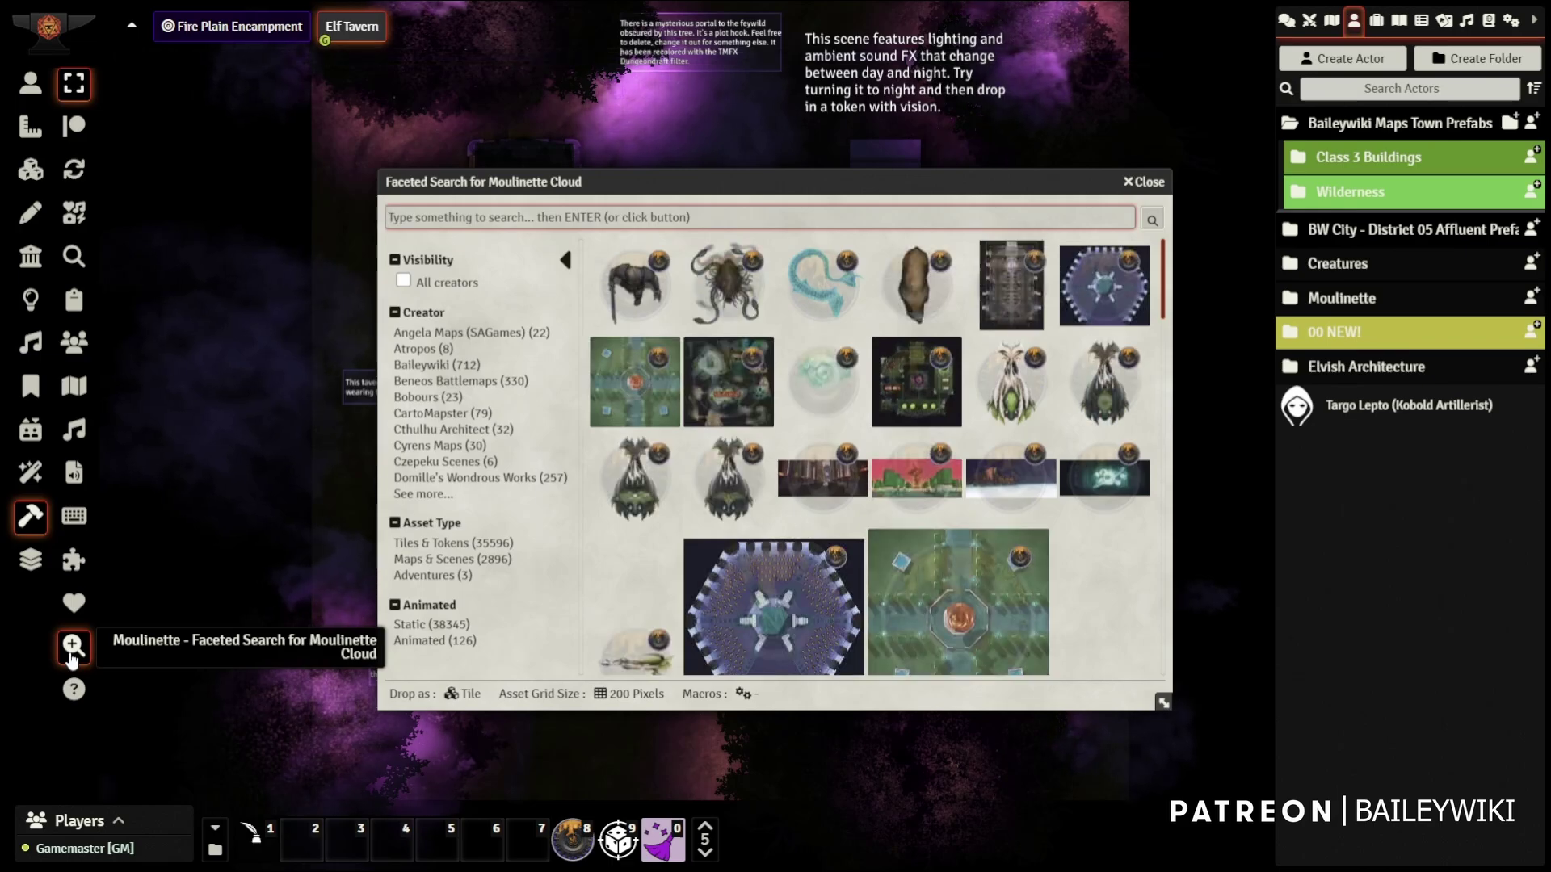
scroll(614, 538, down, 10)
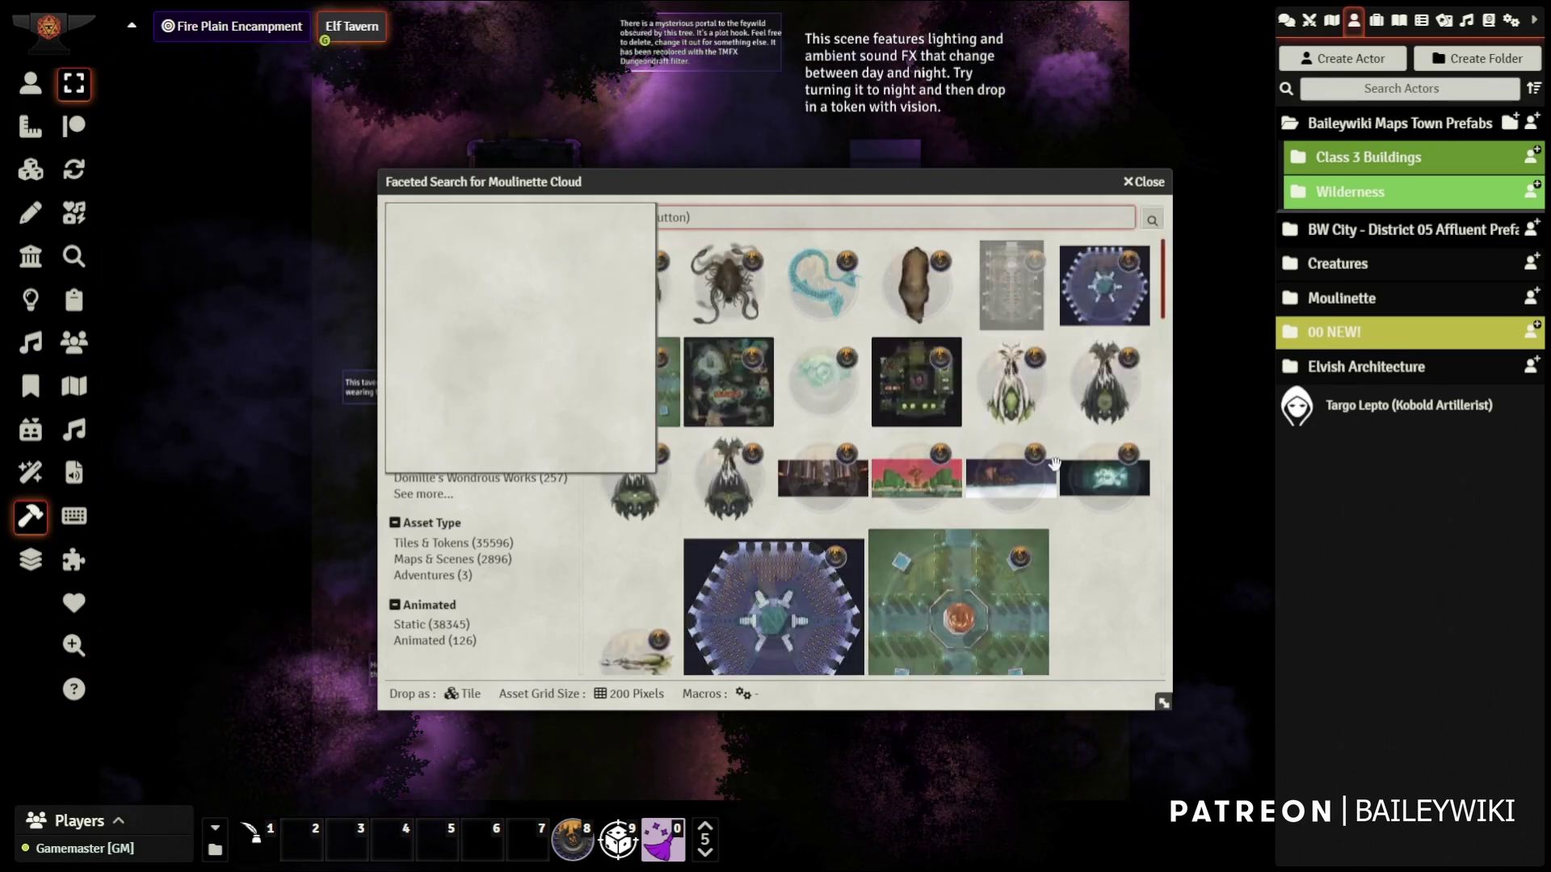
scroll(824, 319, up, 10)
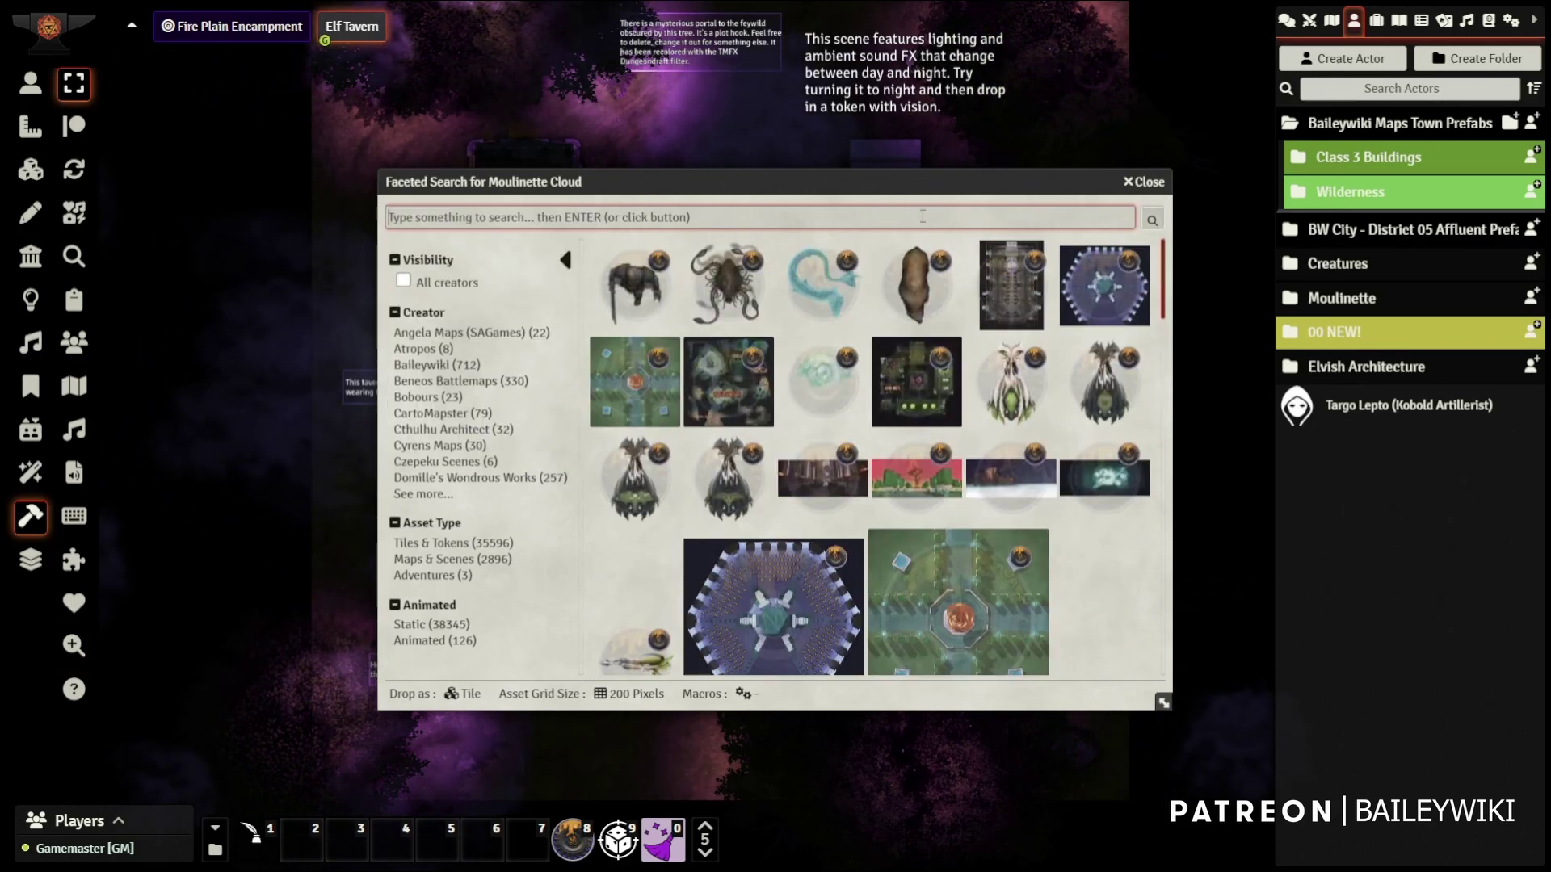
scroll(727, 364, down, 2)
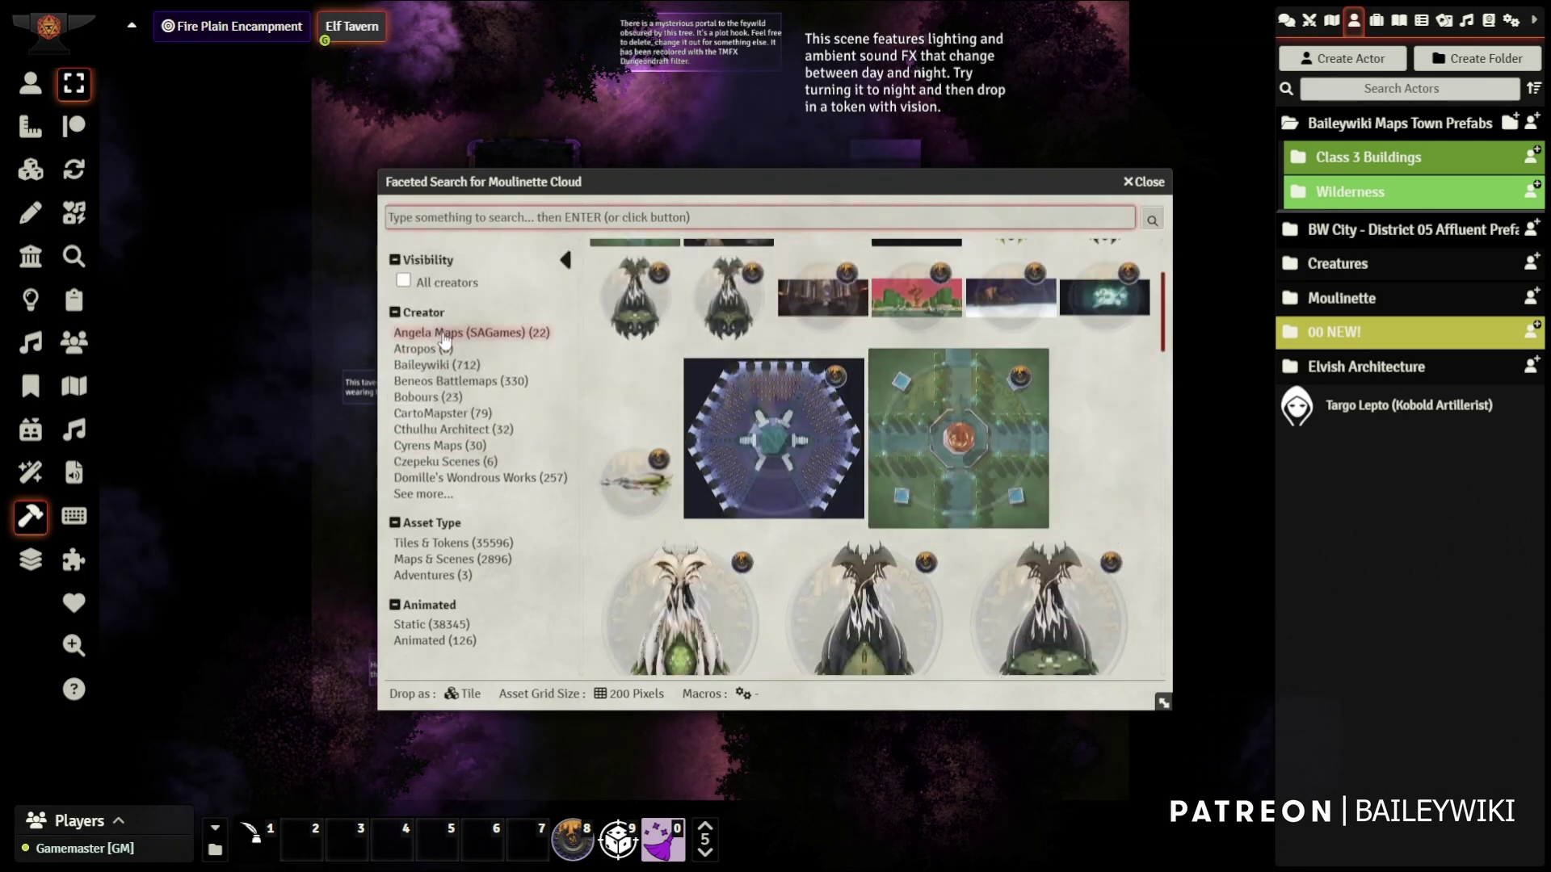
Filter the cloud assets by the creator Angela Maps (SAGames), look through them, and remove the filter
click(445, 333)
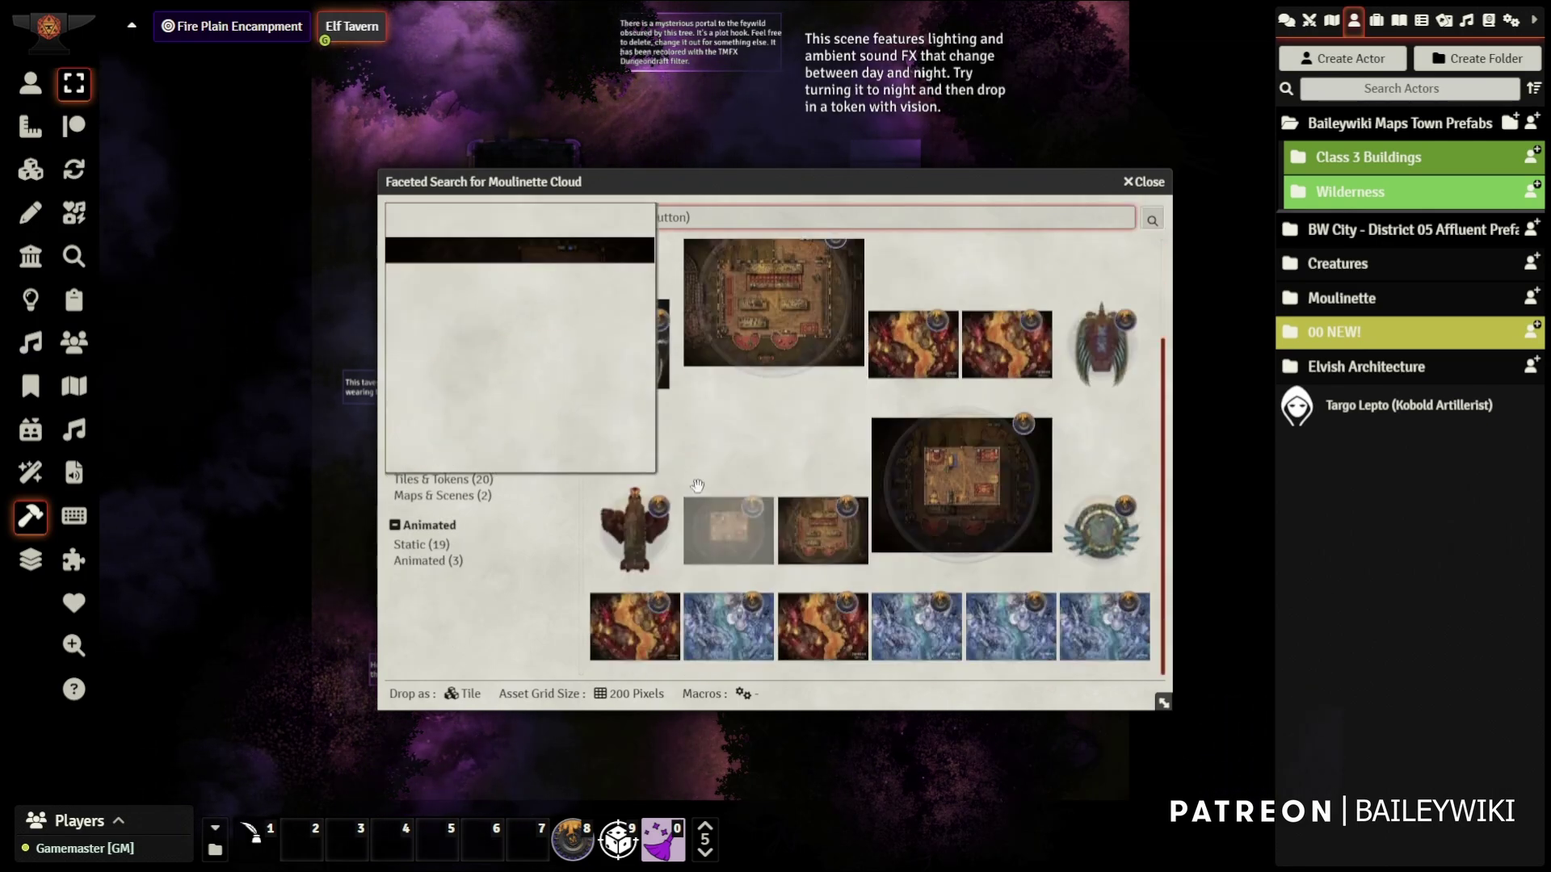
click(436, 259)
click(436, 260)
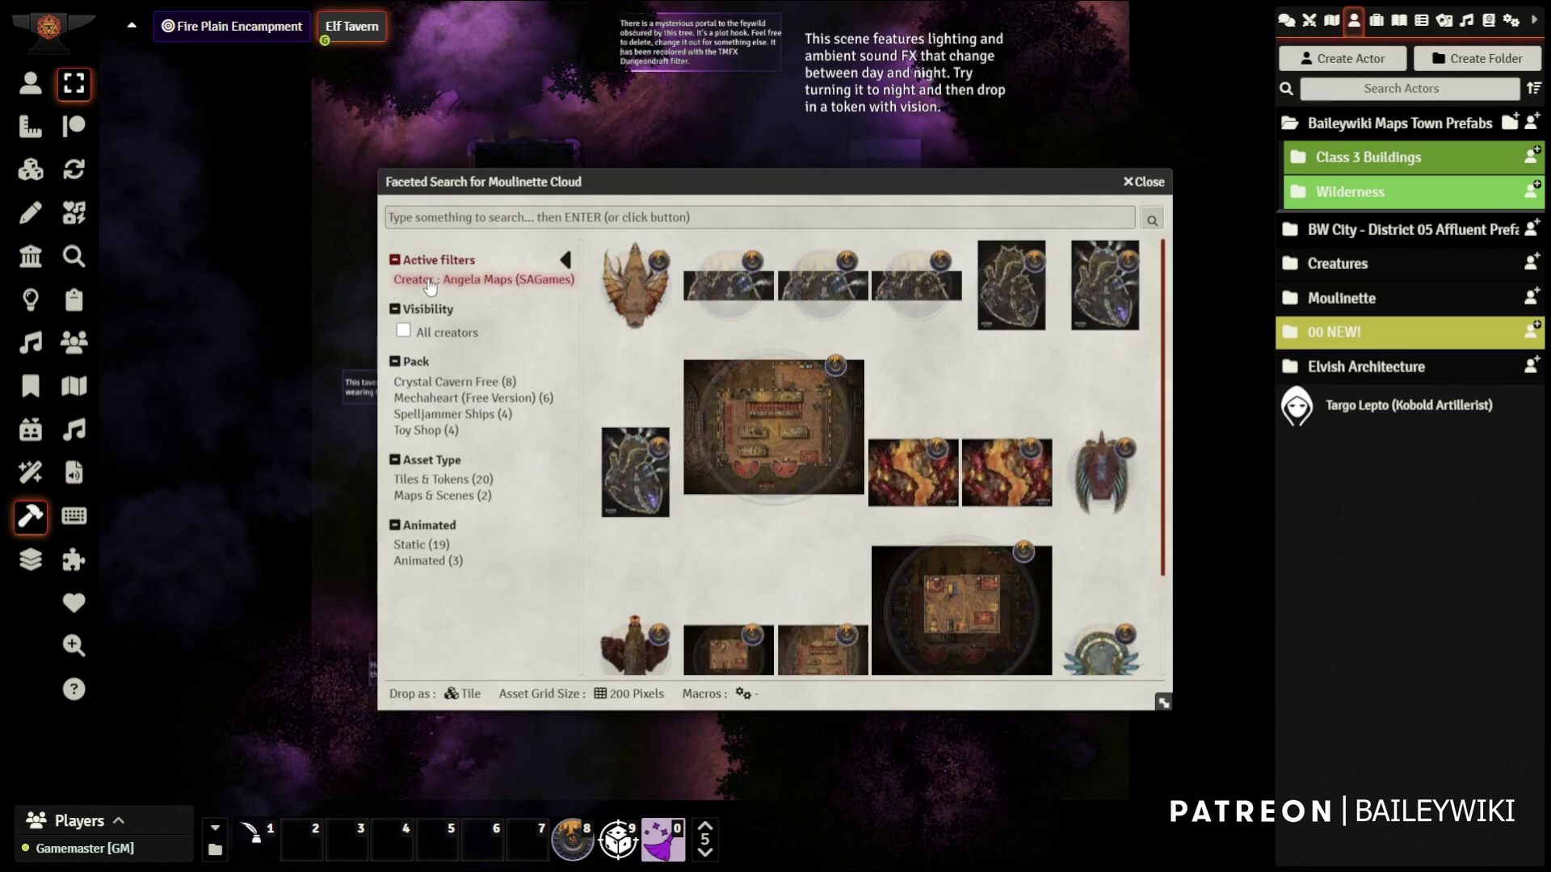
click(448, 280)
Search Moulinette Cloud for "orc" and look through the matching assets
text(ish)
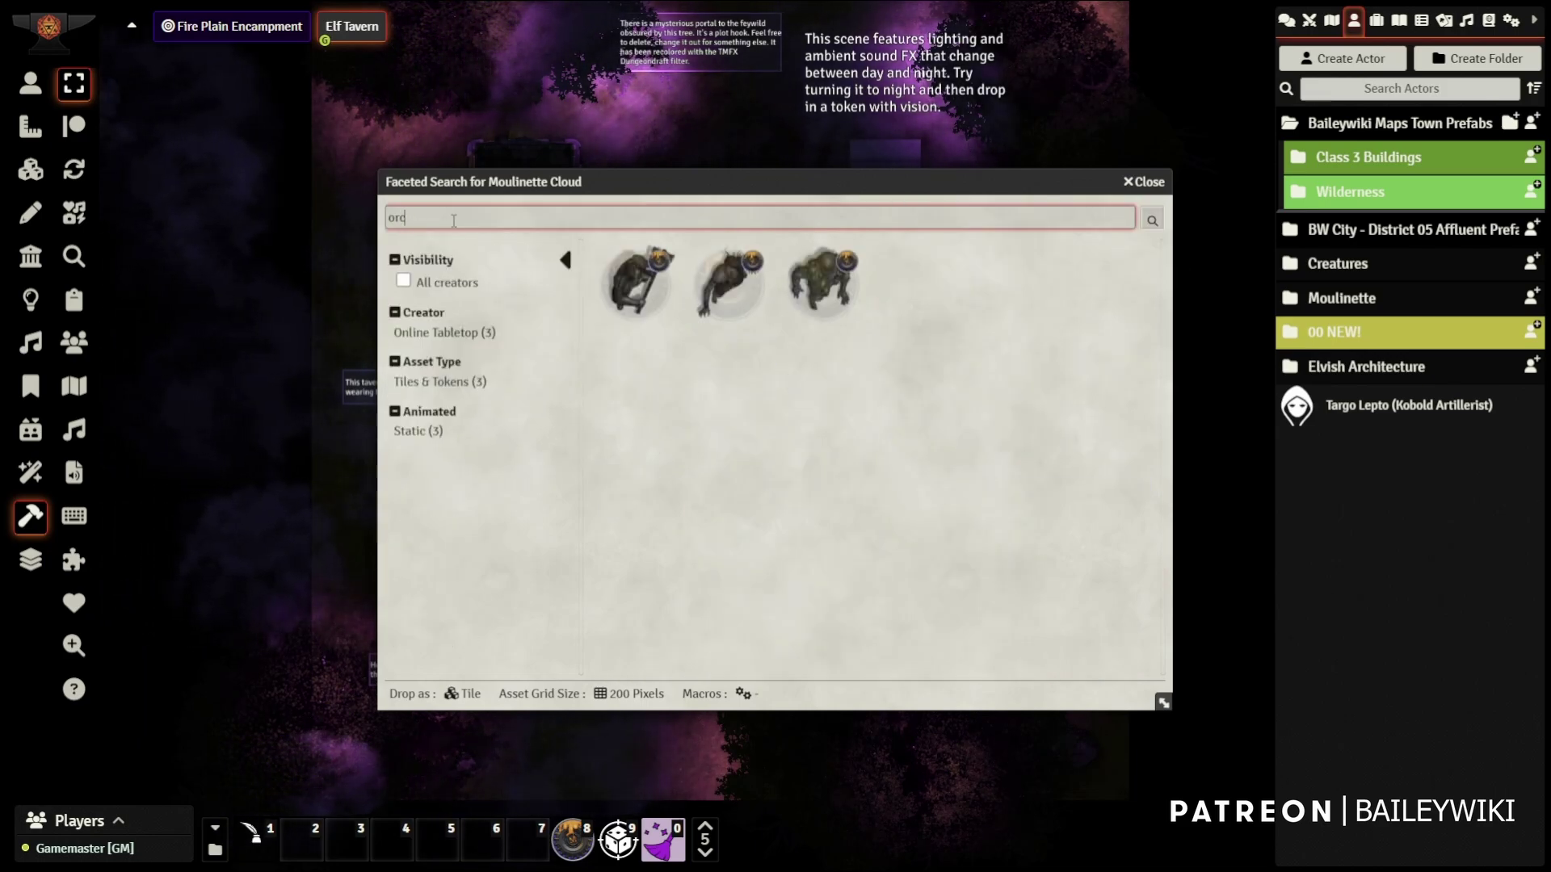
key(BackSpace)
key(BackSpace)
key(BackSpace)
scroll(856, 498, down, 10)
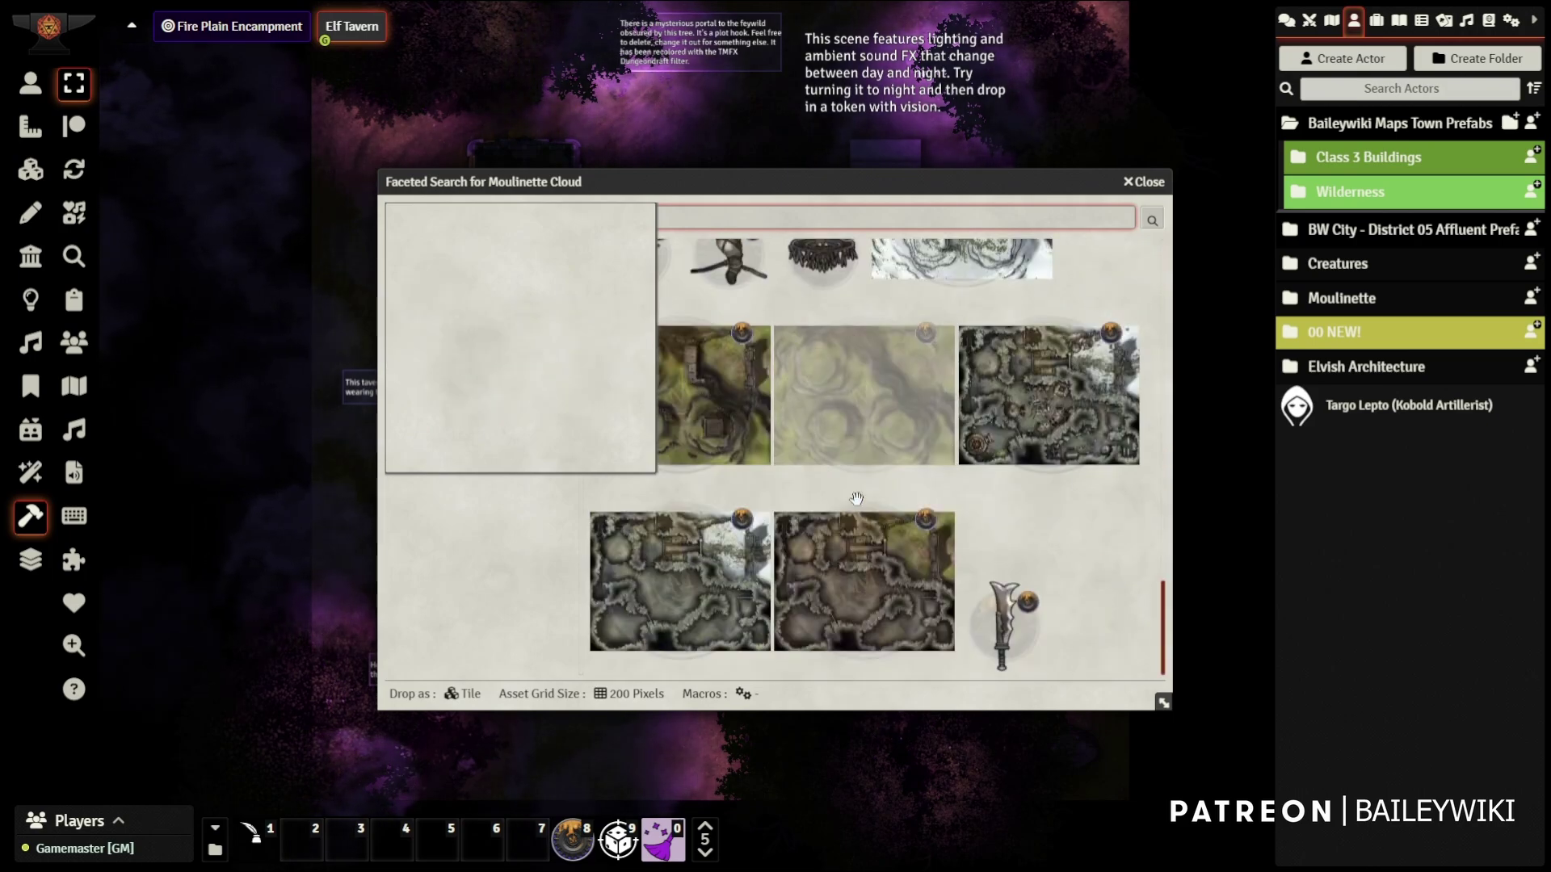
scroll(856, 499, down, 5)
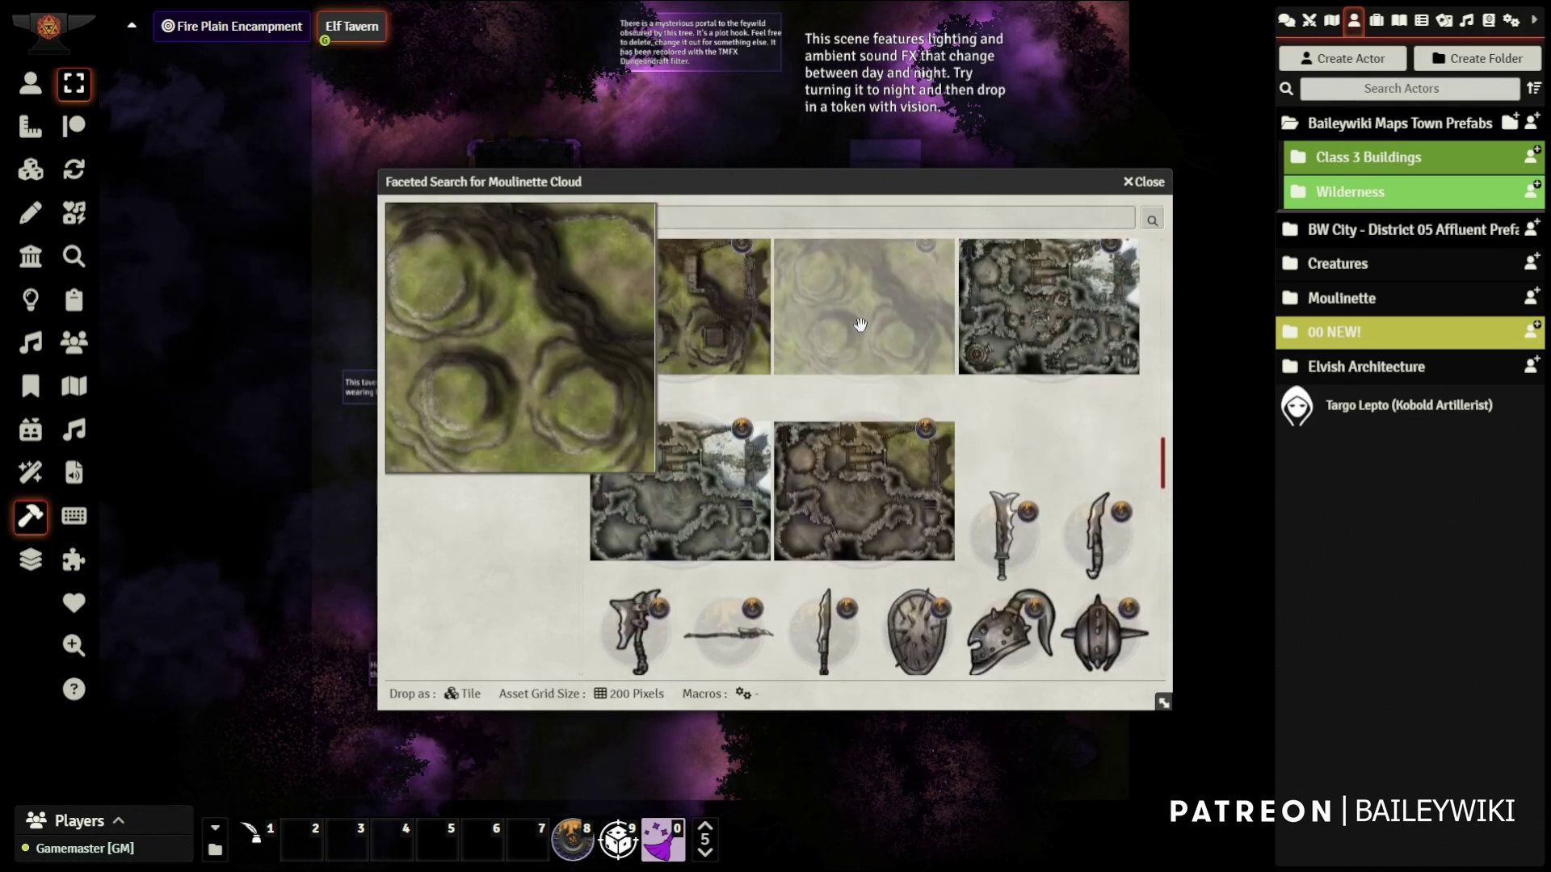
Preview the Orc Stronghold 02 Watchtowers Clean No Walls scene, close it, and look through the remaining orc assets
click(860, 324)
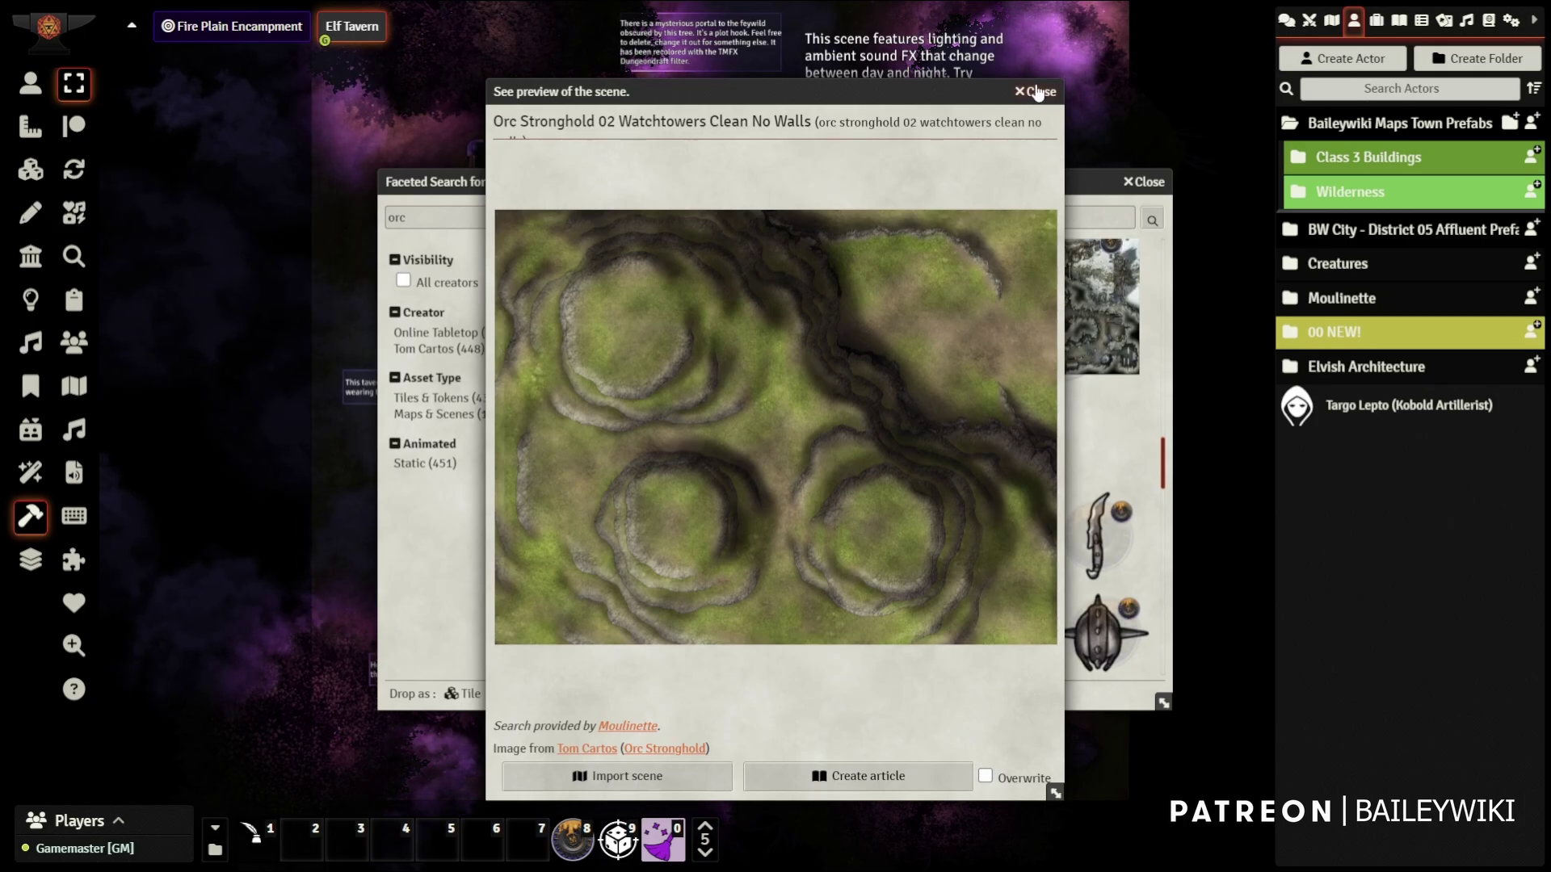
key(Escape)
scroll(889, 403, down, 5)
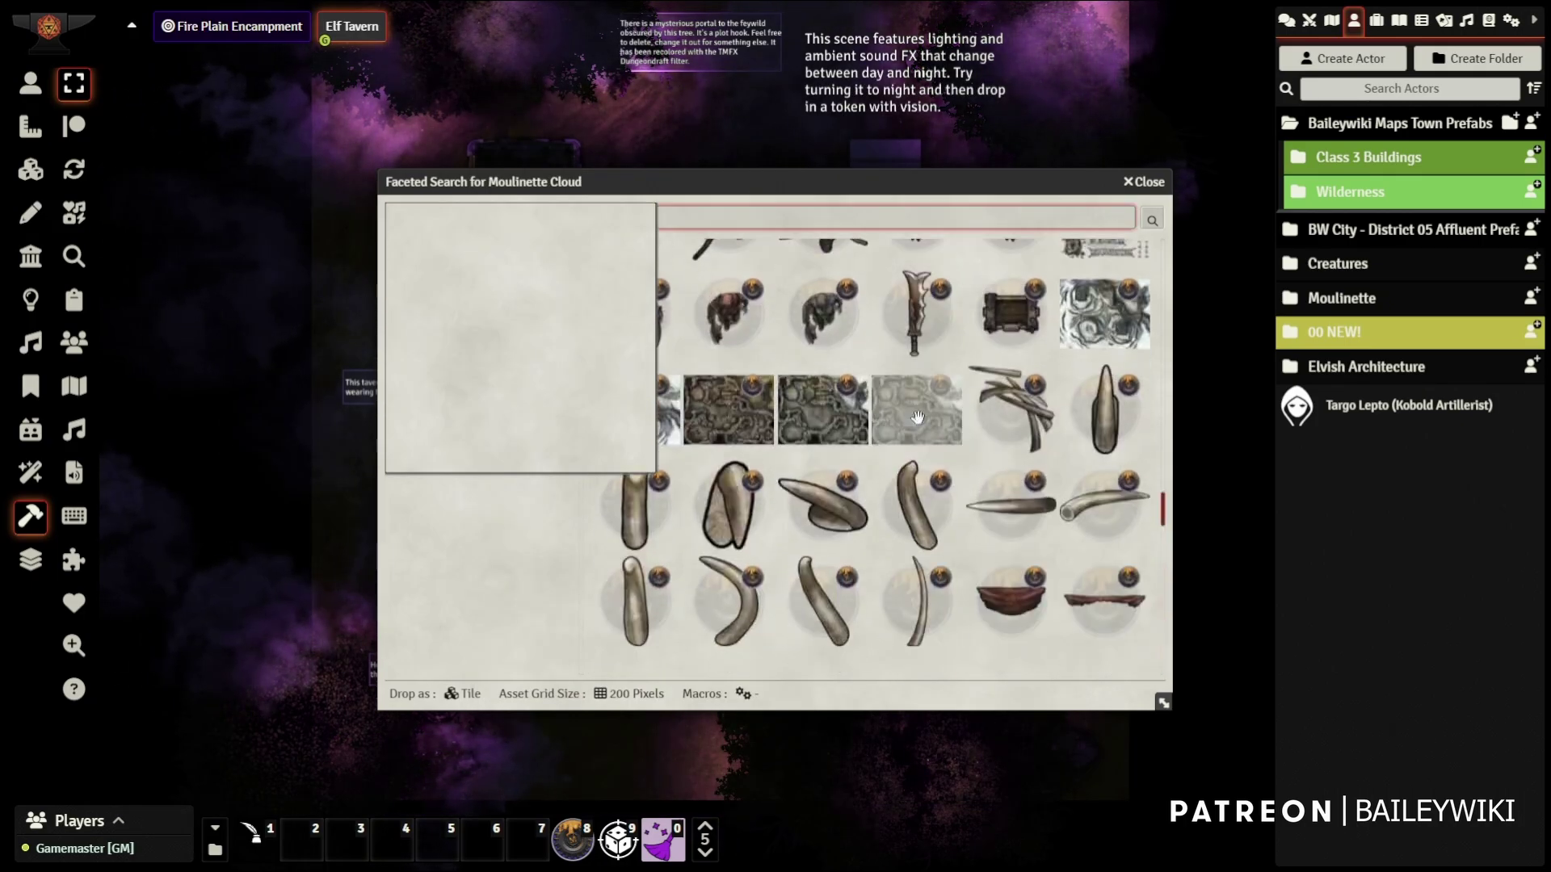
scroll(903, 437, down, 10)
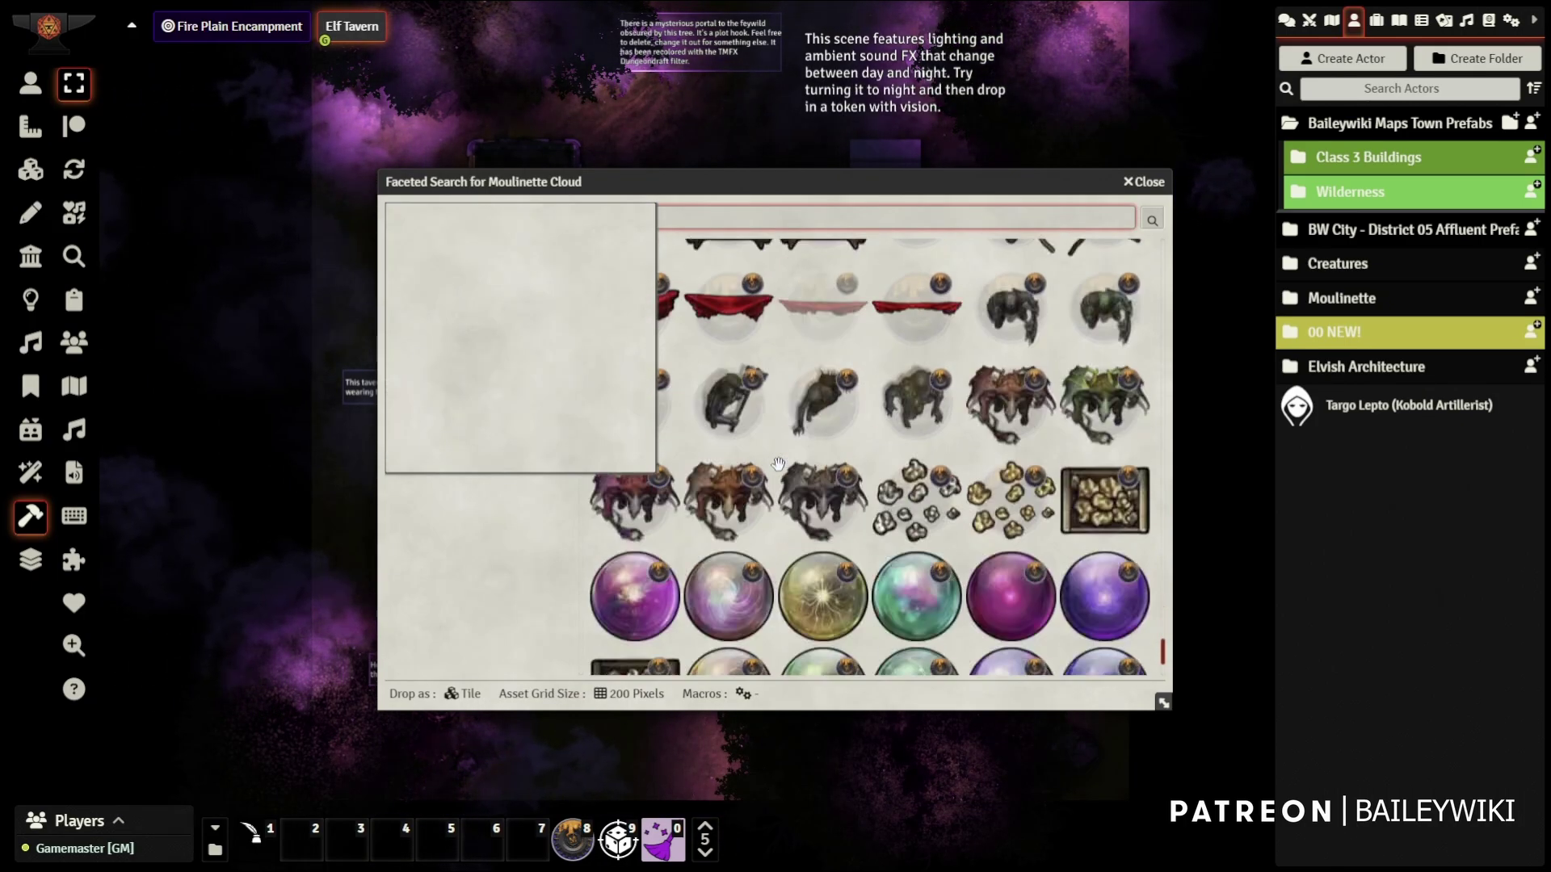
scroll(776, 467, up, 3)
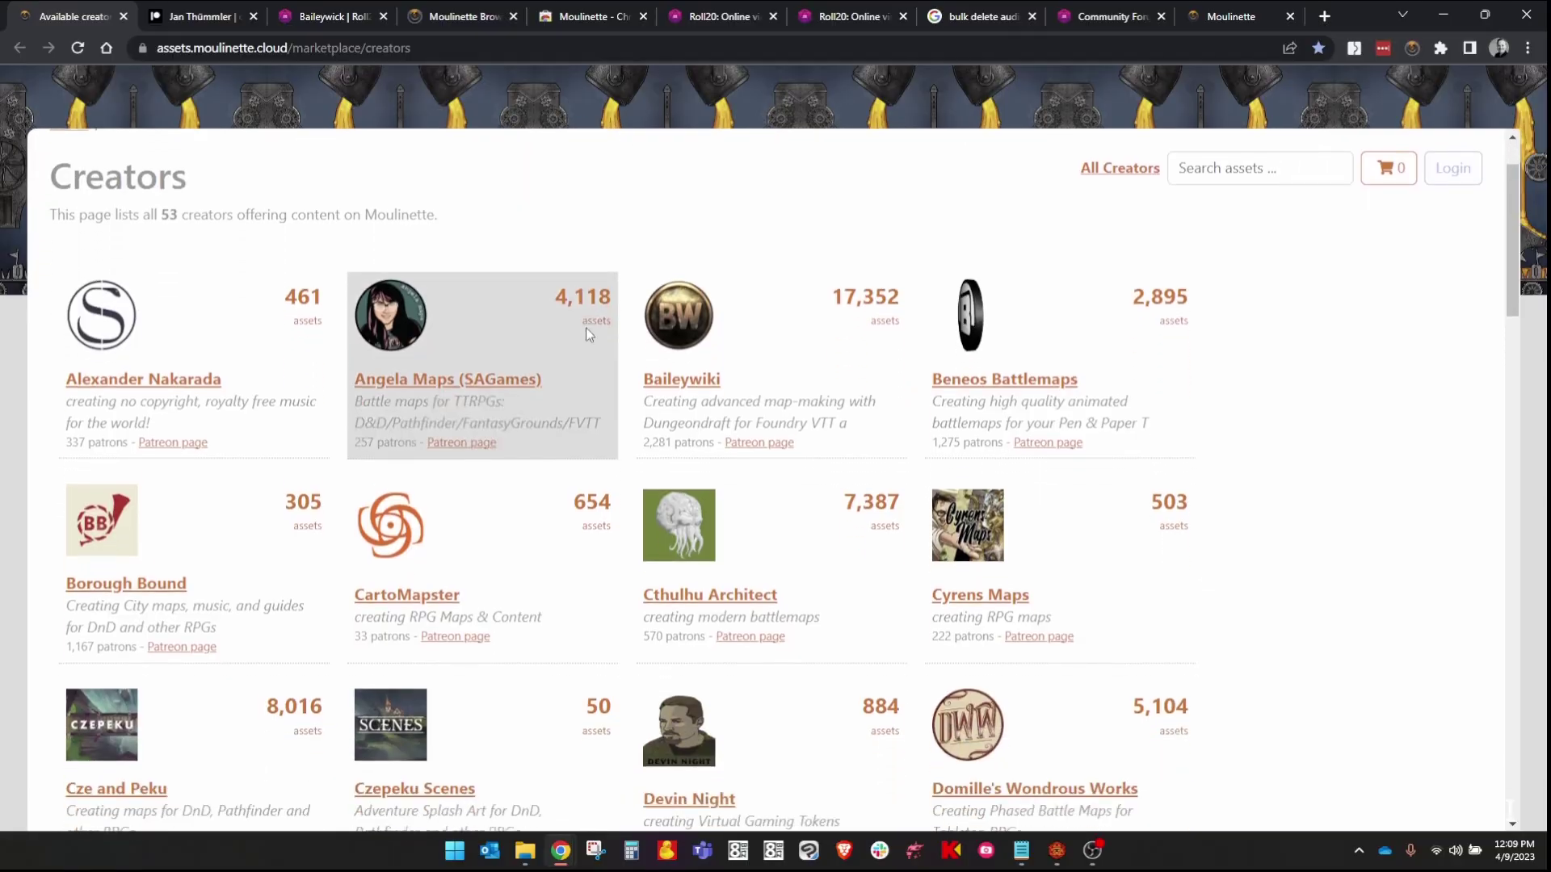
Switch to the browser and examine the creators and their asset counts on the Moulinette marketplace's Creators page
scroll(585, 327, down, 5)
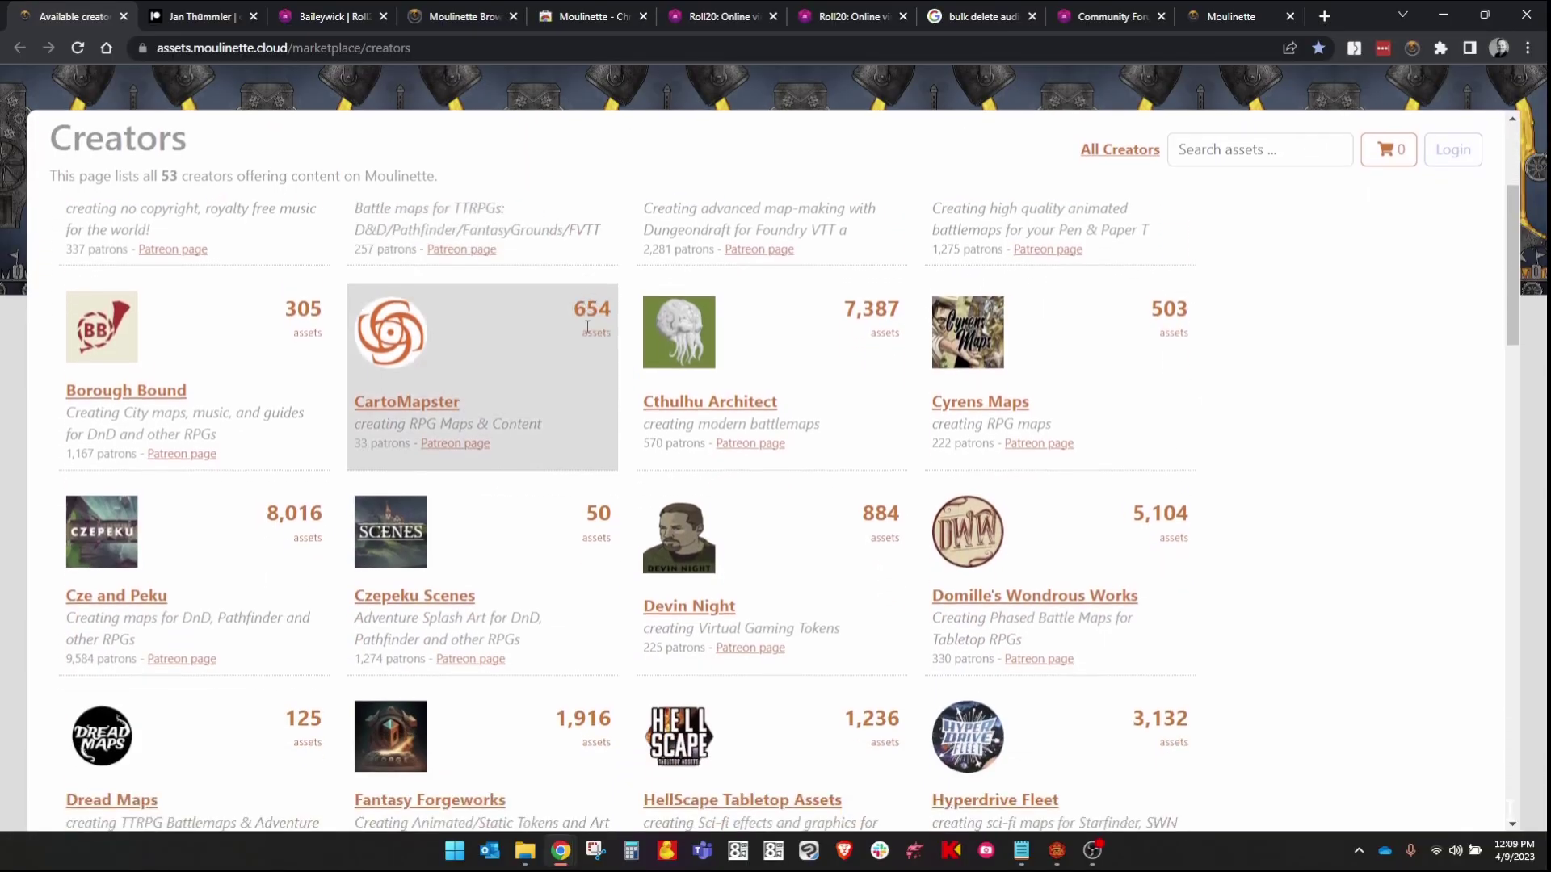
scroll(585, 328, down, 8)
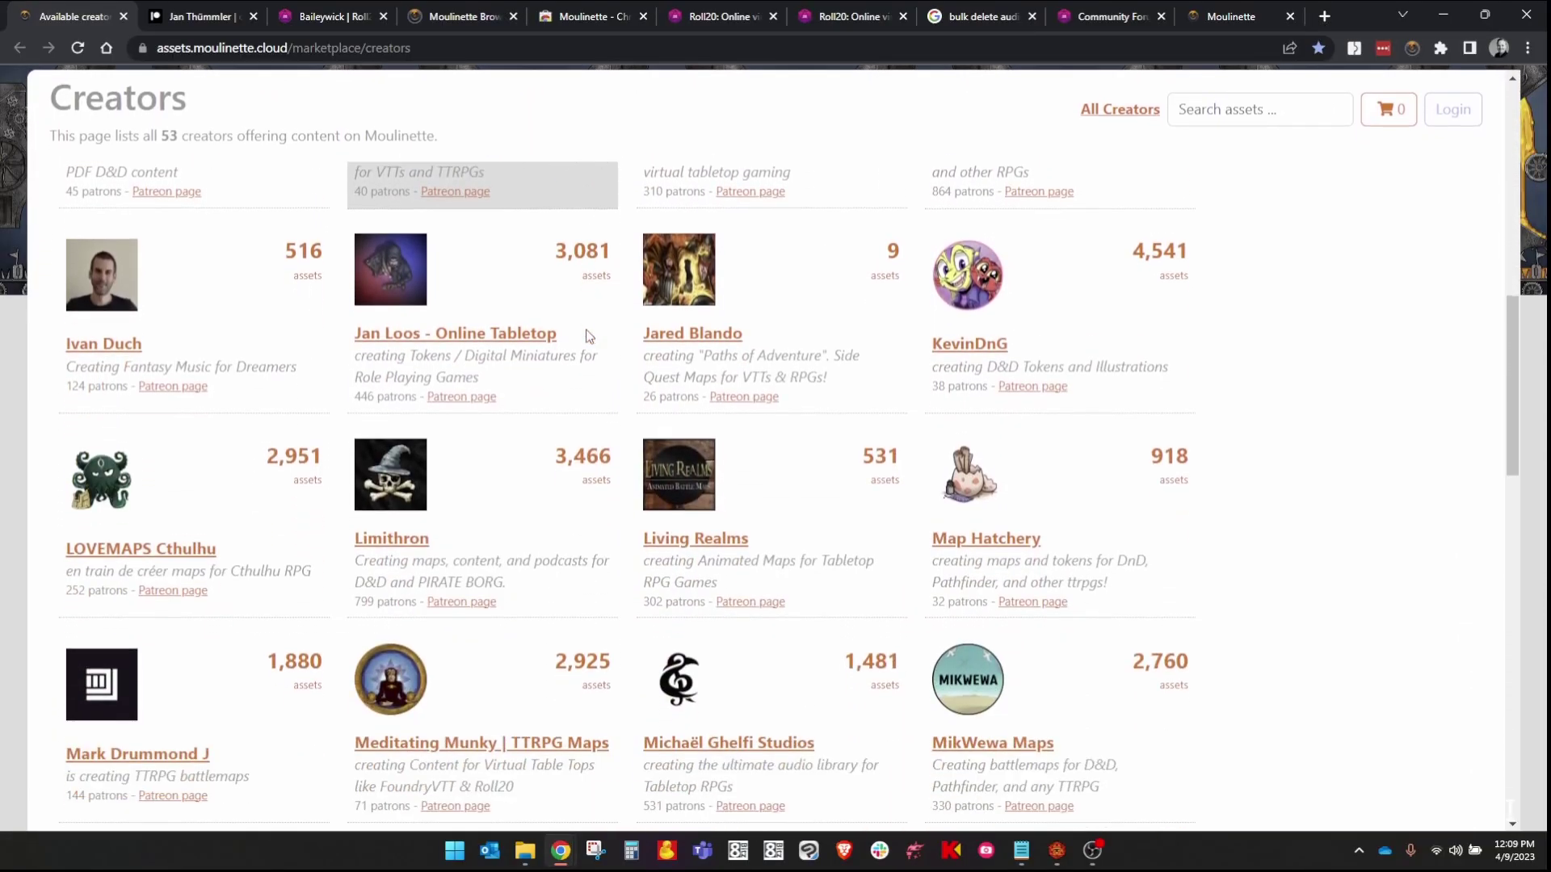
scroll(590, 338, down, 8)
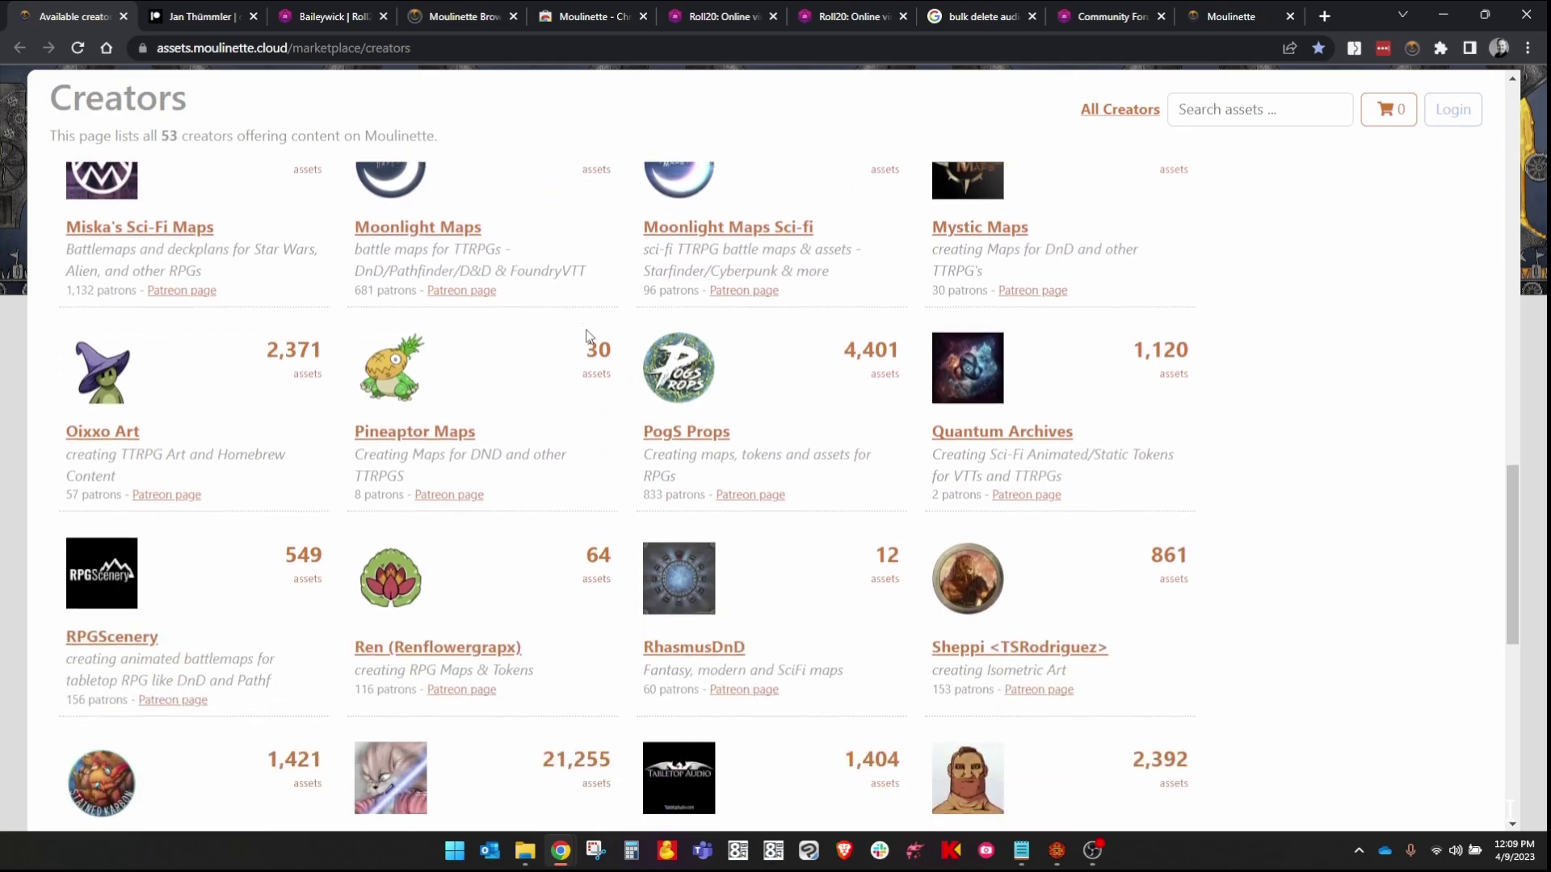
scroll(590, 337, up, 3)
scroll(588, 335, down, 11)
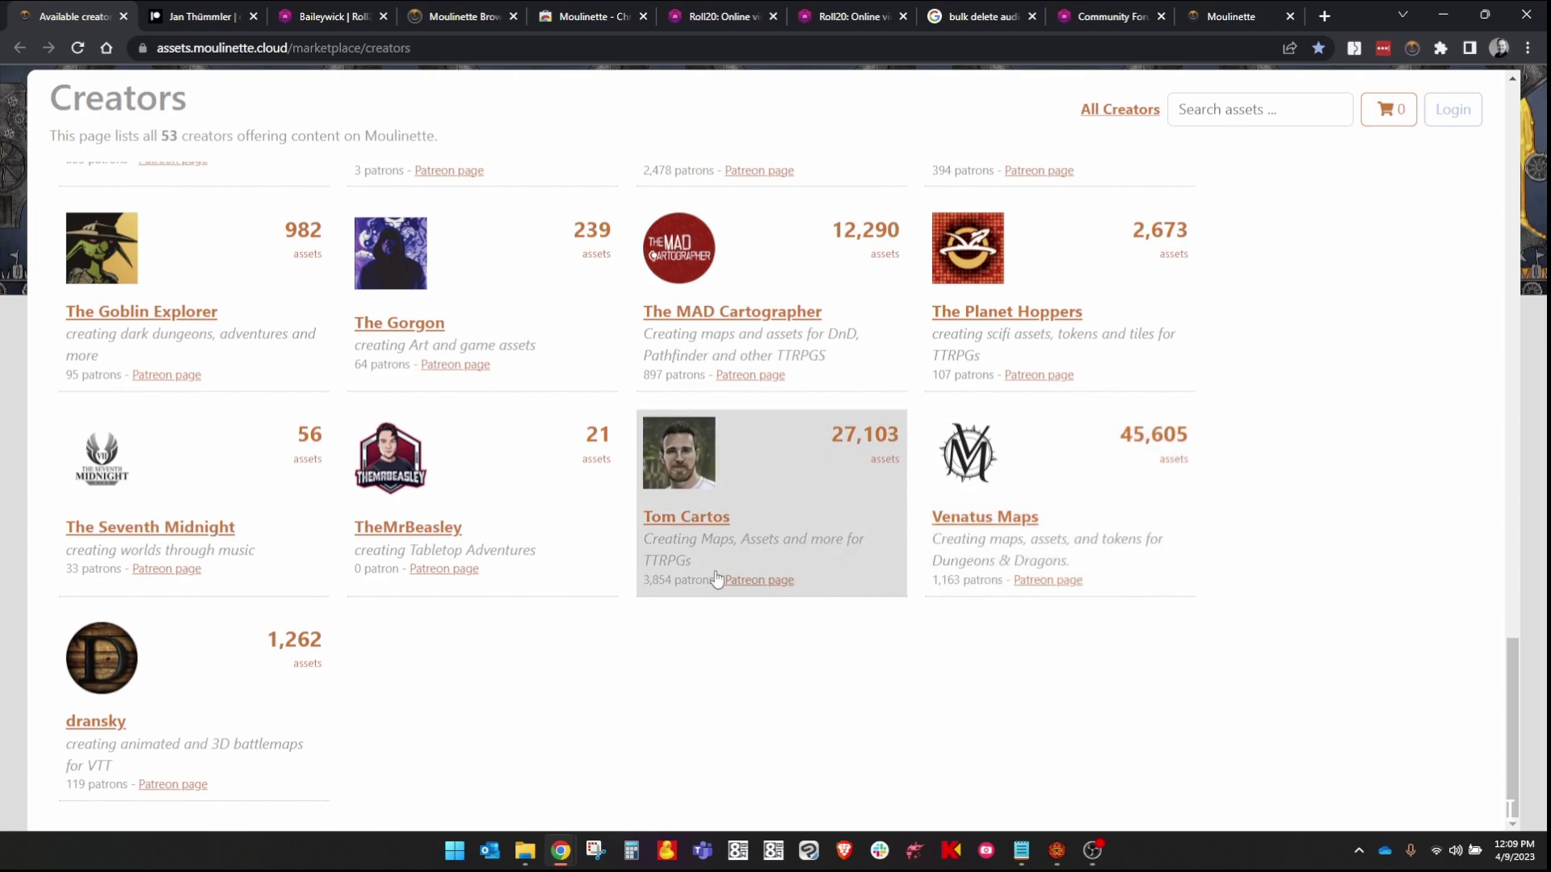
scroll(751, 436, up, 15)
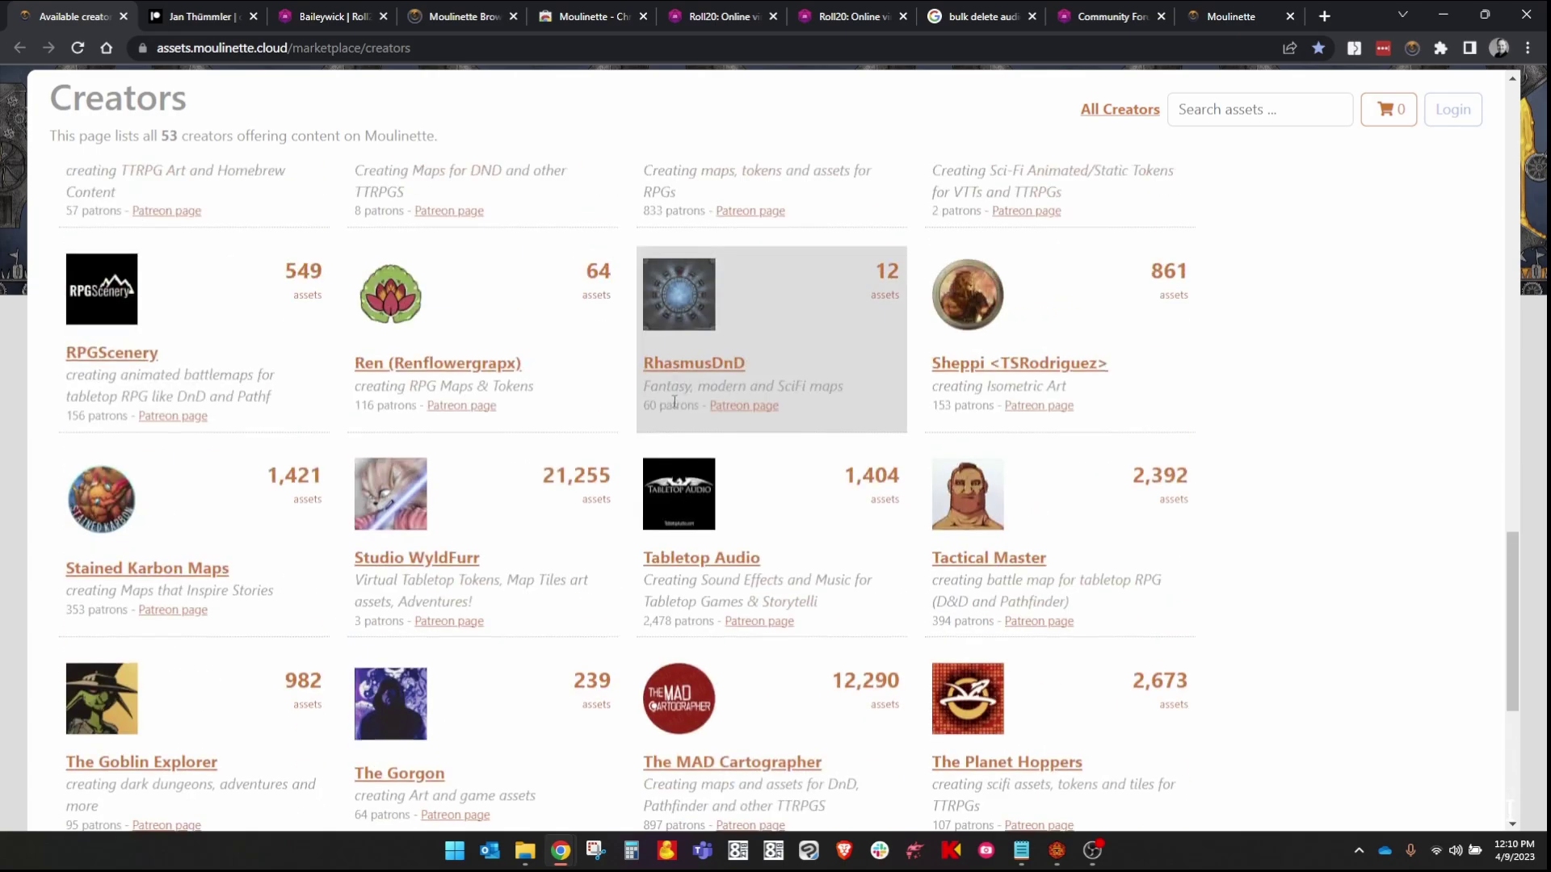
scroll(679, 388, up, 10)
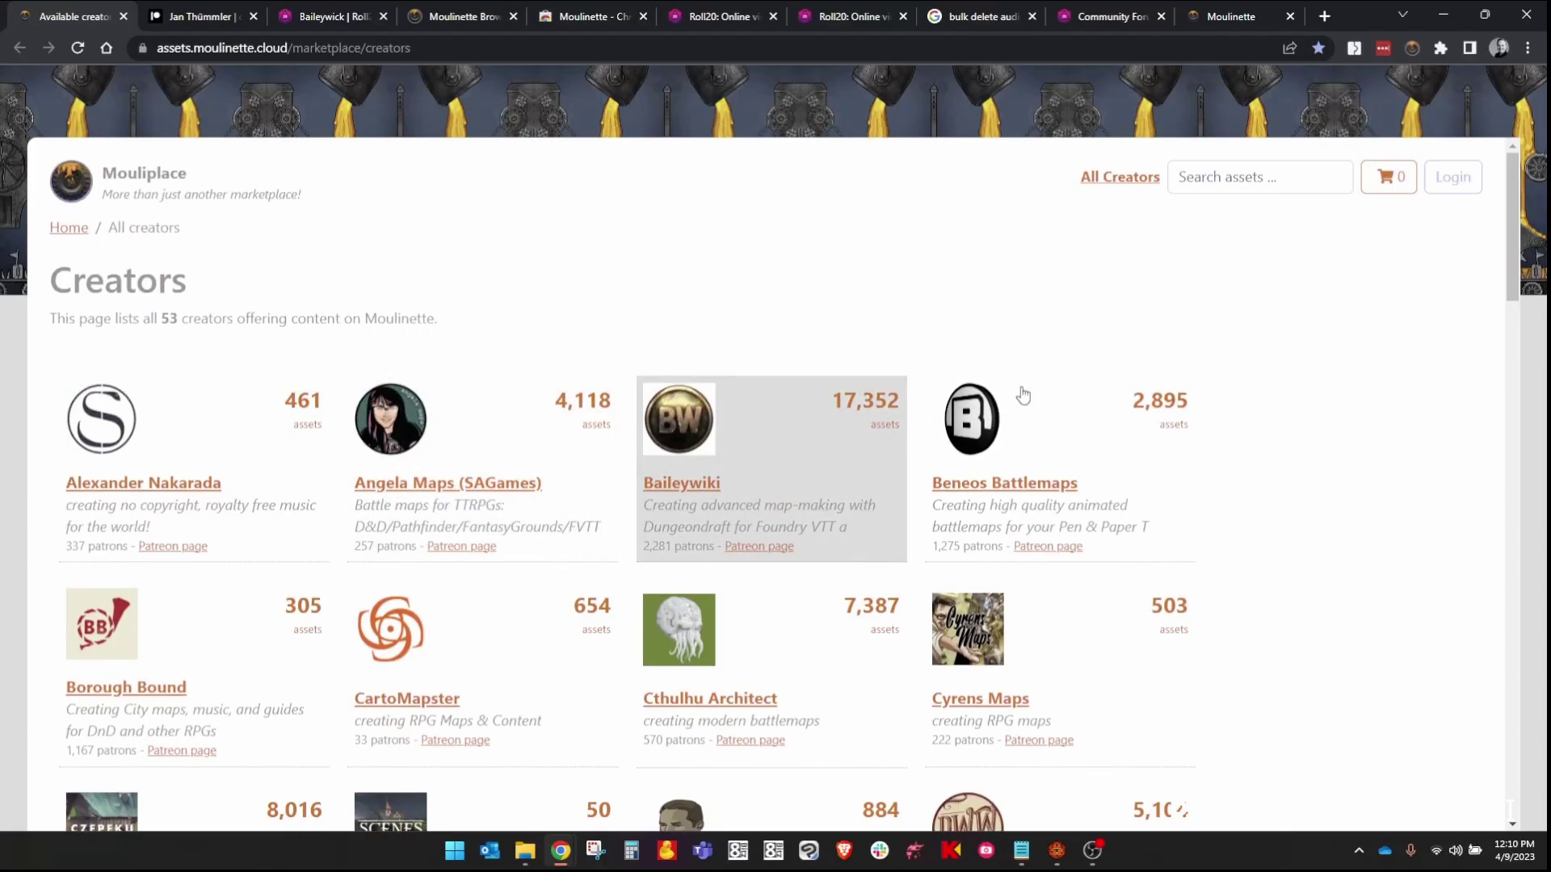
scroll(775, 346, down, 6)
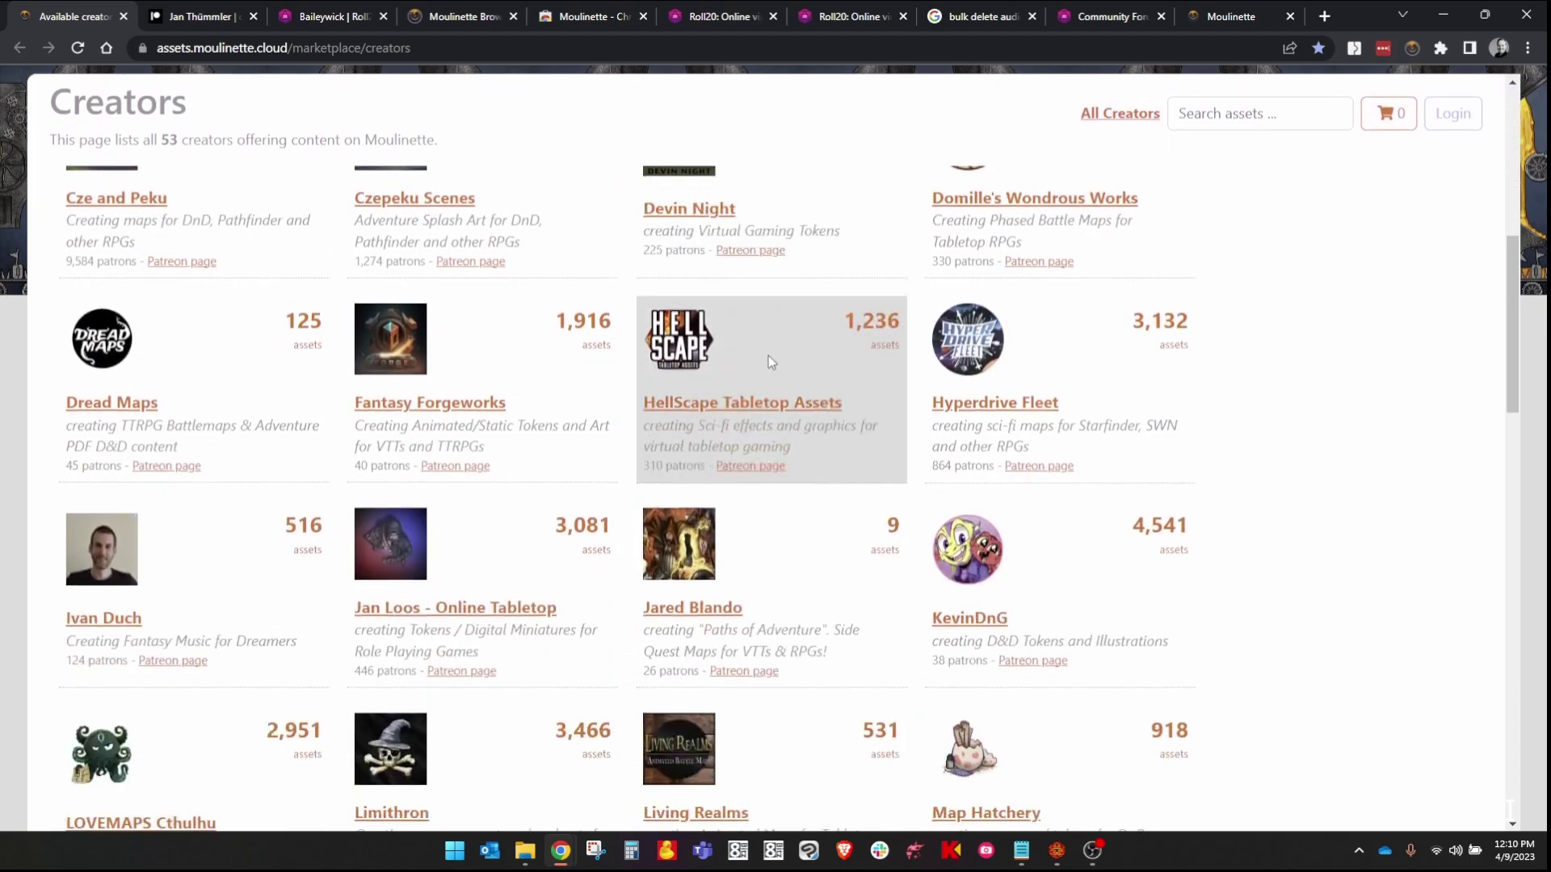
scroll(767, 360, down, 3)
scroll(764, 362, down, 3)
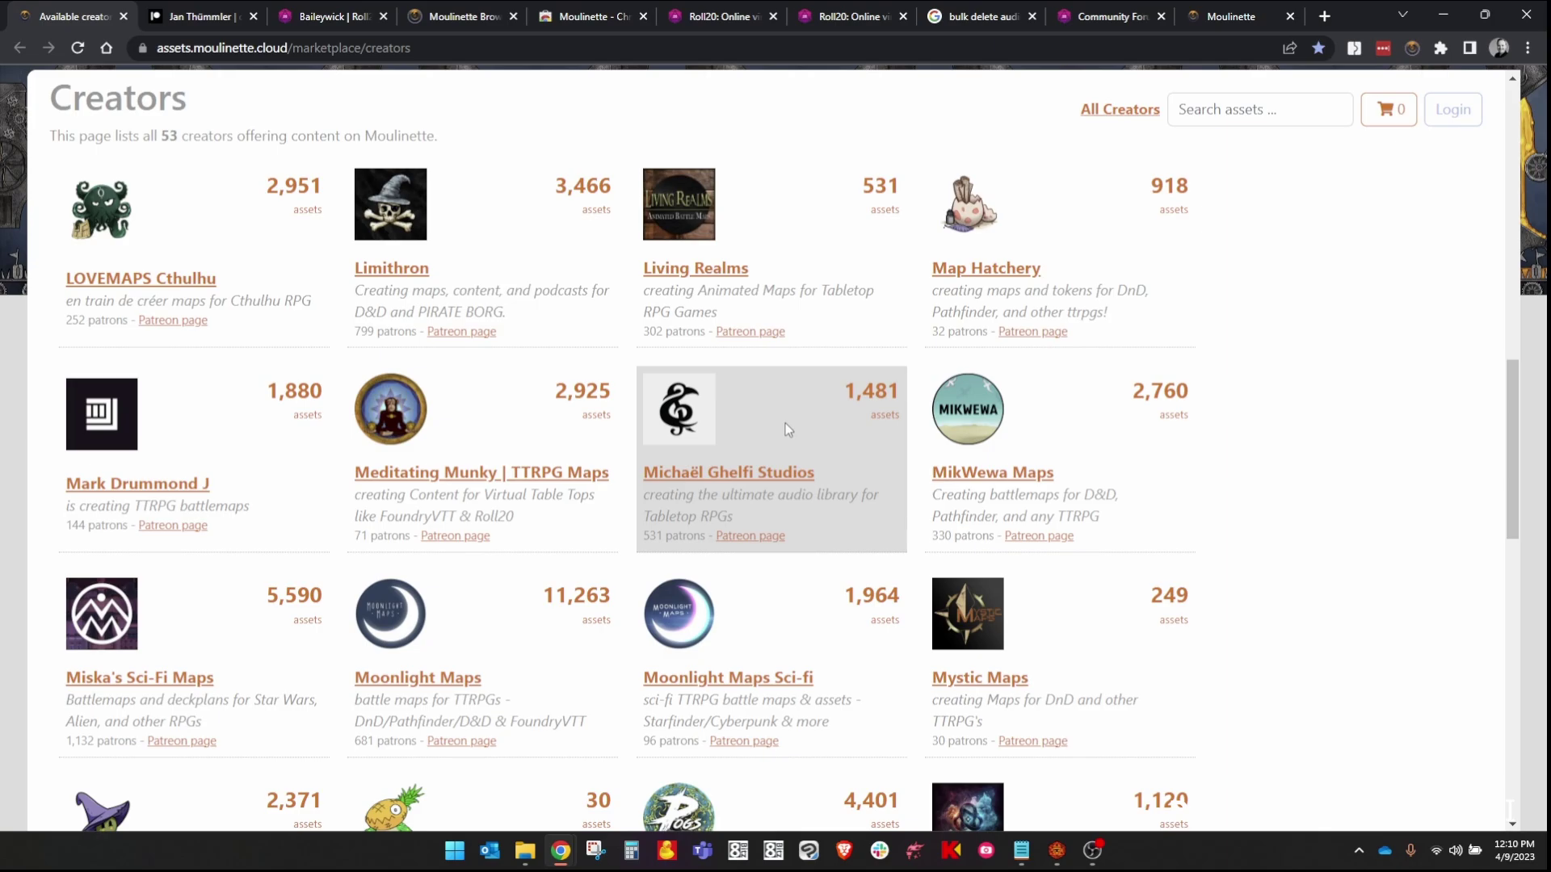
Open Baileywiki's creator page on the Moulinette marketplace and look through its available packs
scroll(785, 424, up, 15)
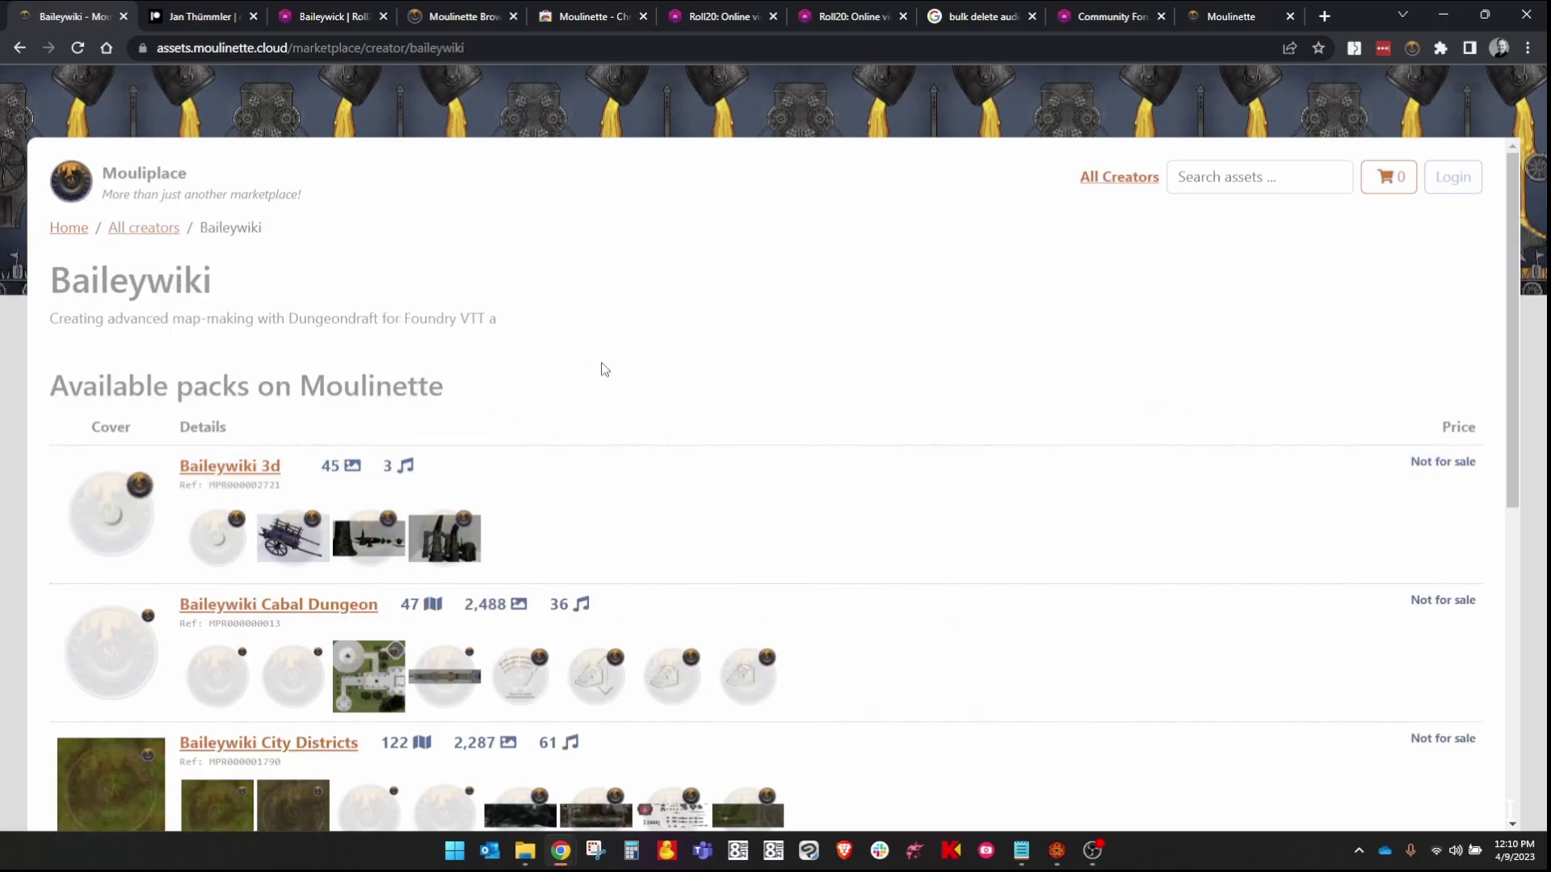
scroll(635, 465, down, 8)
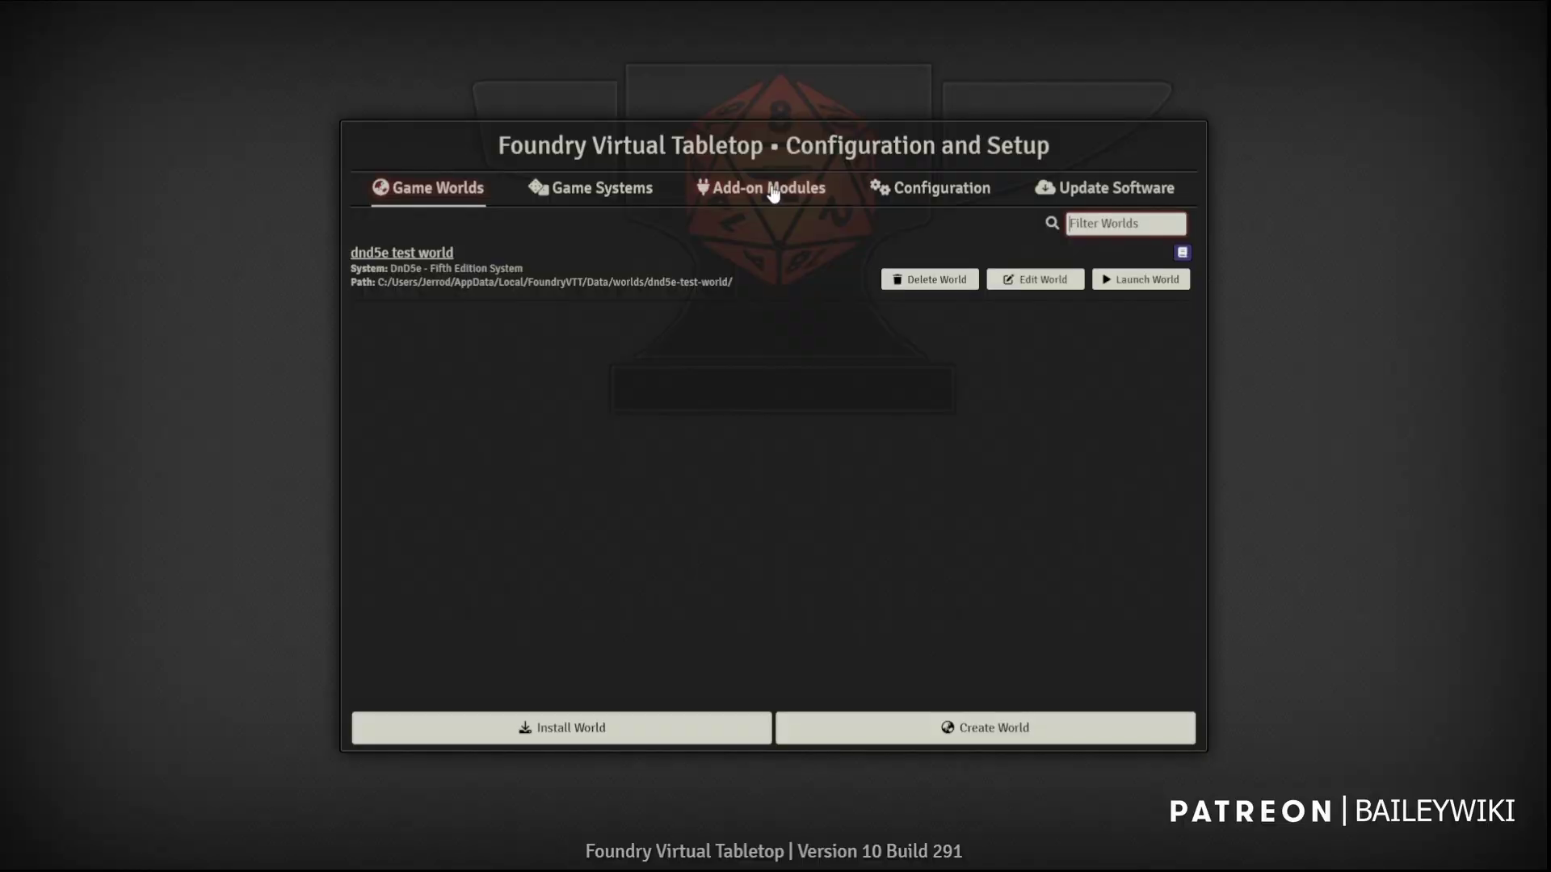
In Foundry Virtual Tabletop's setup, filter the installed add-on modules by "MOULINETT" and look through the matching modules
click(773, 194)
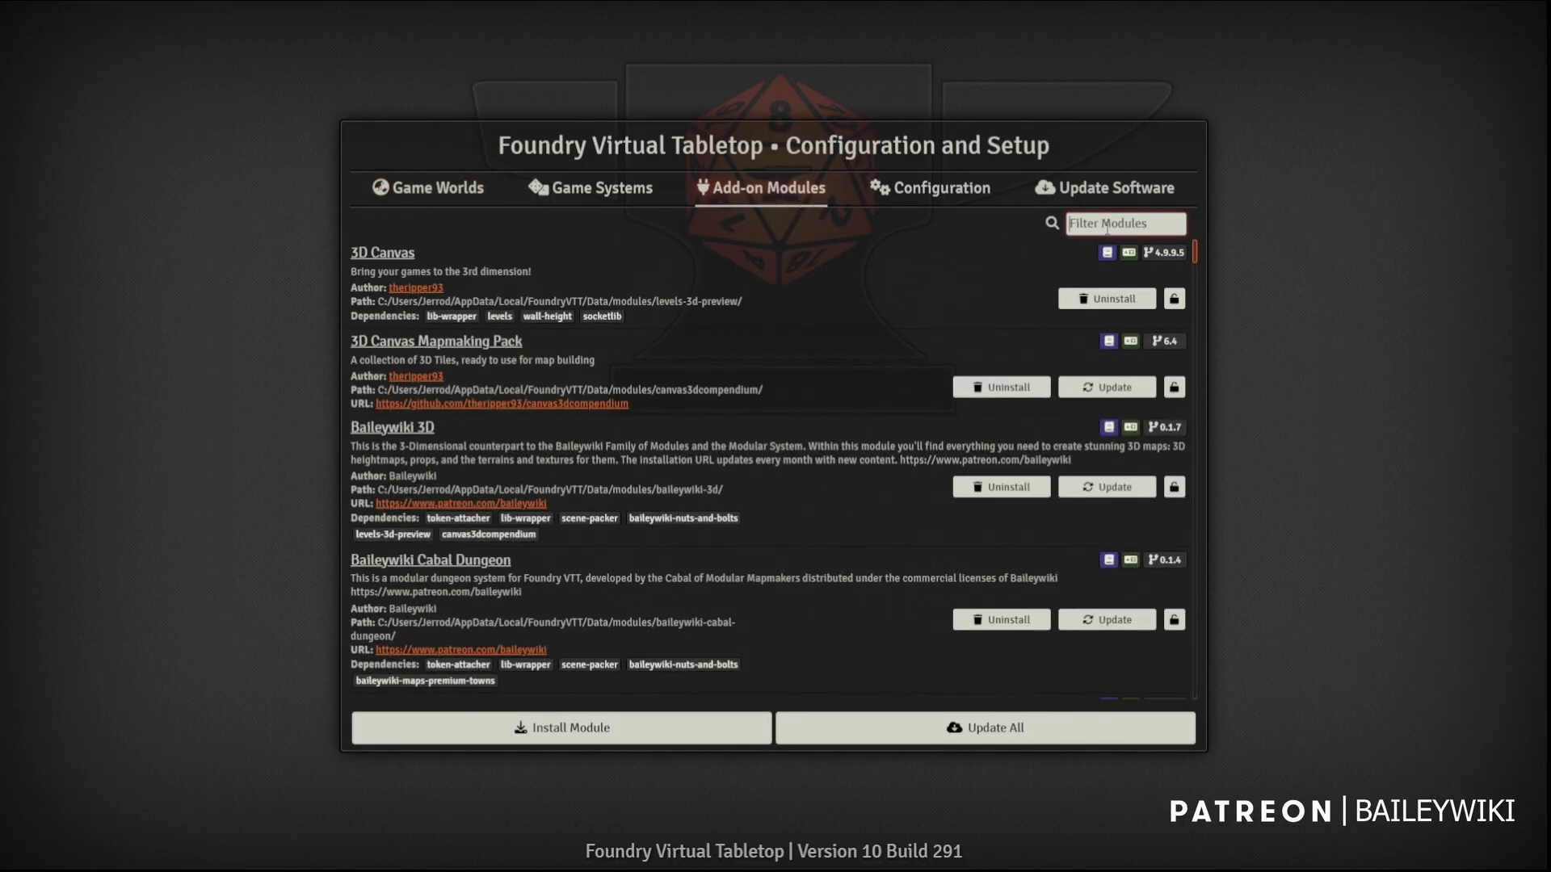
text(MOULINT)
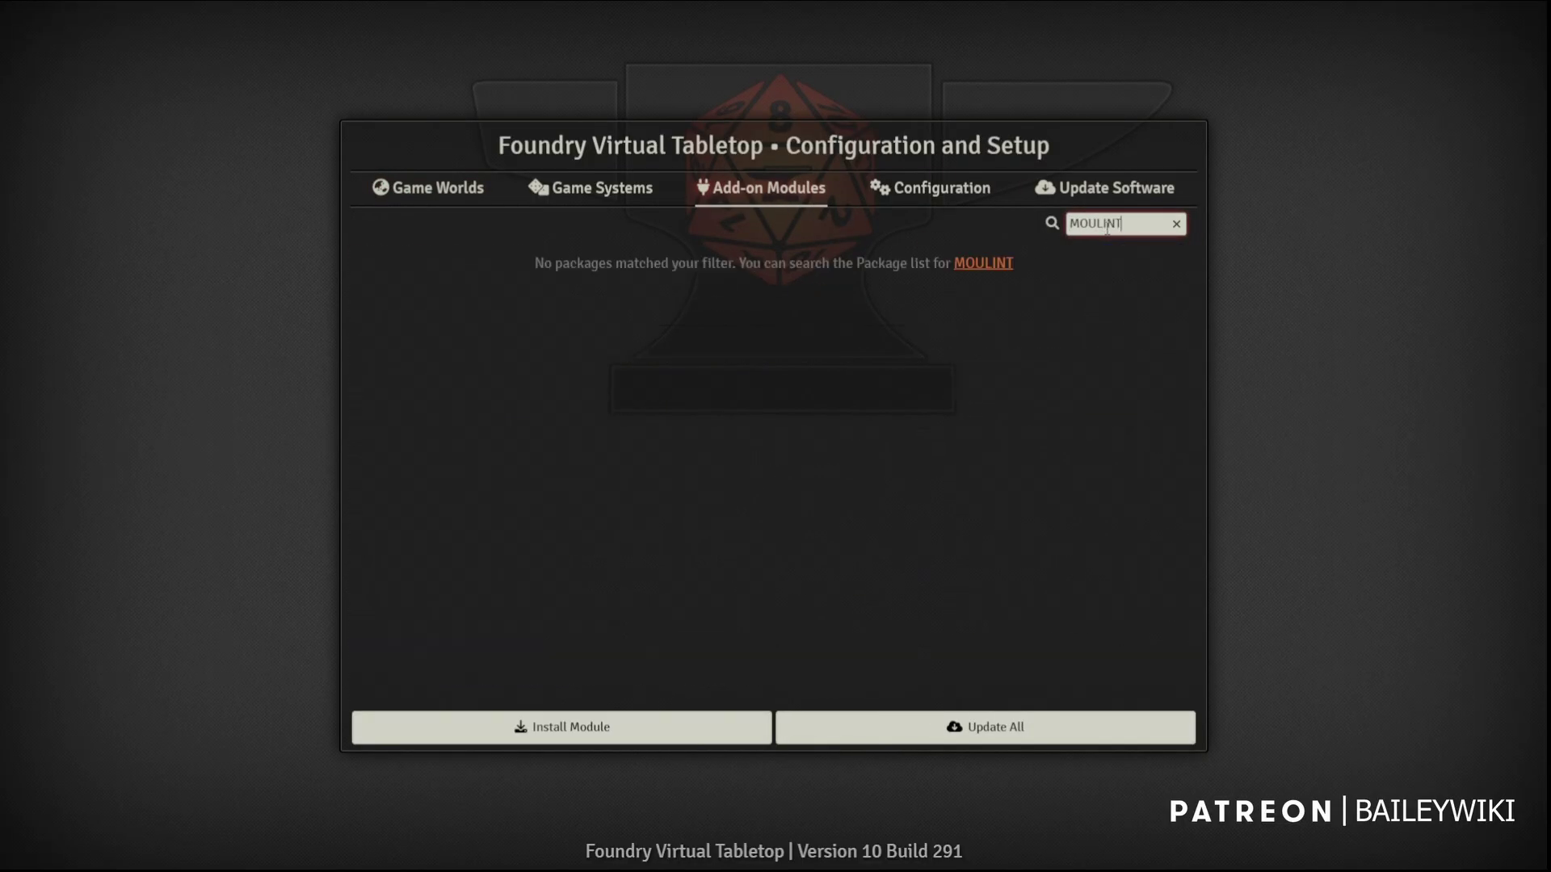
key(BackSpace)
text(ETT)
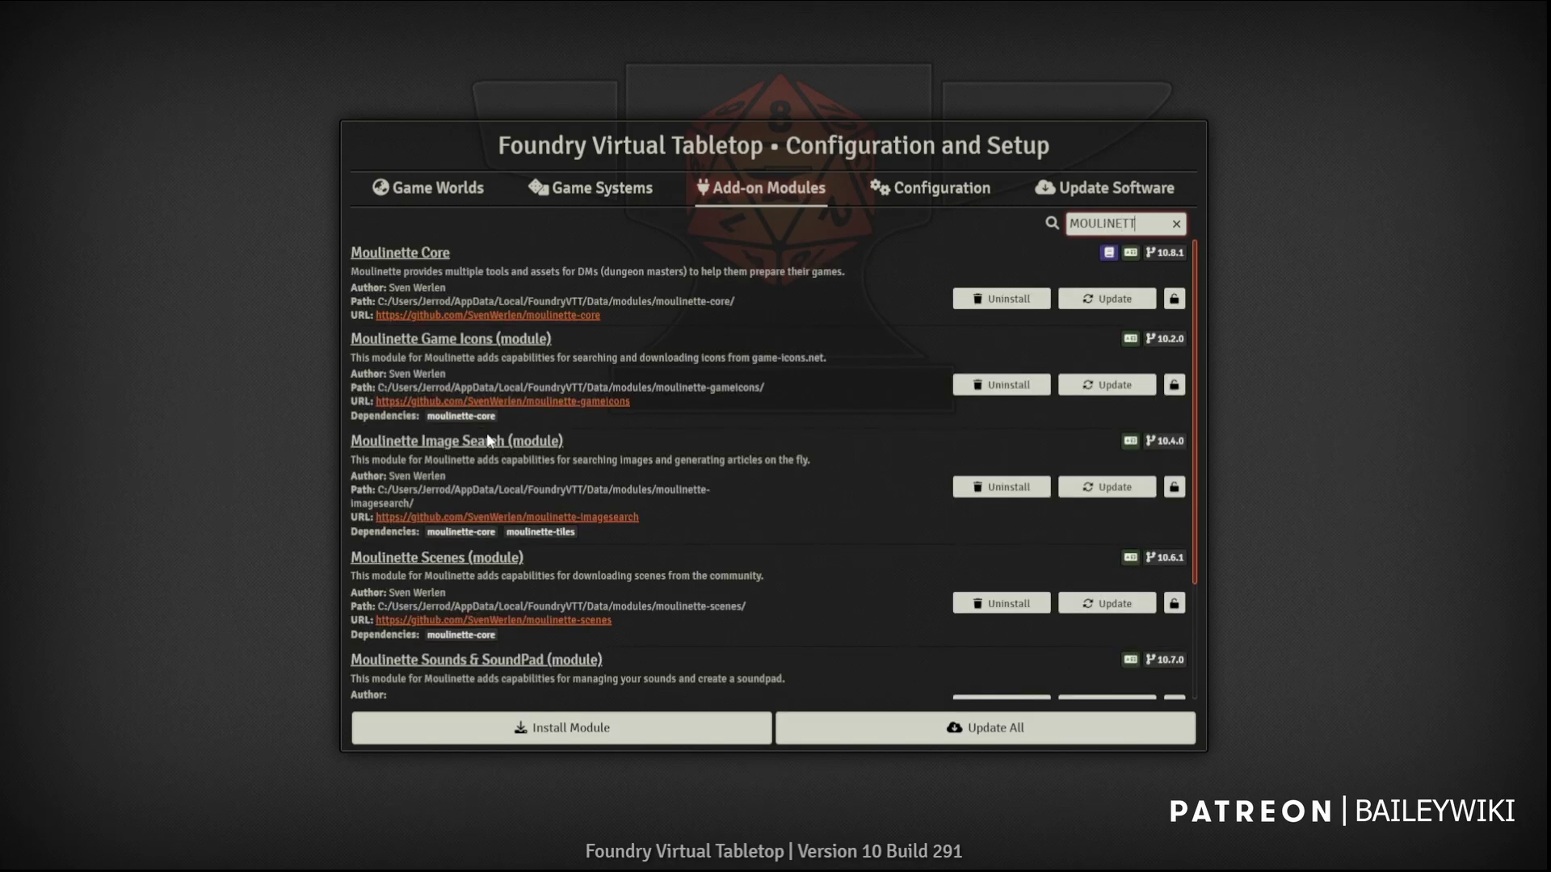
scroll(487, 440, down, 2)
Search the installable module packages for "moulinette", look through the matching modules, and close the package browser
click(588, 731)
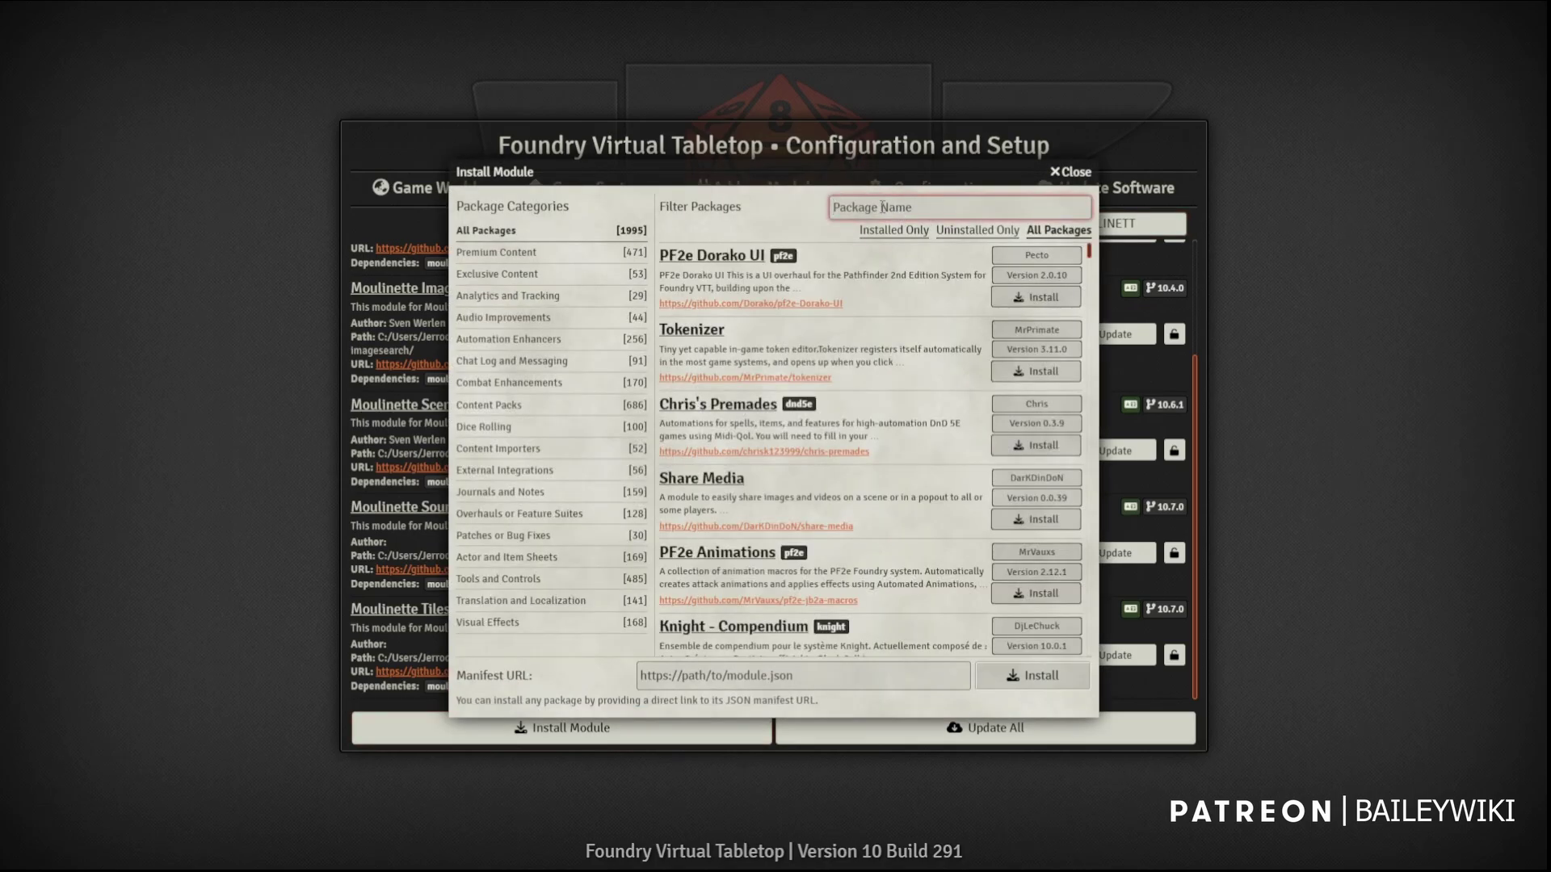
text(moulinette)
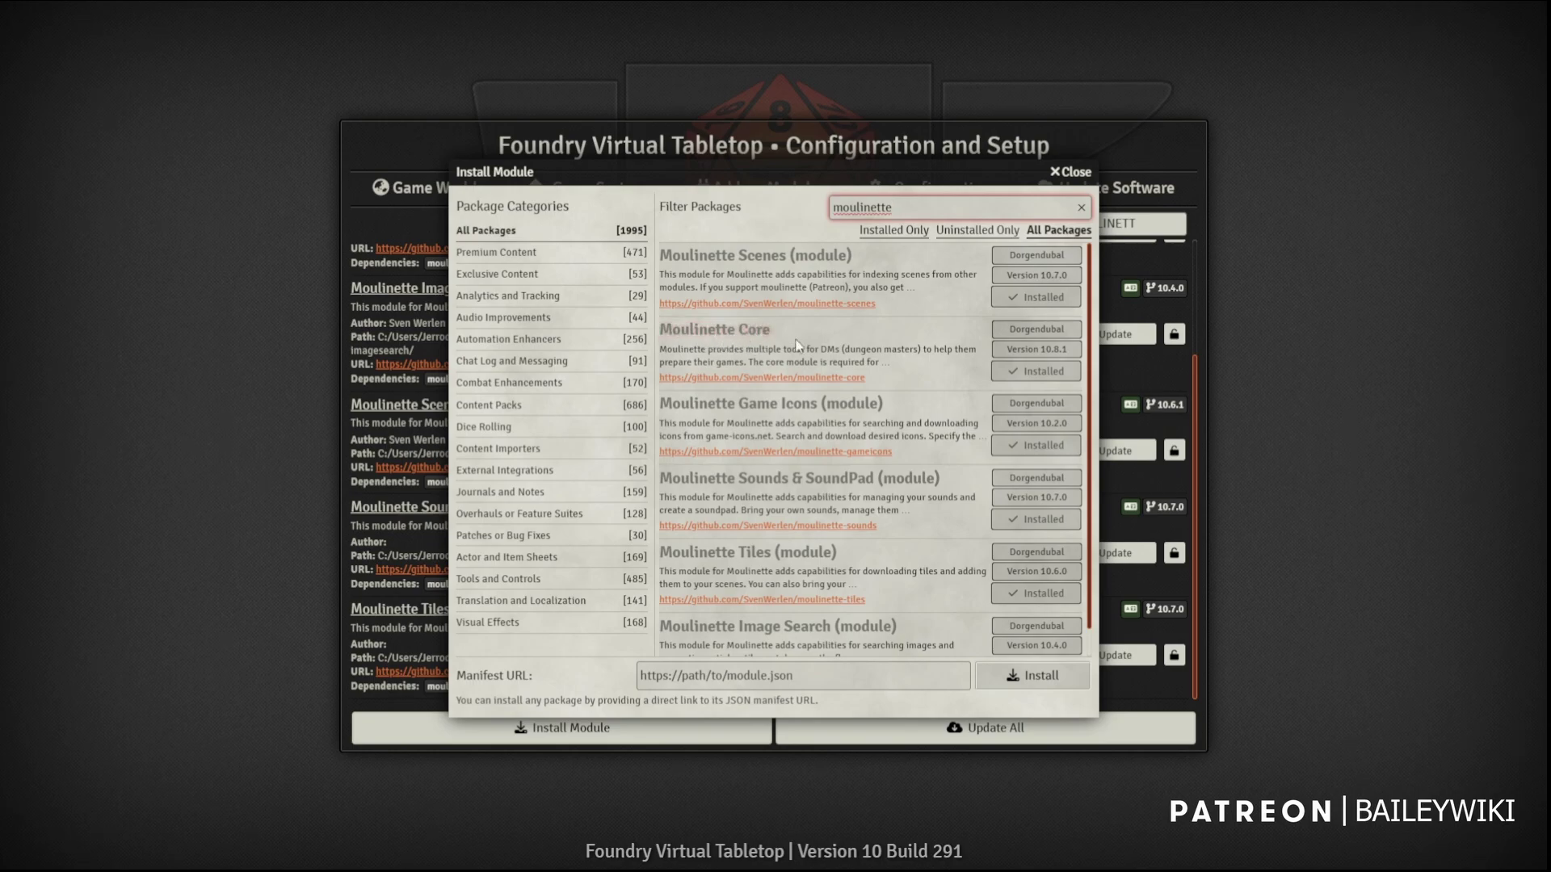
scroll(809, 572, down, 1)
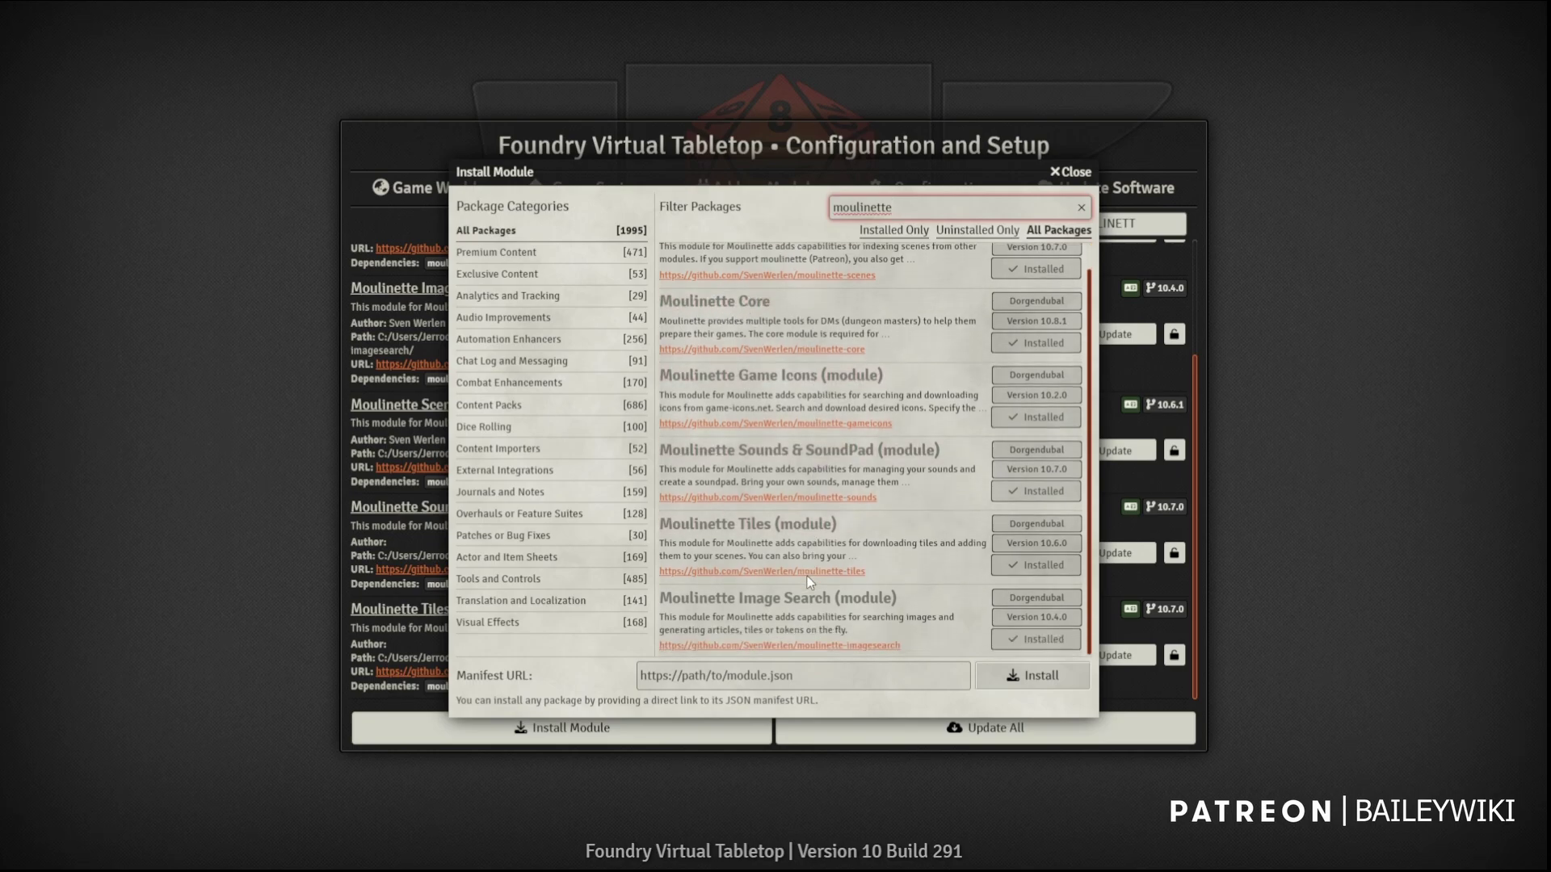
scroll(792, 483, up, 1)
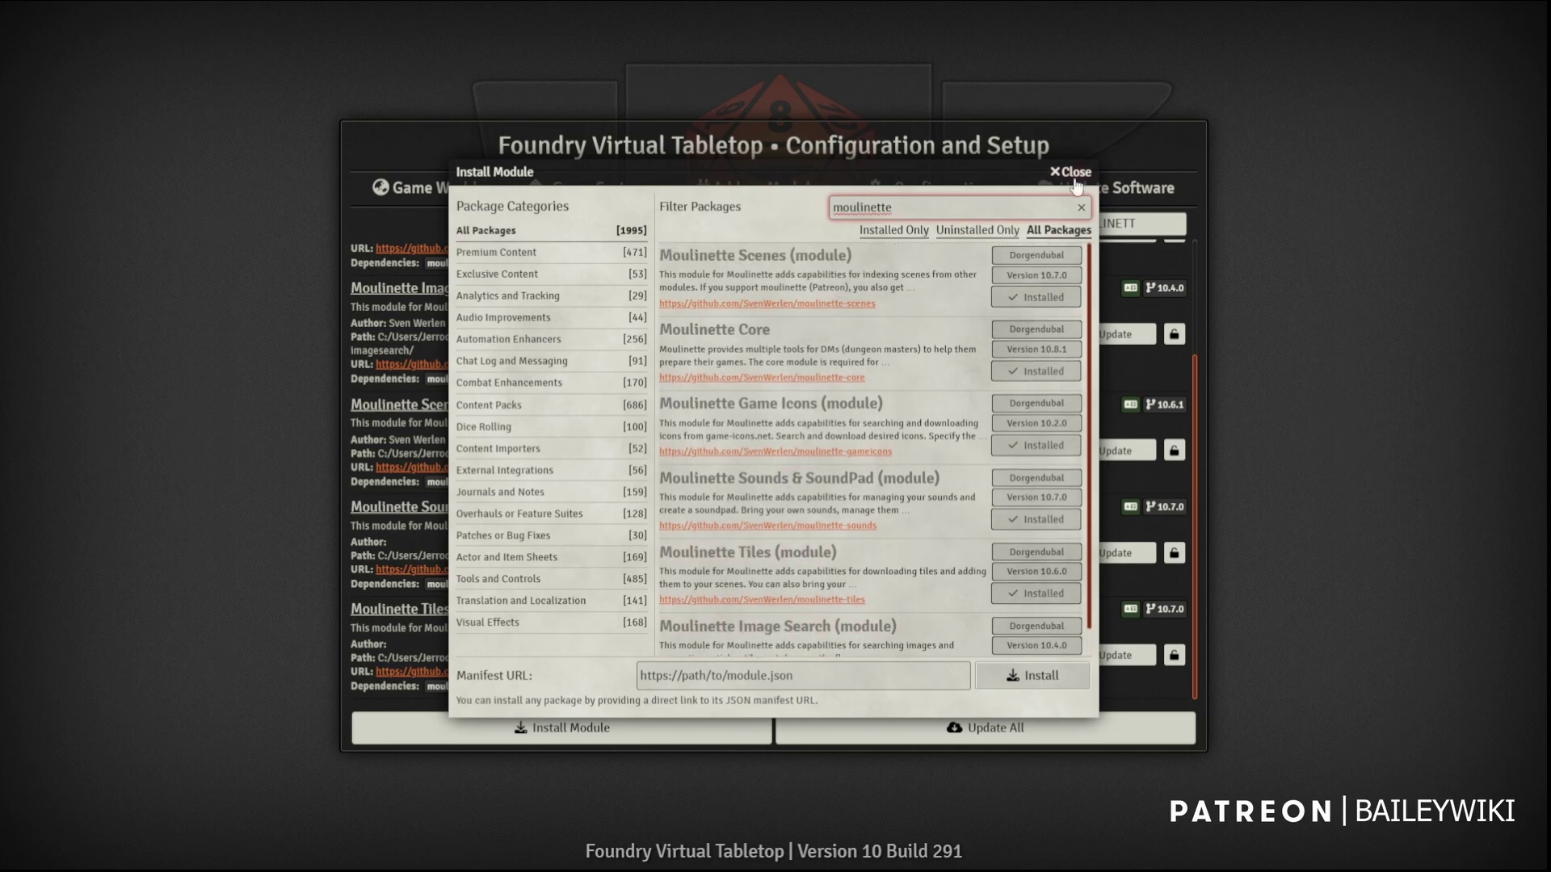
click(1072, 173)
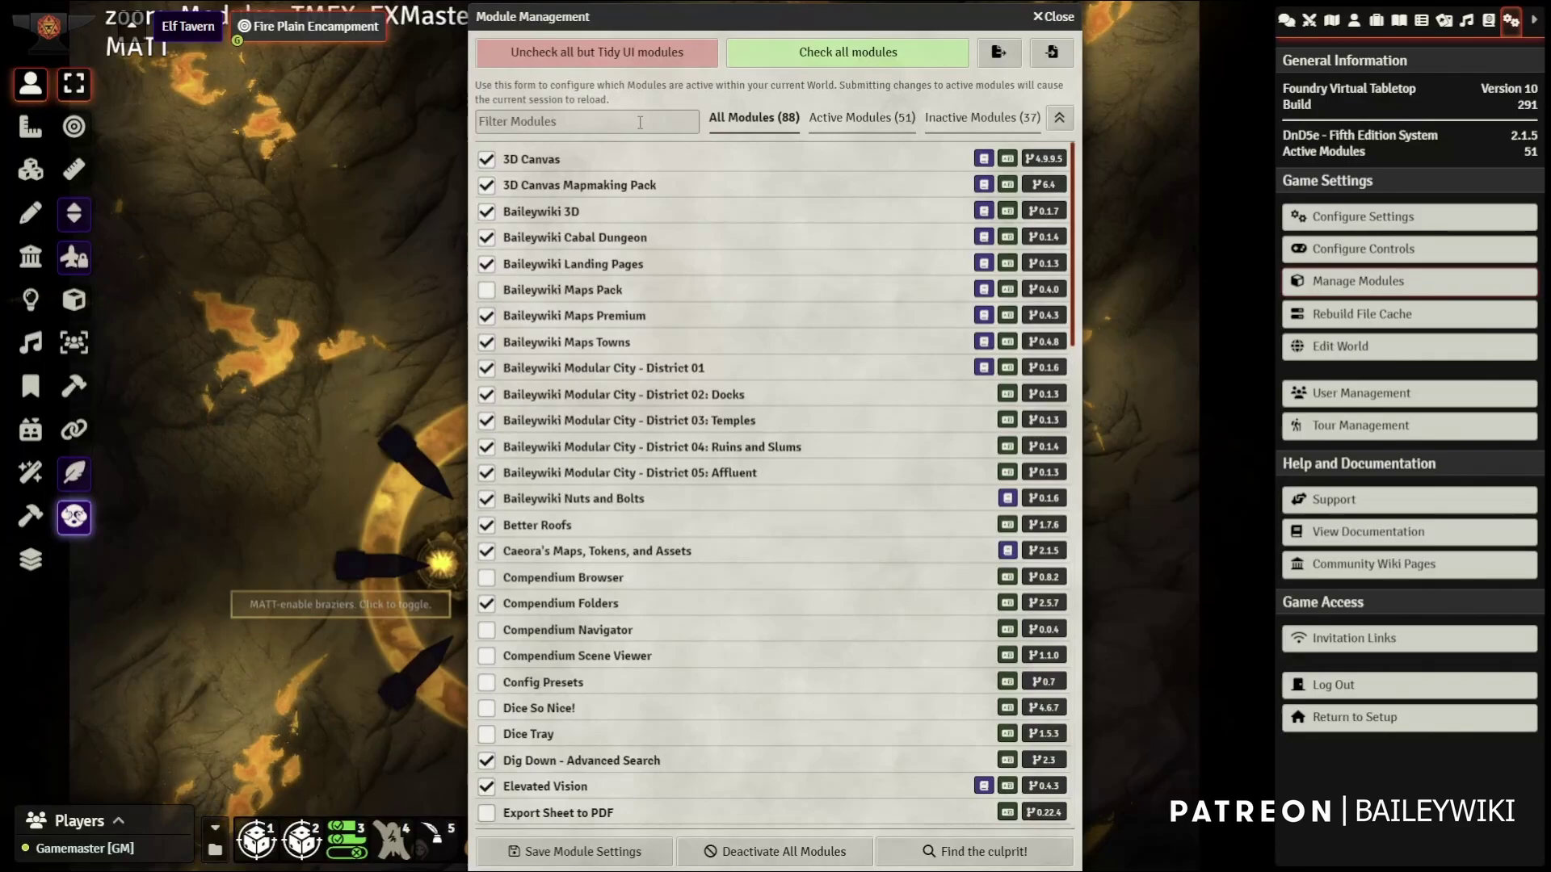
Filter the world's modules by "moulinett" and check which Moulinette modules are enabled
click(640, 123)
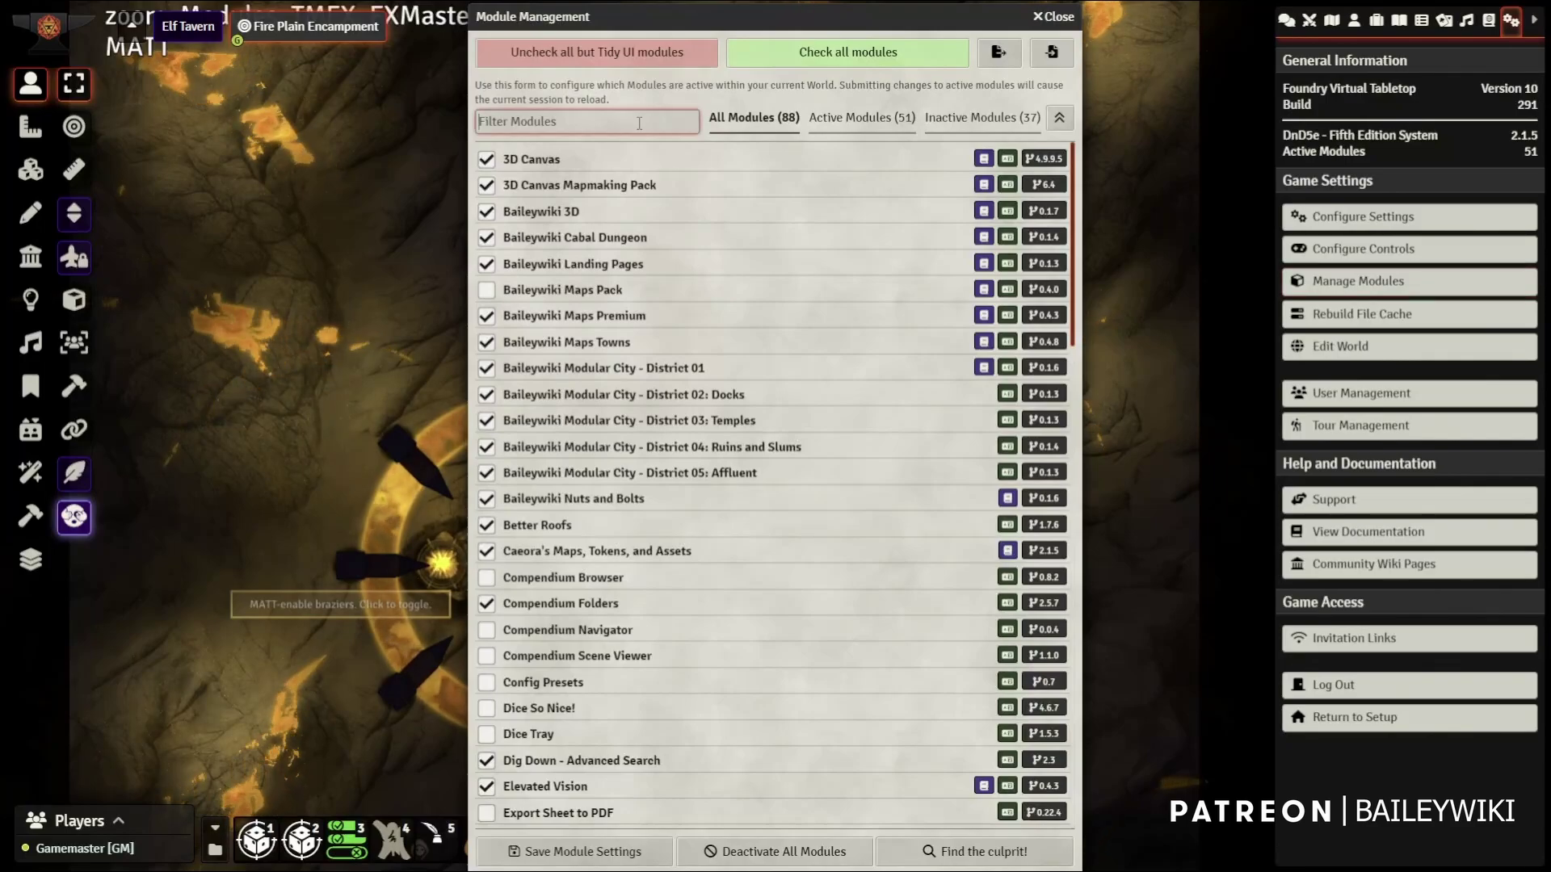
text(moulinett)
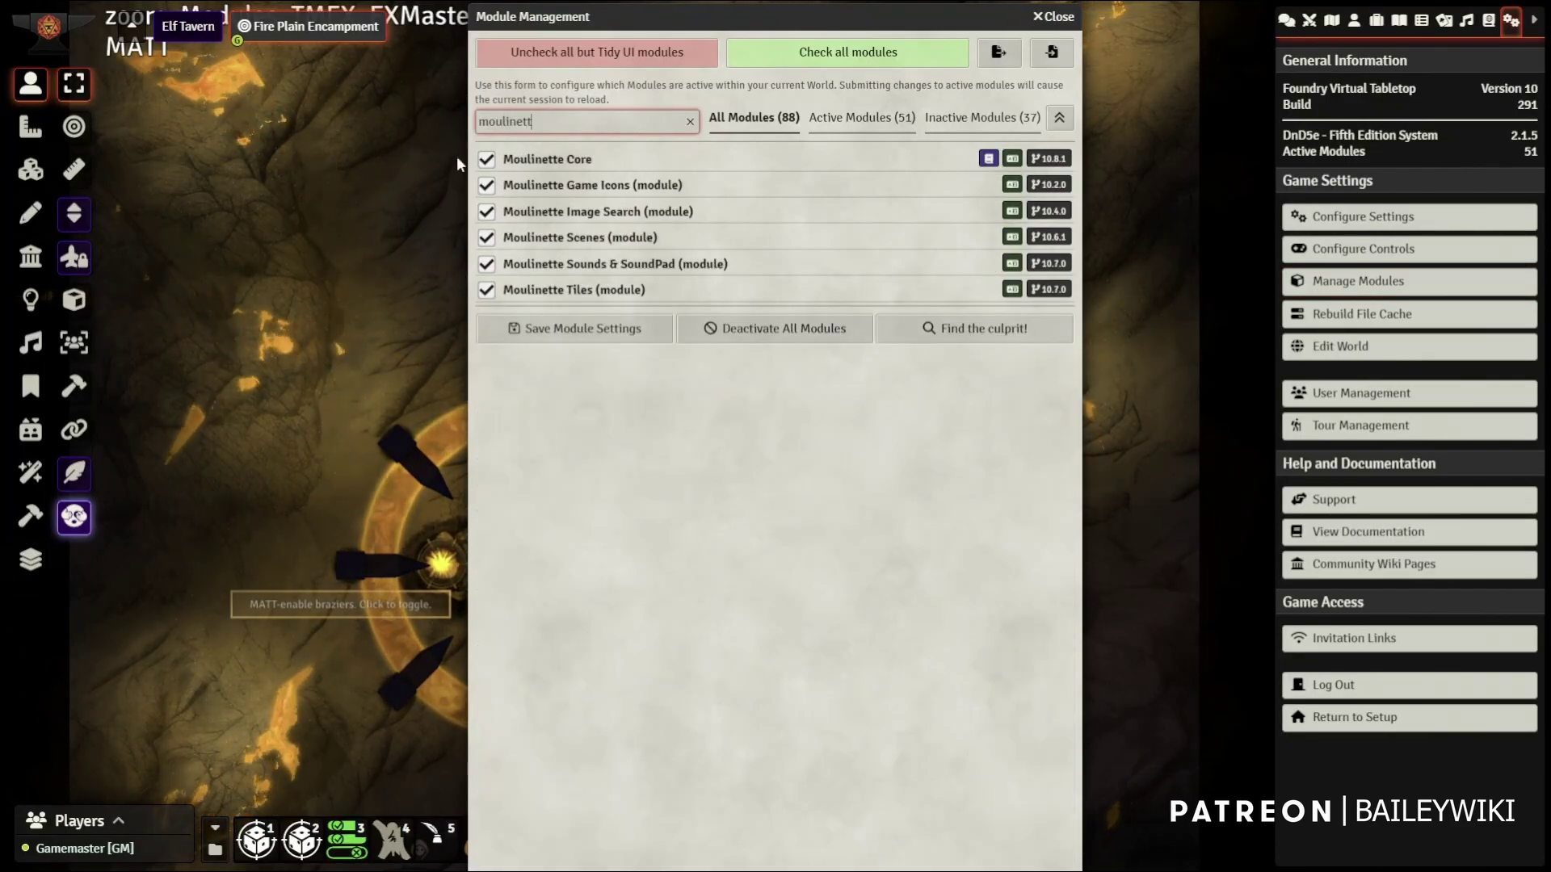
click(31, 517)
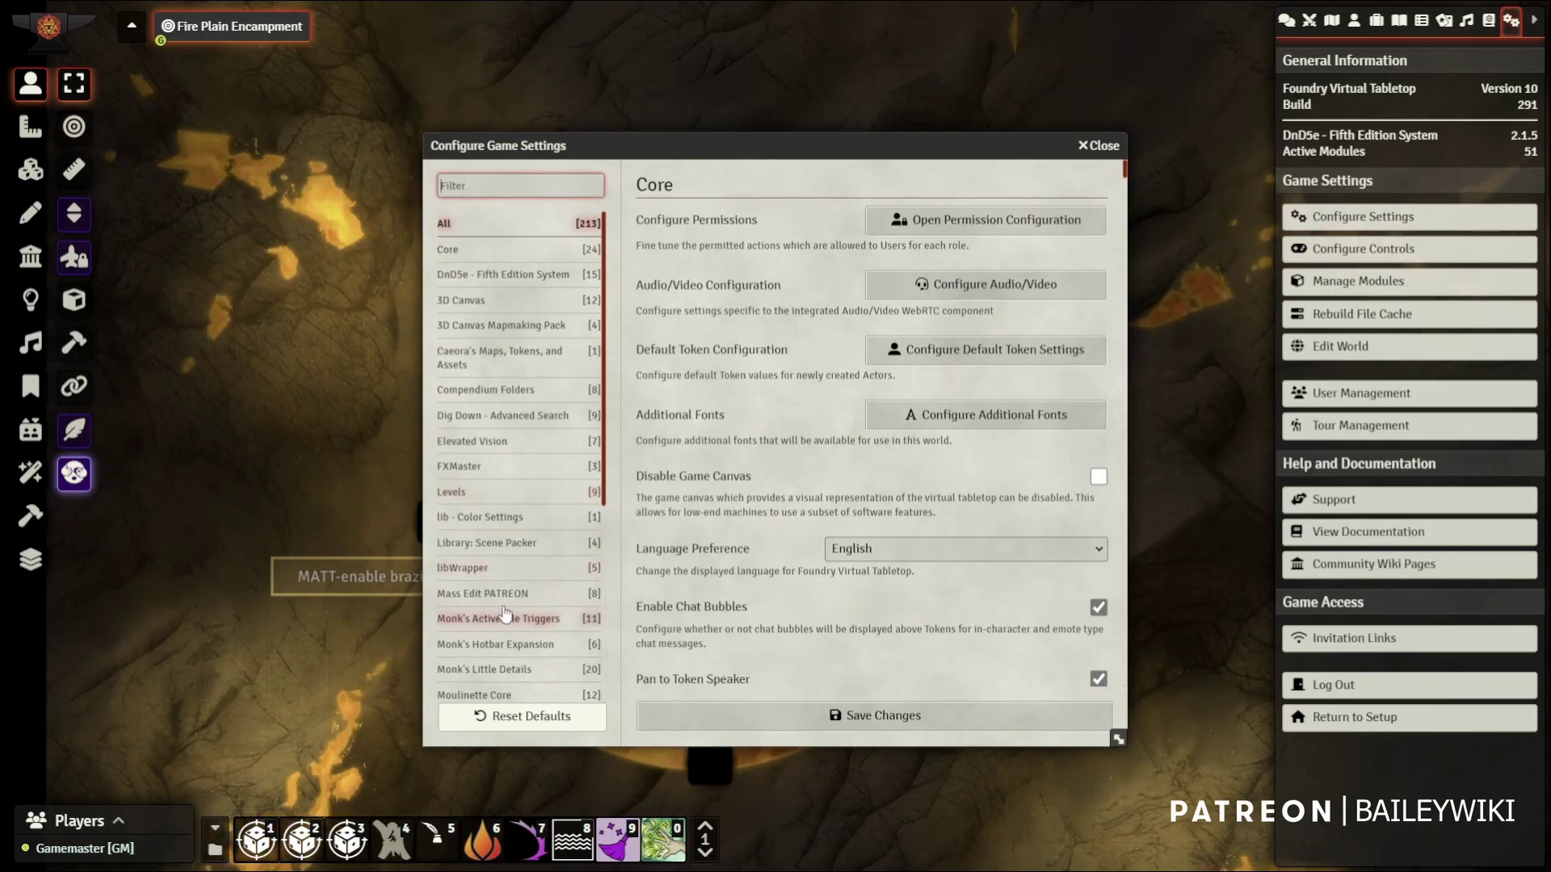
Open the Moulinette Core game settings and examine the cloud, drop-down list, cloud color and browse mode options
scroll(500, 622, down, 4)
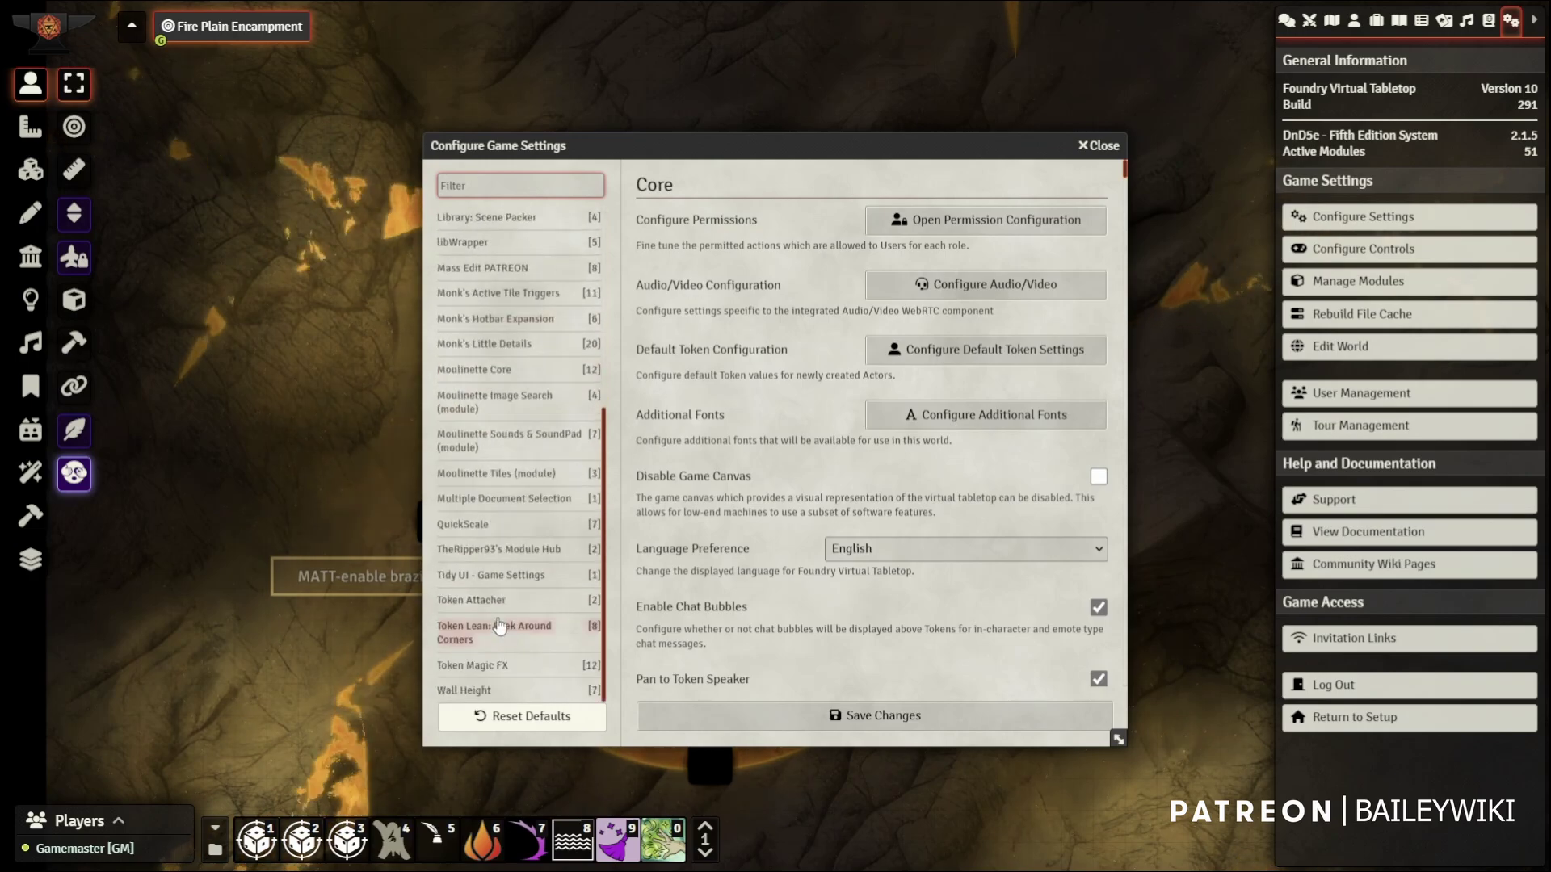
click(483, 373)
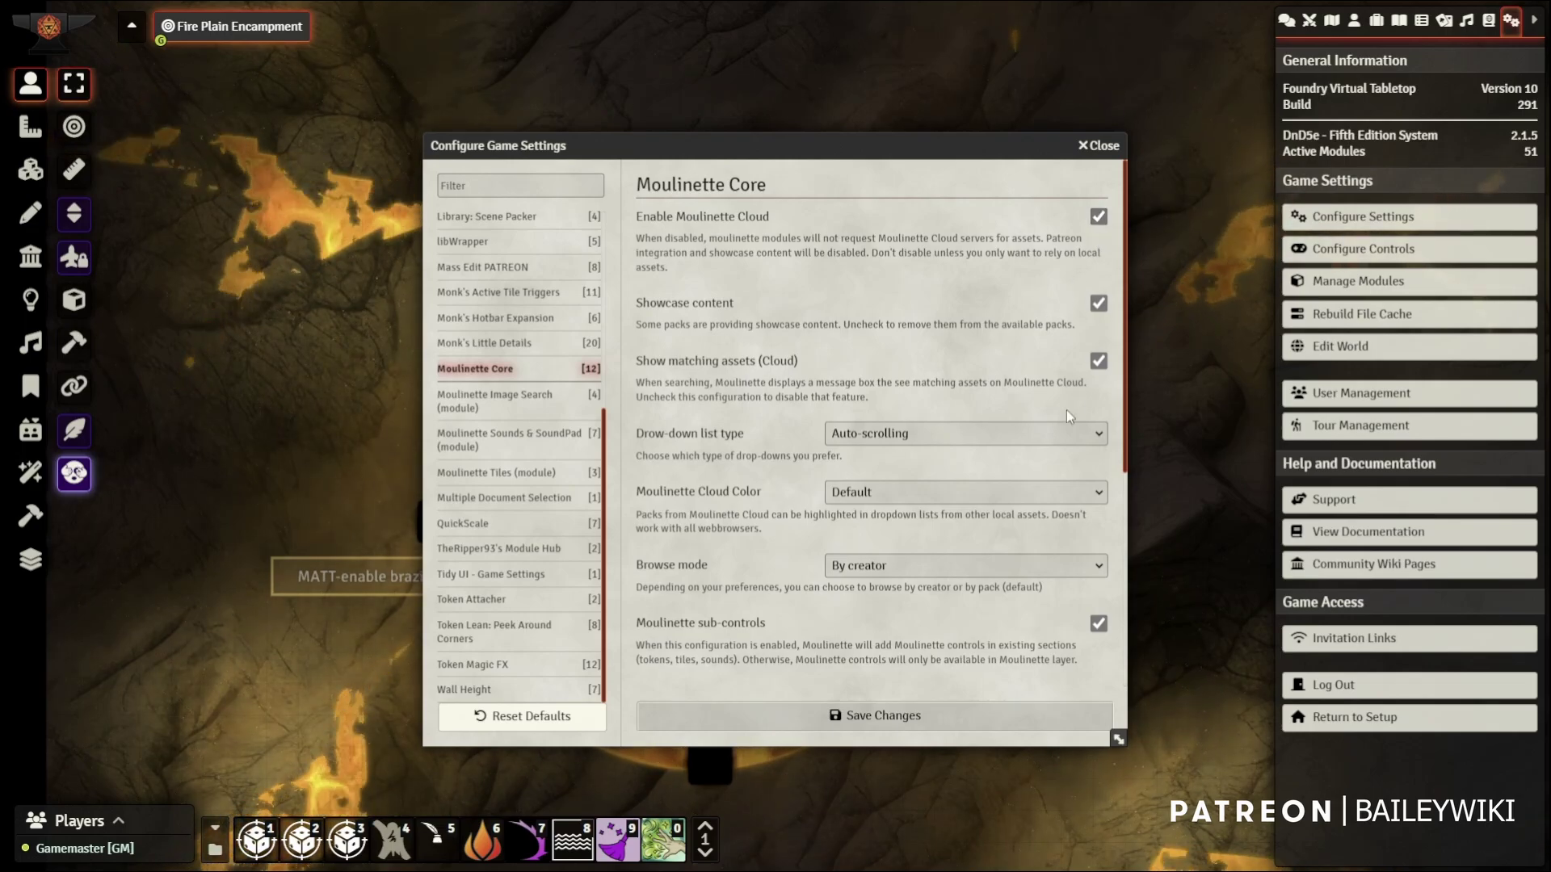
scroll(728, 459, down, 1)
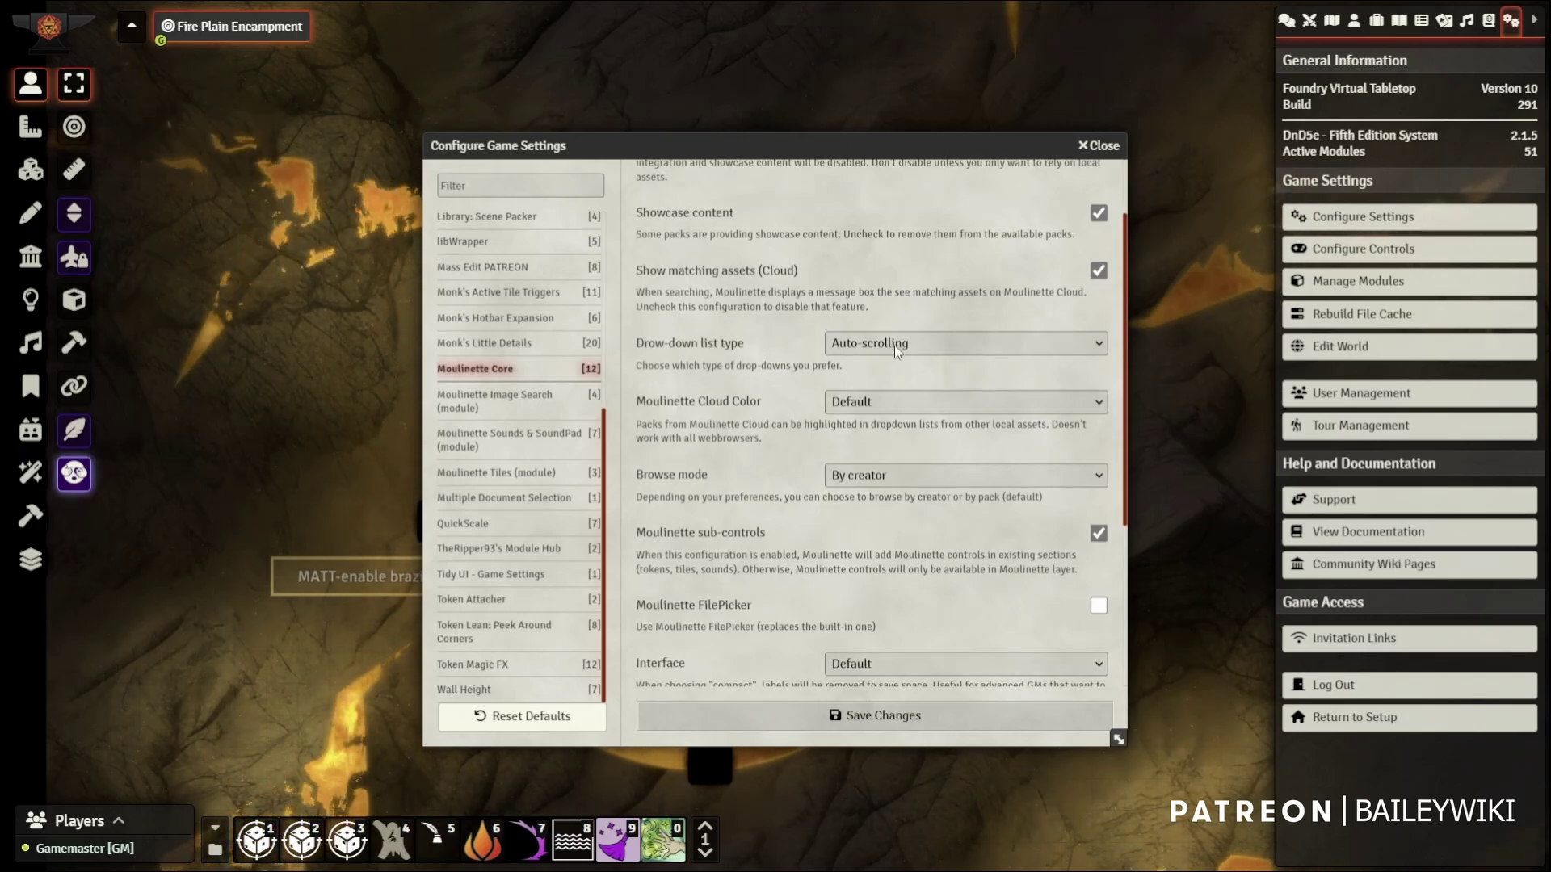
scroll(761, 443, down, 1)
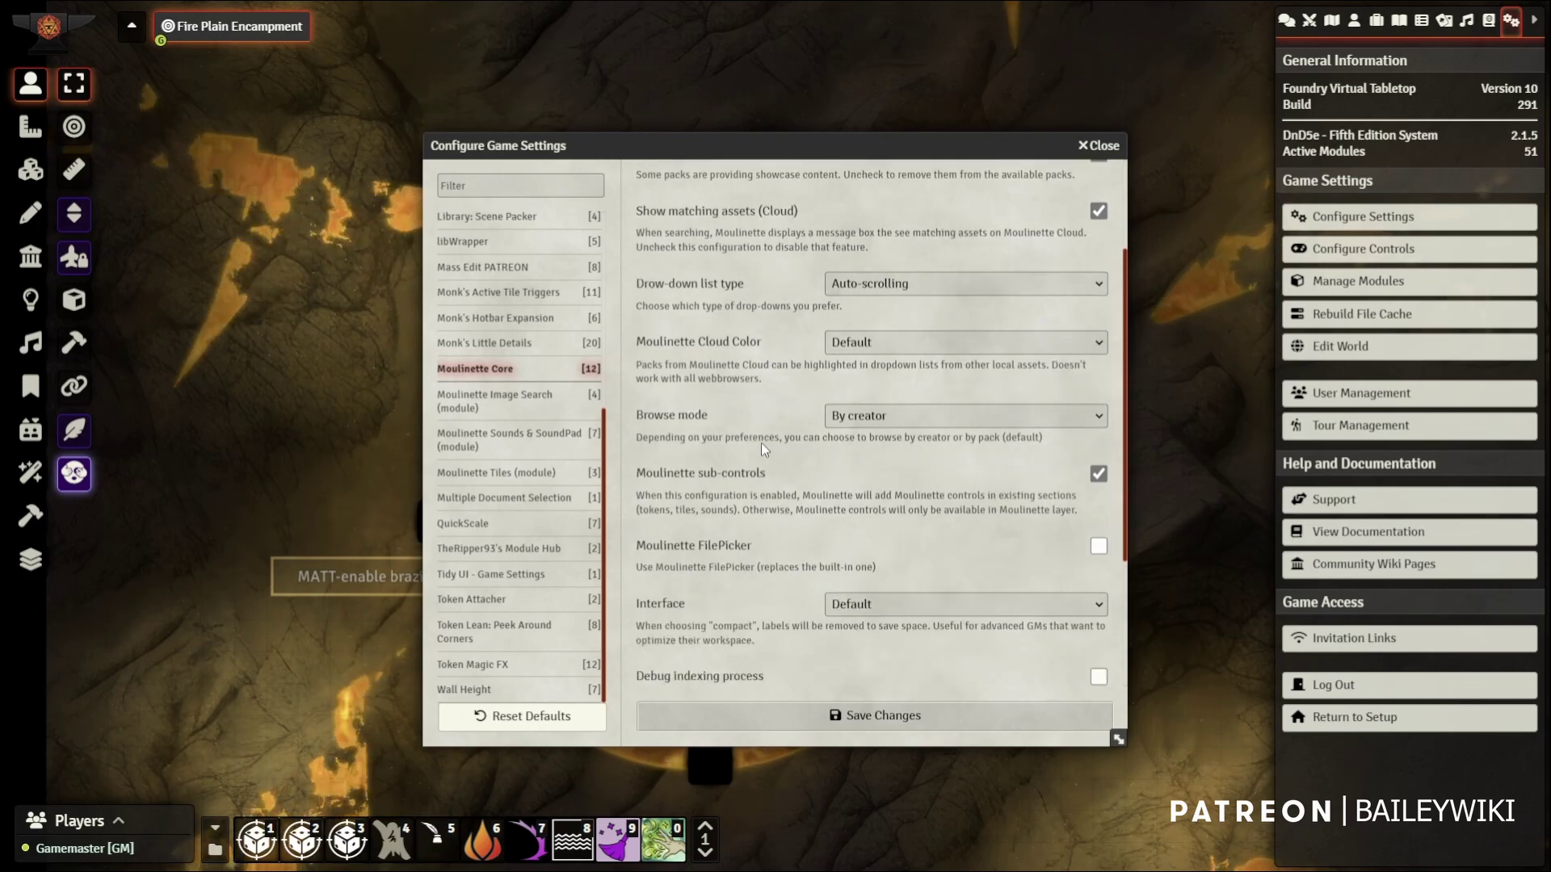
scroll(761, 442, down, 2)
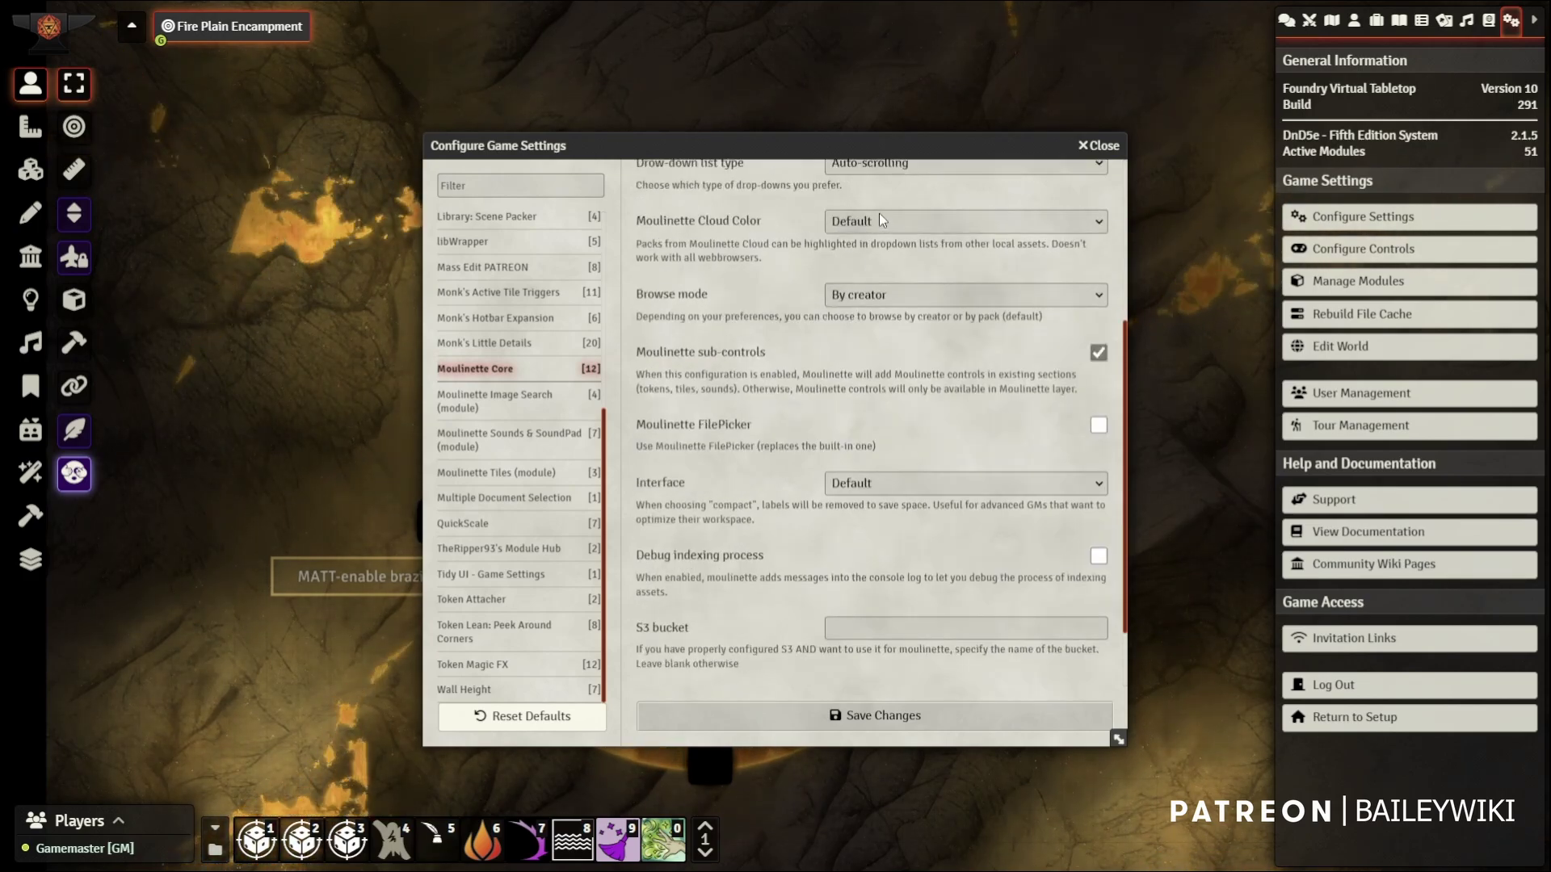
click(898, 228)
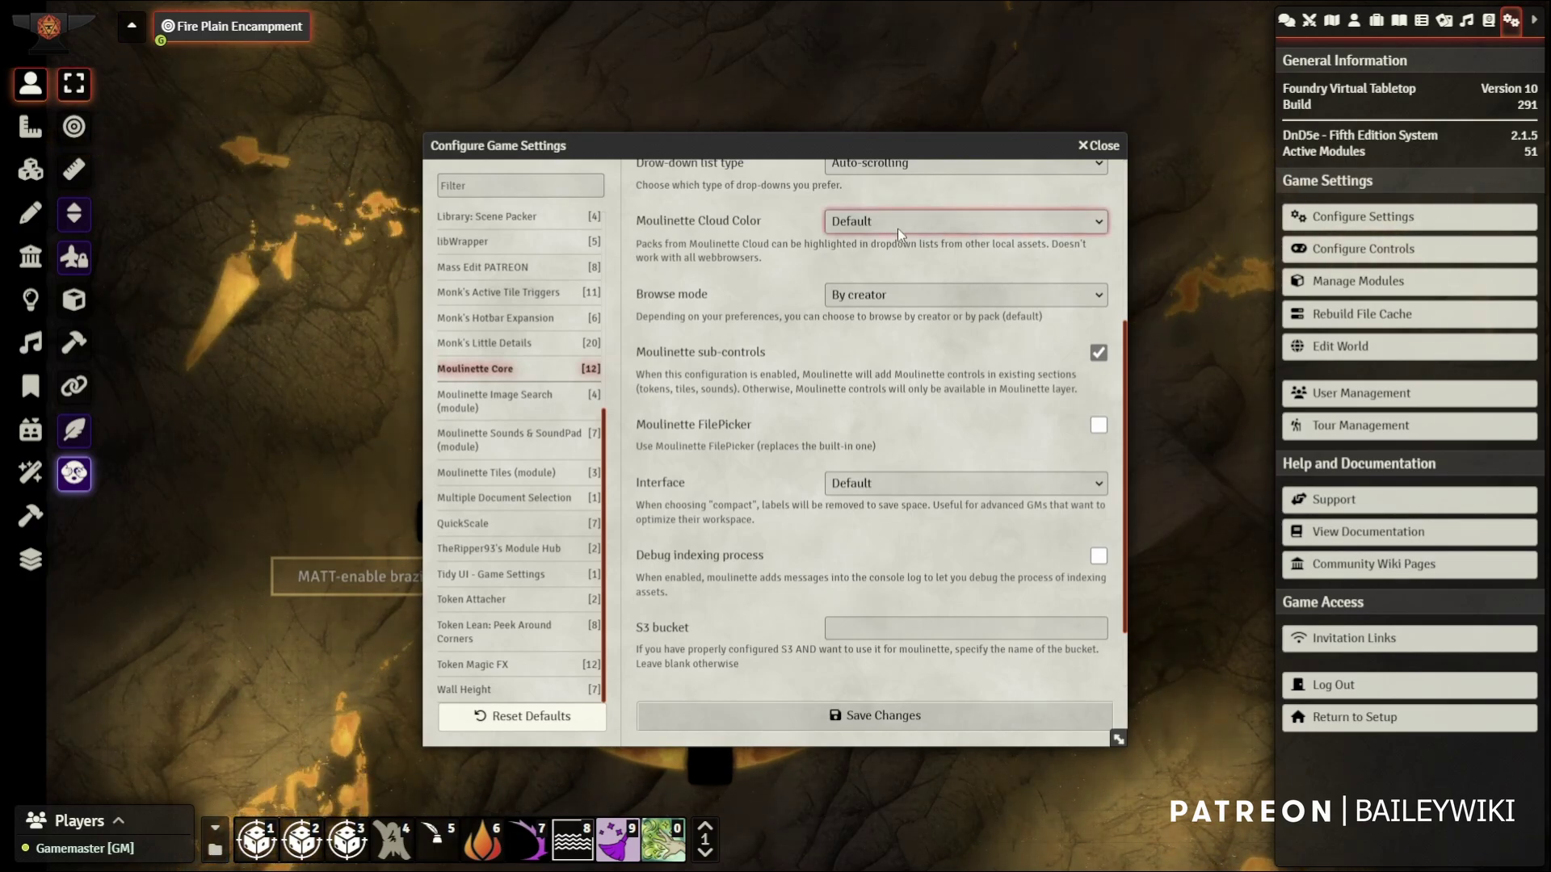
click(888, 295)
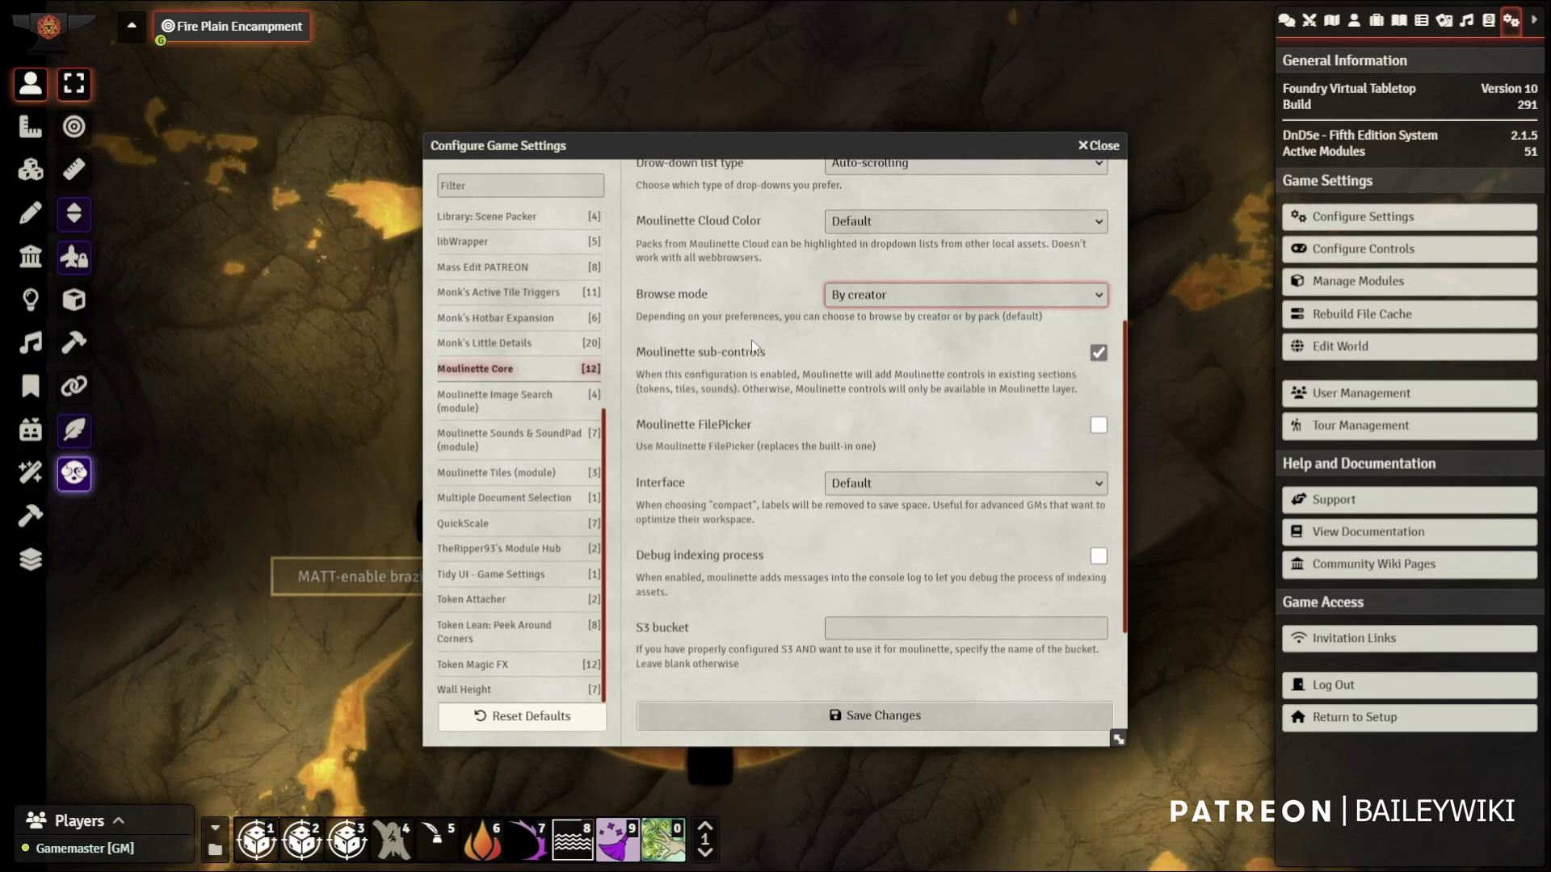
Show the tile controls for the Moulinette sub-controls setting, and examine the remaining Moulinette Core options down to the S3 bucket
click(28, 171)
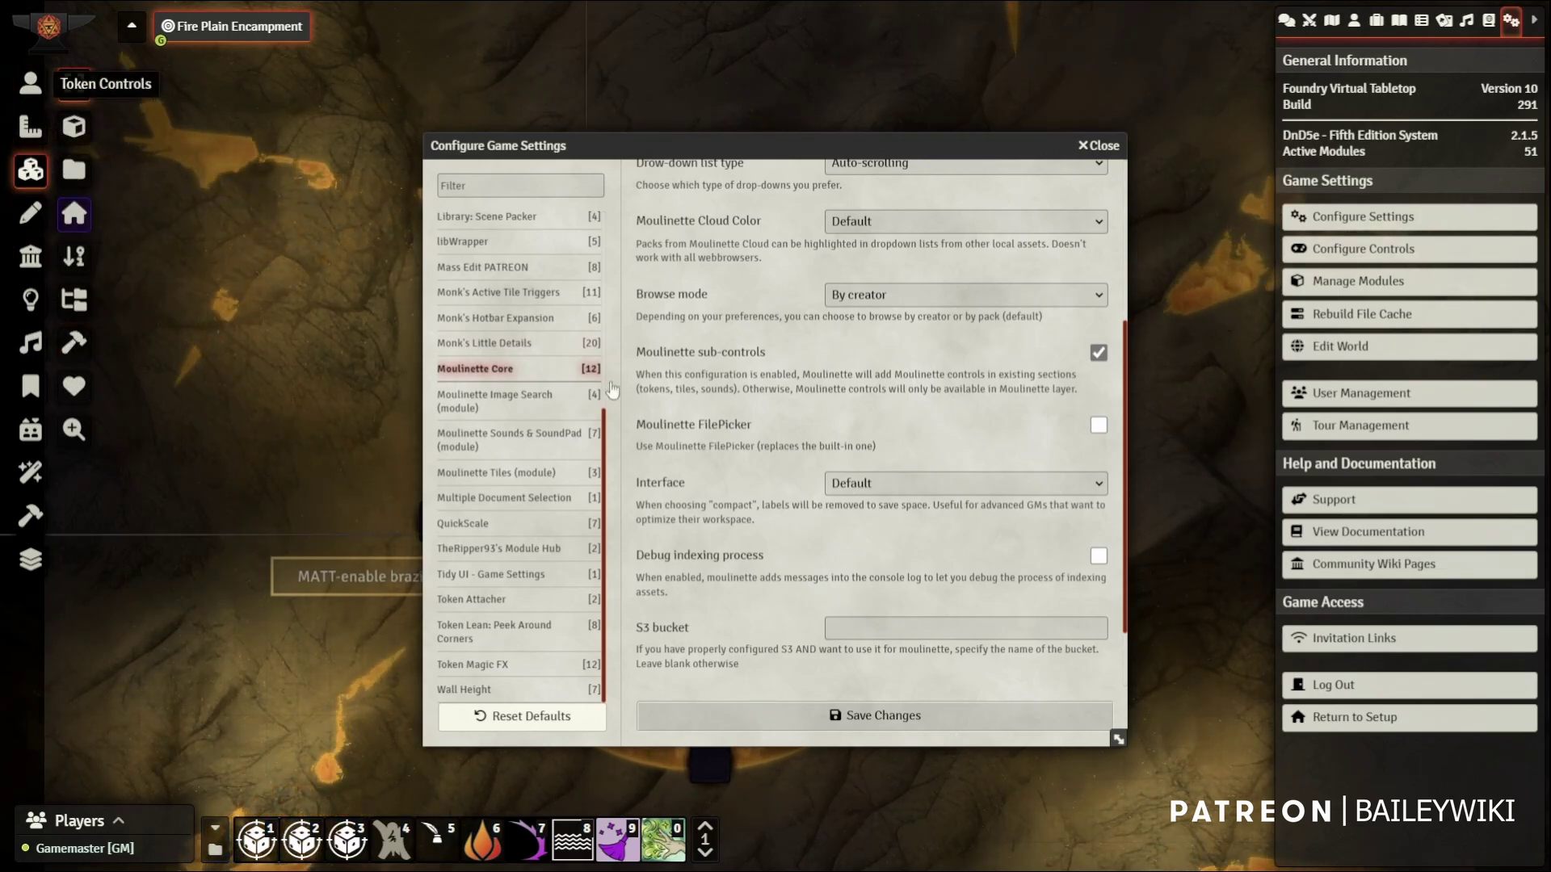
scroll(825, 414, down, 1)
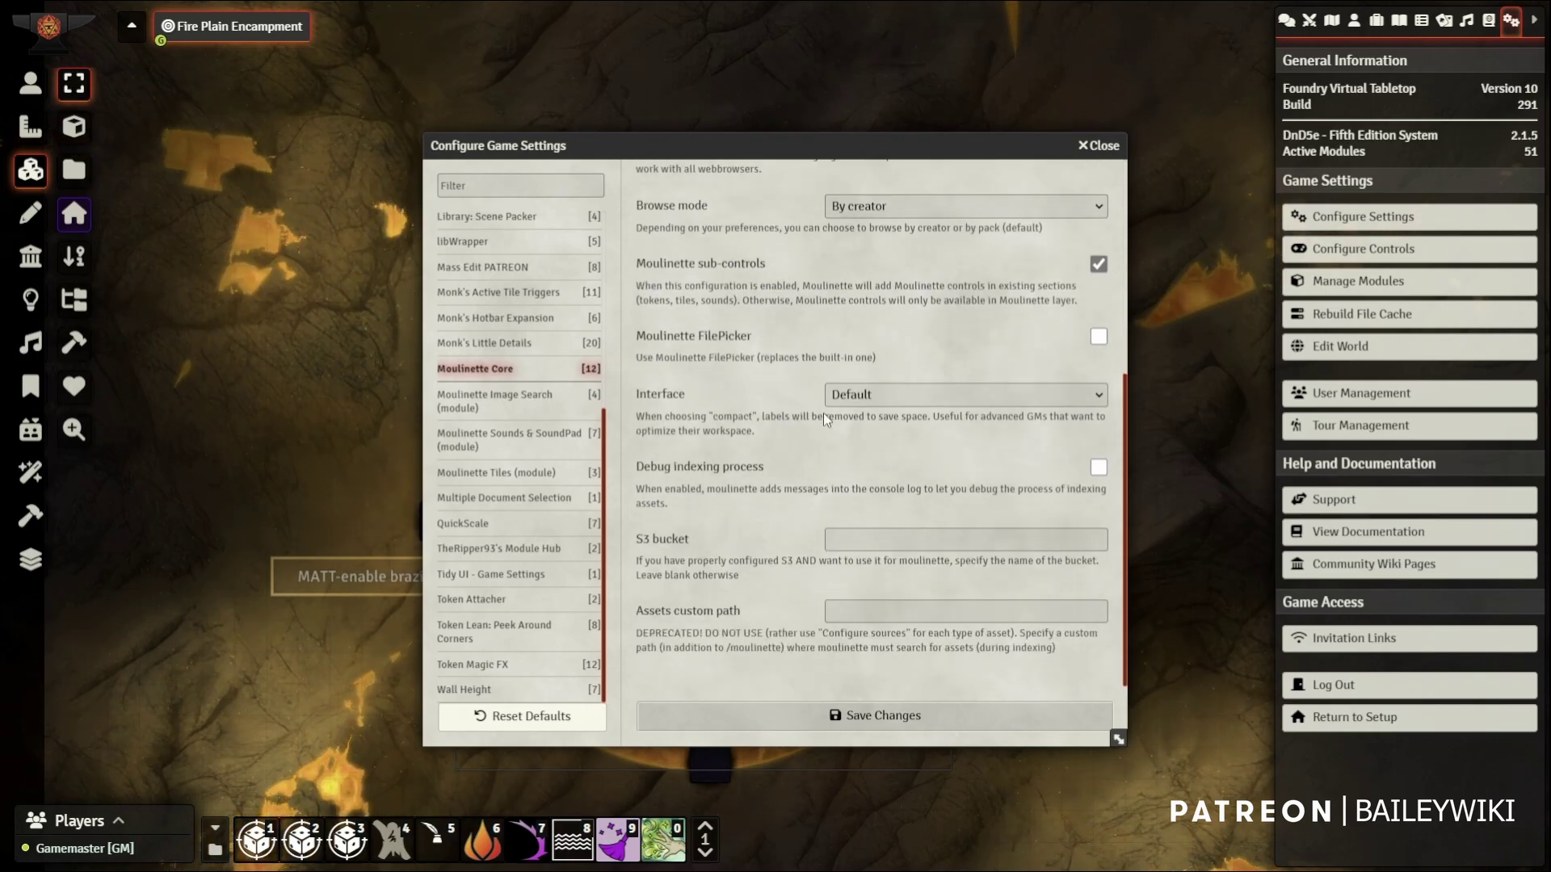
click(904, 399)
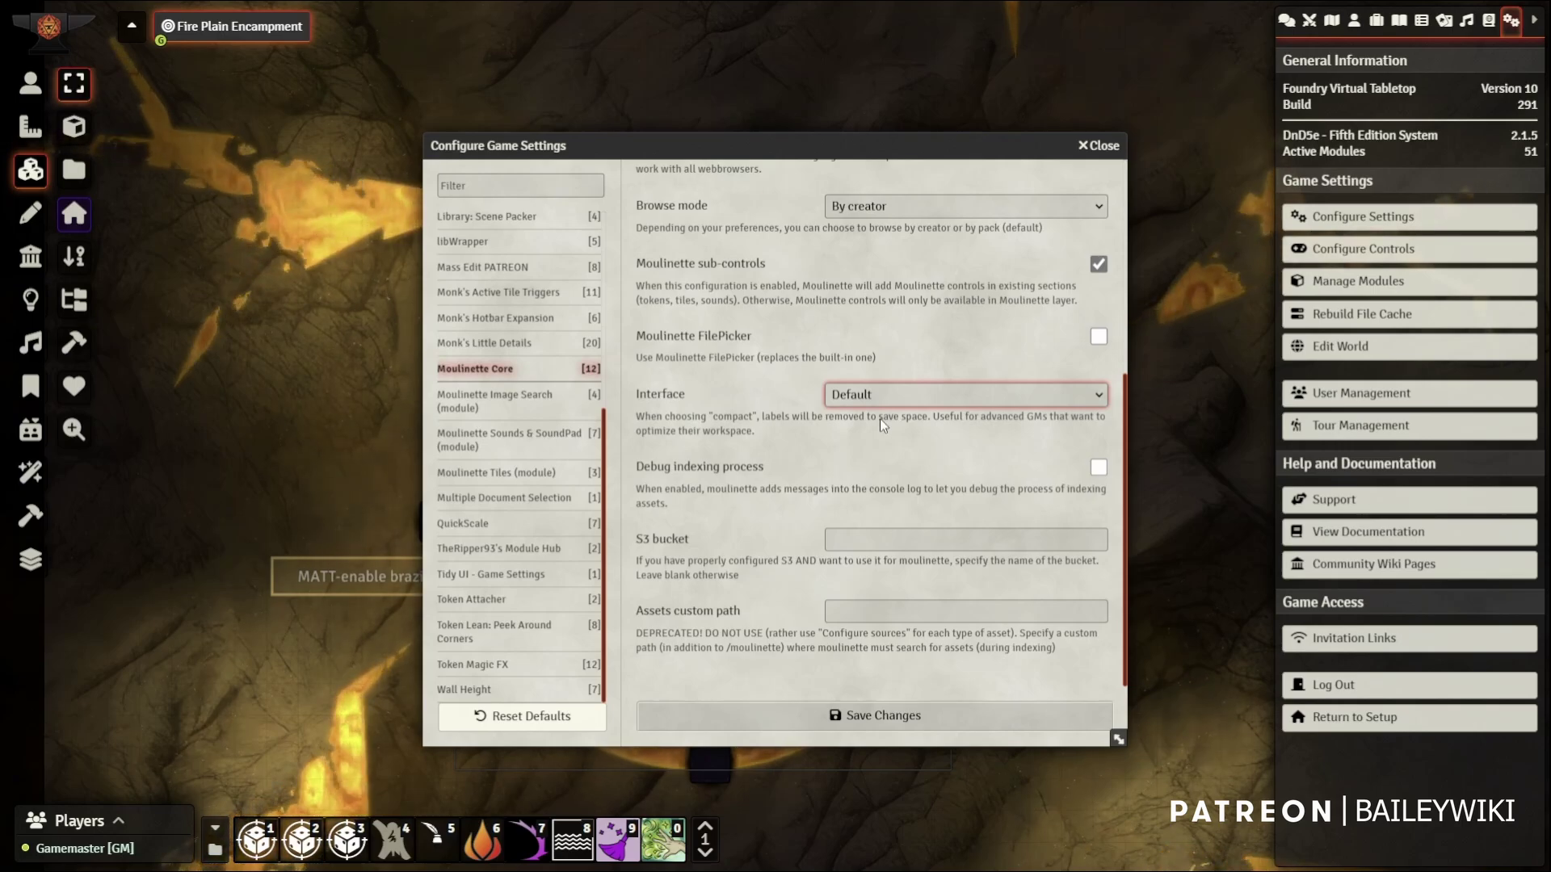
click(769, 412)
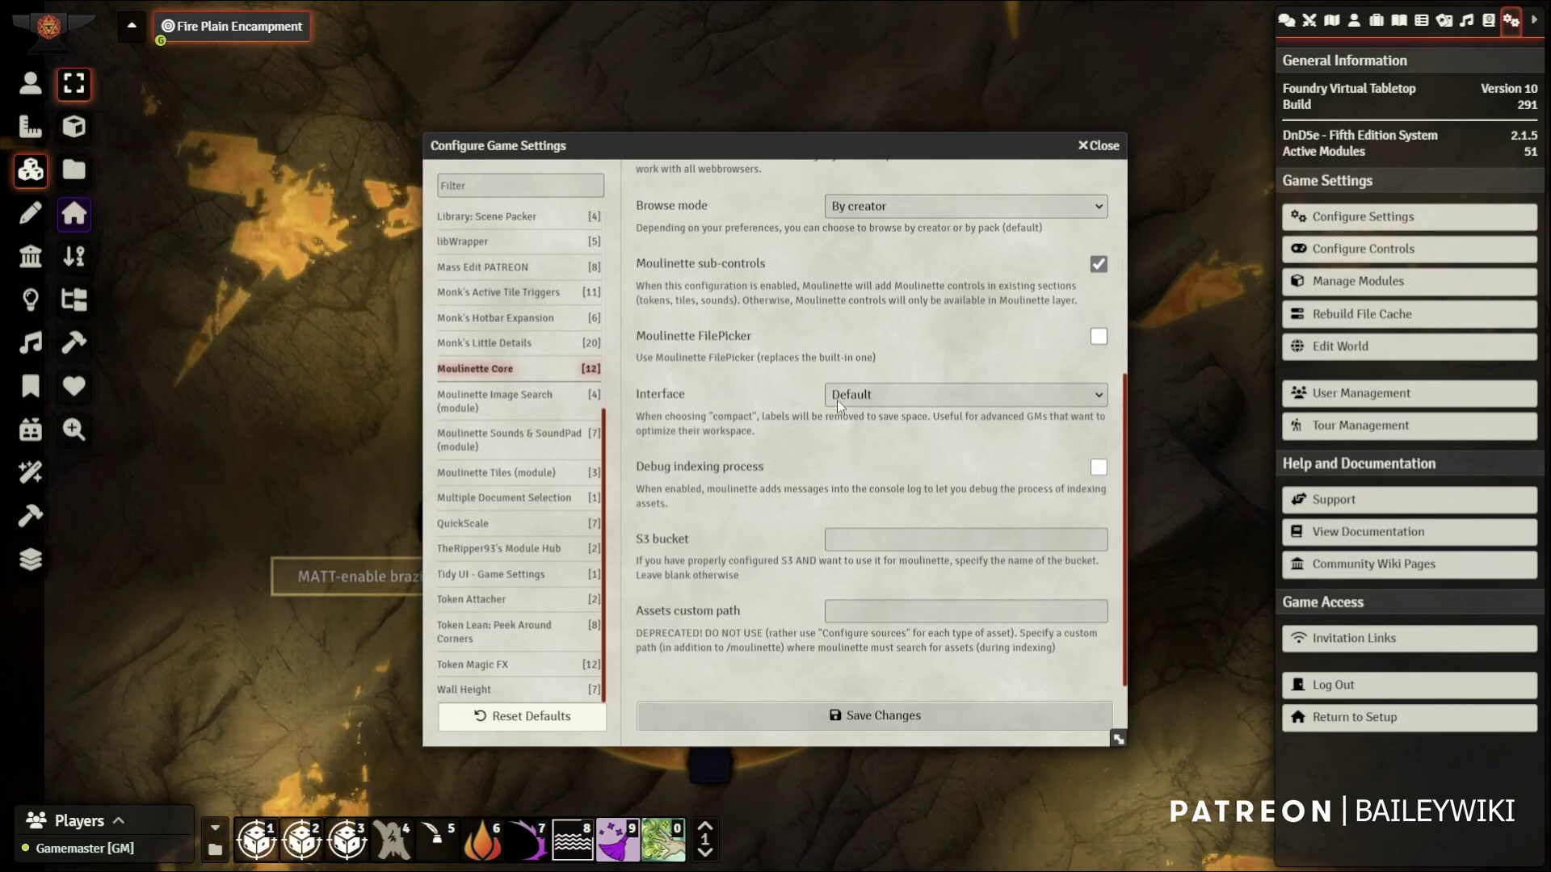
click(867, 542)
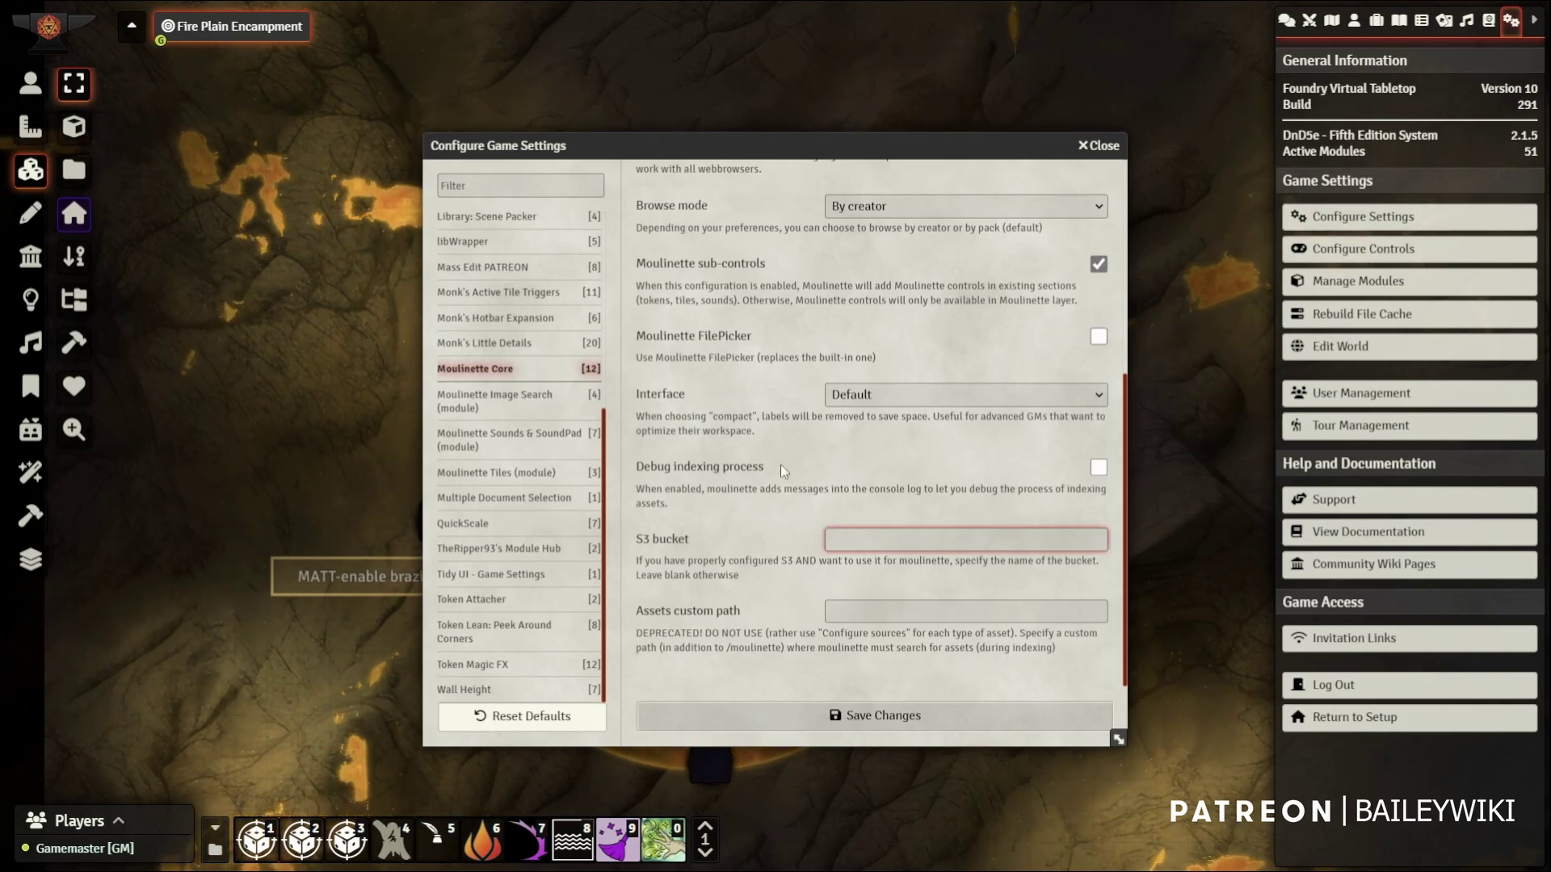
Examine the settings of the Moulinette Image Search, Sounds & SoundPad and Tiles modules, including the Macros for Tiles compendium choice
click(506, 410)
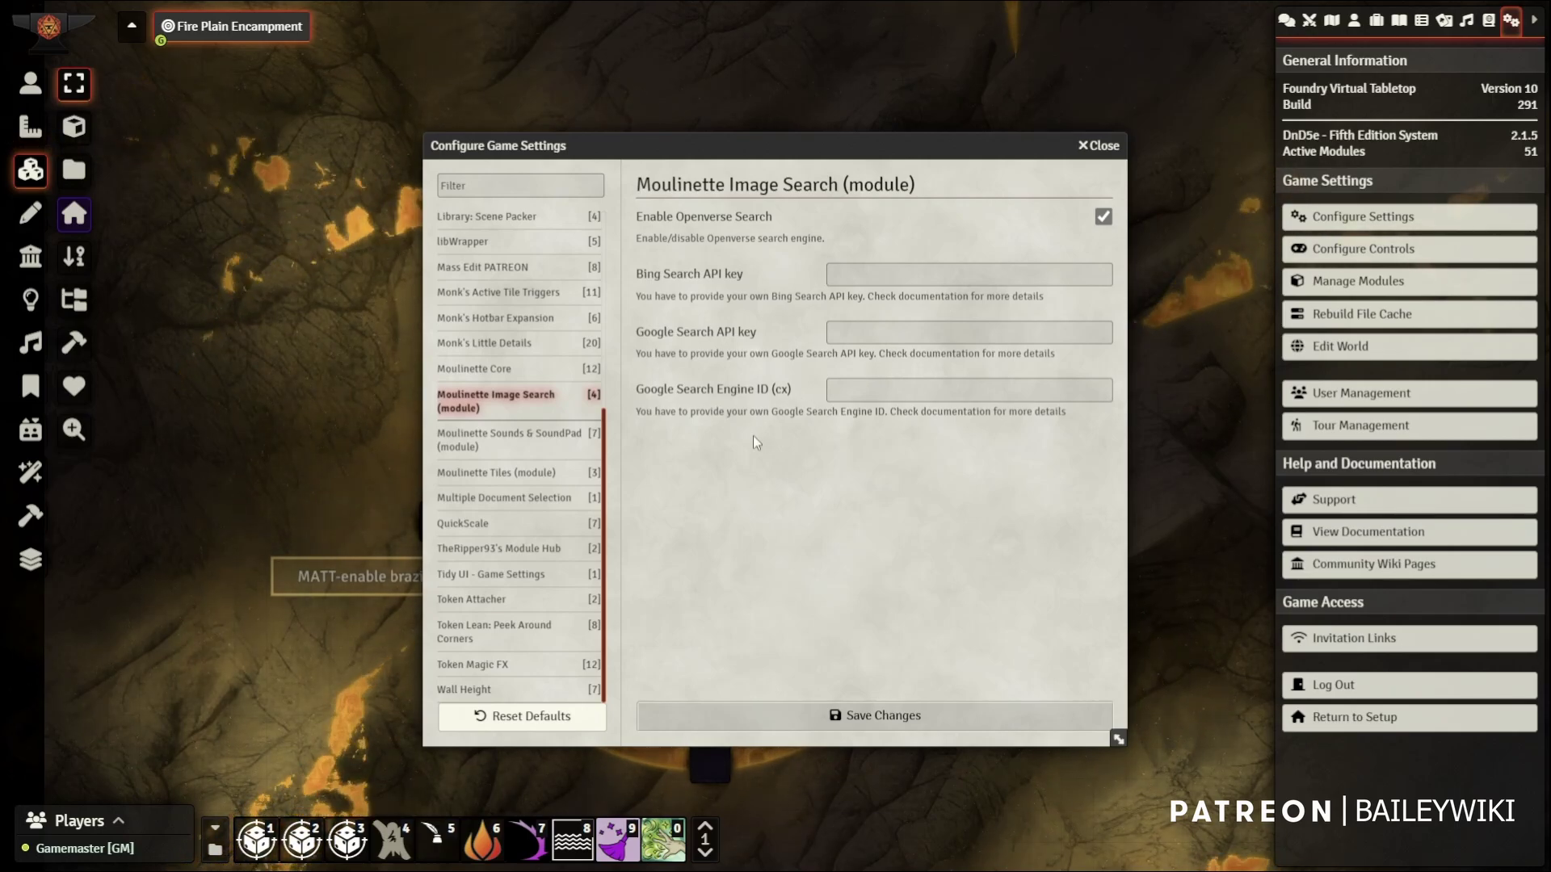
click(478, 449)
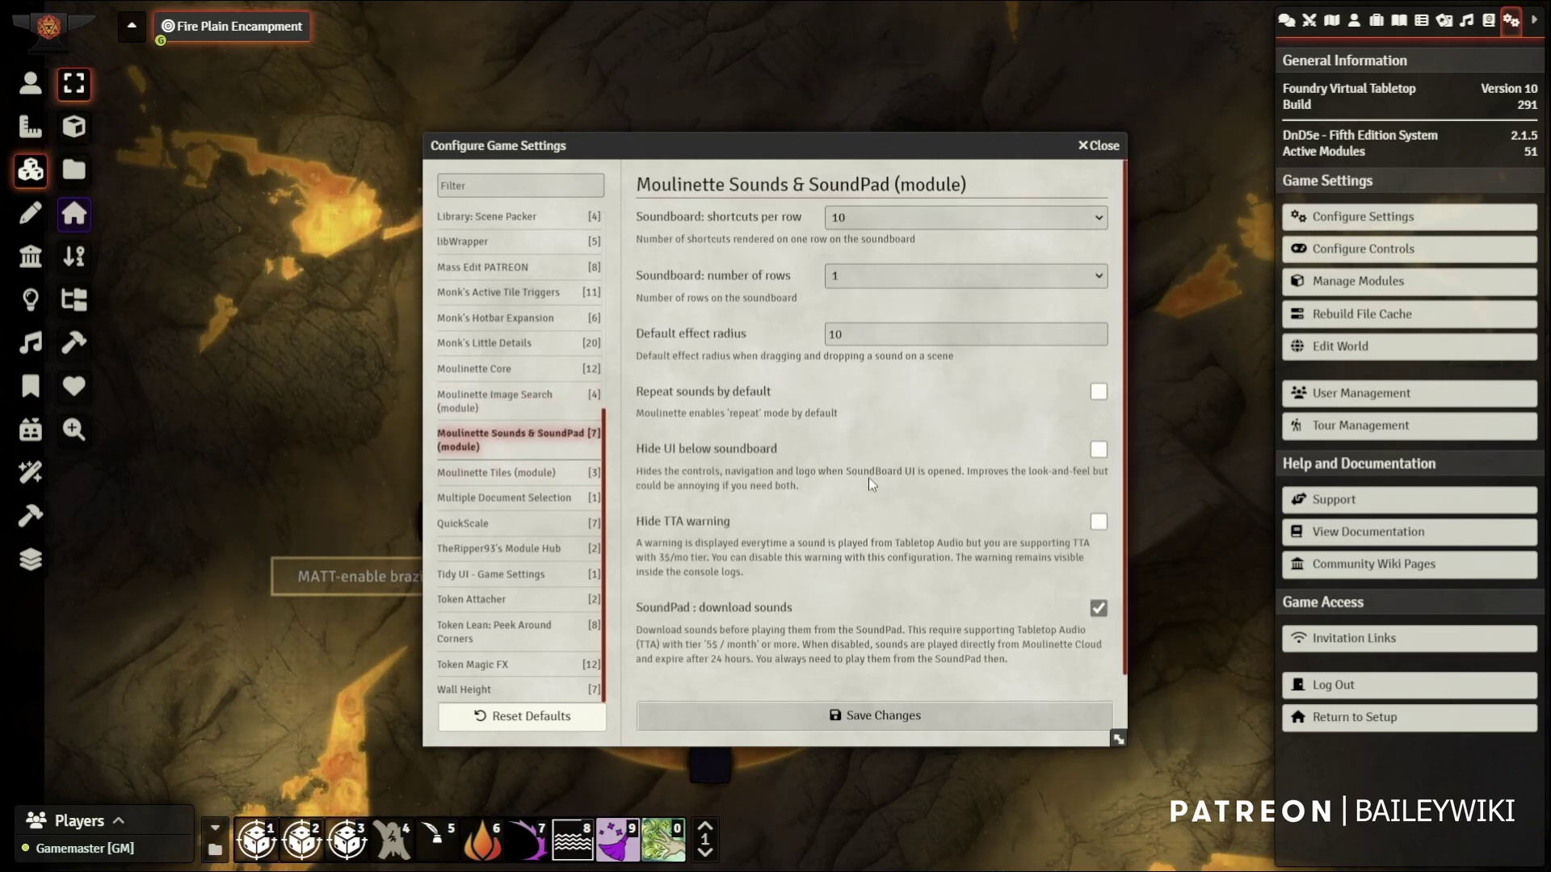
scroll(872, 501, down, 1)
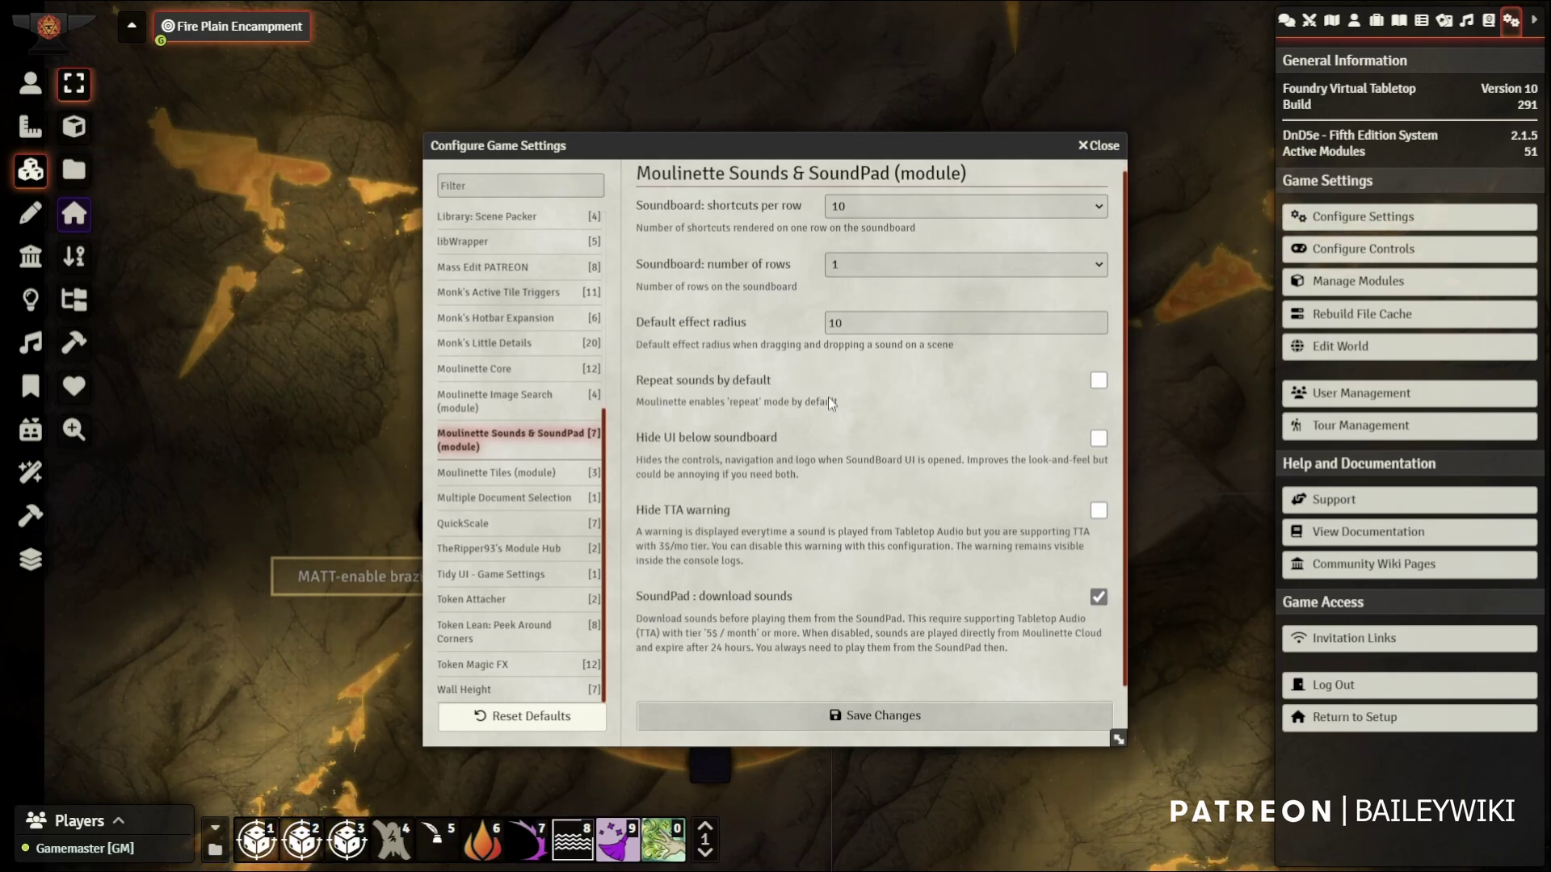
click(515, 478)
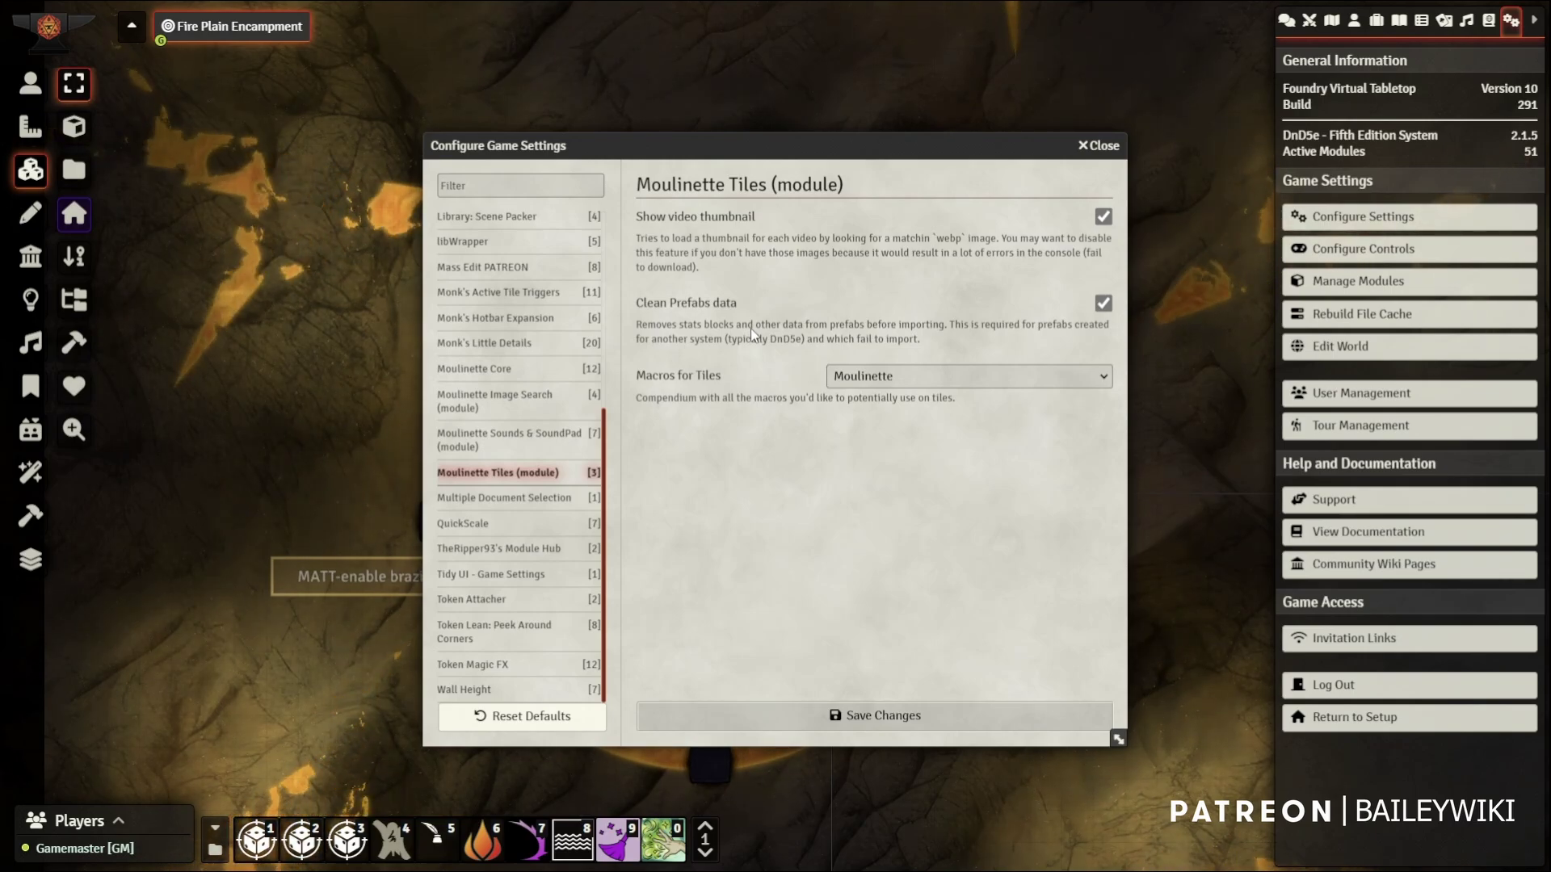
click(939, 376)
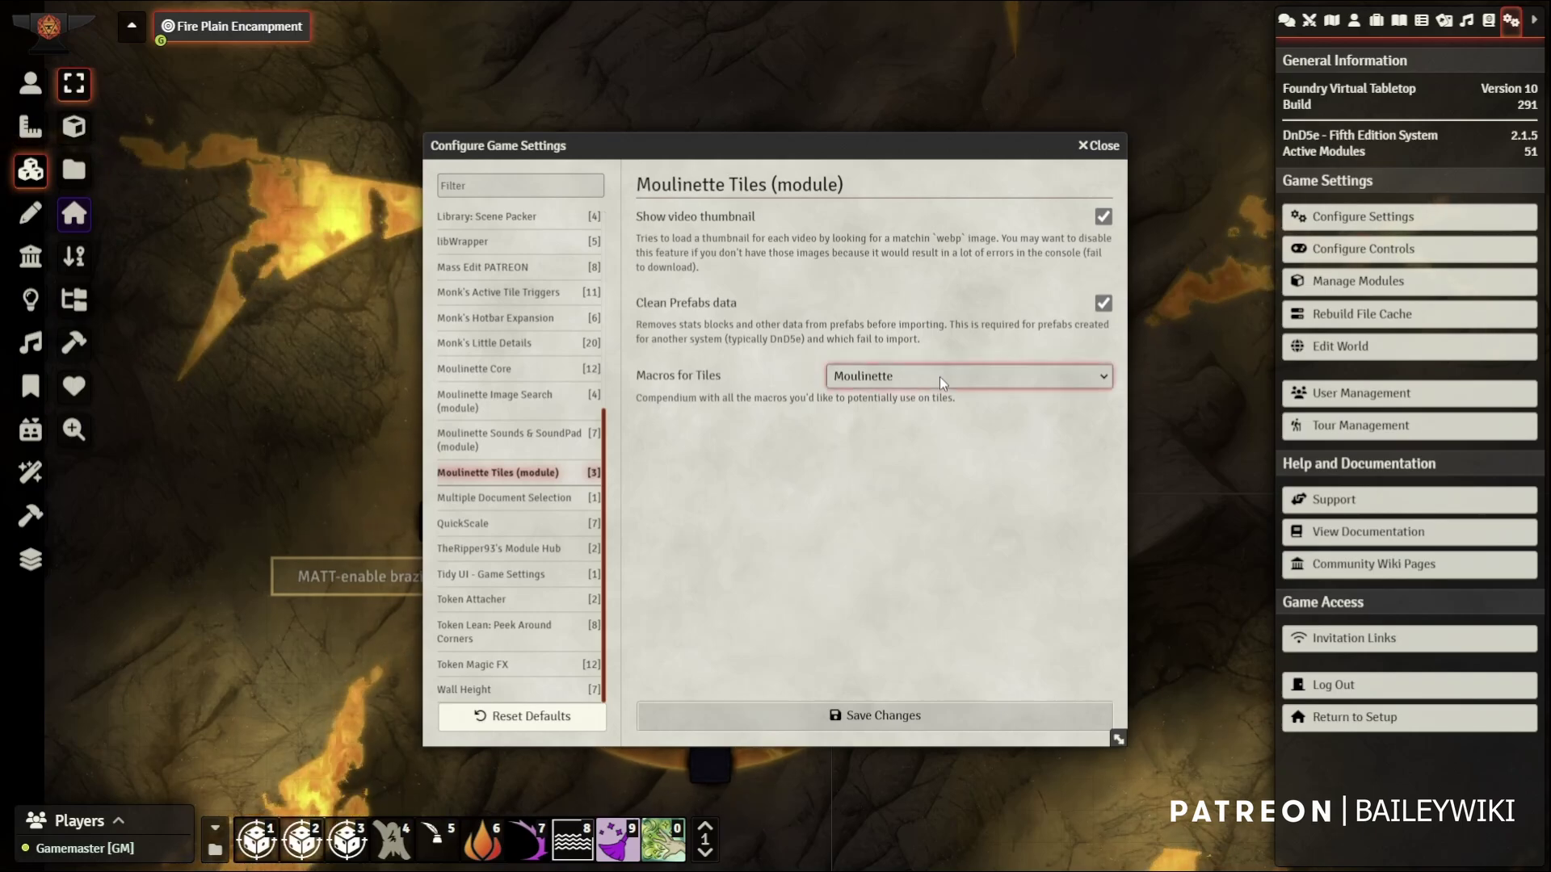
Search the compendium packs for "moulin" and open the world's own Moulinette macro compendium
click(1488, 22)
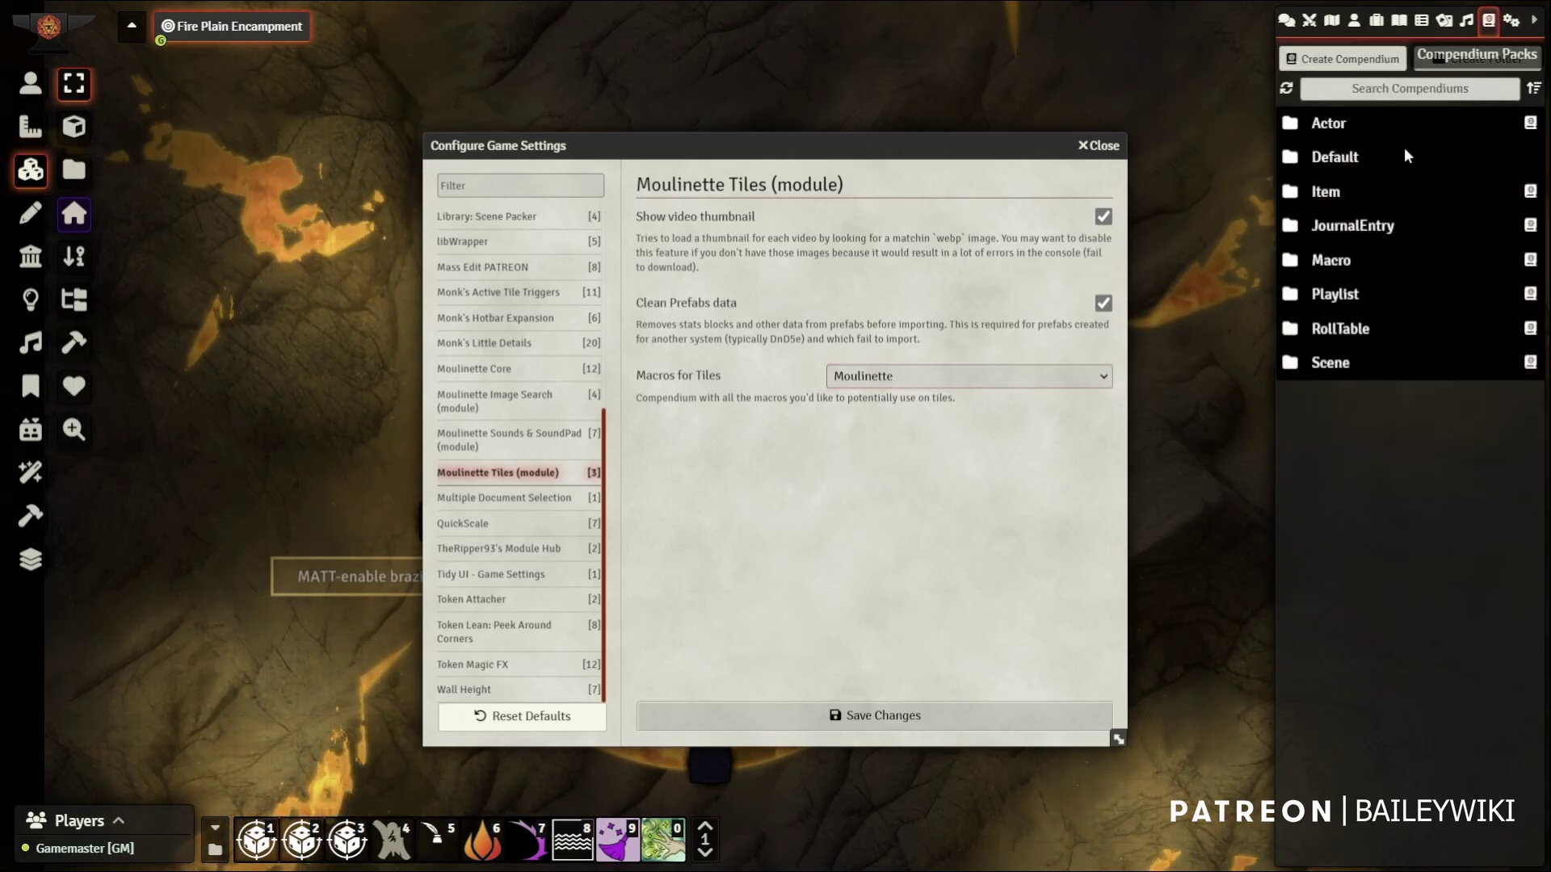
click(1394, 91)
text(moulin)
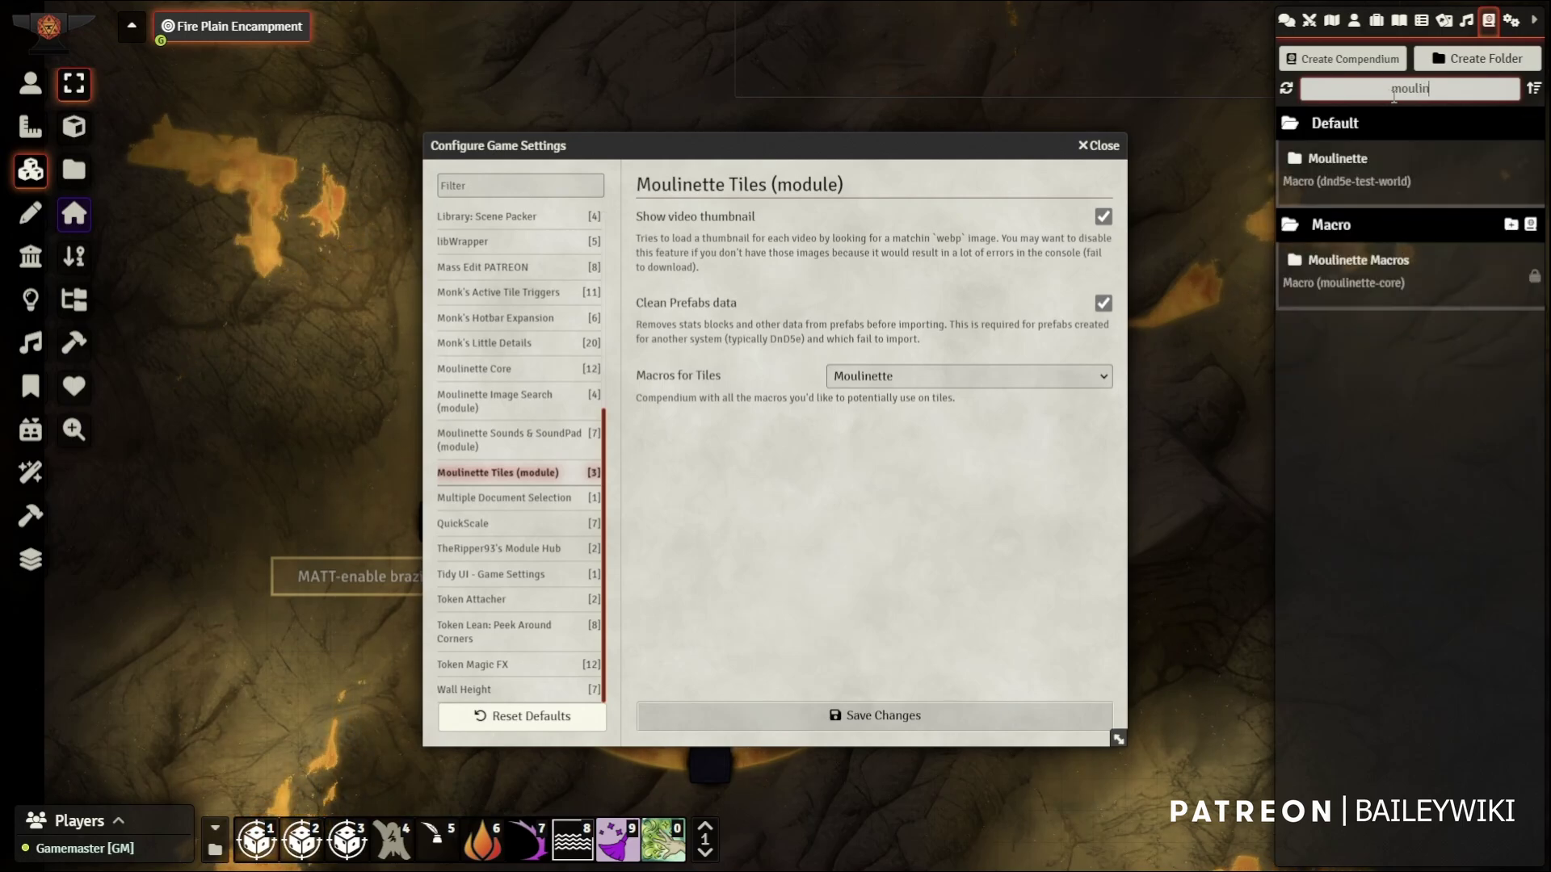
click(1337, 158)
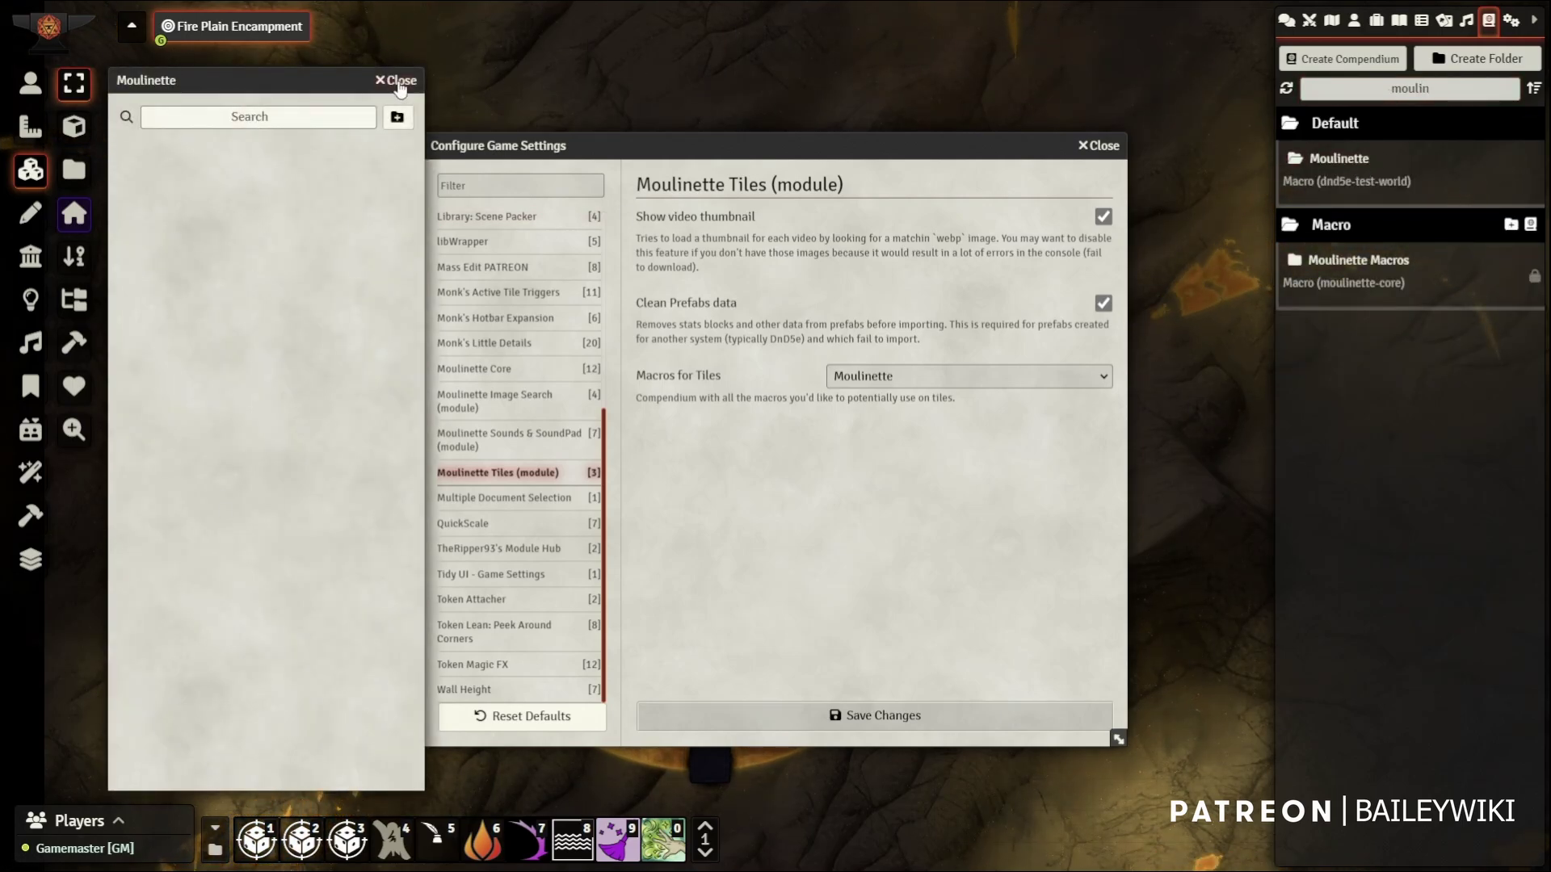
Find the Baileywiki Nuts and Bolts Macros compendium with "nuts", place it beside the Moulinette compendium, and filter its macros by "moulin"
drag(1445, 92, 1334, 90)
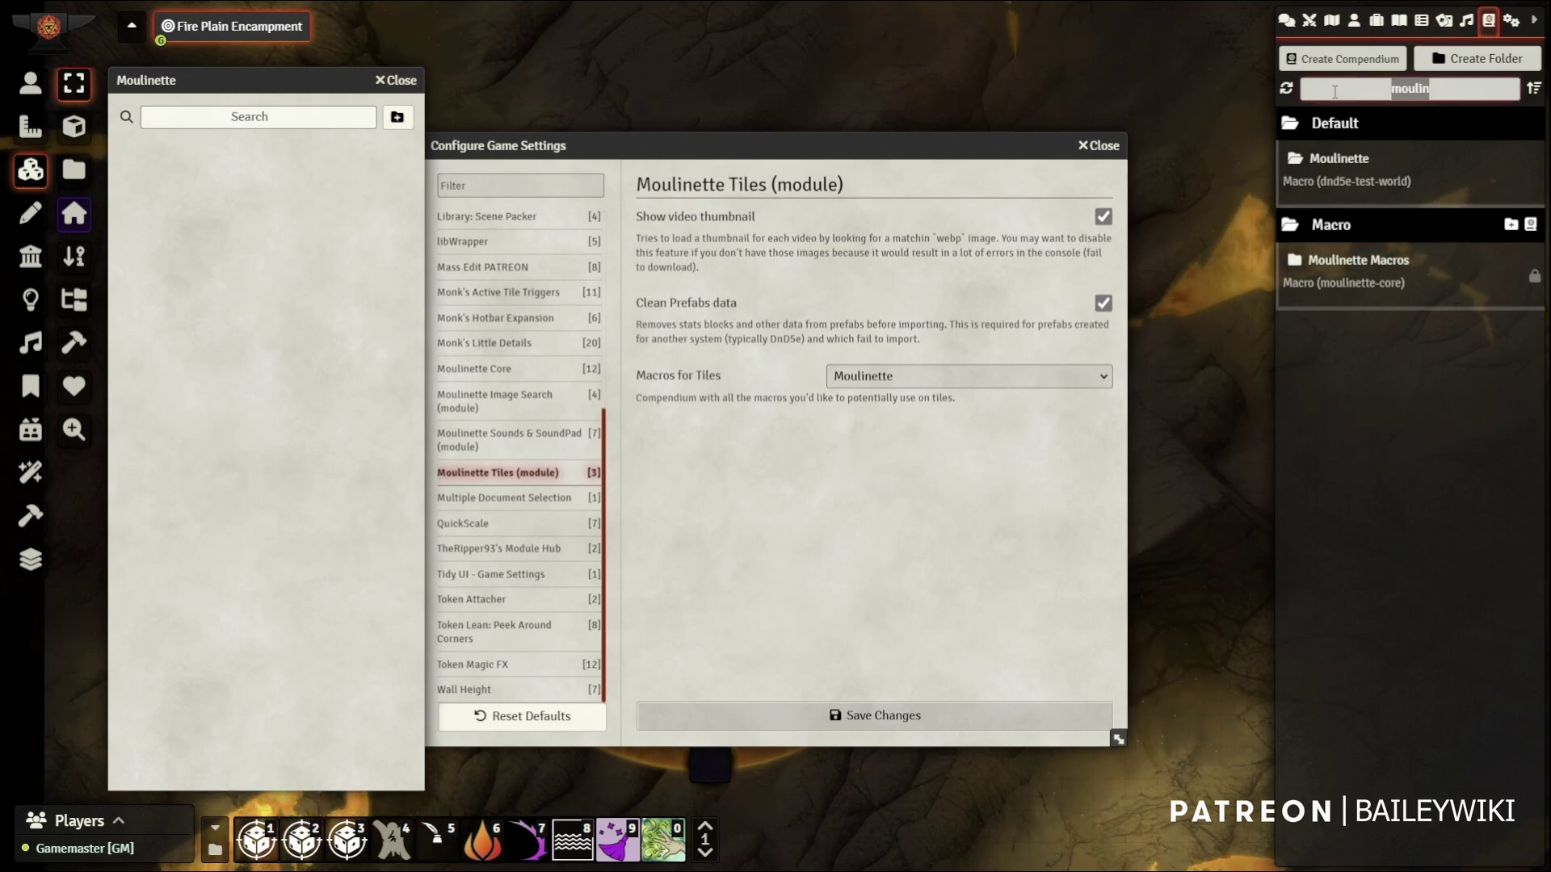
text(nuts)
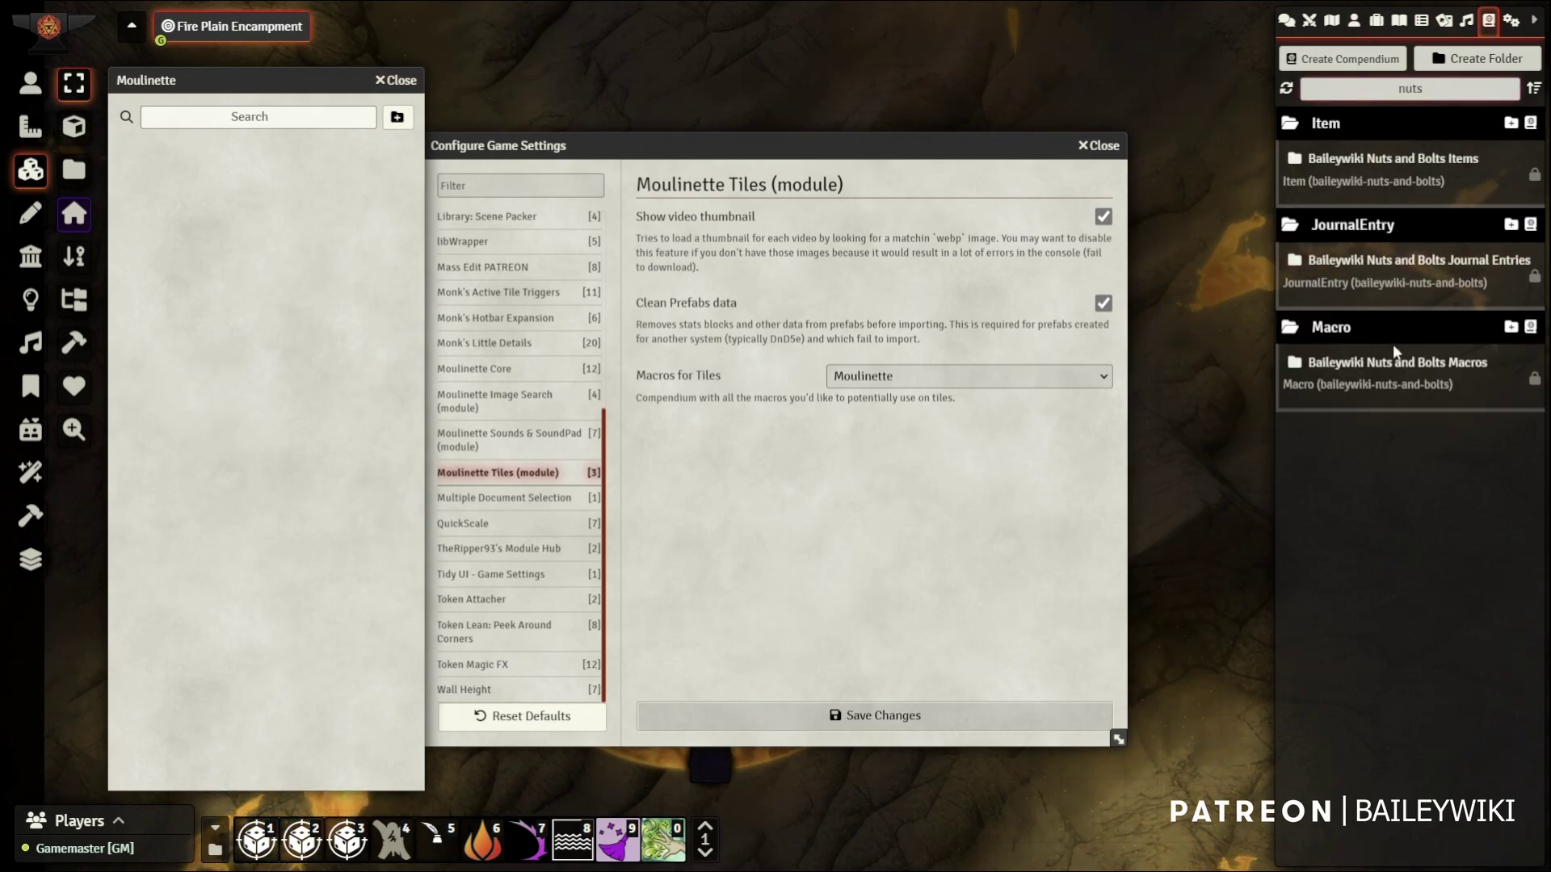
click(1388, 369)
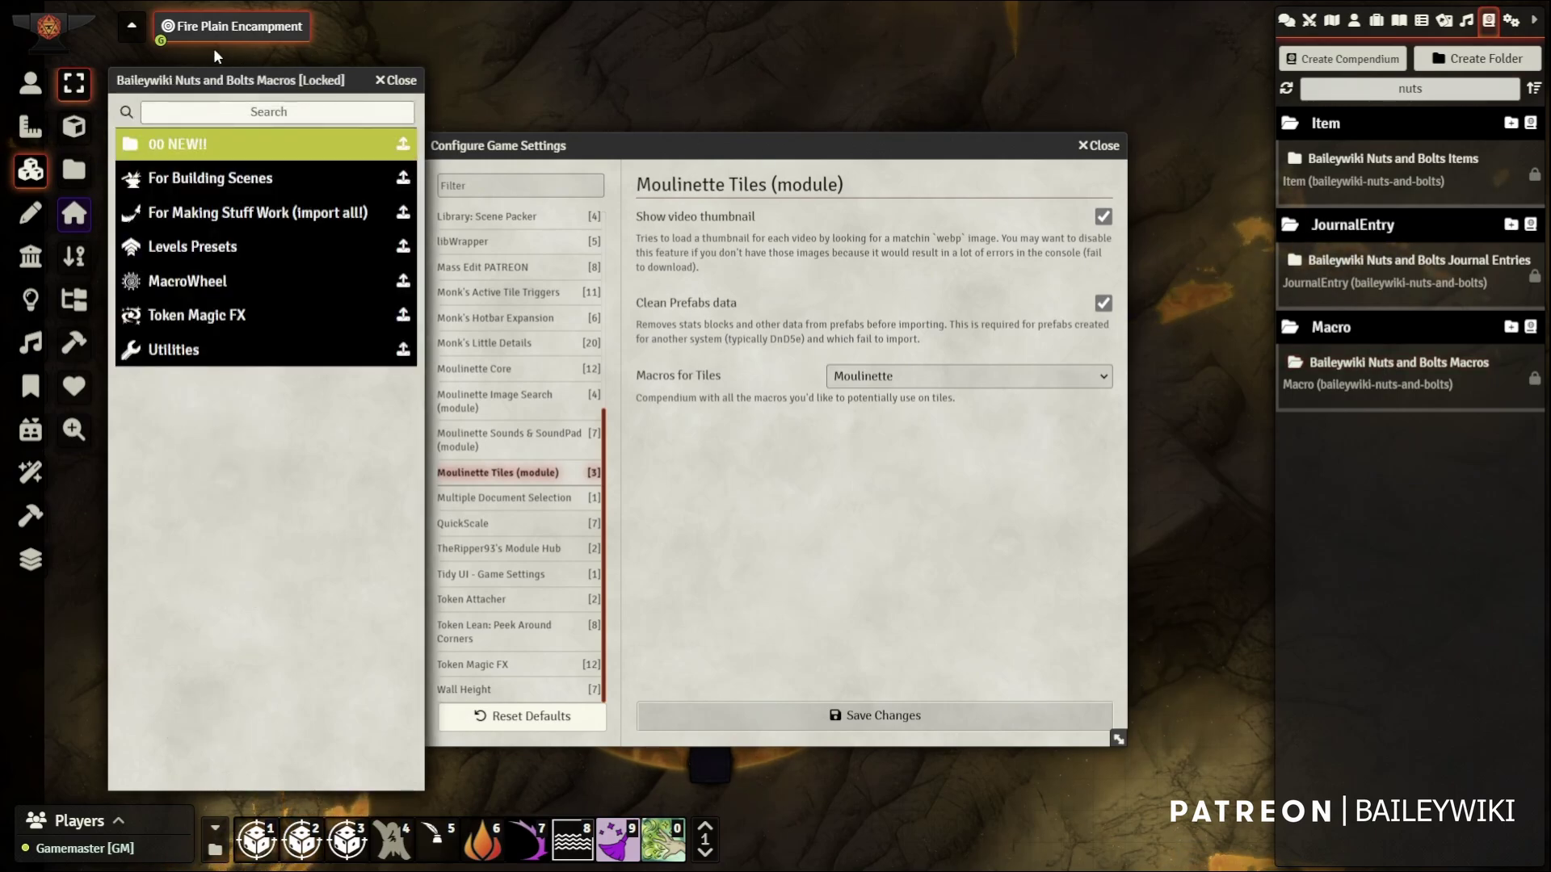
drag(243, 81, 766, 72)
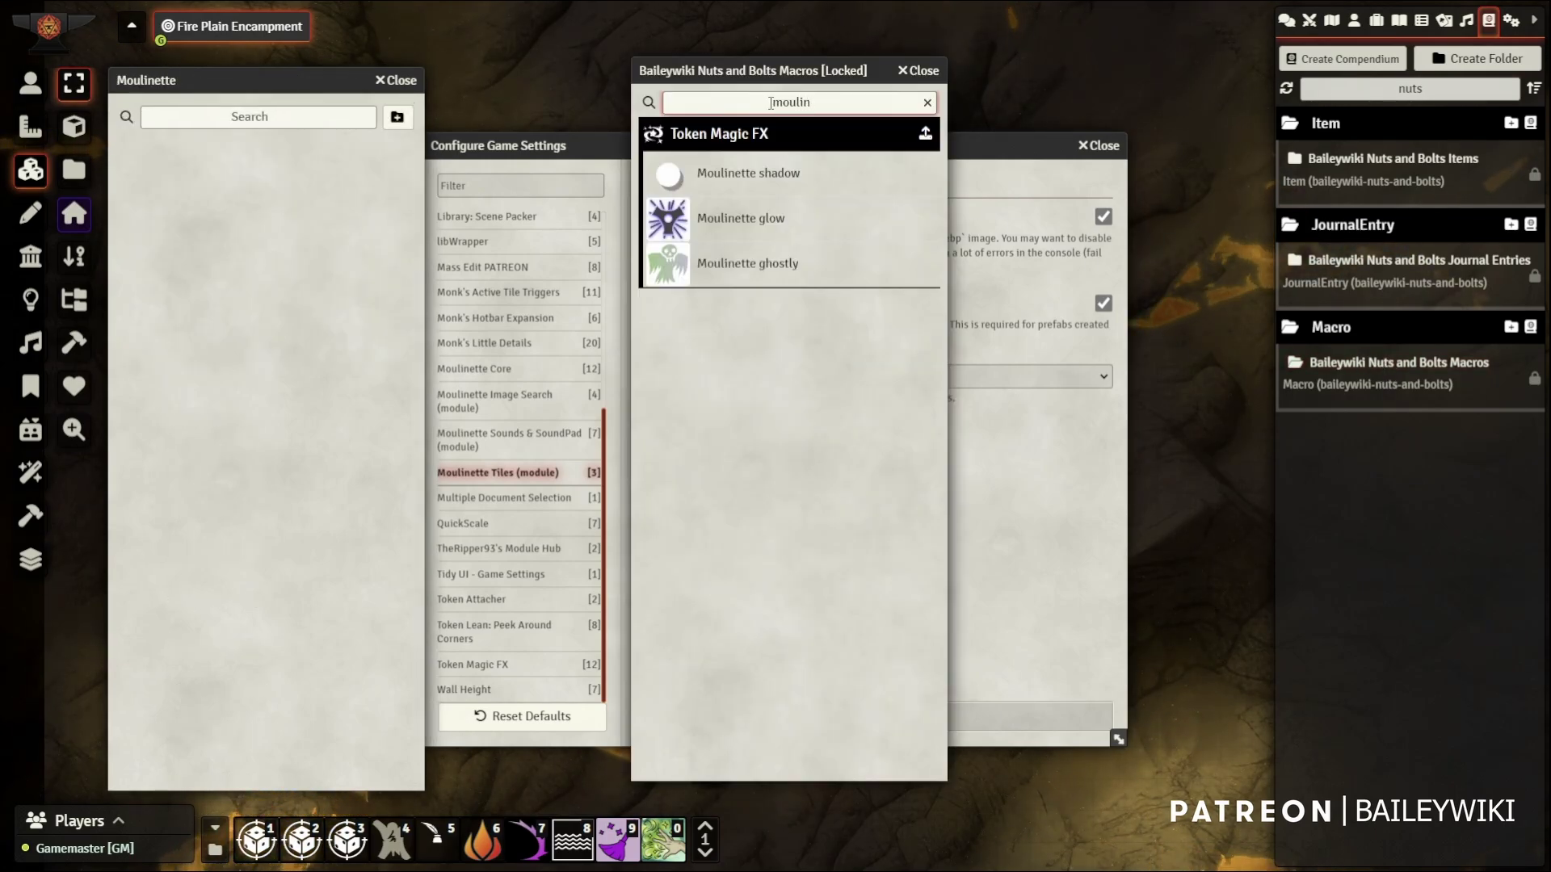
Copy the Moulinette shadow, glow and ghostly macros into the Moulinette compendium, and close both compendiums and the game settings
drag(757, 178, 295, 308)
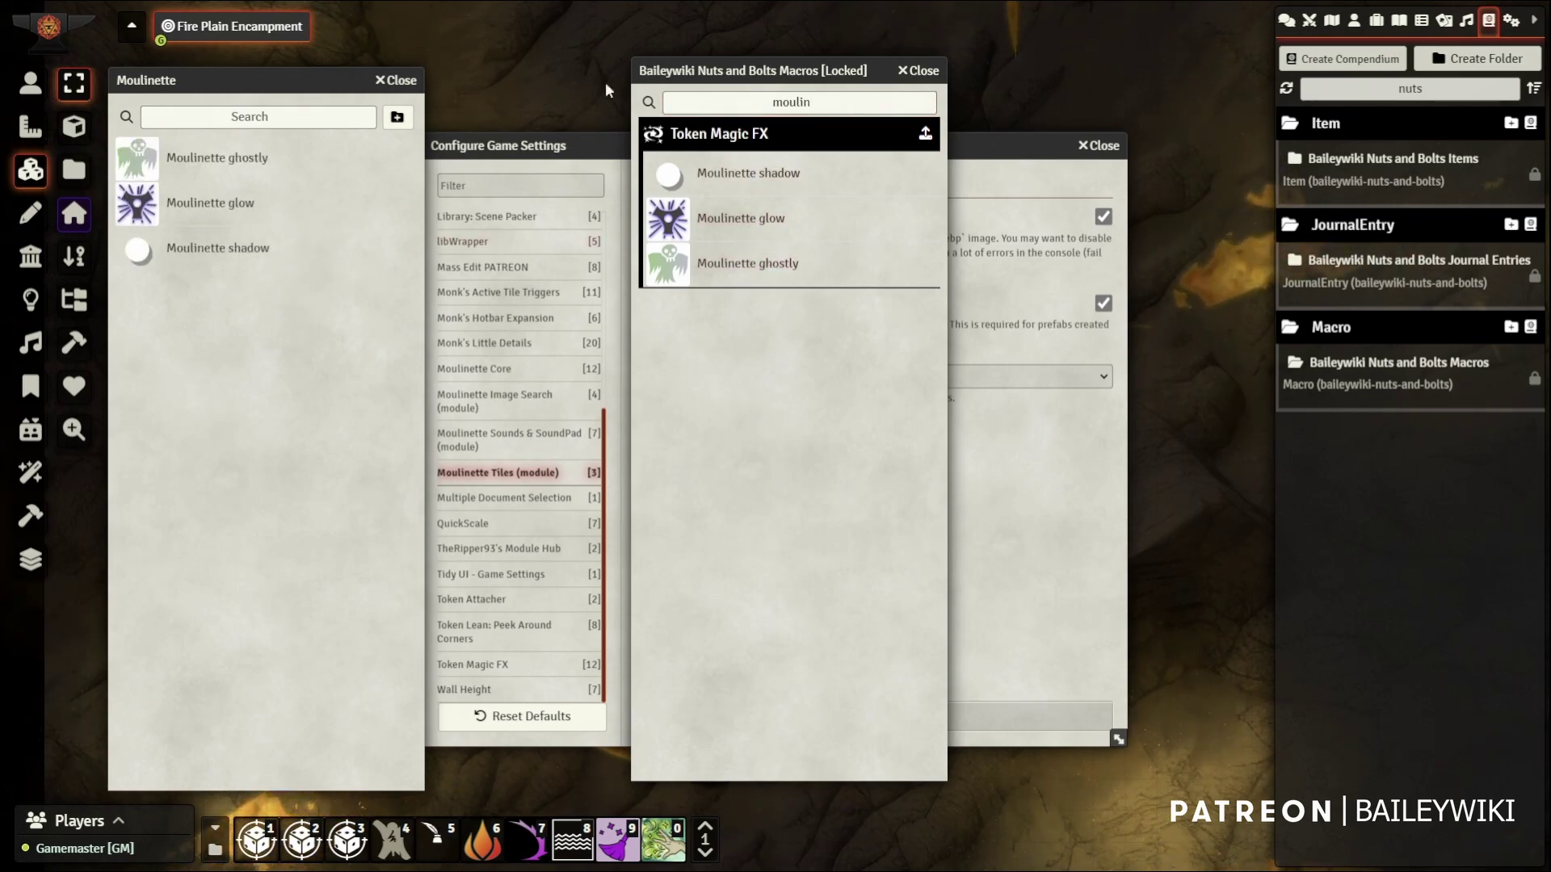
click(921, 71)
click(397, 81)
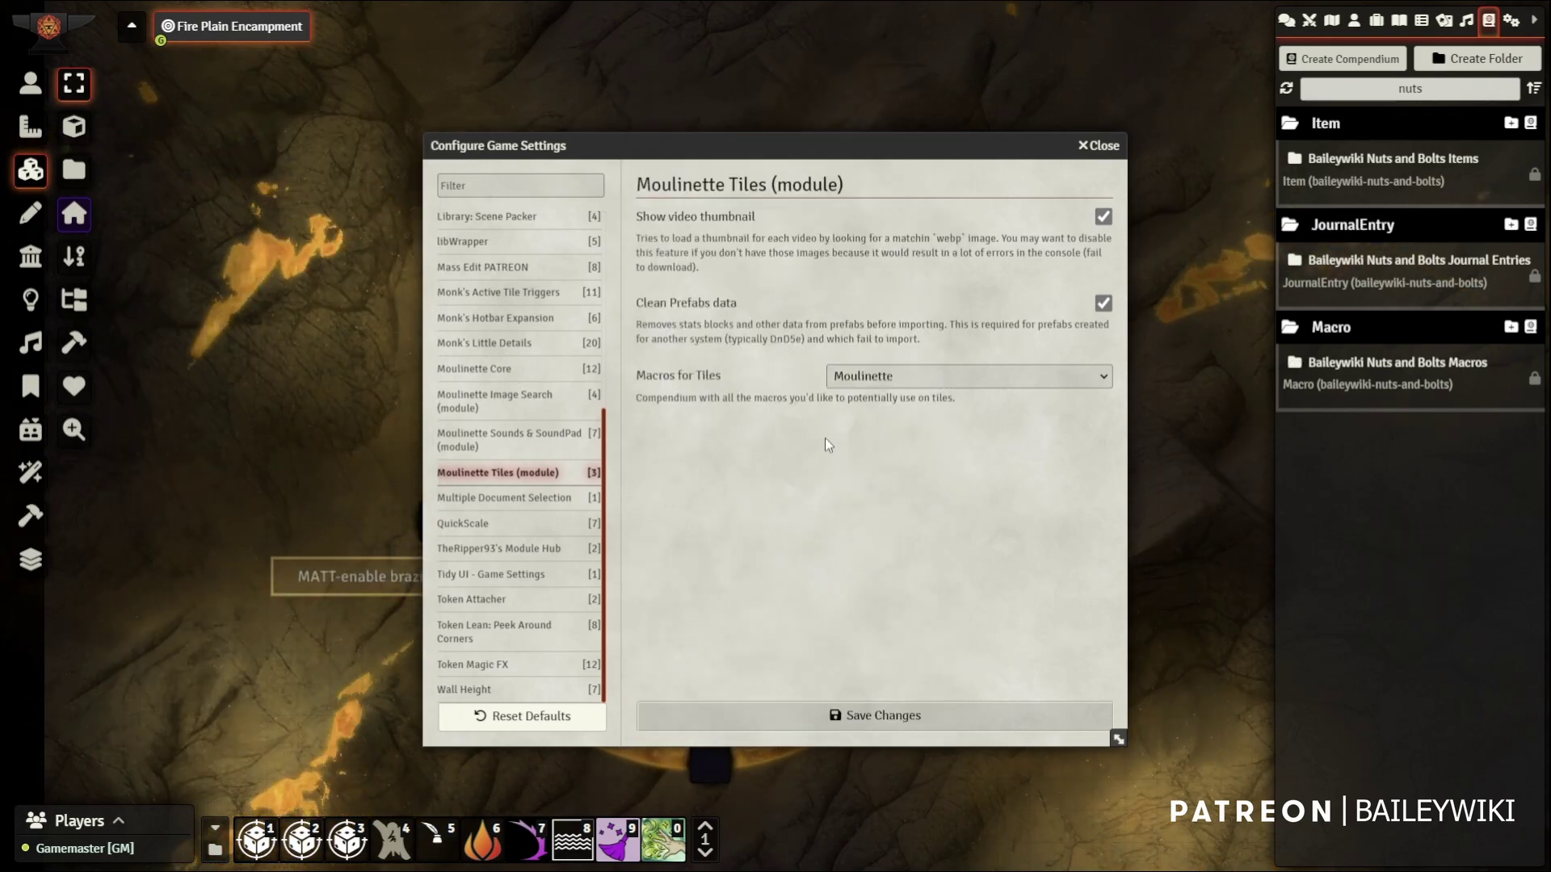
click(1103, 147)
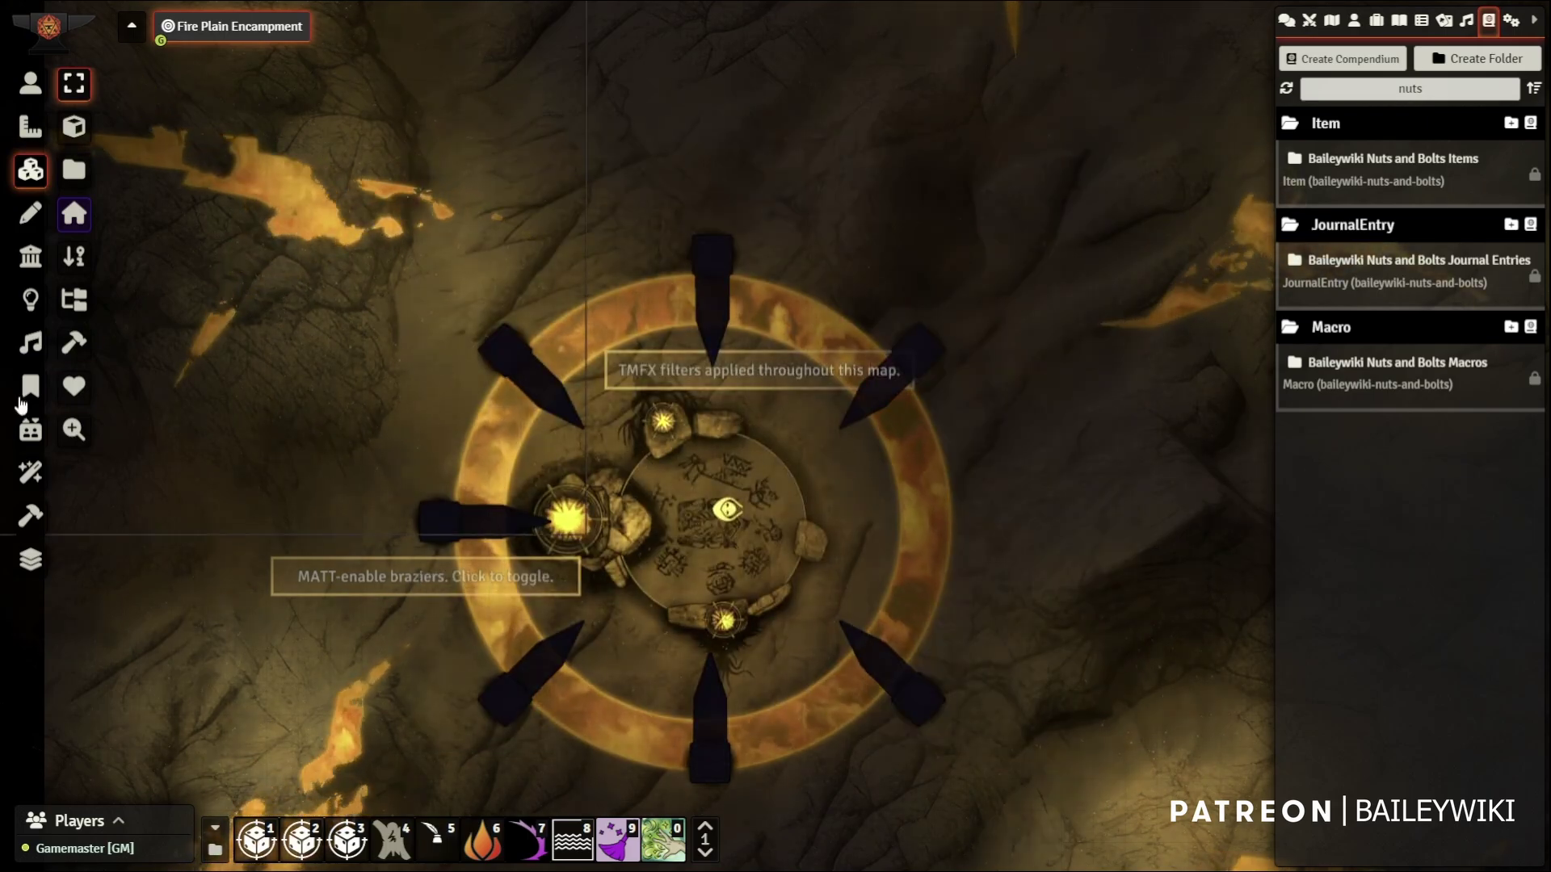
Open Moulinette's Patreon integration window from the Moulinette controls, look at its authentication option, and close it
click(30, 521)
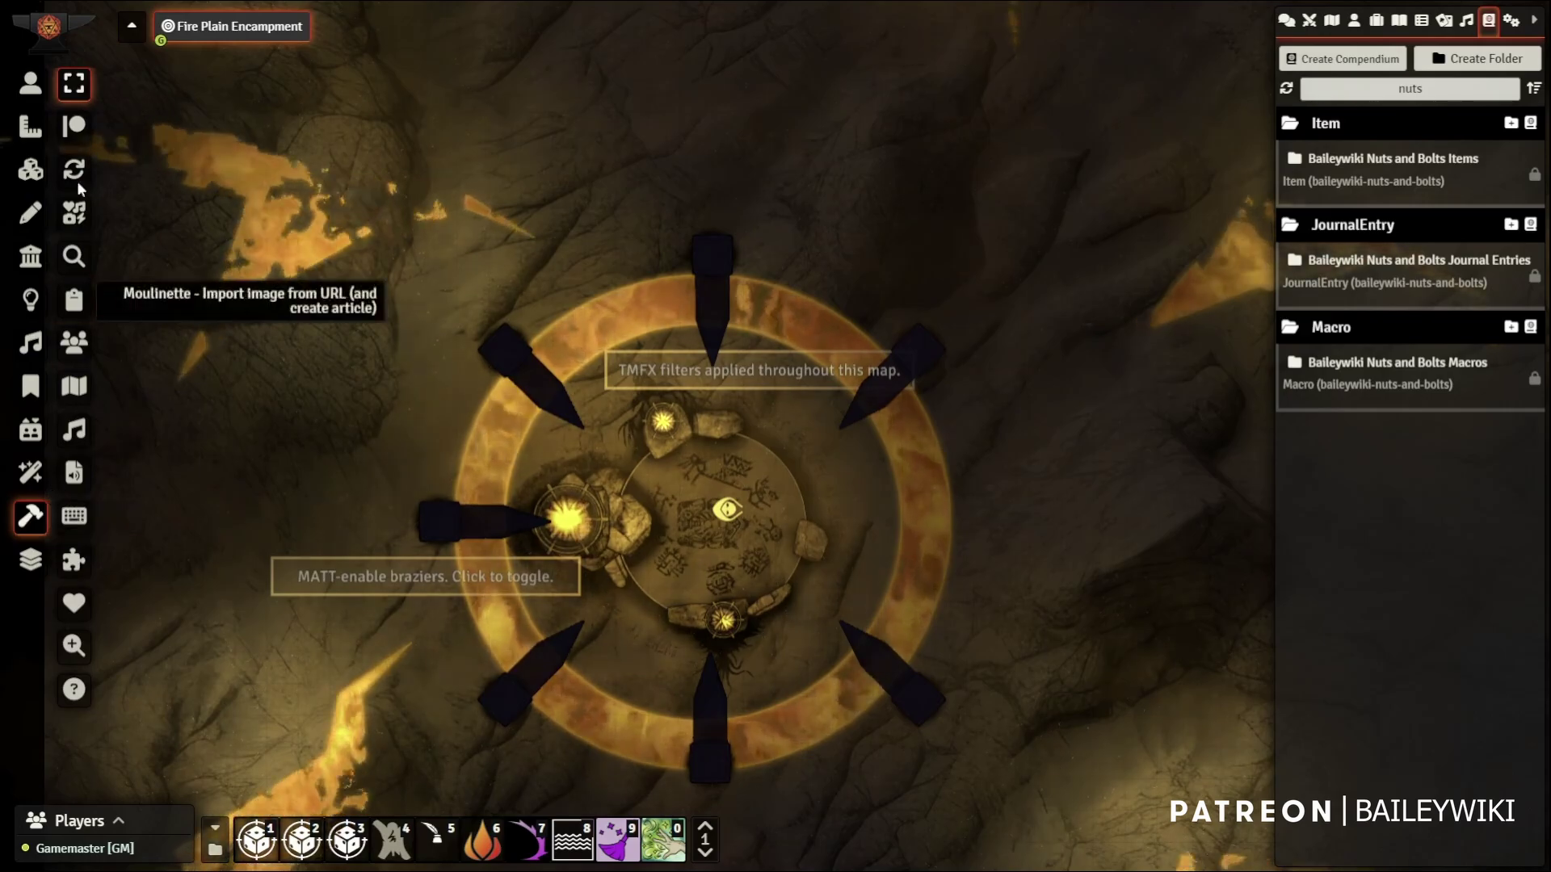
click(73, 127)
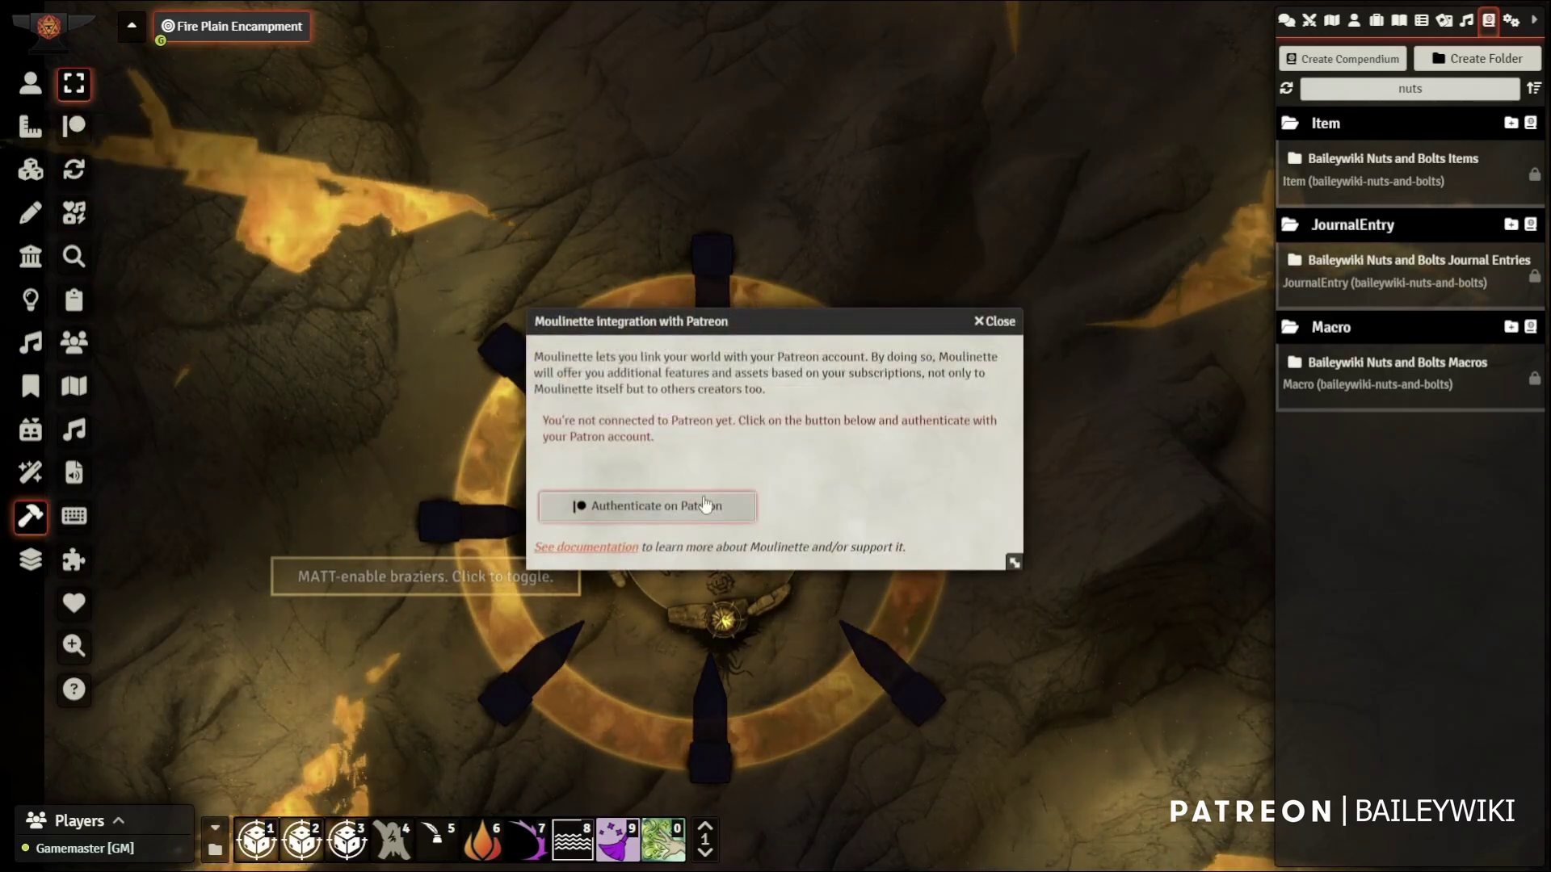
click(1001, 323)
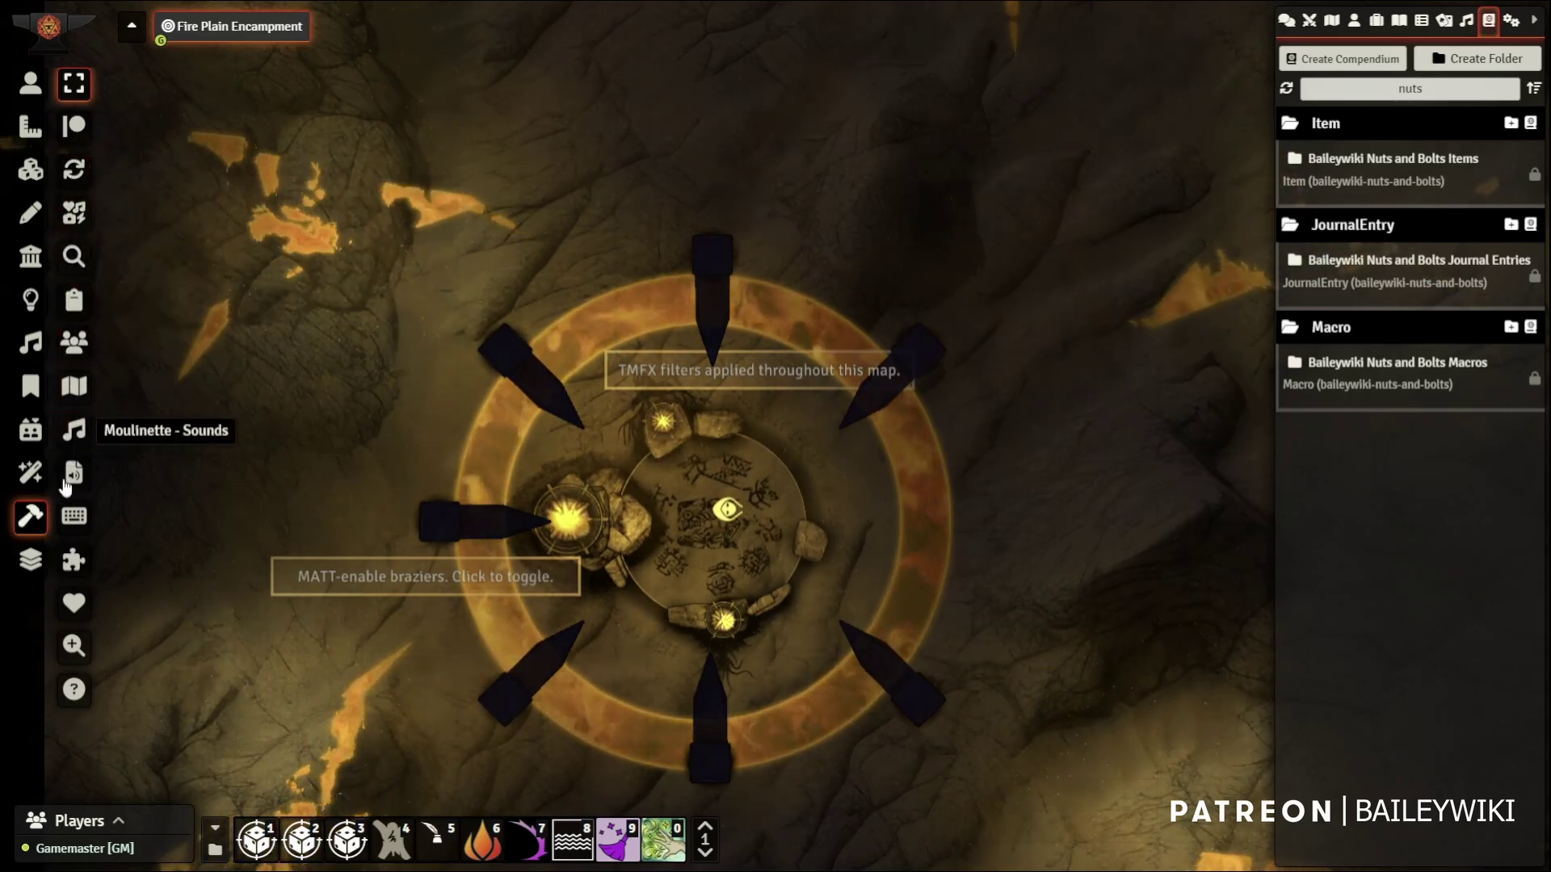
Open Moulinette's Favorites and view the recently used assets and the favorited ones
click(76, 604)
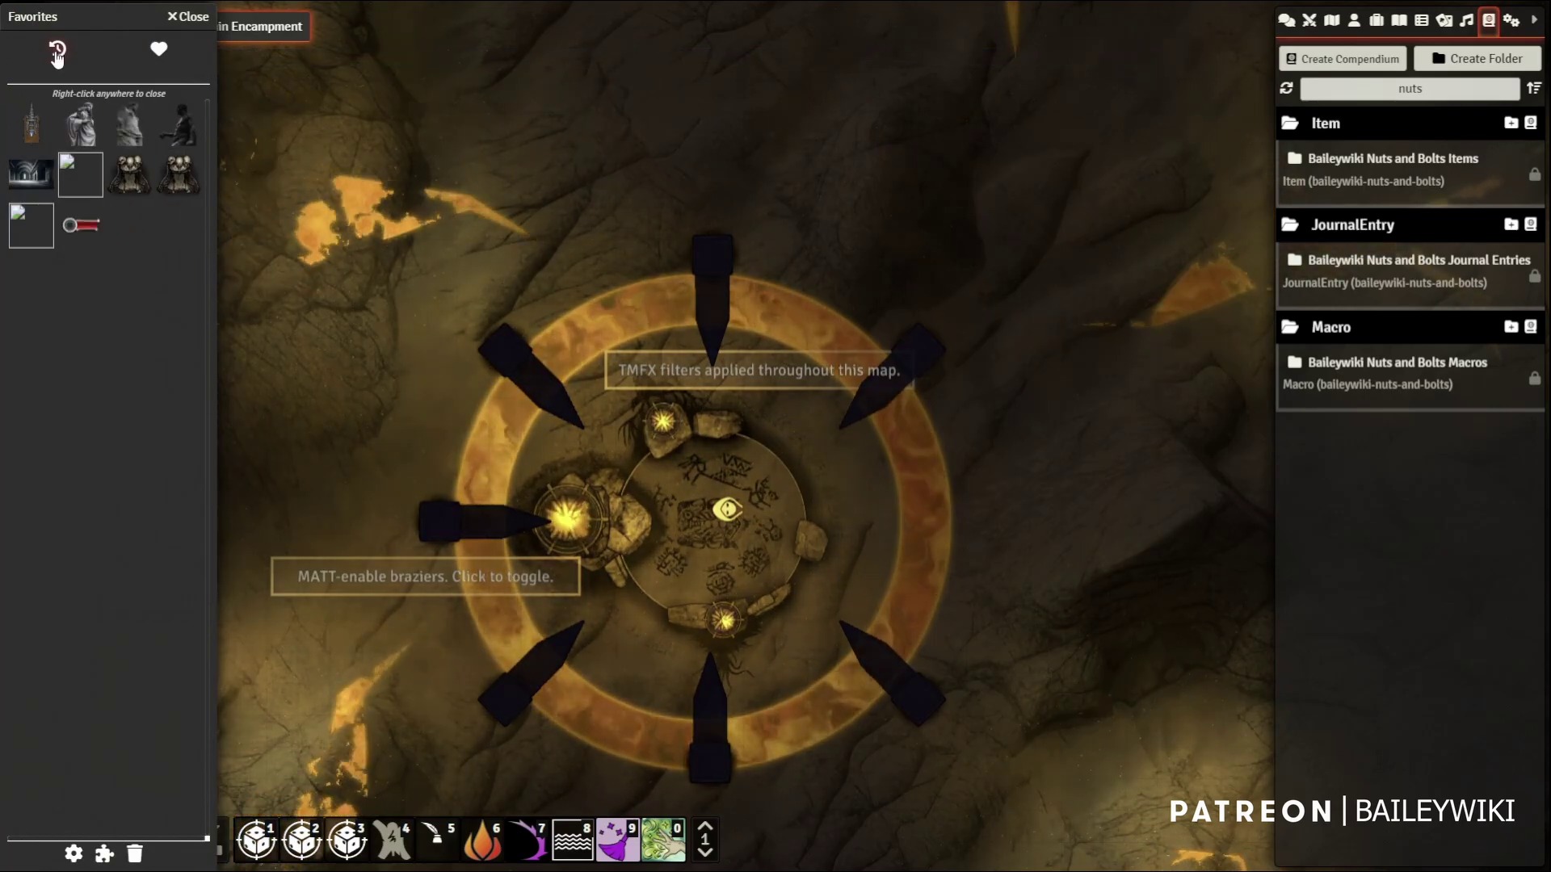
click(165, 49)
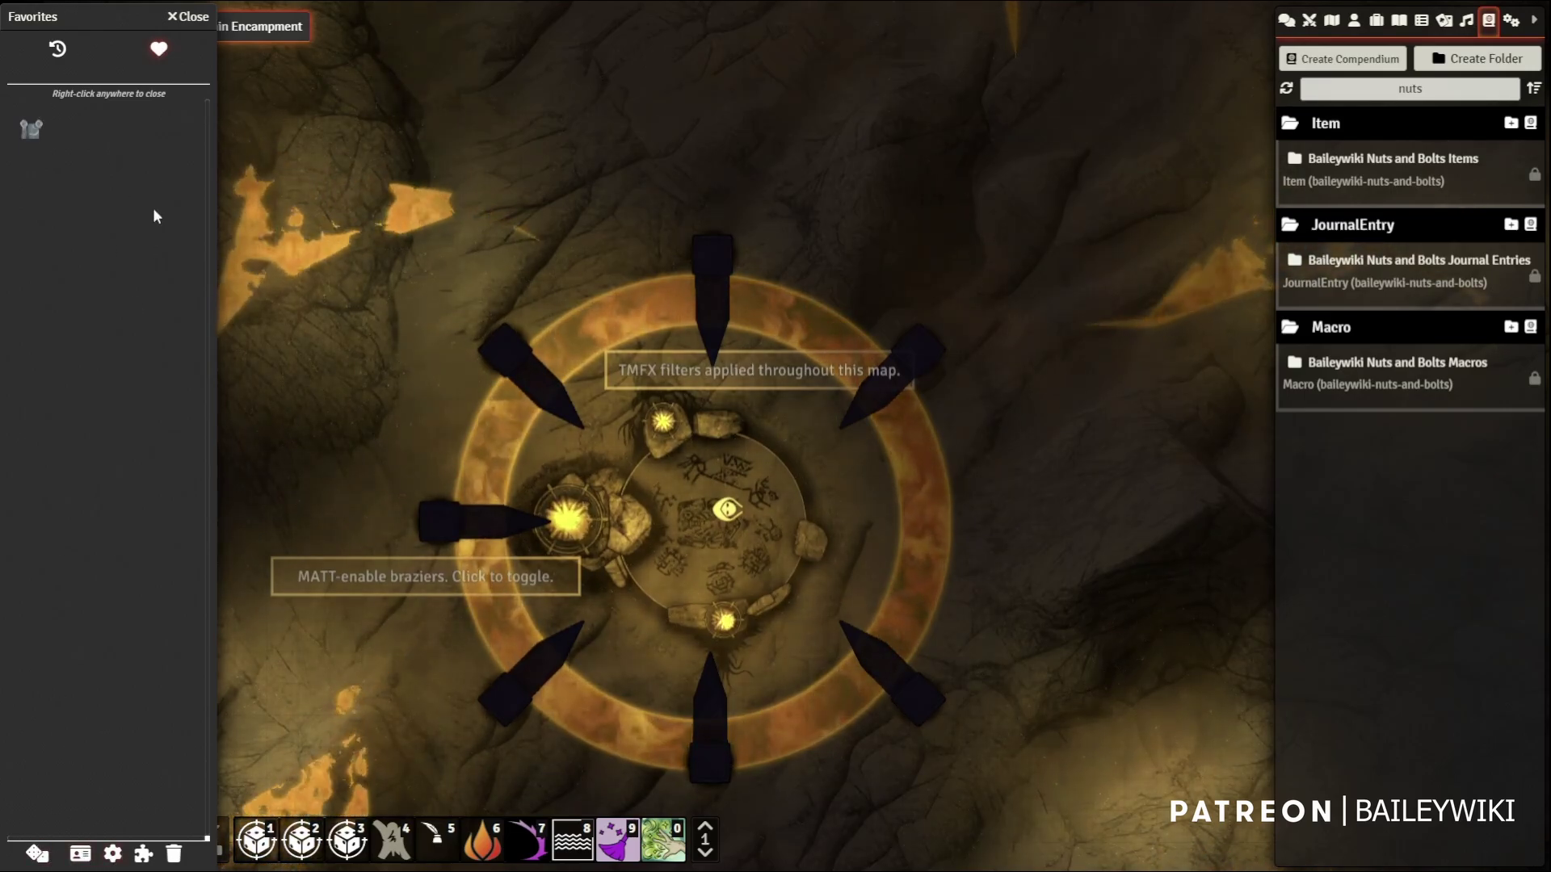
Close Moulinette's Favorites and open the Moulinette asset browser on its icon search
right_click(70, 644)
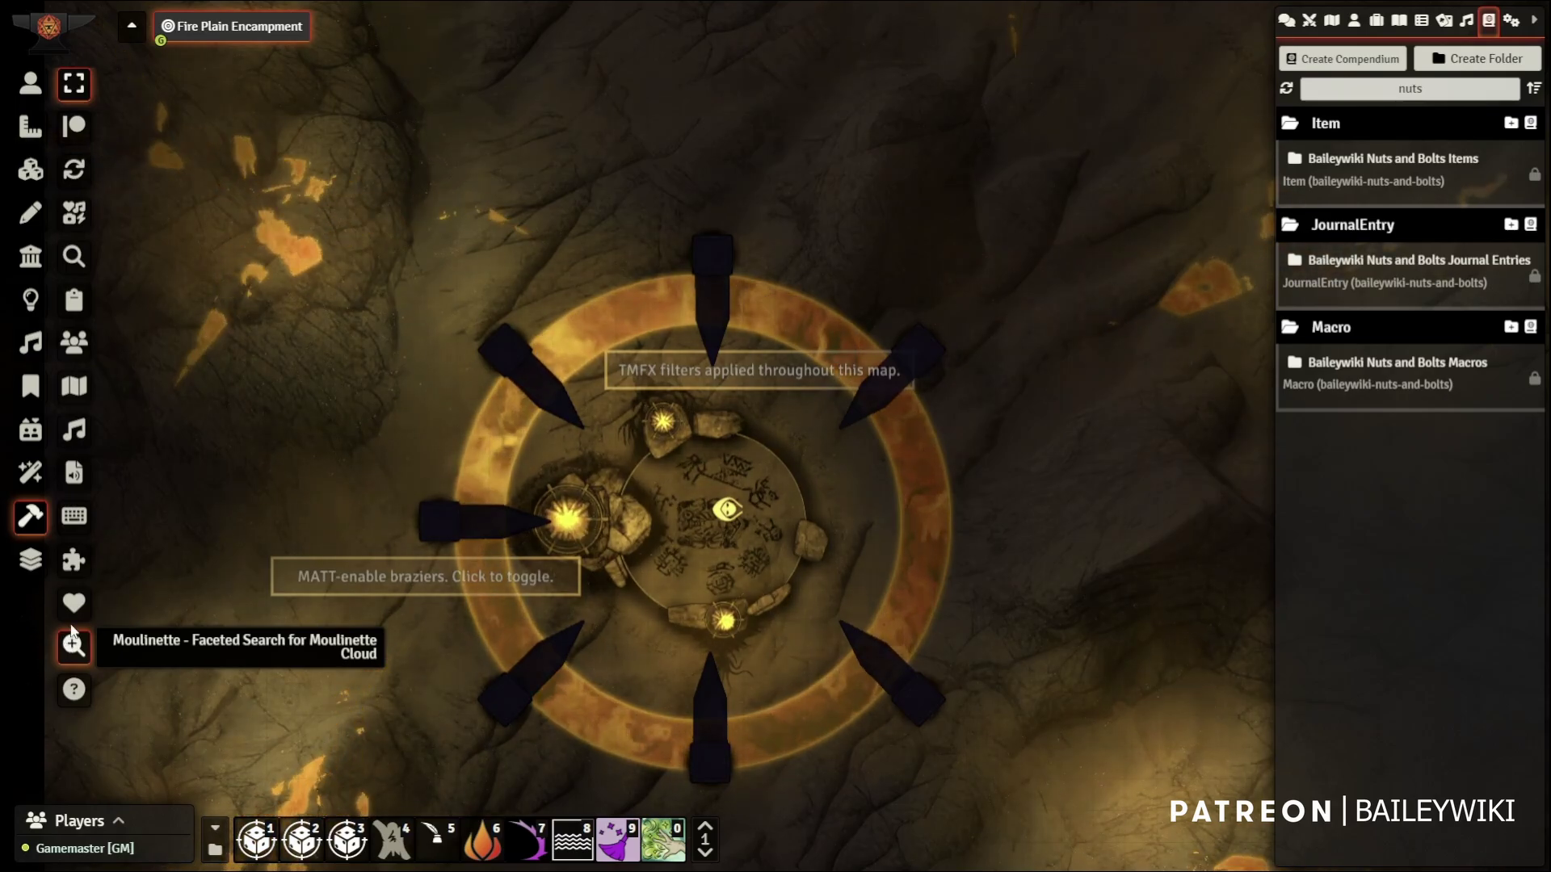
click(75, 573)
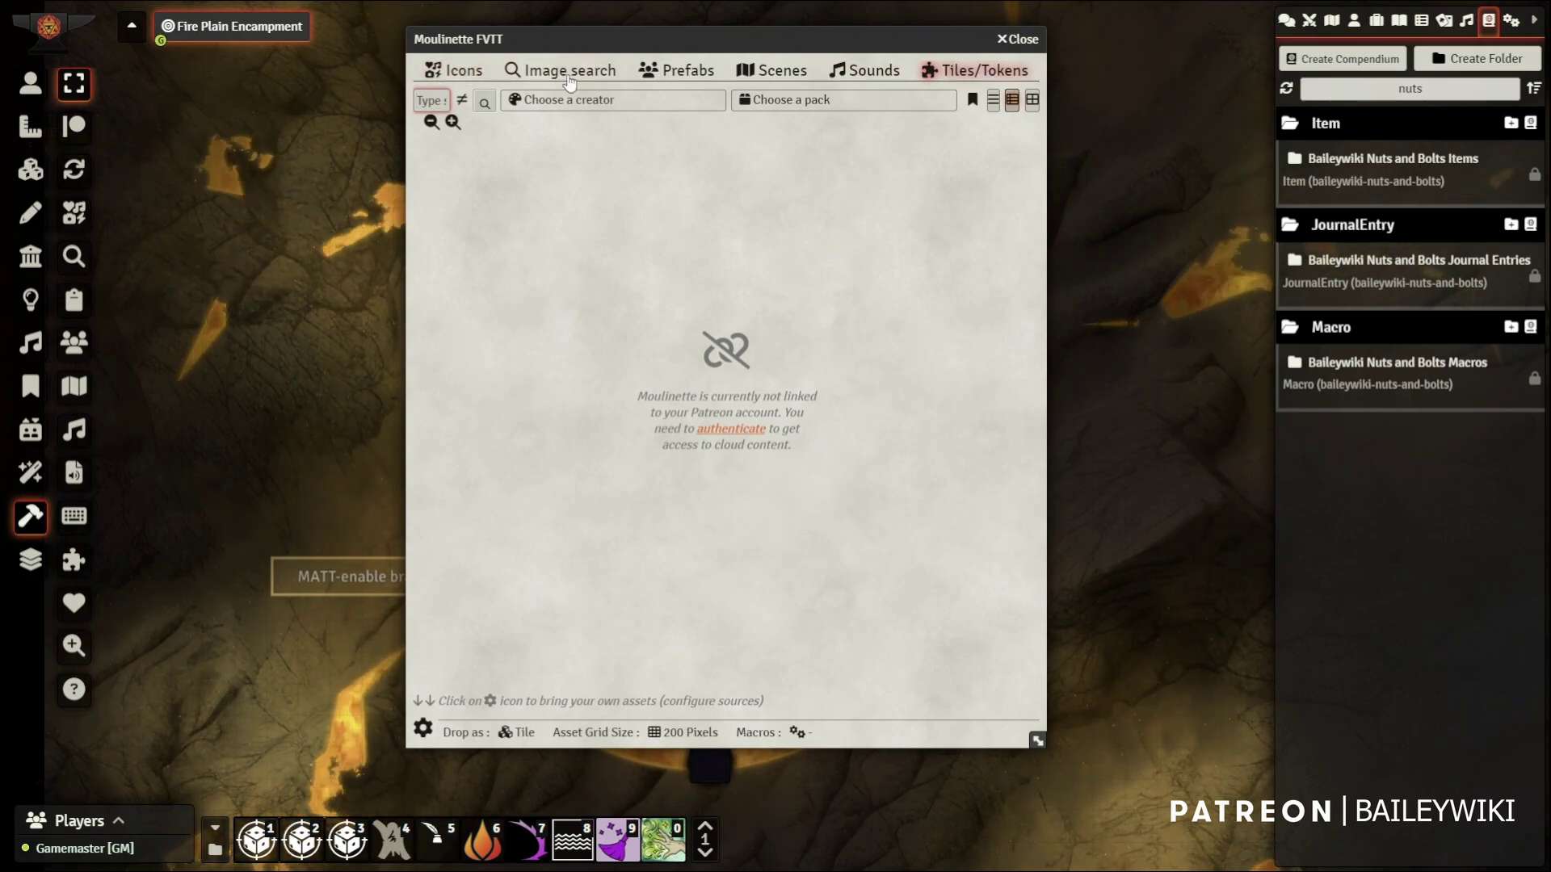
click(456, 72)
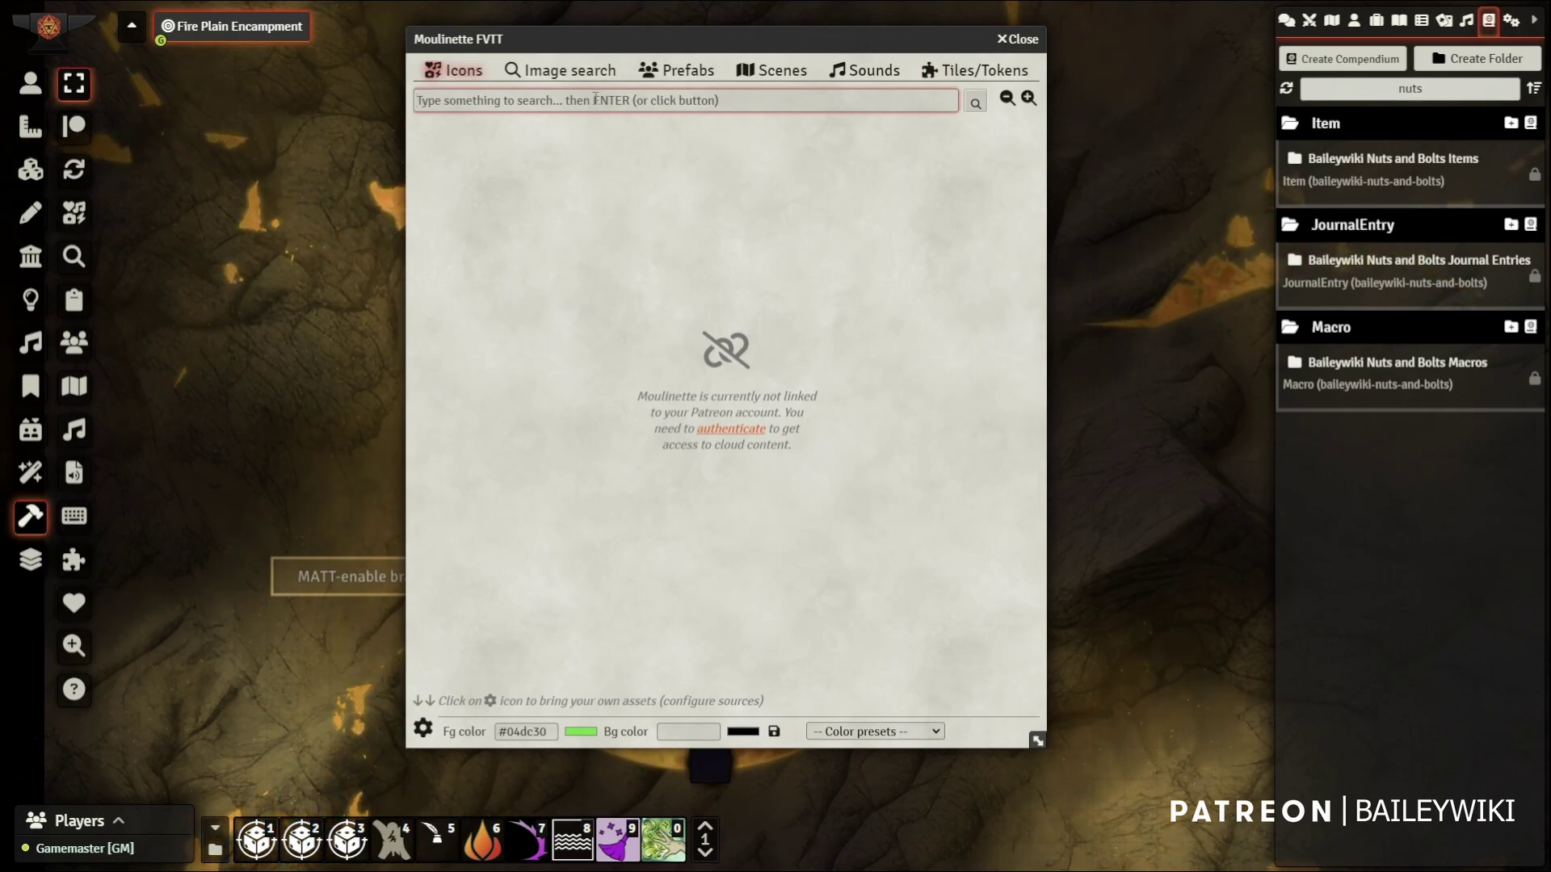
Look at the configuration sheet of the macro in hotbar slot 3, and close it
right_click(350, 845)
click(367, 743)
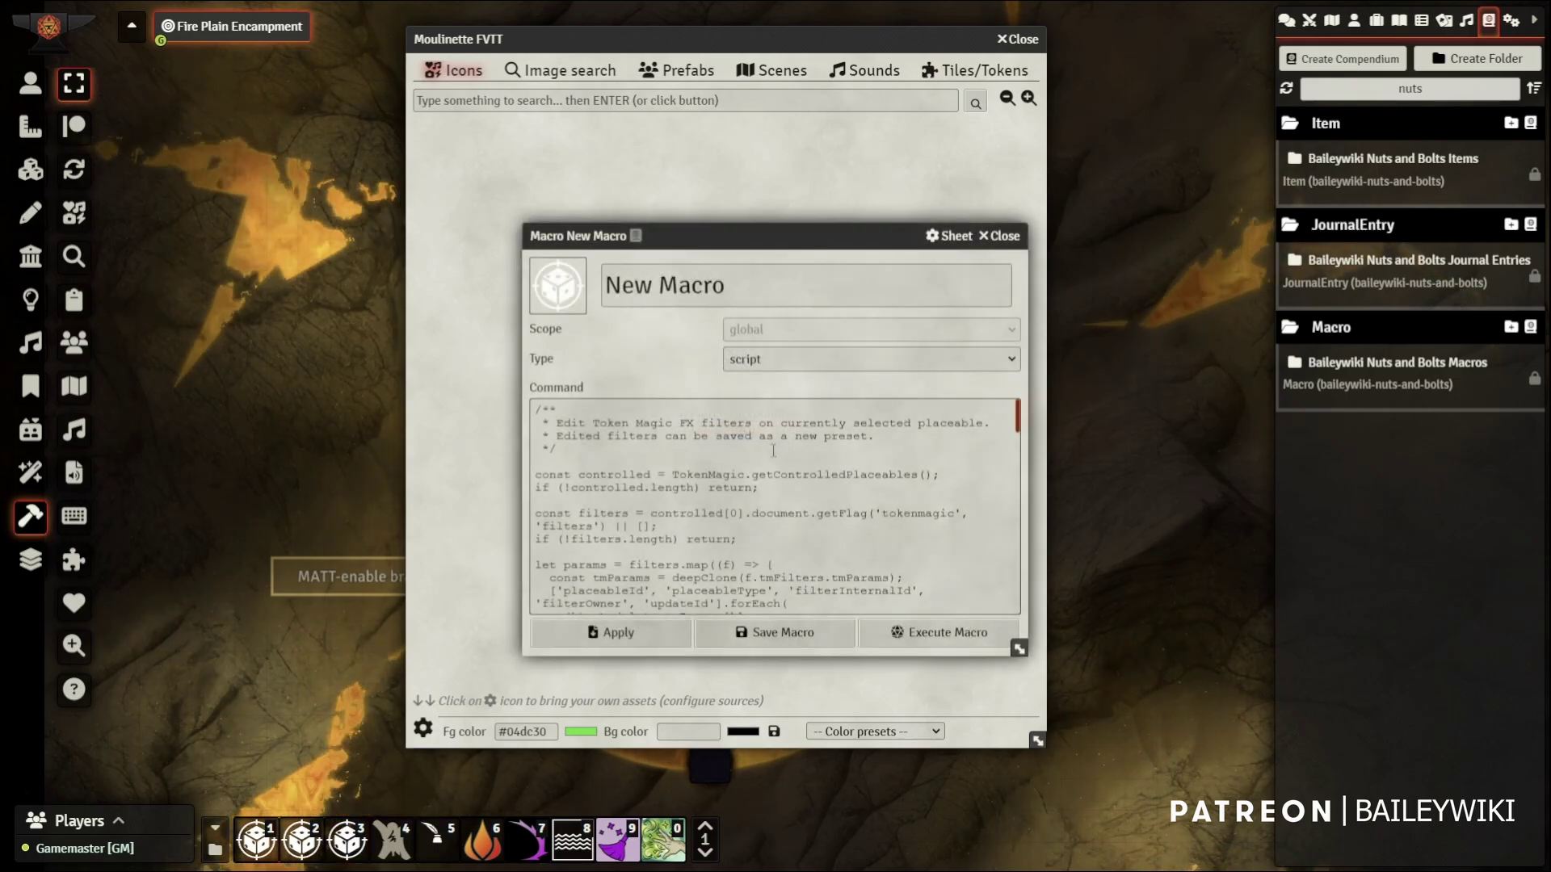
click(1007, 237)
Search the icons for "settings" and download the toggles icon with foreground color #04dc30 and a transparent background
click(572, 98)
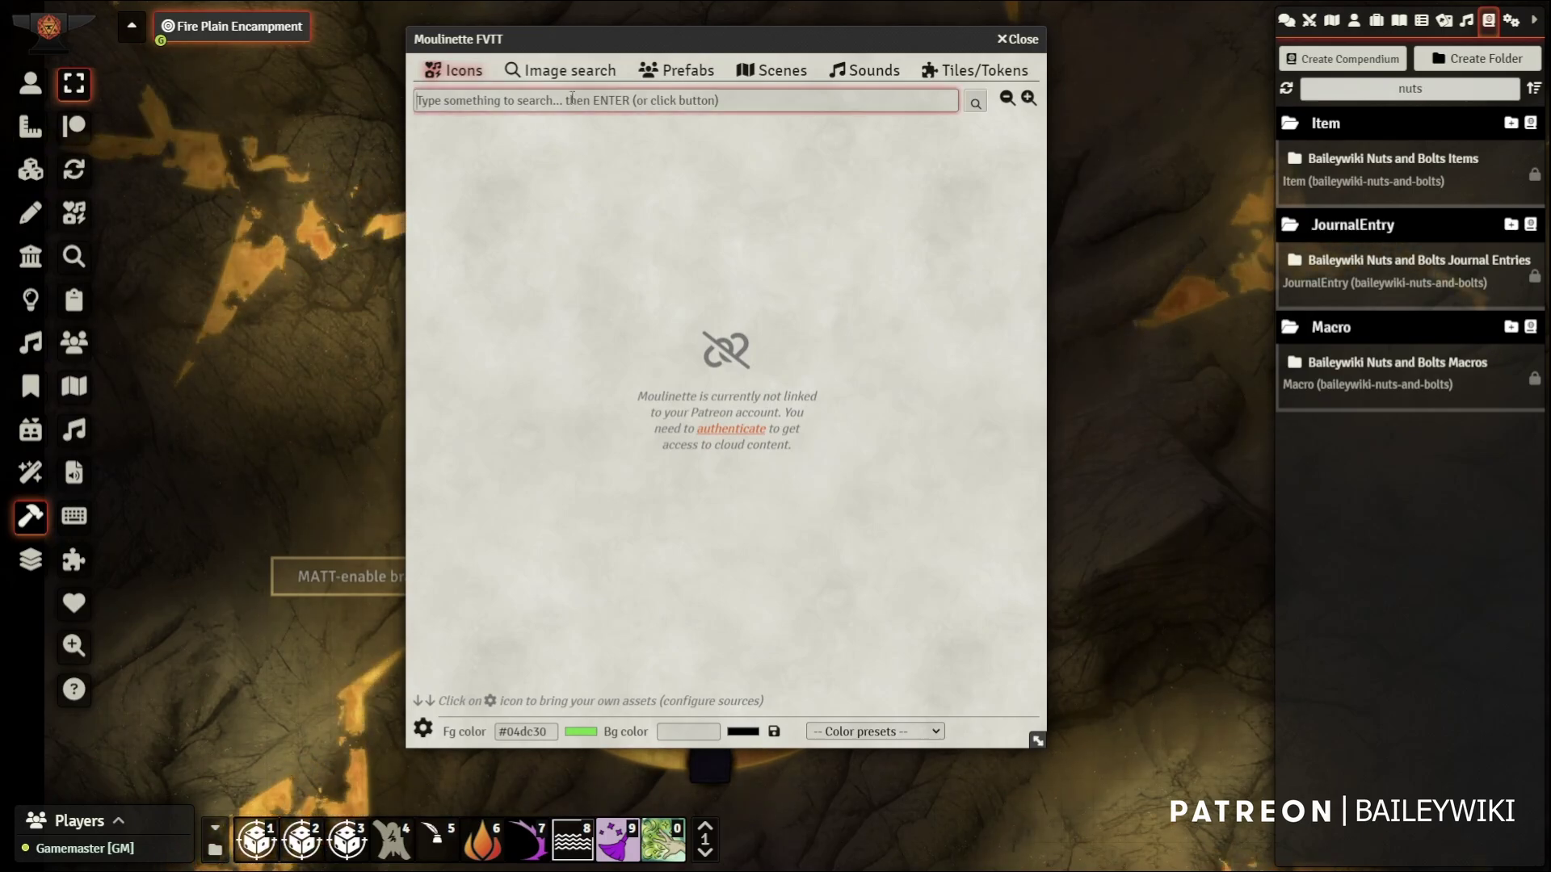
text(settings)
key(Return)
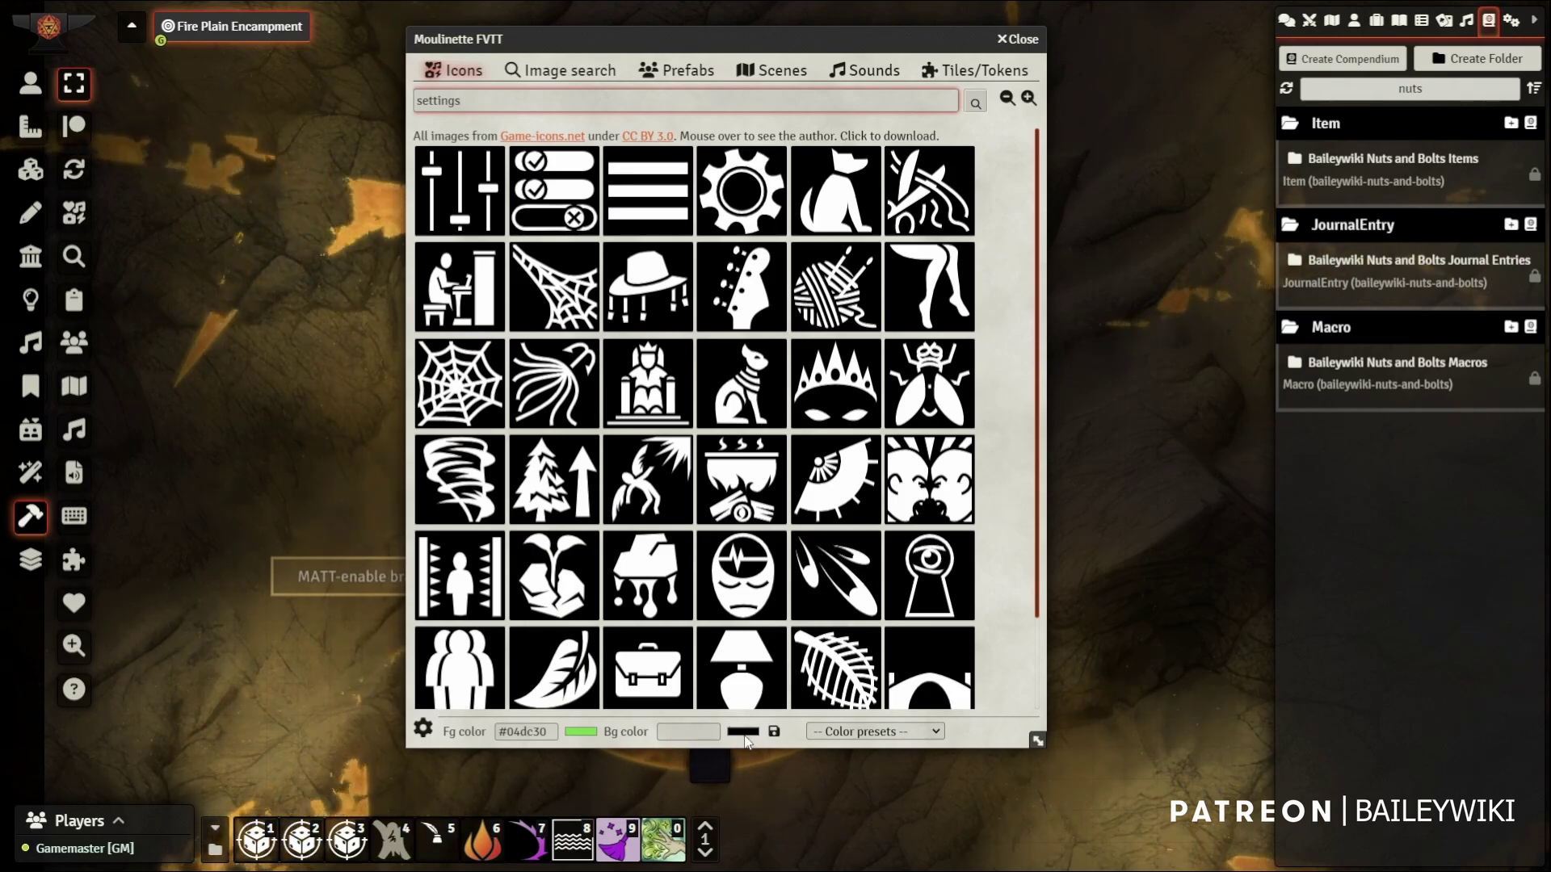
click(860, 733)
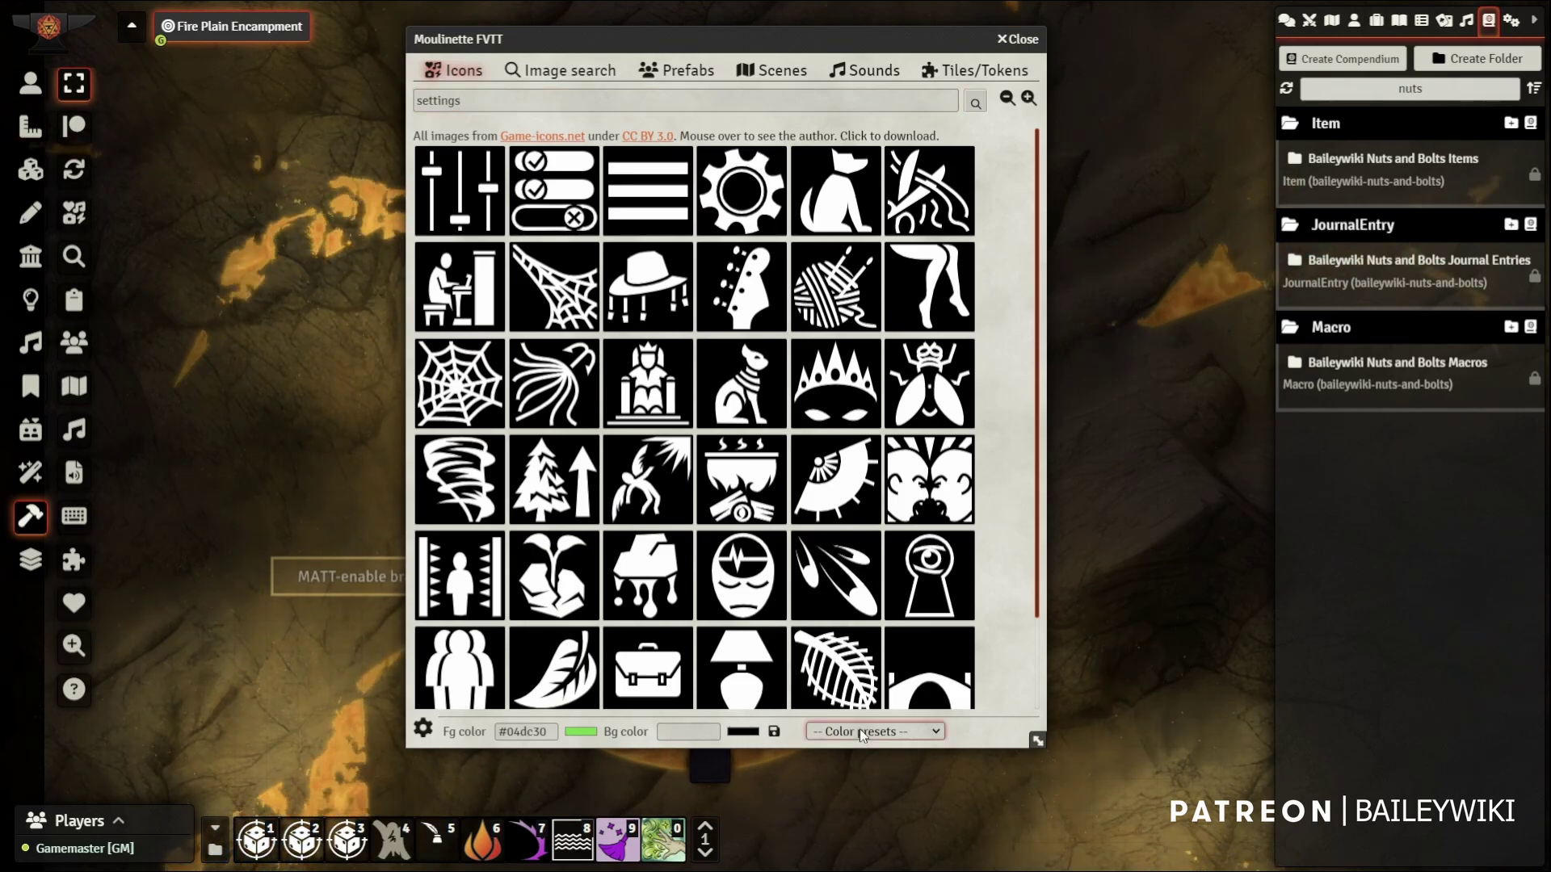
click(570, 188)
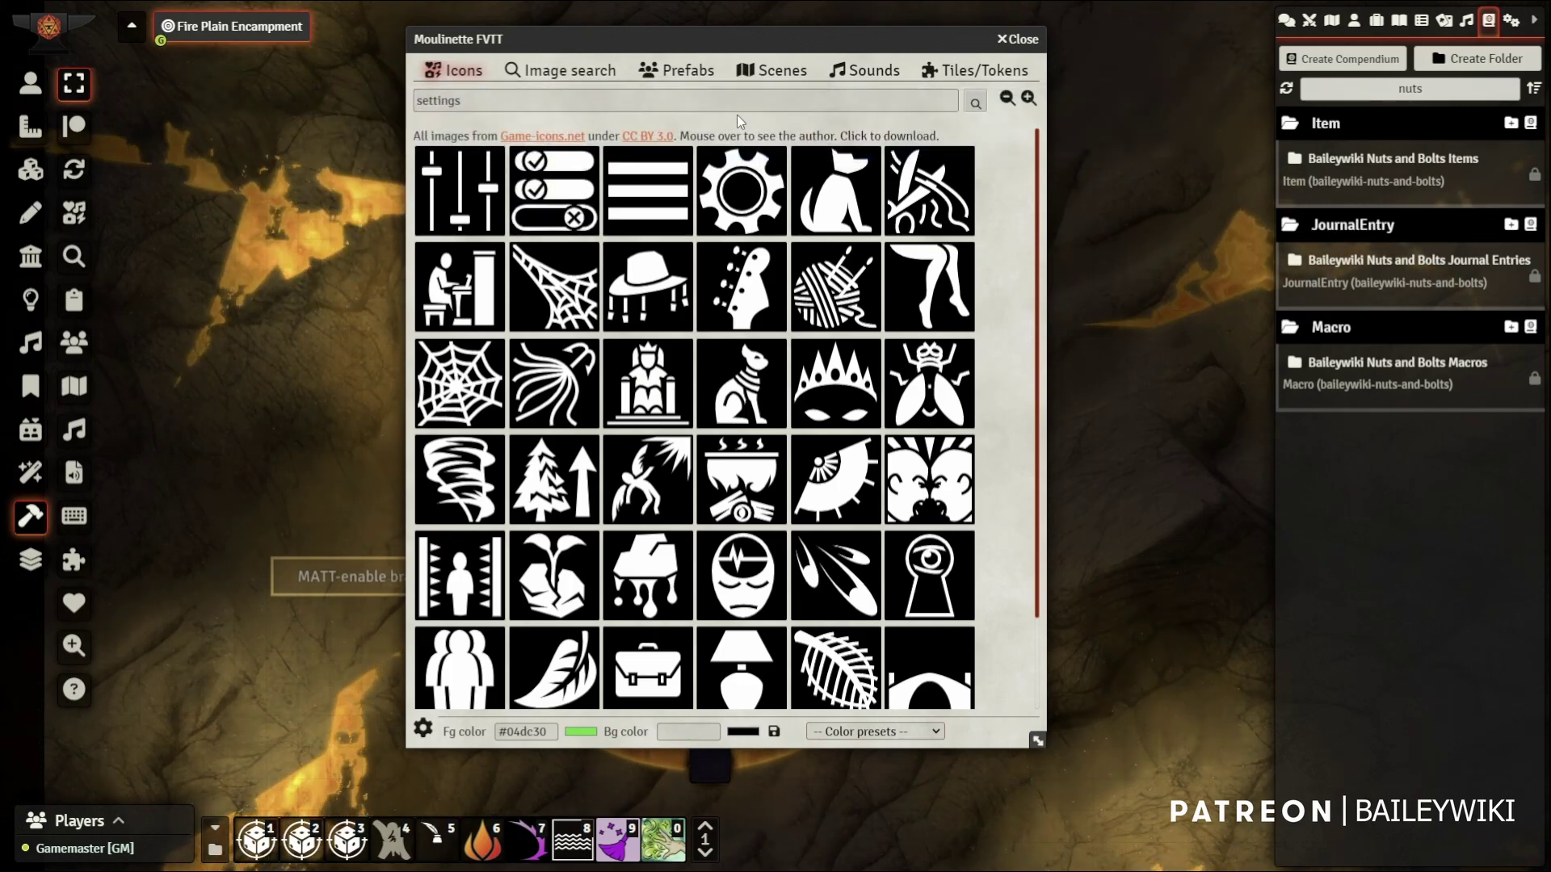
Replace the image of the hotbar slot 3 macro with the downloaded toggles-C04dc30-transparent.svg icon, and save the macro
right_click(349, 844)
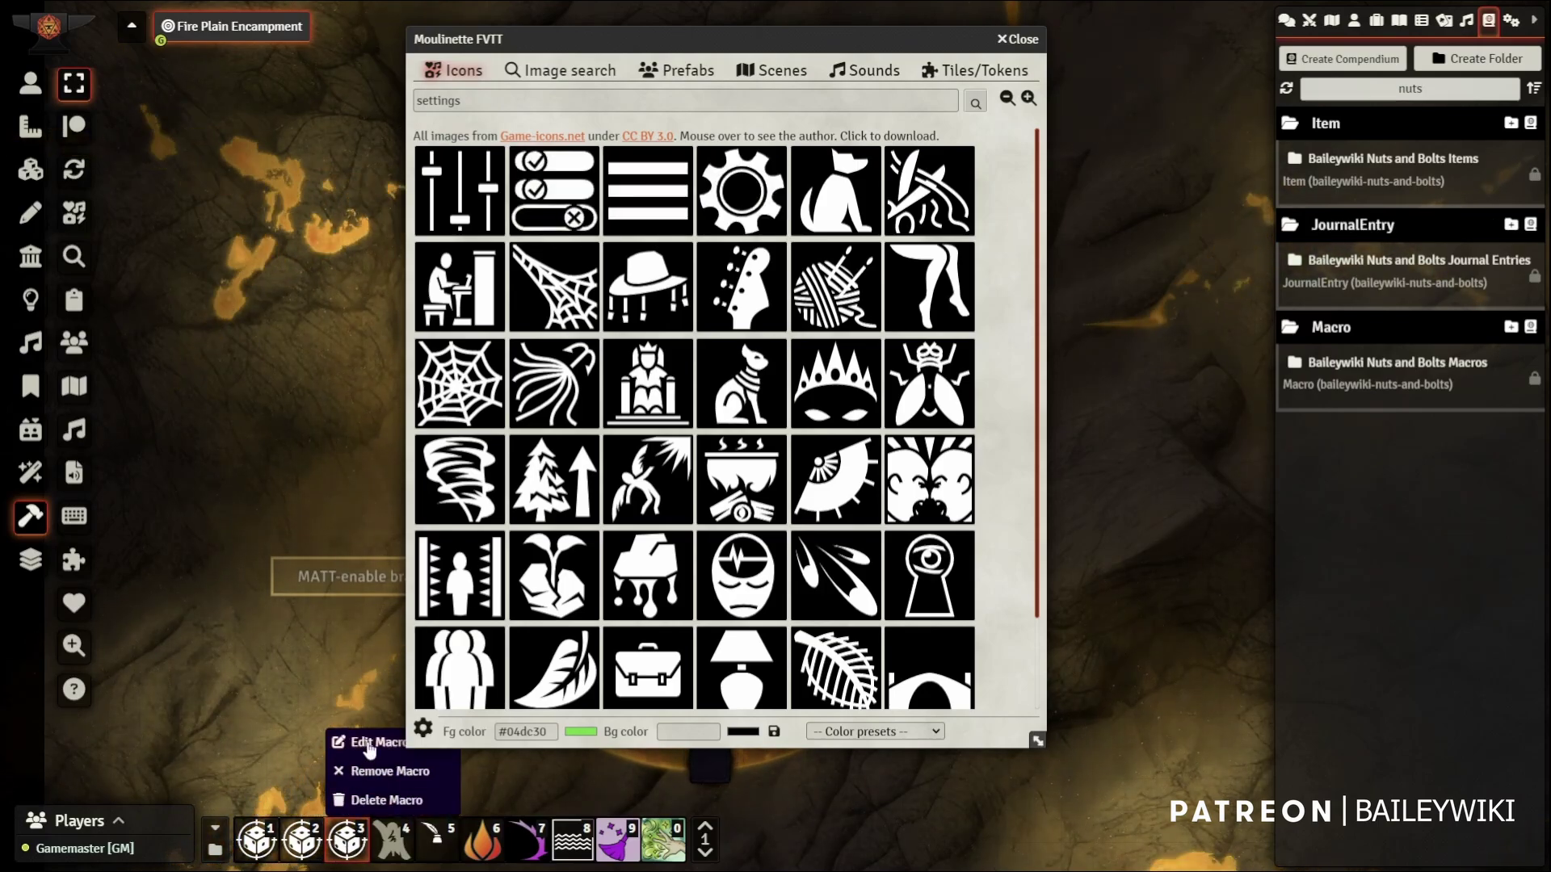
click(367, 740)
click(572, 292)
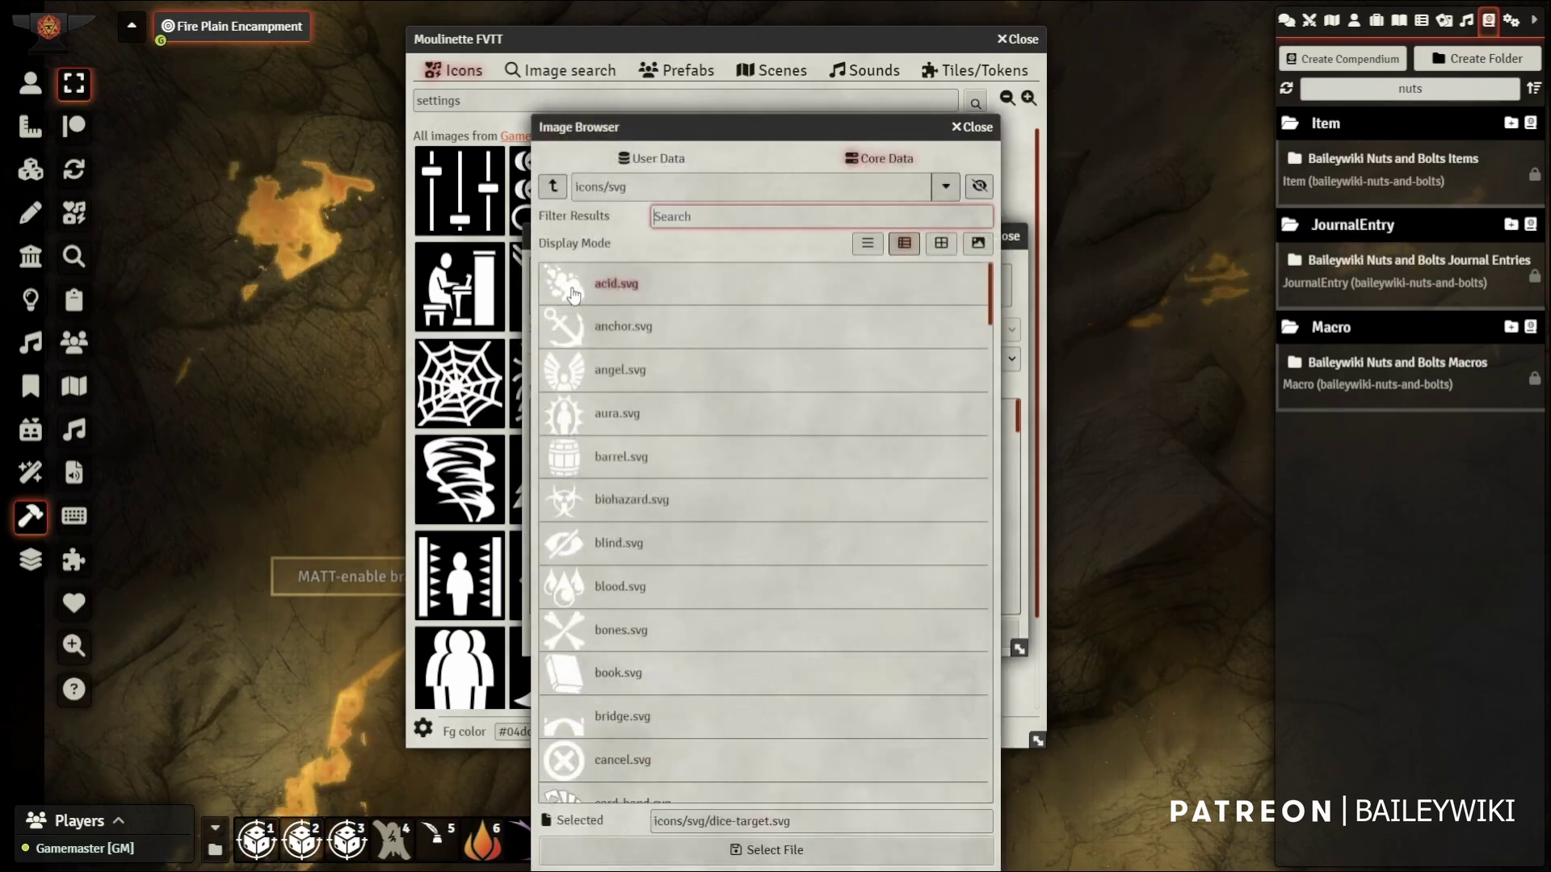
triple_click(766, 814)
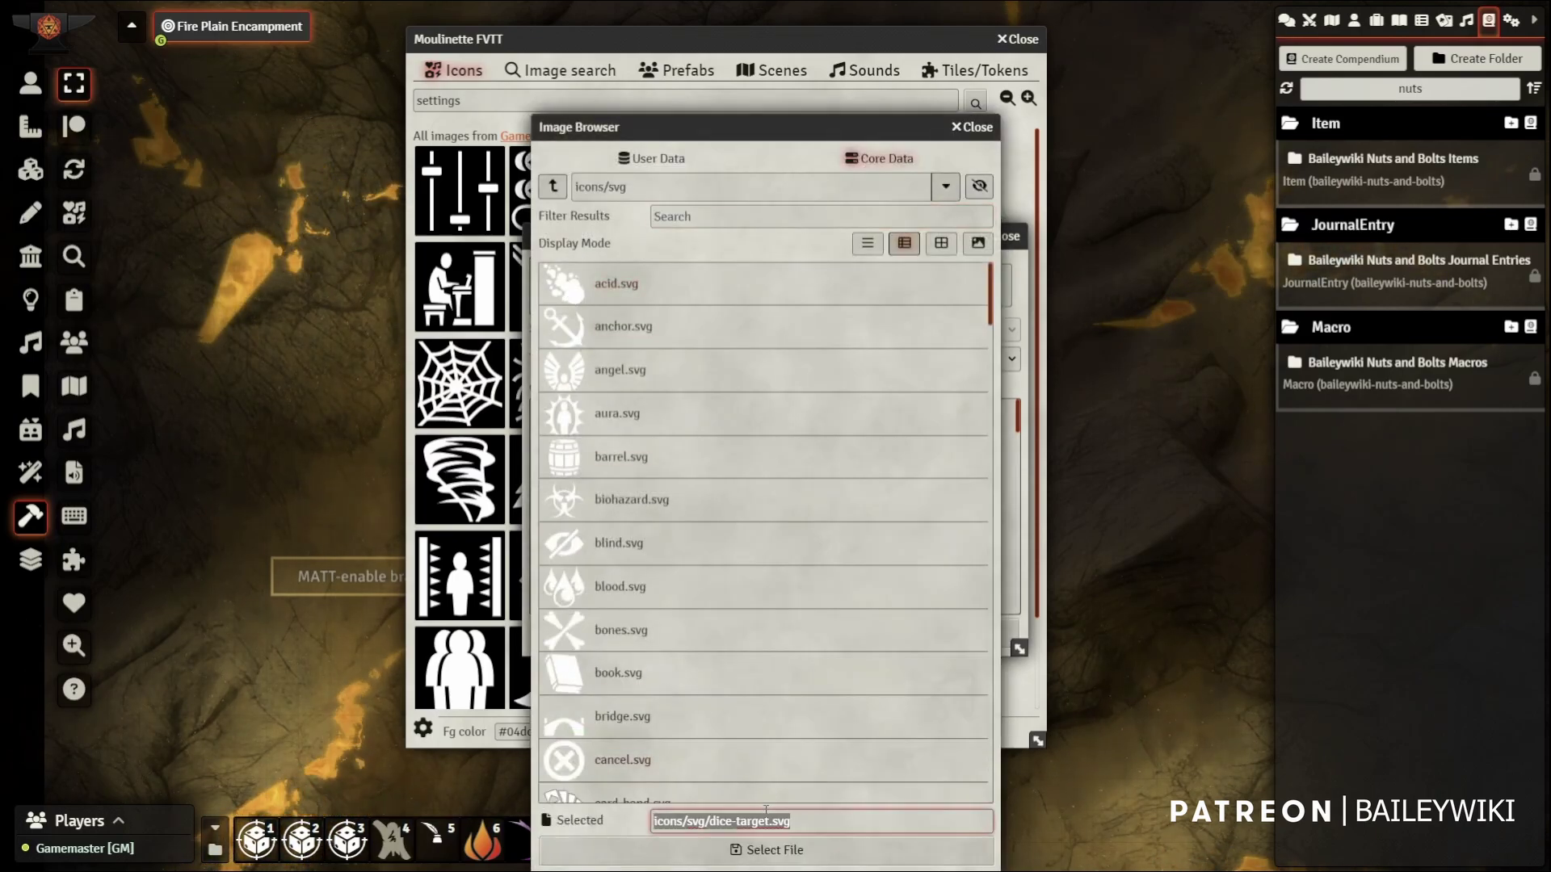
key(ctrl+v)
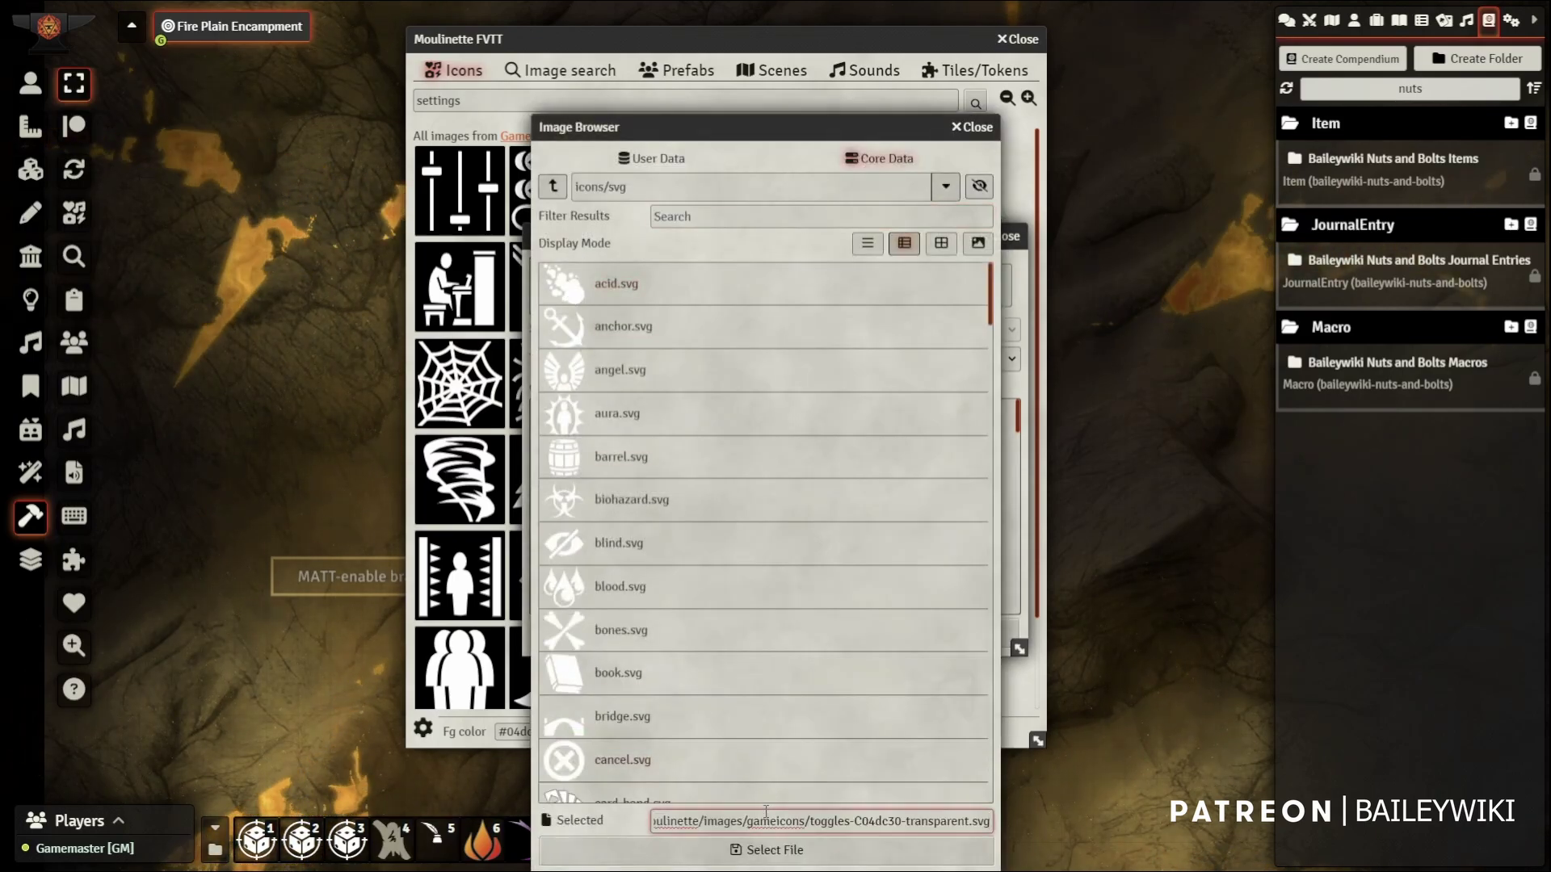
click(767, 850)
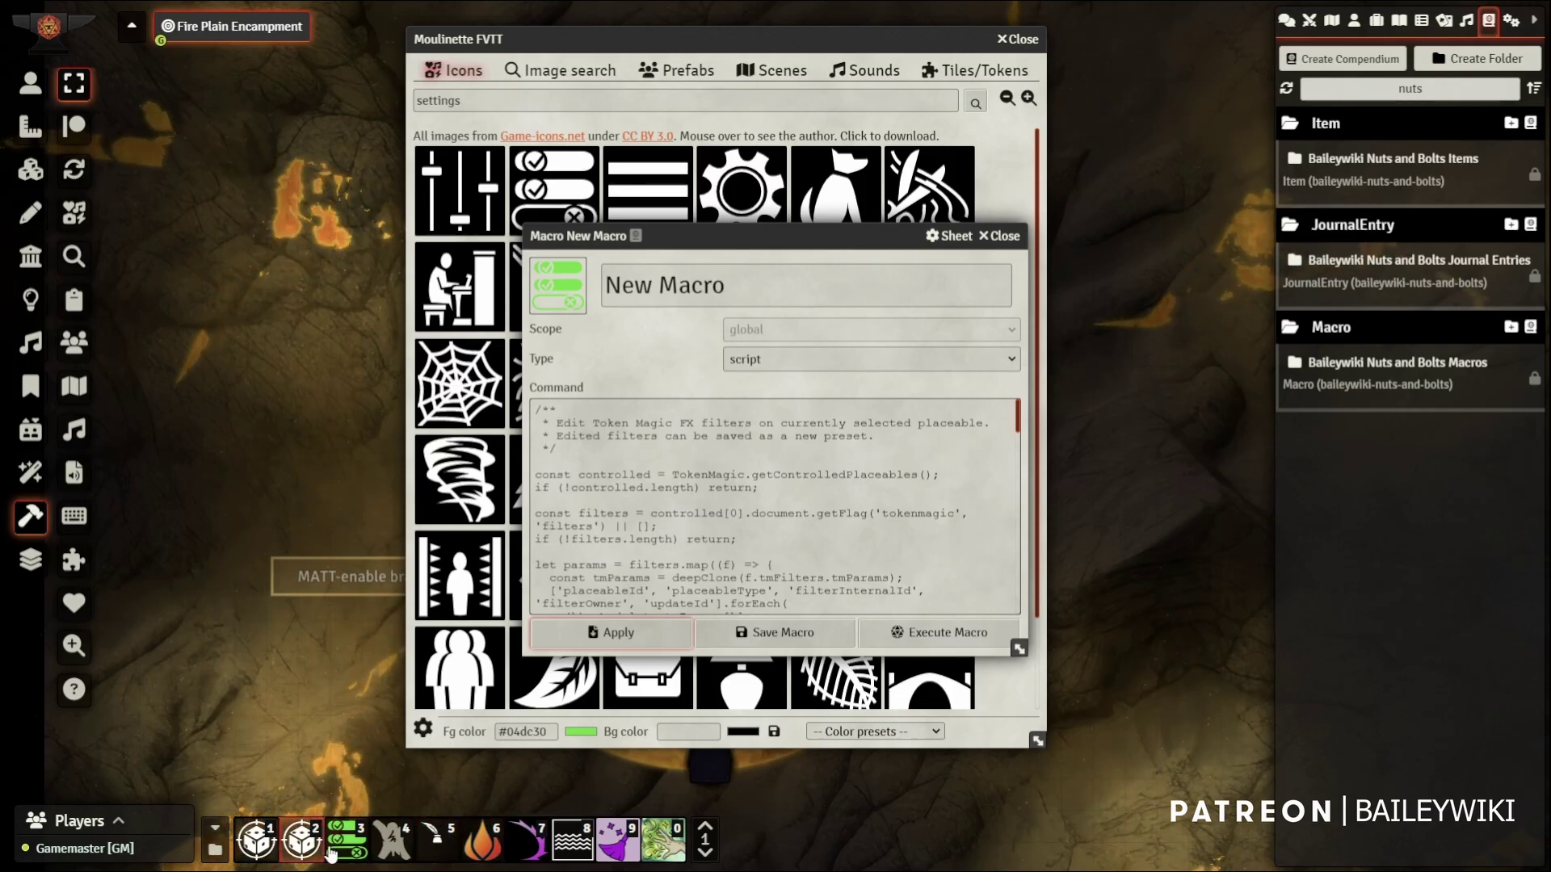
click(819, 635)
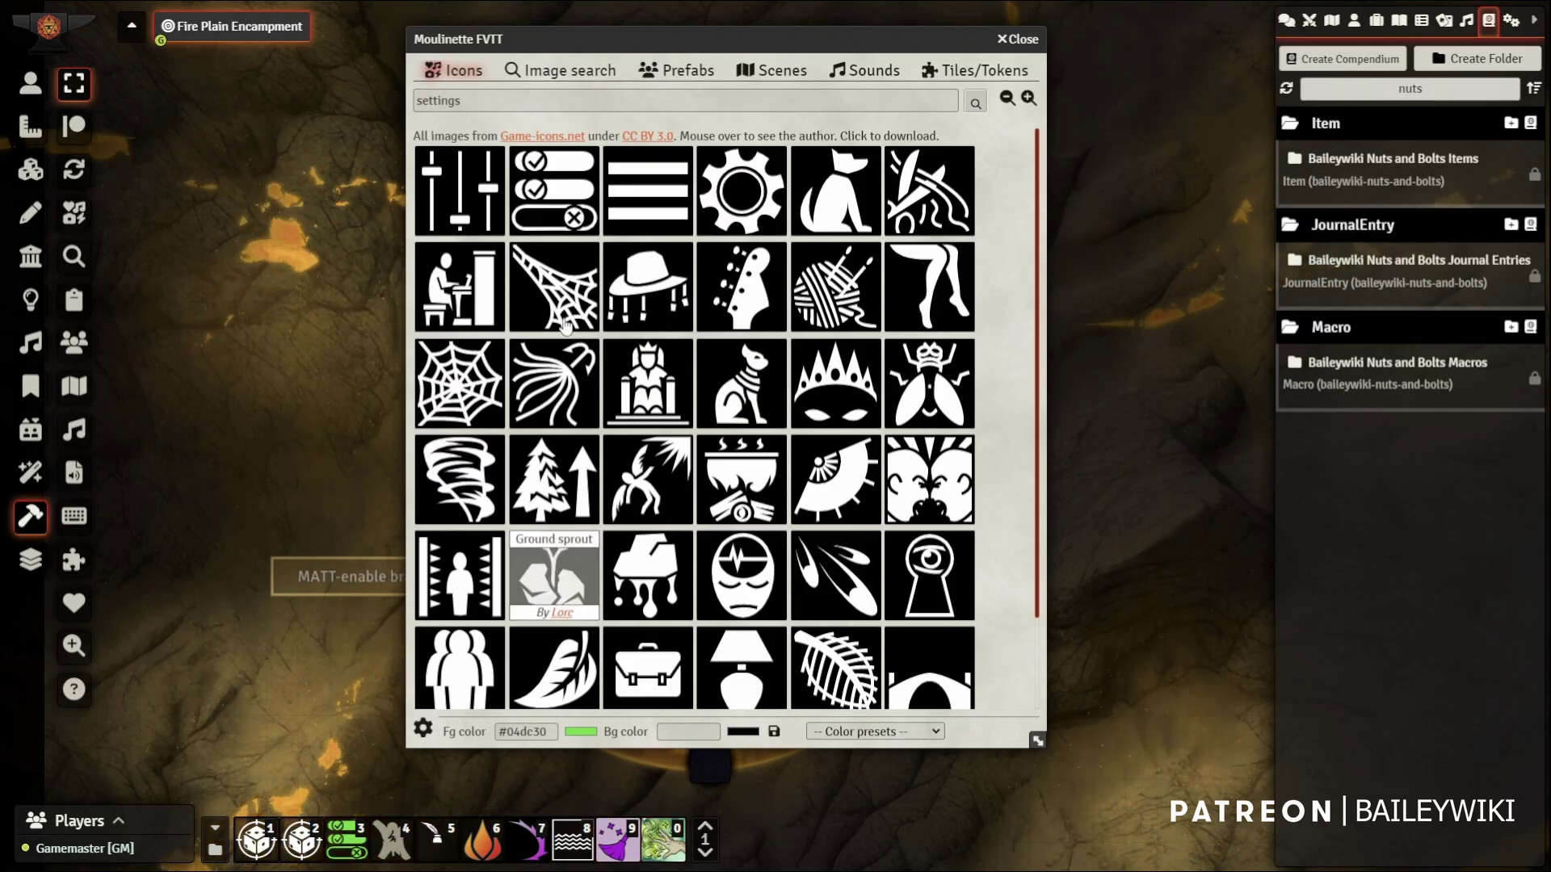
Switch Moulinette to image search and look through the sources offered in its creator list
click(572, 72)
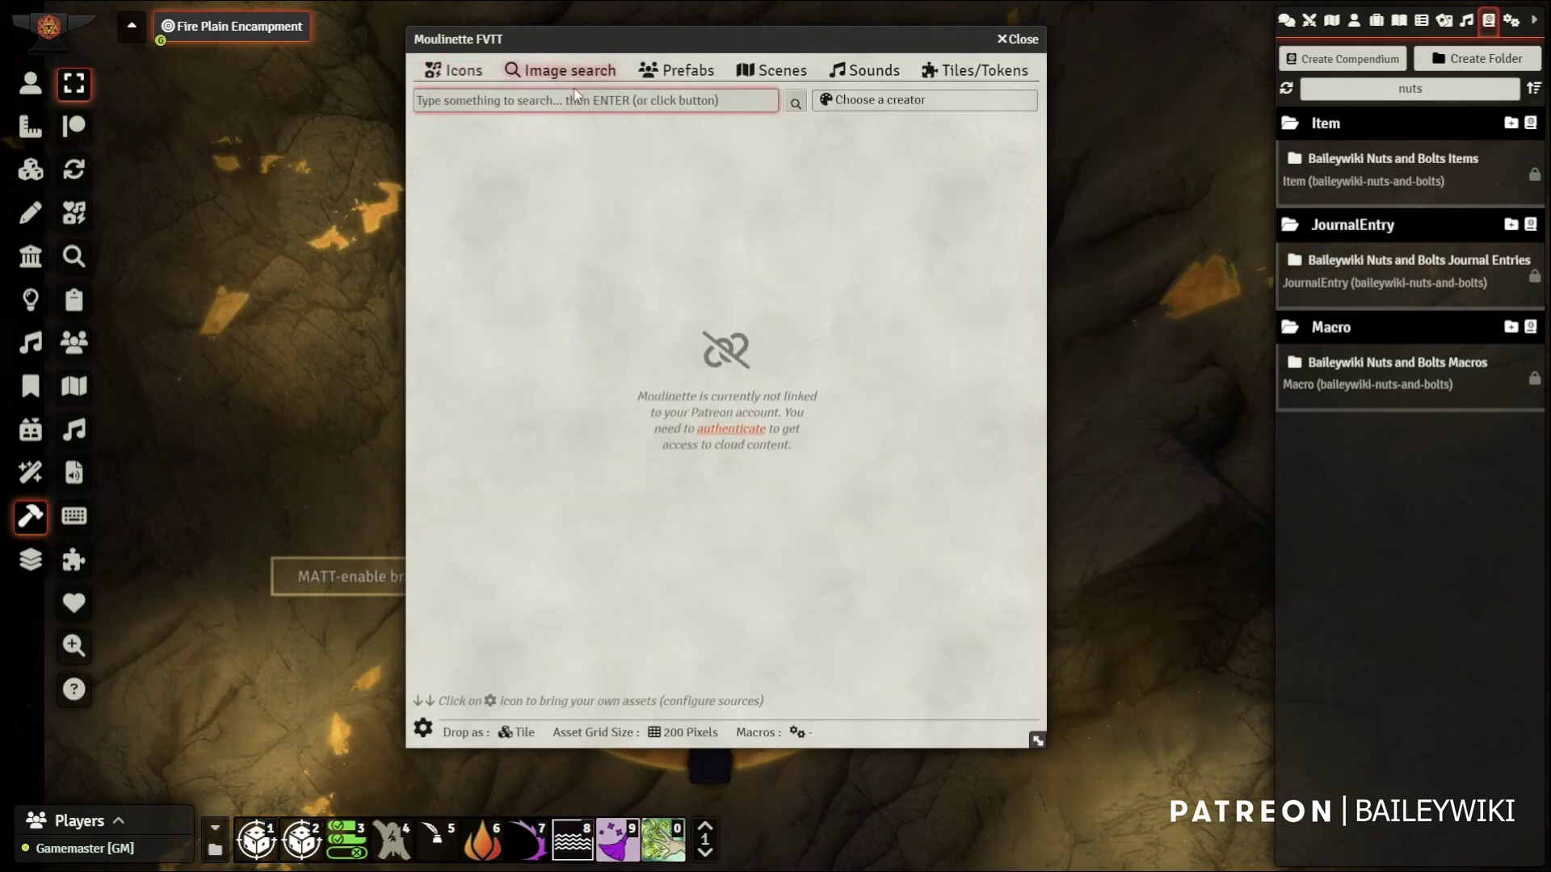
click(818, 105)
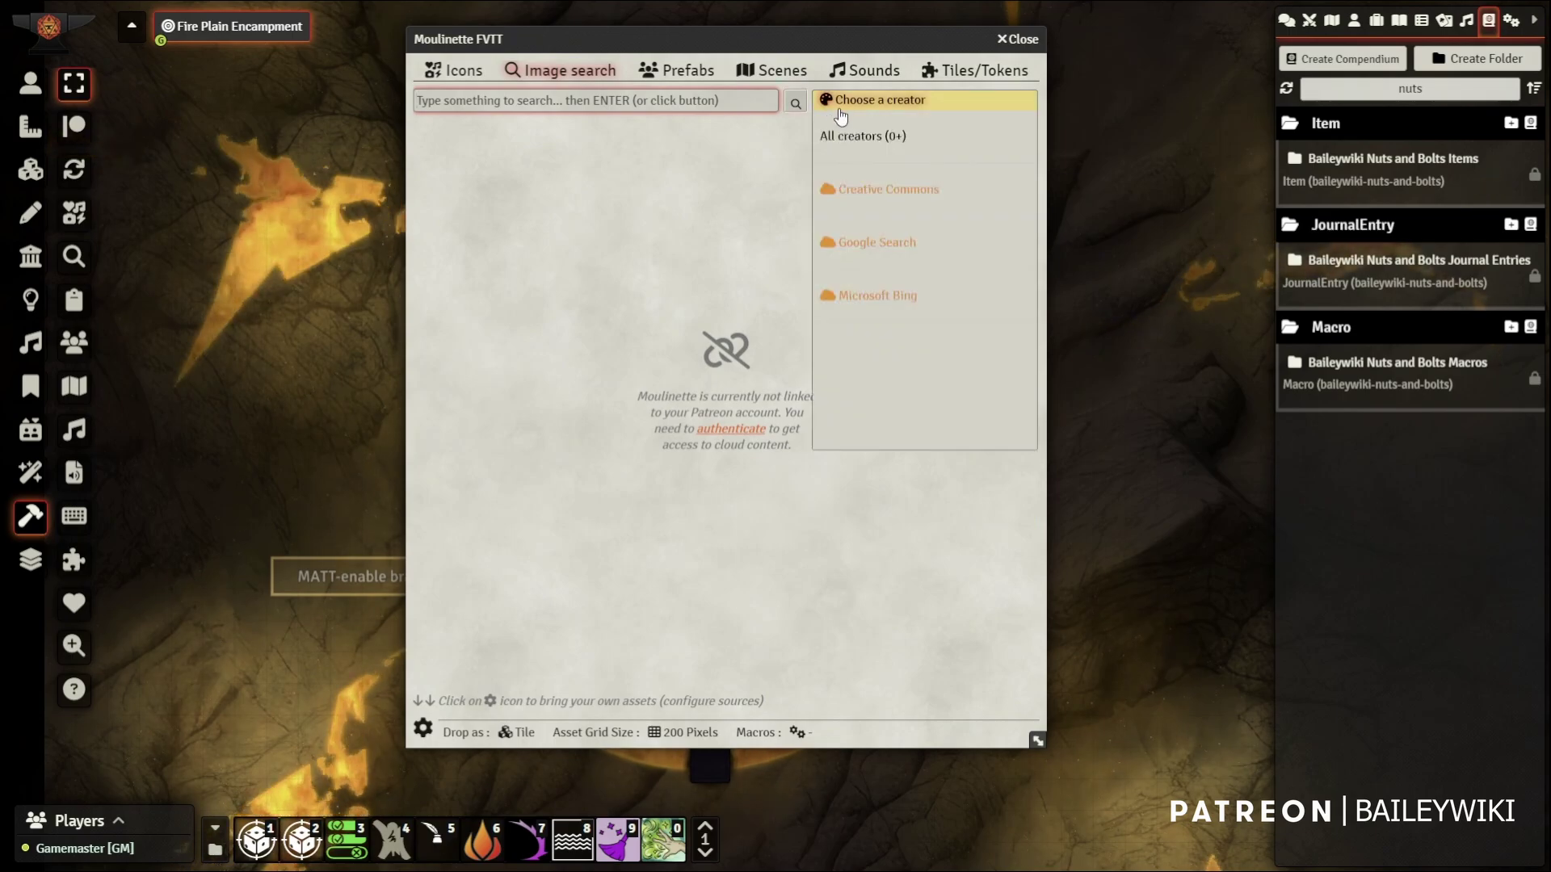
scroll(872, 190, up, 1)
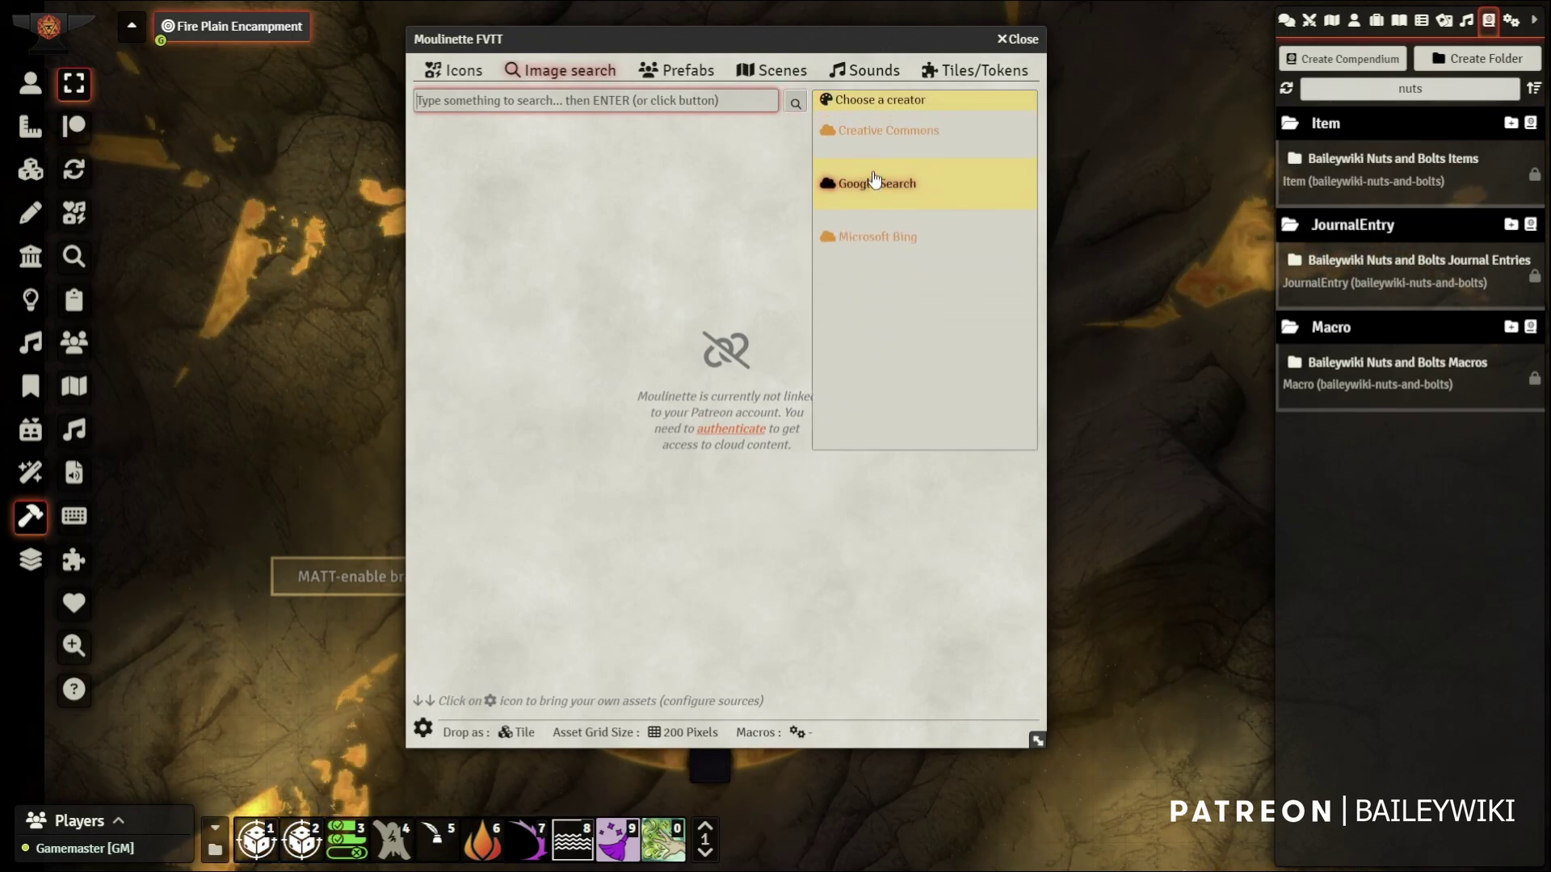
scroll(872, 190, down, 1)
scroll(879, 182, up, 1)
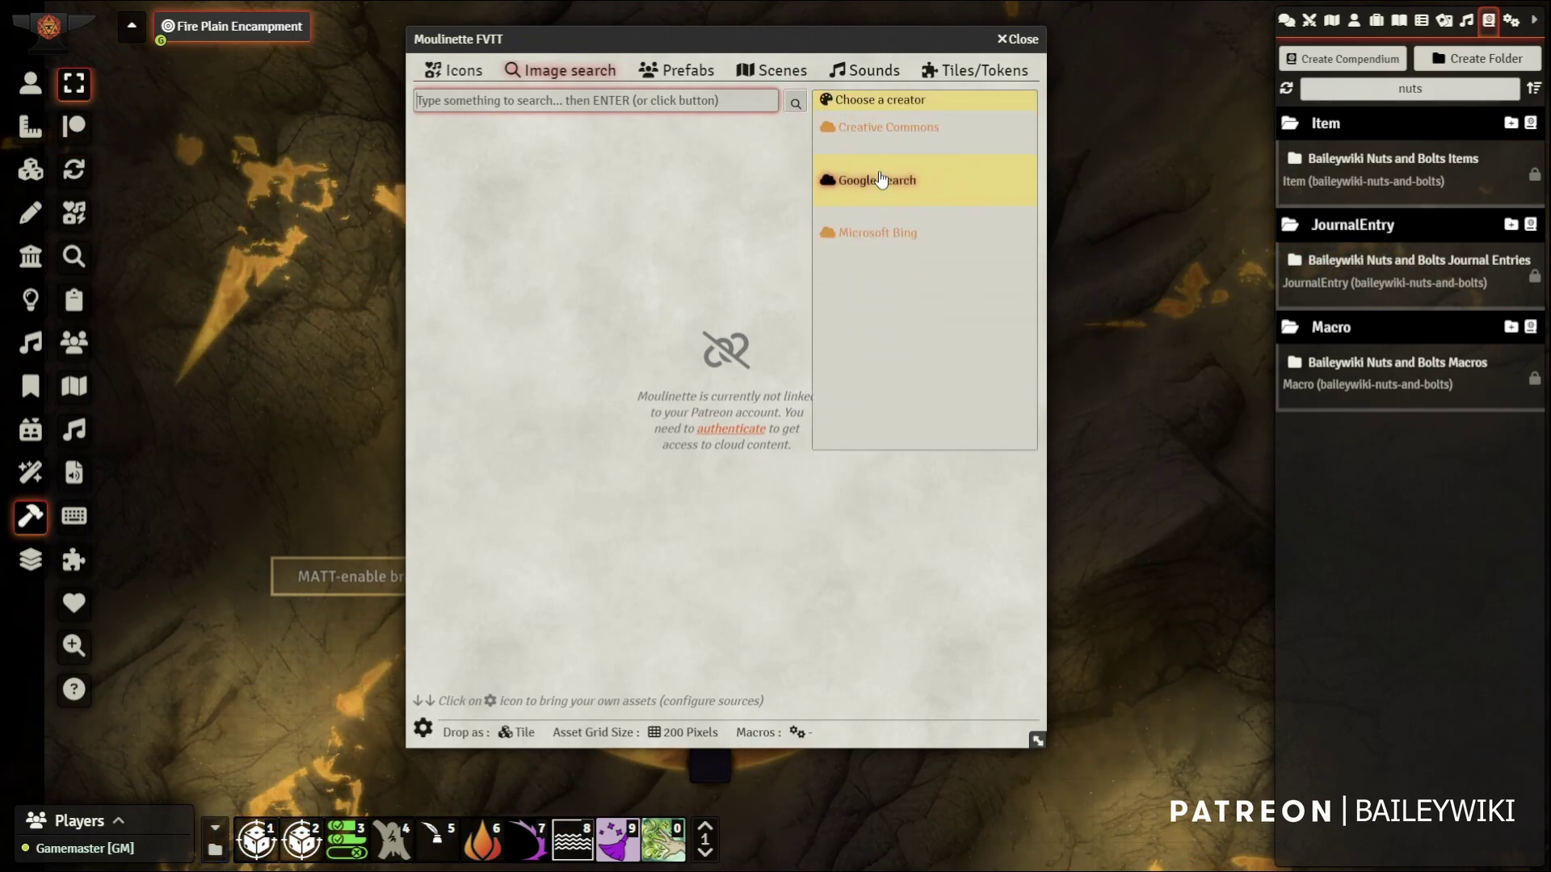
click(691, 130)
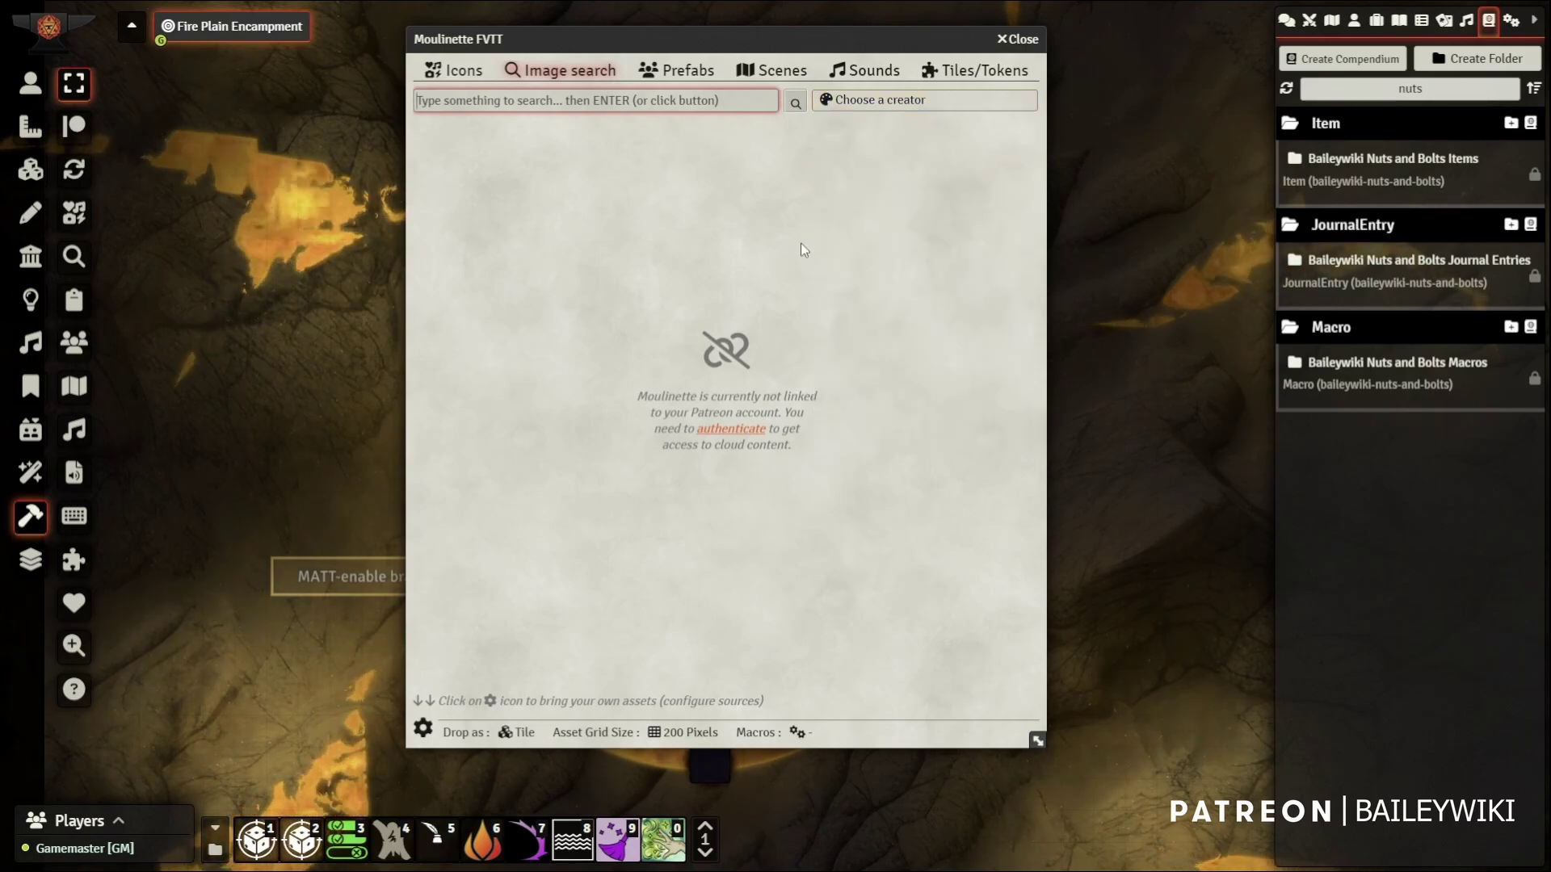
Browse Moulinette's prefabs and filter them to those by the creator Baileywiki
click(689, 74)
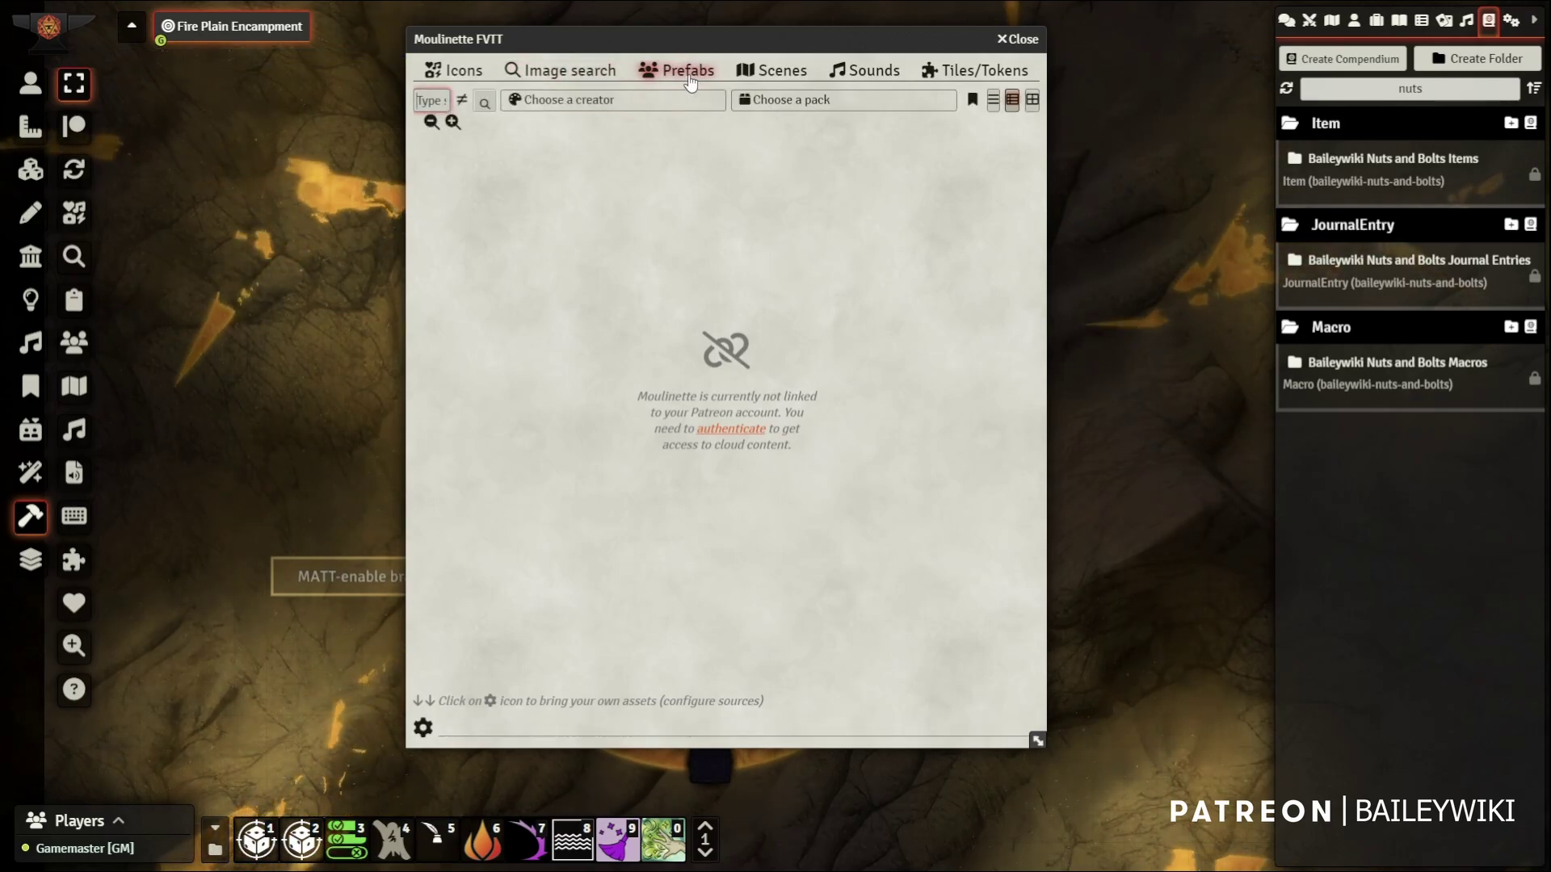
click(685, 103)
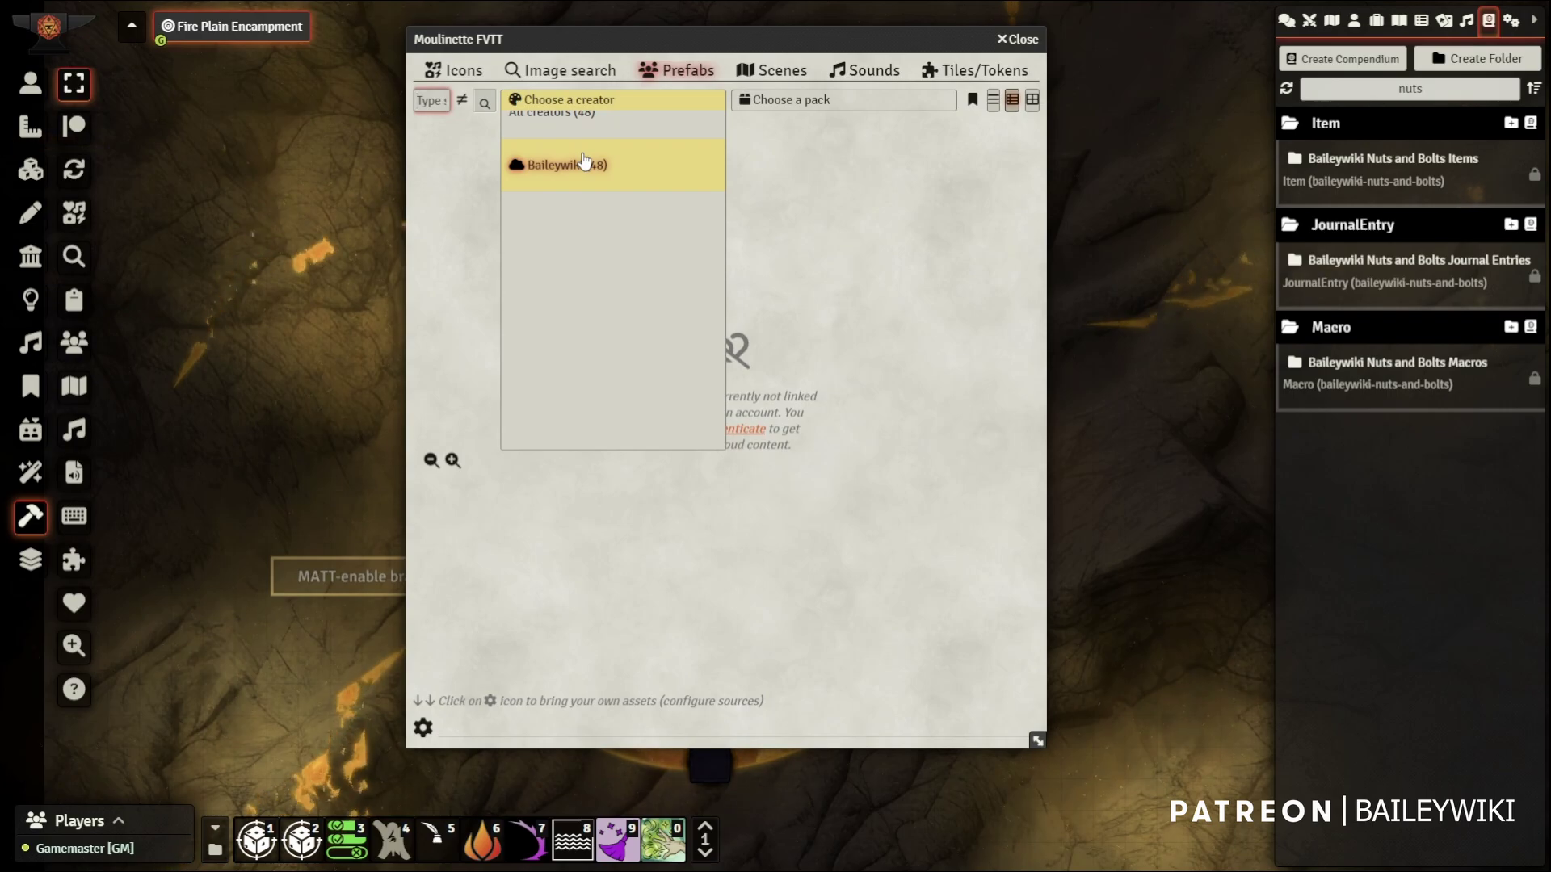
scroll(583, 150, up, 1)
click(583, 145)
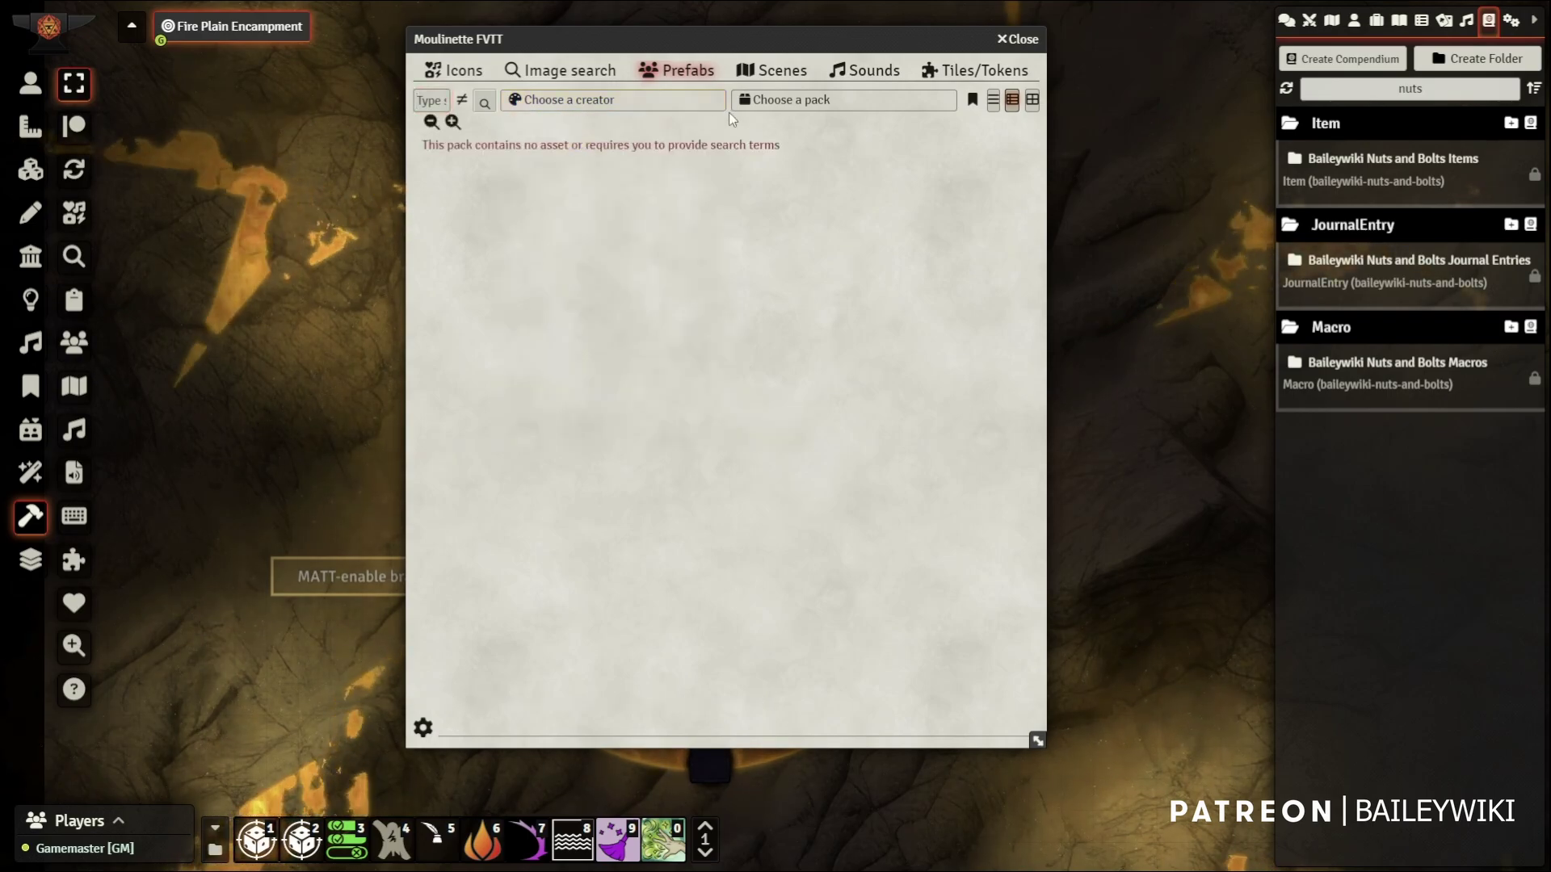
click(706, 112)
click(871, 166)
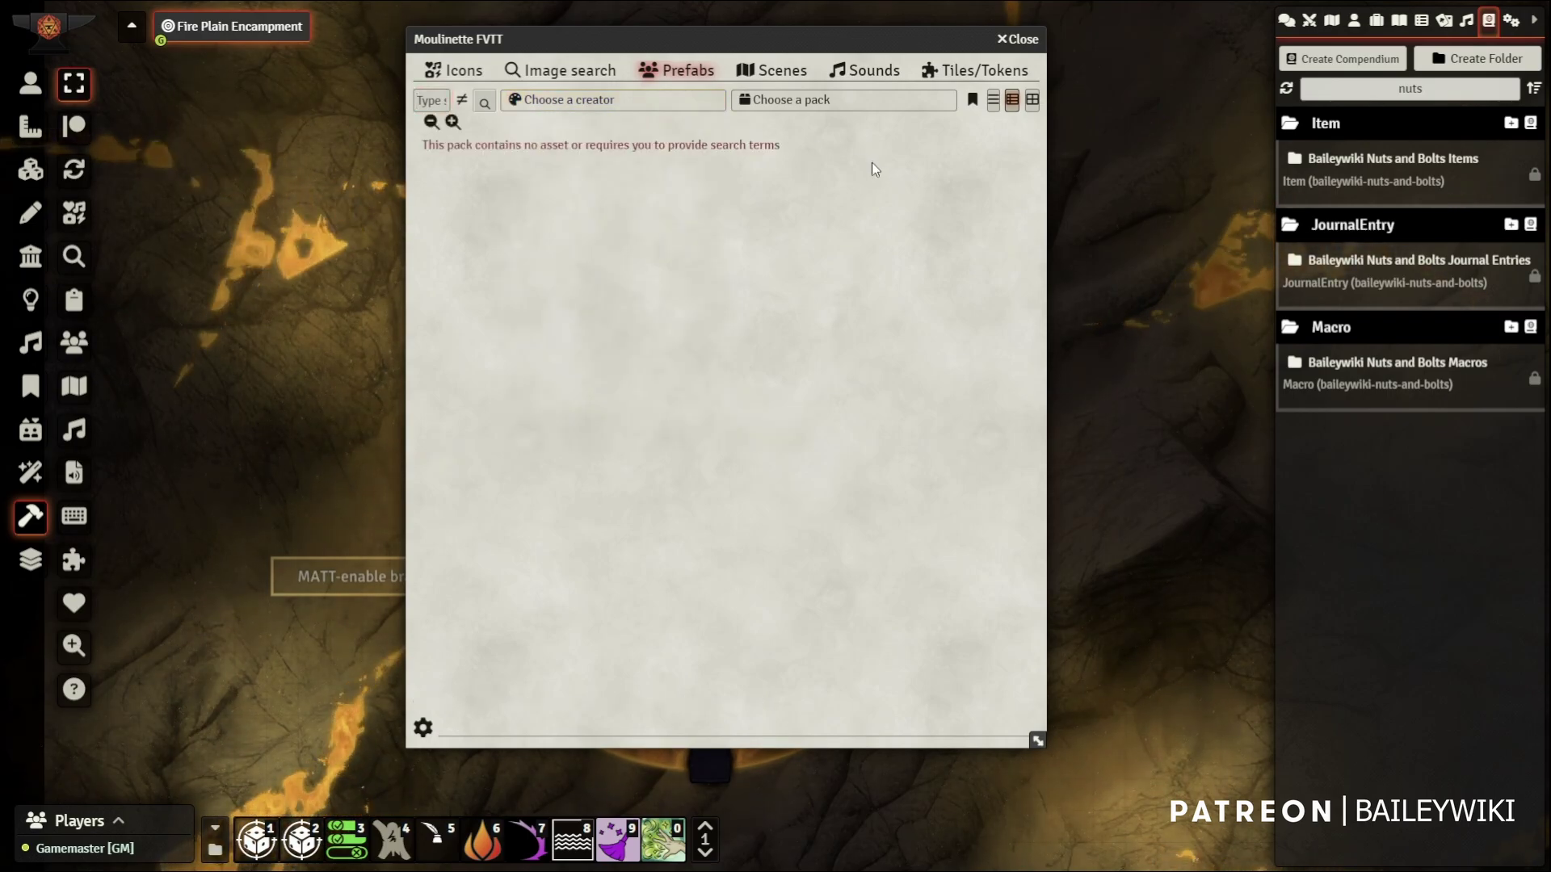
click(665, 107)
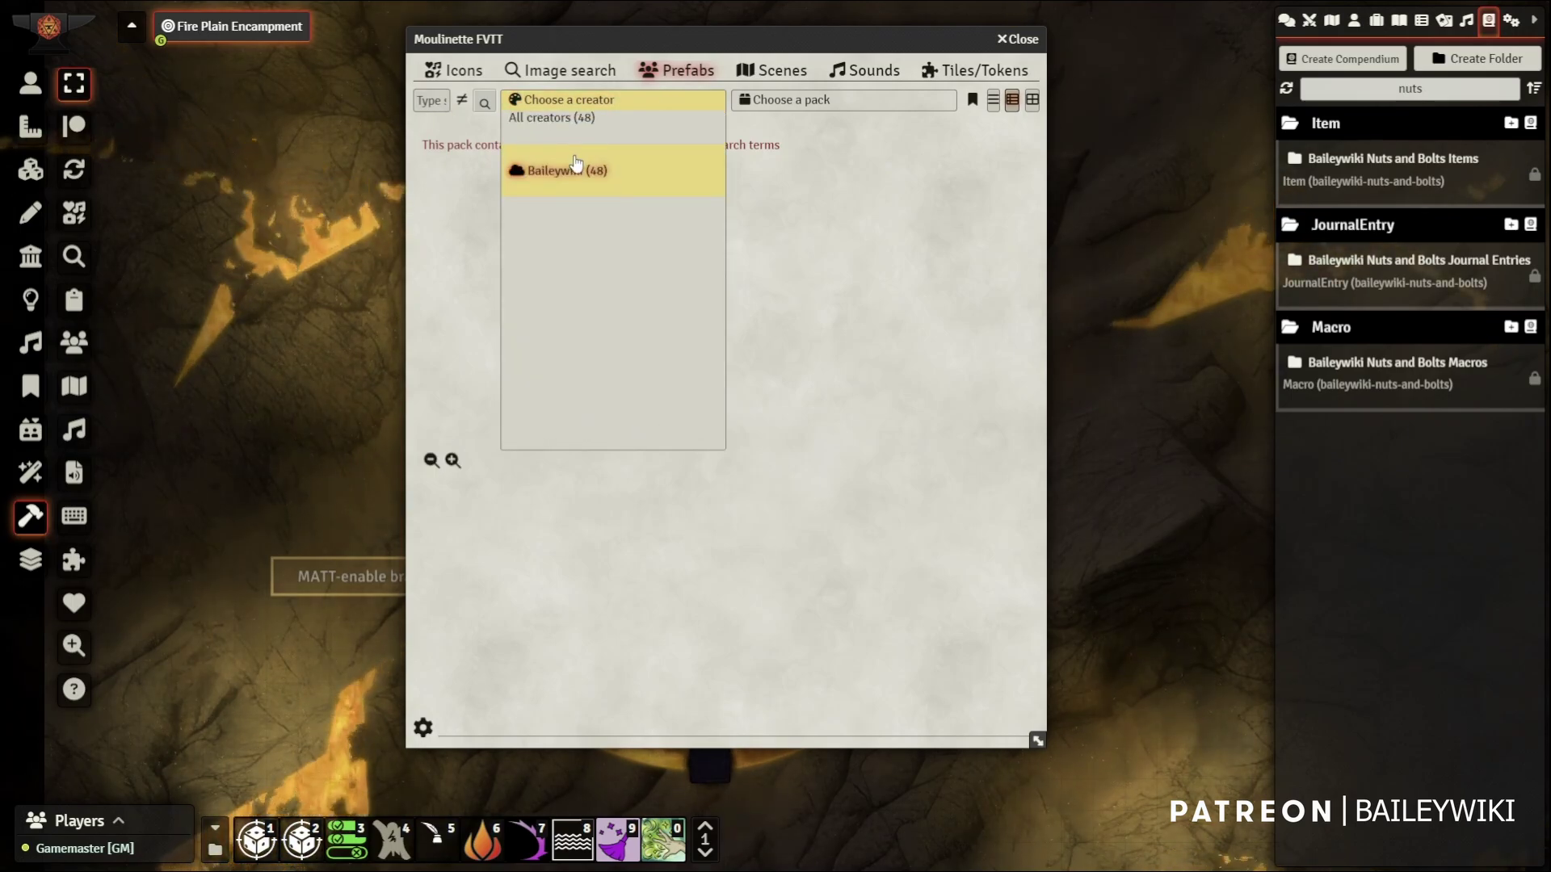
click(576, 166)
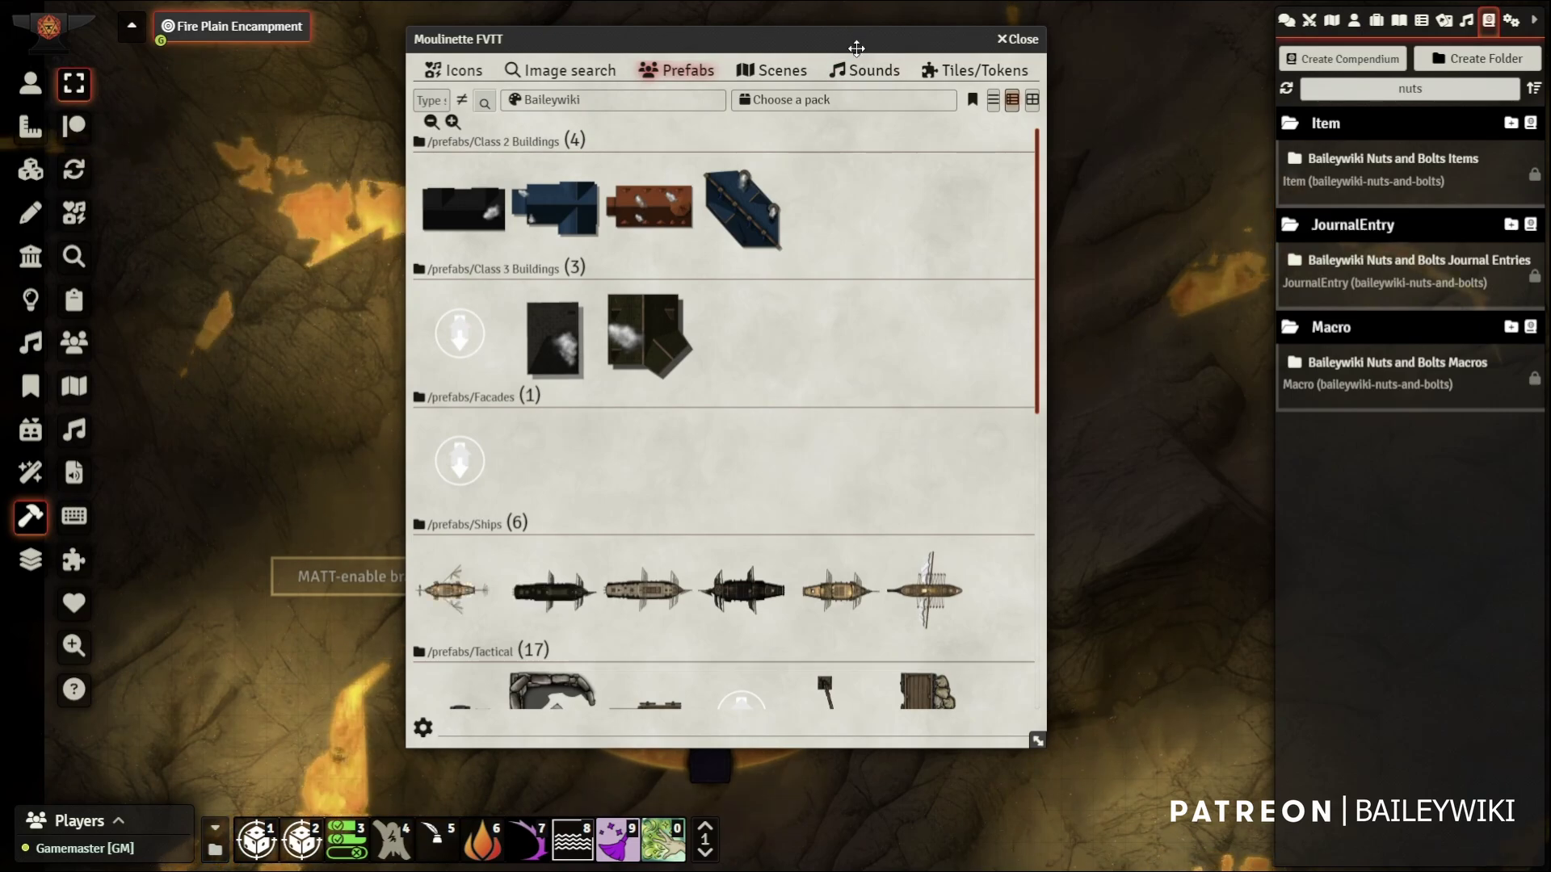
Place the angular blue-roofed prefab from Class 2 Buildings on the scene beside the encampment, and close the Moulinette browser
drag(856, 48, 542, 60)
click(557, 111)
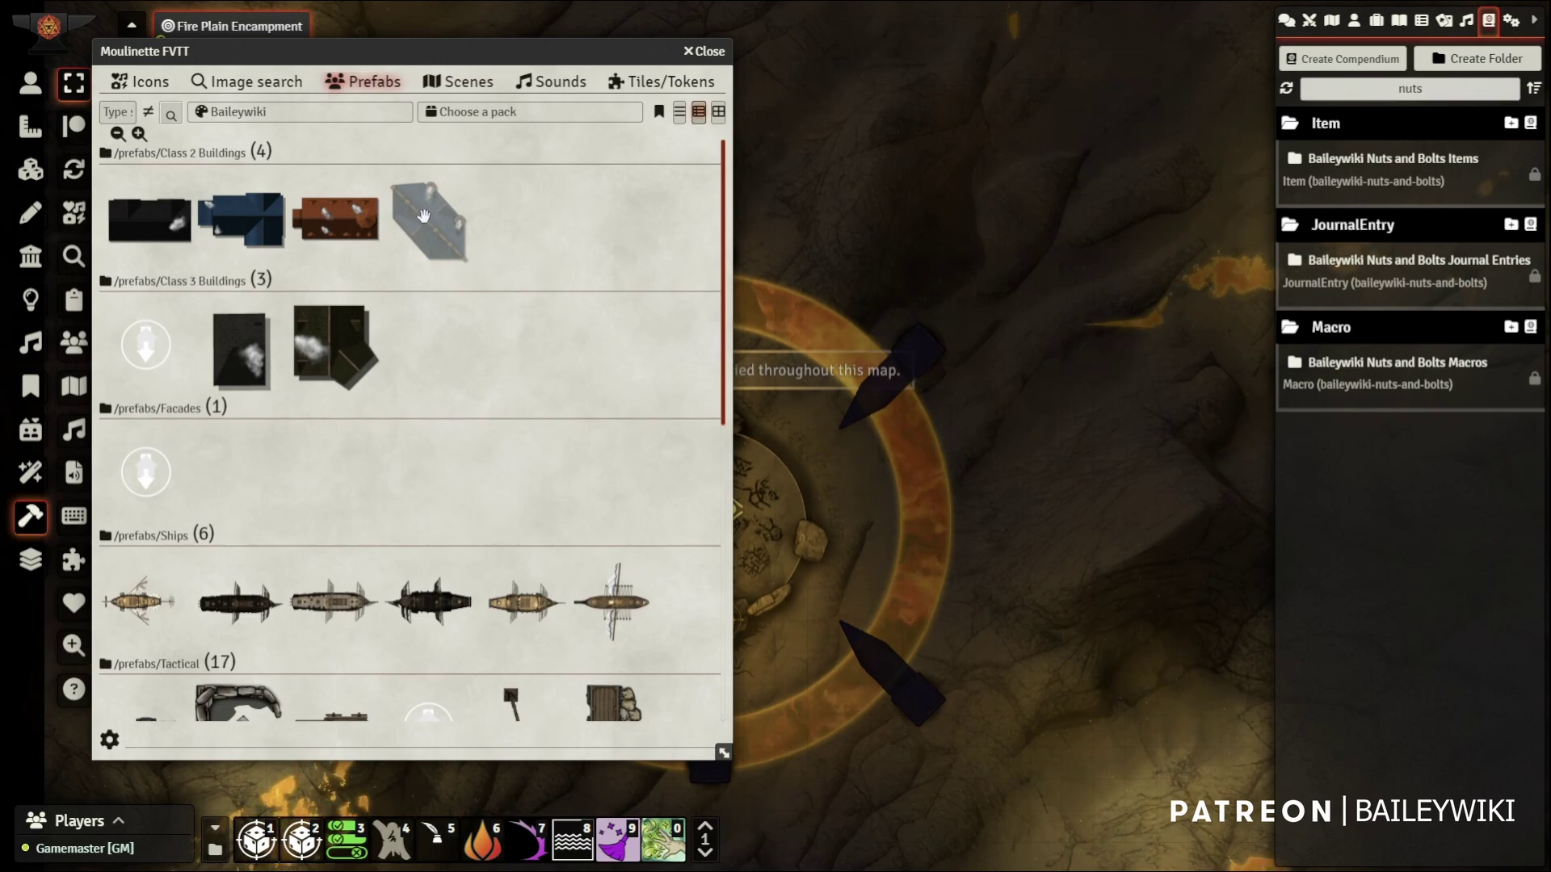
drag(423, 216, 1026, 166)
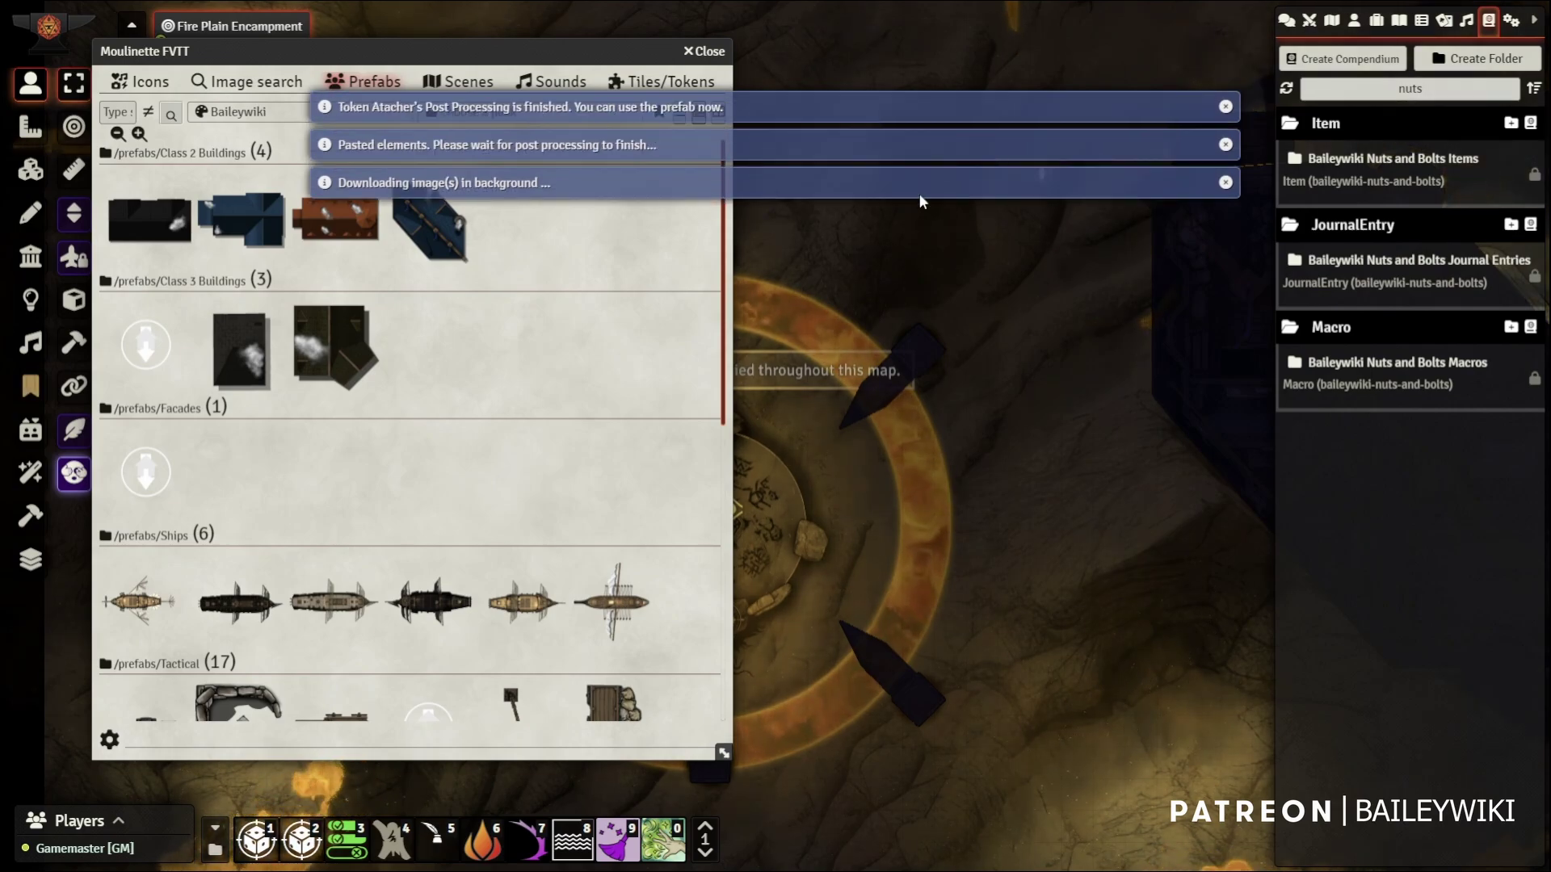
drag(1023, 344, 809, 291)
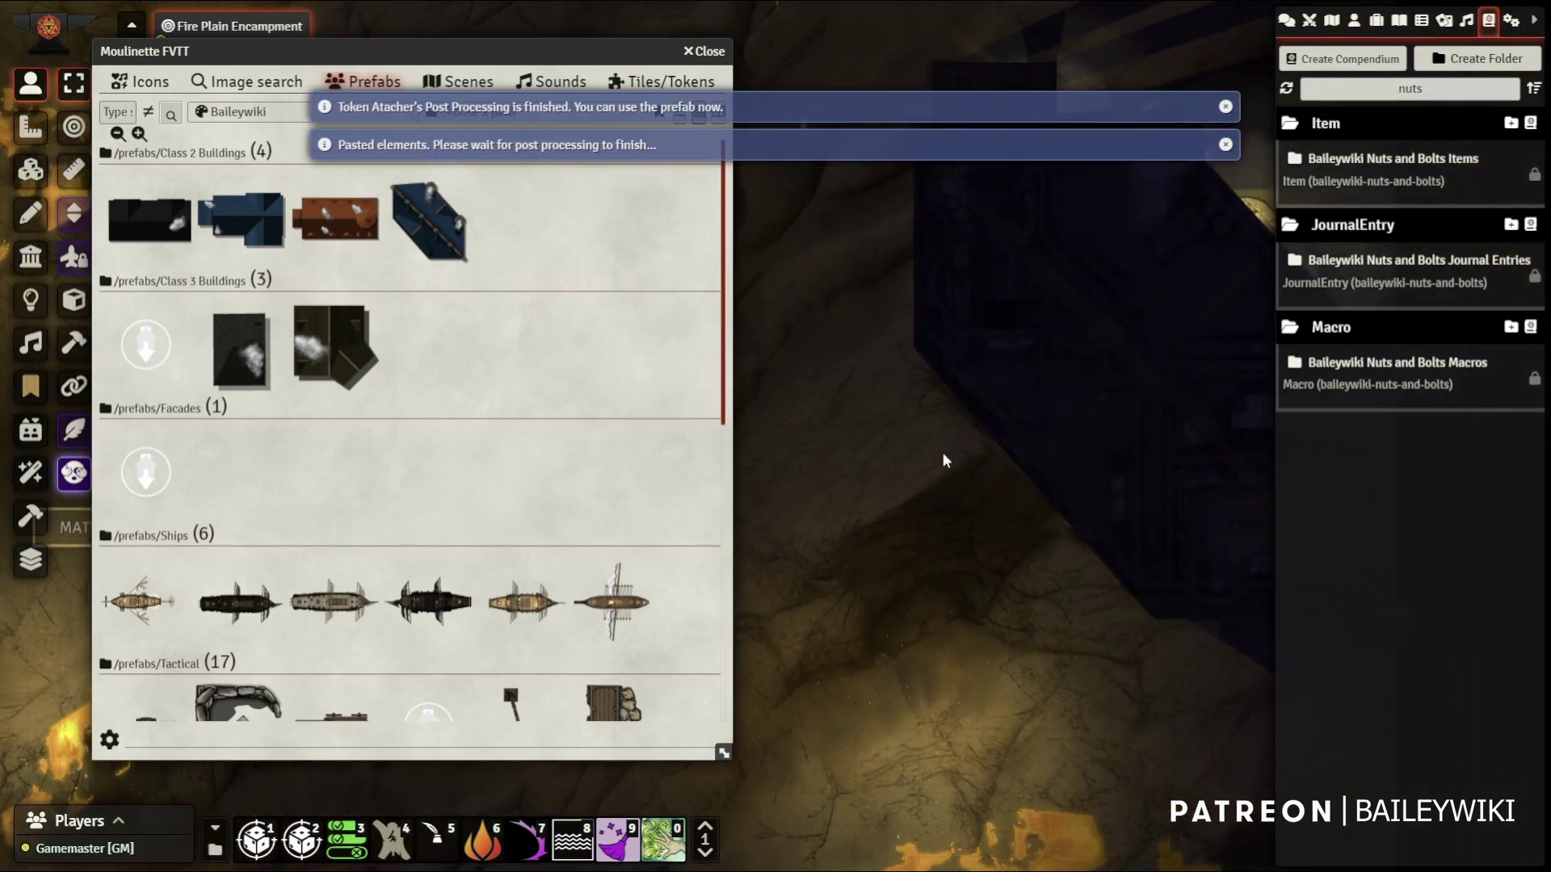
drag(942, 460, 812, 408)
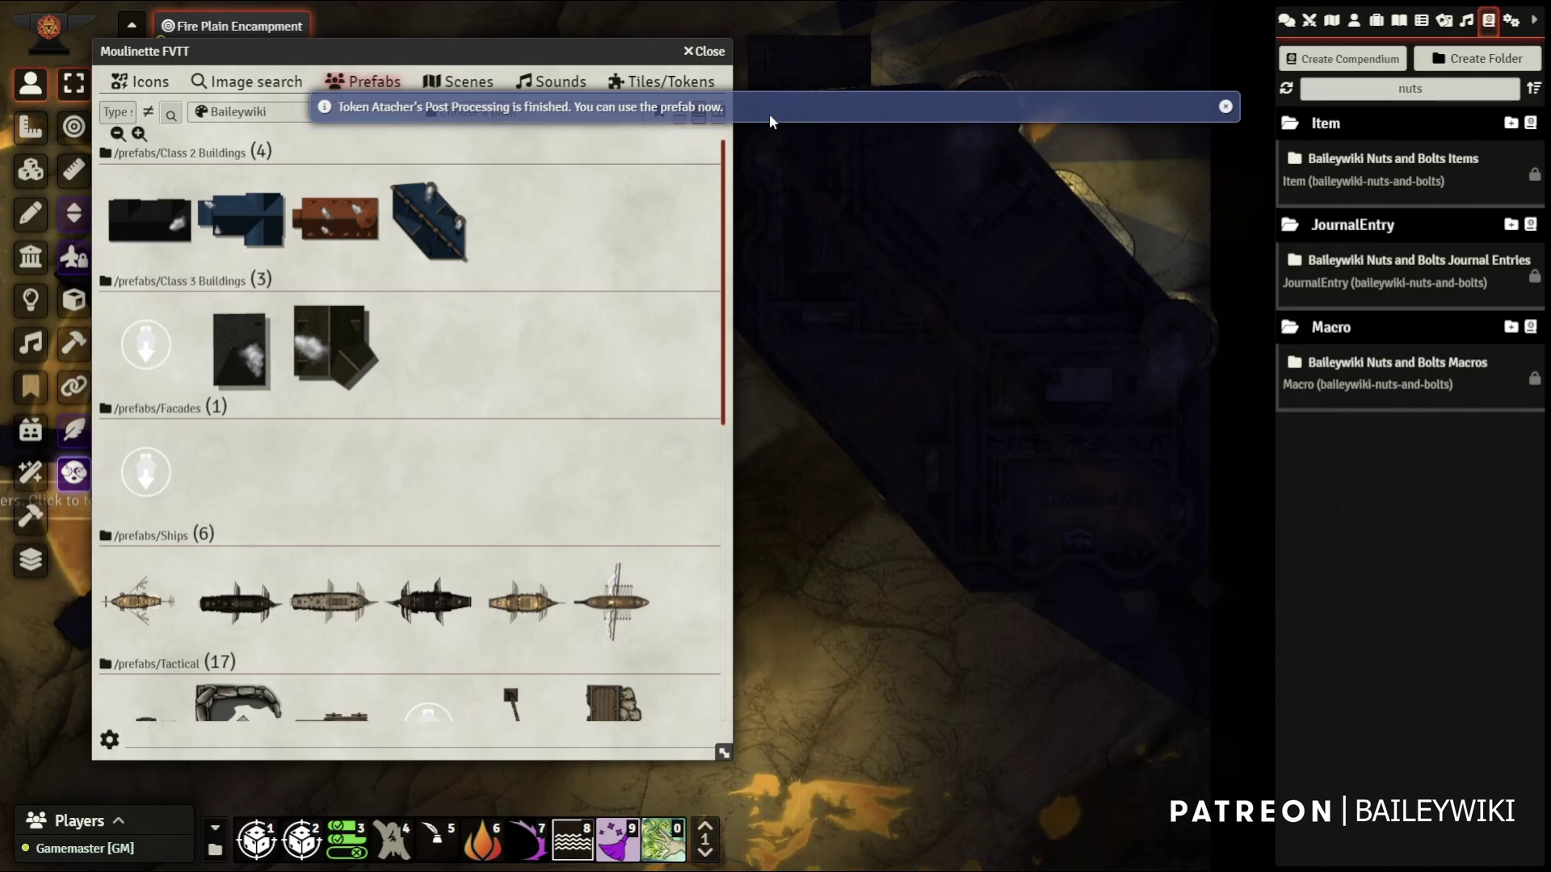
click(711, 51)
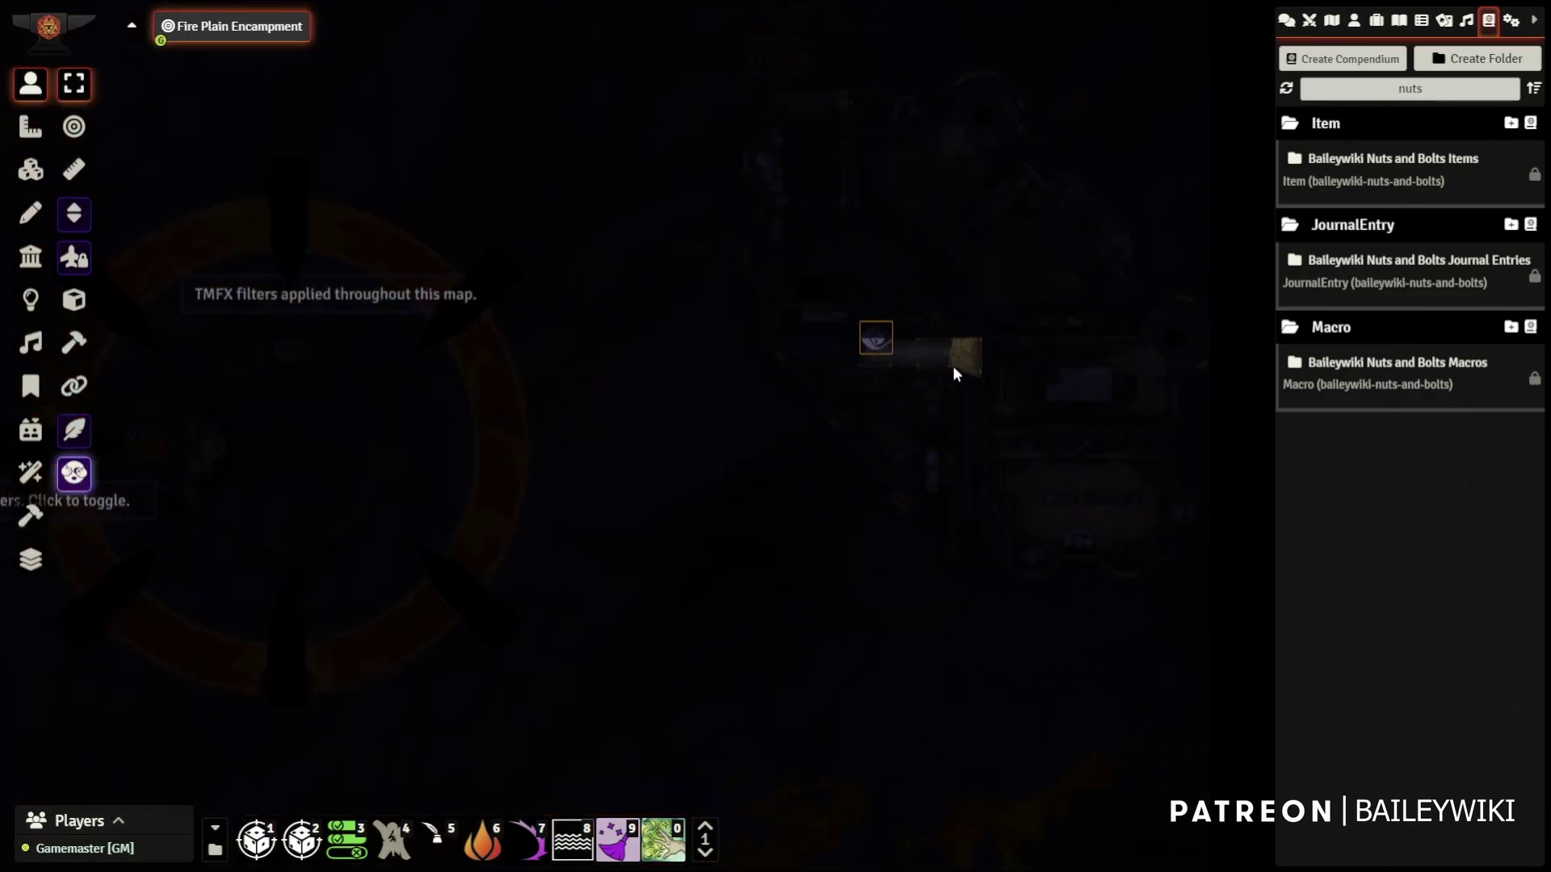
Move the token through the placed building, into the wood-floored room and back down the adjoining corridor
drag(916, 351, 949, 348)
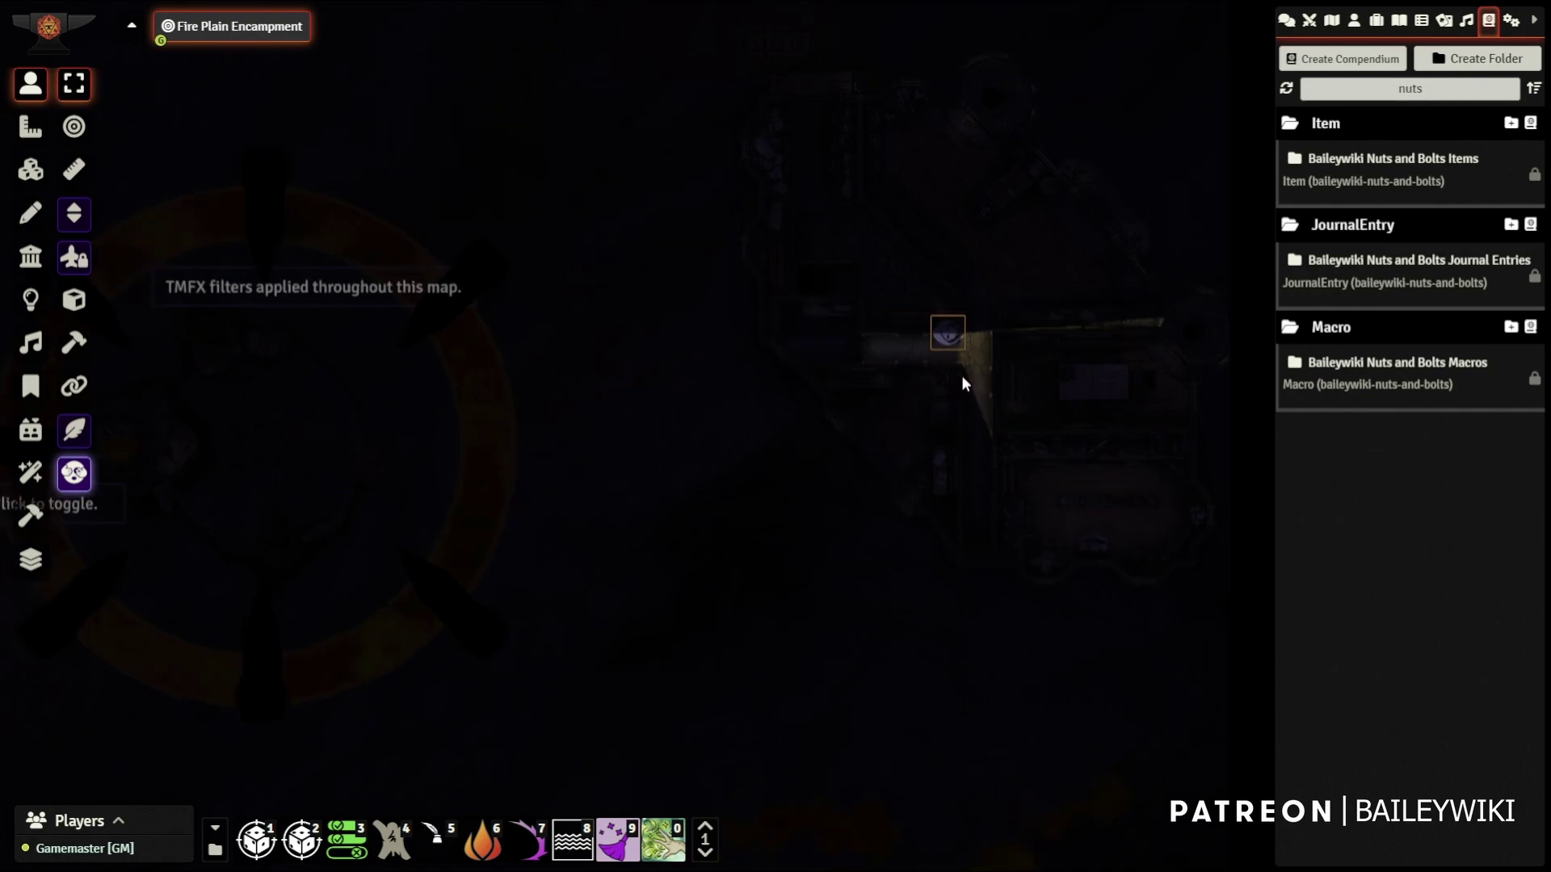
scroll(961, 374, up, 3)
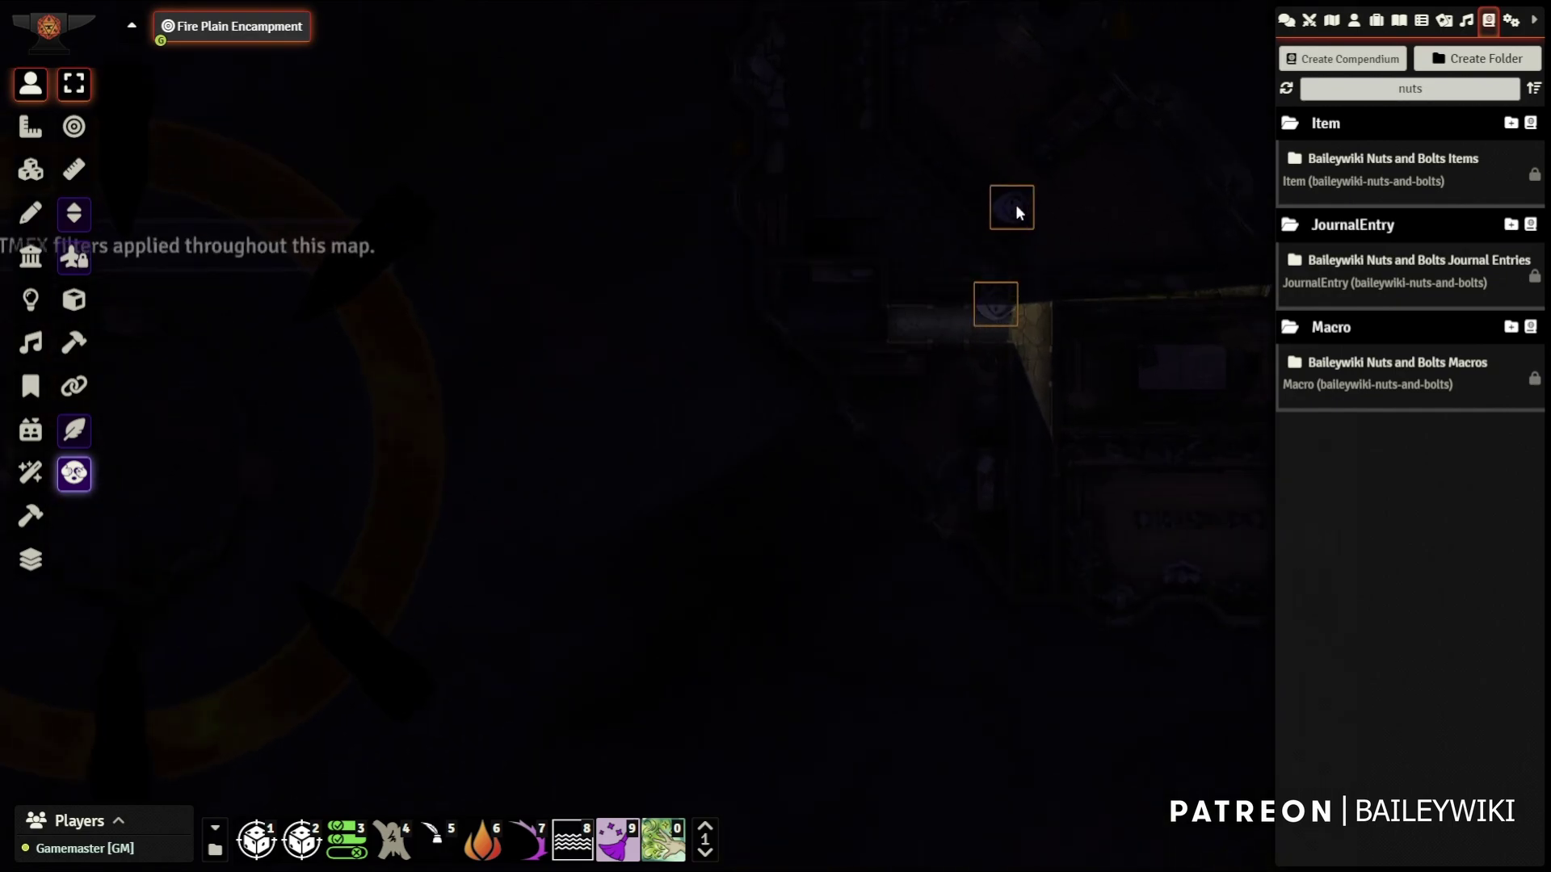
drag(1015, 211, 1086, 179)
drag(1020, 269, 808, 255)
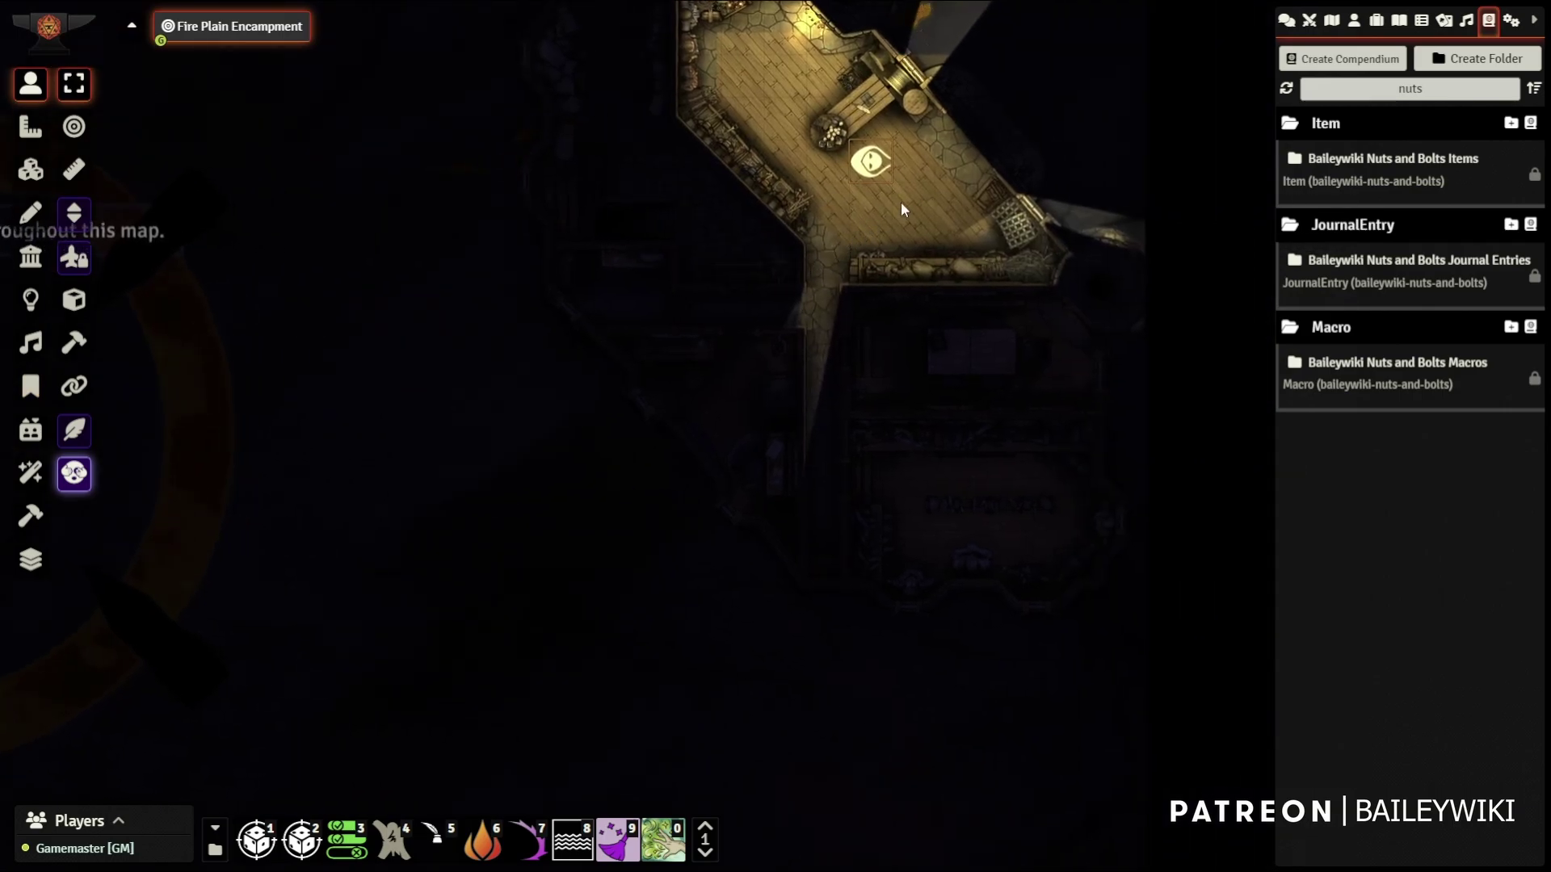
scroll(888, 182, down, 2)
drag(855, 190, 819, 297)
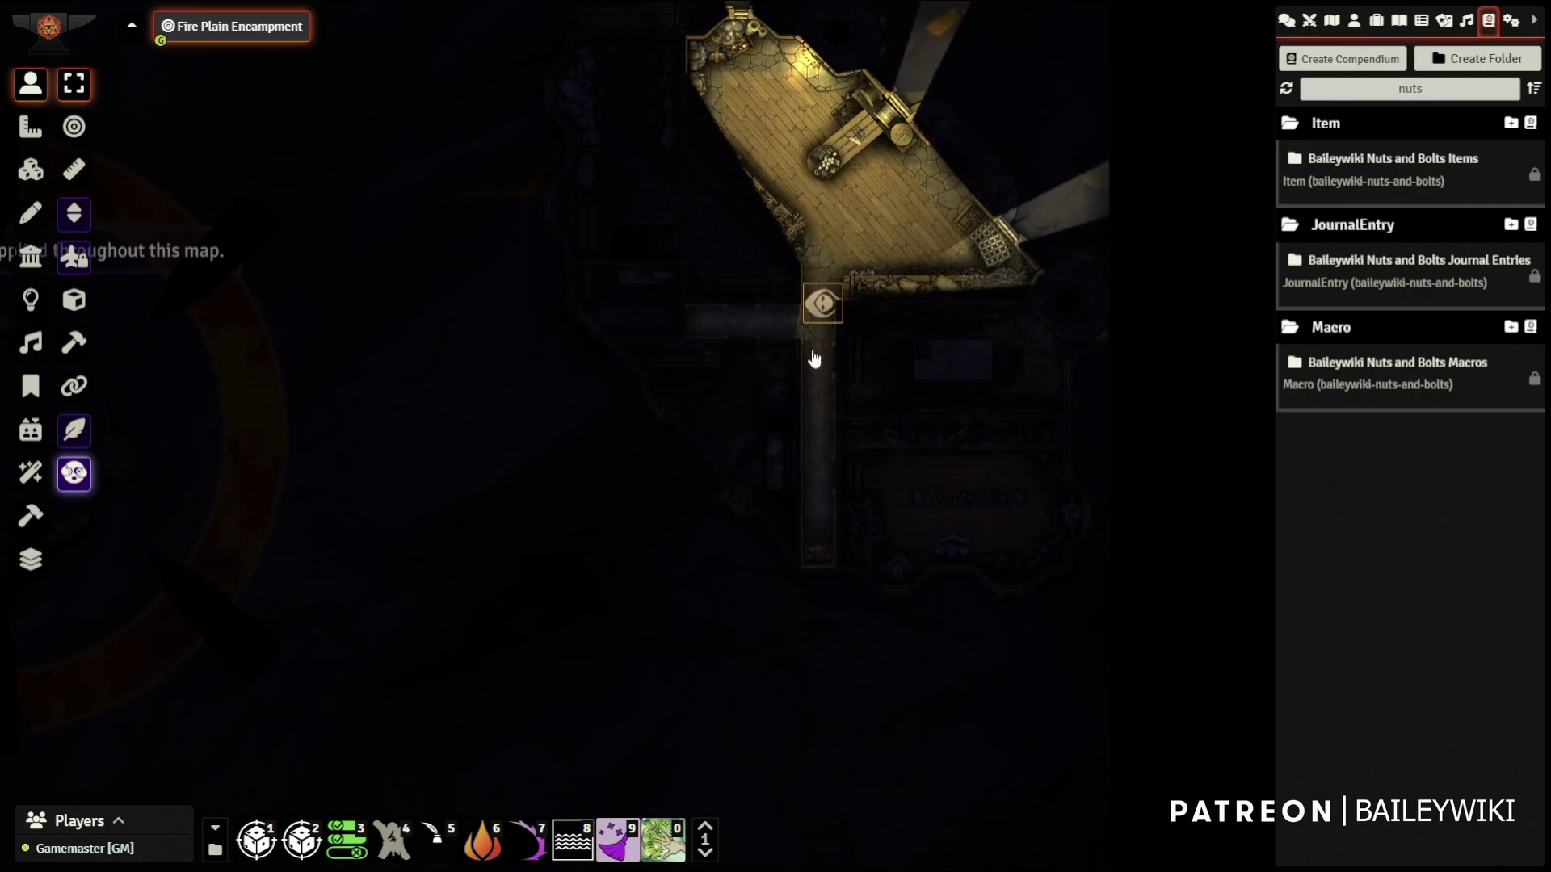
key(Down)
key(Down)
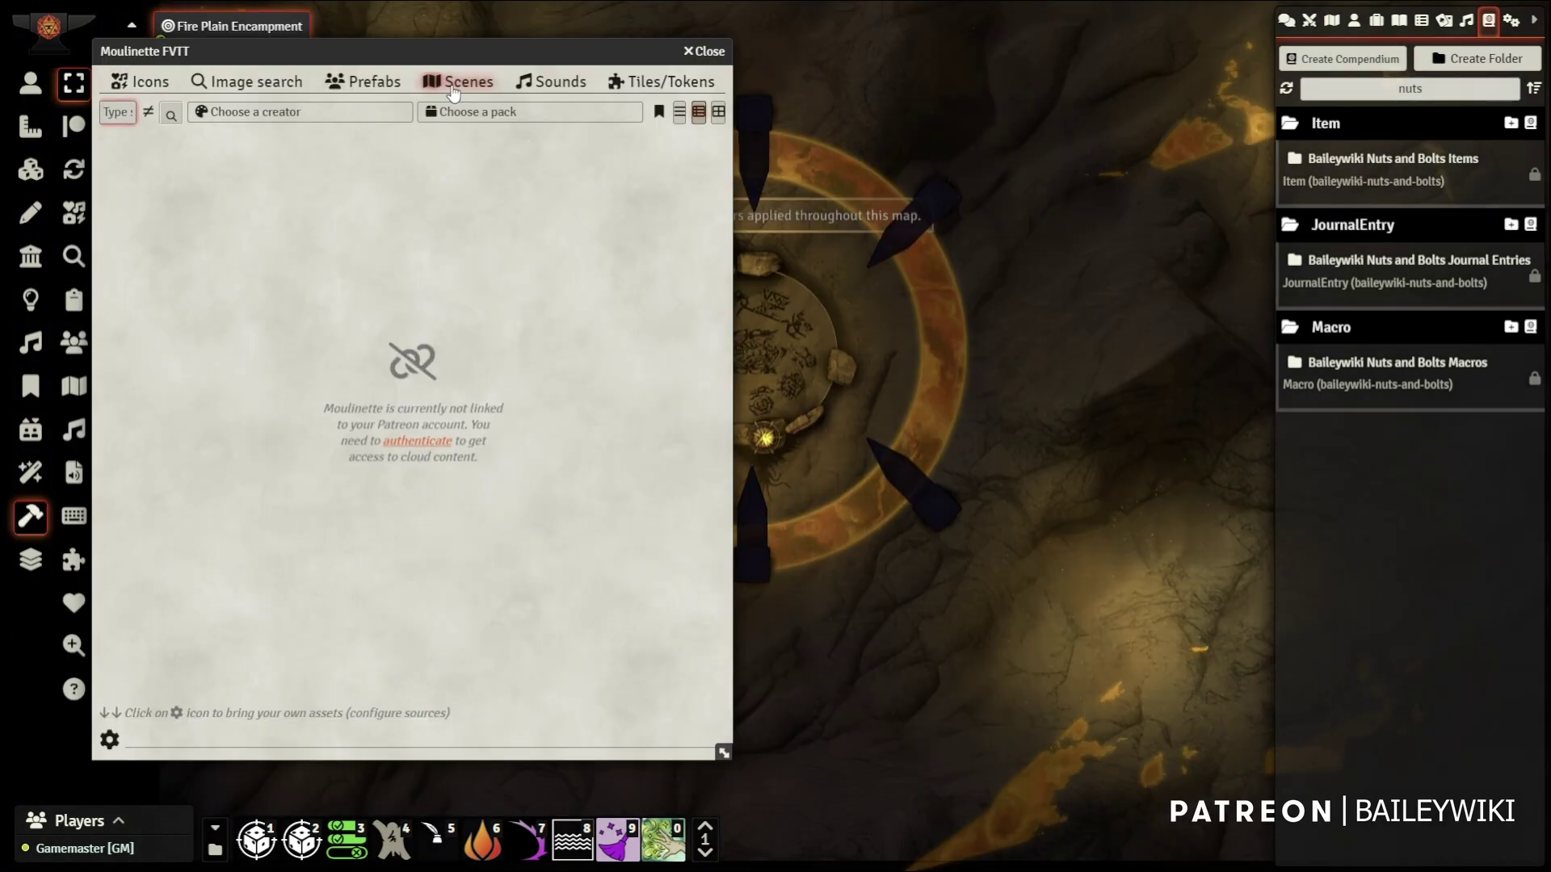
Look through the creators offered for Moulinette's scenes, from Baileywiki to Tom Cartos and Unknown, without choosing one
click(457, 112)
click(364, 113)
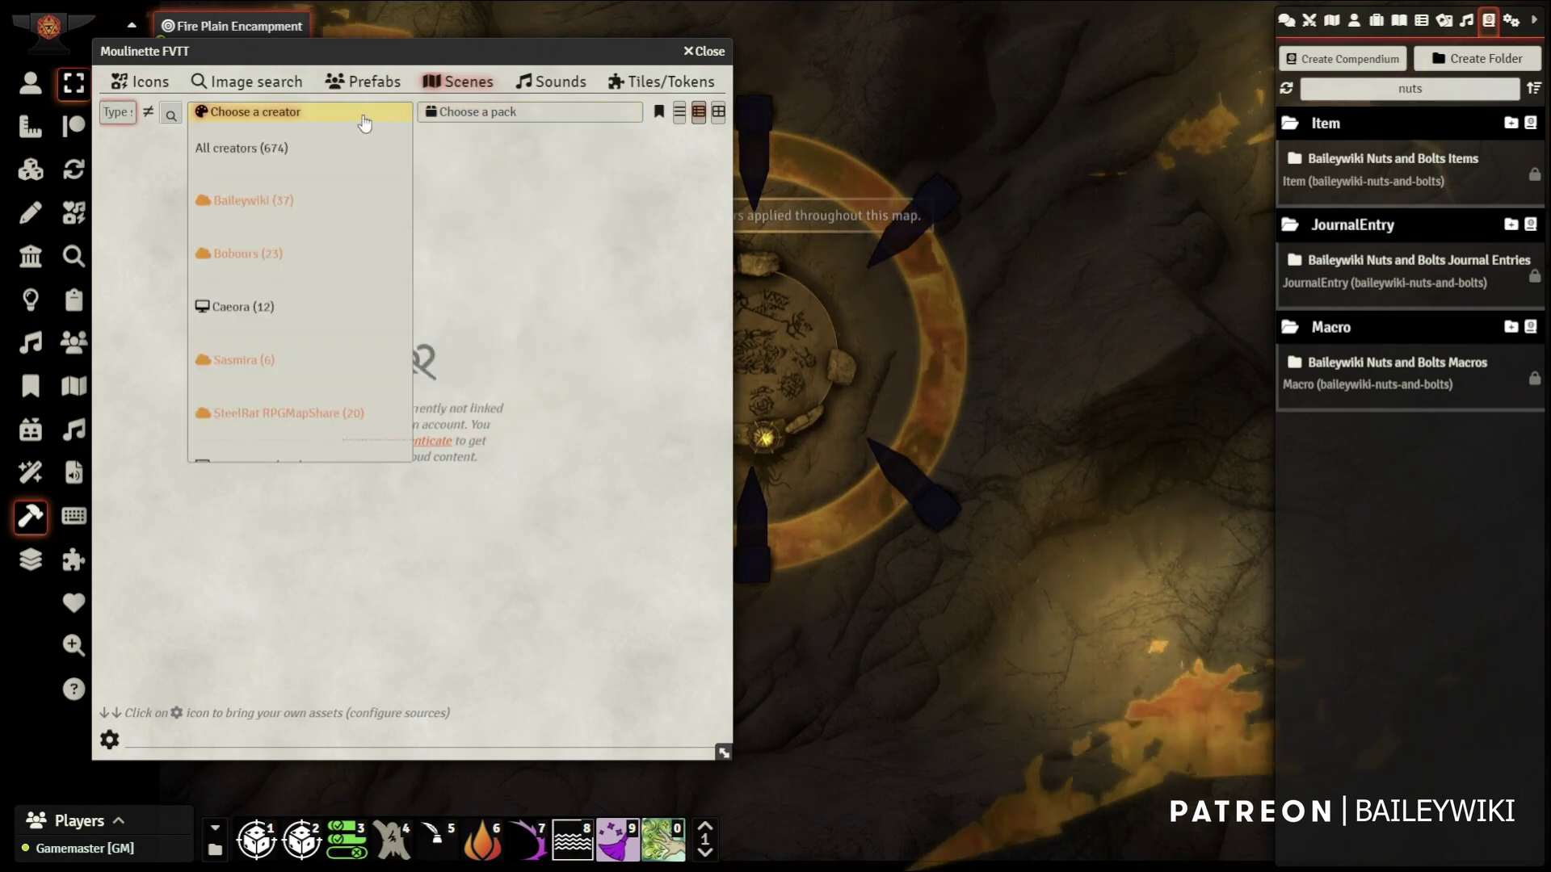
click(357, 116)
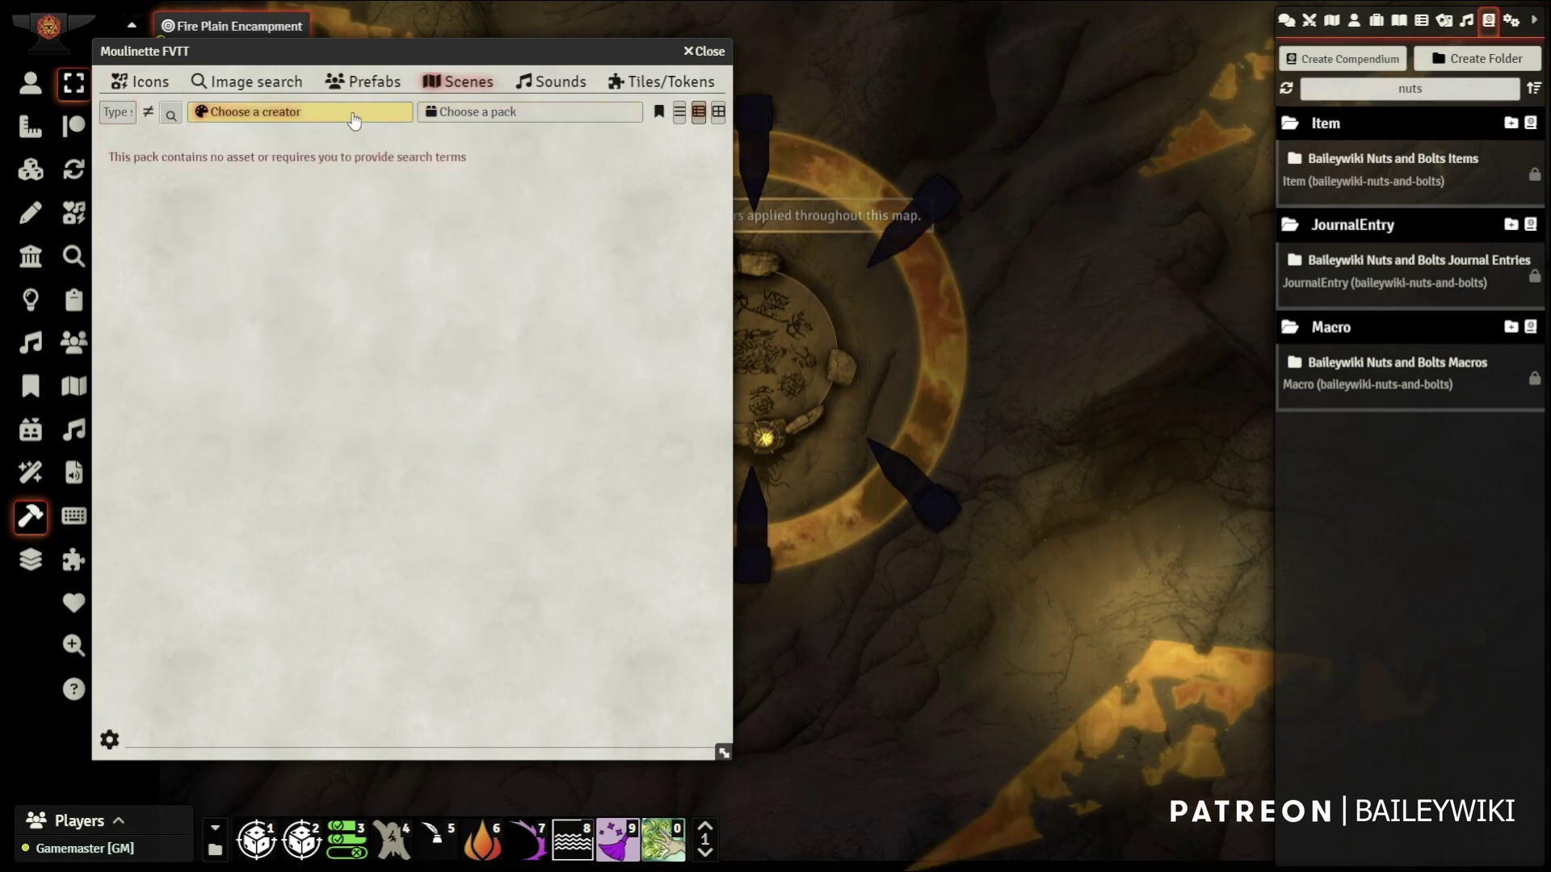
click(354, 118)
scroll(253, 217, down, 2)
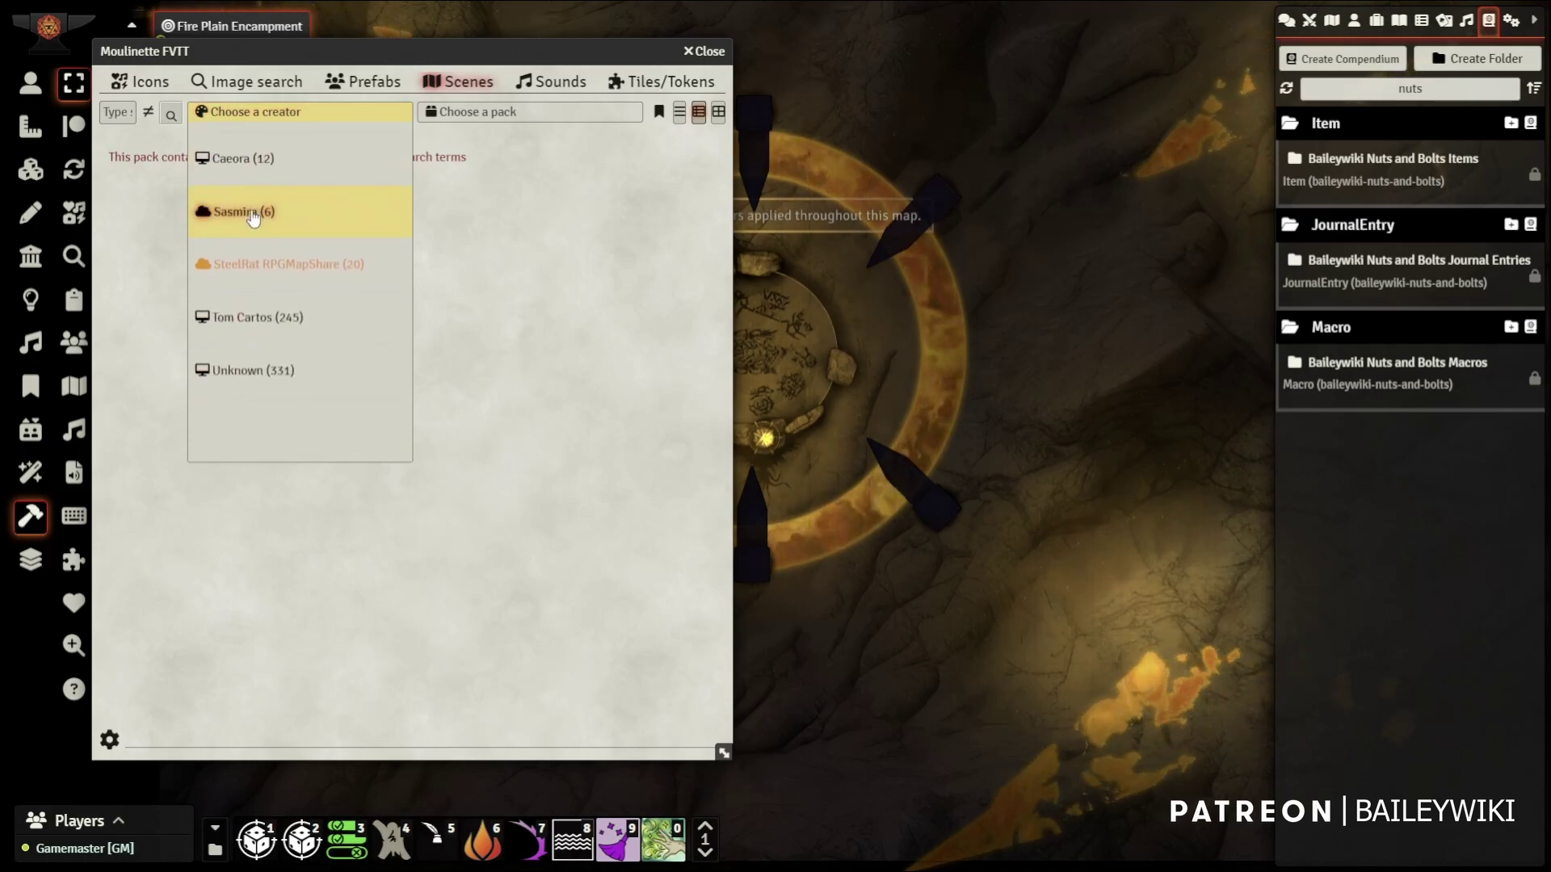
scroll(267, 234, down, 1)
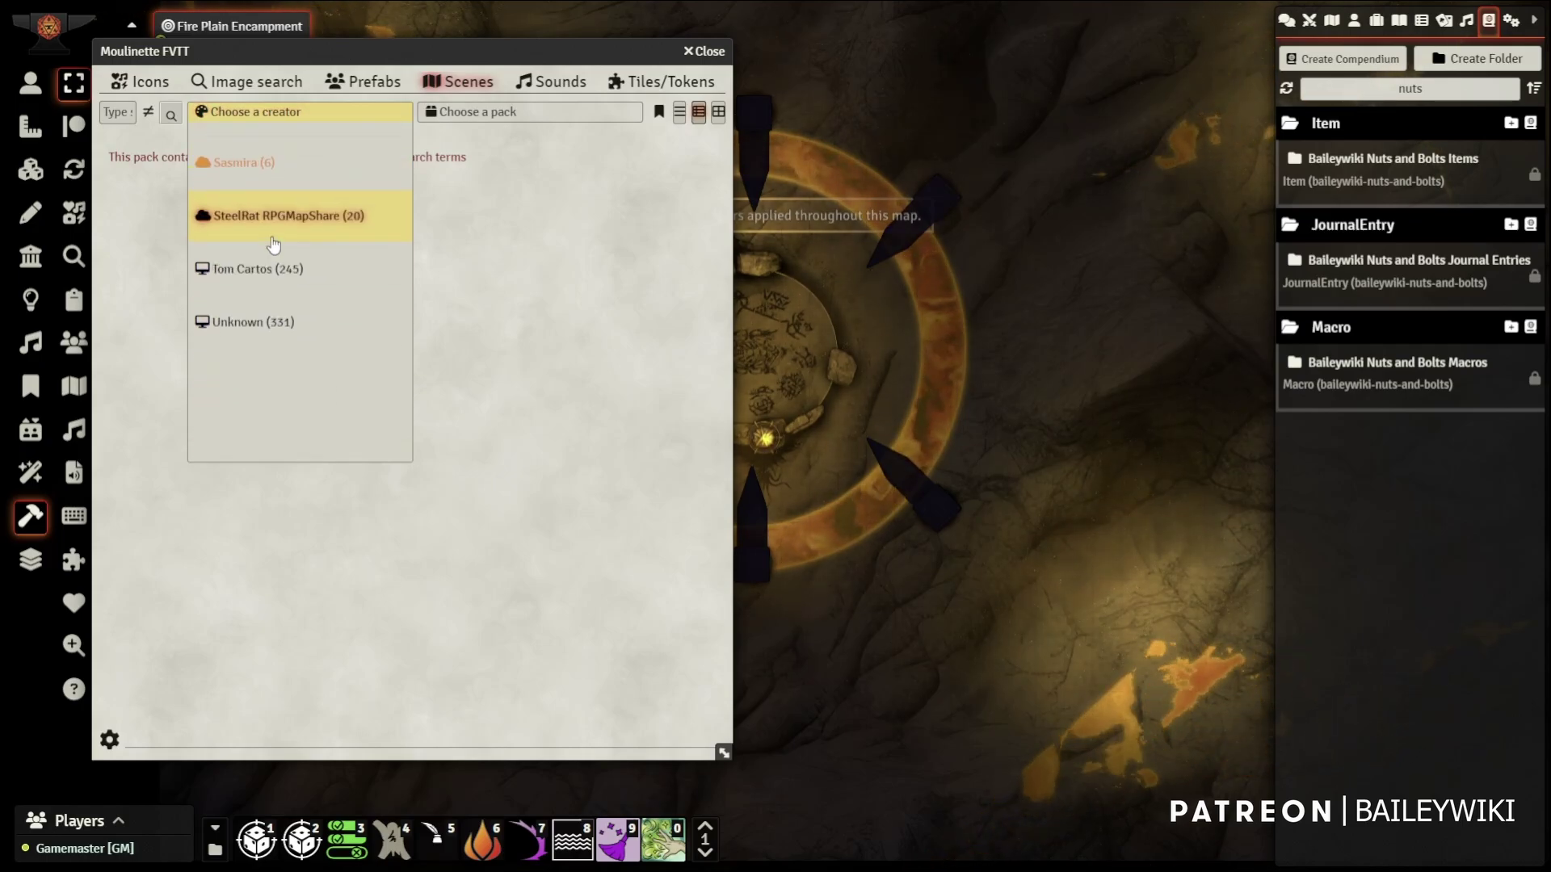
scroll(269, 229, up, 2)
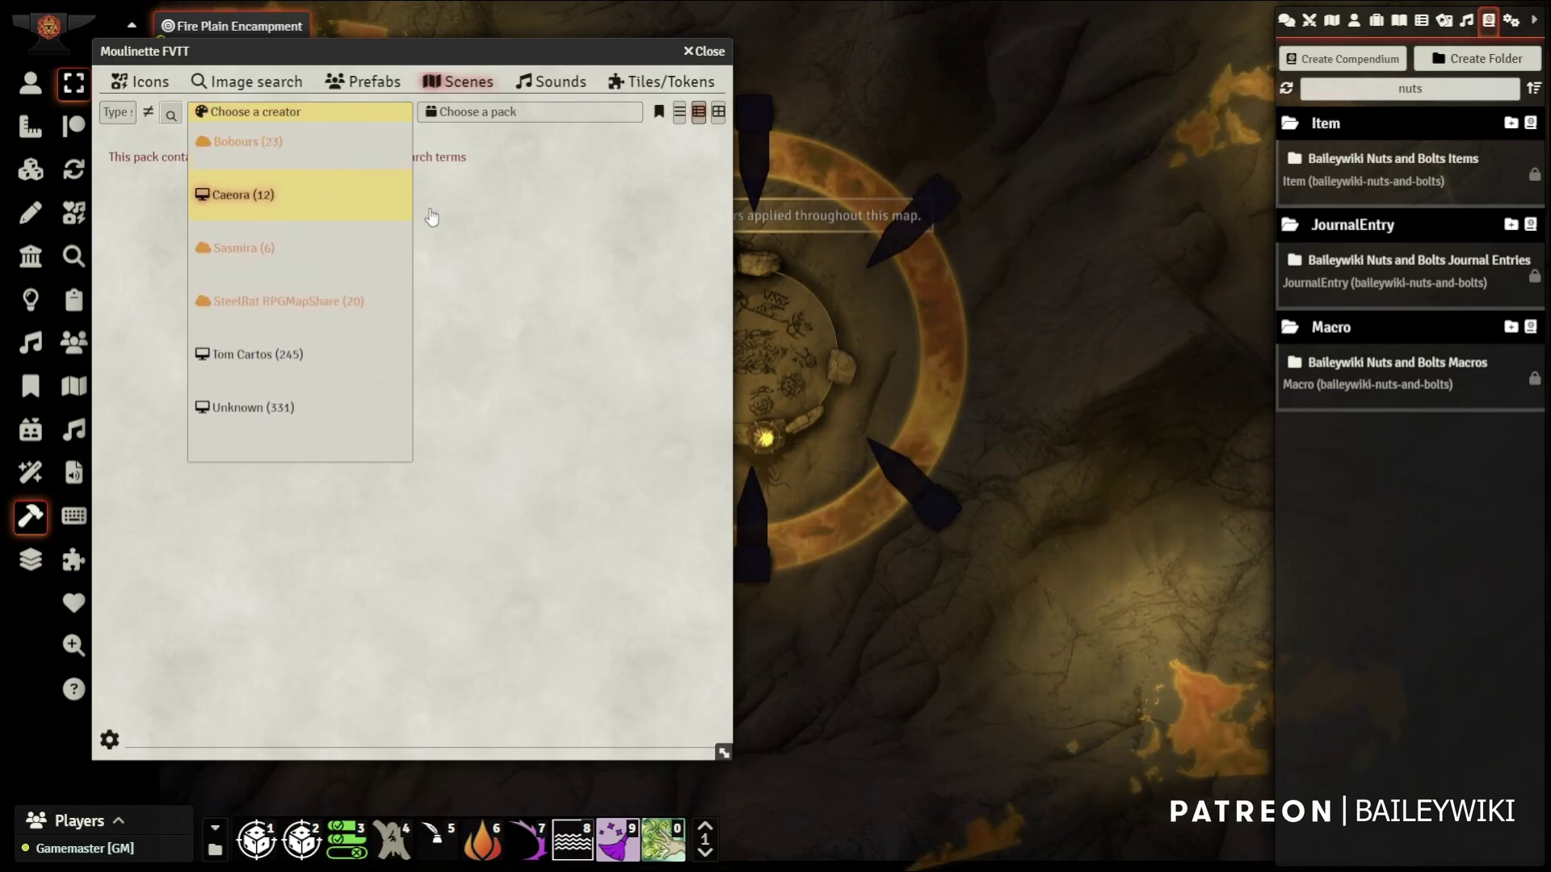
click(432, 216)
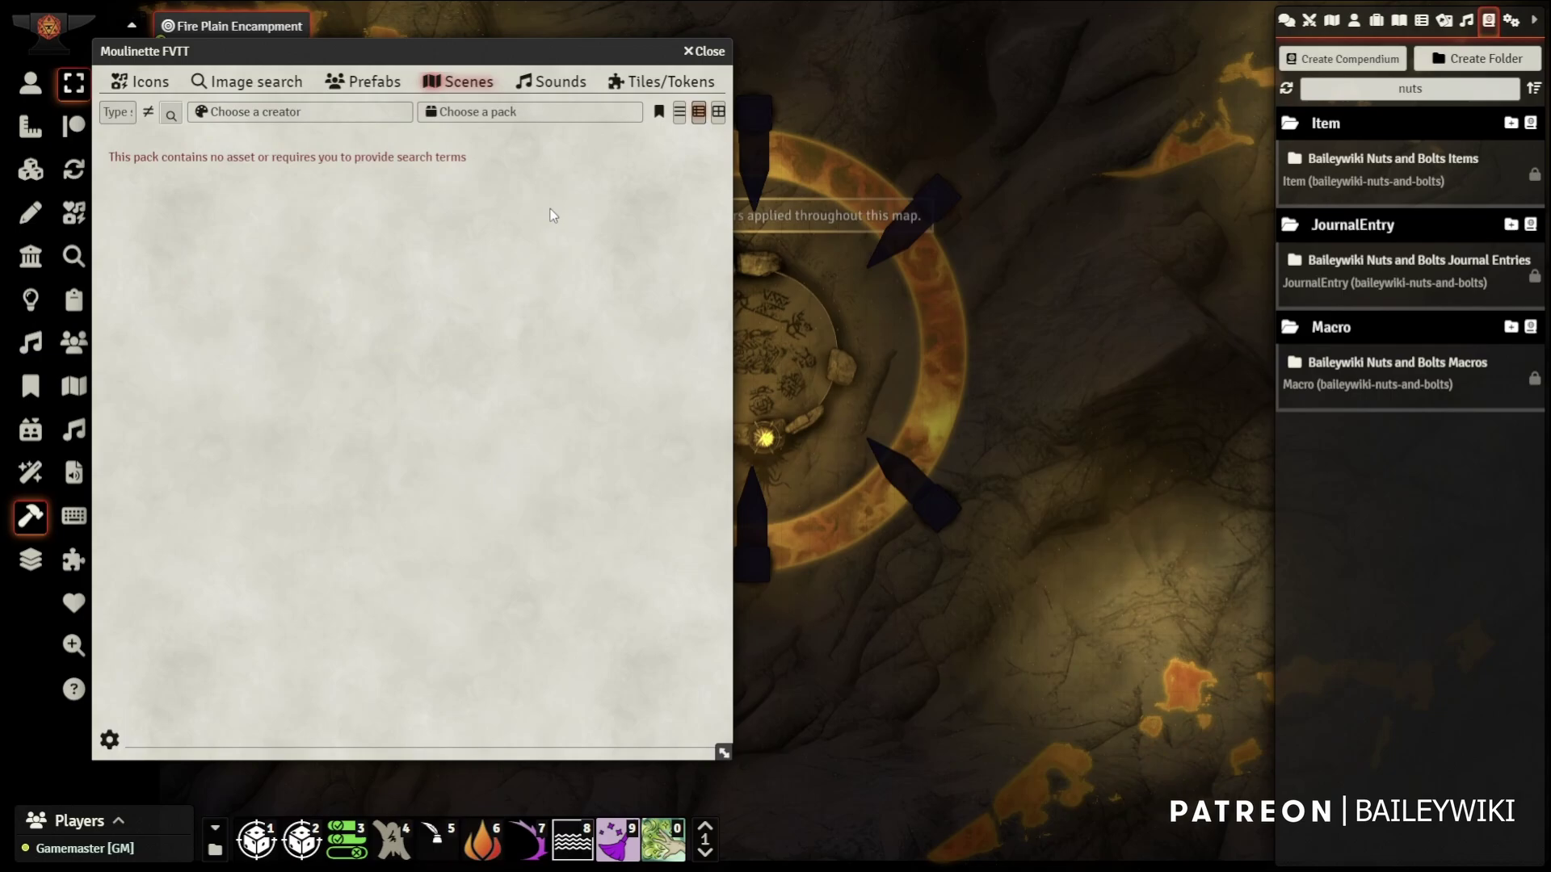
Open Moulinette's source configuration for scenes
click(110, 740)
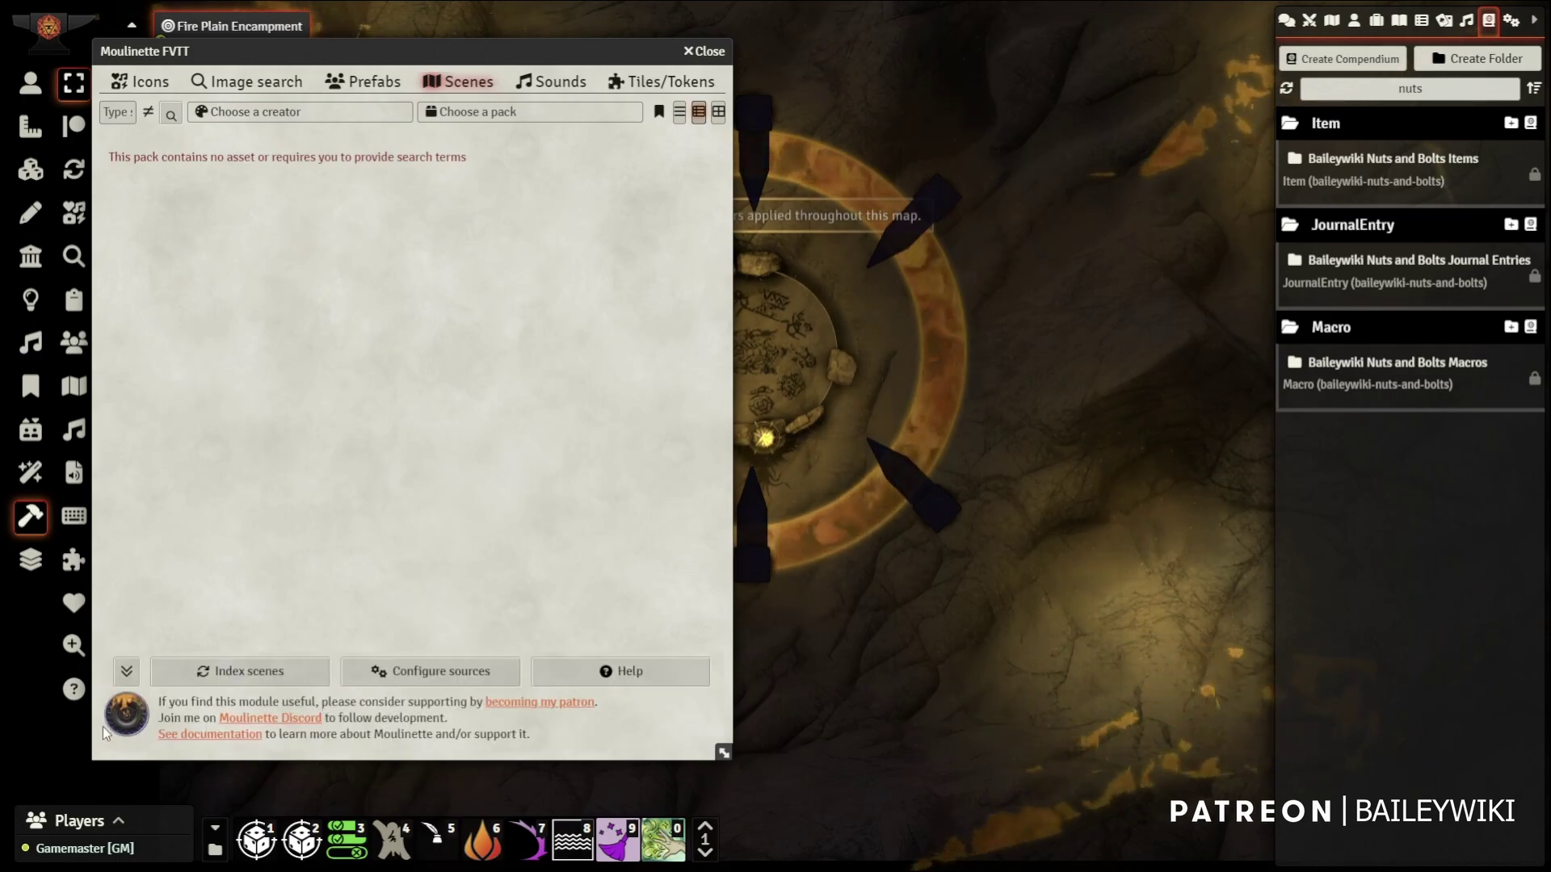
click(126, 671)
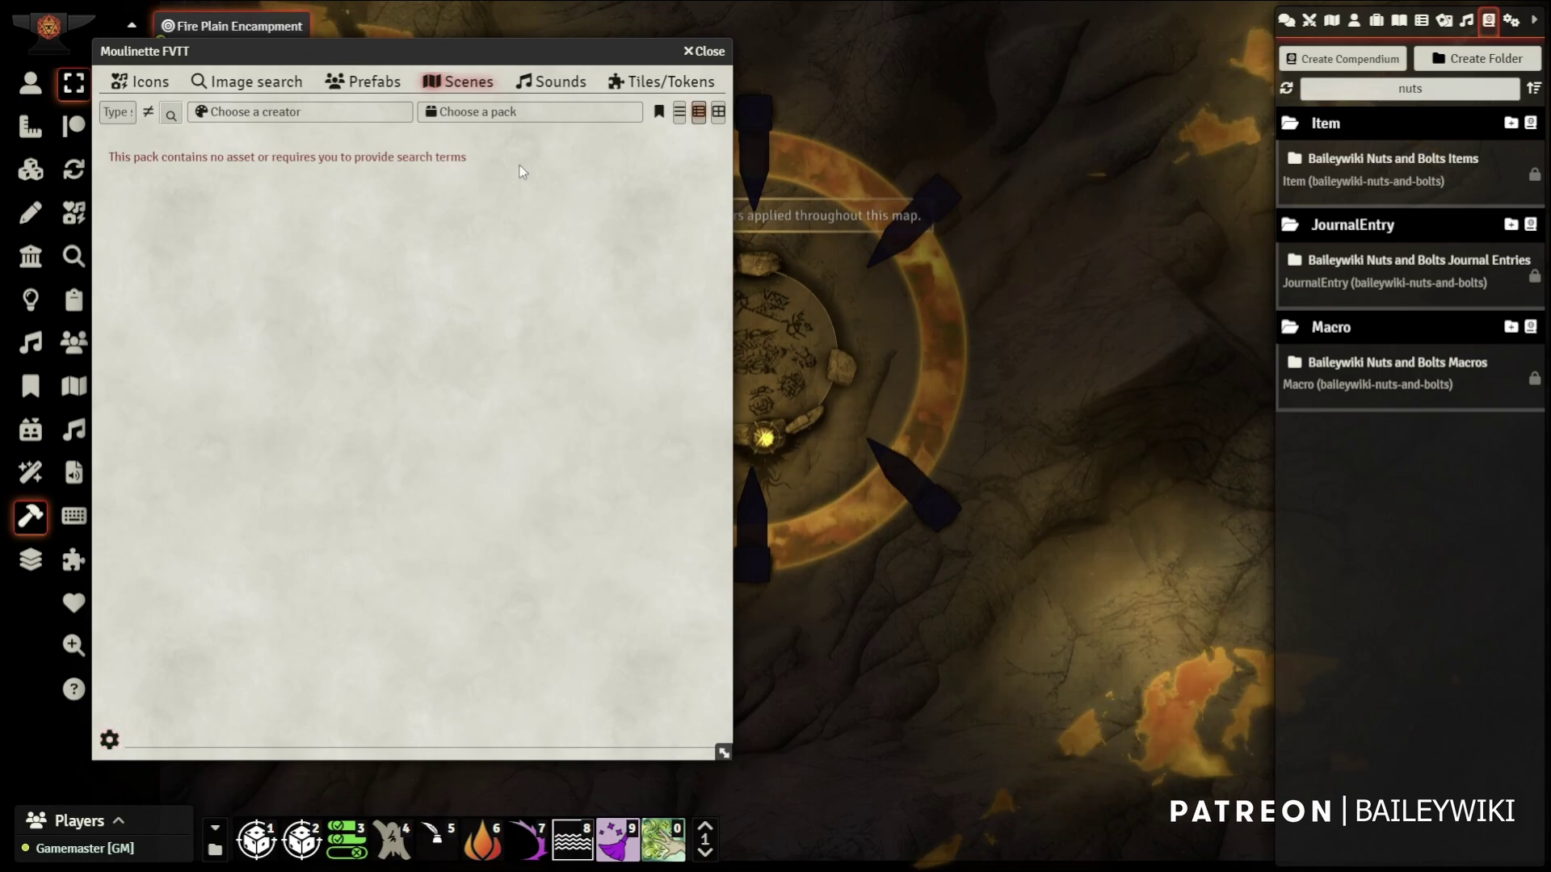
click(109, 740)
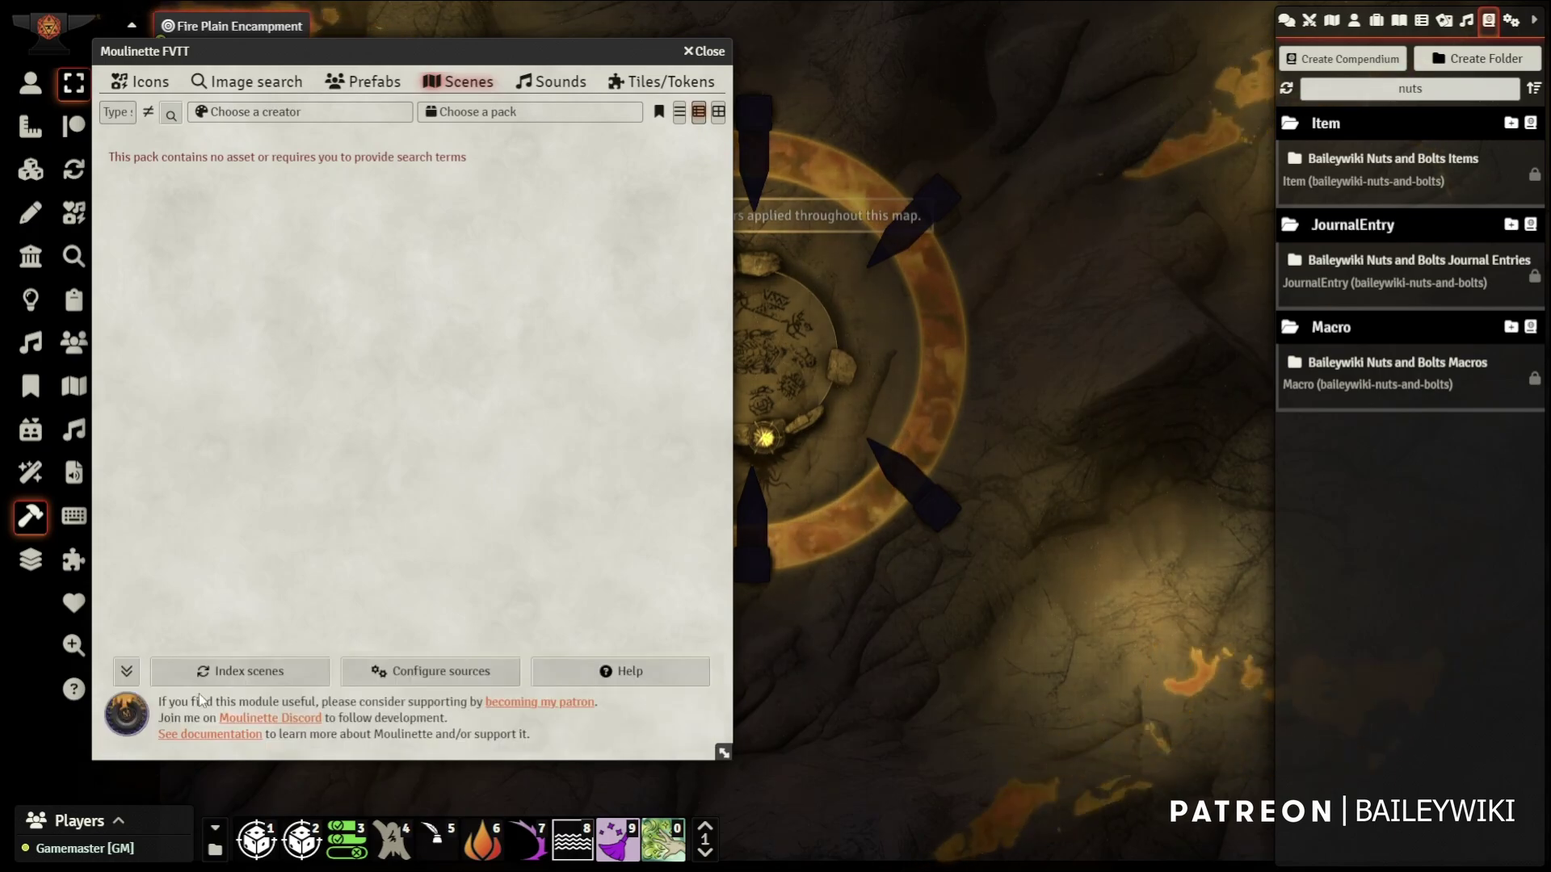
click(431, 678)
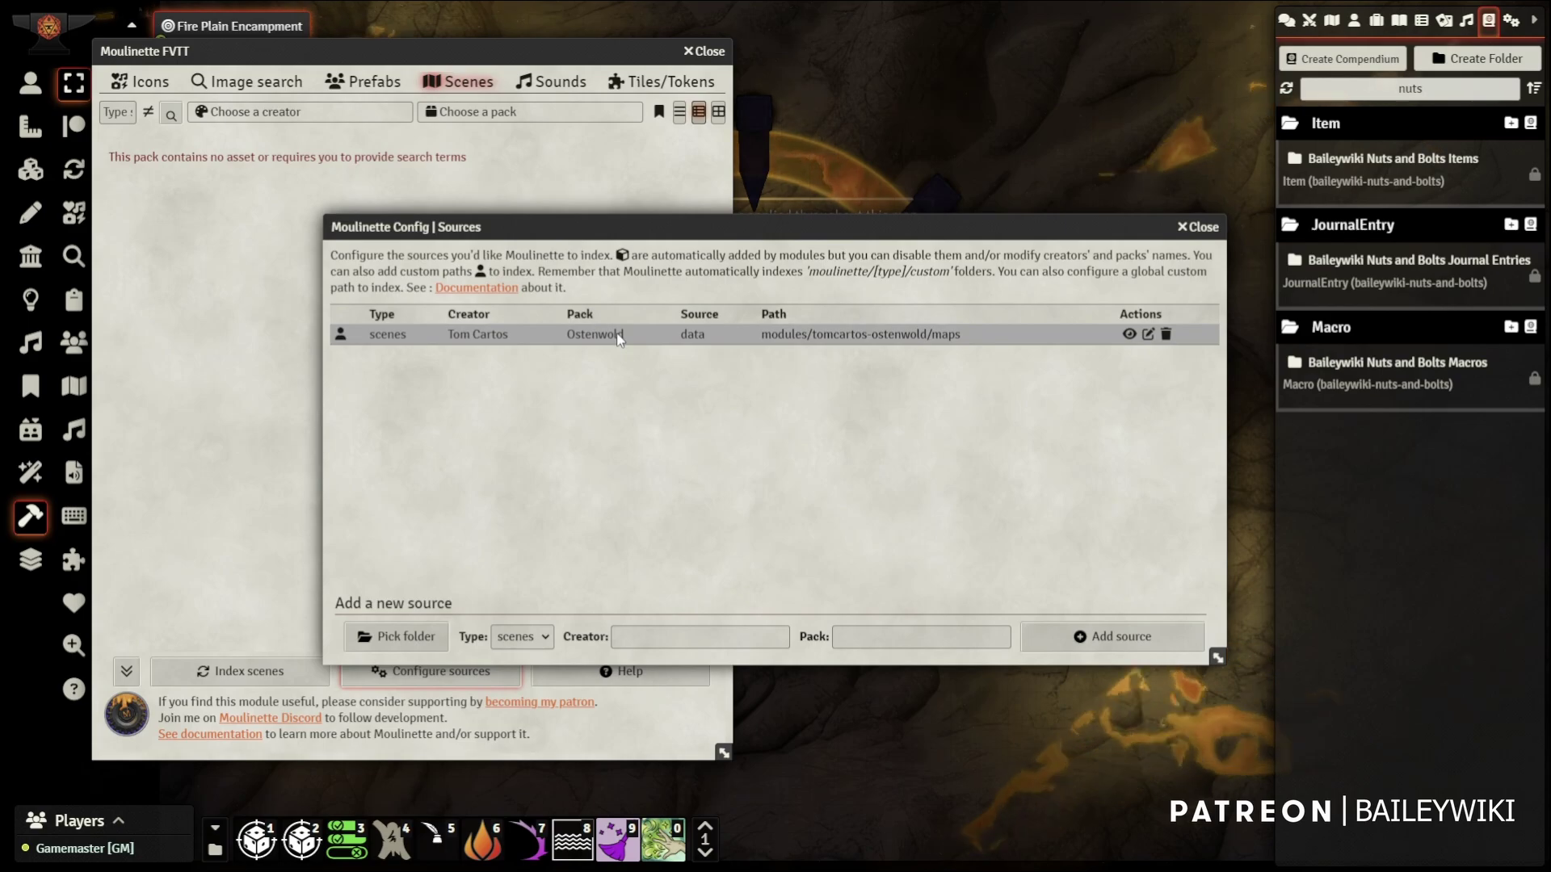
Search the world's module management list for "ost" and close it without saving changes
click(1511, 21)
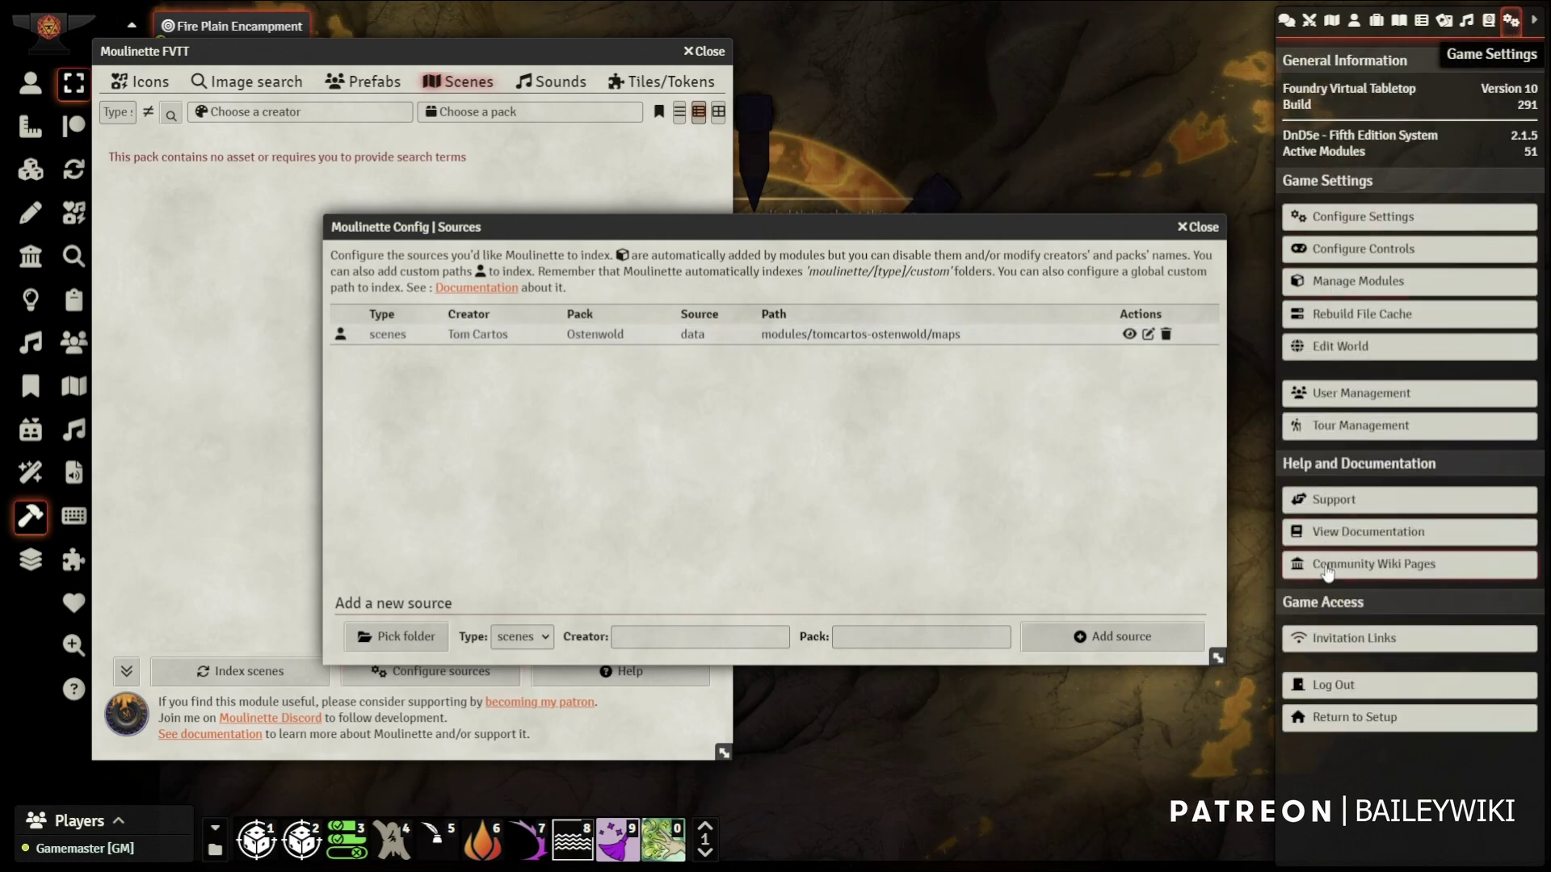
click(1378, 280)
click(618, 123)
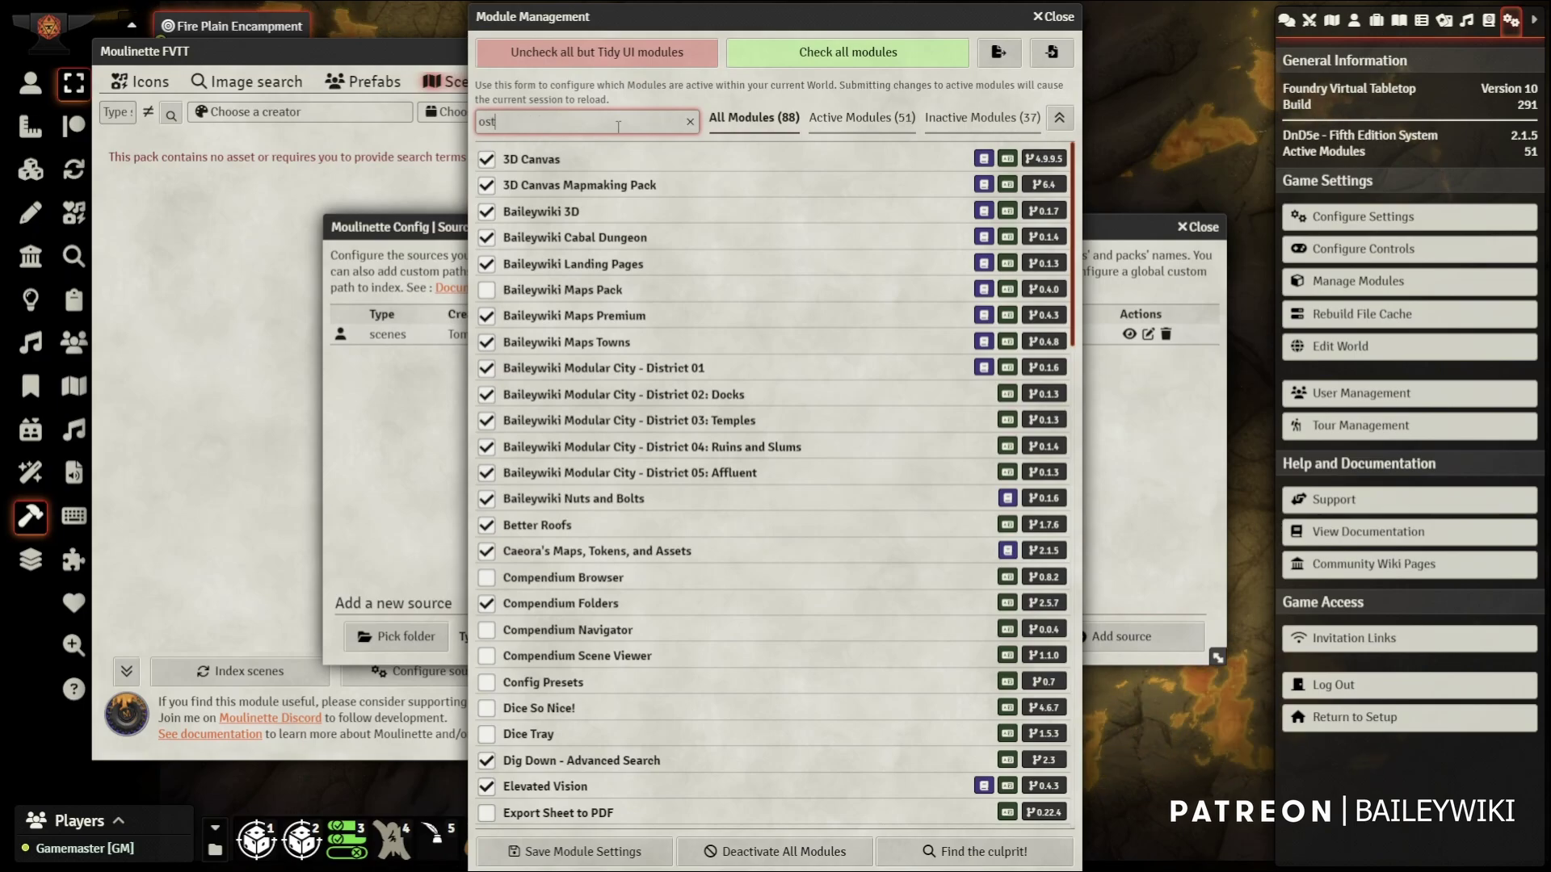
click(1065, 17)
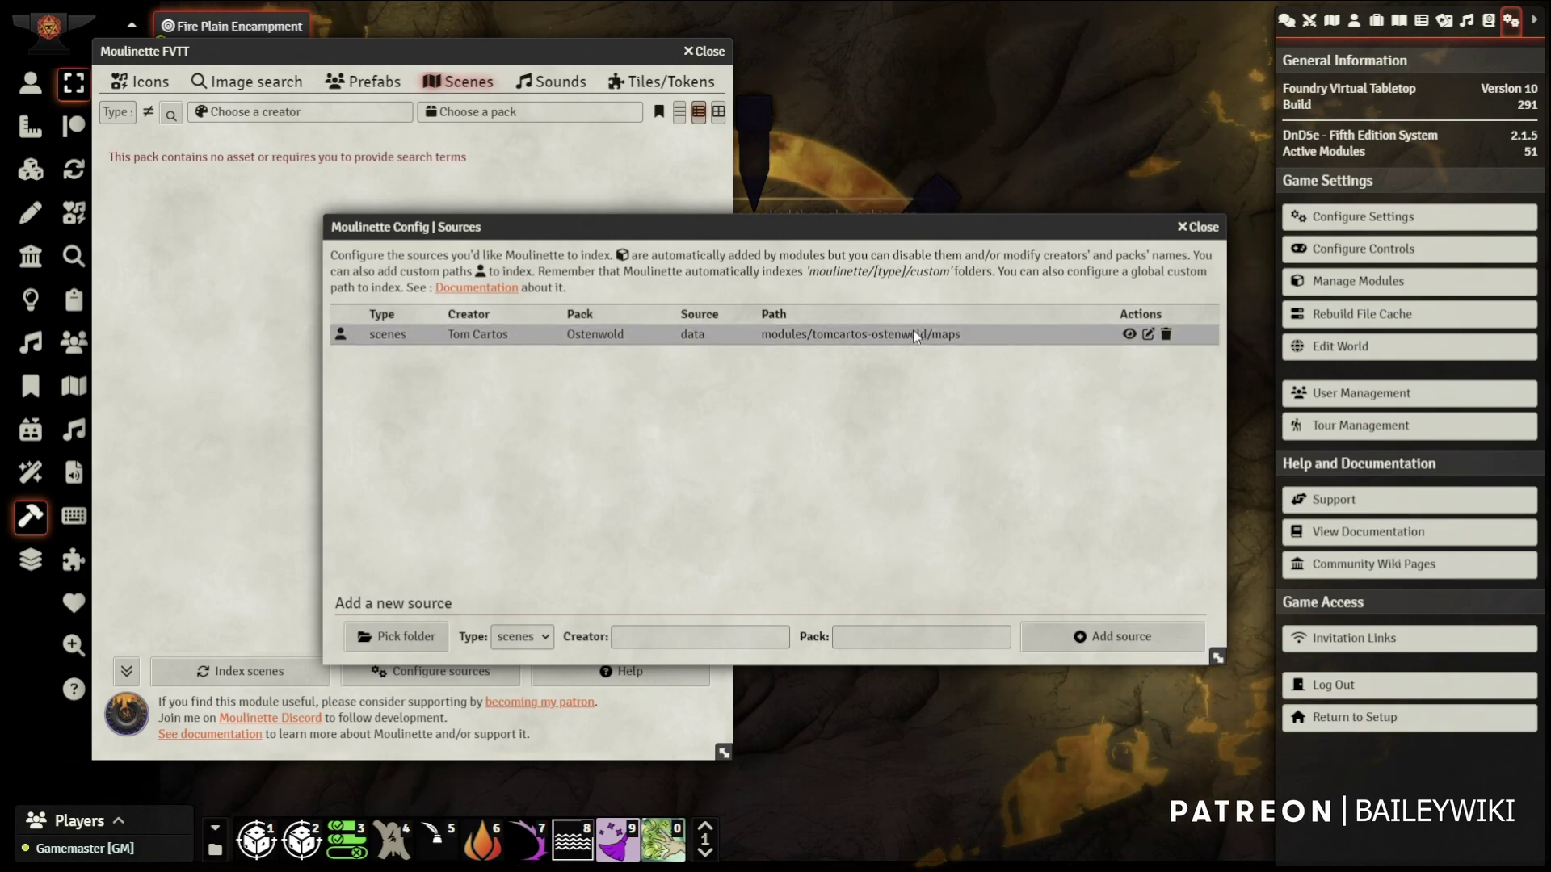
Pick the user data folder modules/tomcartos-ostenwold/maps as the folder for a new scenes source
click(394, 642)
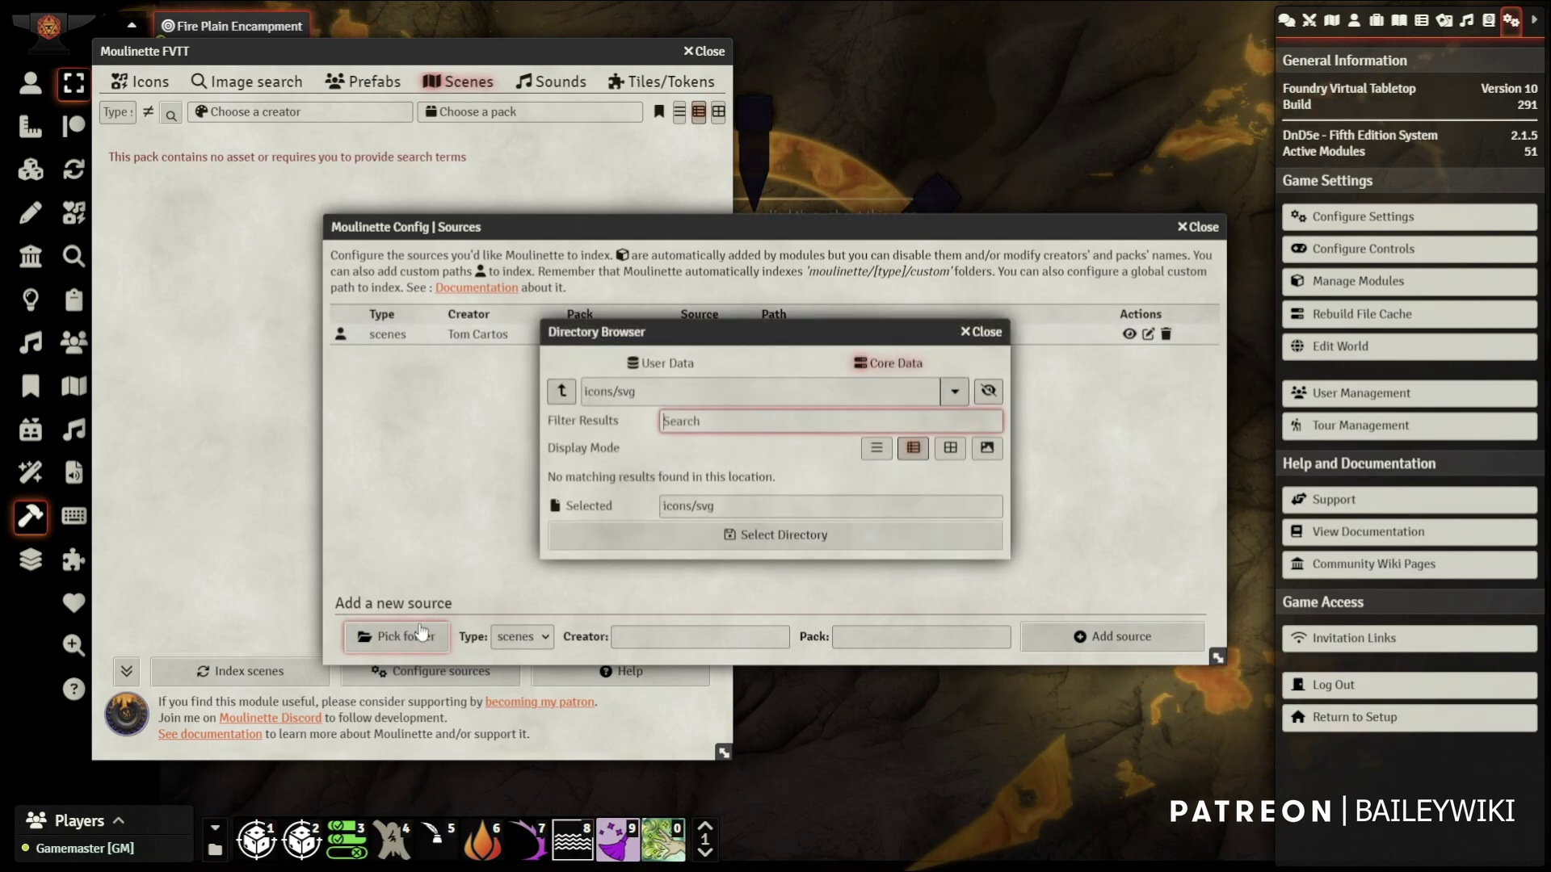
click(664, 365)
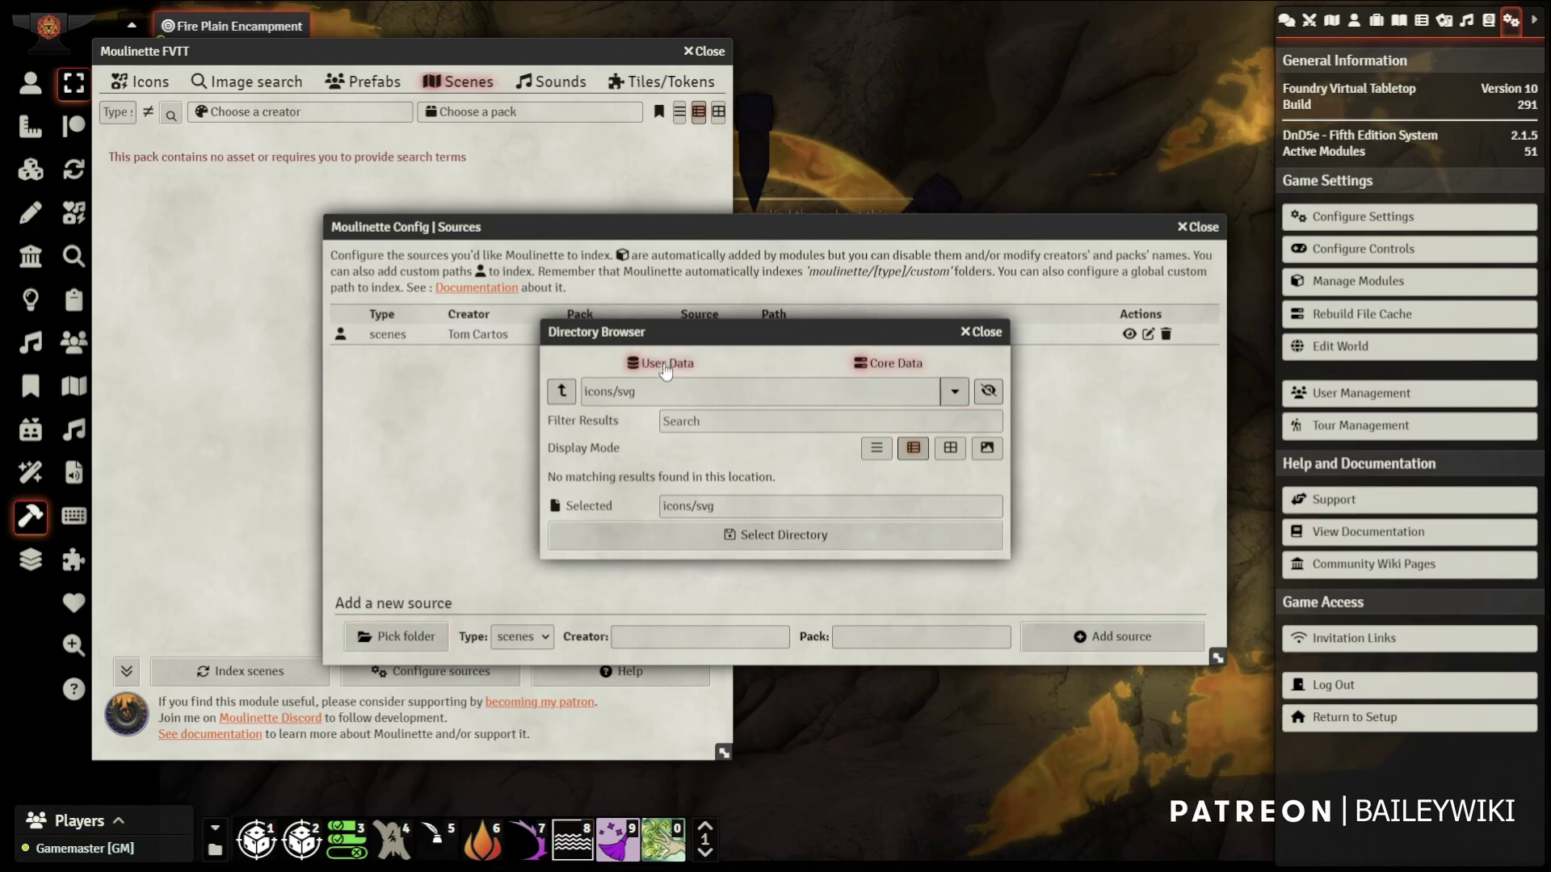
click(612, 506)
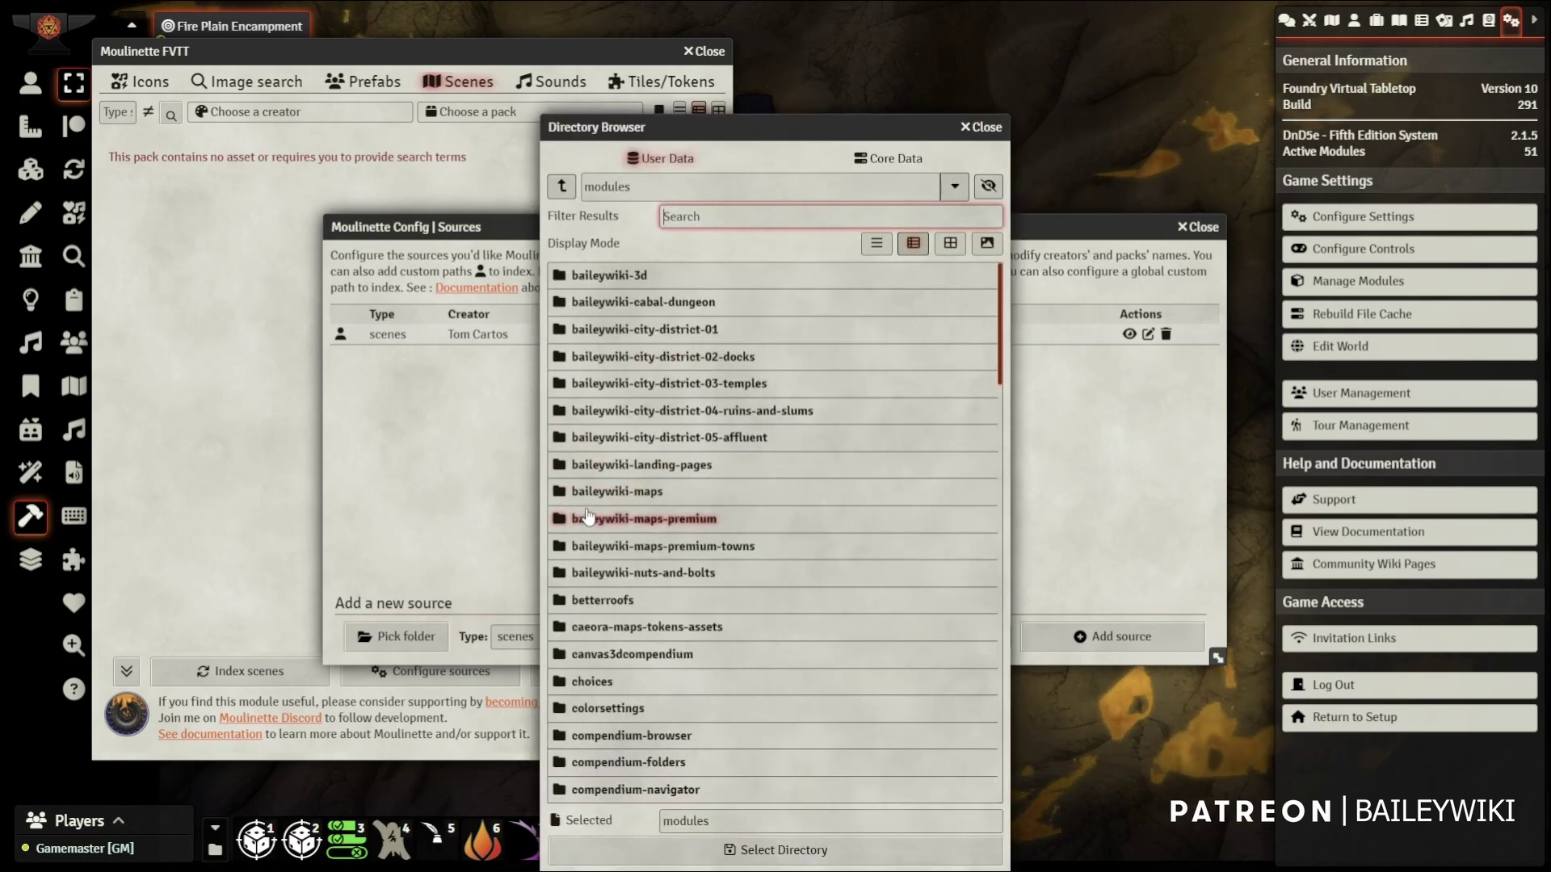
scroll(622, 558, down, 7)
scroll(630, 607, down, 3)
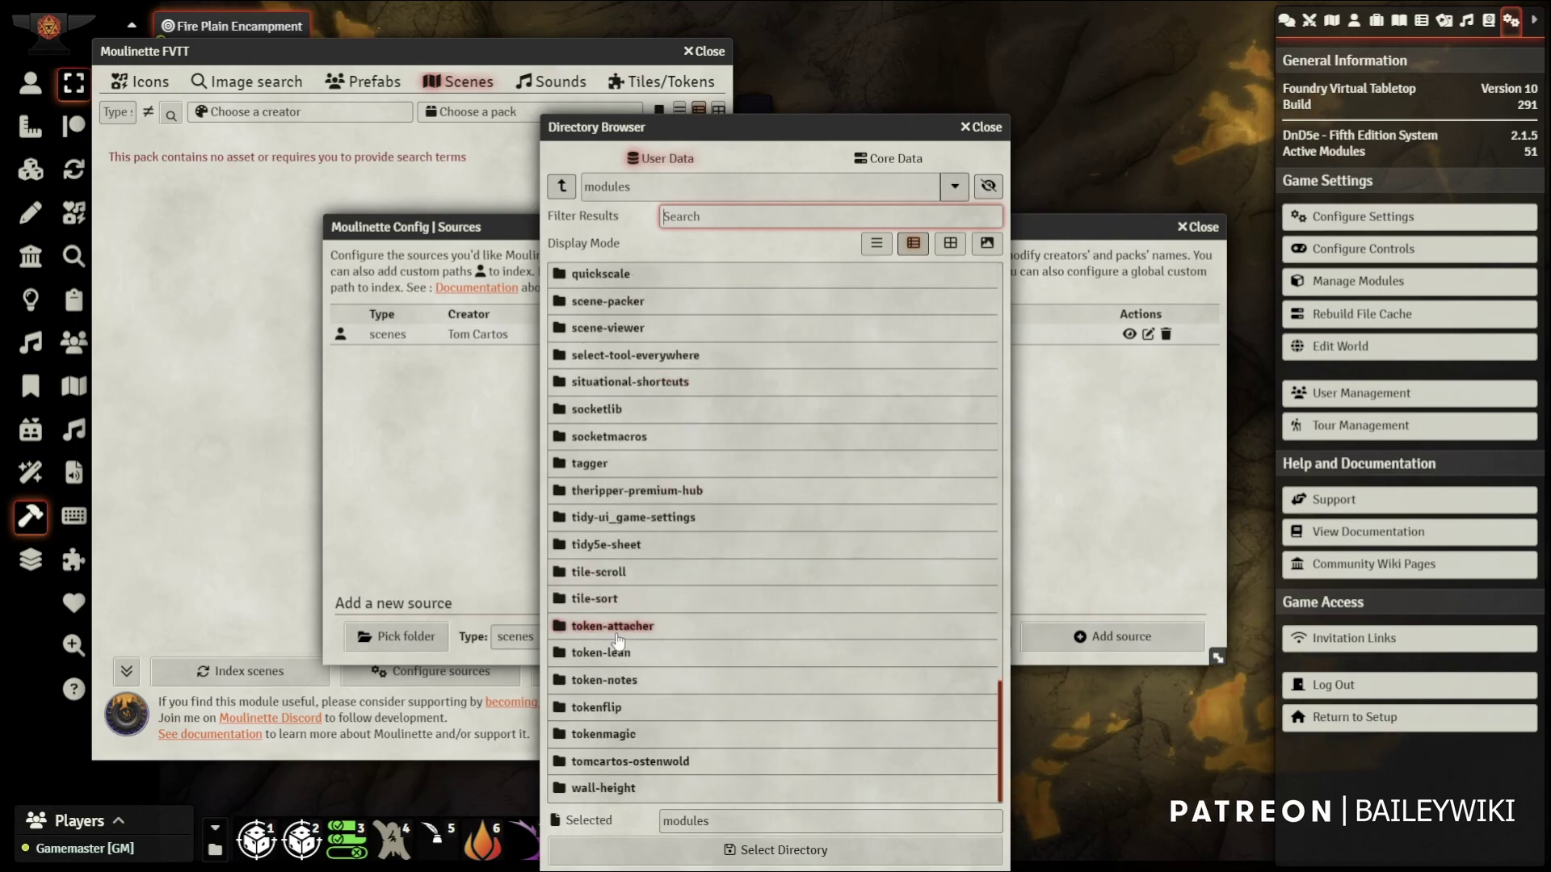
click(638, 761)
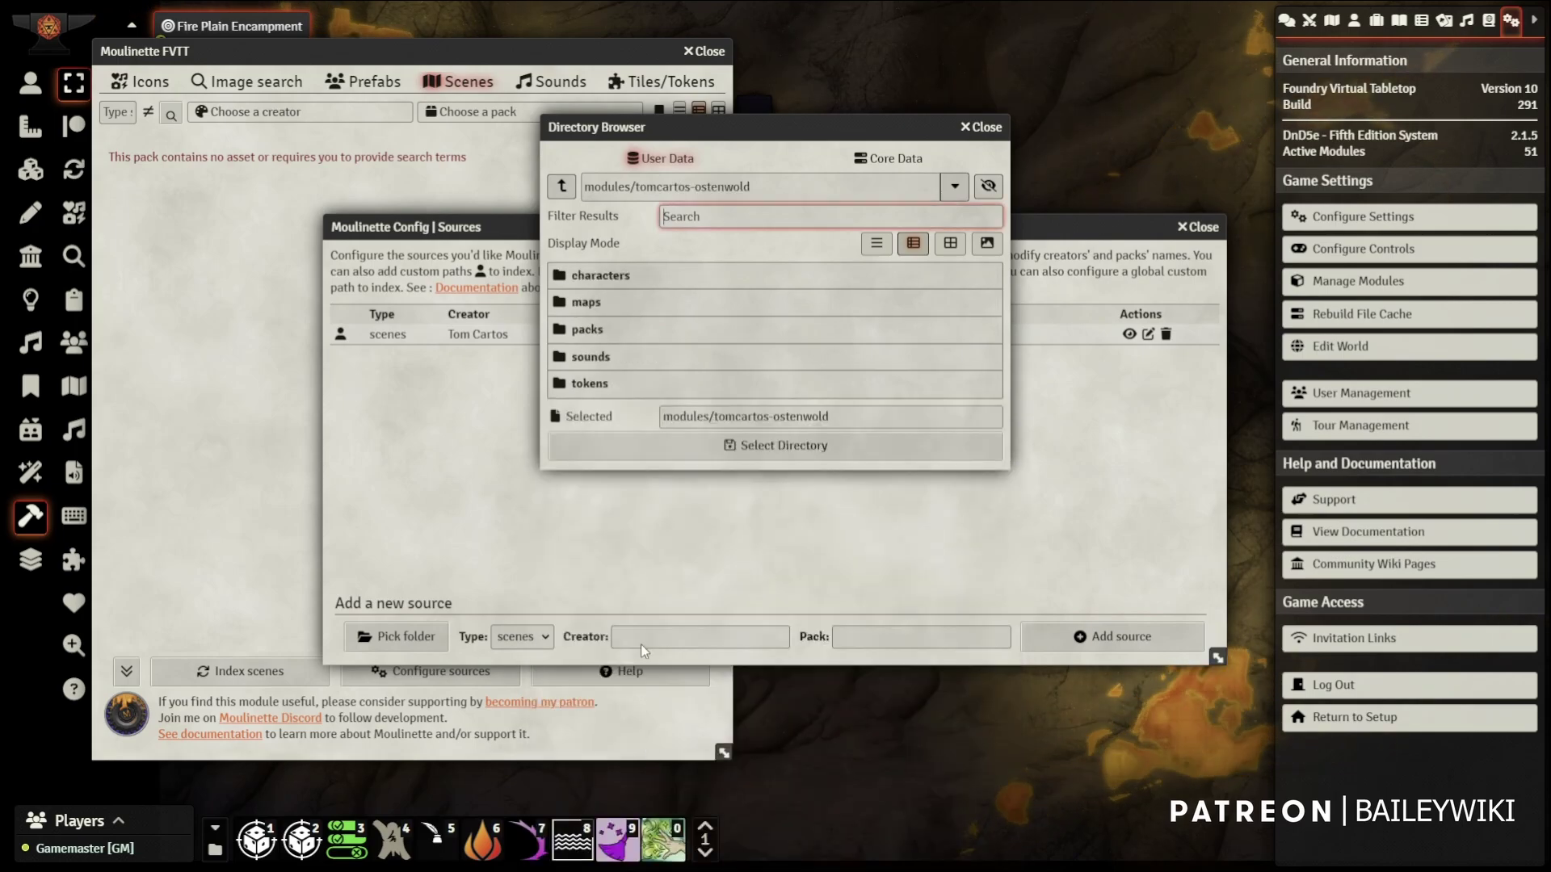
double_click(588, 303)
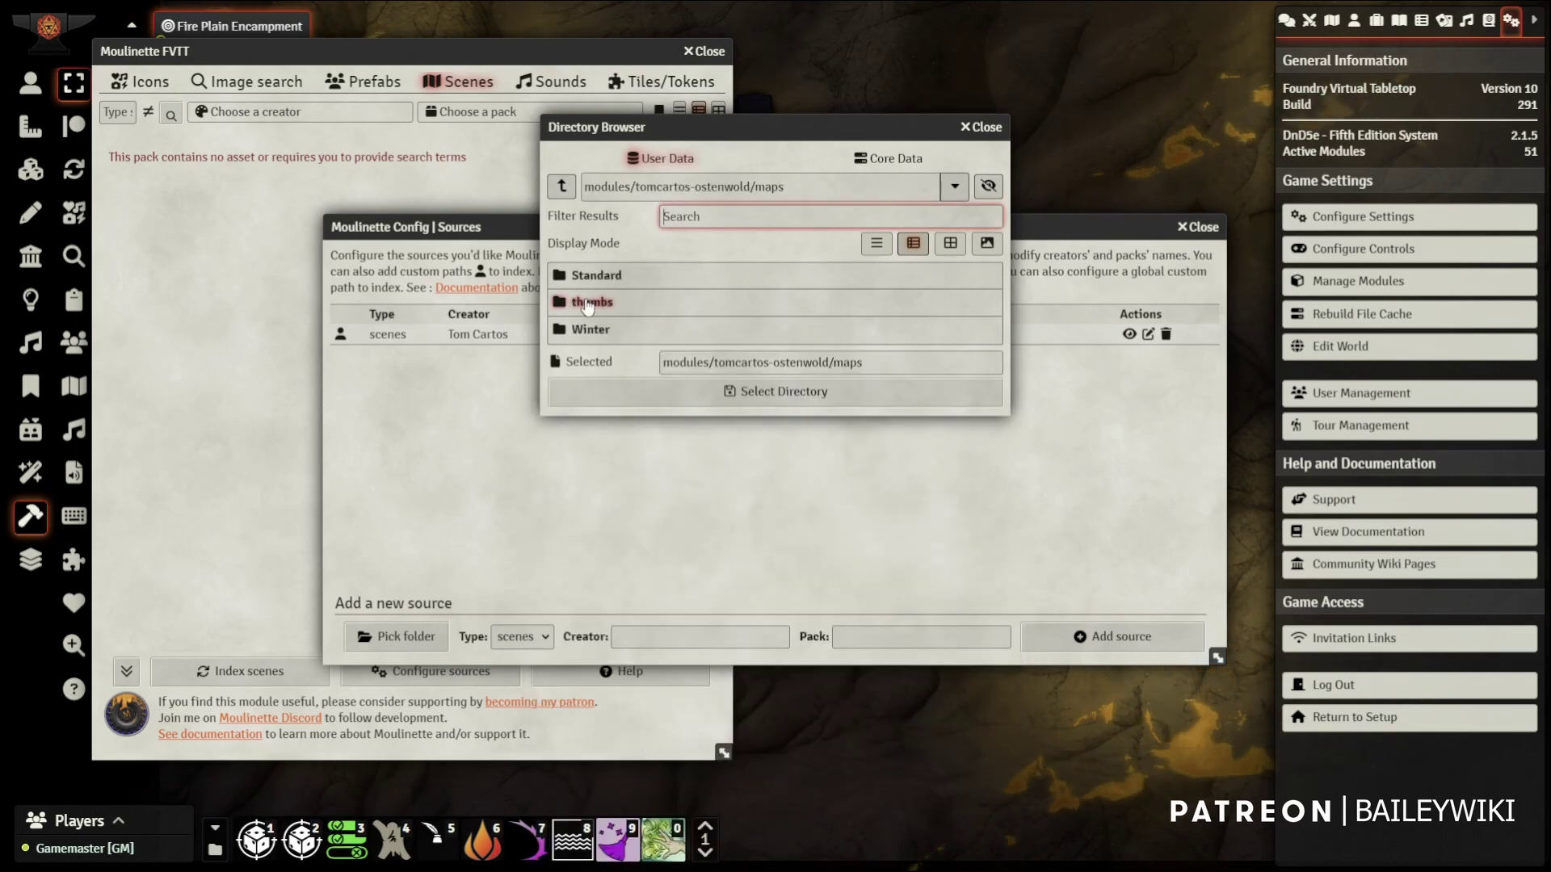
click(782, 394)
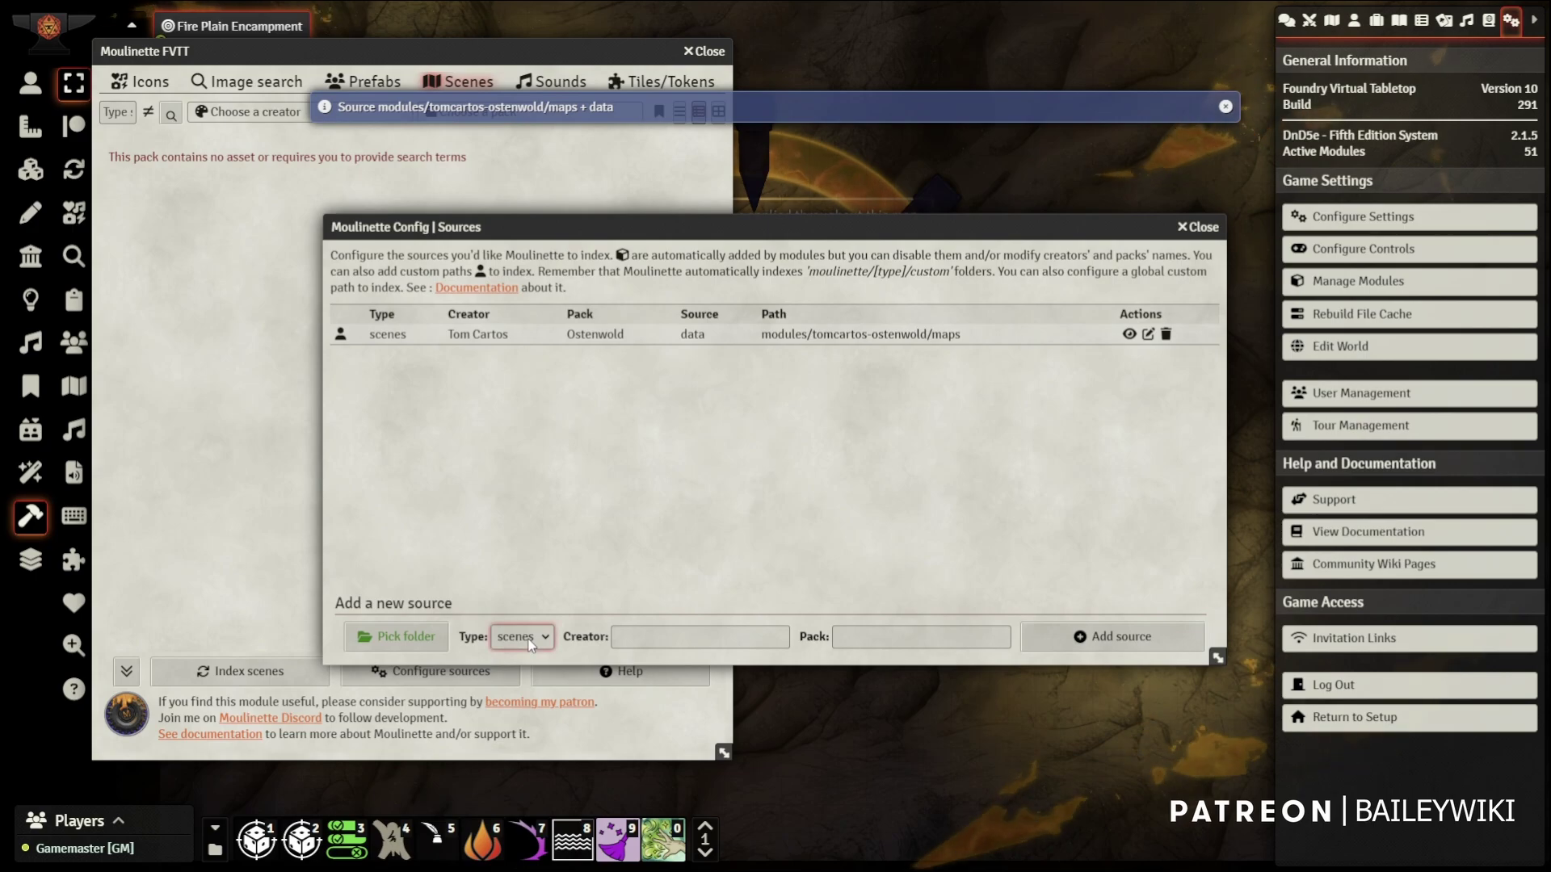
Fill in creator Tom Cartos and pack Ostenwold for the new scenes source, and close the configuration without adding it
click(670, 635)
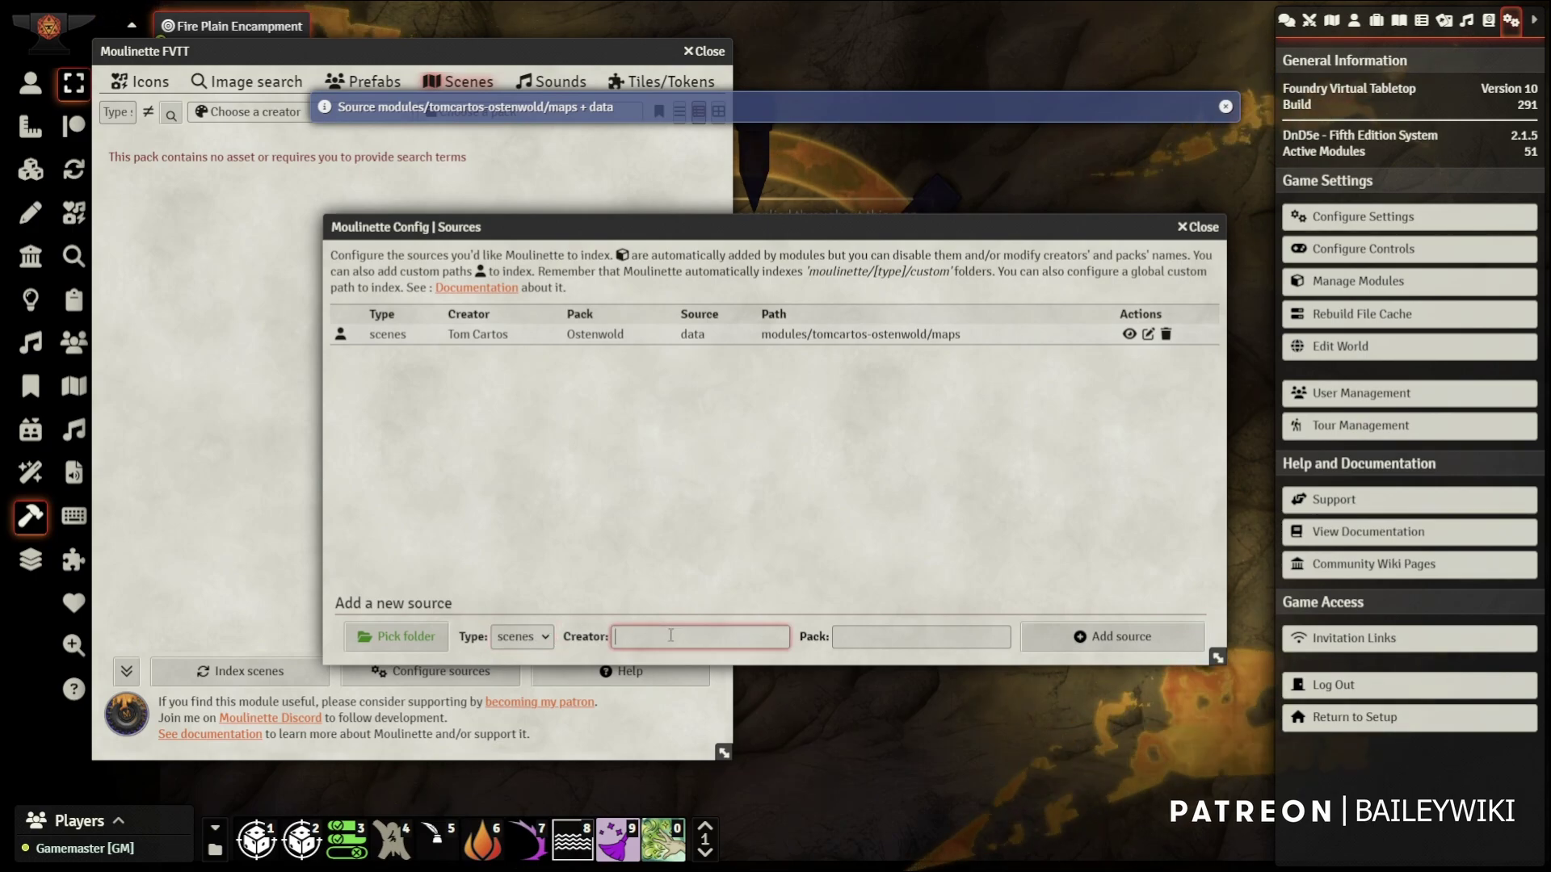
text(Tom Car)
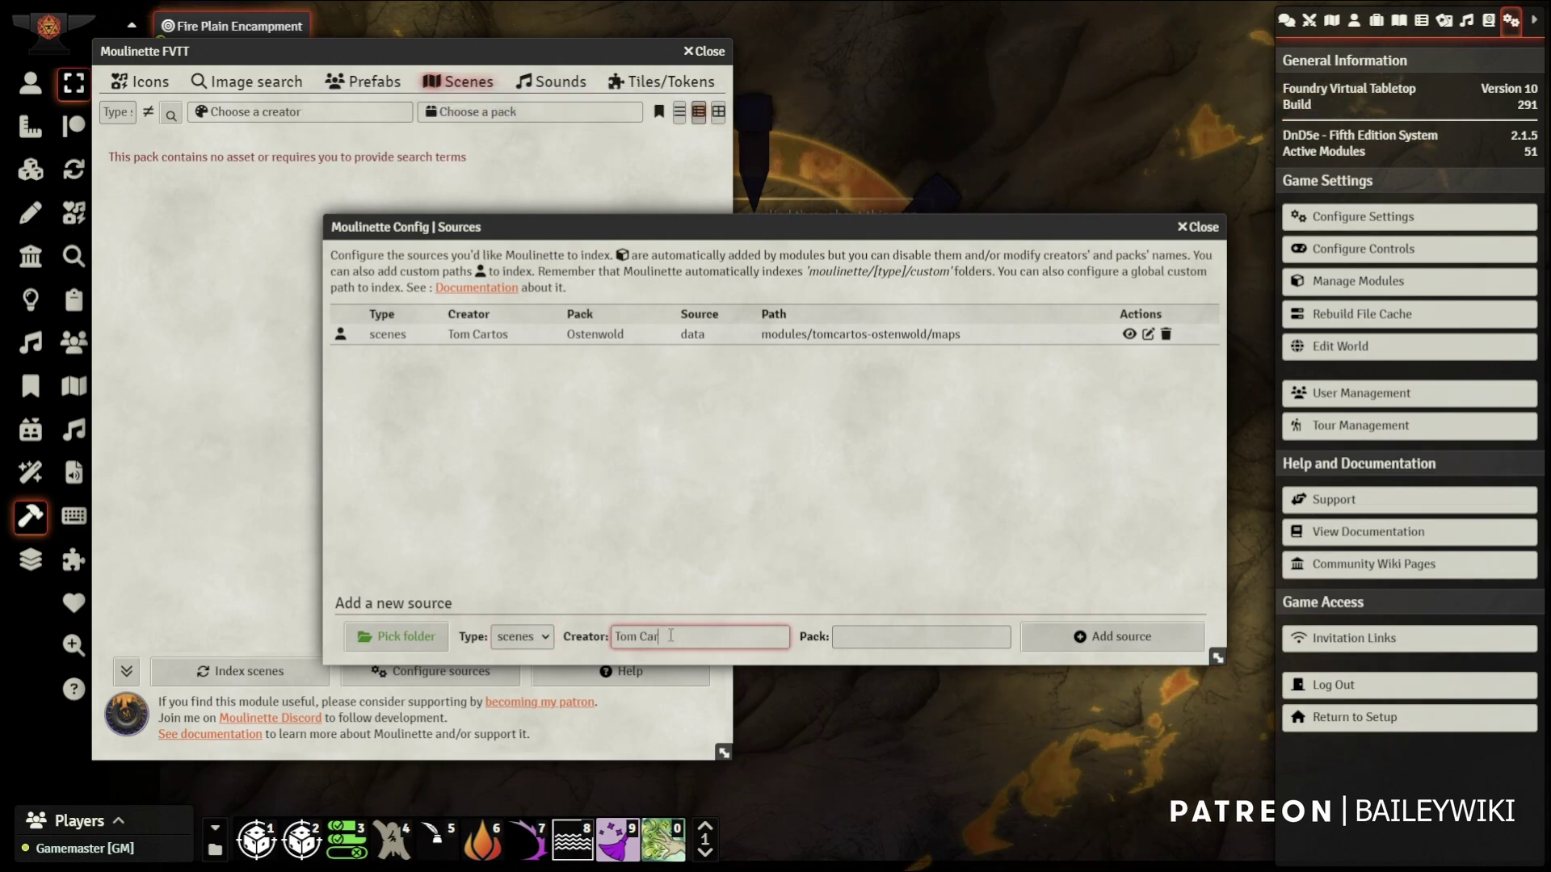
text(to)
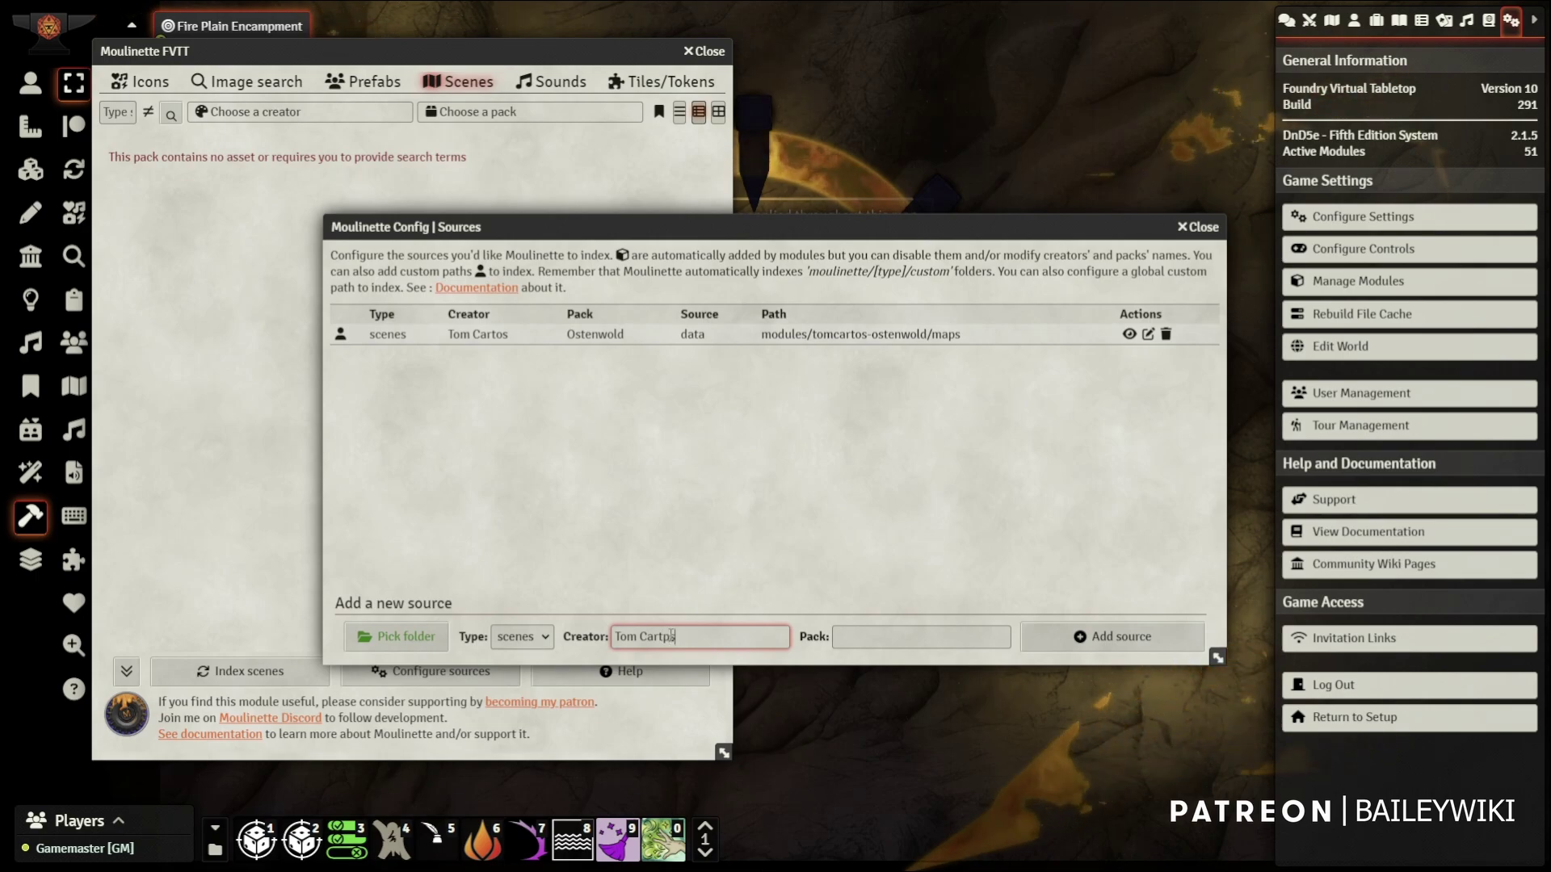
text(s)
key(Tab)
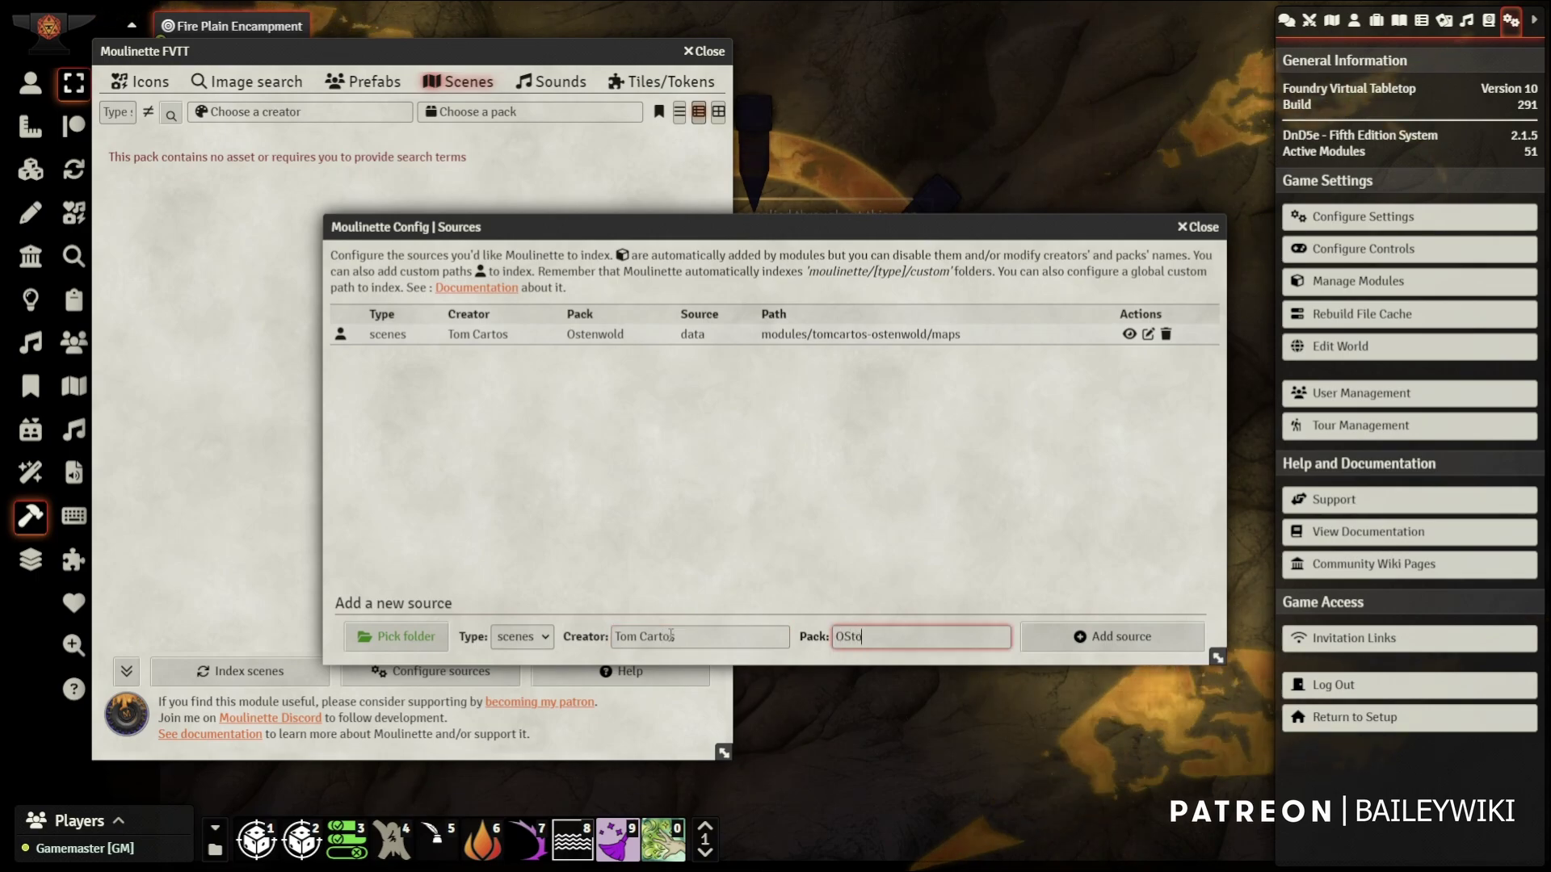
text(OSt)
key(BackSpace)
key(BackSpace)
text(stenwold)
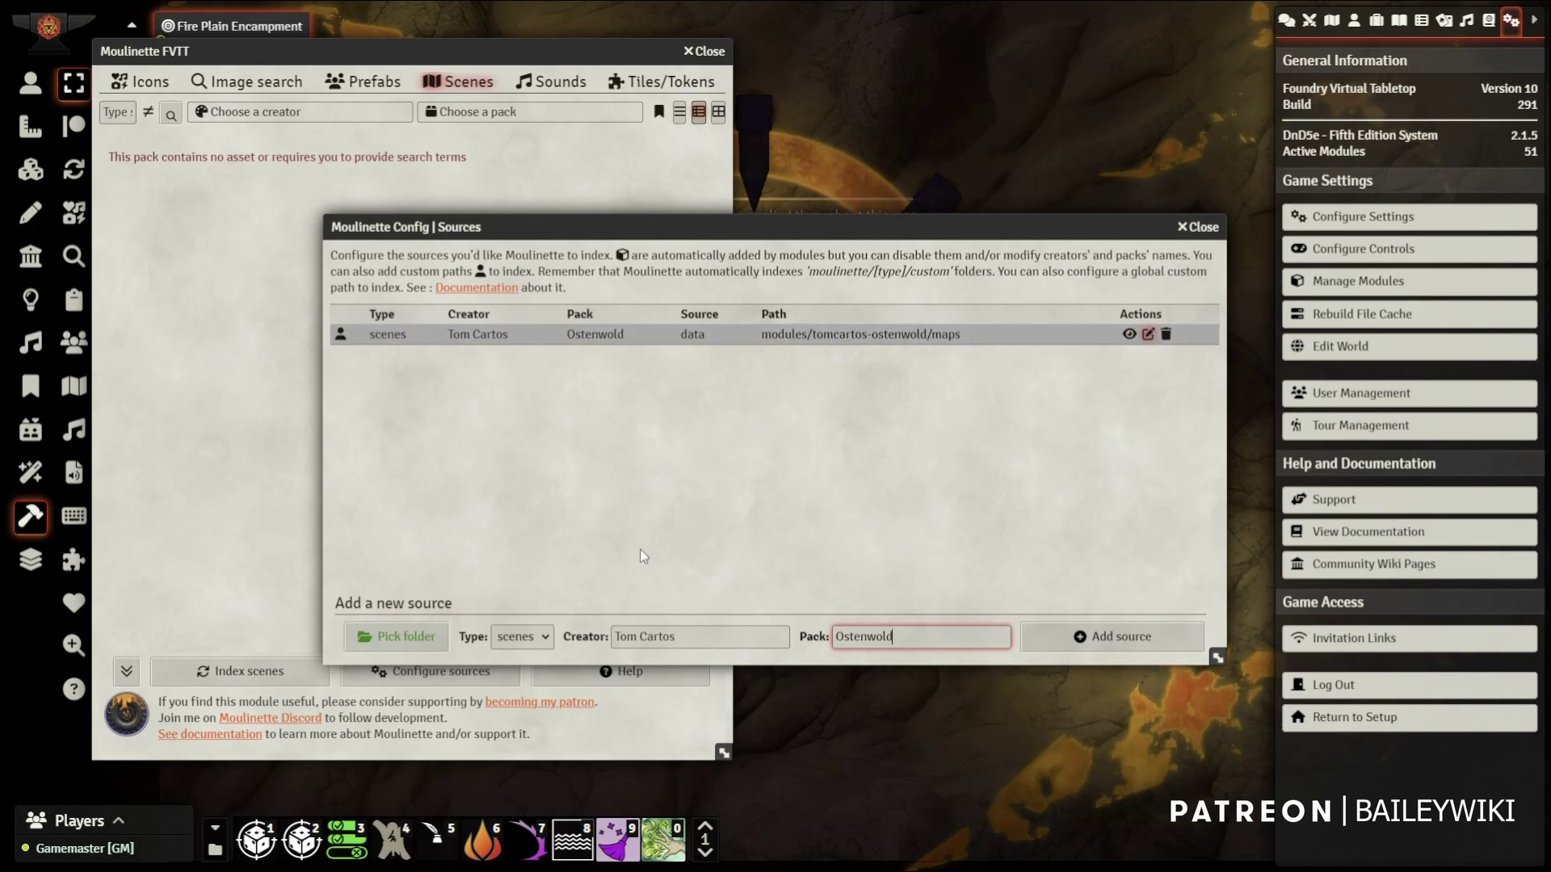
click(1203, 227)
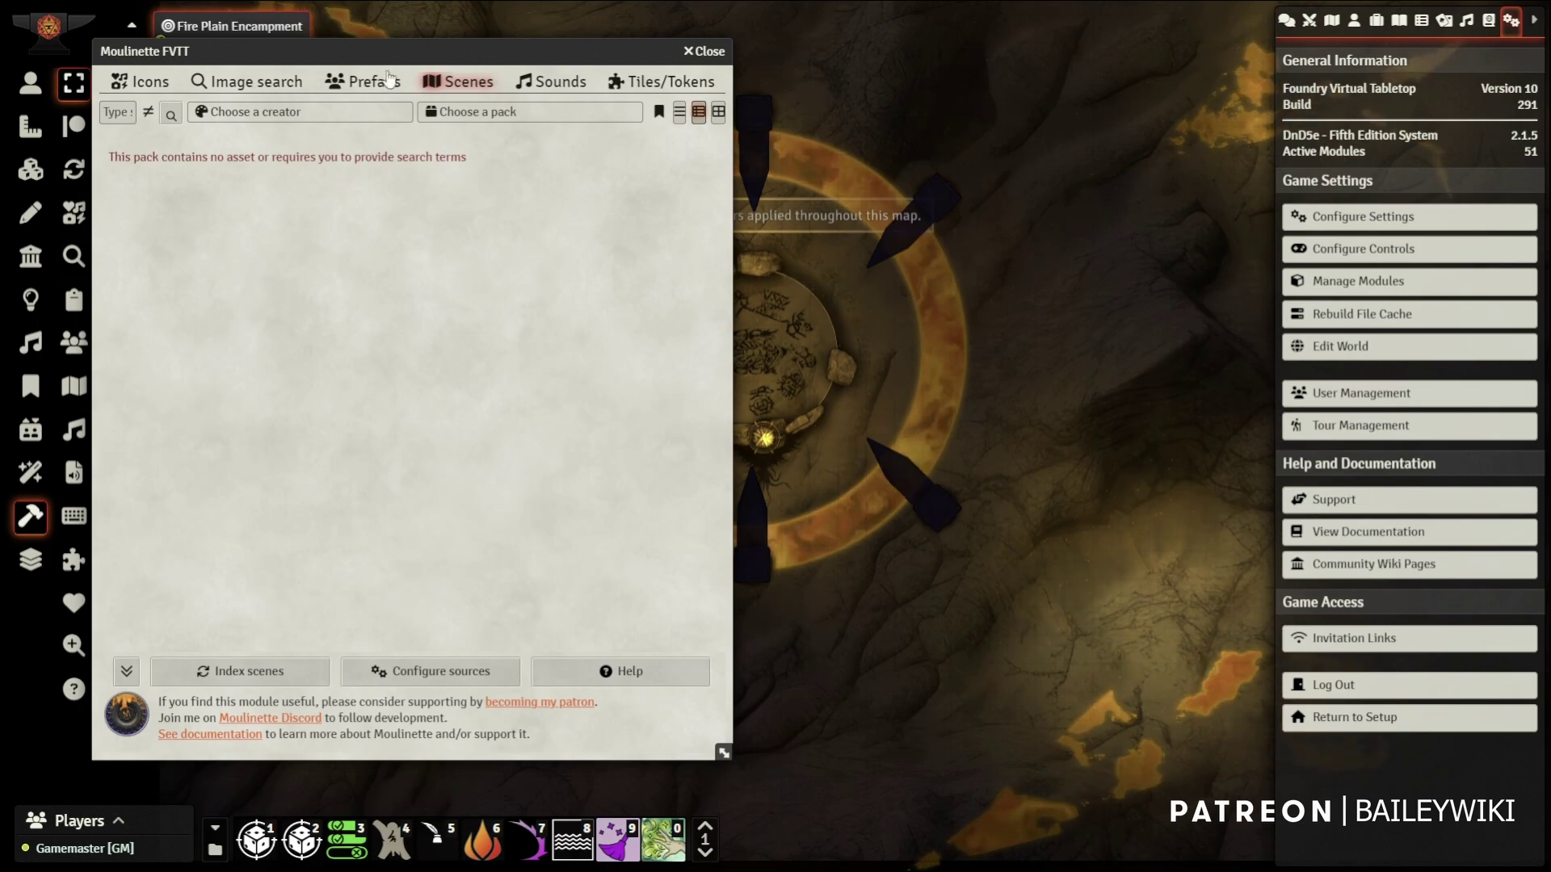
Switch Moulinette to sounds and open its source configuration
click(555, 83)
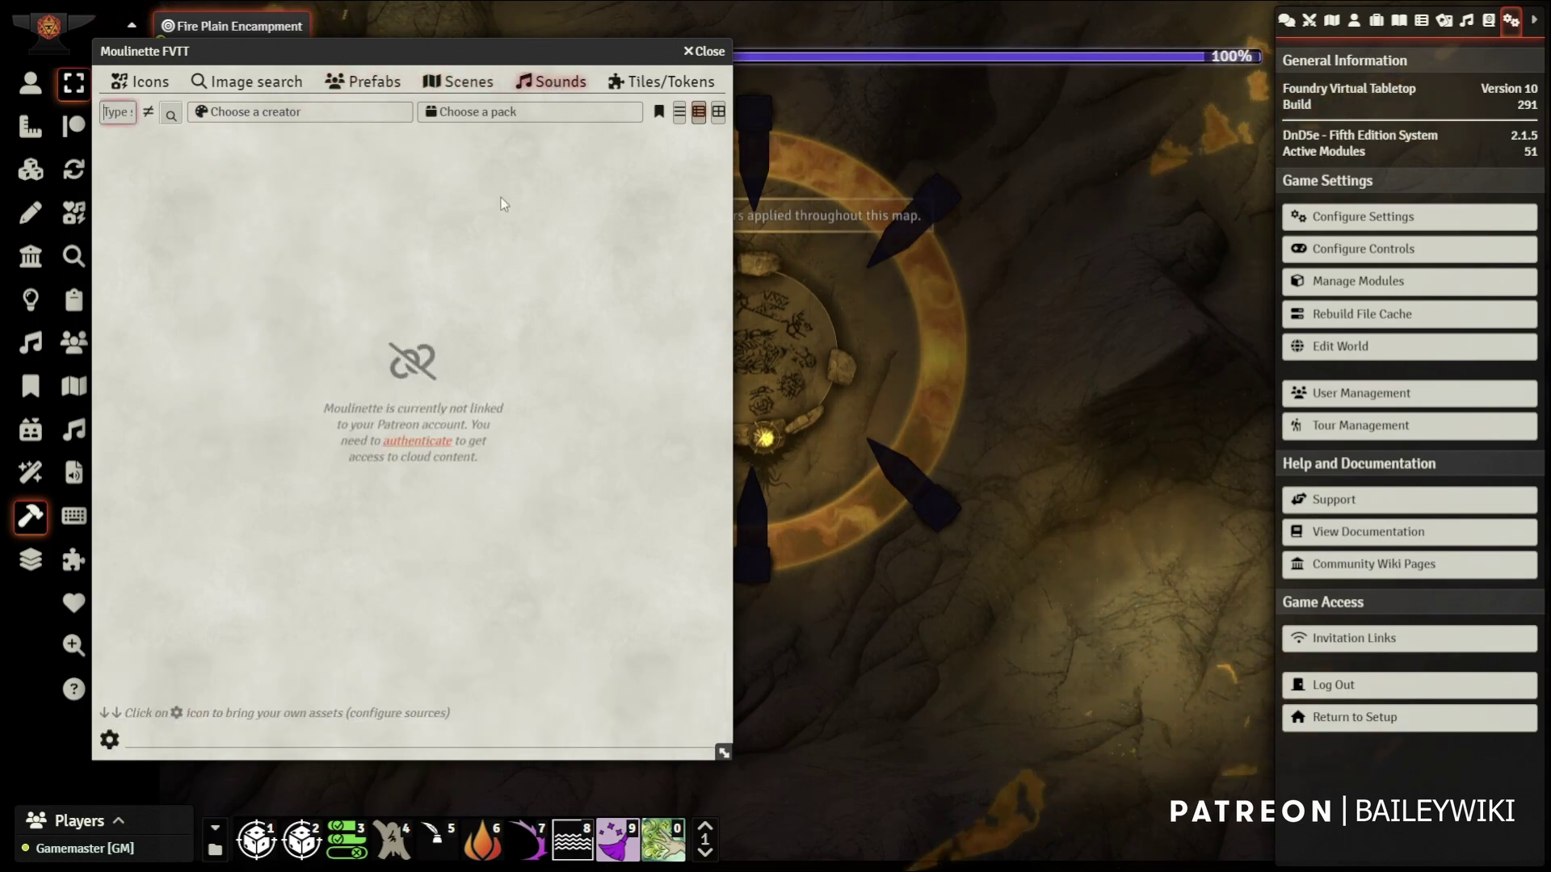
click(109, 740)
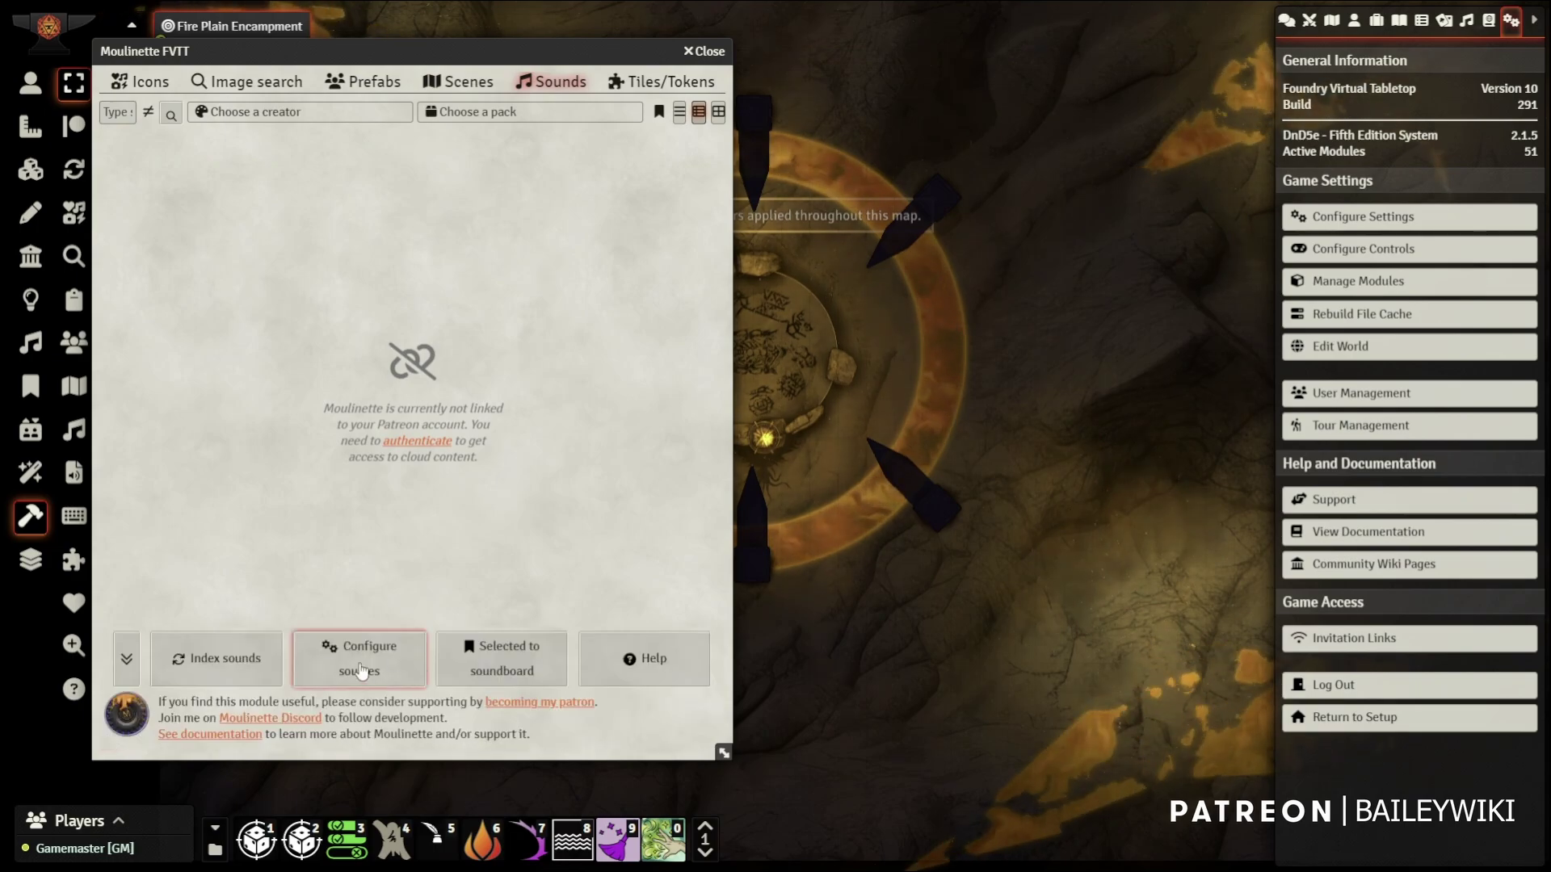
click(360, 669)
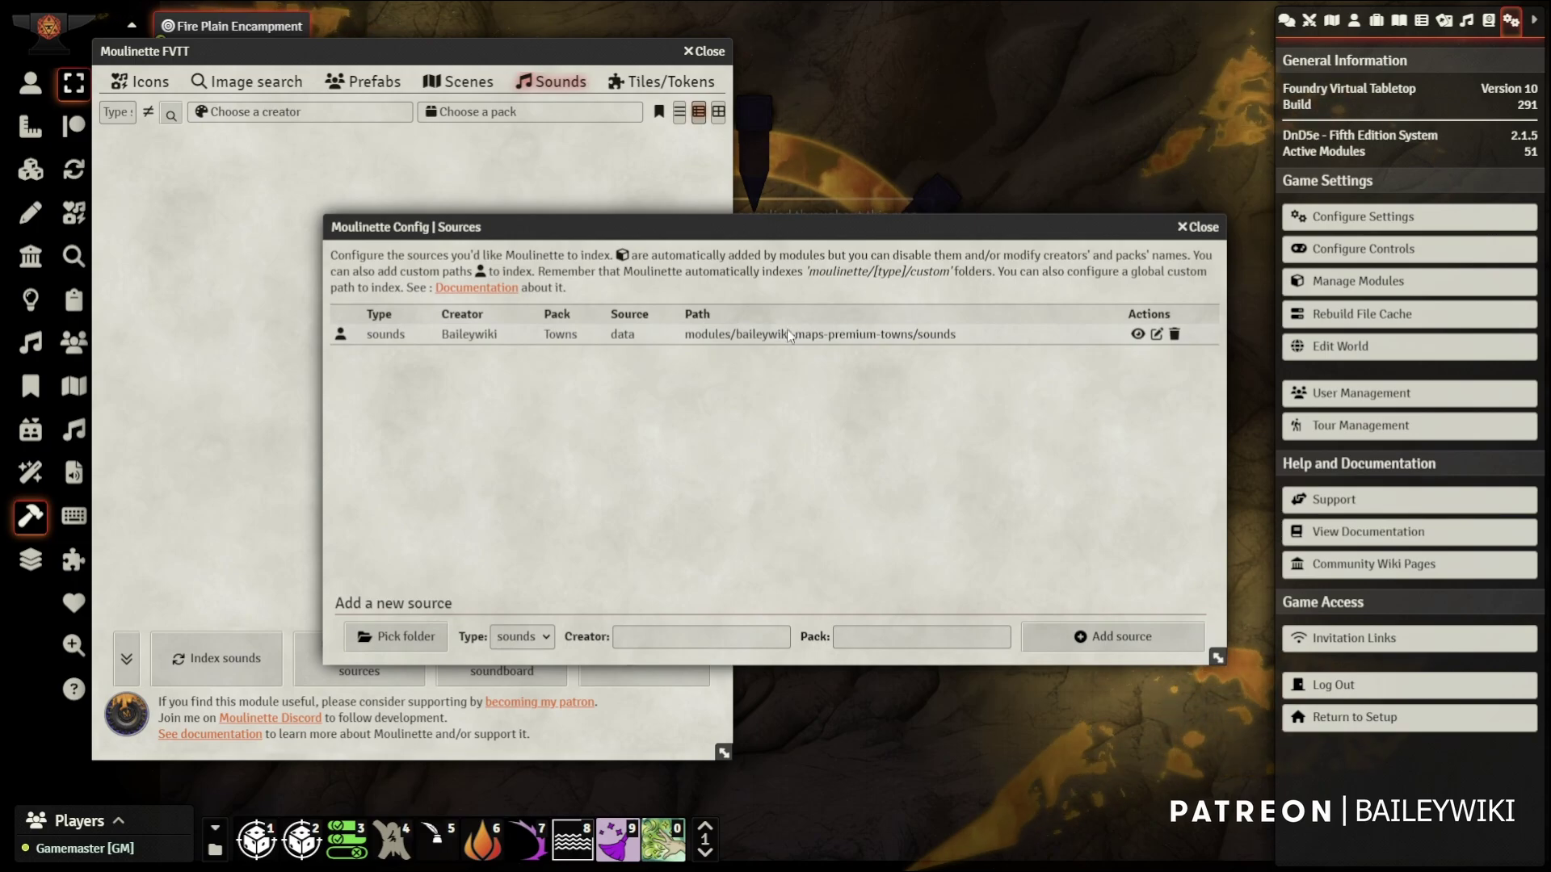
Browse the user data to modules/baileywiki-maps-premium-towns/sounds for a new sounds source, and close the directory browser without selecting it
click(398, 636)
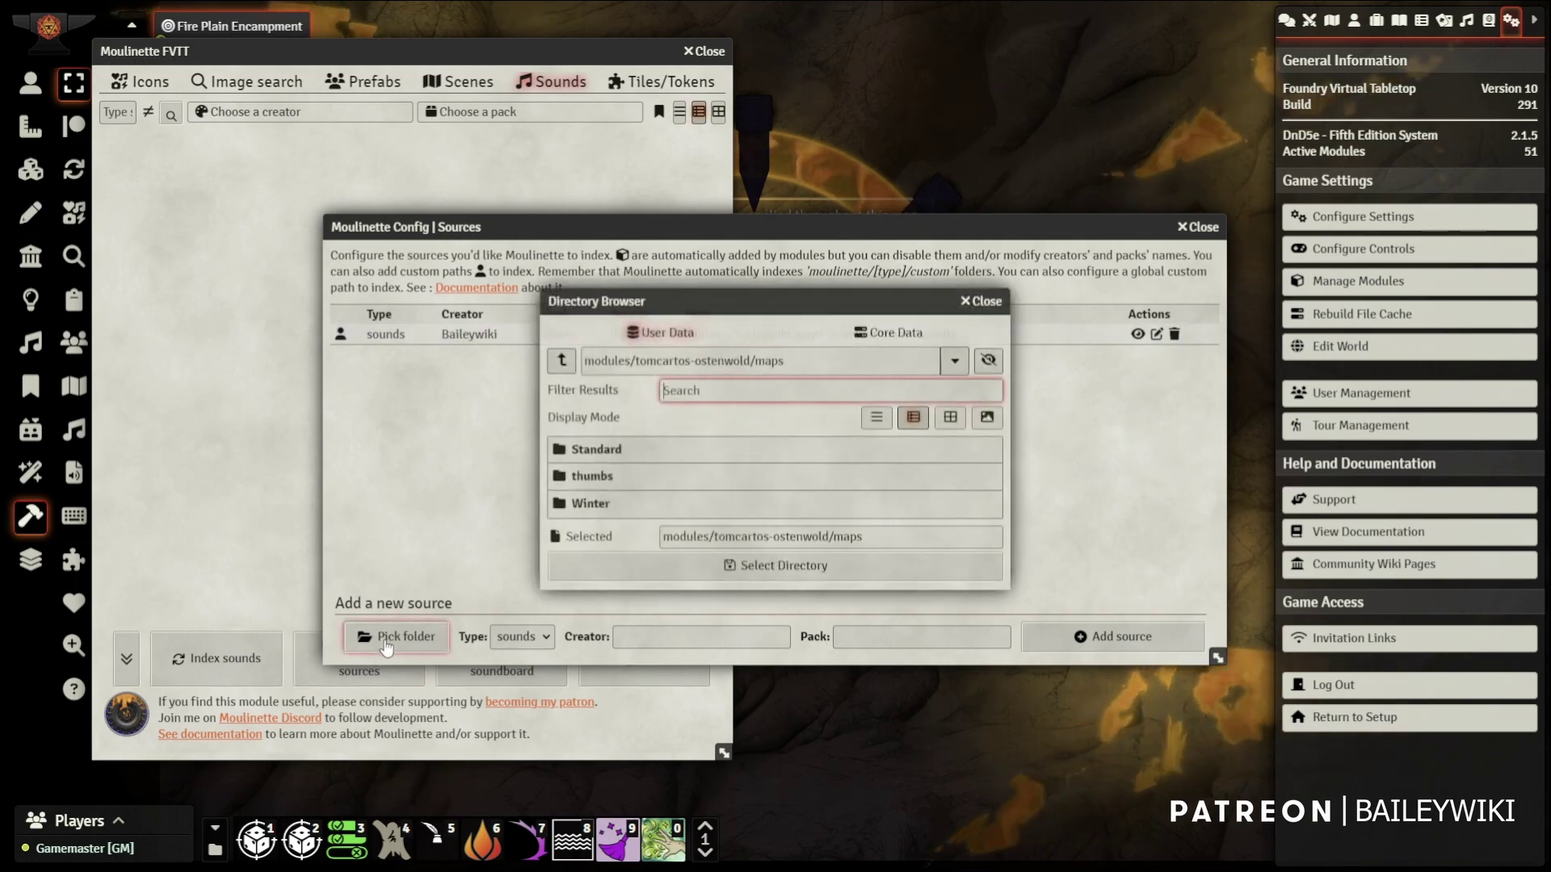
click(562, 361)
click(562, 361)
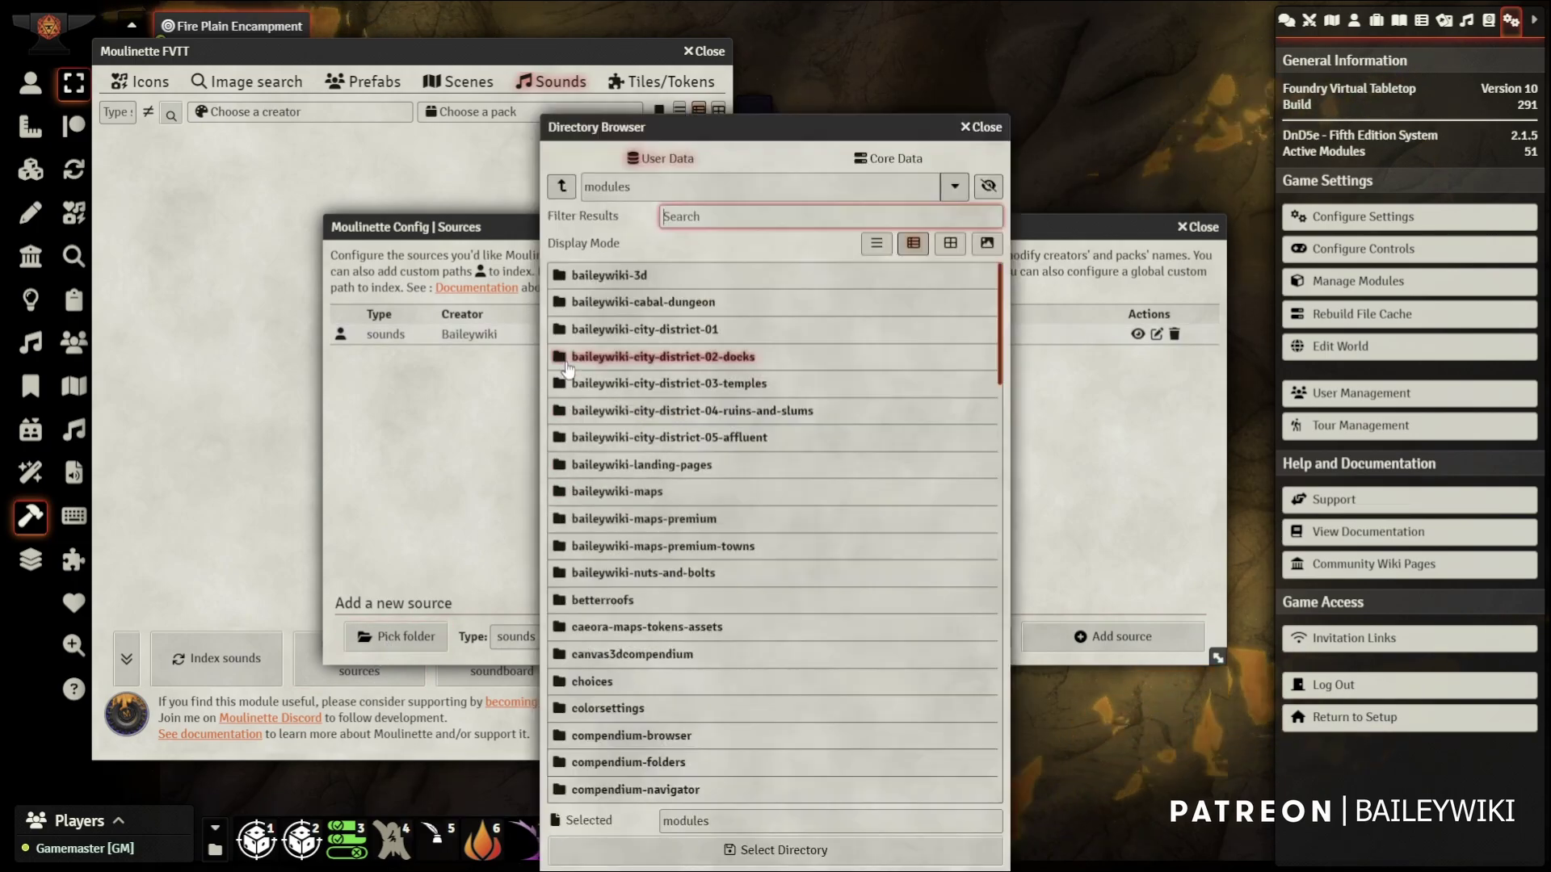
click(581, 229)
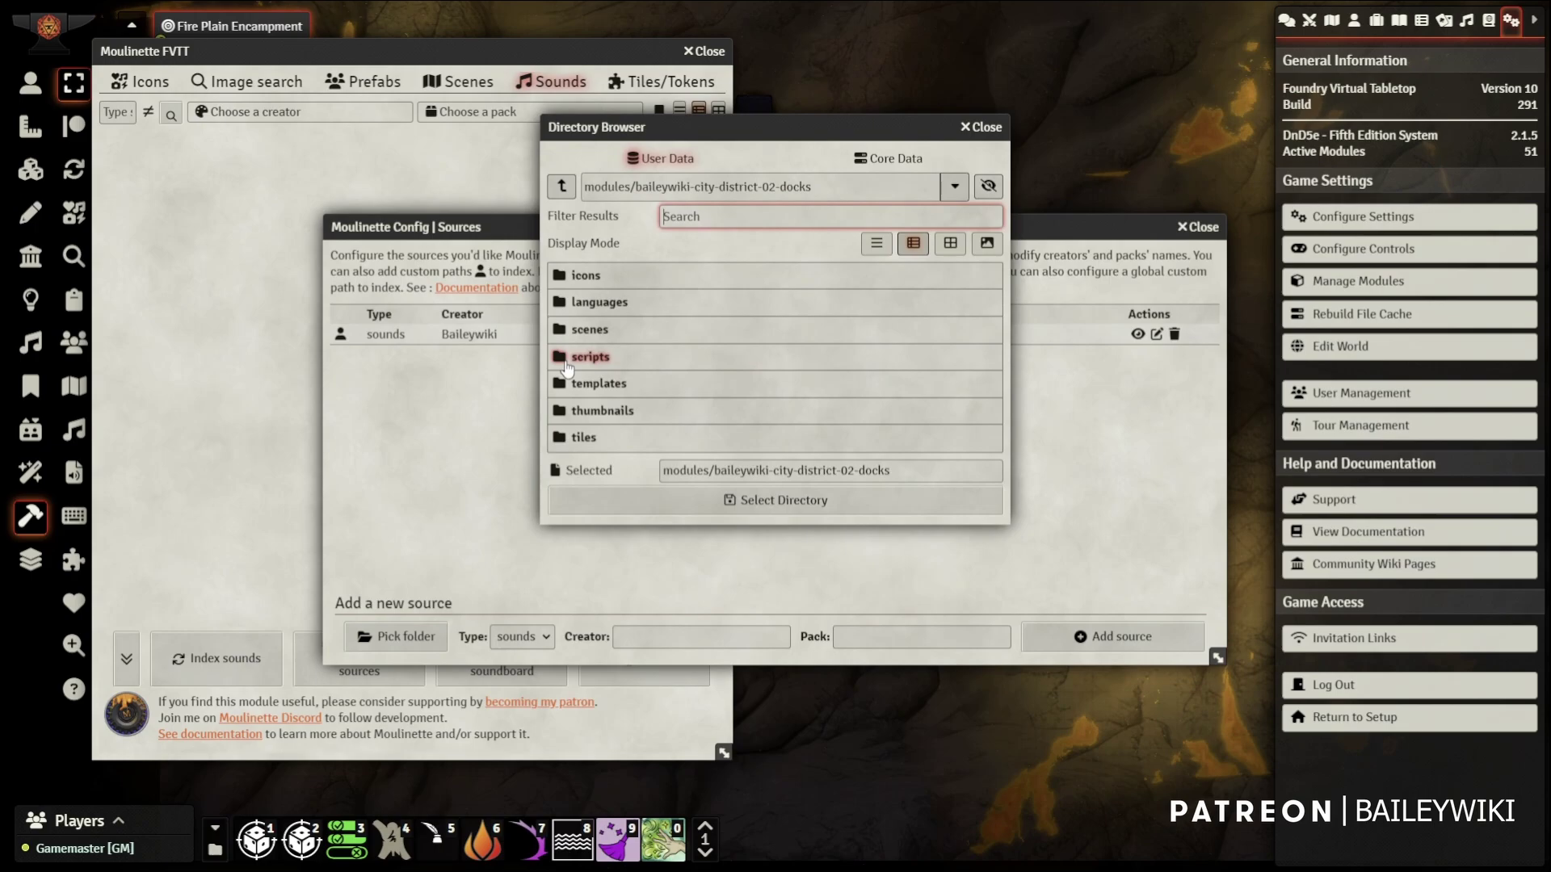
click(561, 186)
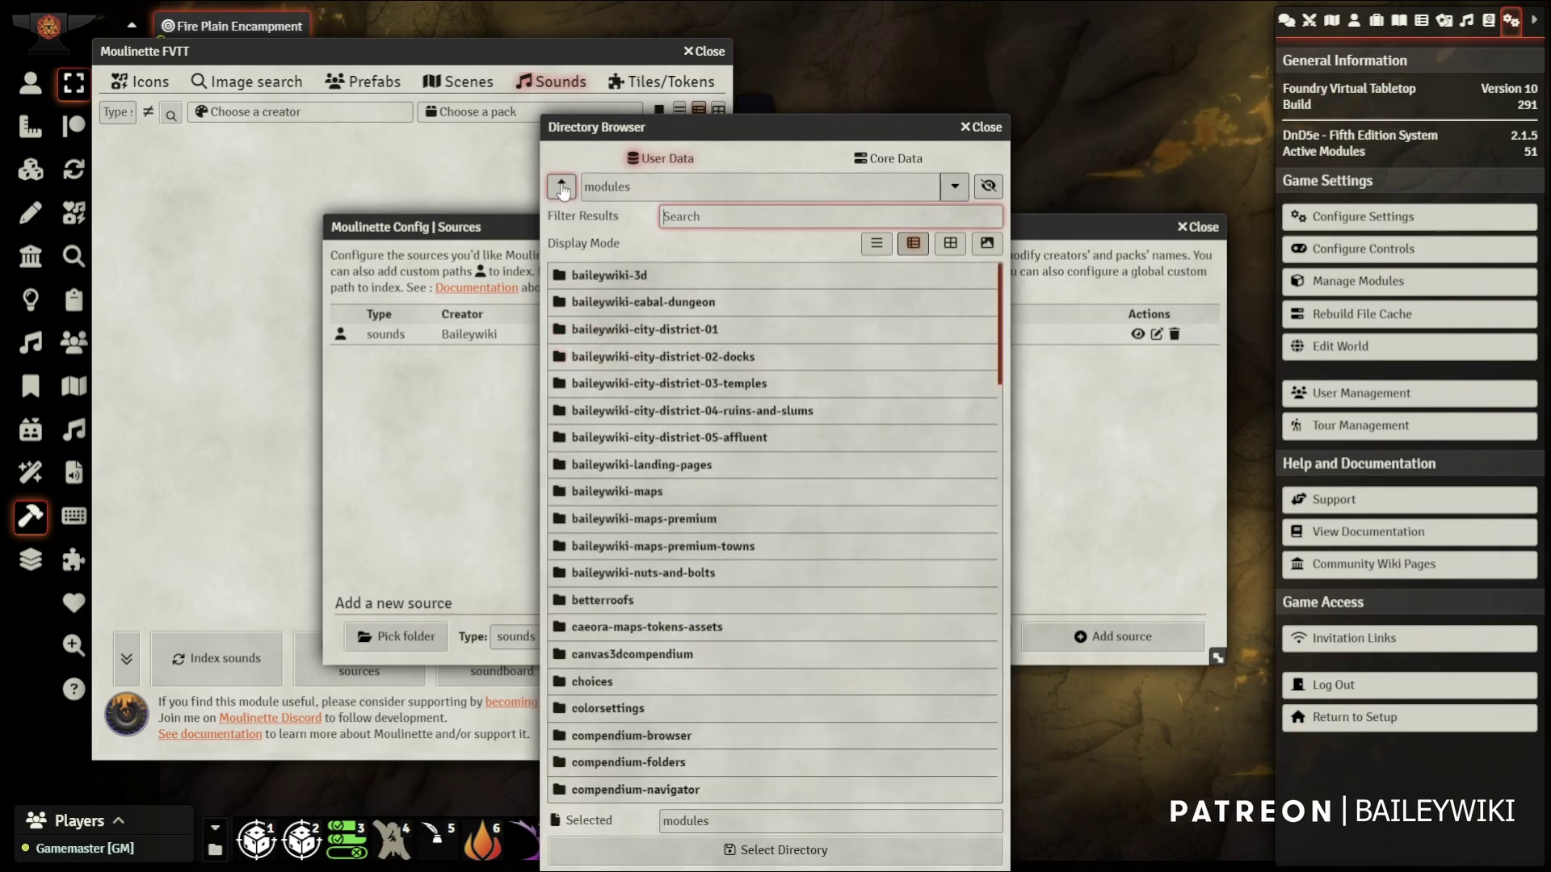
click(671, 548)
click(598, 519)
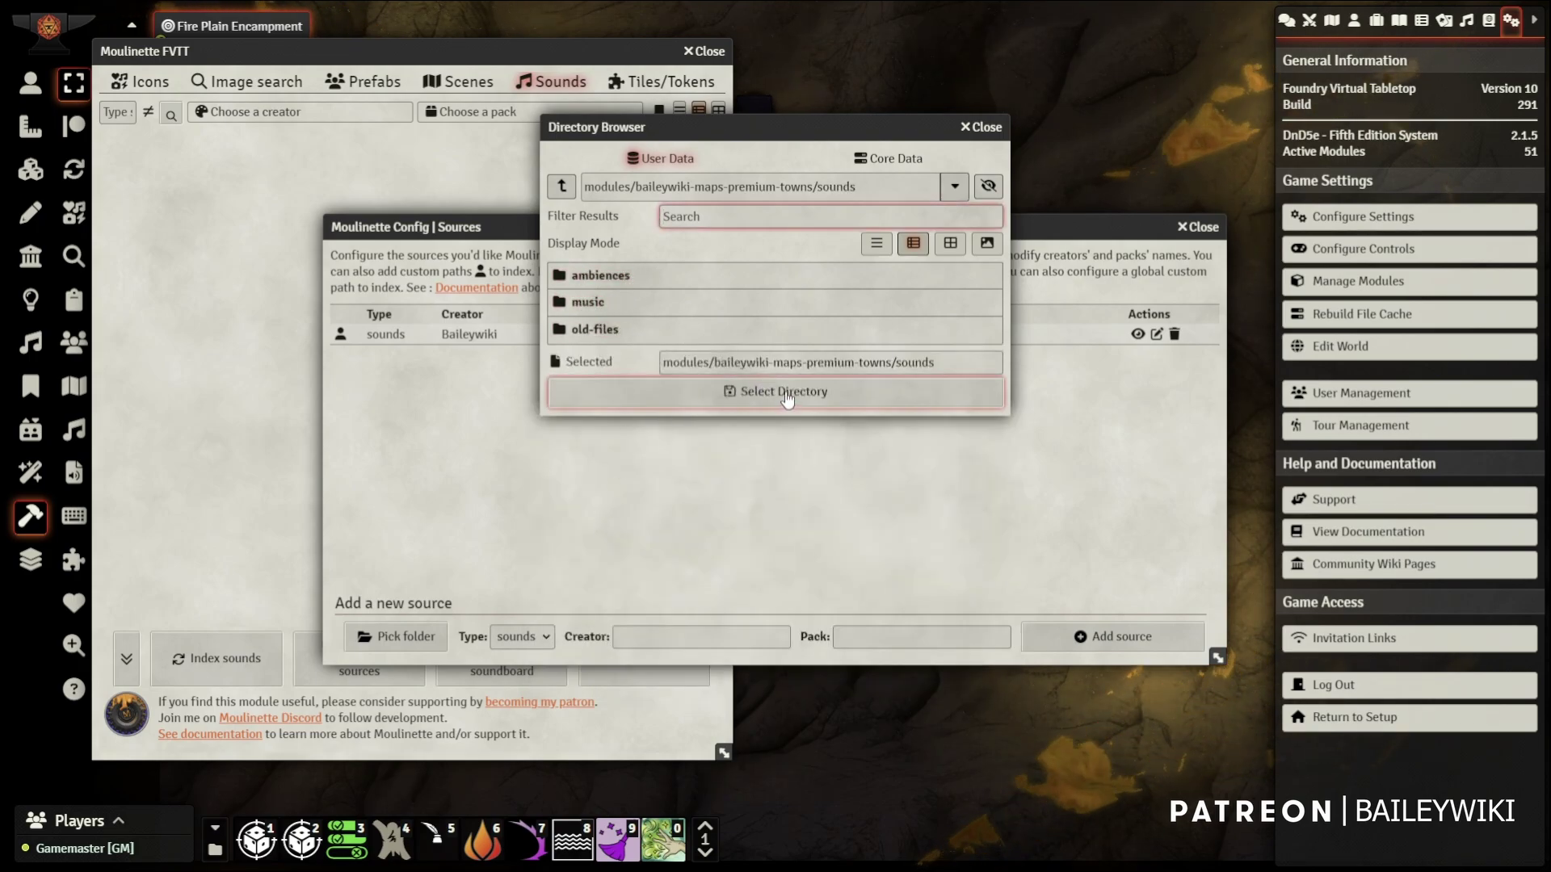
click(983, 131)
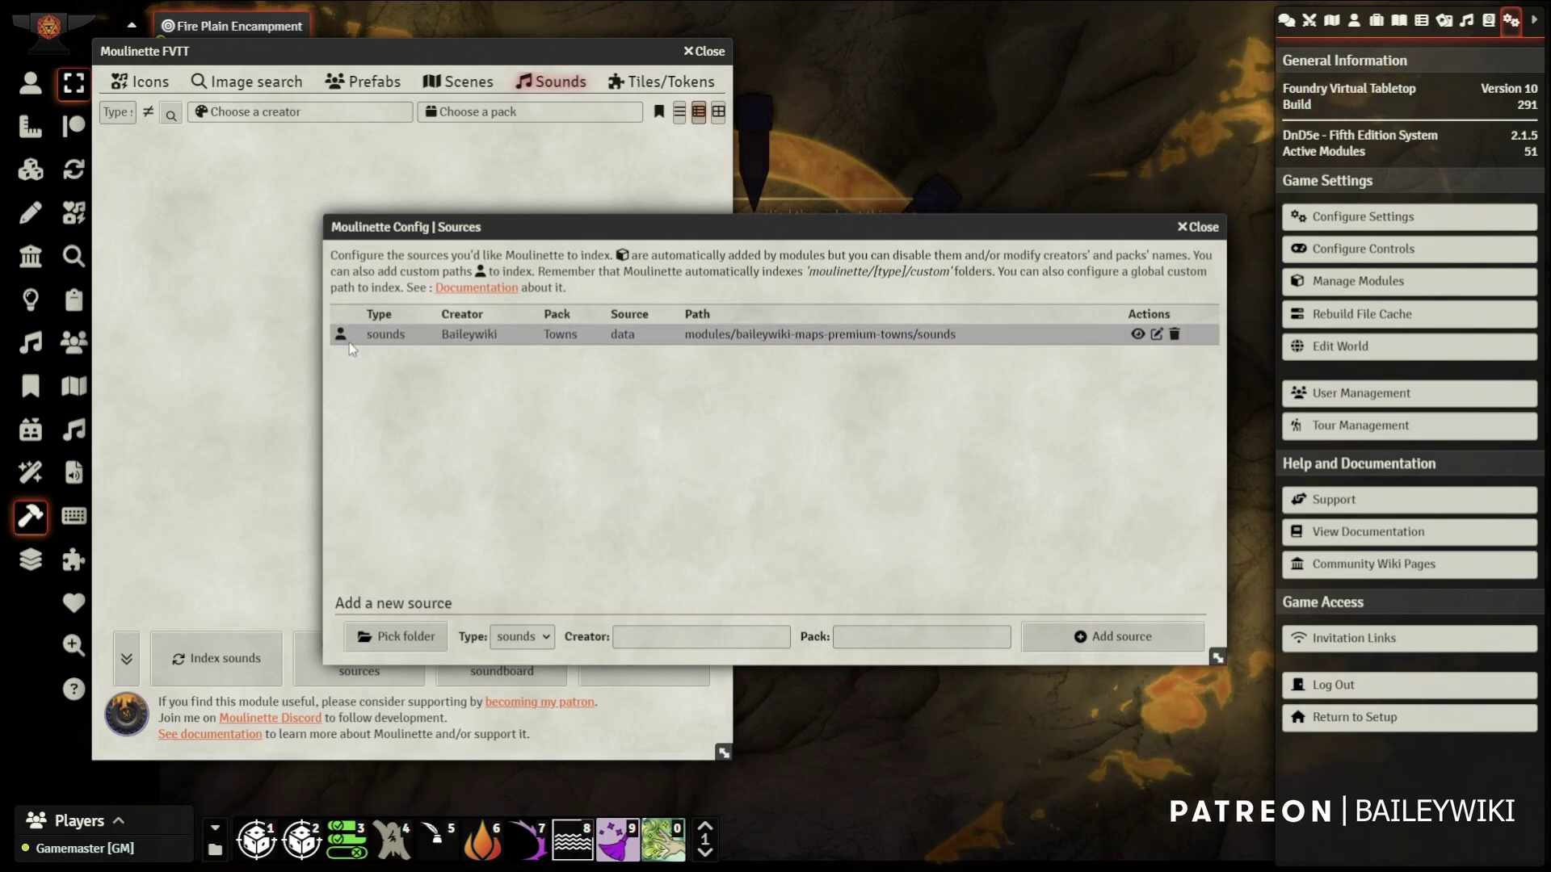
Close the source configuration, filter the sounds to creator Baileywiki, and look through the listed sounds
click(1202, 227)
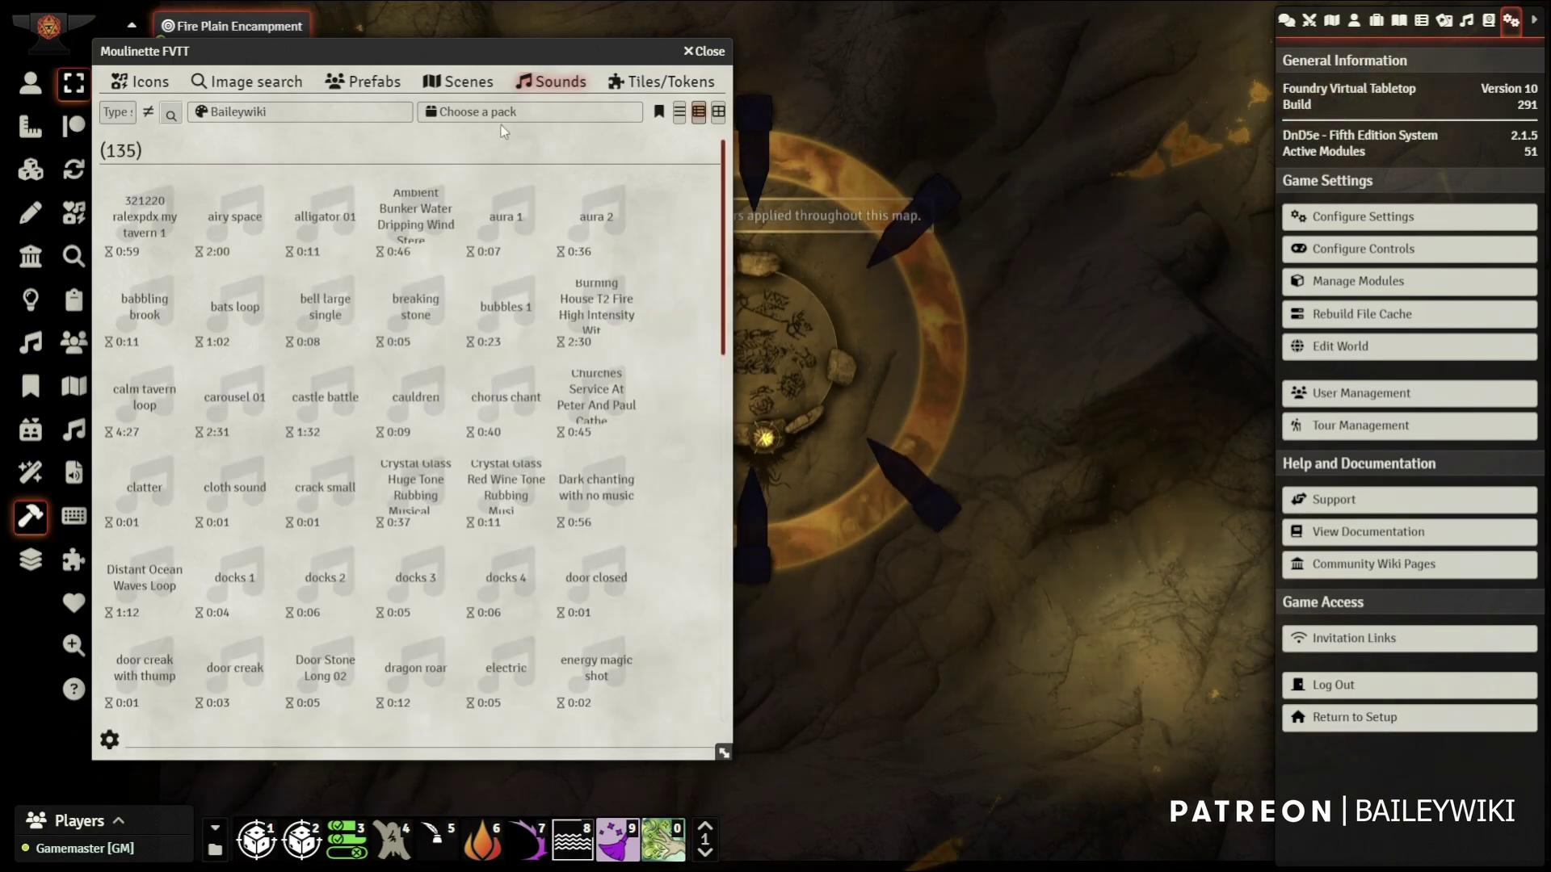
click(298, 112)
click(242, 148)
scroll(501, 307, down, 8)
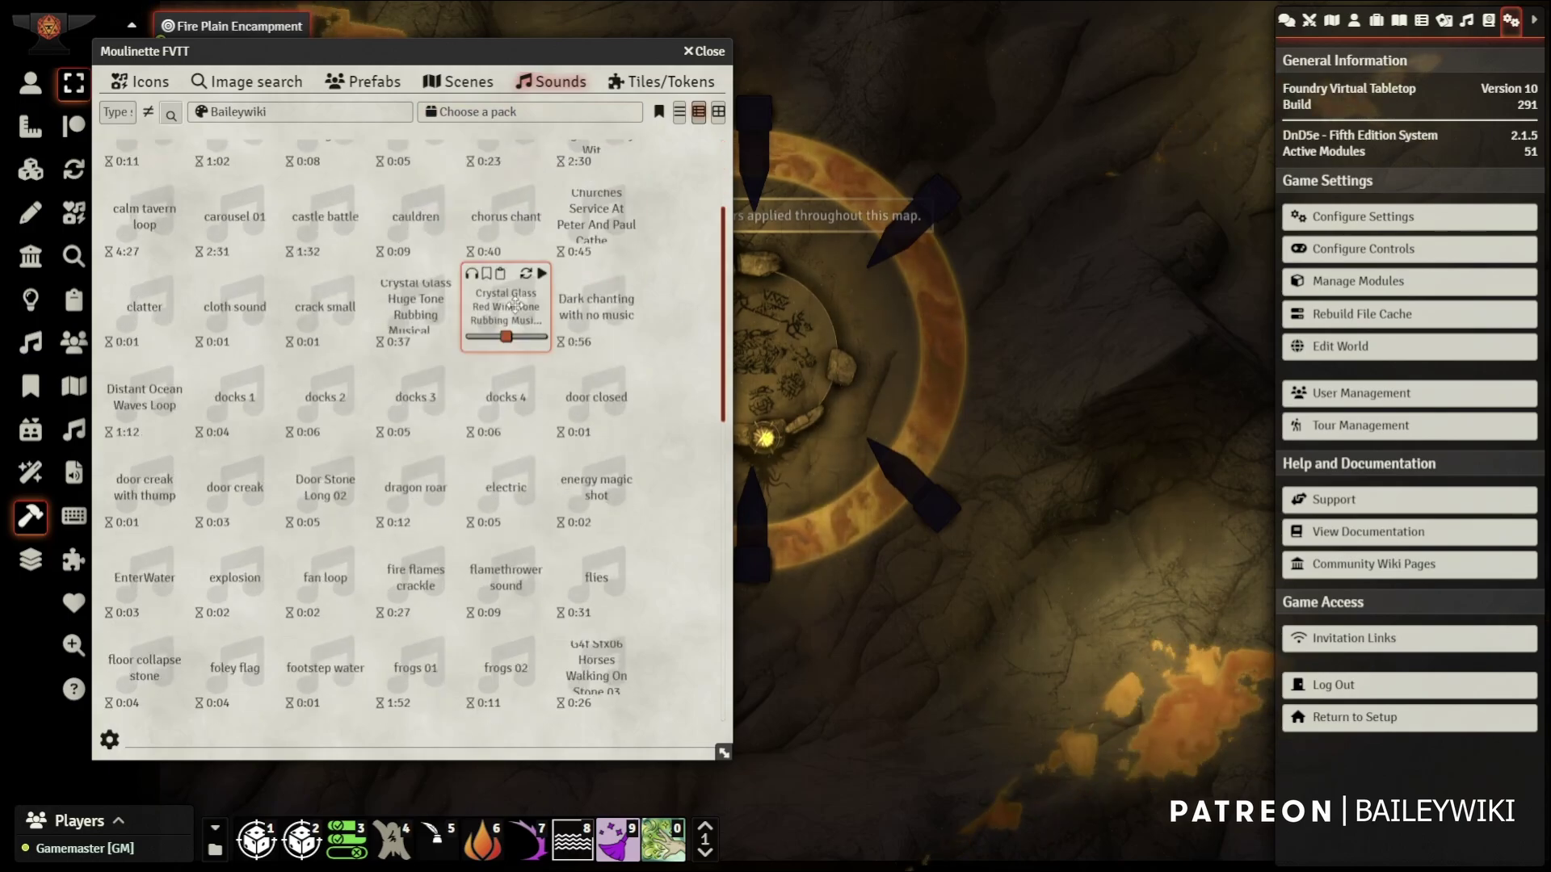
mouse_move(287, 278)
mouse_move(209, 153)
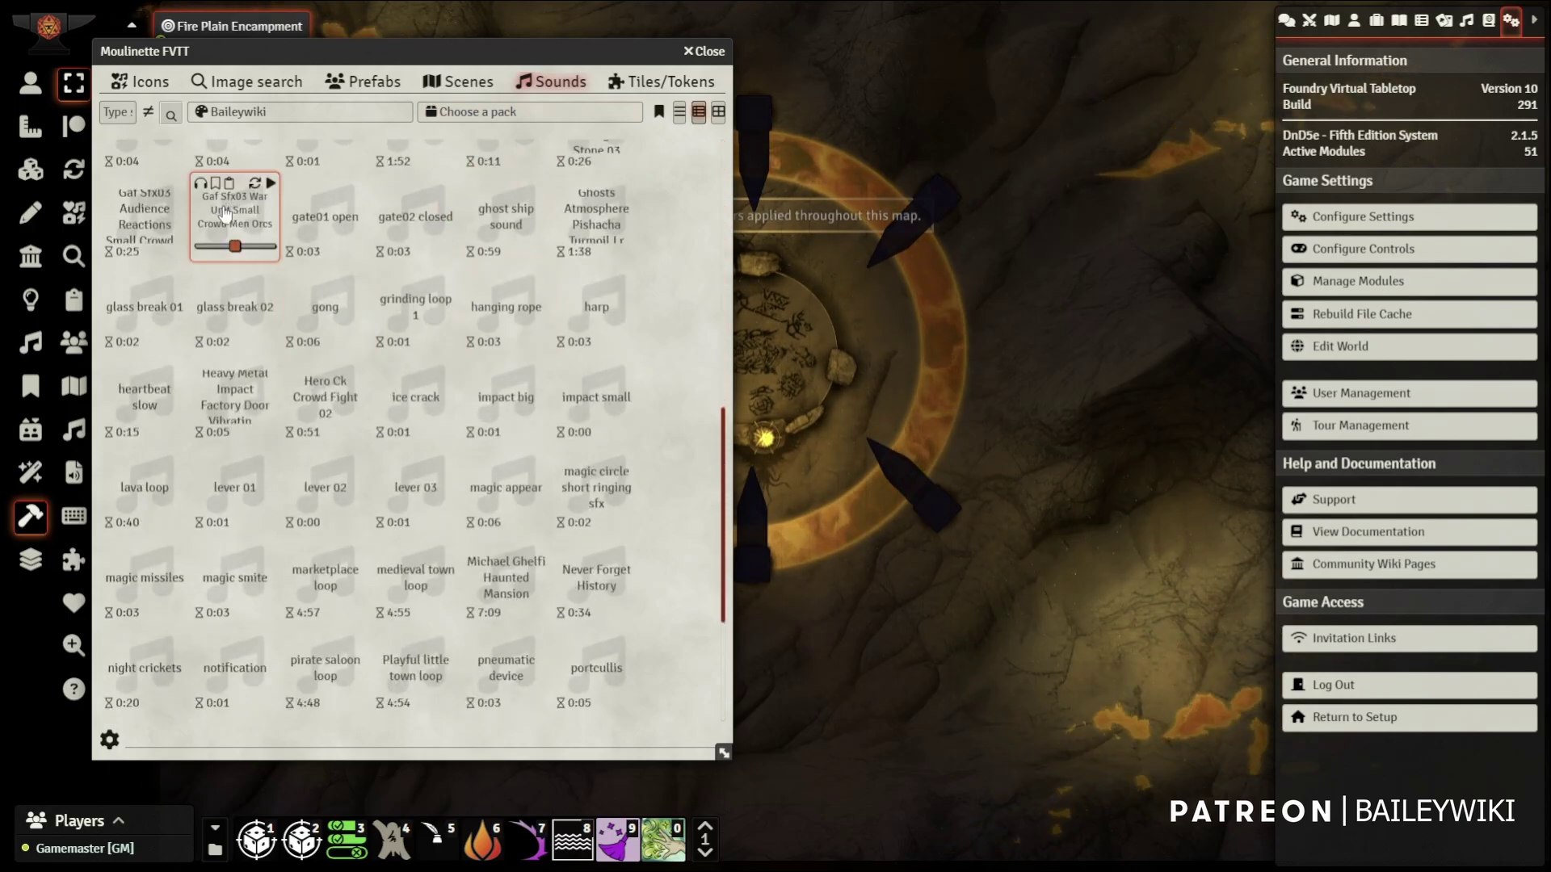
scroll(206, 198, up, 1)
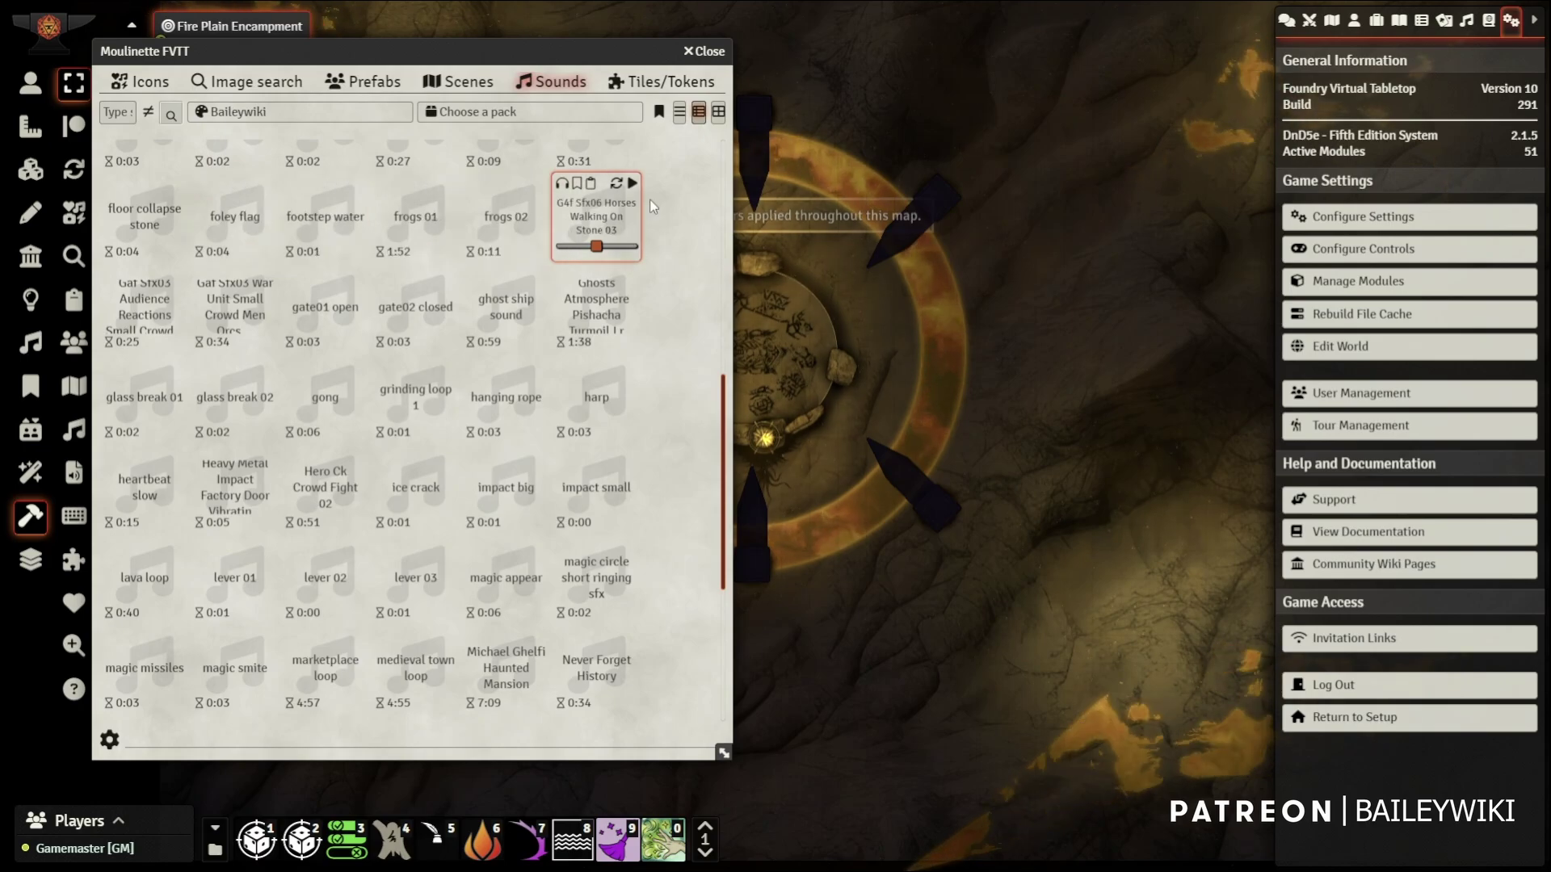
scroll(642, 192, up, 10)
scroll(618, 172, up, 1)
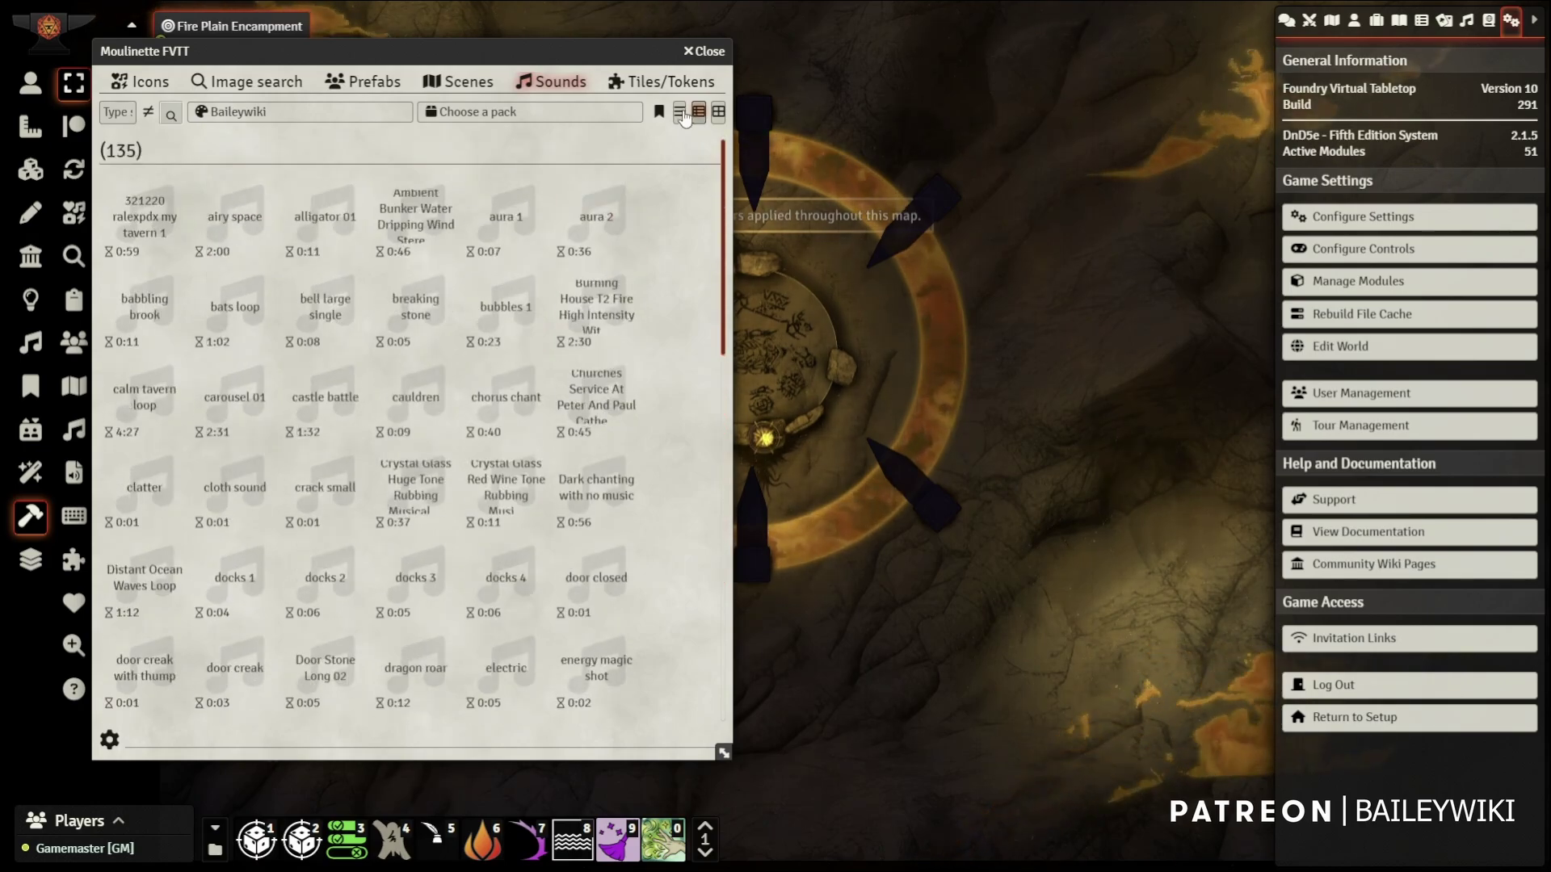
View the sounds by folder, checking ambiences/michael-ghelfi, switch them to the ungrouped grid view, and widen the Moulinette window
click(679, 112)
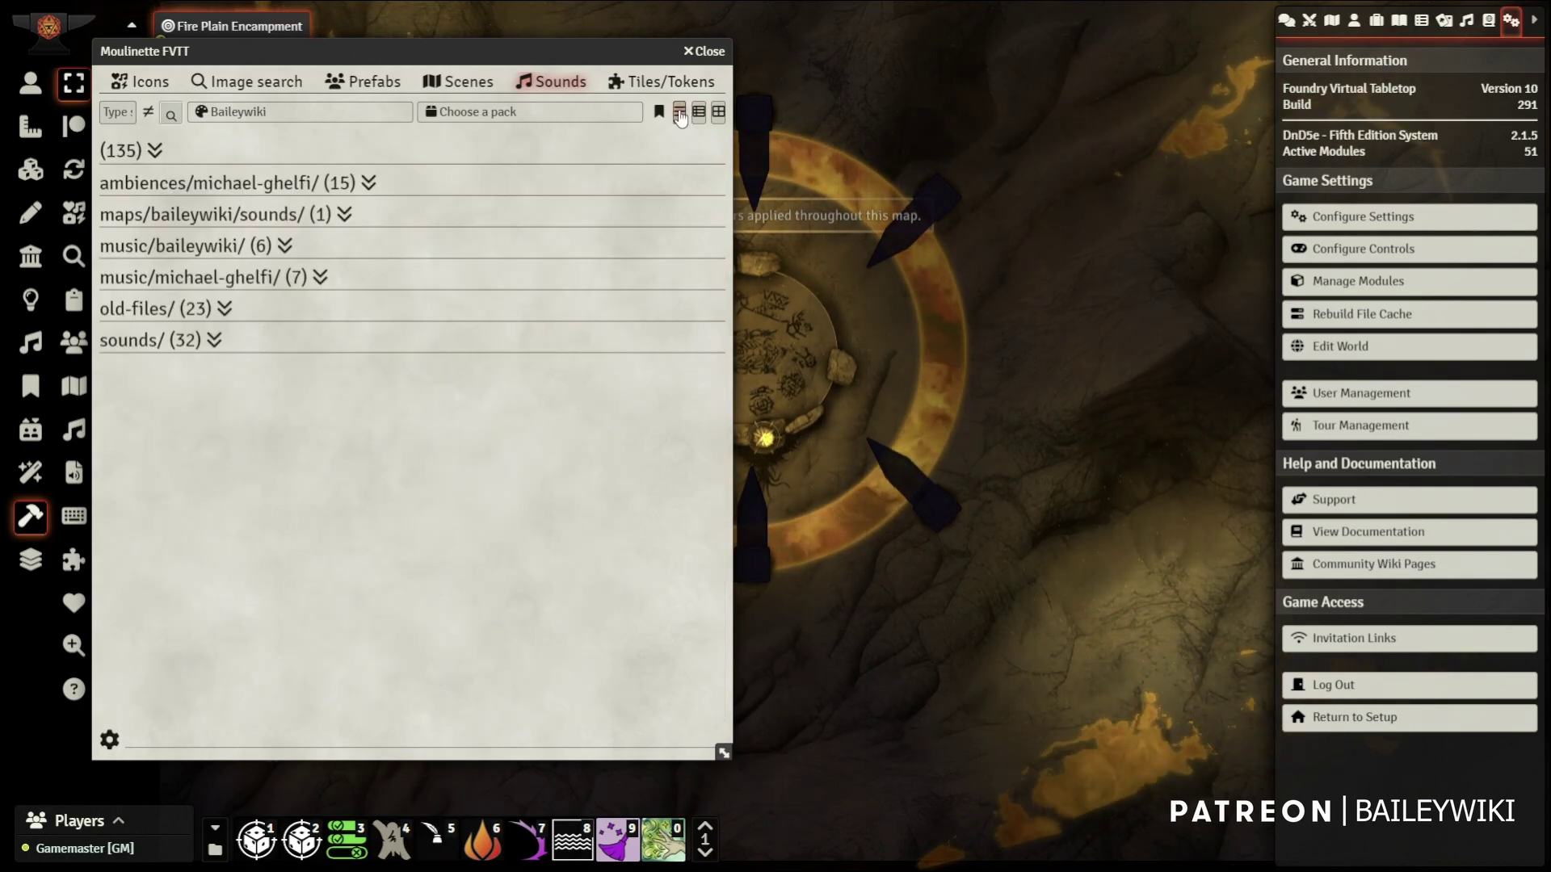
click(369, 184)
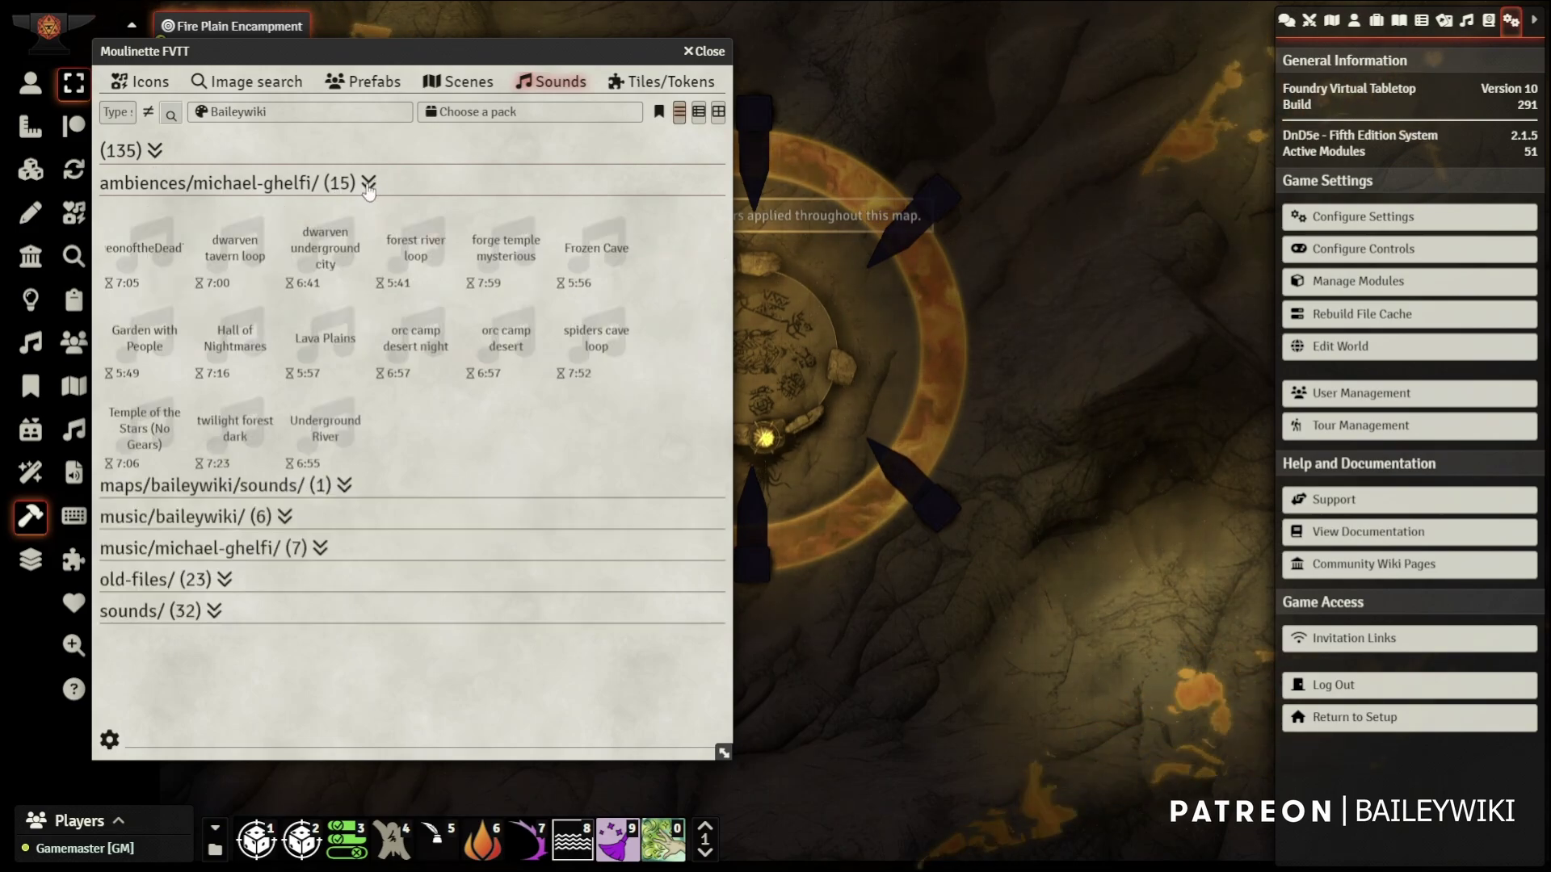
click(369, 184)
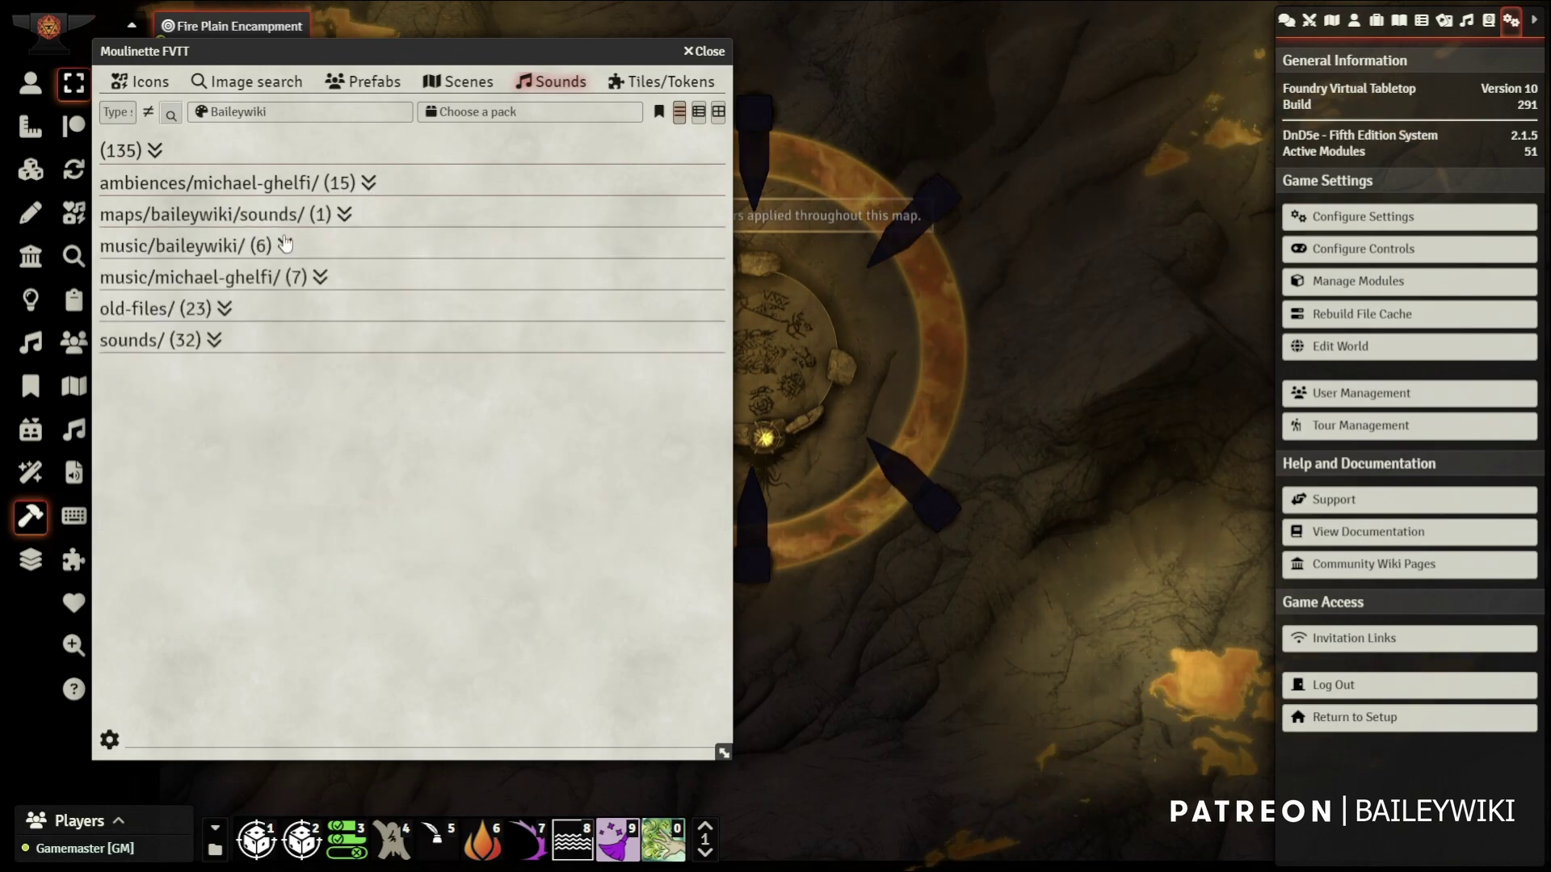
click(718, 112)
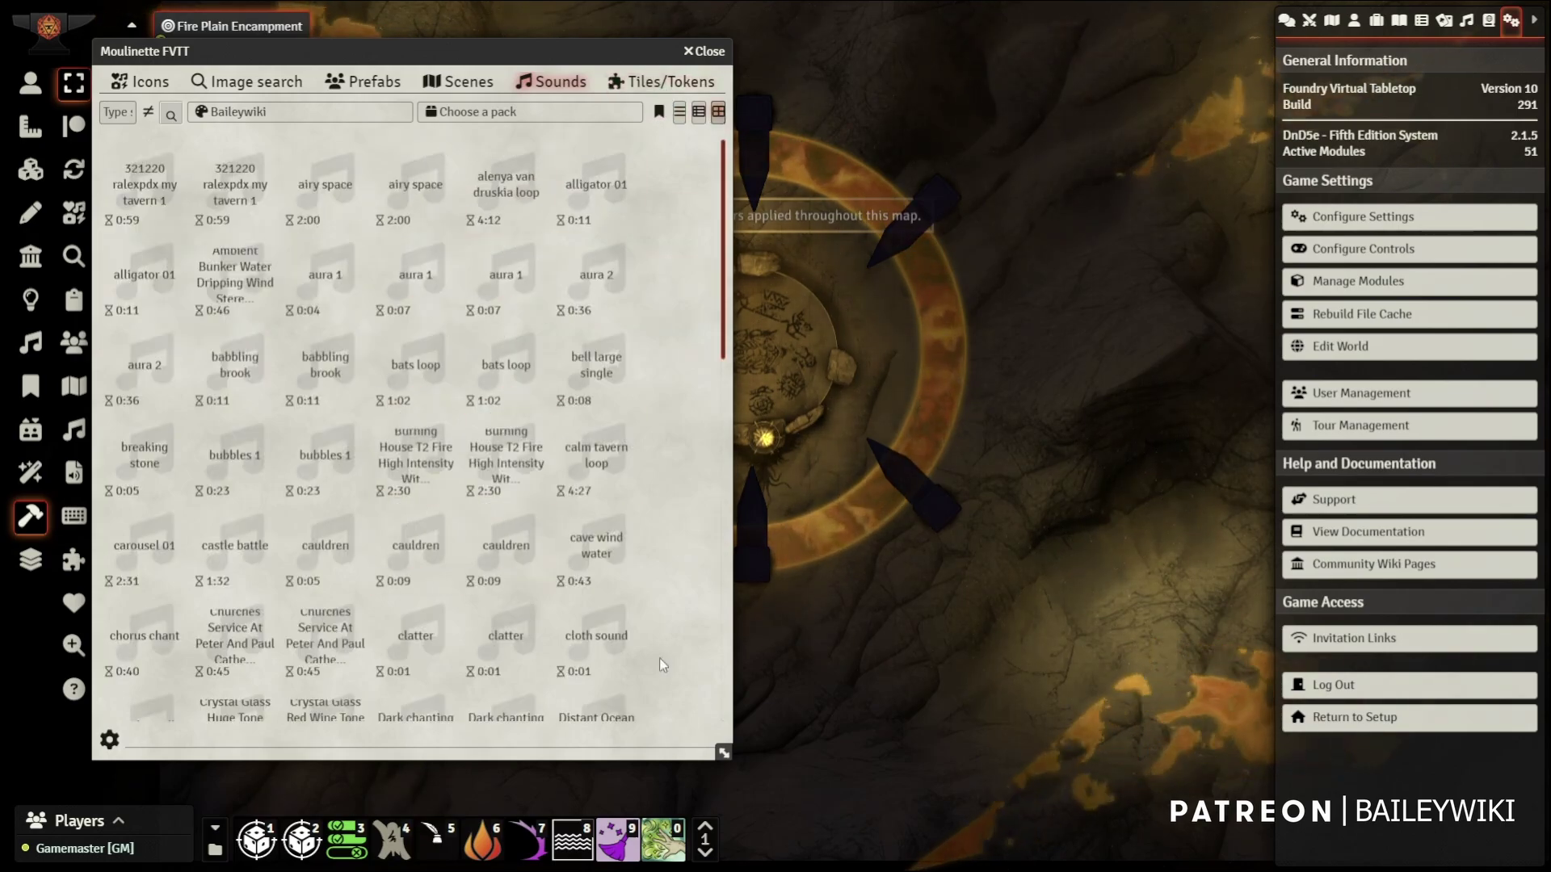
drag(727, 753, 799, 693)
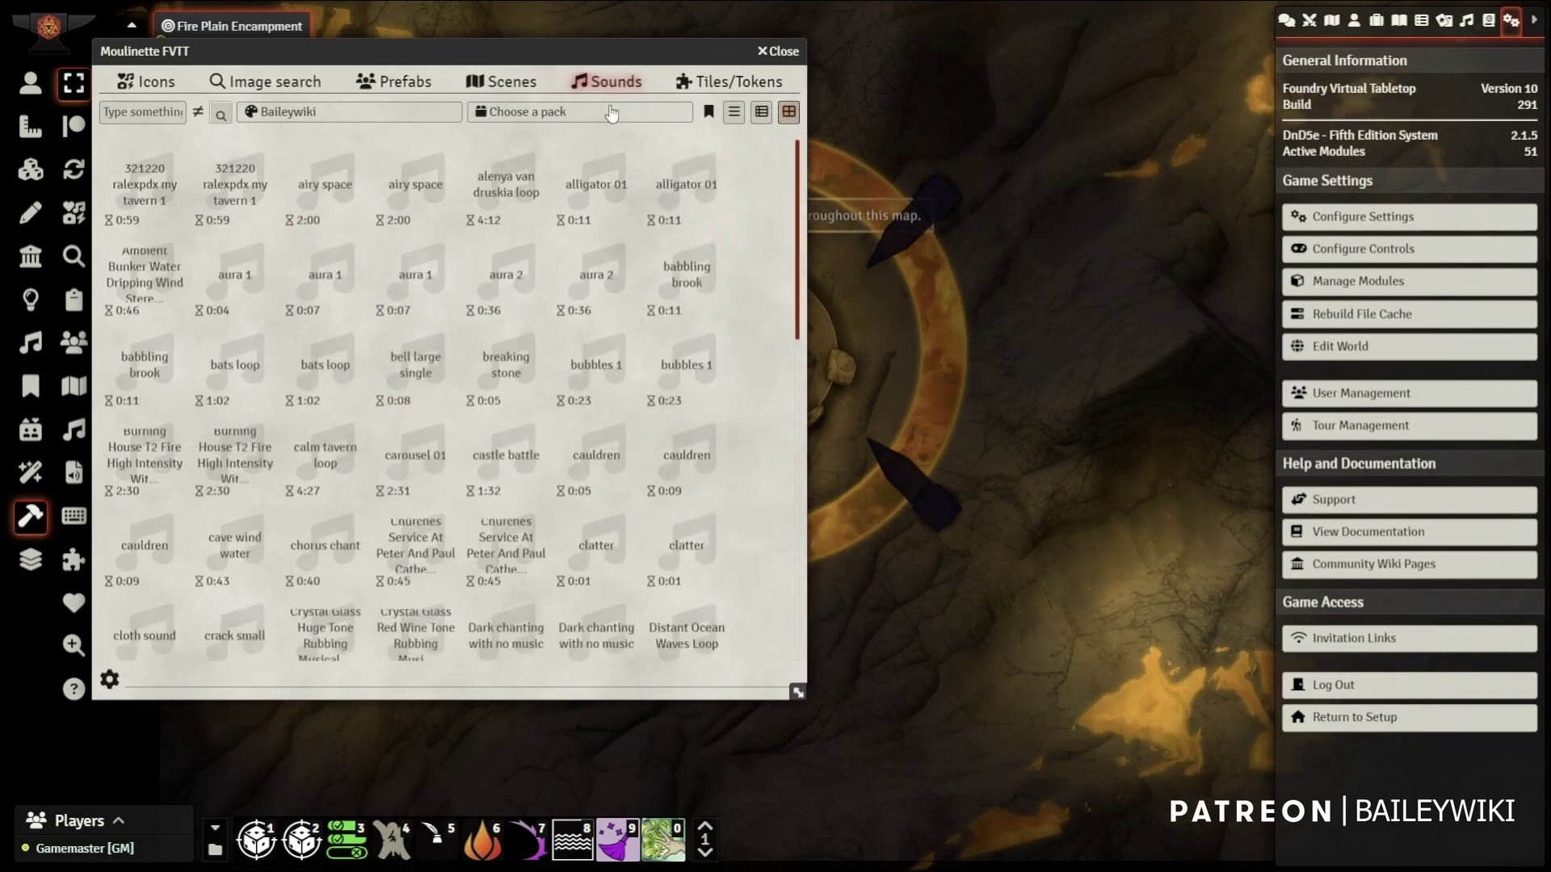
Switch Moulinette to tiles and tokens and list the assets of creator Baileywiki
click(715, 88)
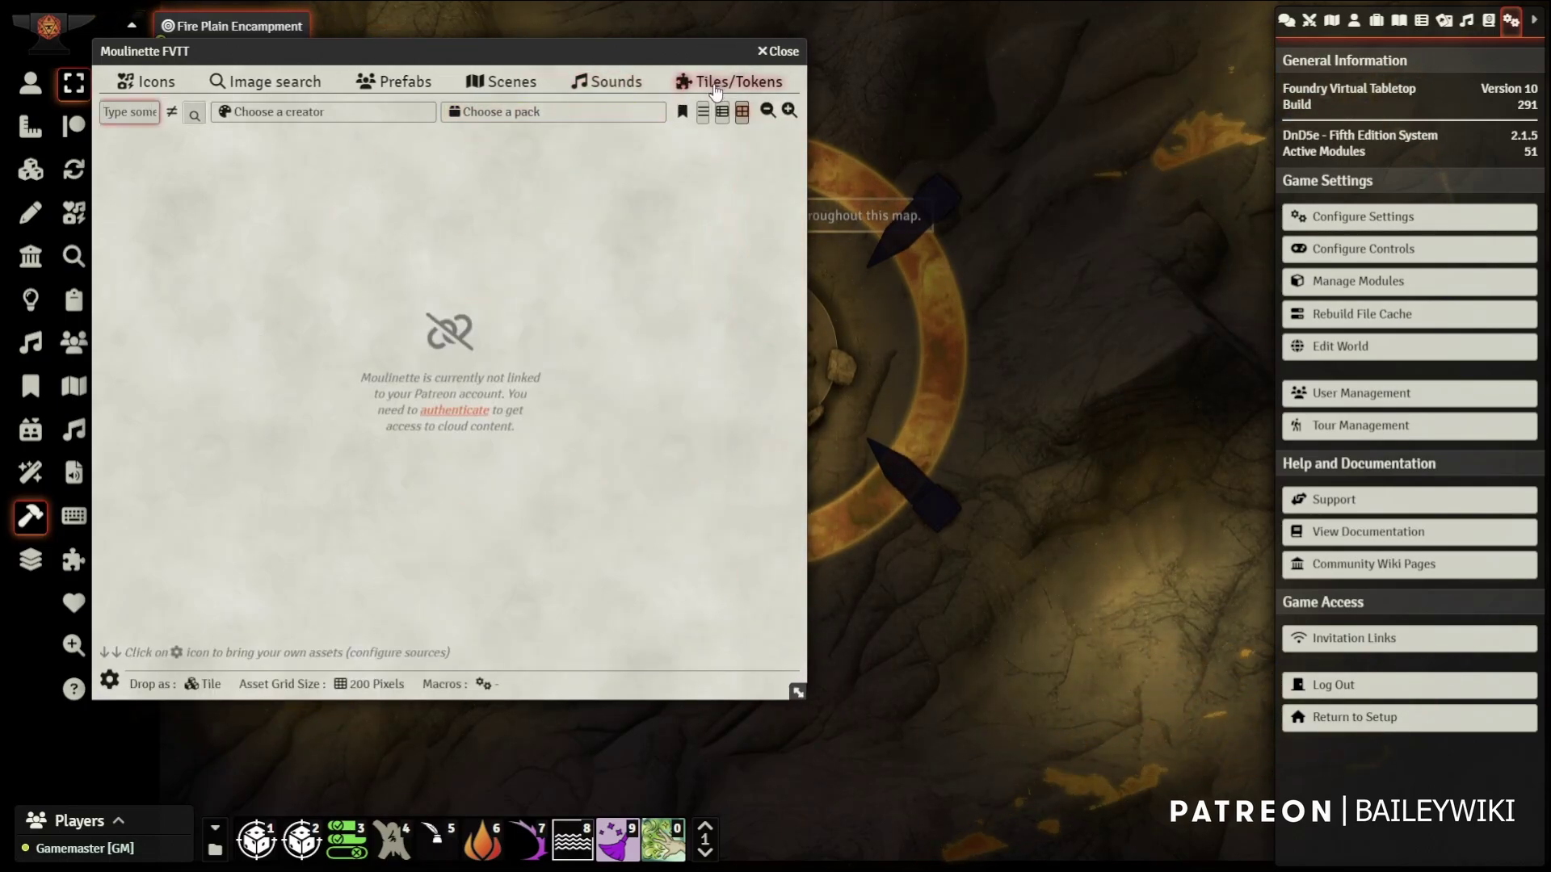
click(381, 114)
scroll(323, 177, down, 1)
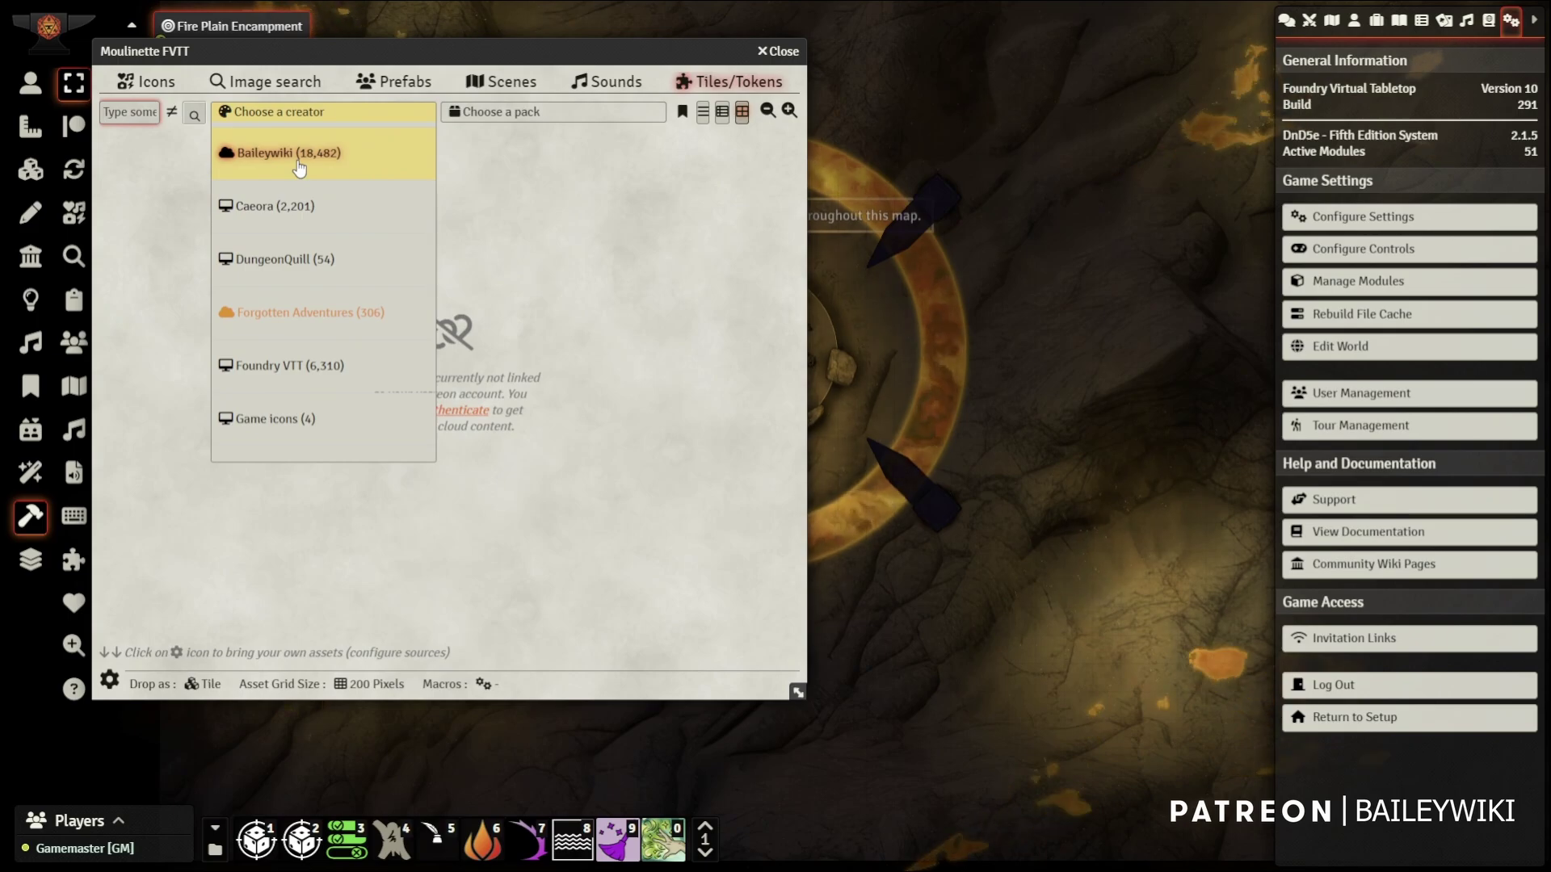
click(296, 158)
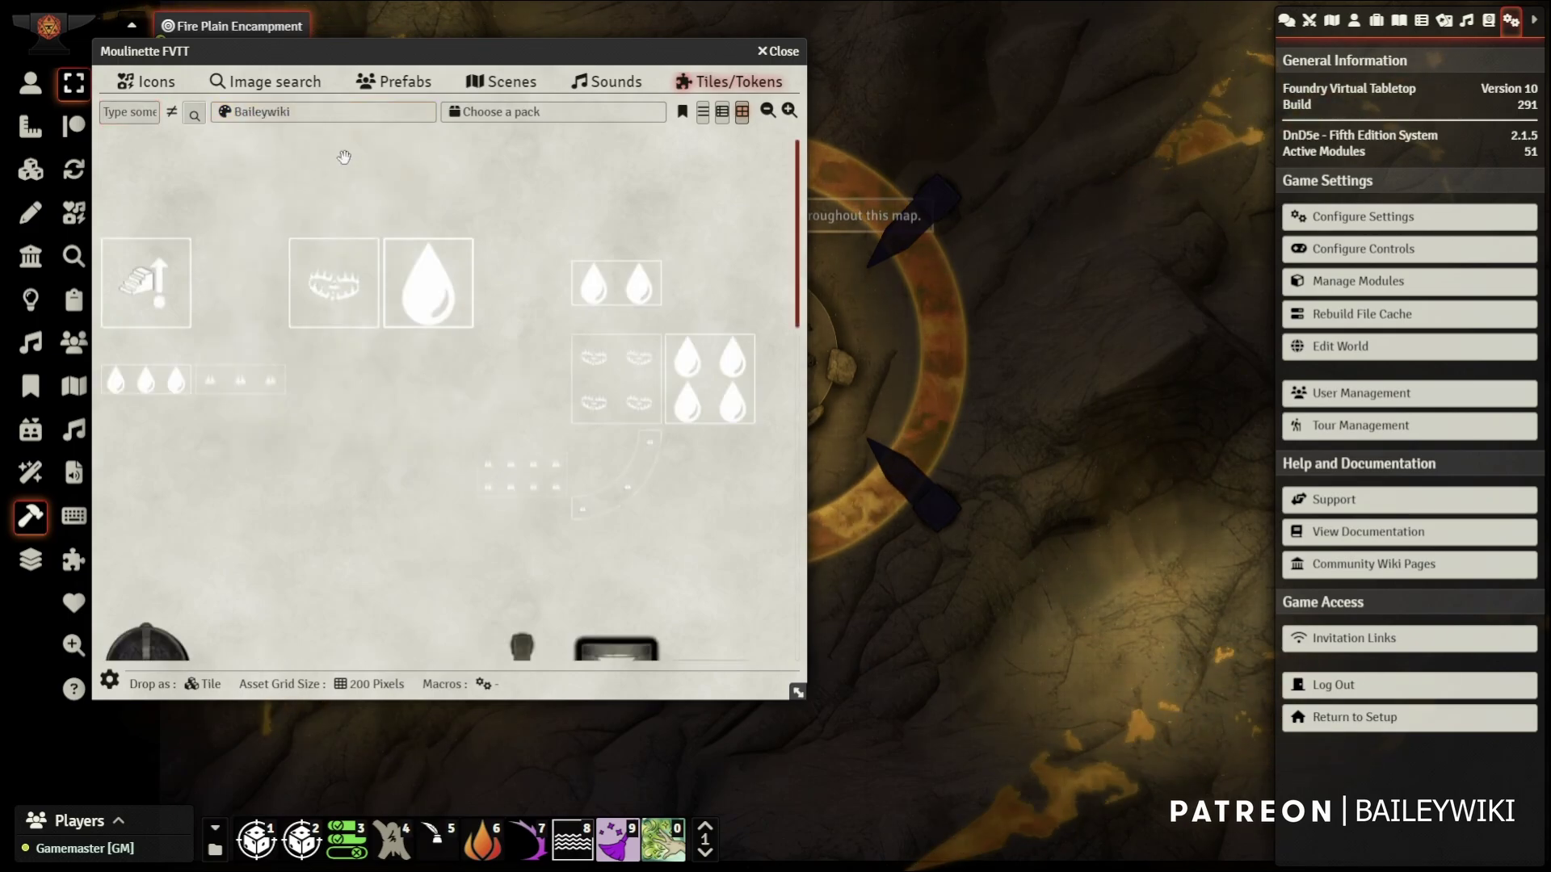
Try larger and smaller tile thumbnails, leave them at the small size, and move the Moulinette window toward the middle of the map
click(789, 111)
click(790, 111)
click(767, 113)
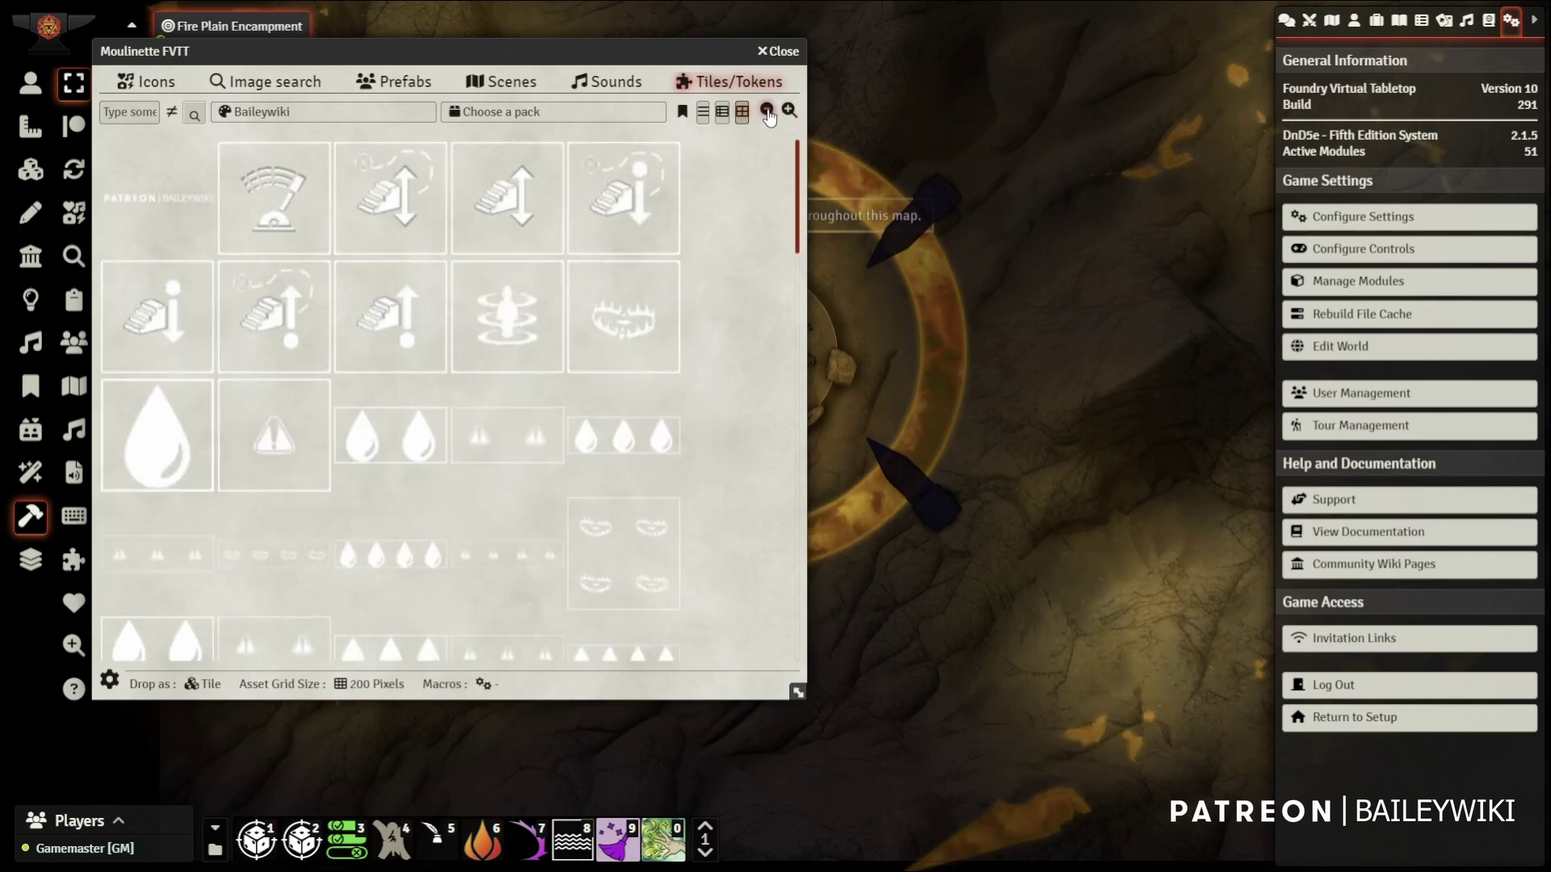
click(767, 113)
click(767, 112)
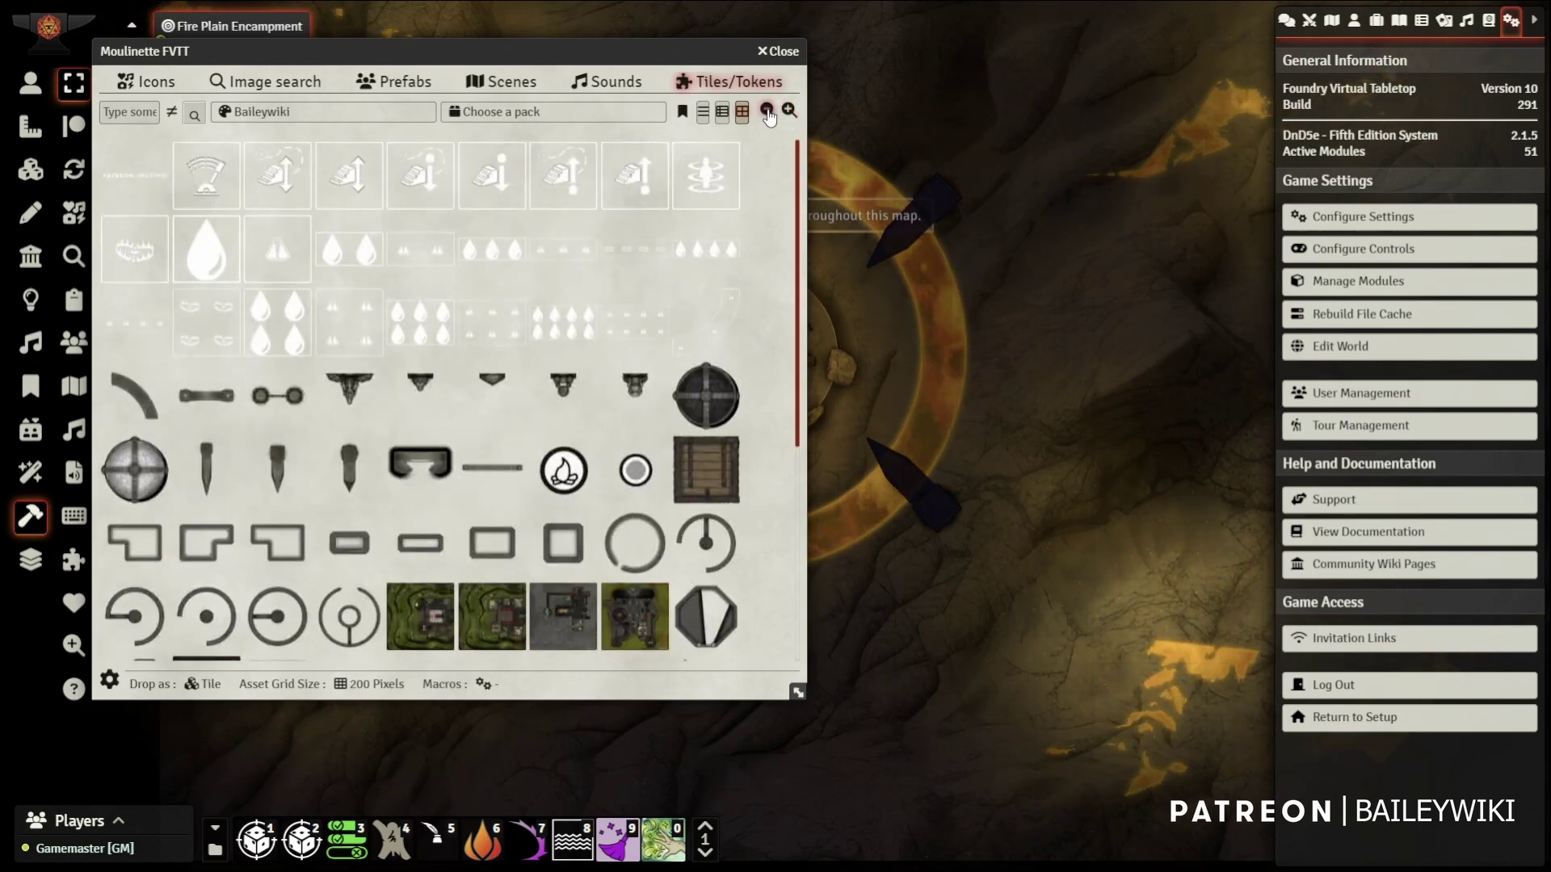
click(789, 111)
click(789, 112)
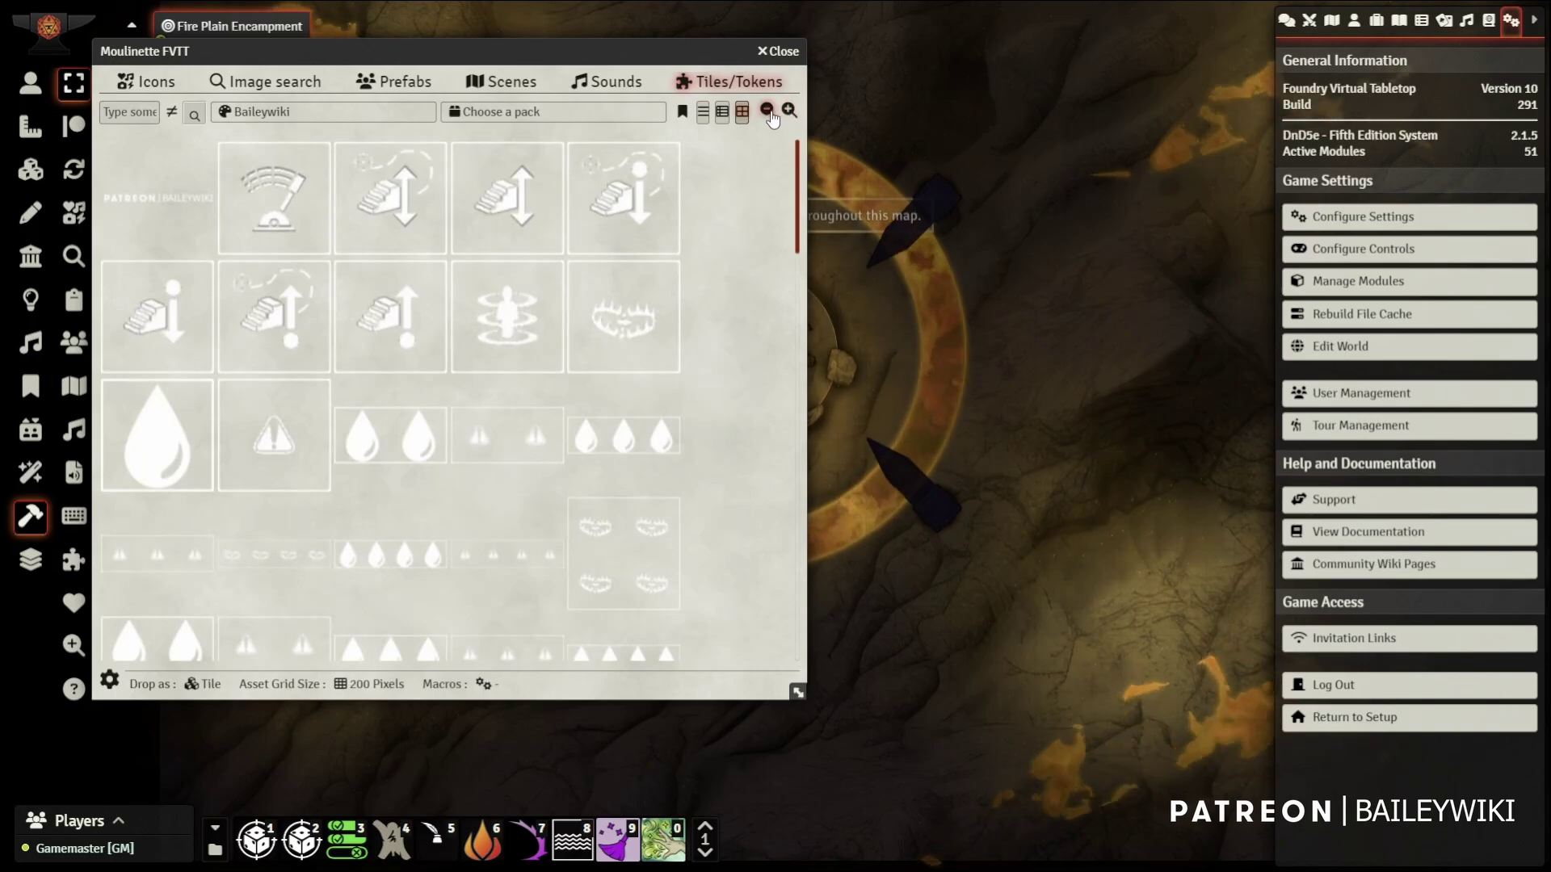
click(767, 113)
click(767, 112)
drag(710, 50, 977, 49)
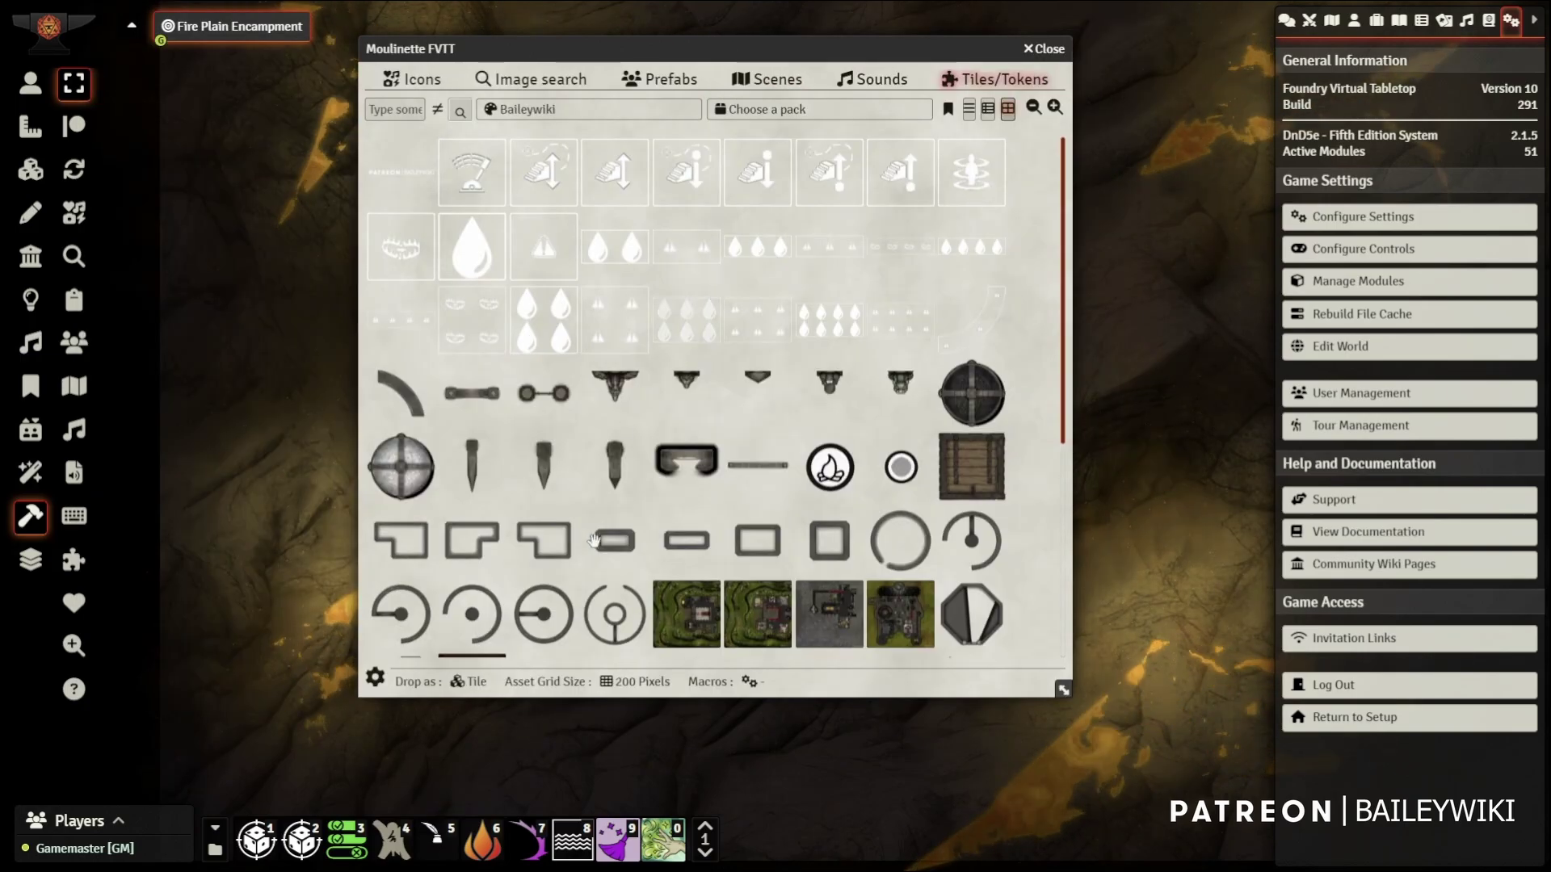
Examine the indexed tile and image sources in the source configuration, set the new source's type to tiles, and close without adding it
click(374, 678)
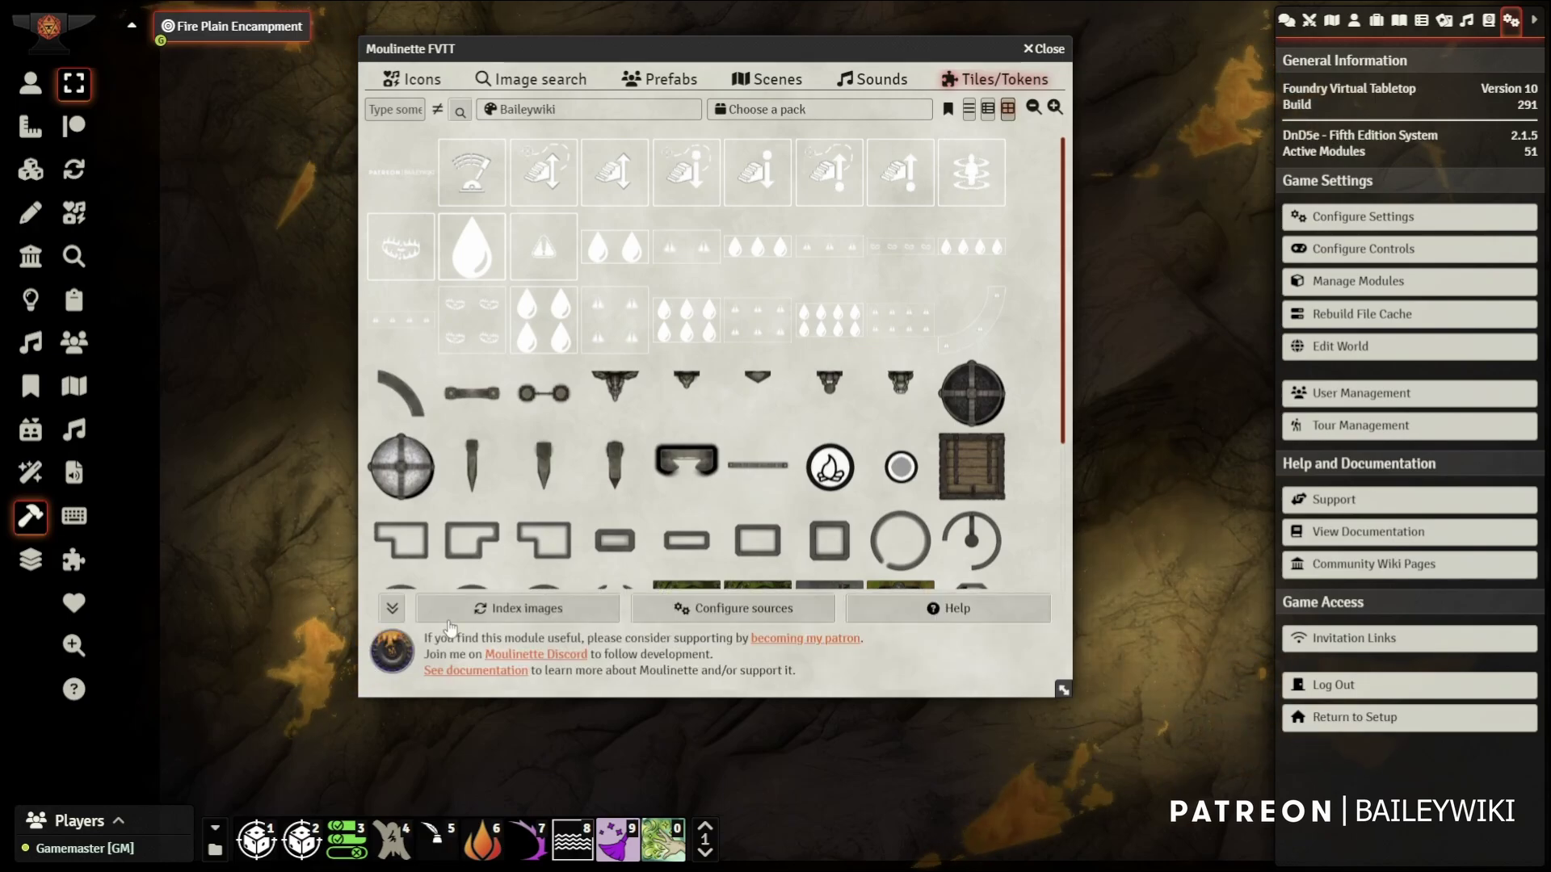
click(741, 608)
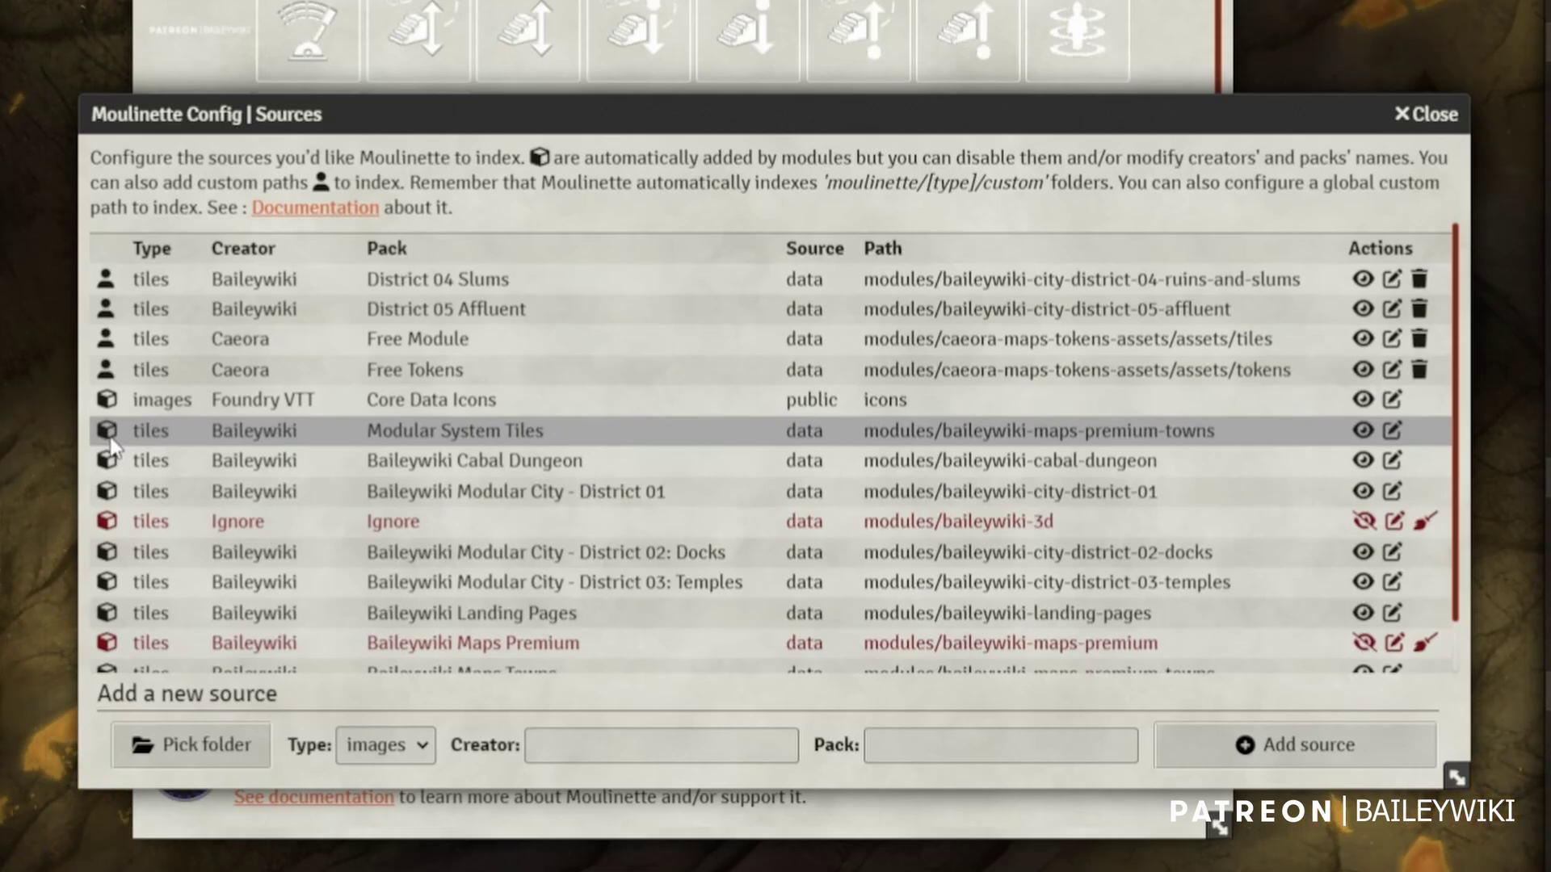
scroll(111, 446, down, 1)
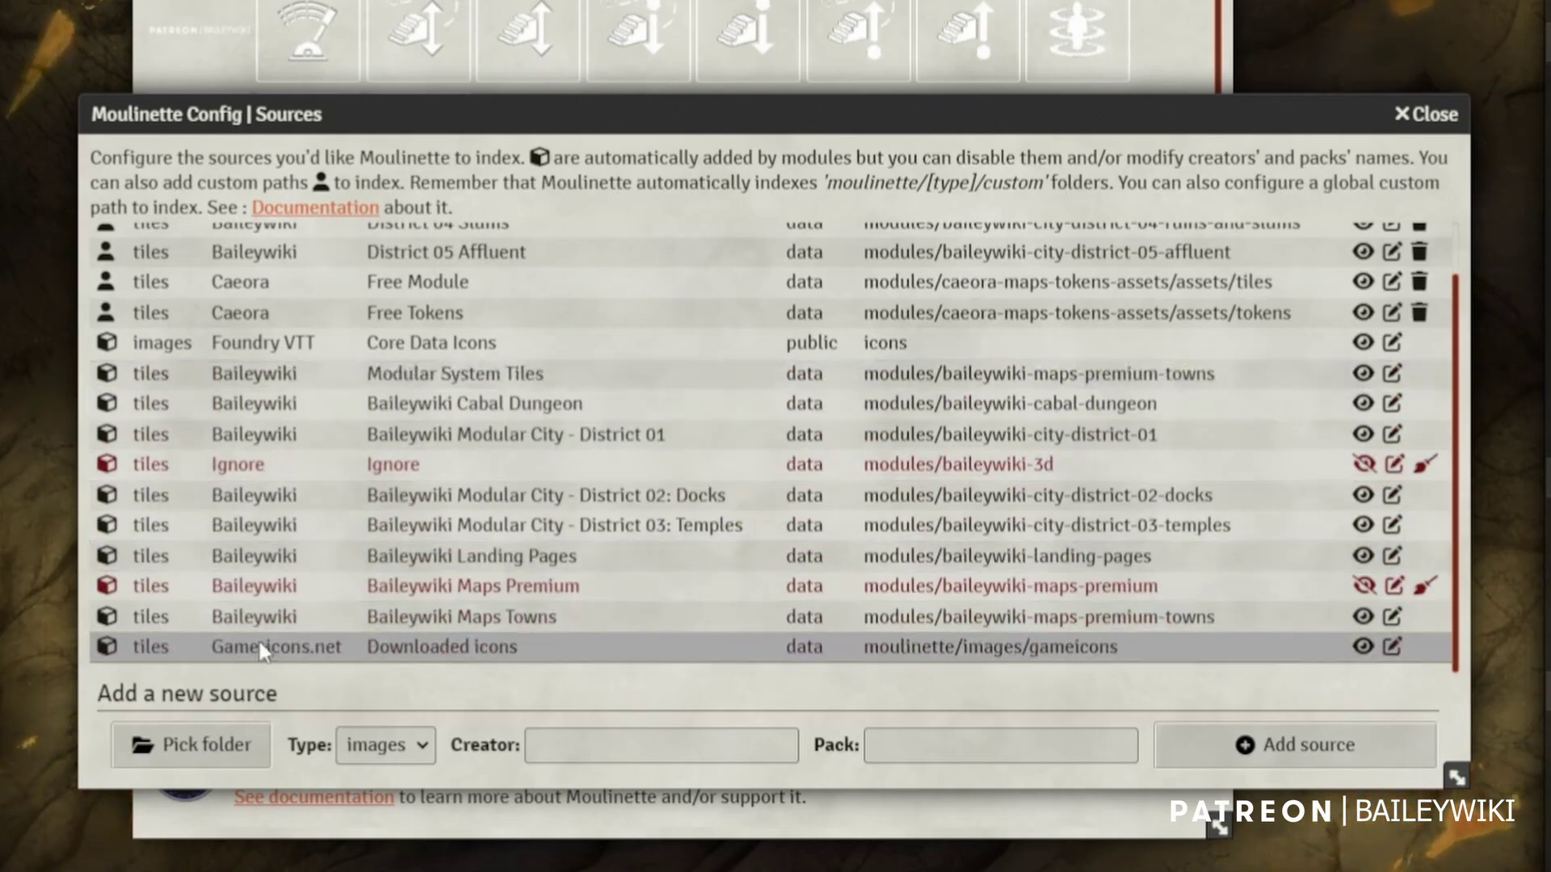
scroll(544, 550, up, 1)
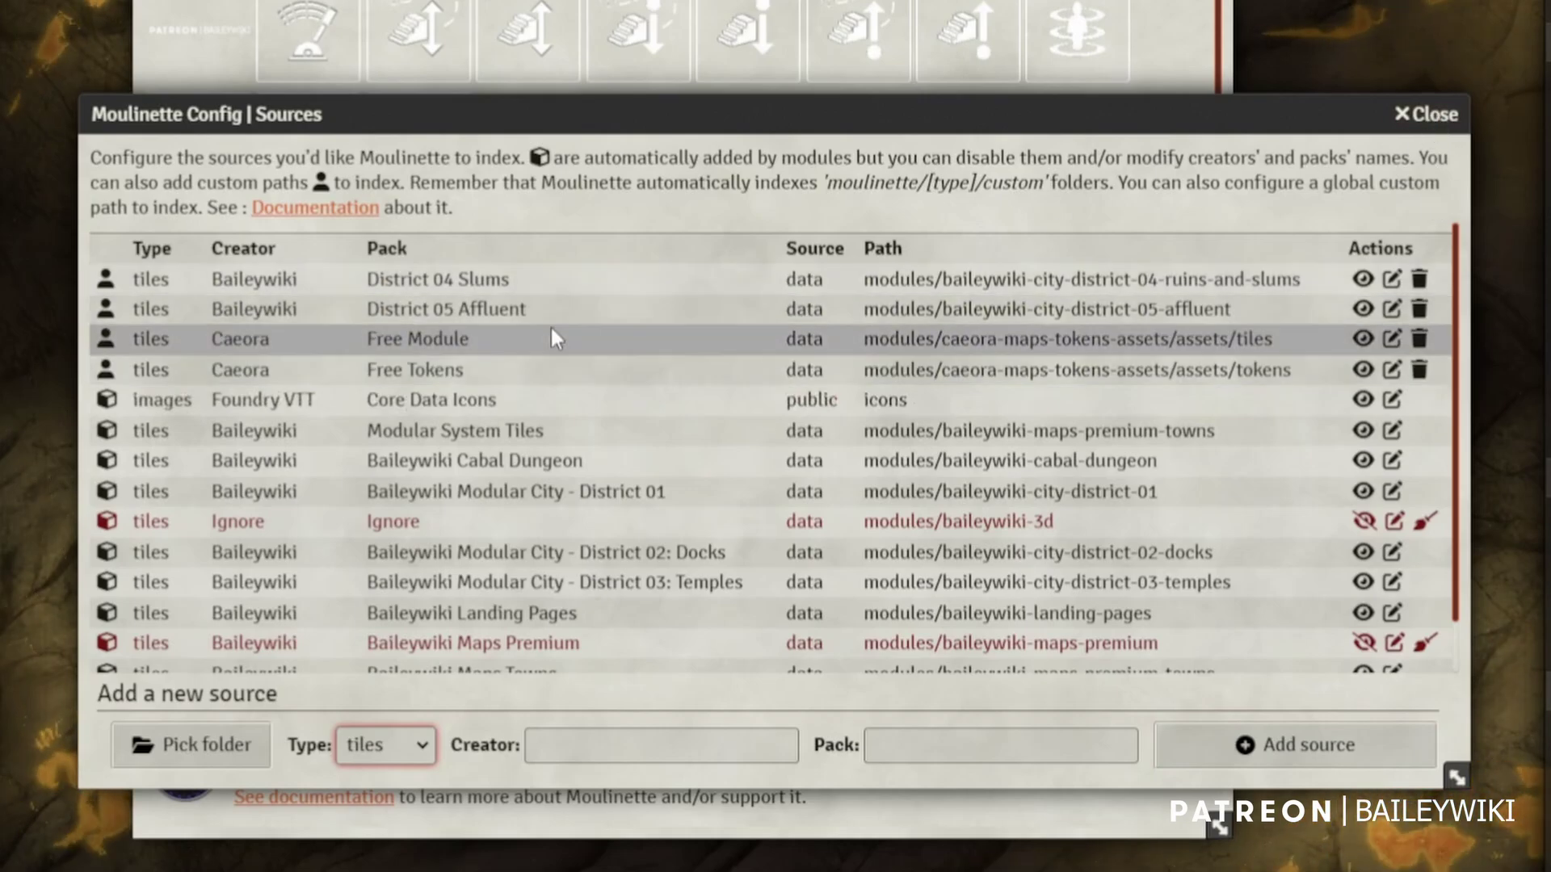
click(1415, 116)
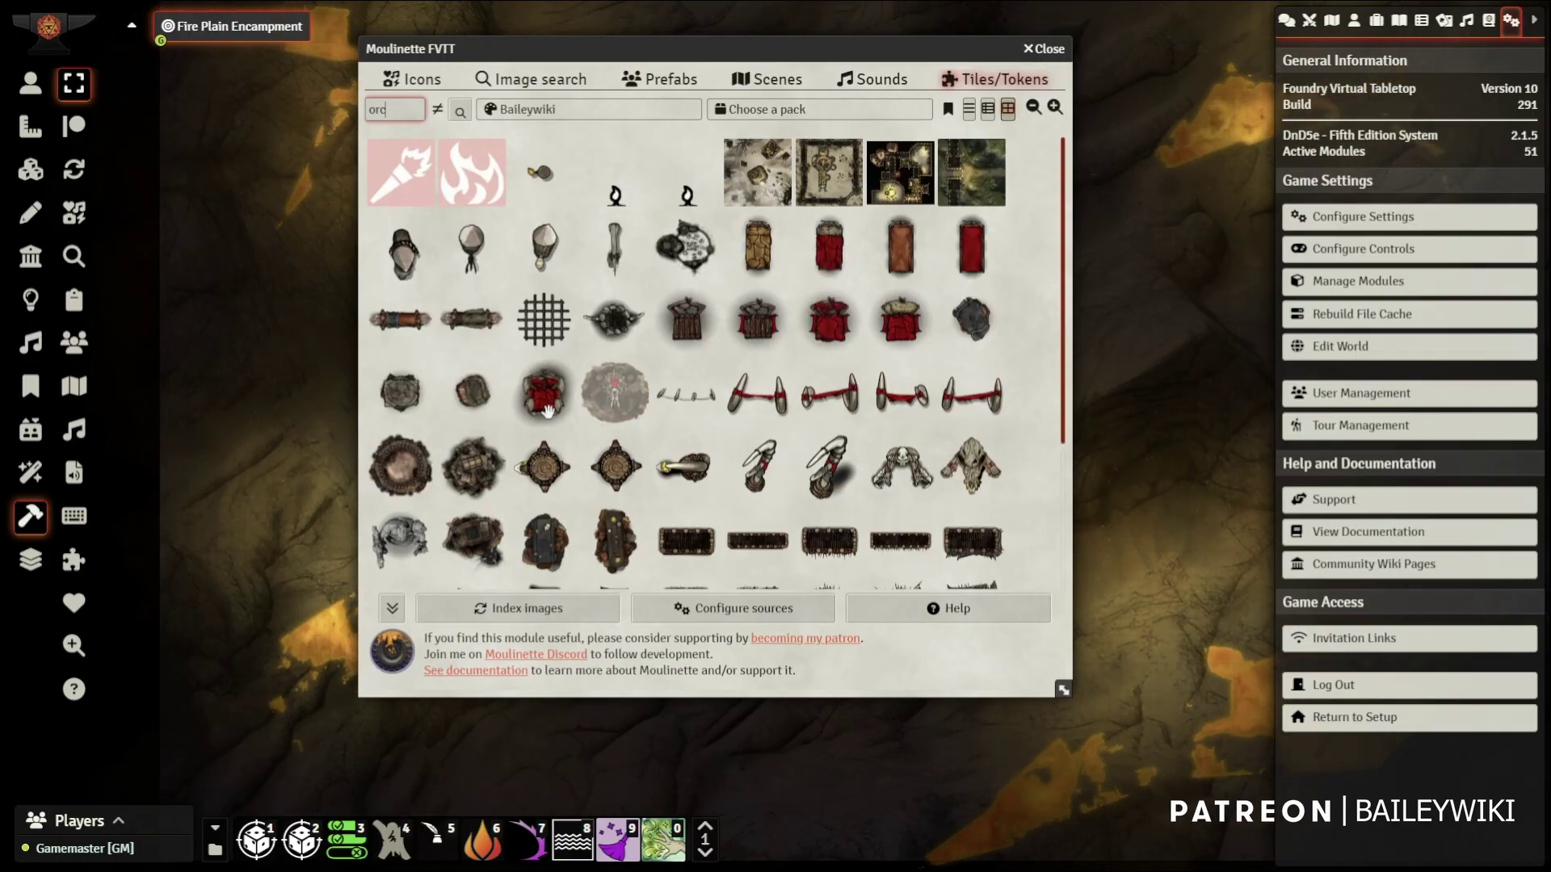
Look through Baileywiki's tiles matching orc, group them by pack and folder, and turn on the ≠ search option
scroll(977, 319, down, 4)
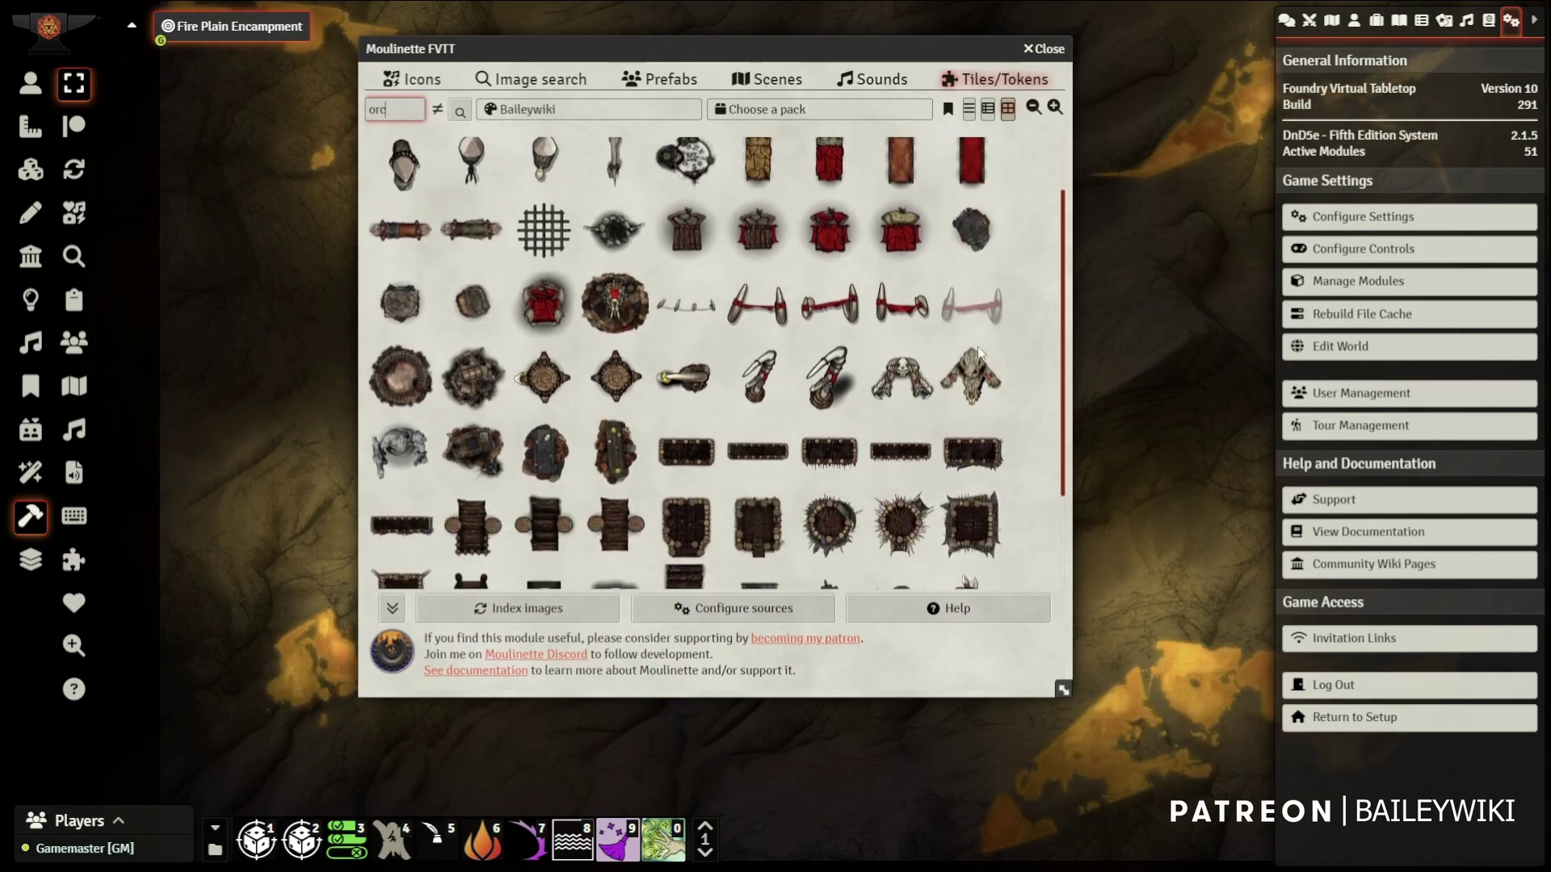
scroll(600, 408, down, 2)
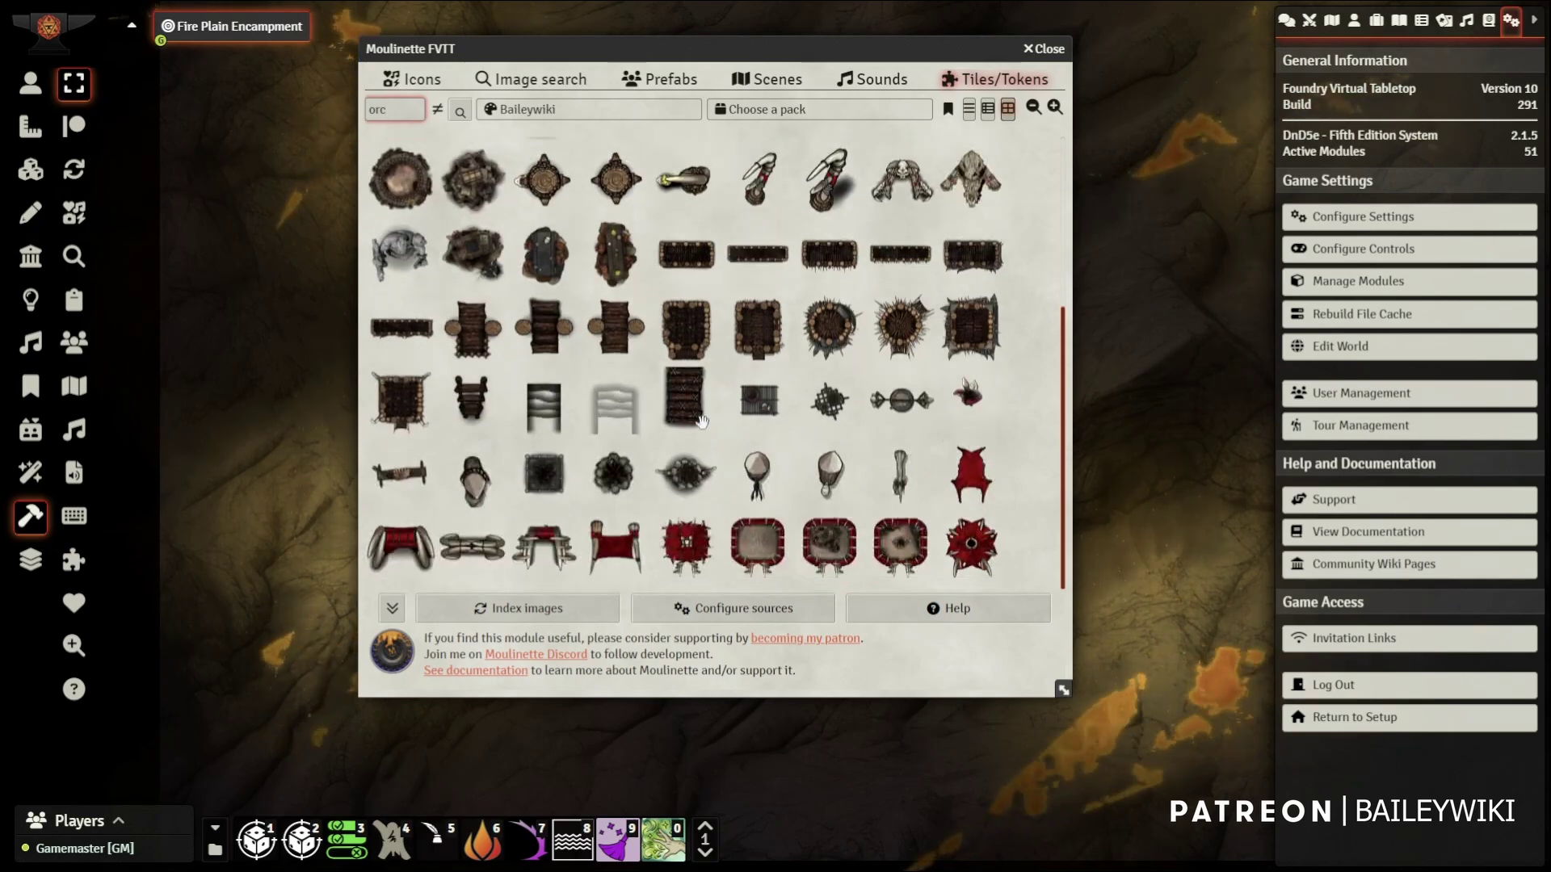
scroll(647, 444, down, 1)
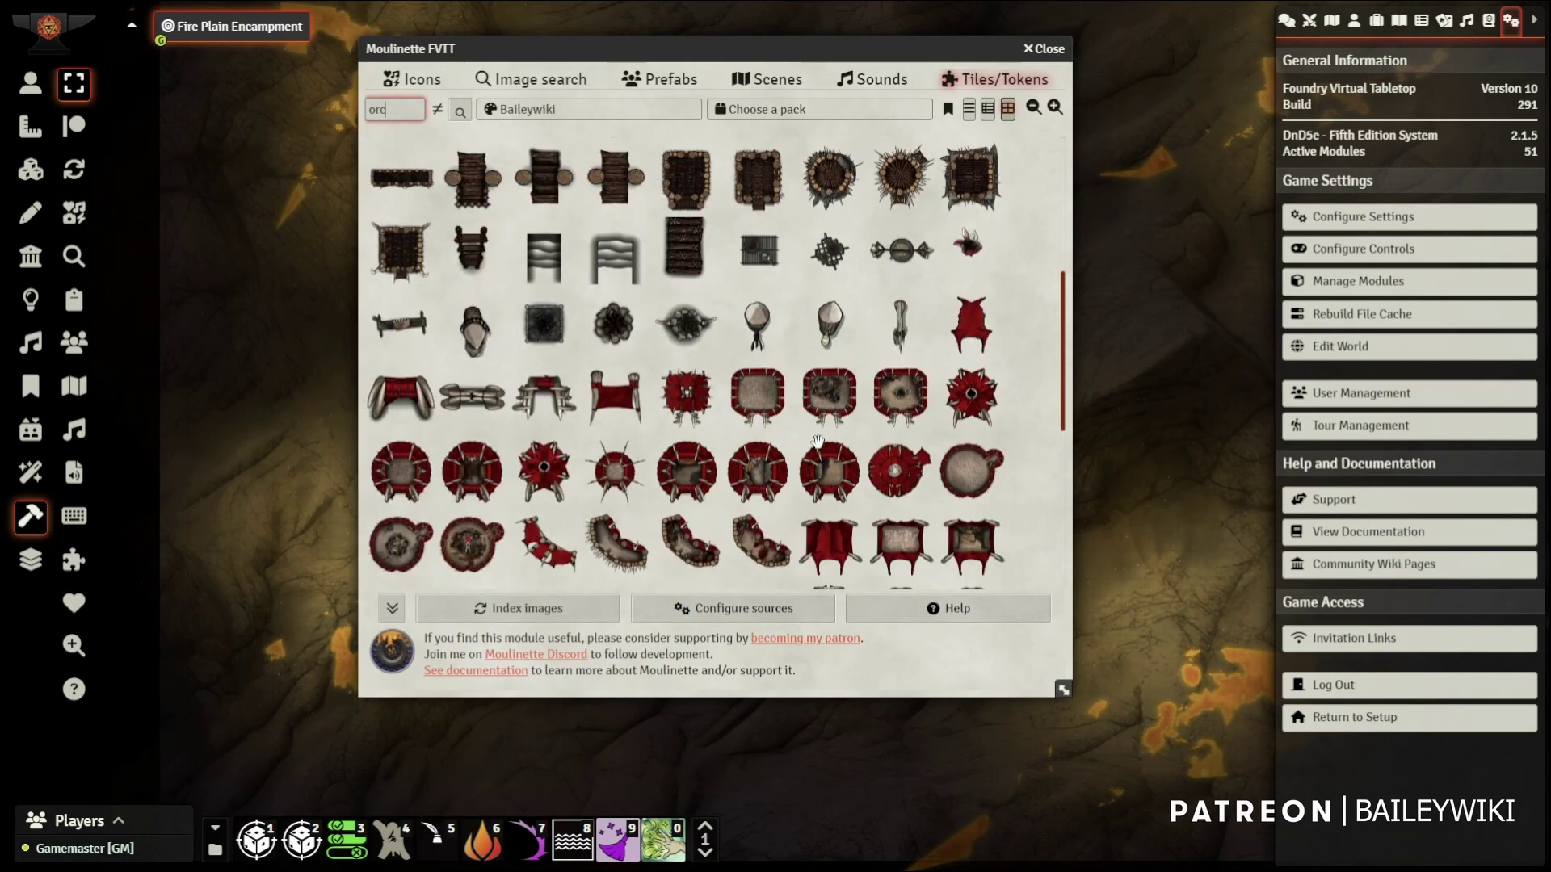
scroll(535, 435, down, 1)
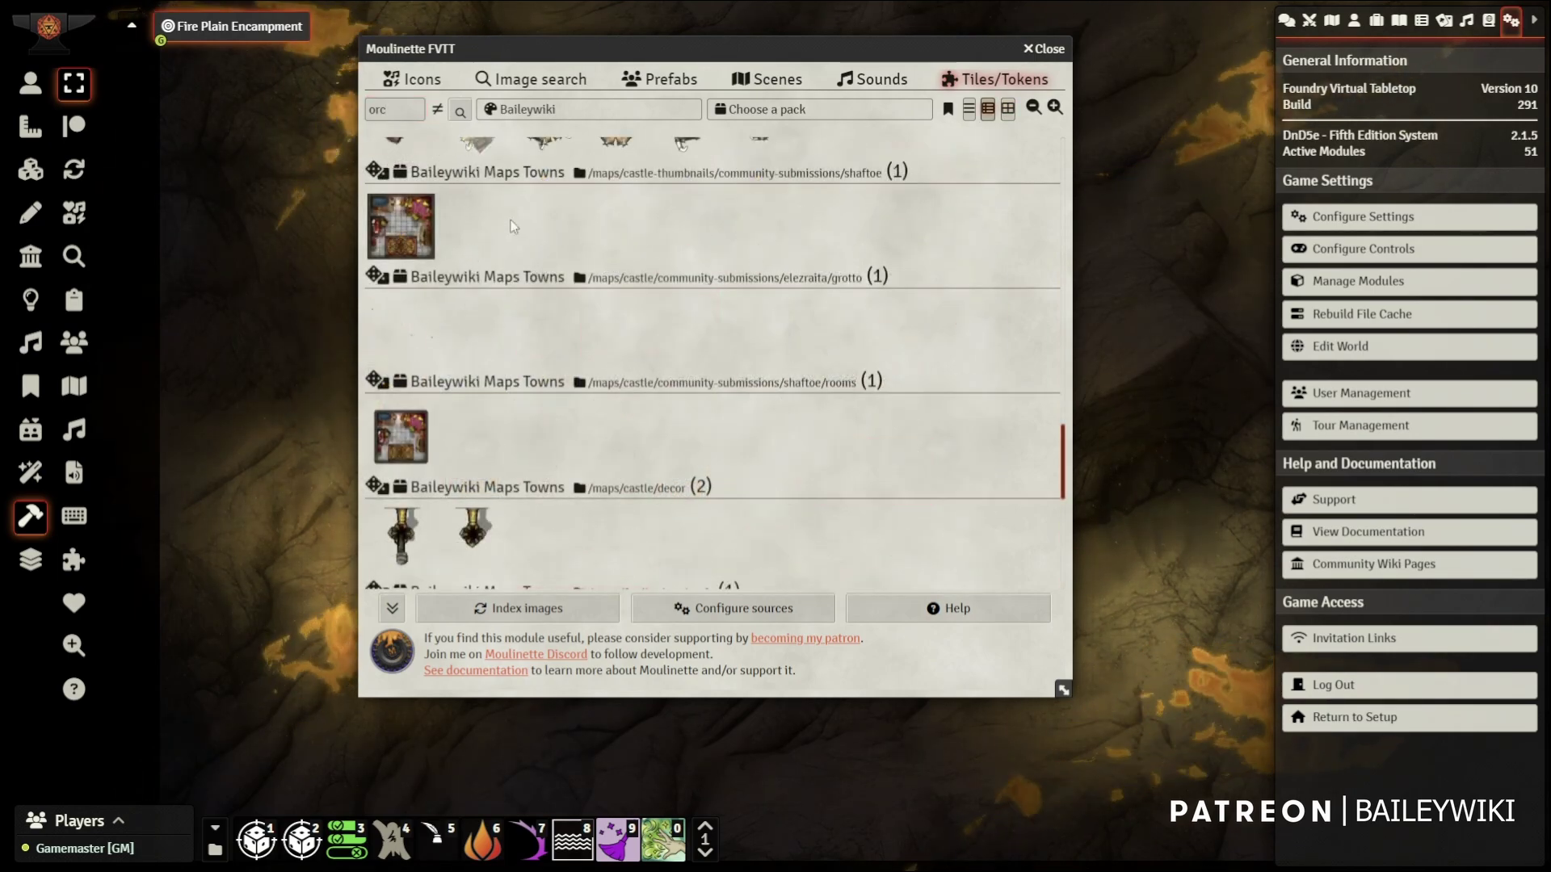
click(438, 112)
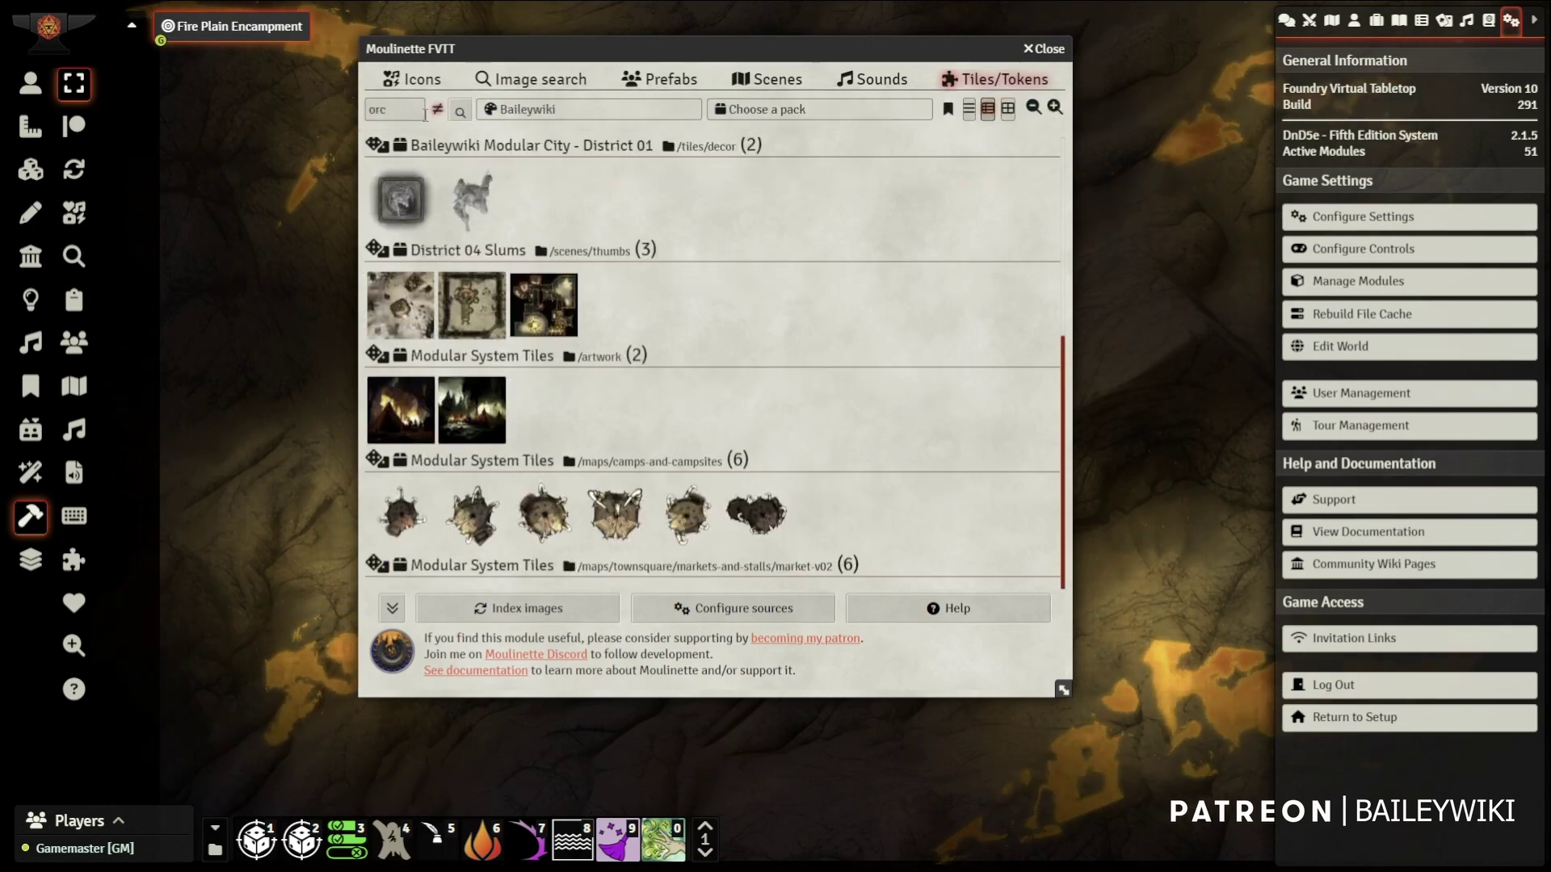
Replace the tile search term with male and run the search
drag(396, 111, 363, 117)
text(mal)
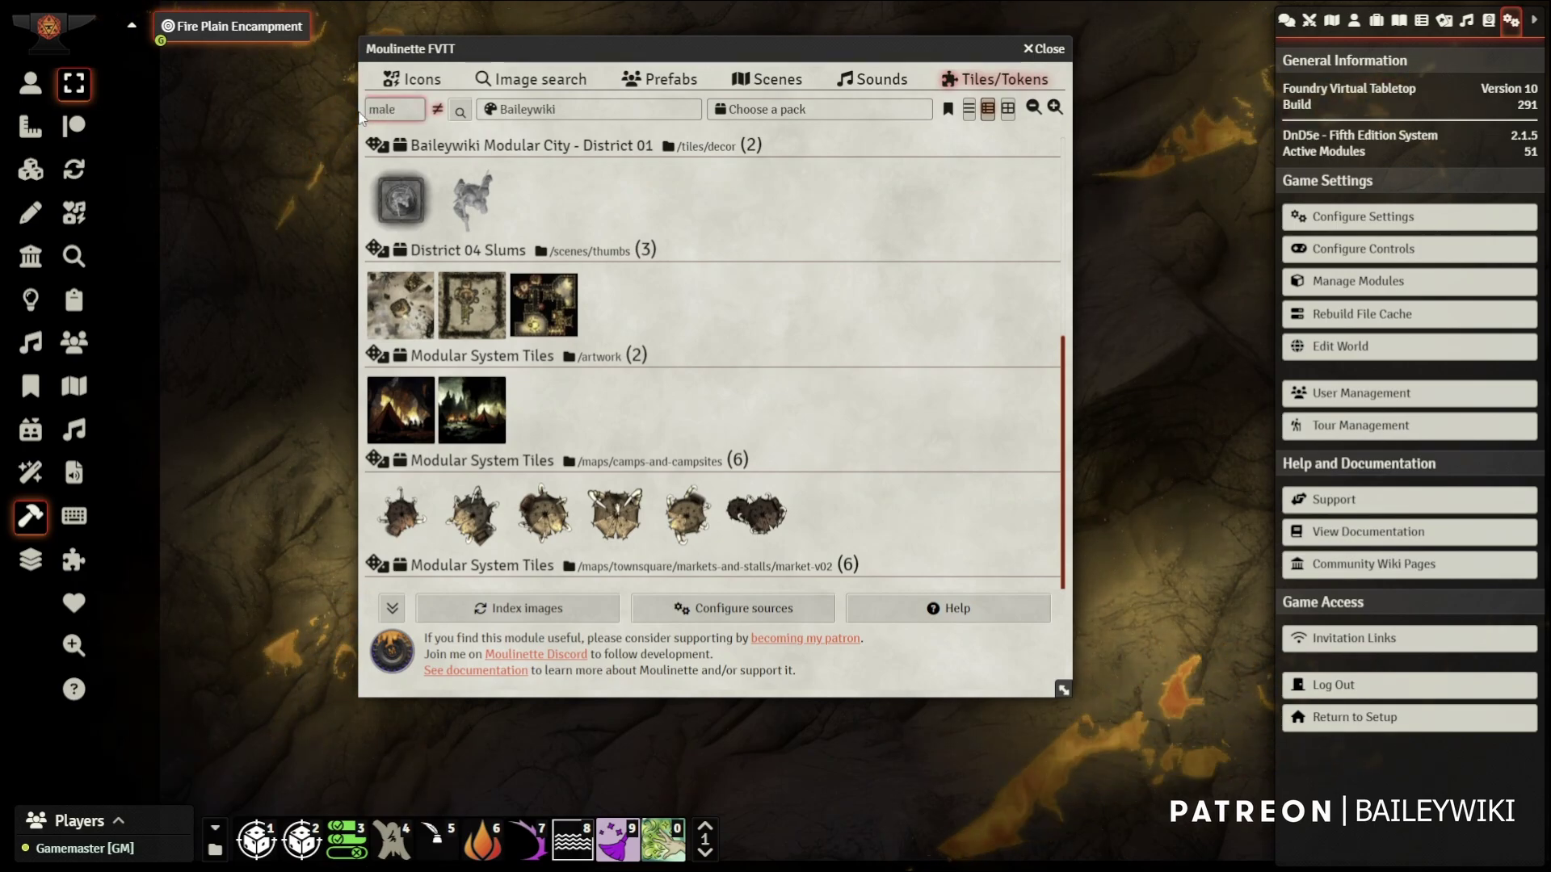
text(e)
key(Return)
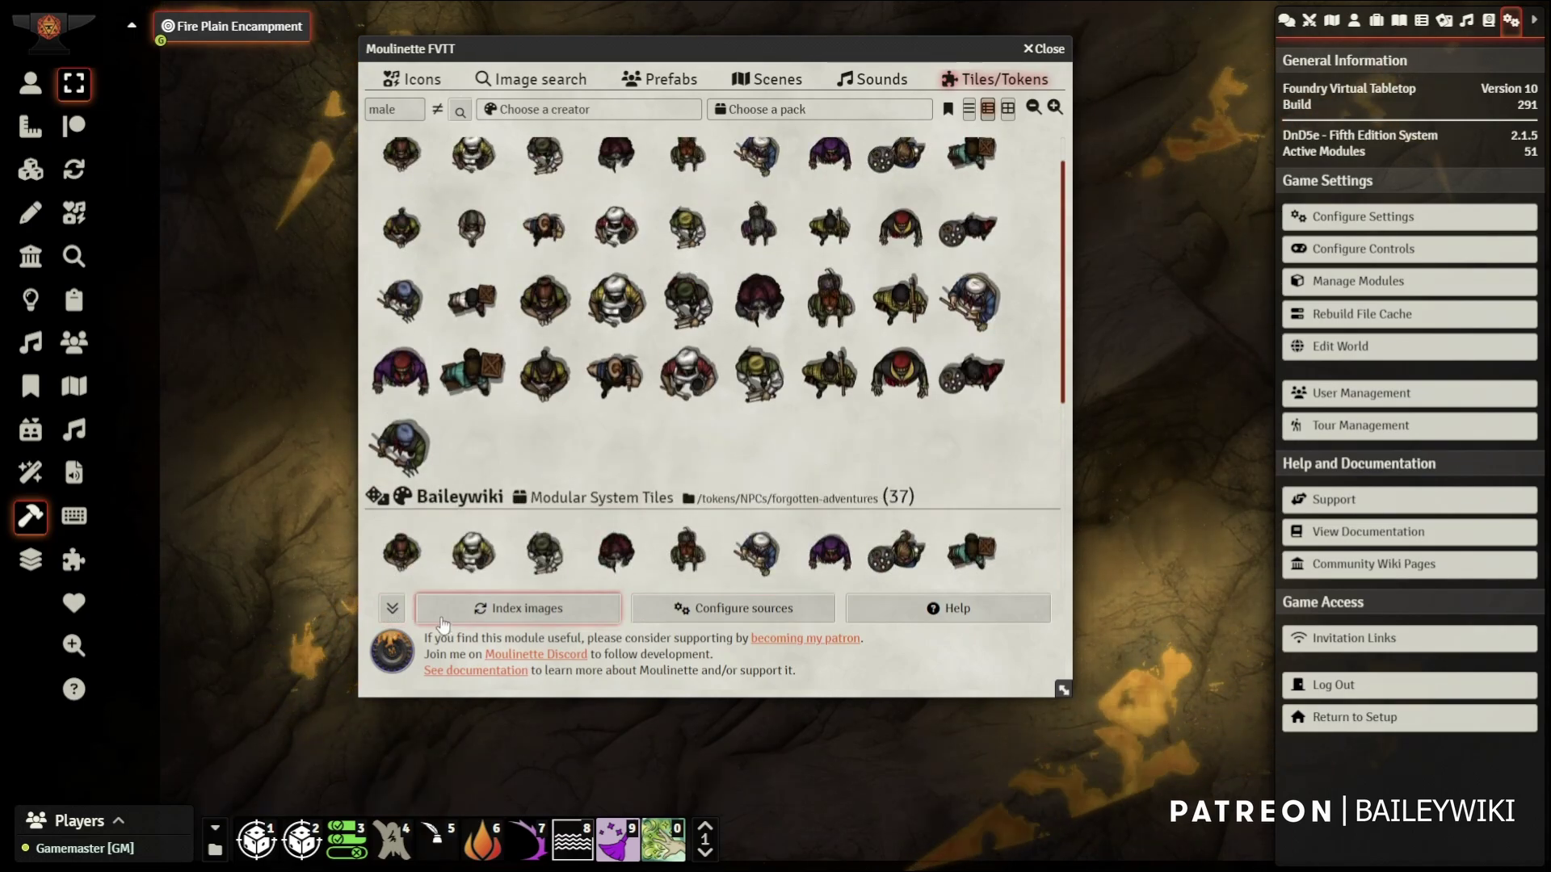
Collapse the extra options, preview the matching Moulinette Cloud assets, and check the details of the Half-Orc_Male_Commoner_01.webp token
click(392, 609)
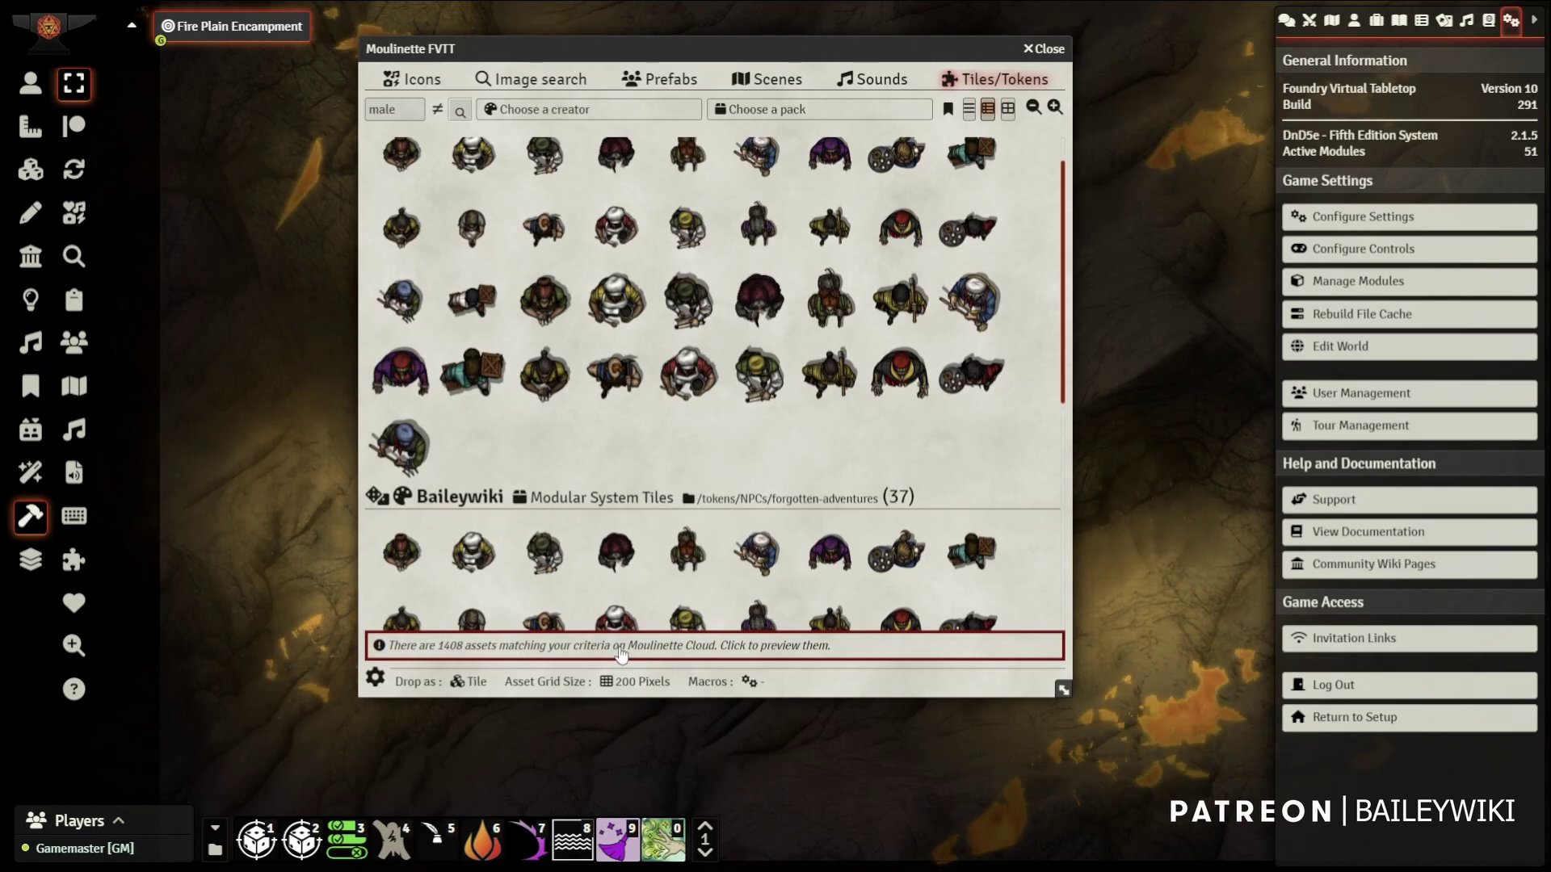
click(620, 653)
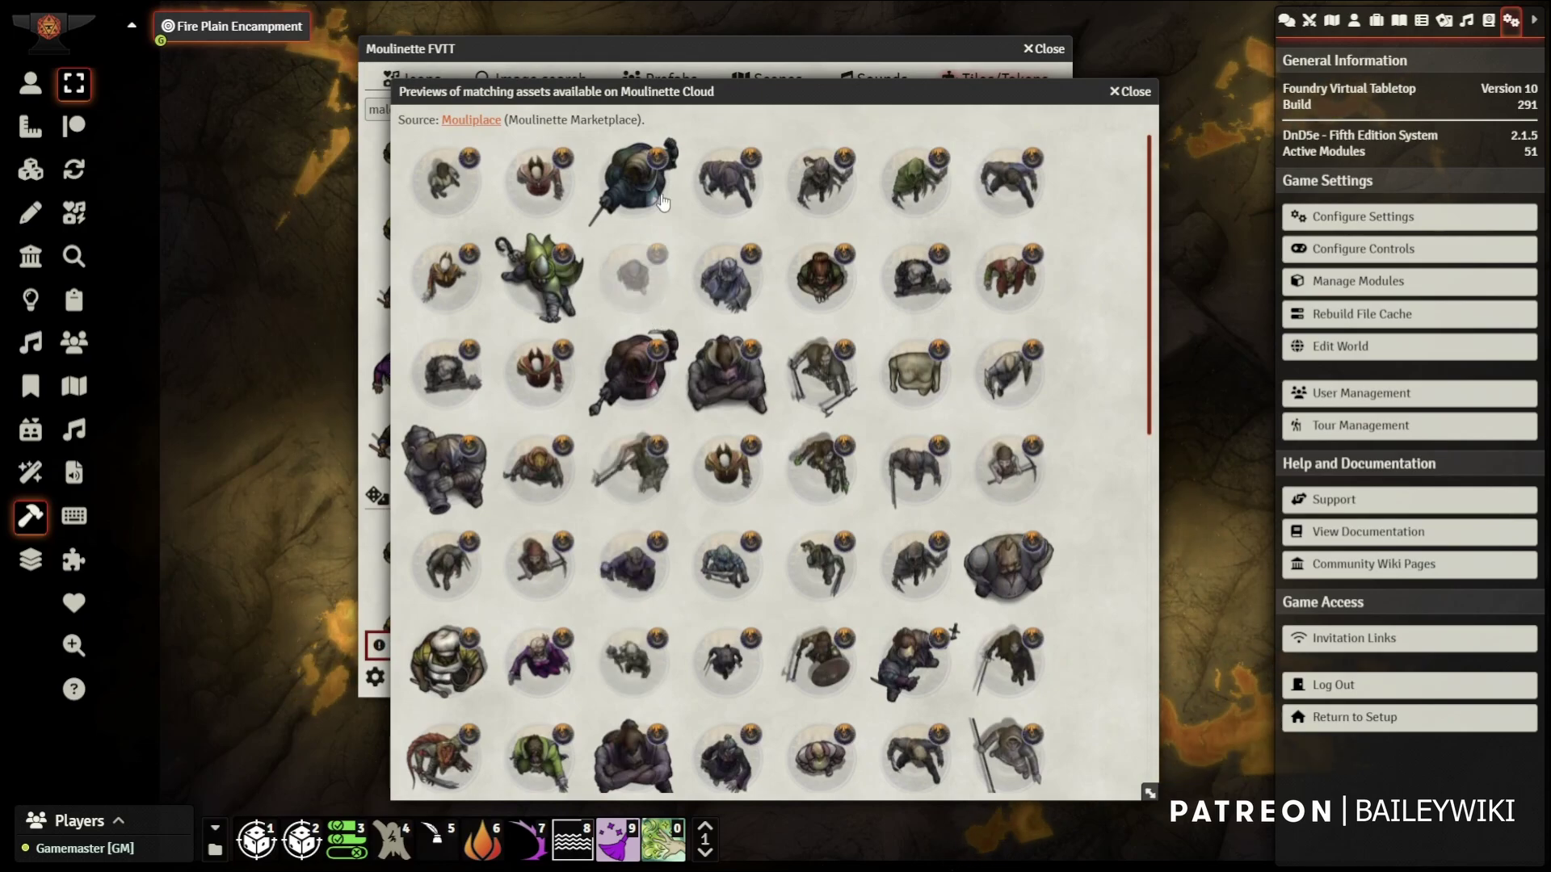
scroll(1012, 326, down, 10)
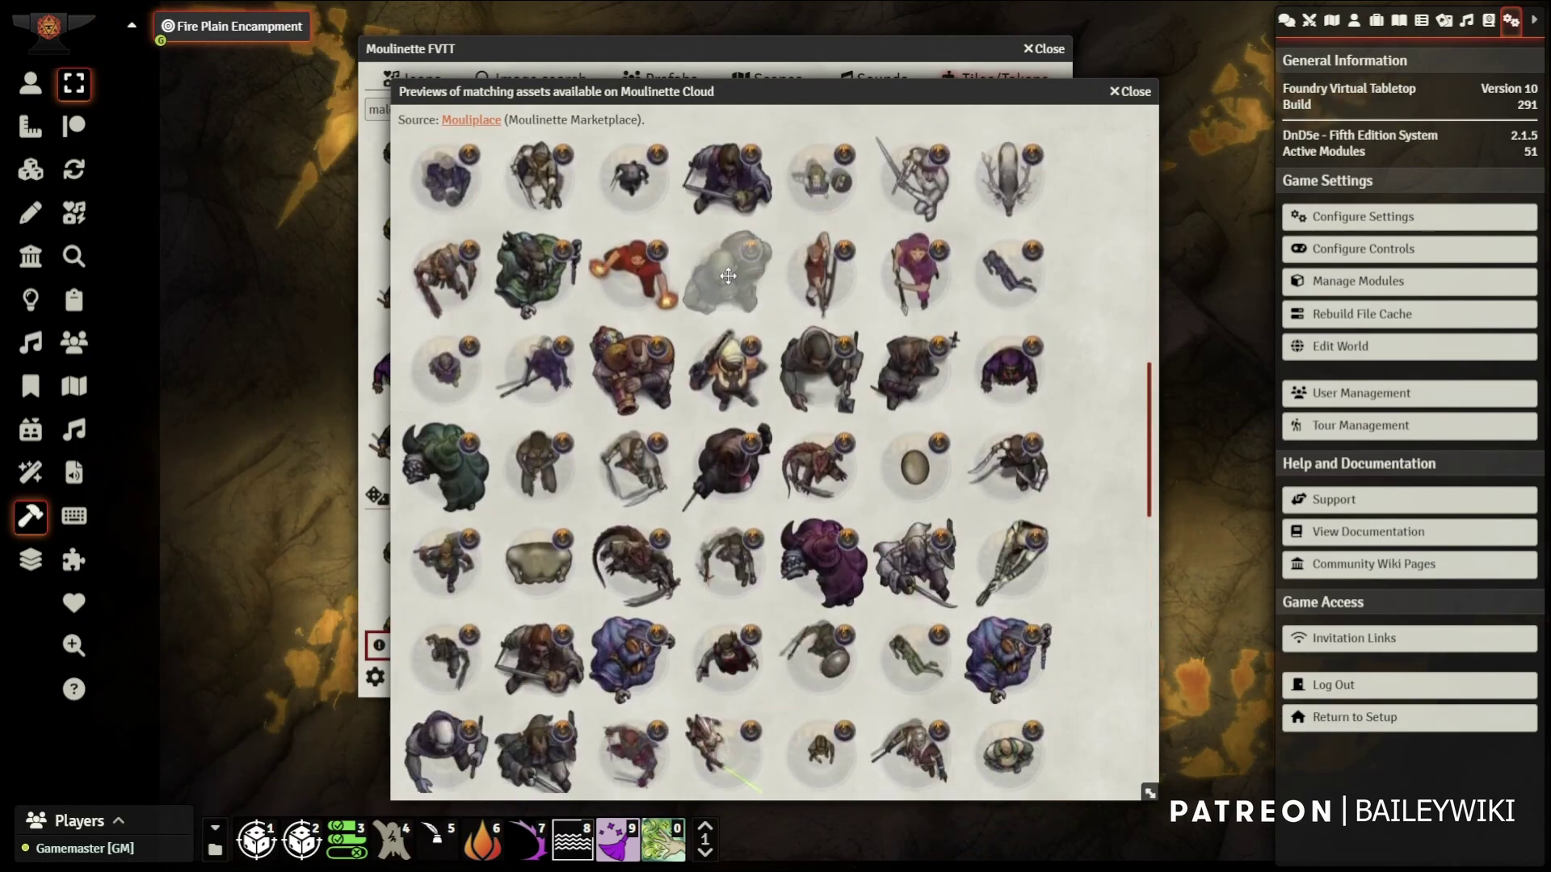
click(730, 279)
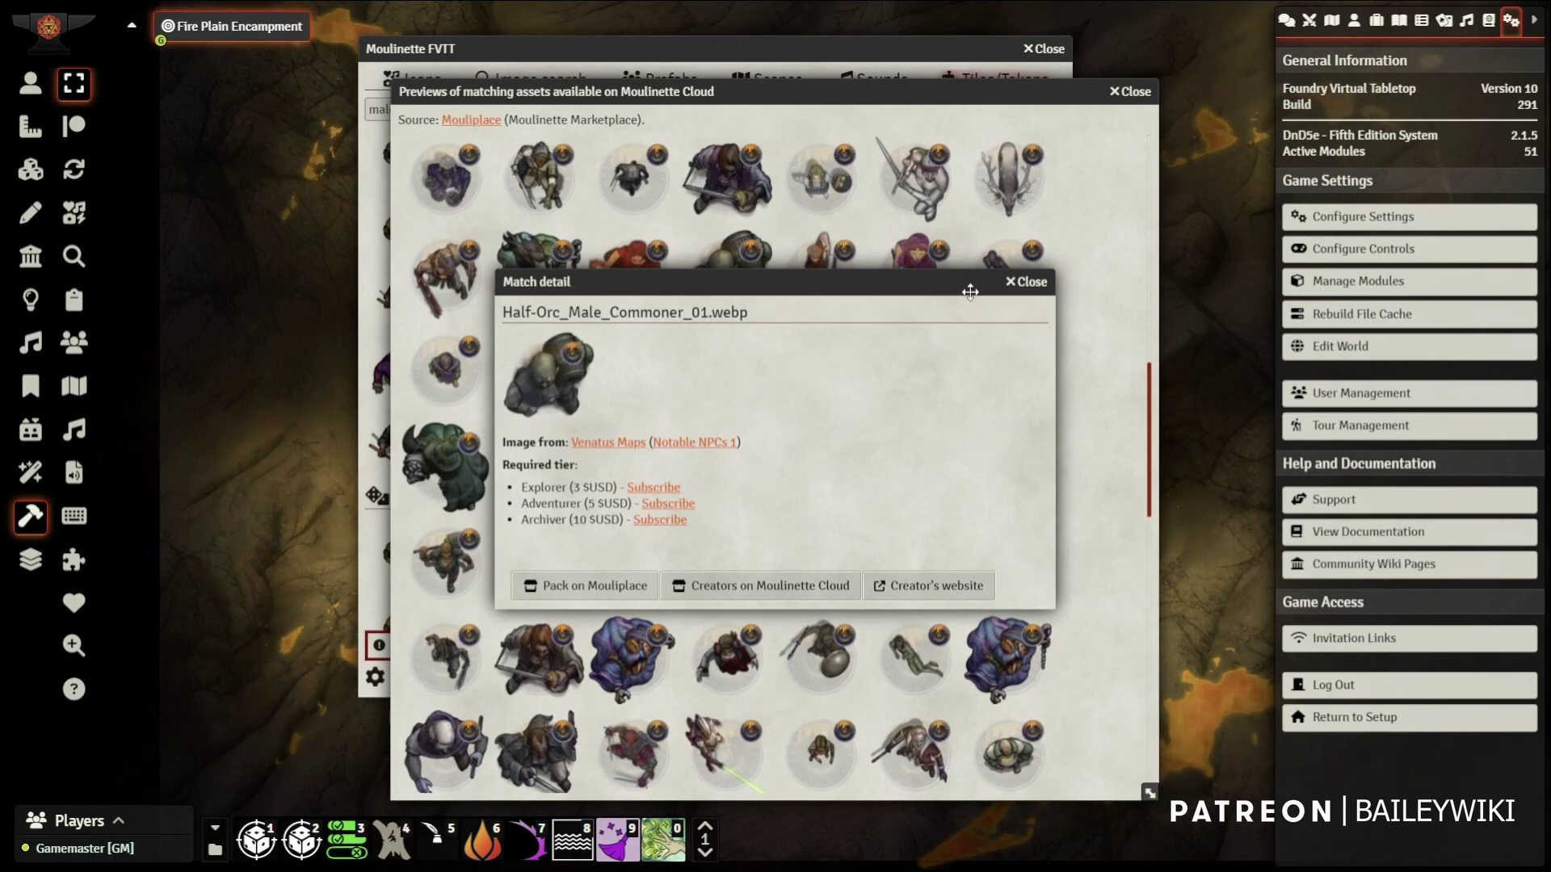
click(1033, 283)
scroll(894, 404, down, 10)
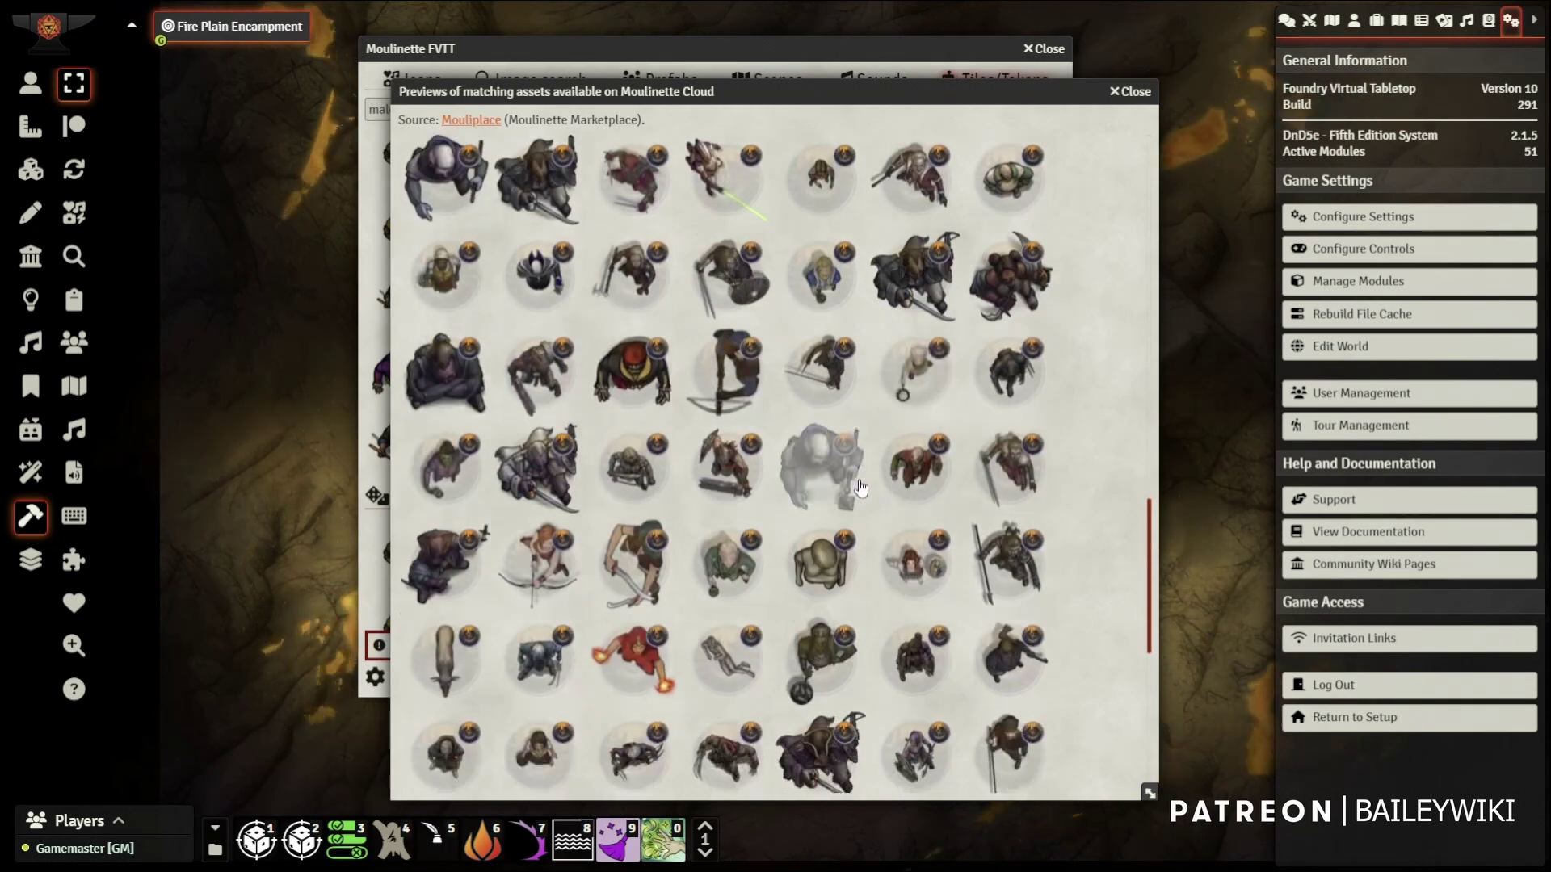
scroll(861, 488, up, 5)
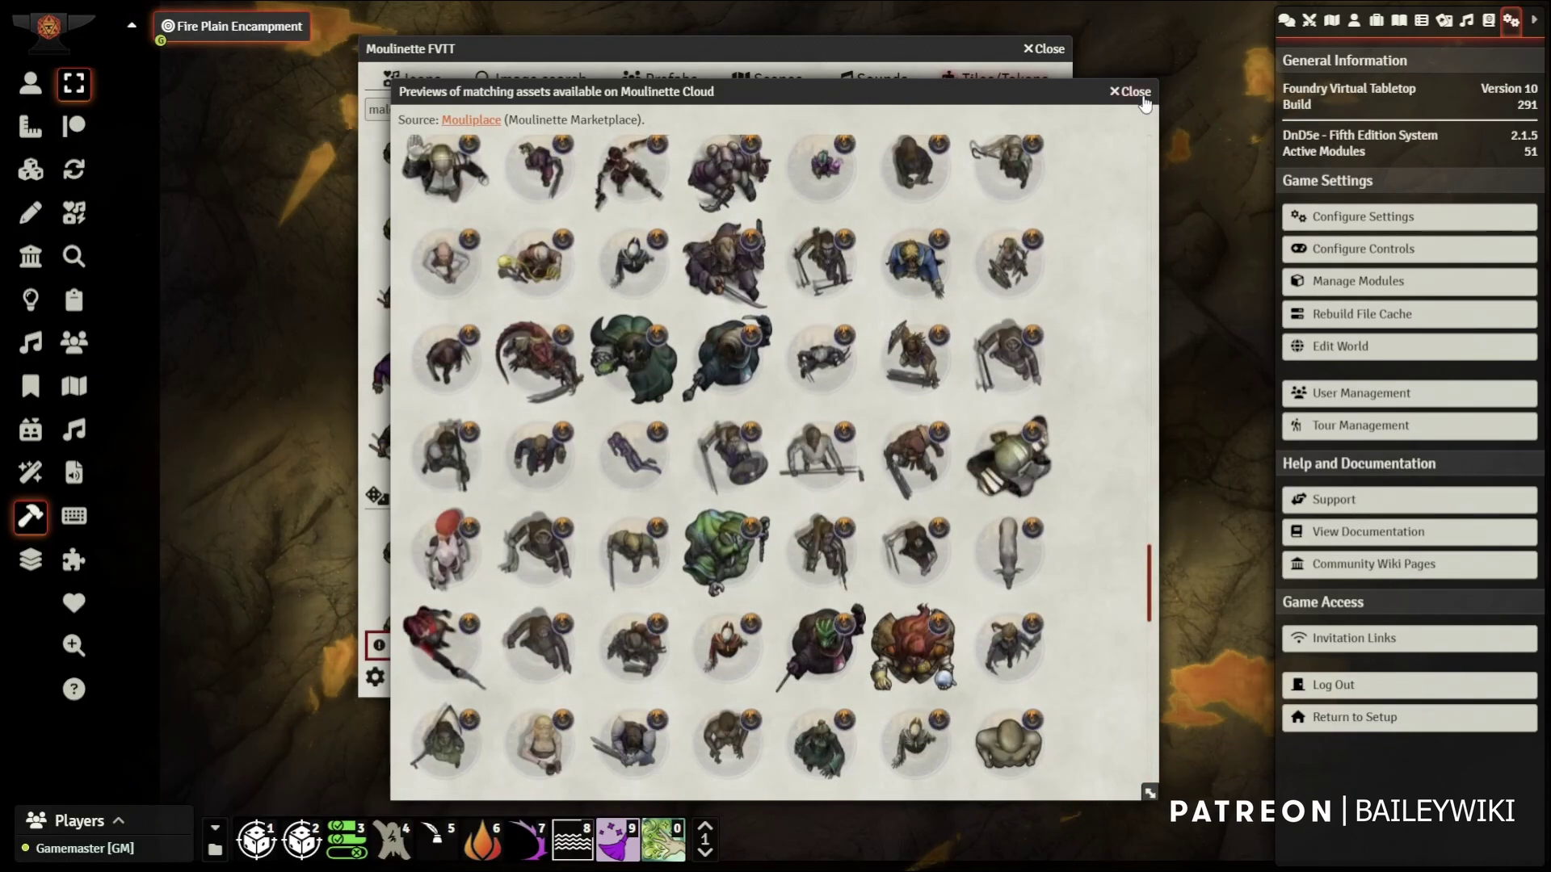
Look through the remaining Moulinette Cloud previews, close them, and clear the male search term
scroll(878, 462, down, 5)
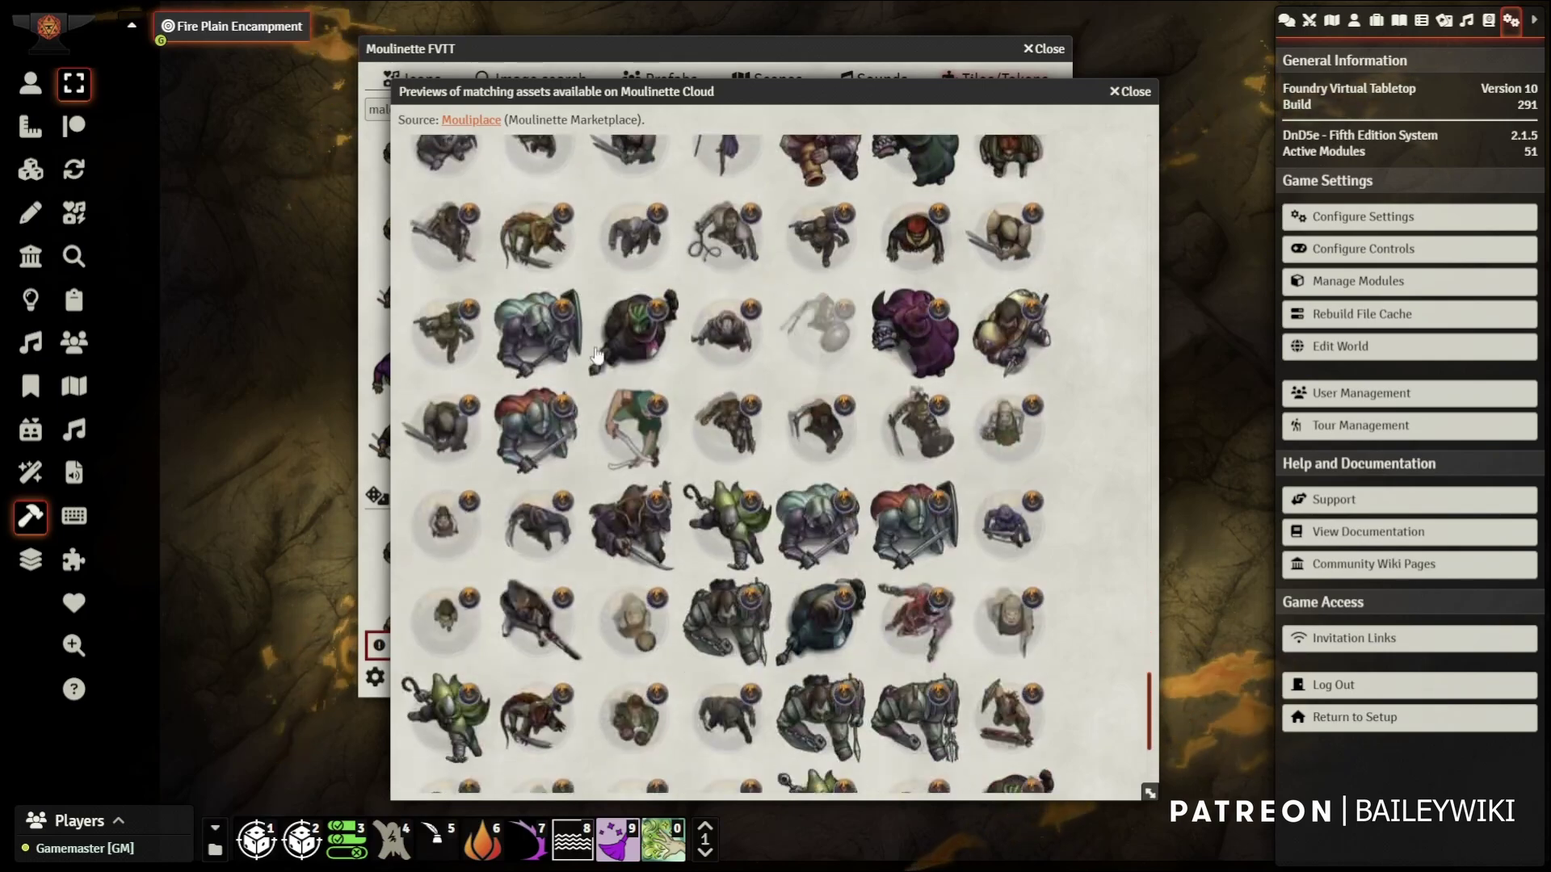
scroll(878, 463, down, 4)
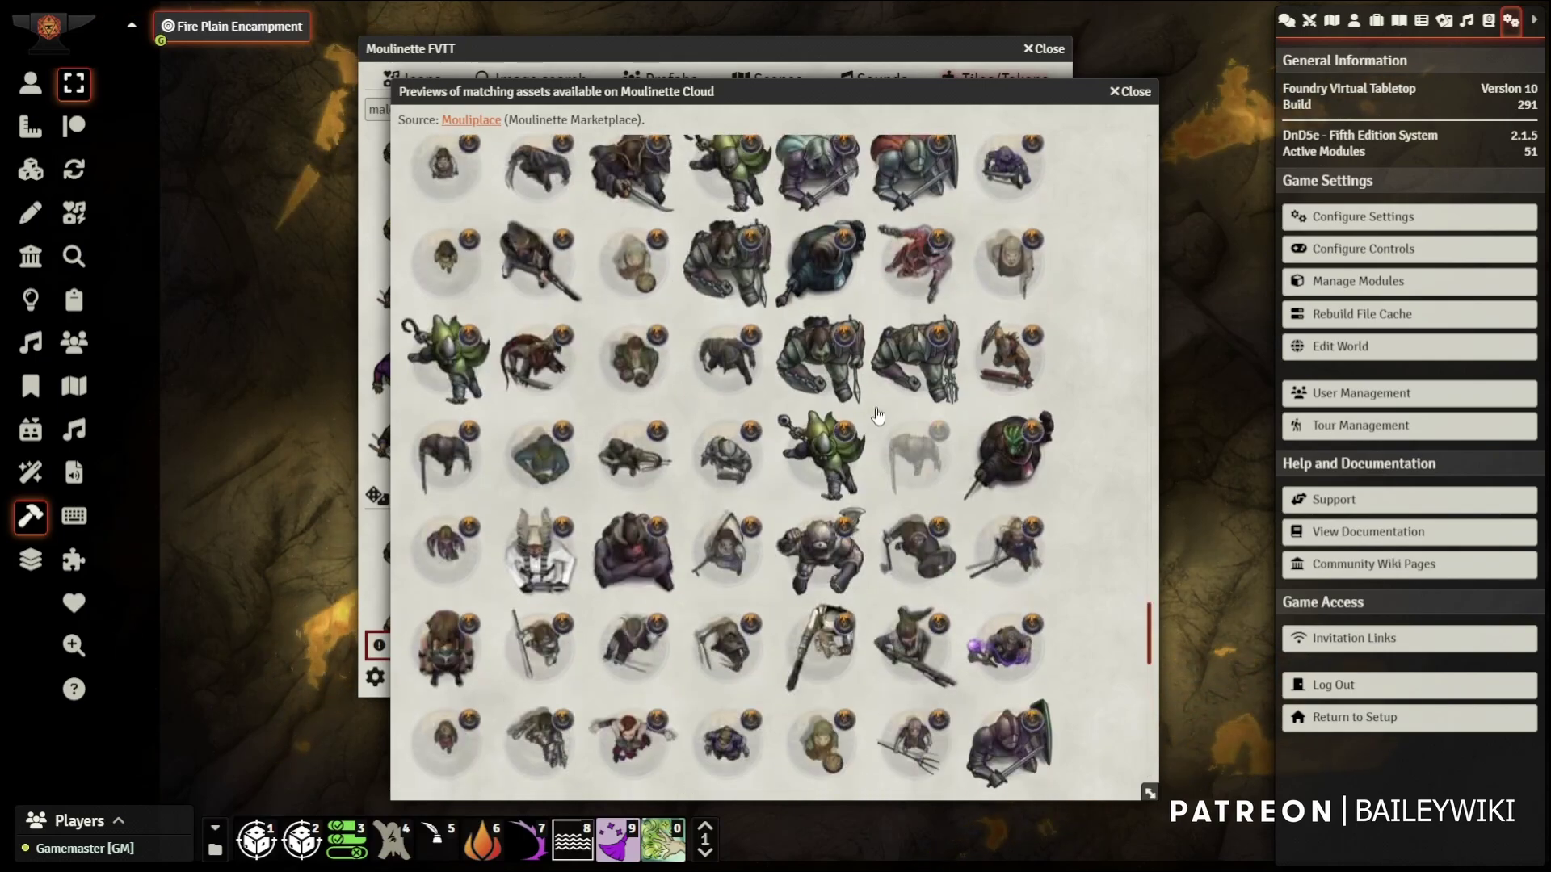
click(1133, 92)
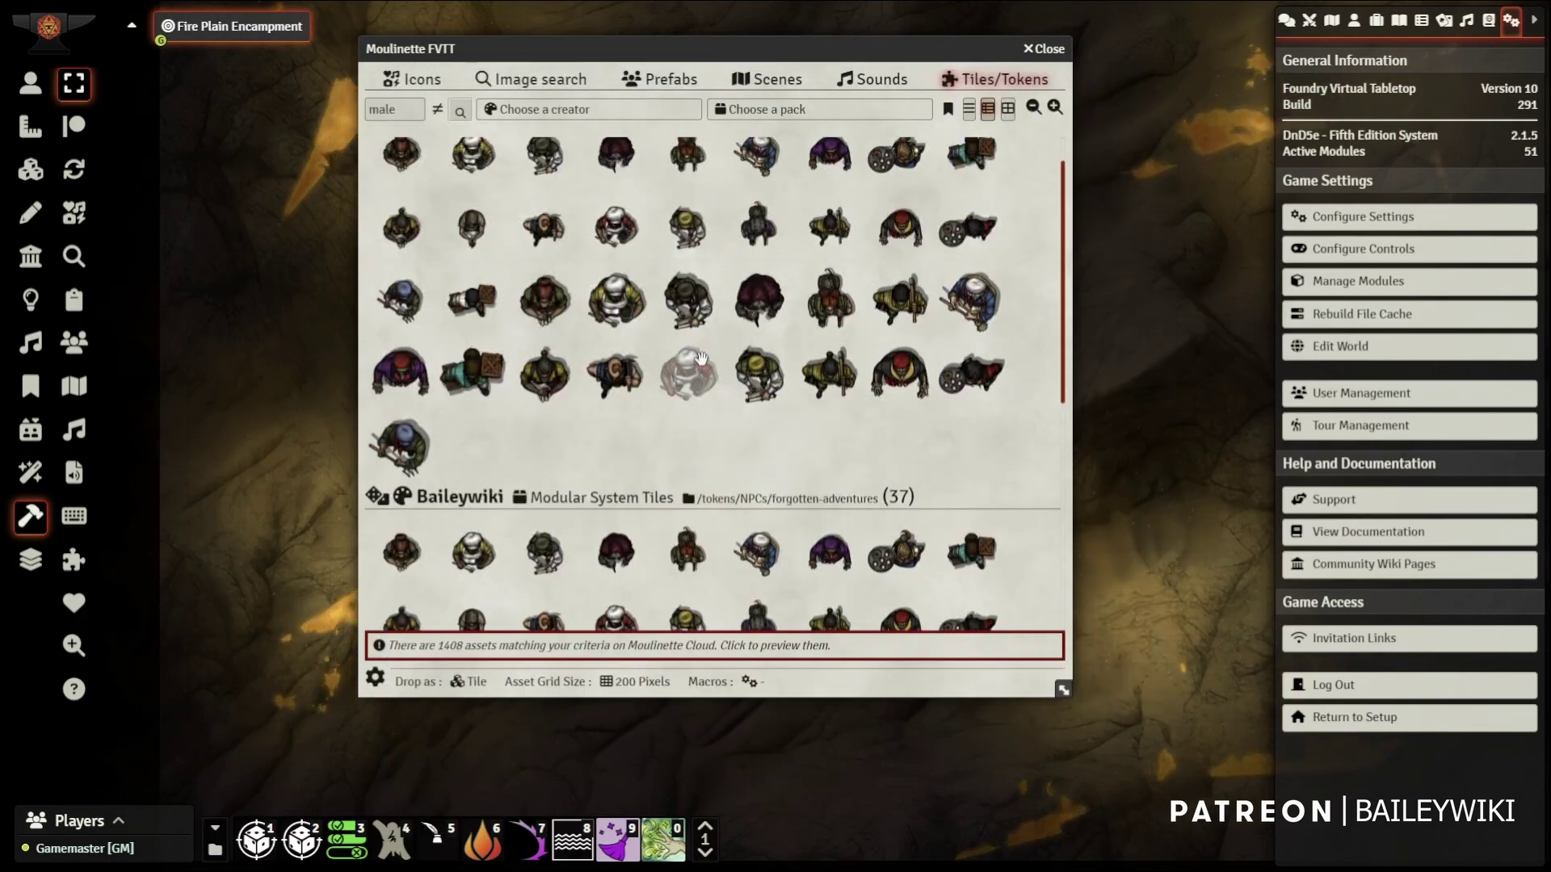
click(393, 109)
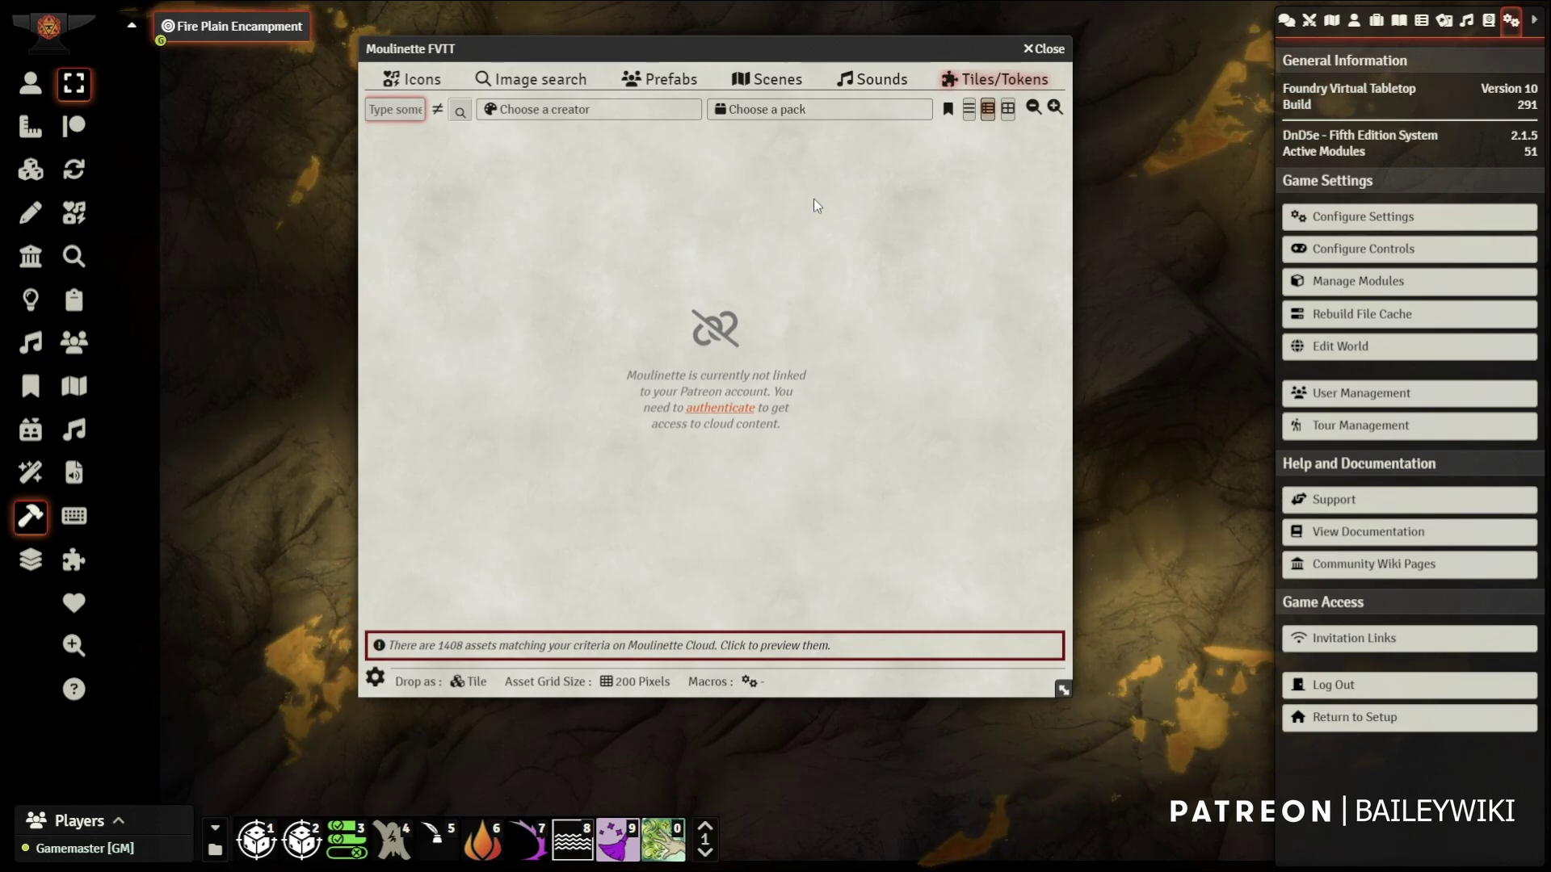
Open the source configuration and browse the user data folders for a new source down to moulinette/tiles/custom/DungeonQuill
click(796, 111)
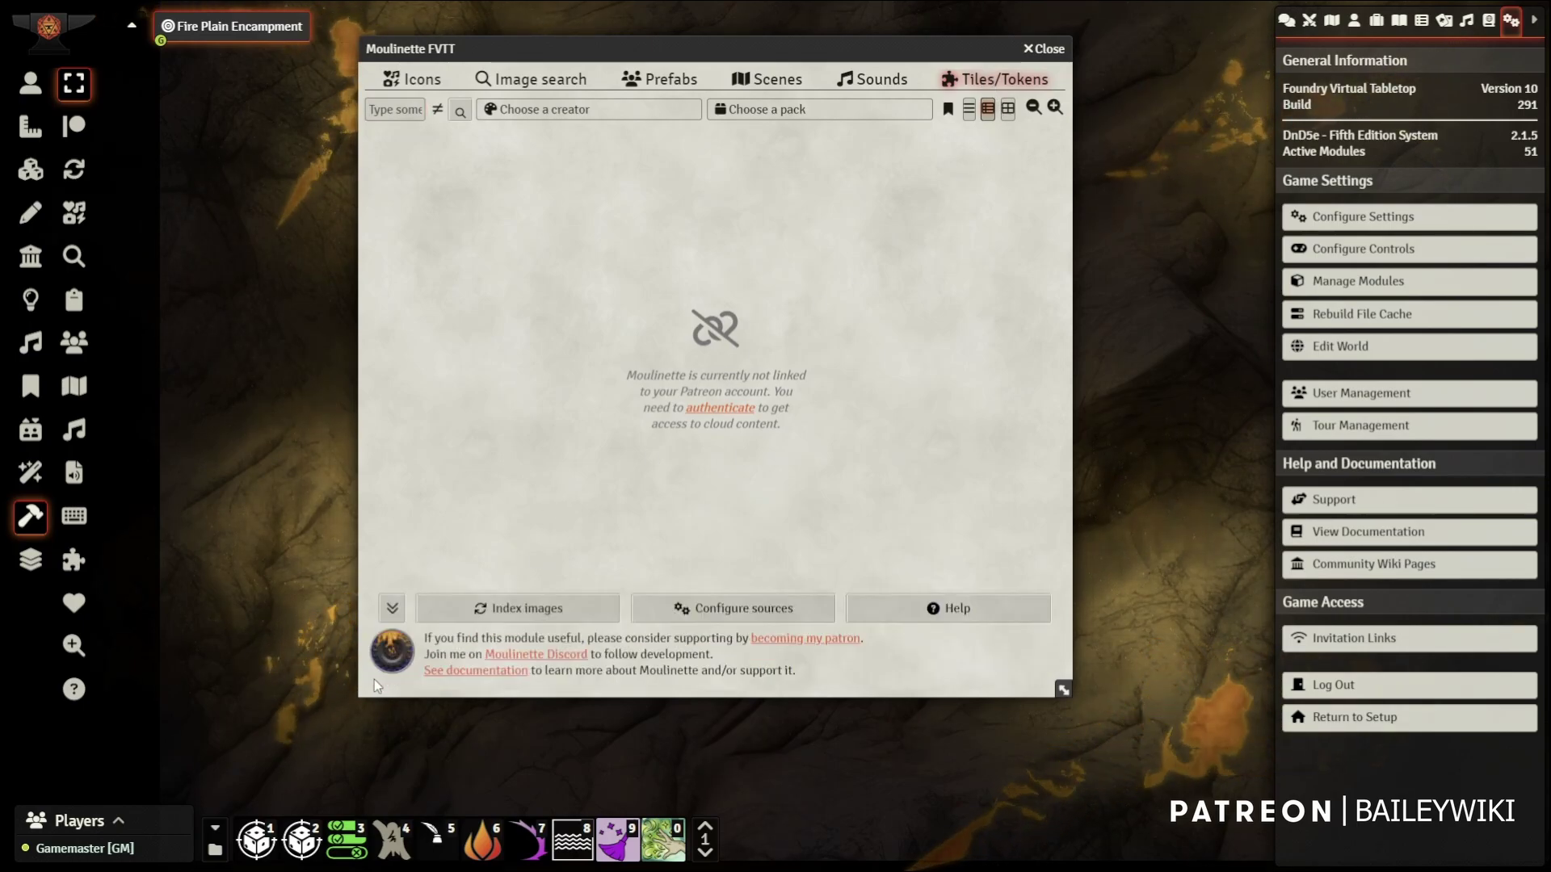
click(732, 608)
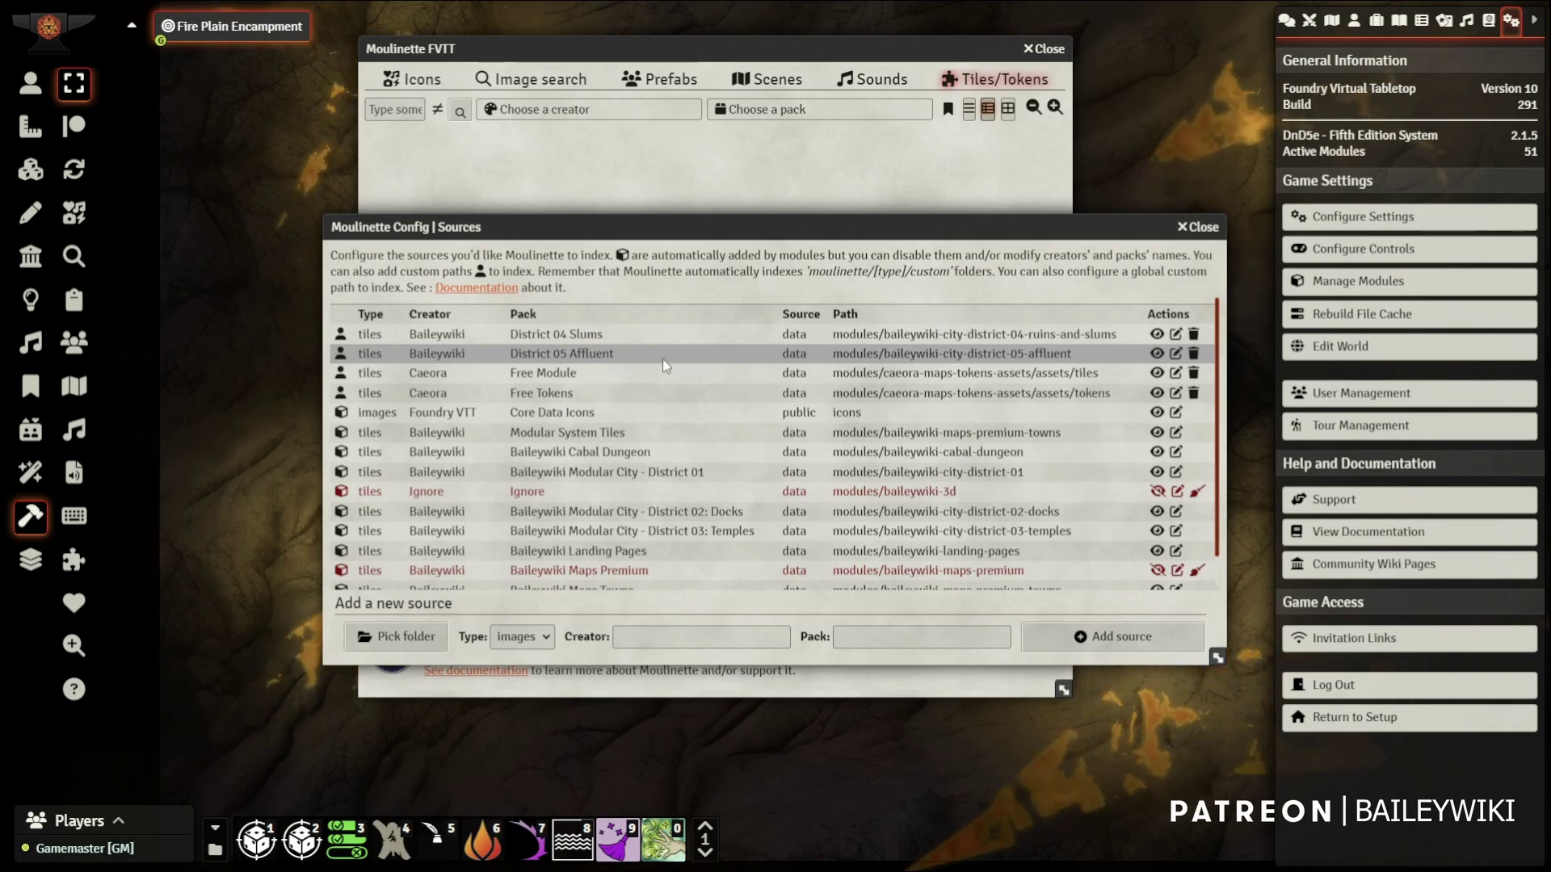
click(397, 638)
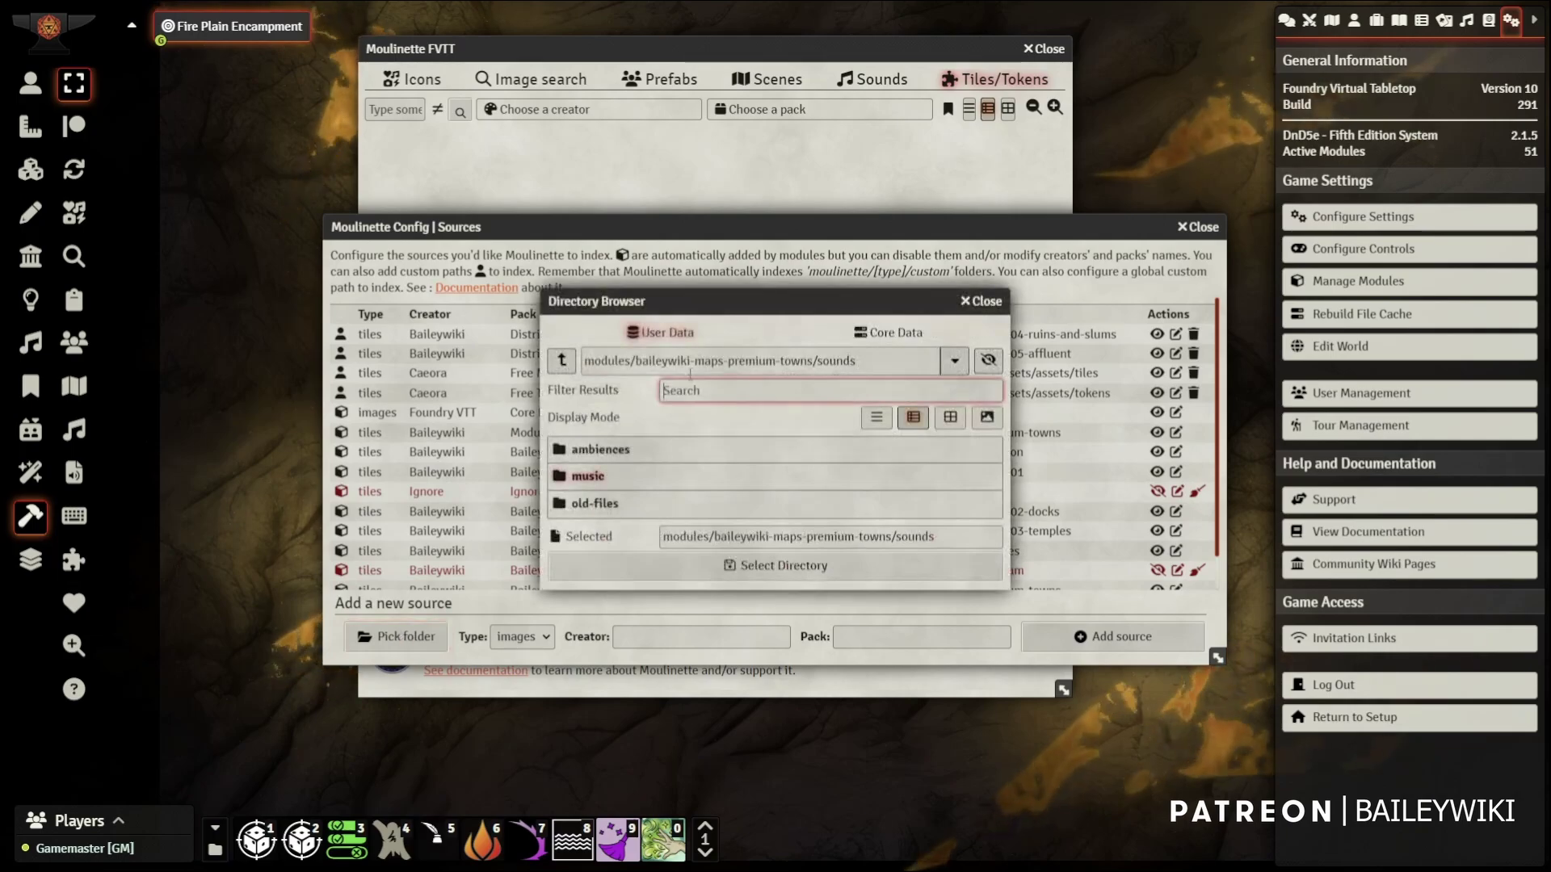
click(561, 361)
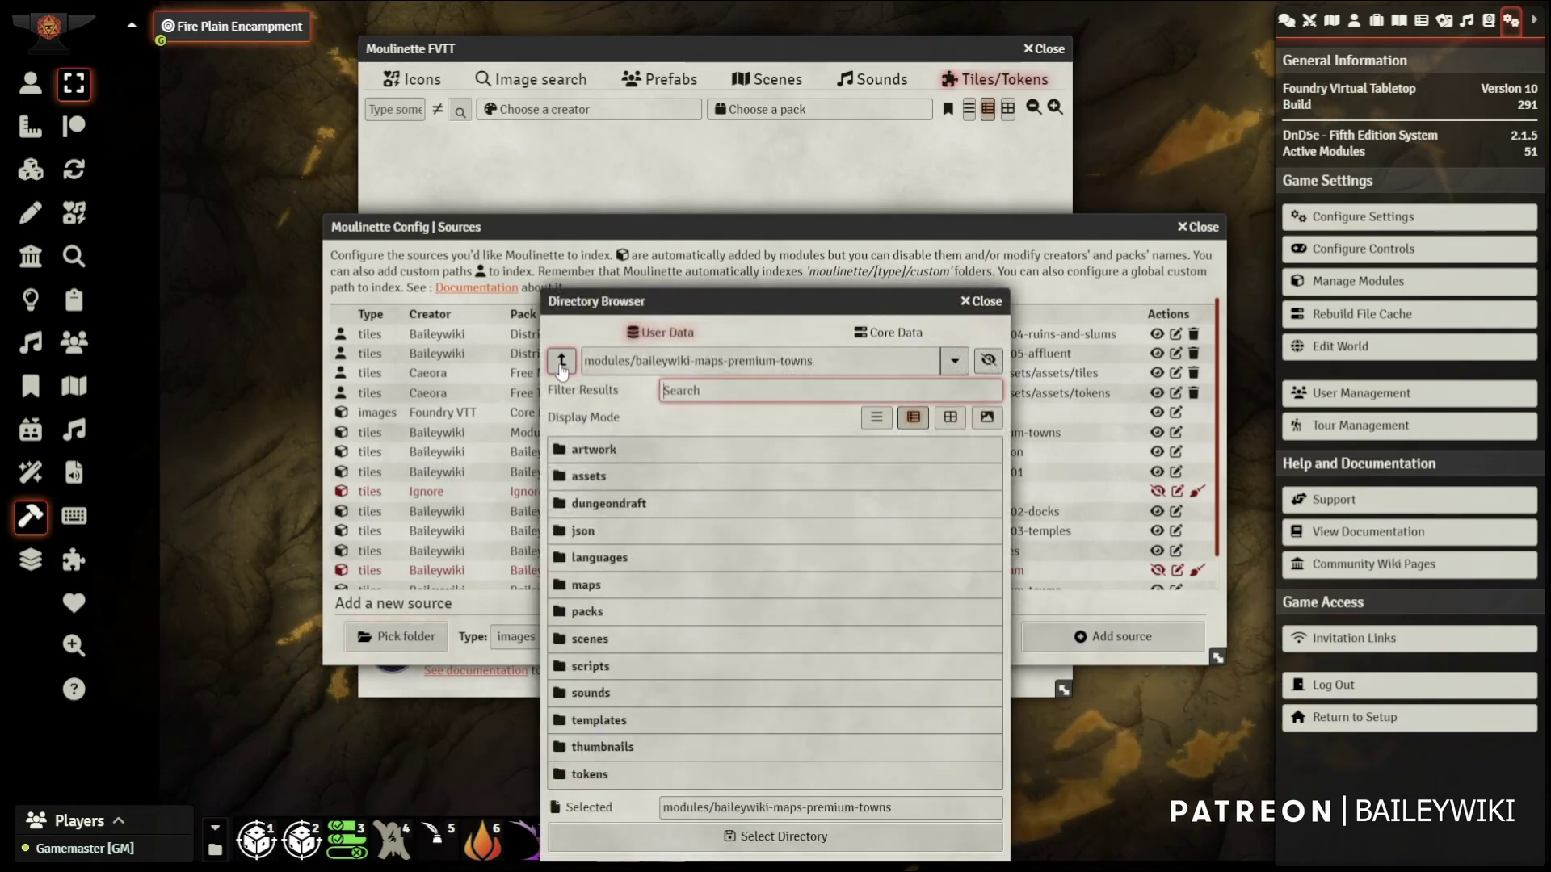
click(562, 361)
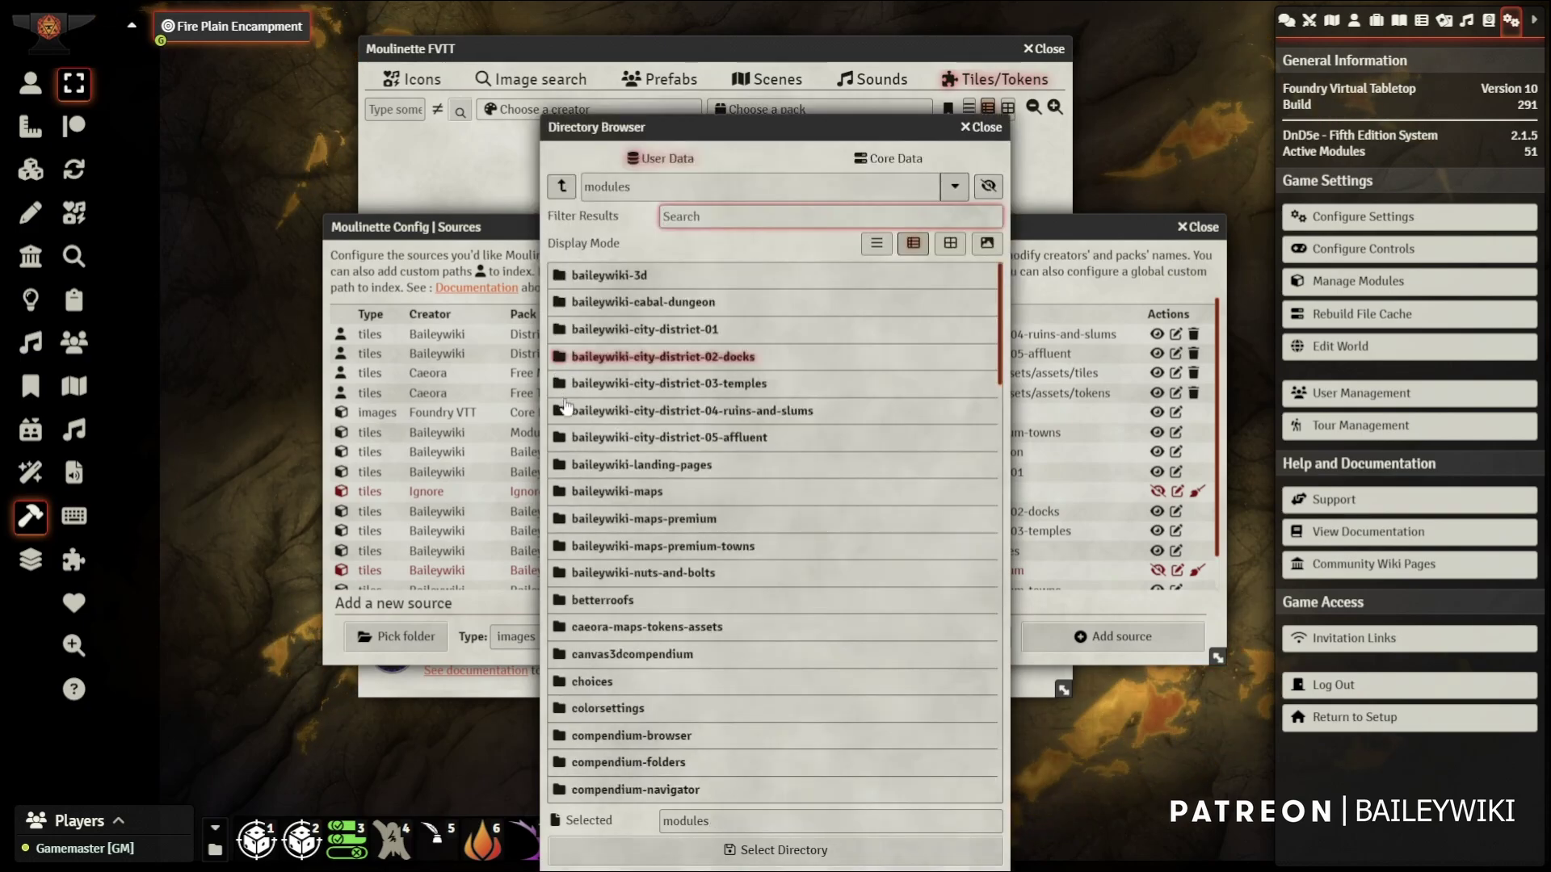
click(561, 187)
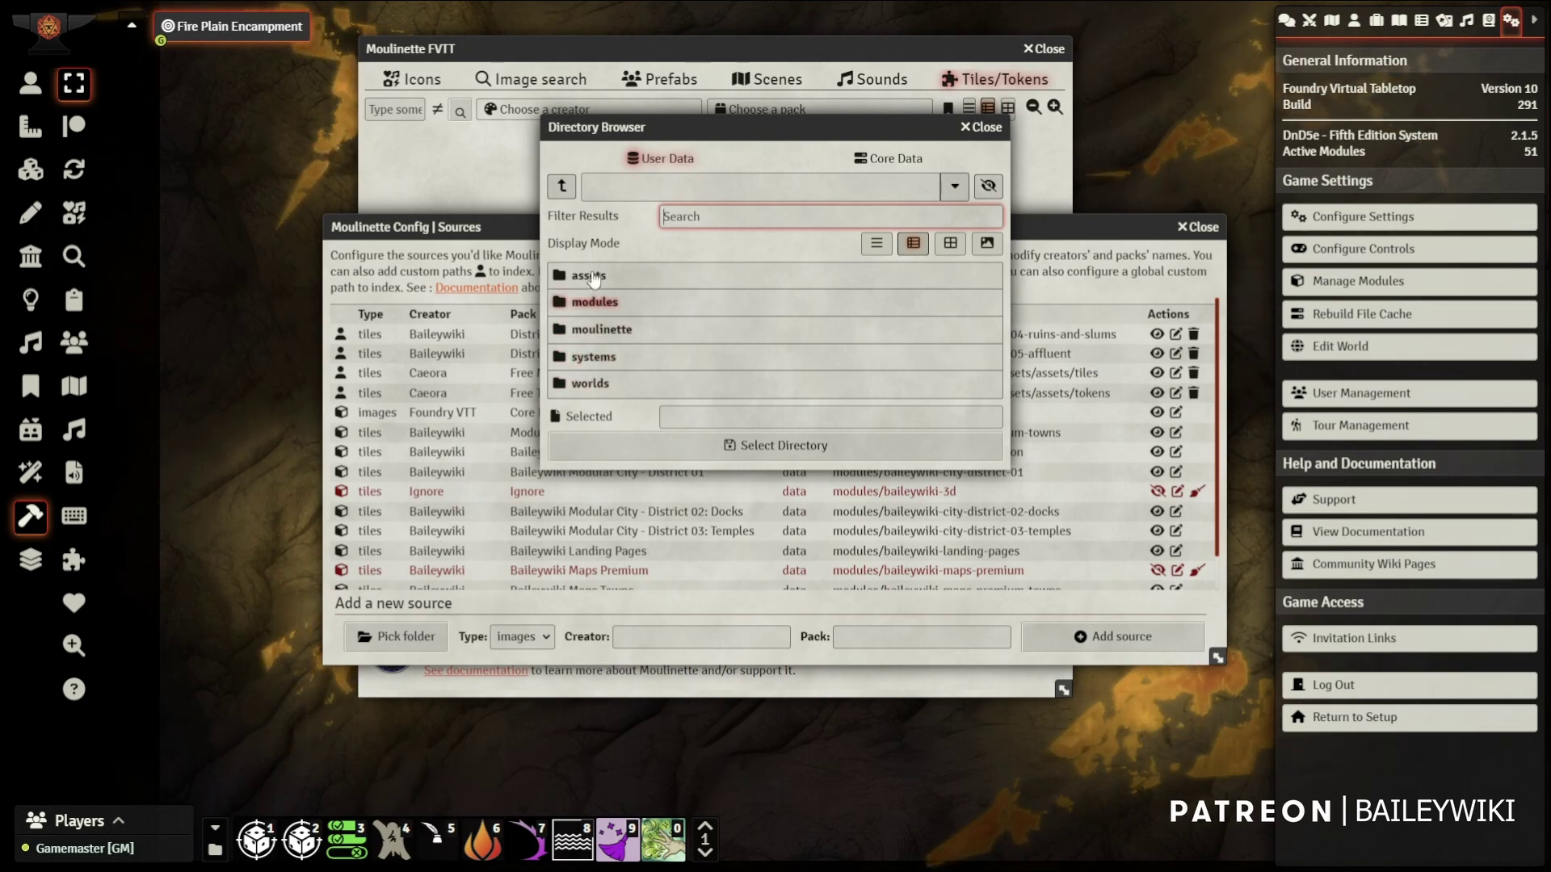
click(601, 333)
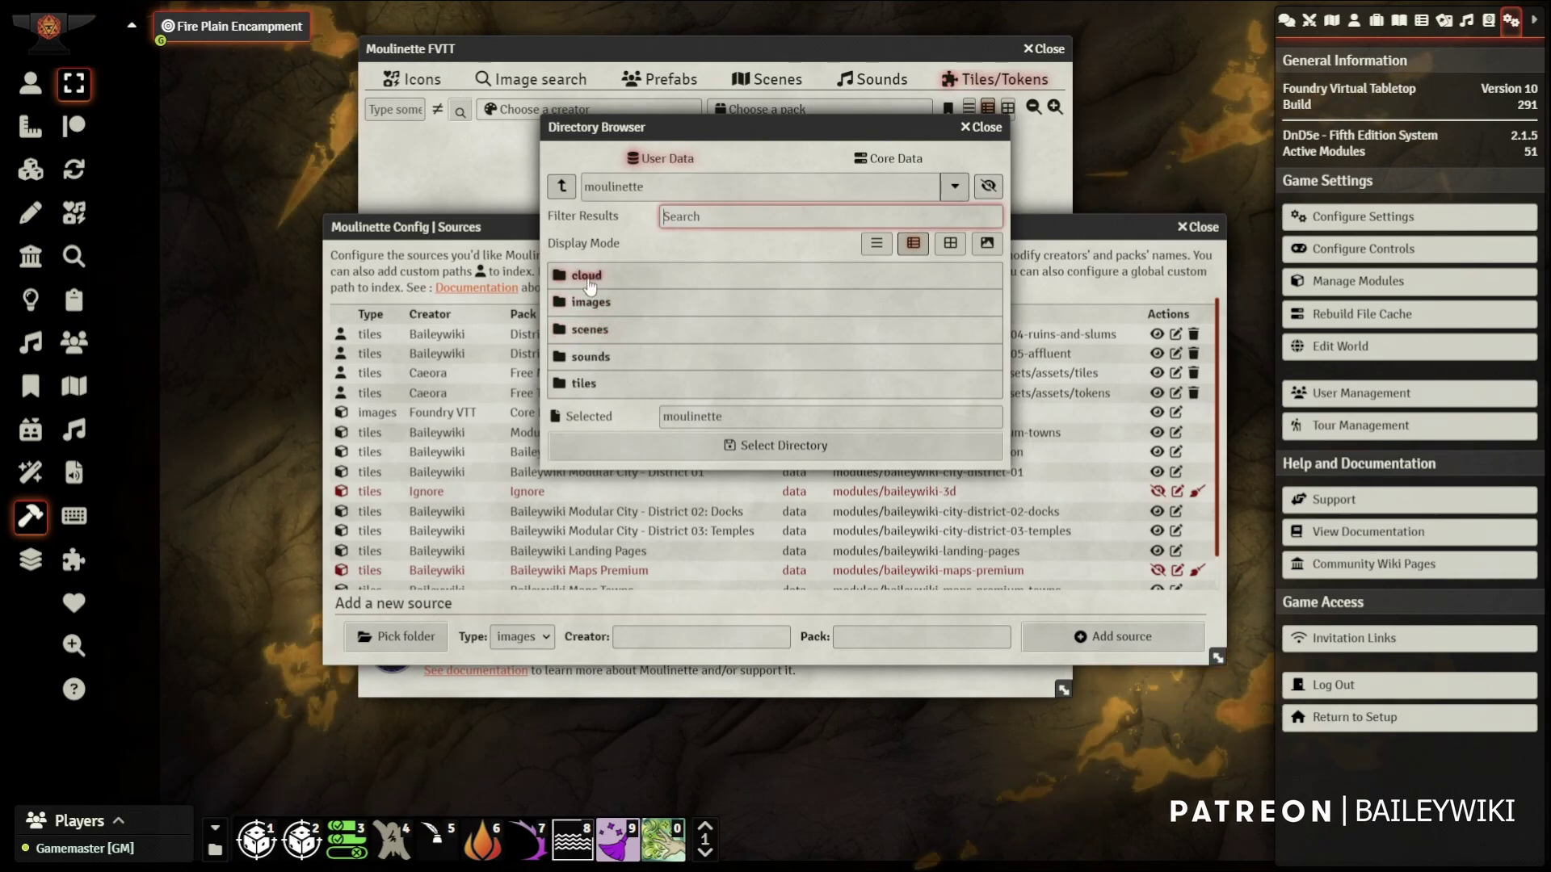
click(581, 385)
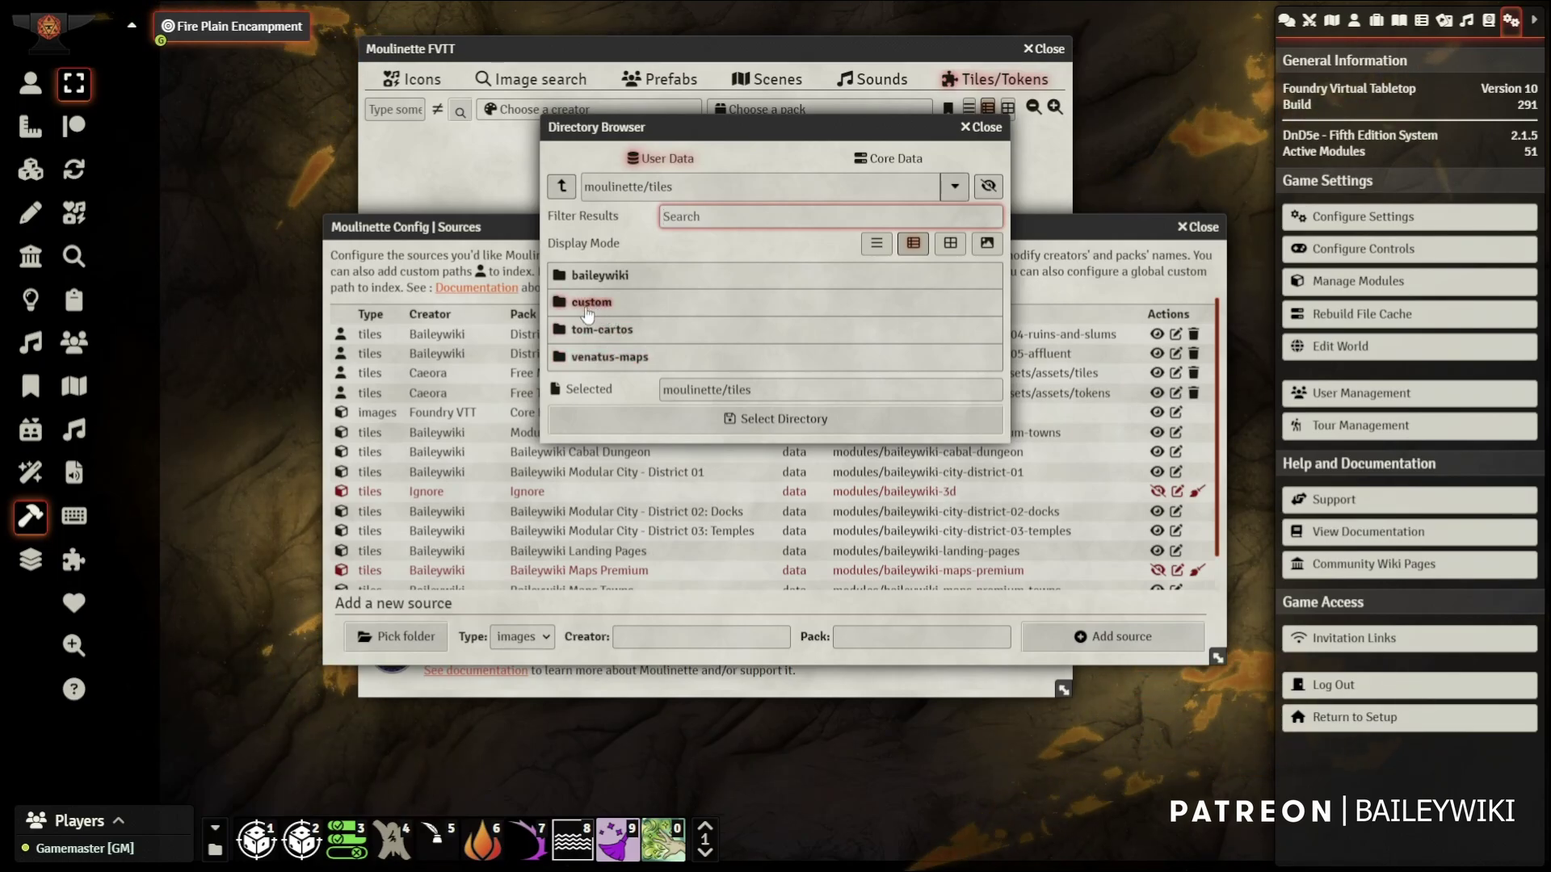
click(588, 312)
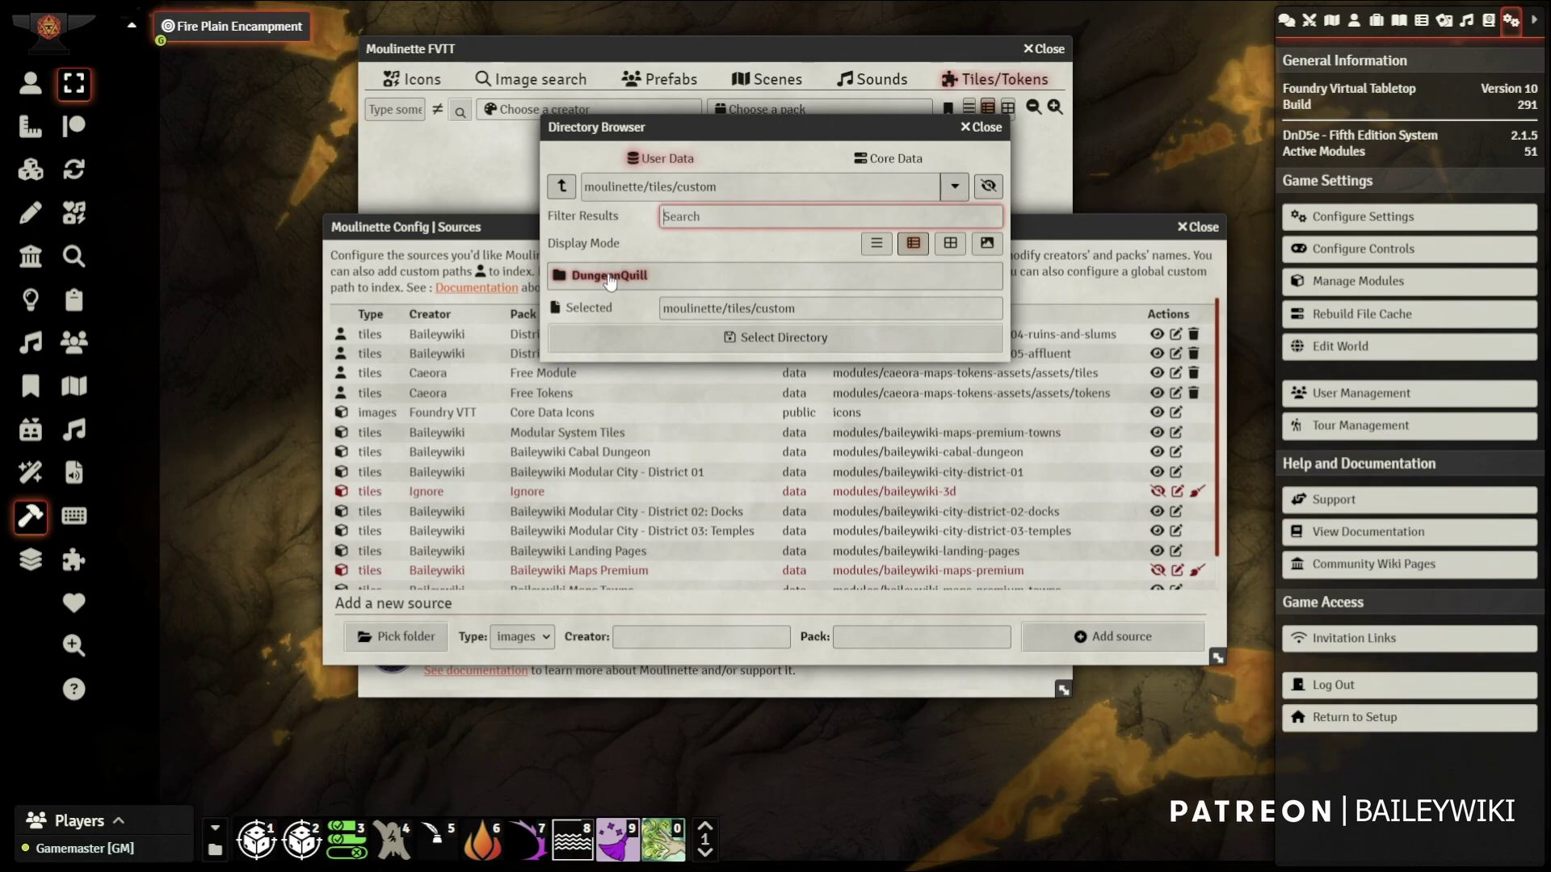
click(609, 277)
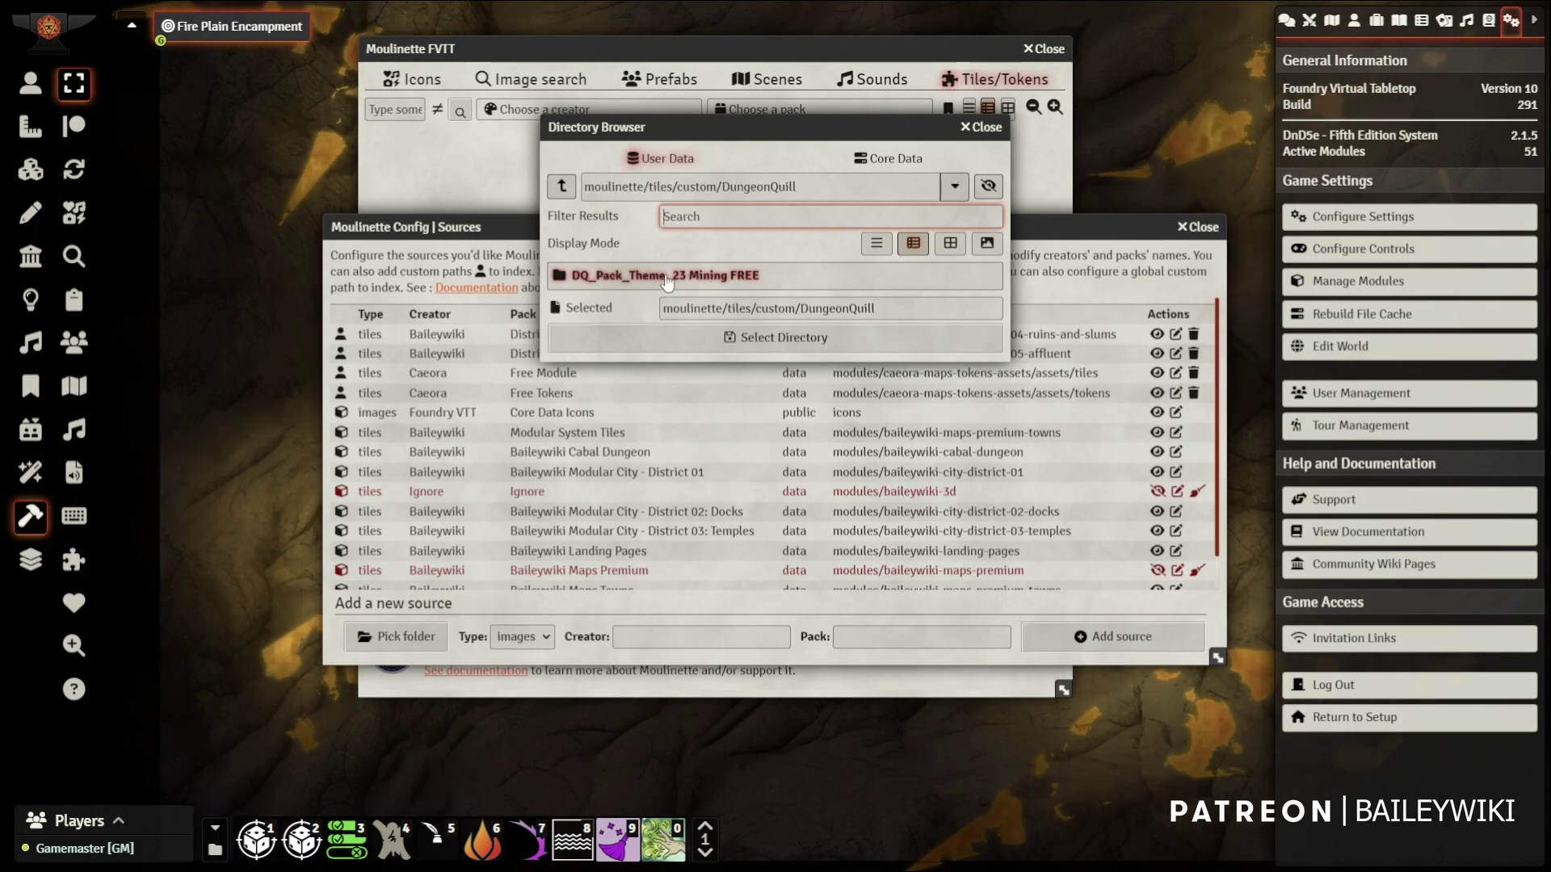
Check the worlds/dnd5e-test-world folder in the directory browser, return to the root, and close the source configuration without adding a source
click(561, 186)
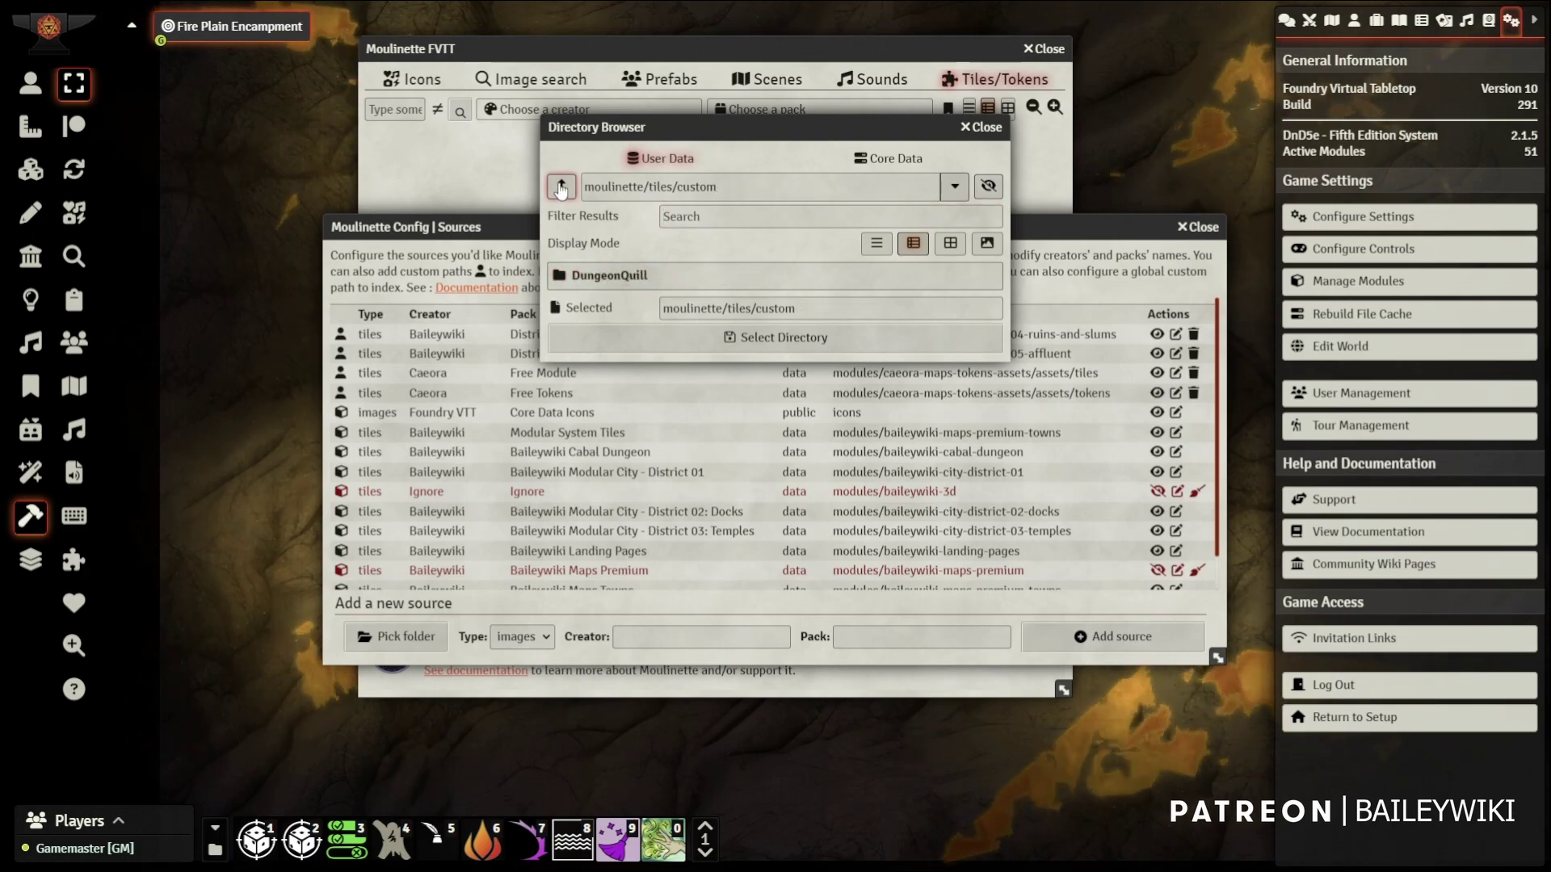
click(561, 186)
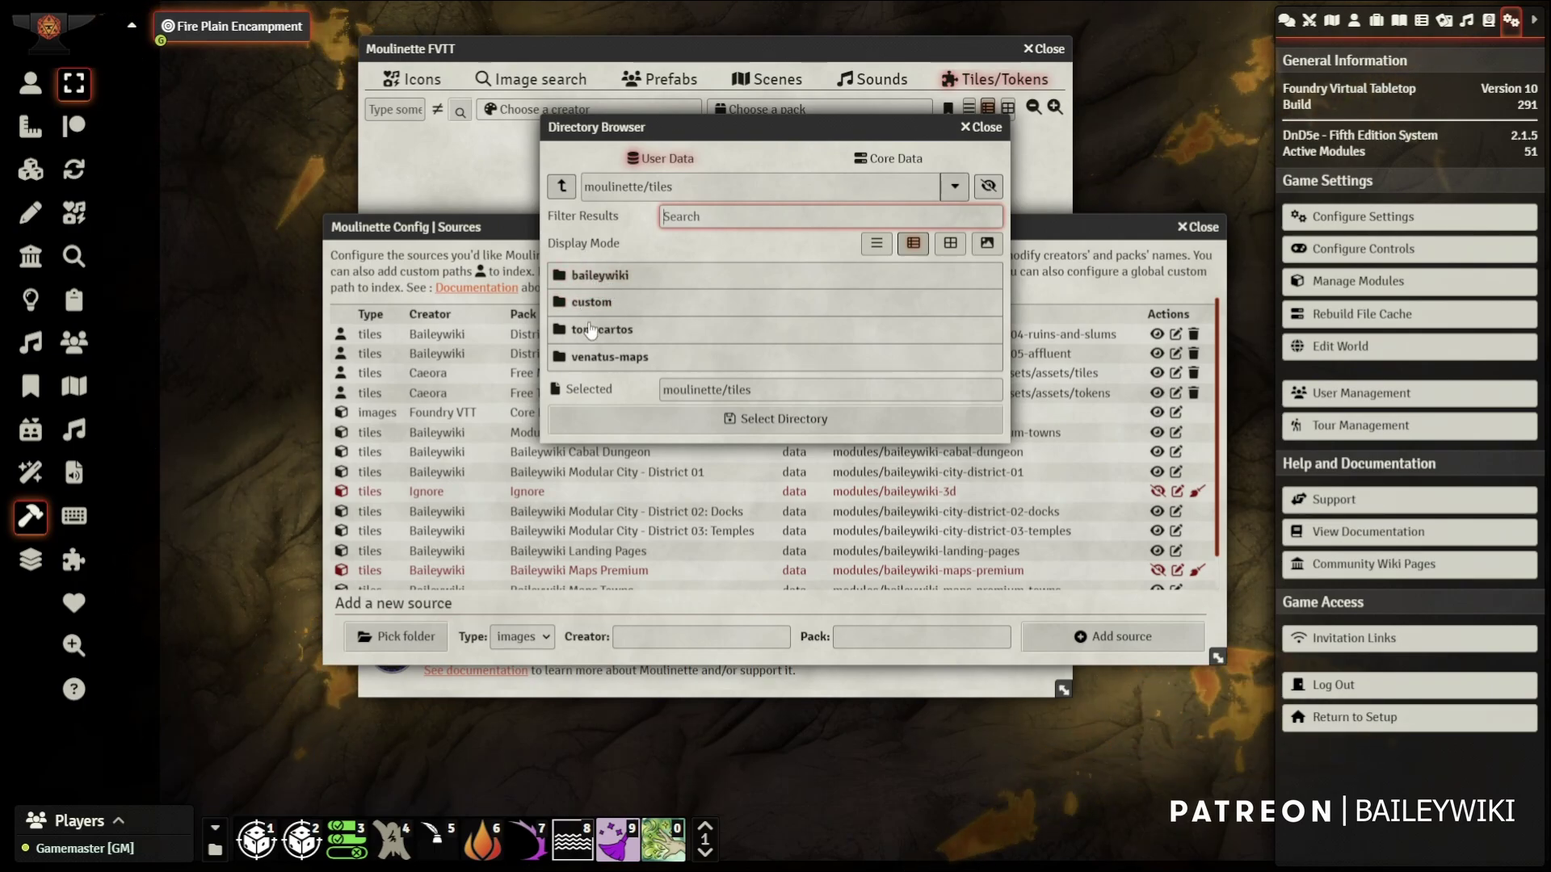
click(563, 188)
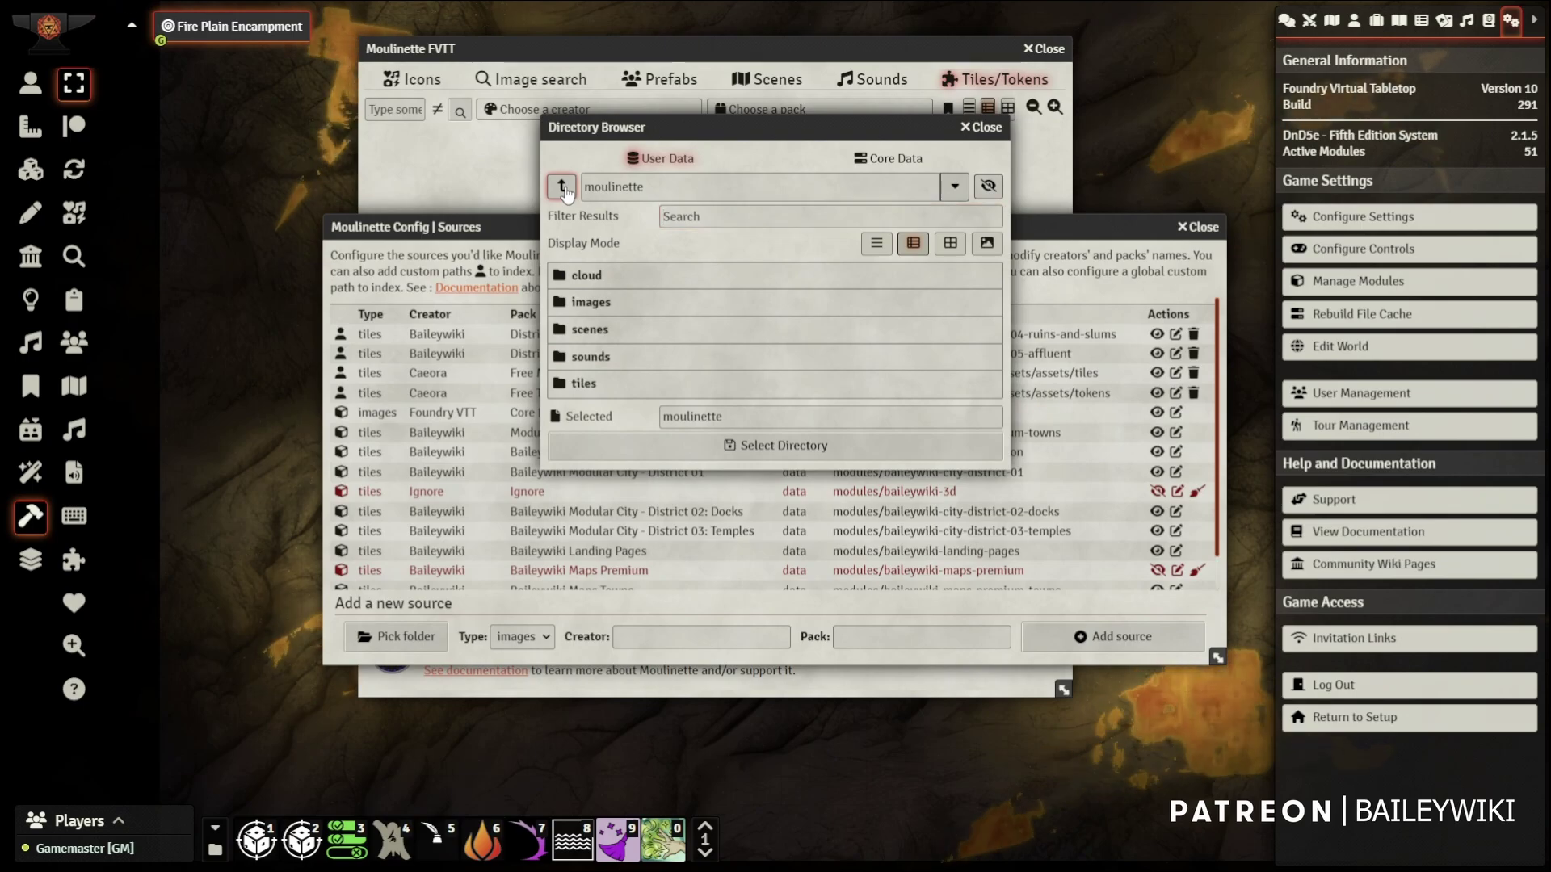
click(563, 188)
click(586, 391)
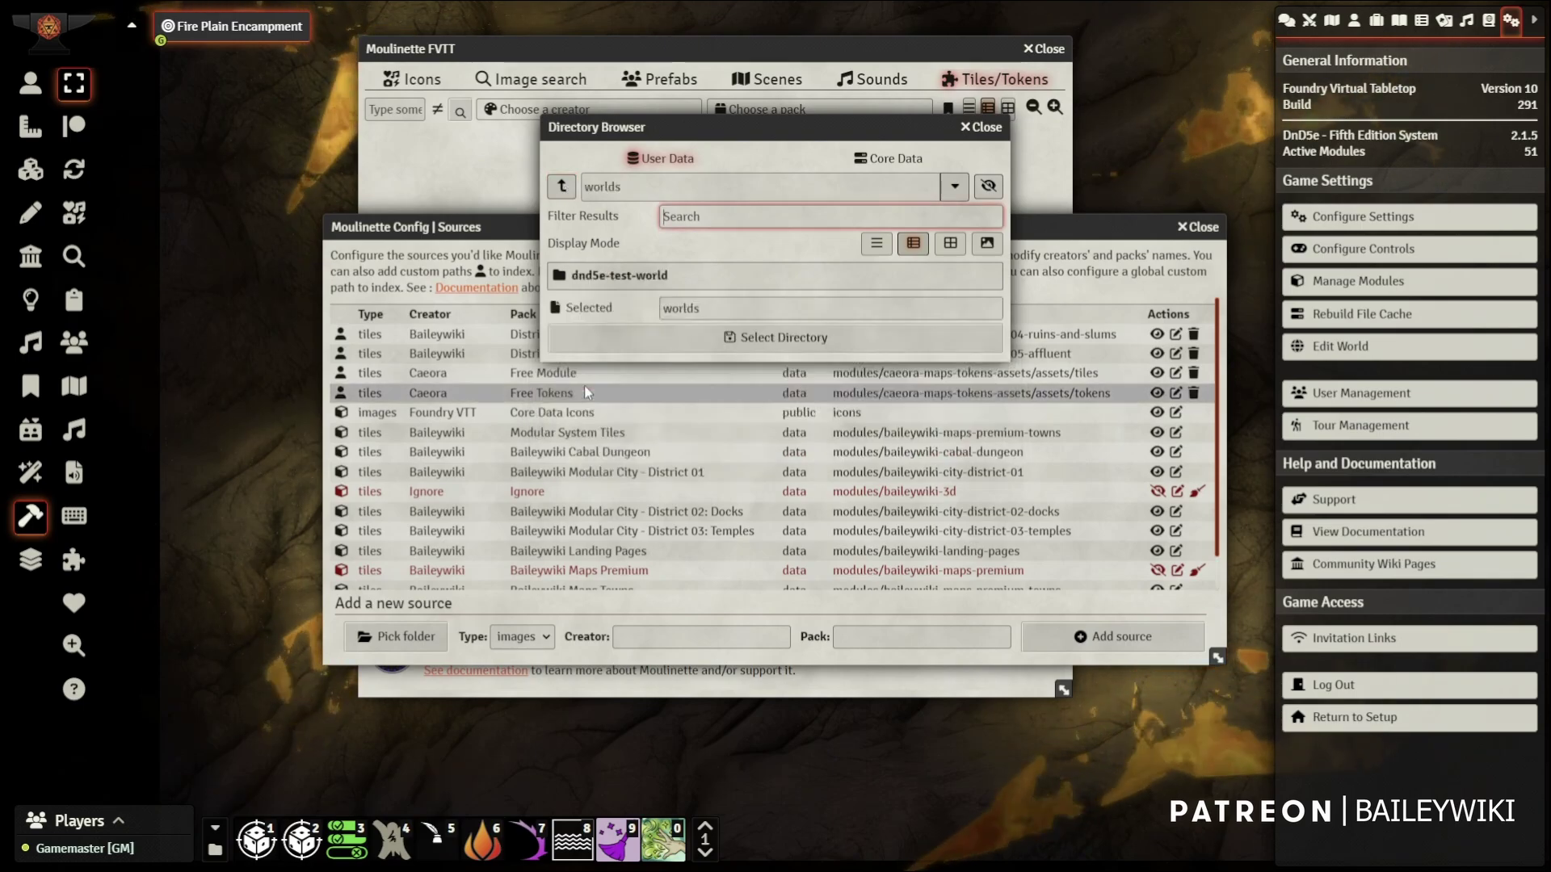
click(607, 276)
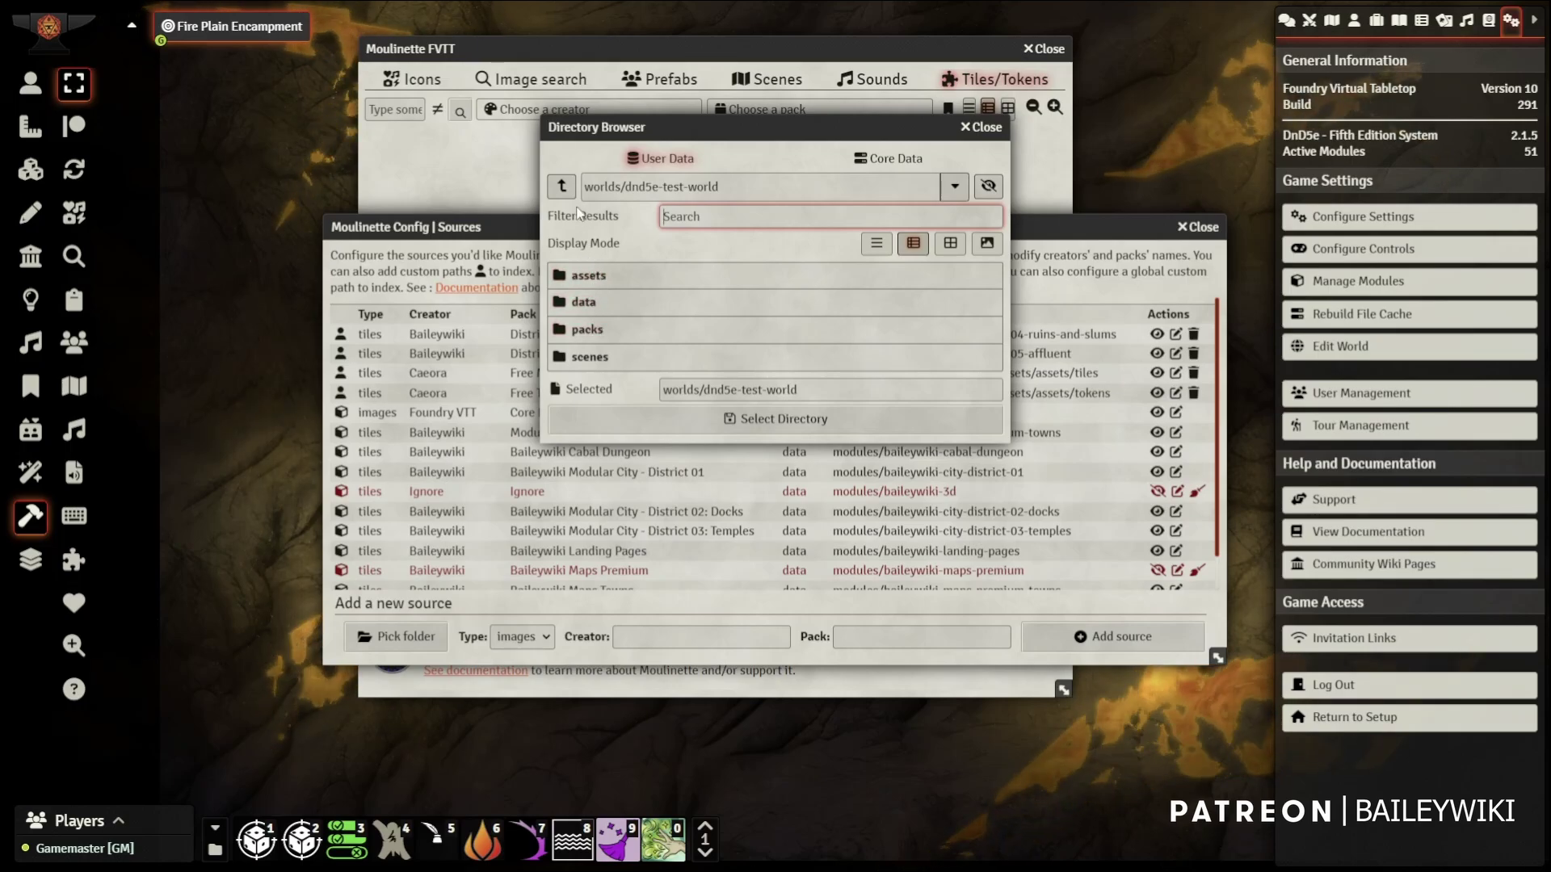
click(561, 187)
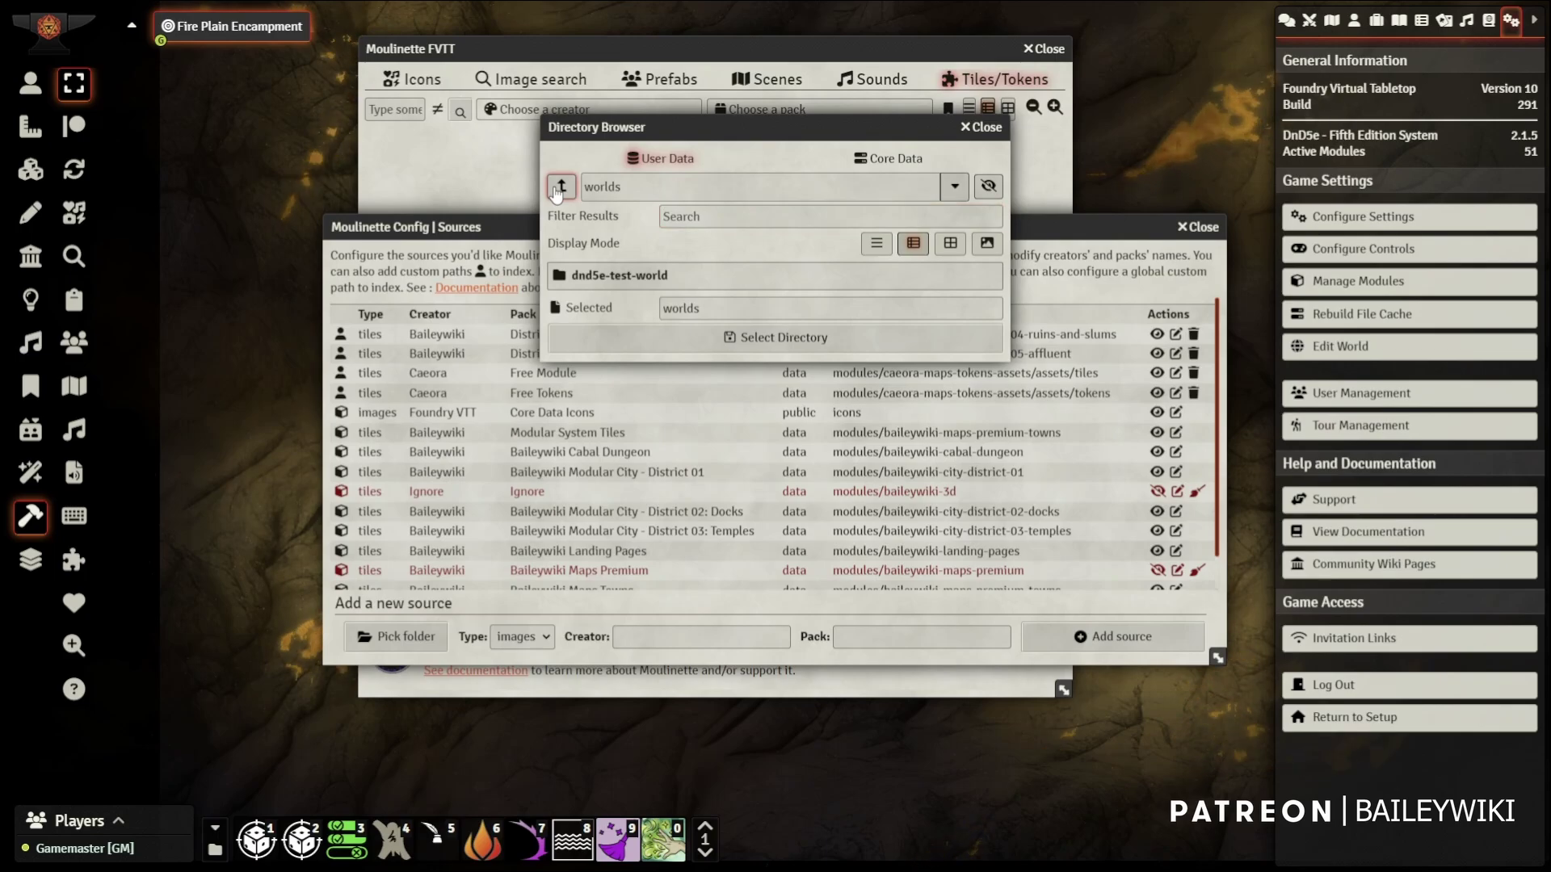
click(557, 193)
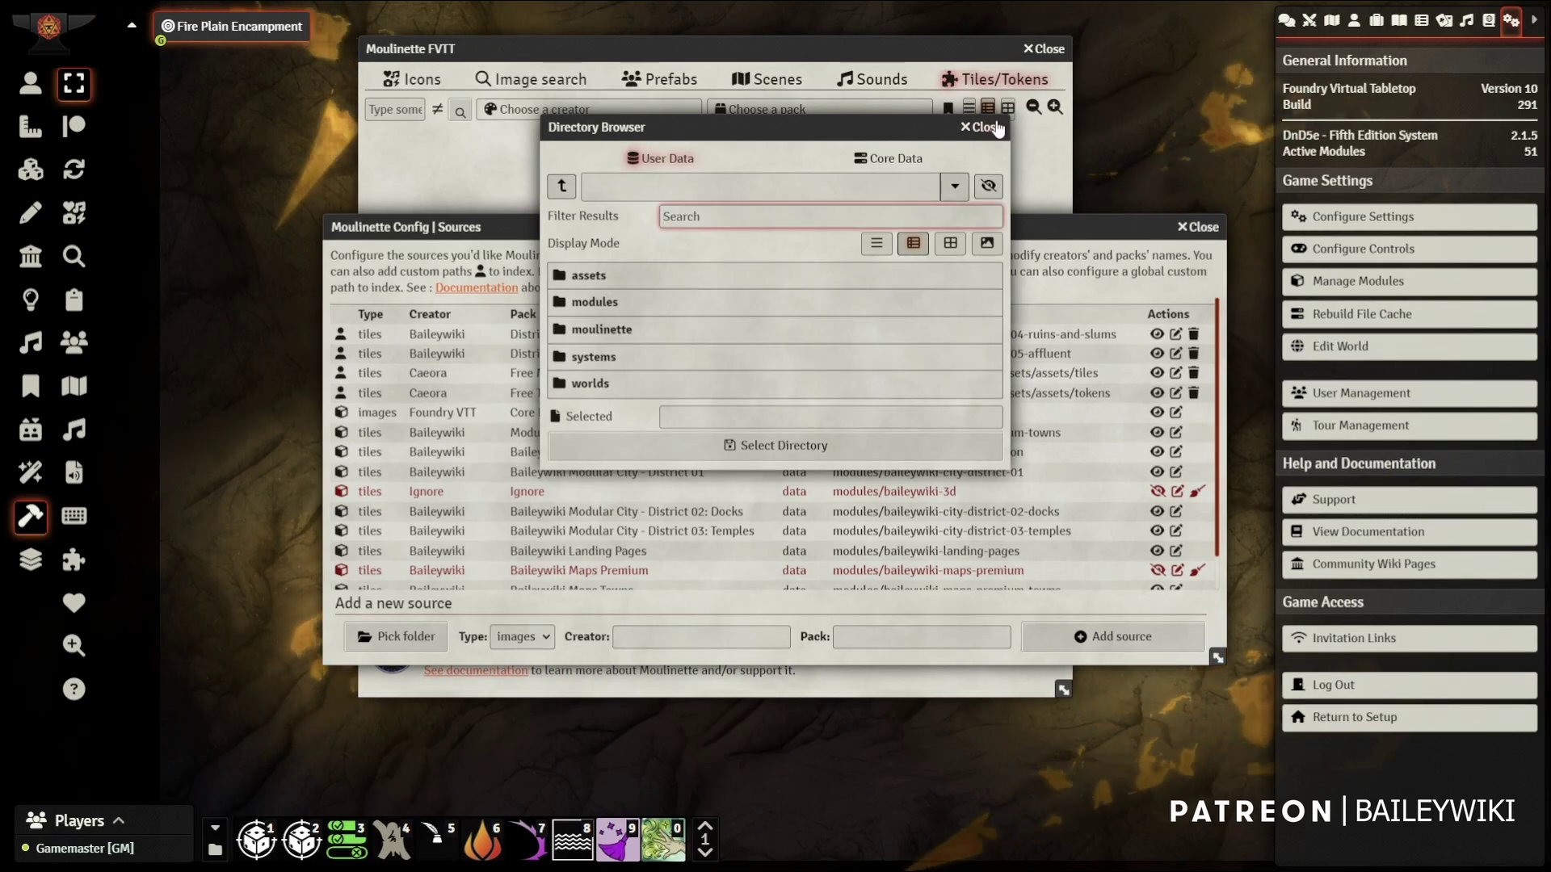
key(Escape)
click(1202, 228)
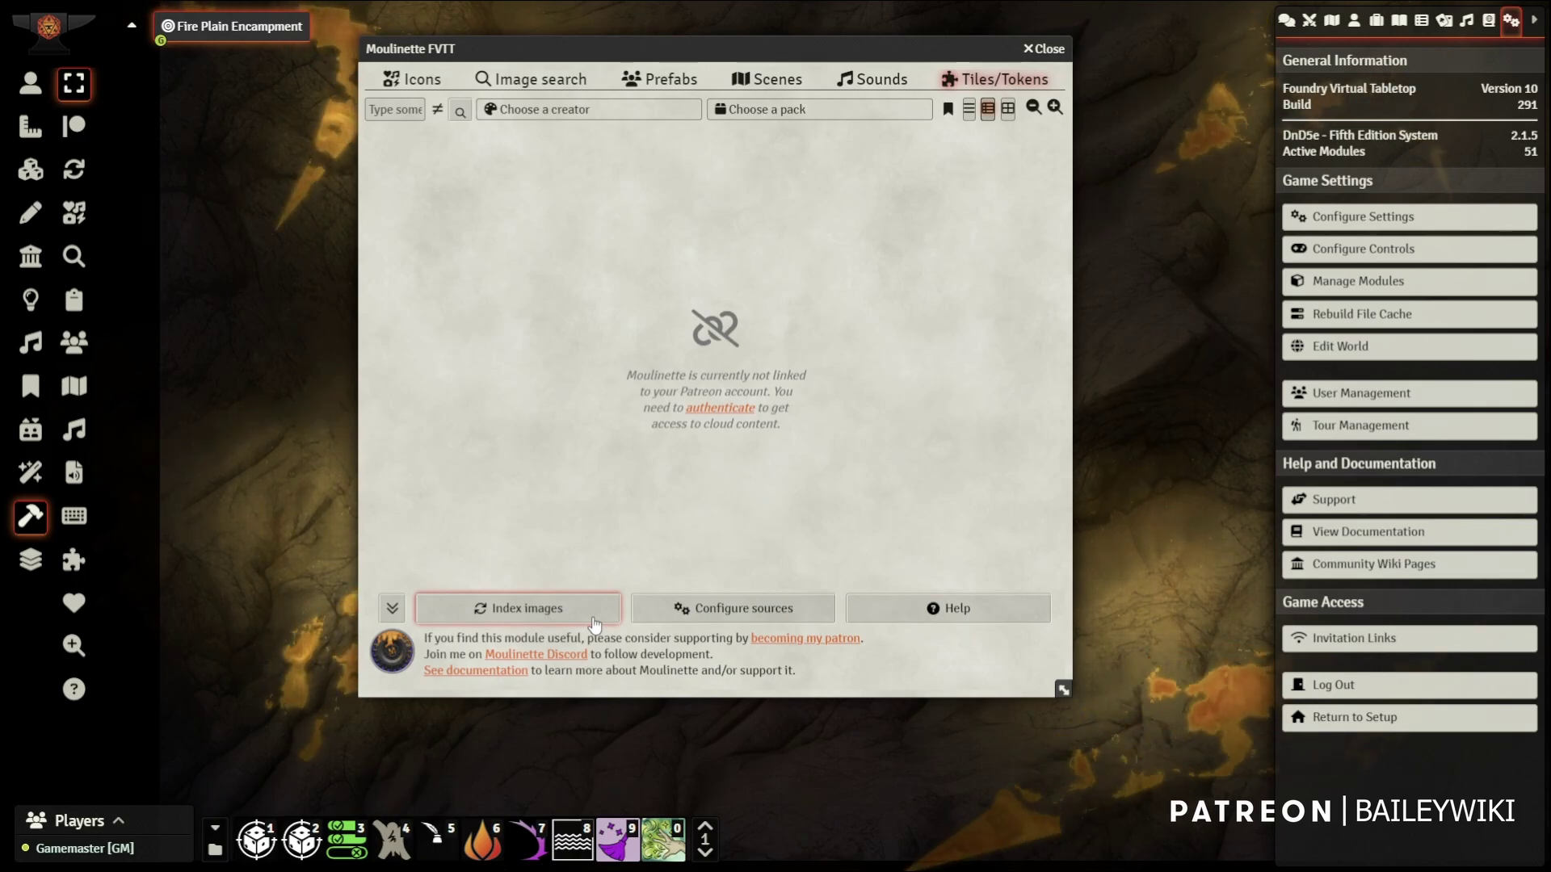
Collapse the extra options and filter the tiles by the creator Baileywiki
click(394, 609)
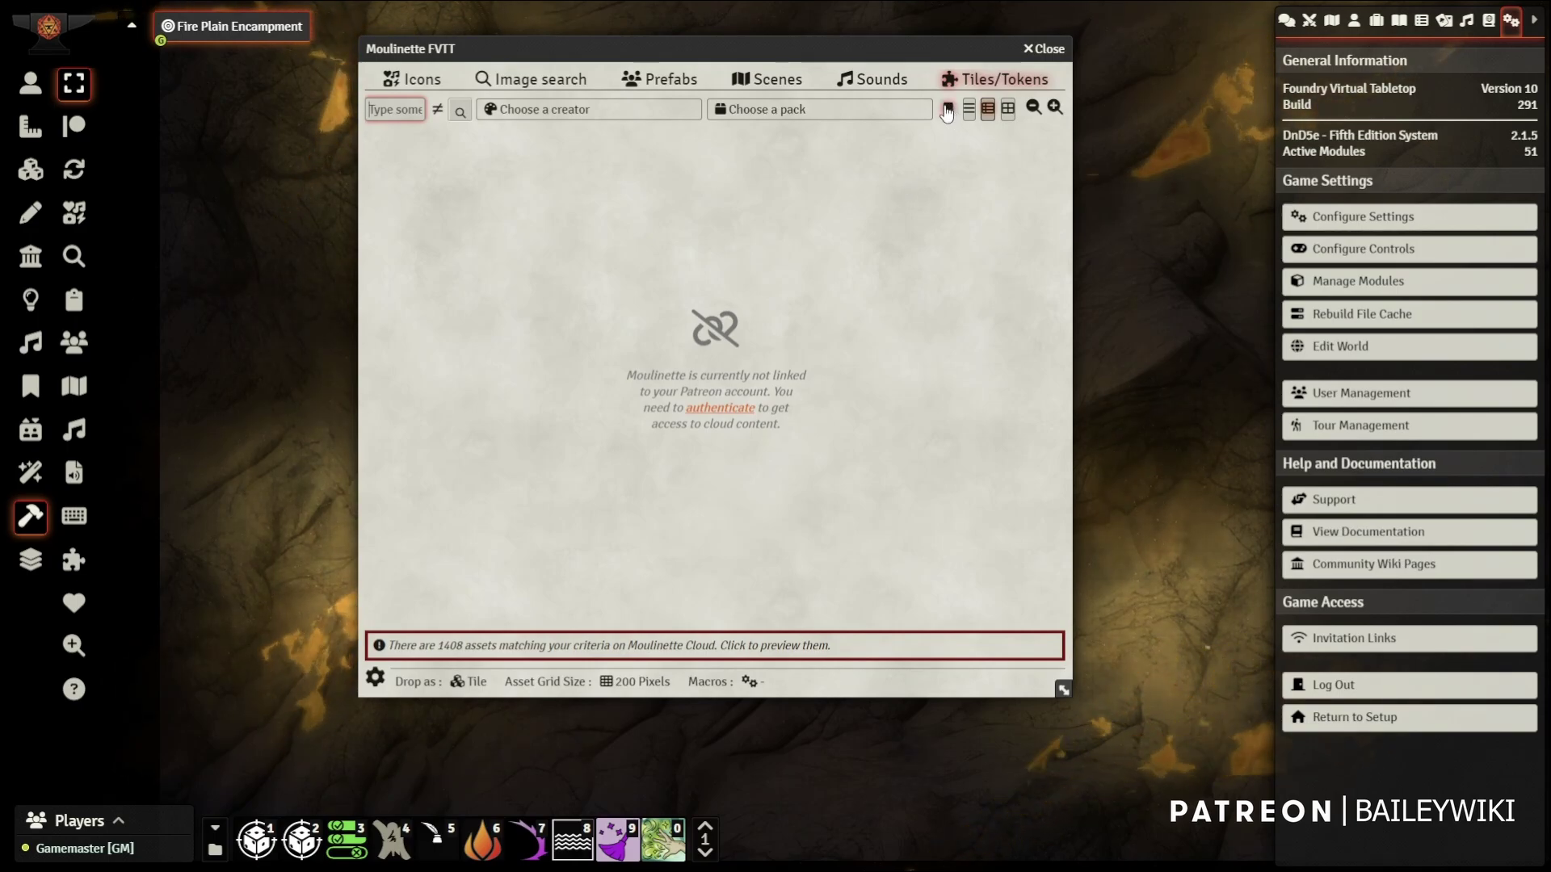
click(905, 112)
click(647, 113)
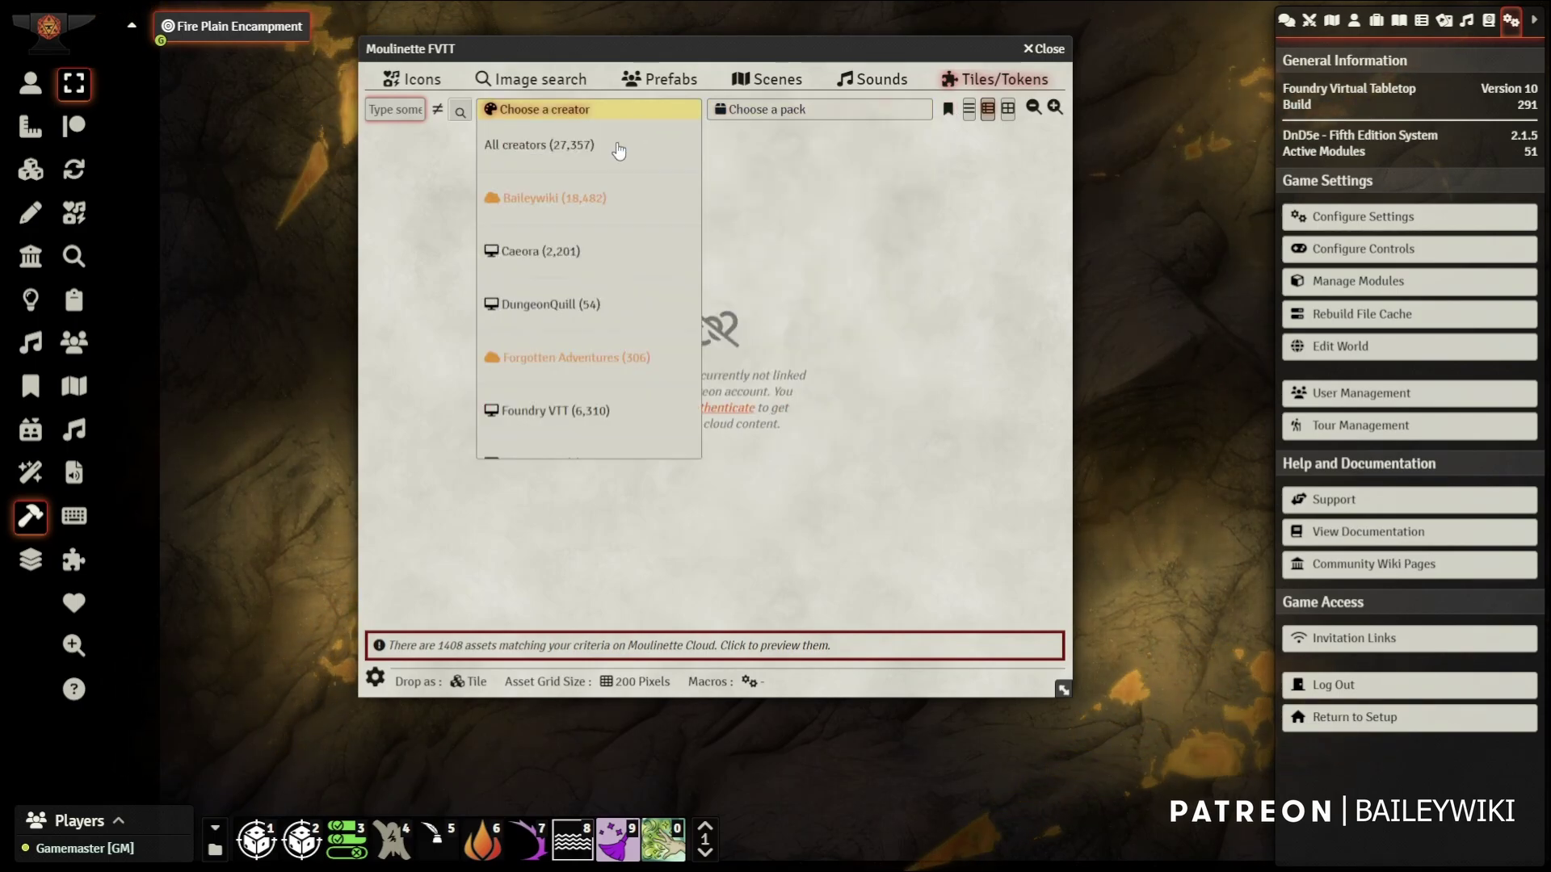
scroll(571, 178, down, 3)
scroll(566, 162, up, 2)
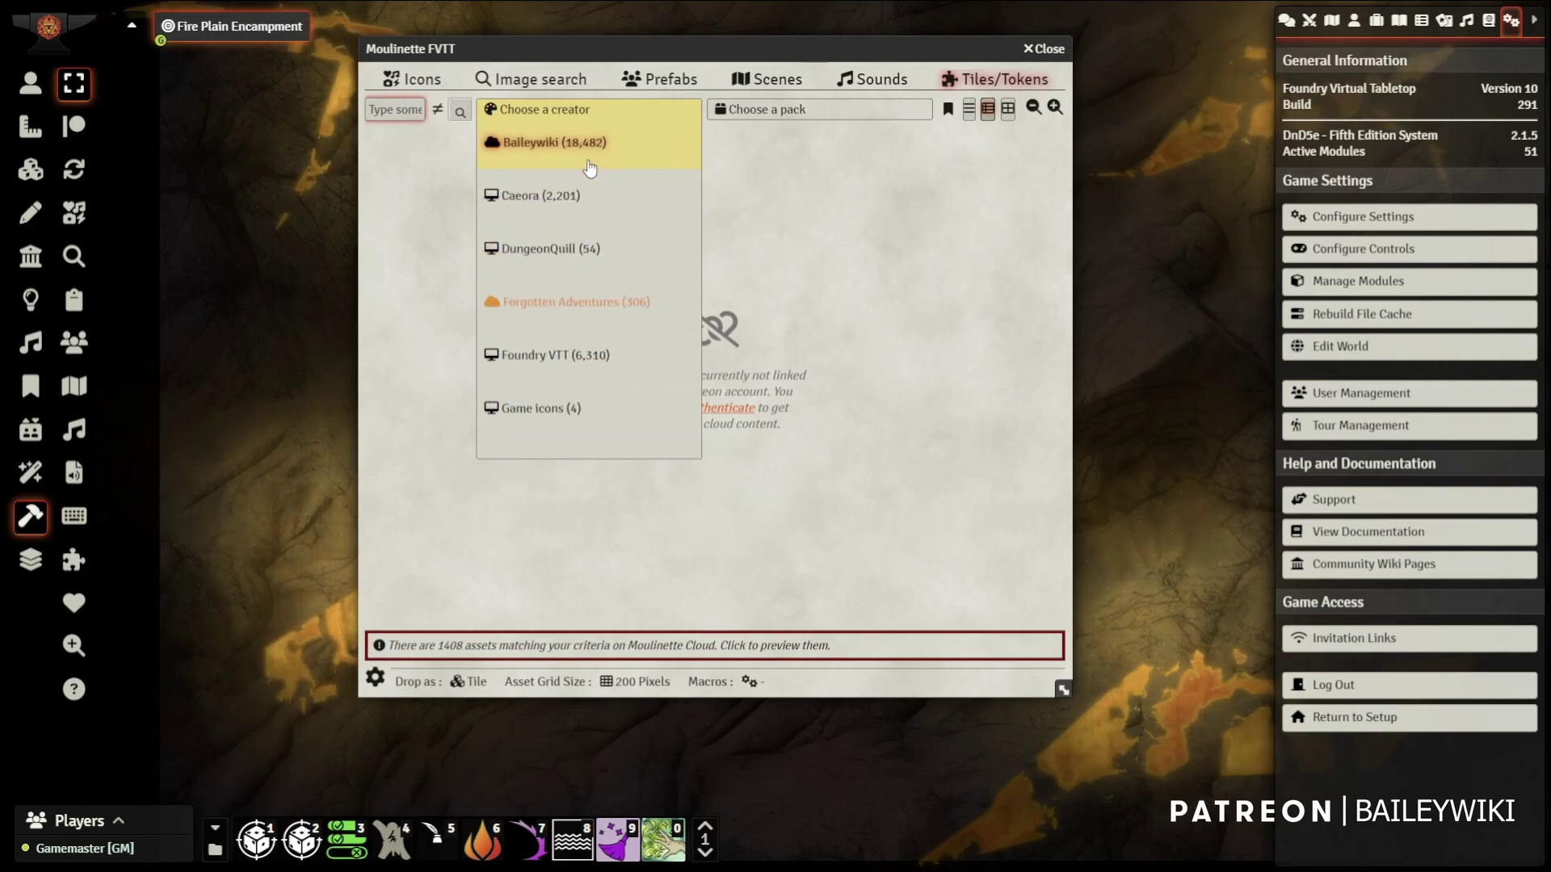
click(586, 162)
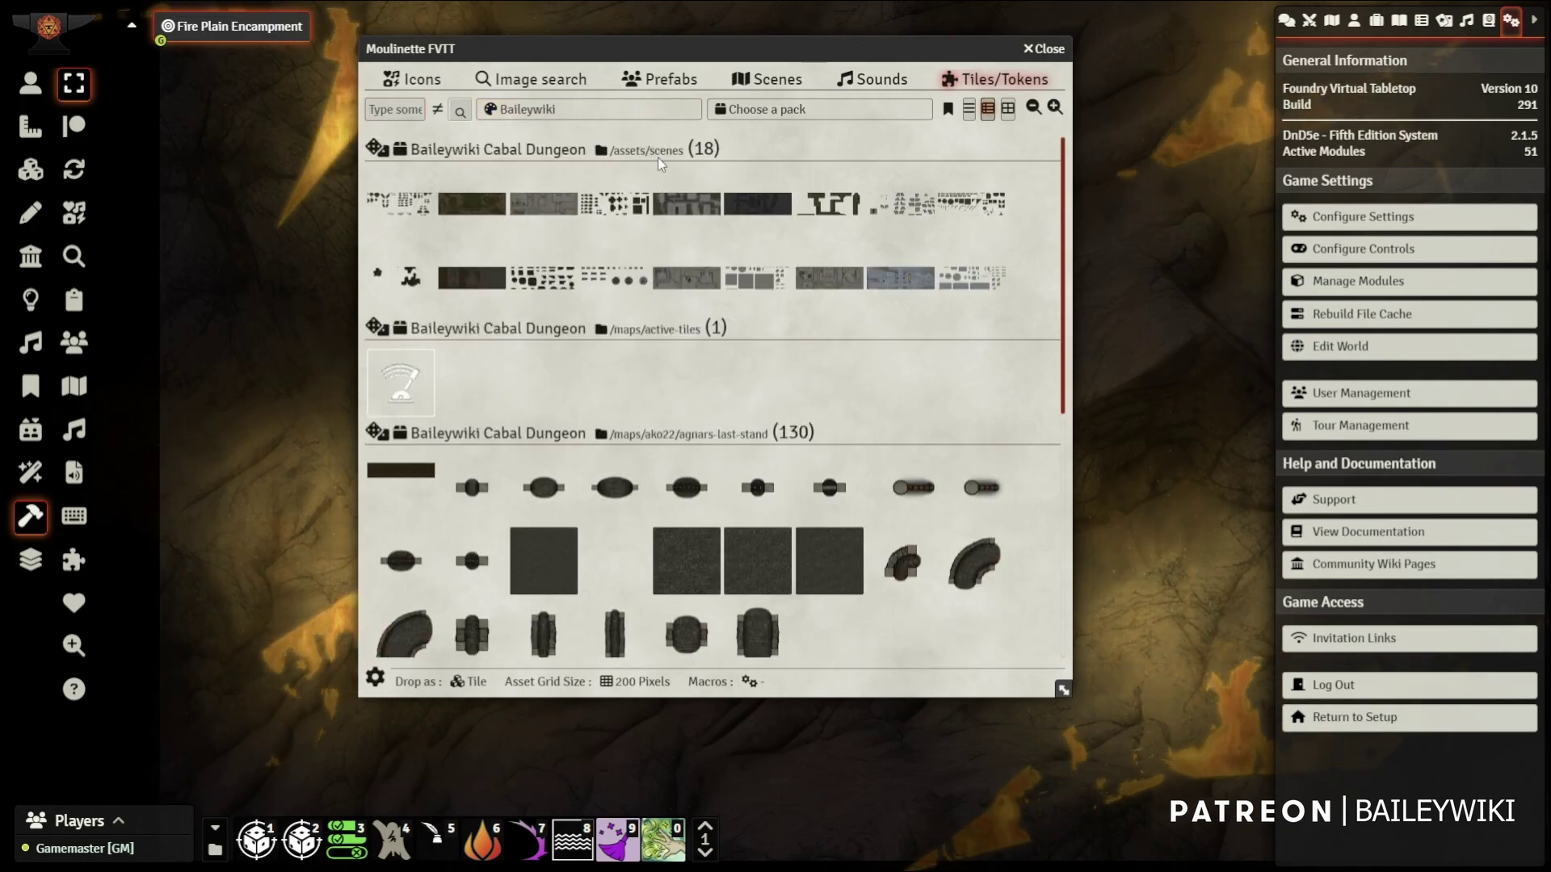
click(555, 113)
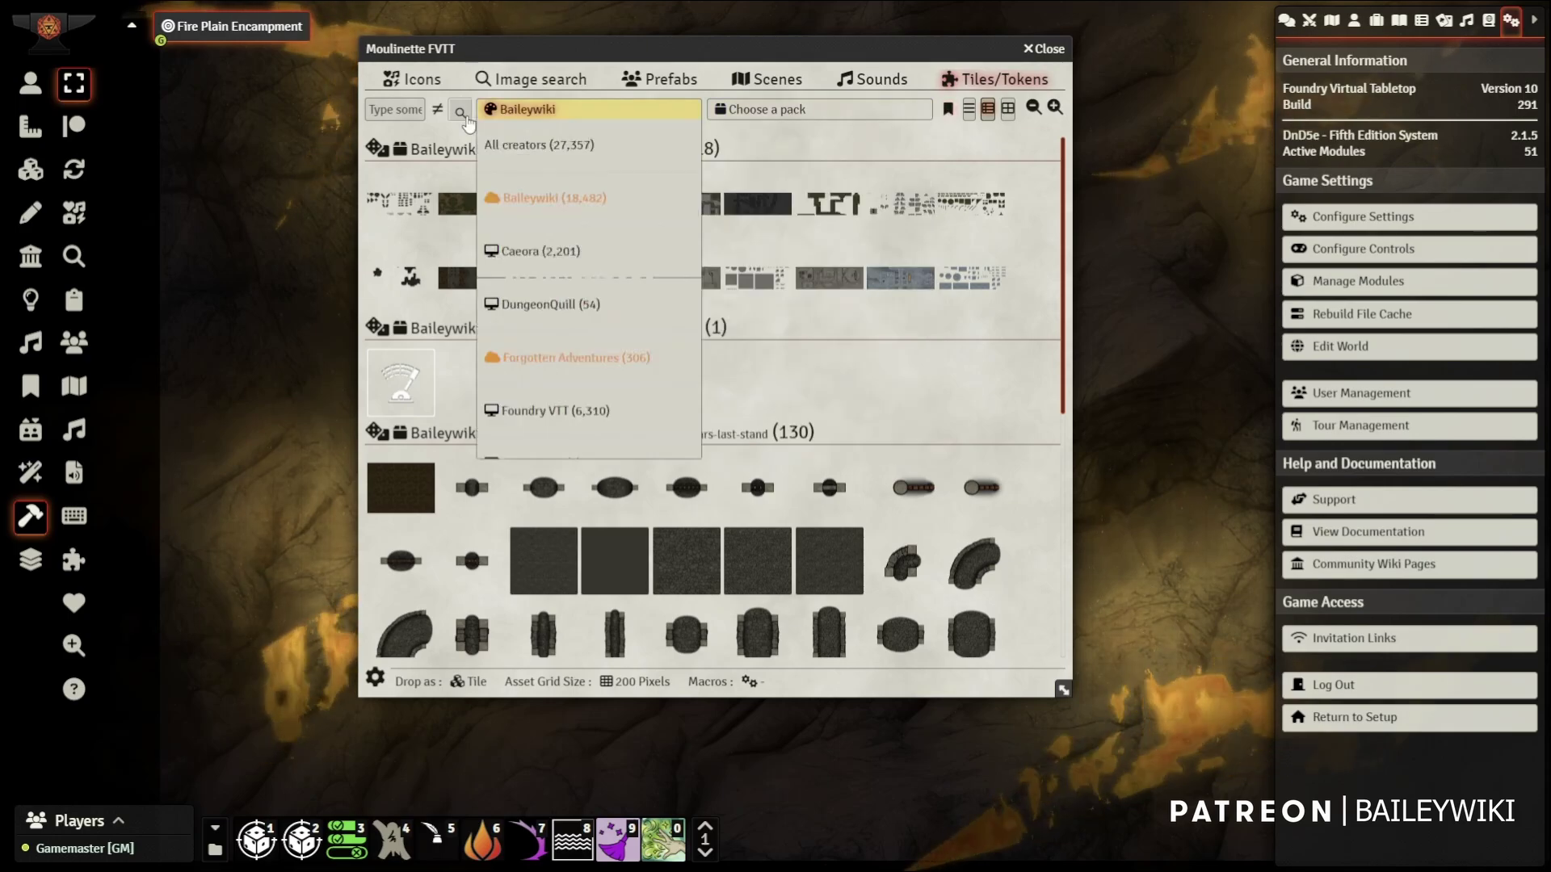
click(554, 113)
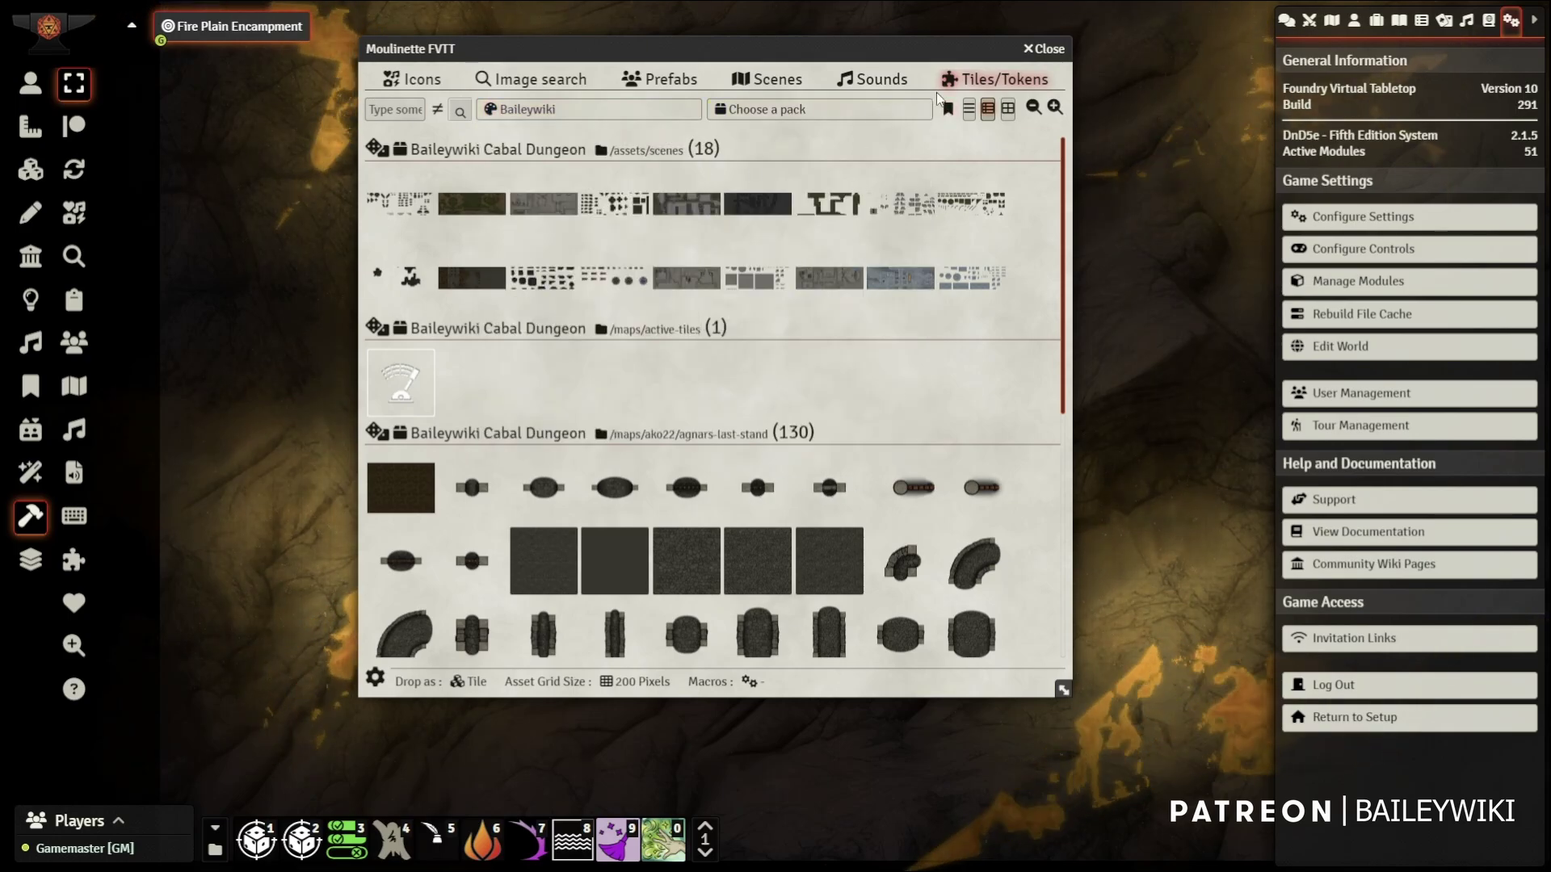
Add a Moulinette shortcut macro for the Baileywiki tile filter to slot 8 of macro hotbar page 5
click(947, 111)
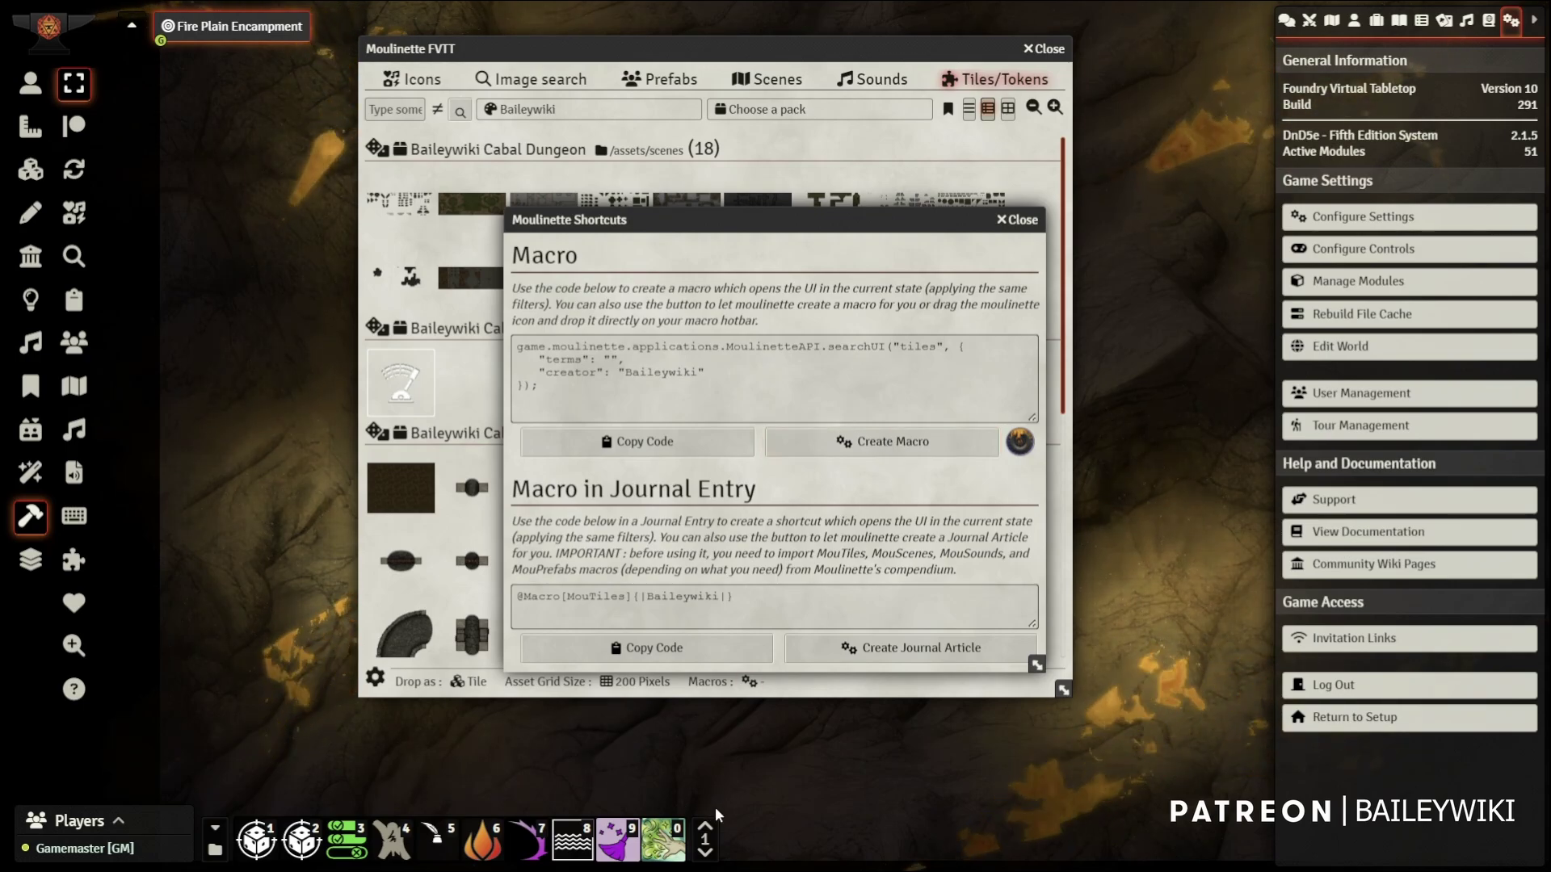
click(704, 852)
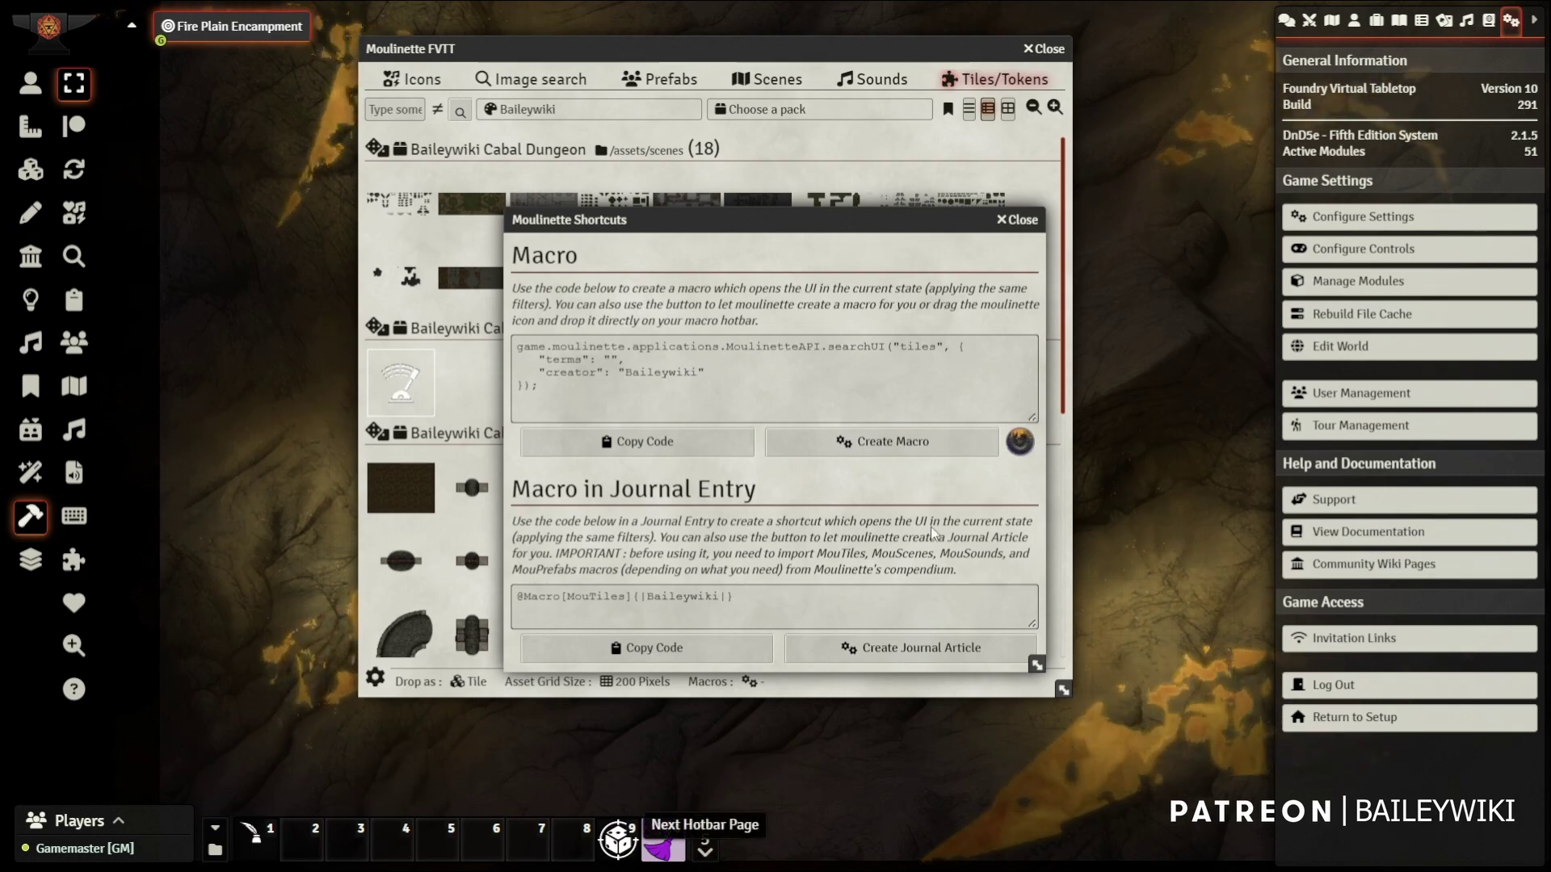
drag(932, 533, 585, 850)
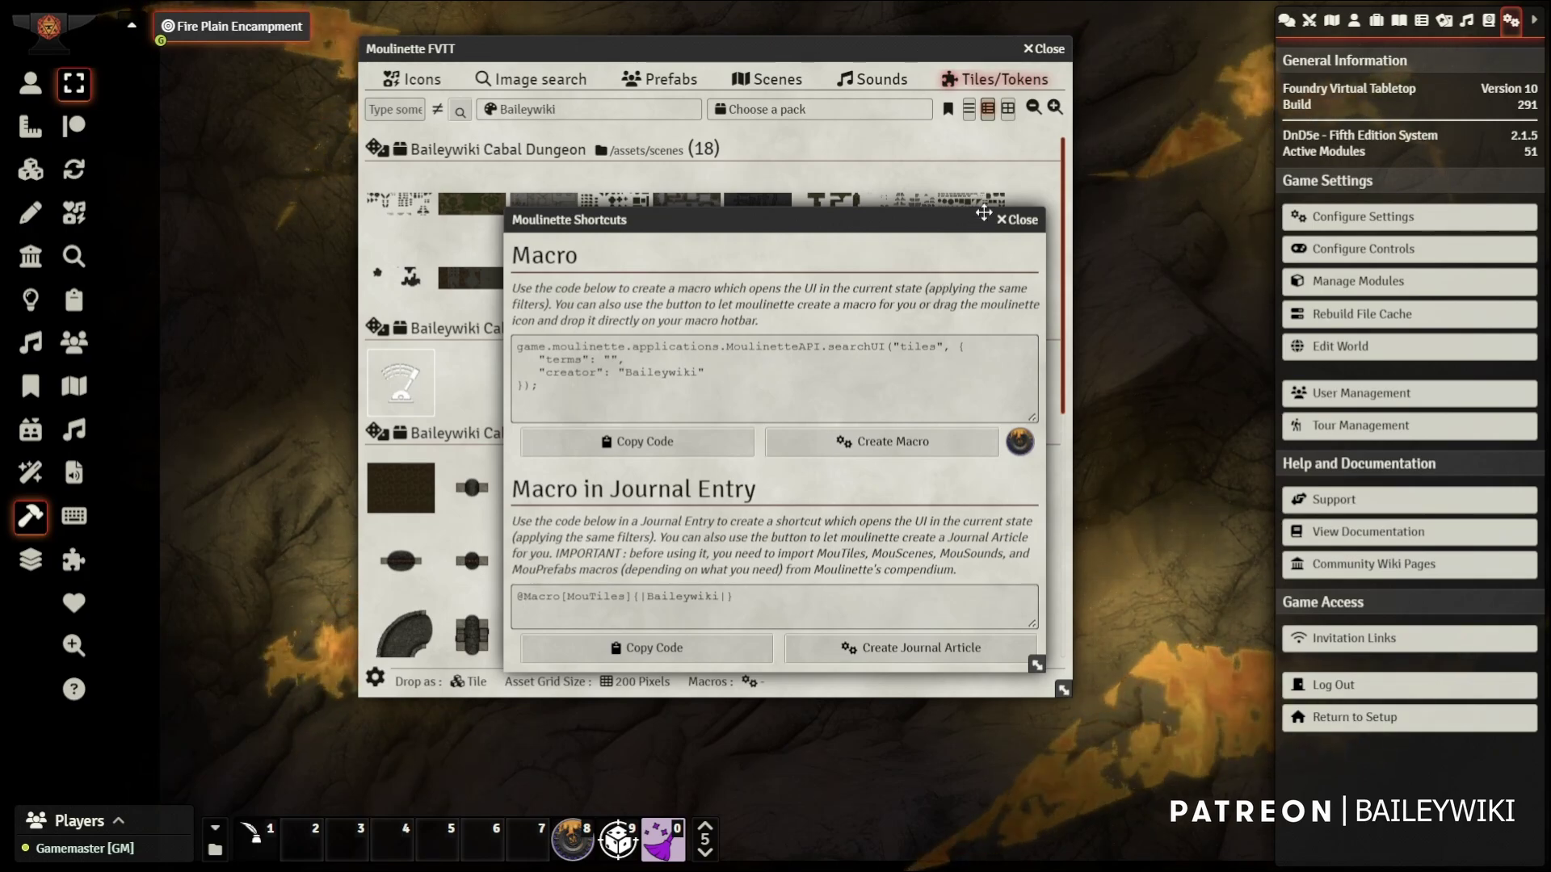
click(1017, 219)
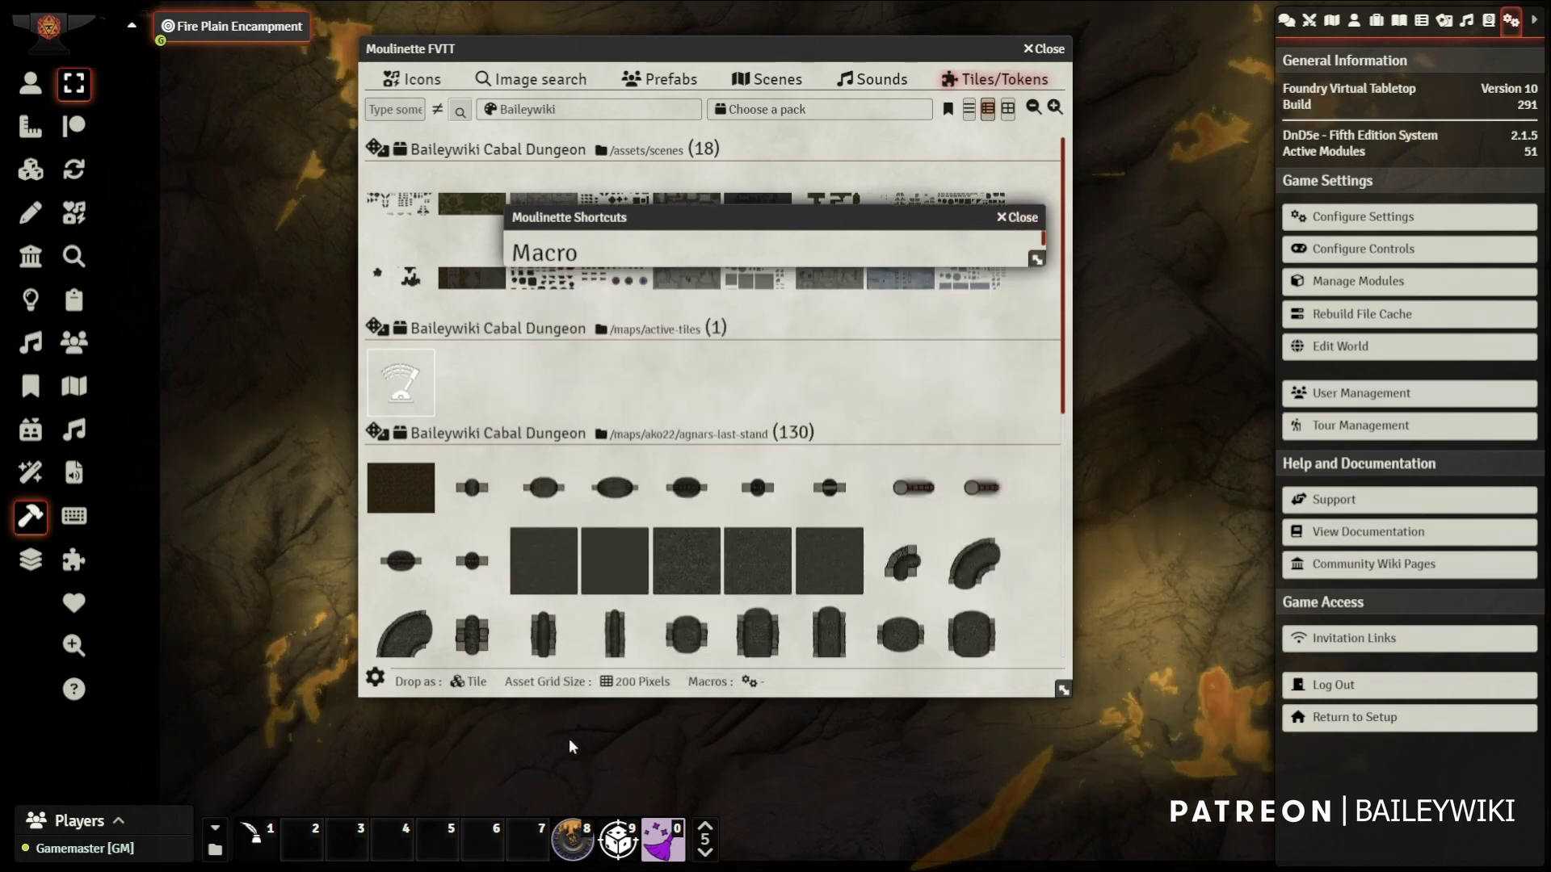
Run the new Moulinette shortcut from the hotbar and look through the Baileywiki tiles it opens
click(575, 834)
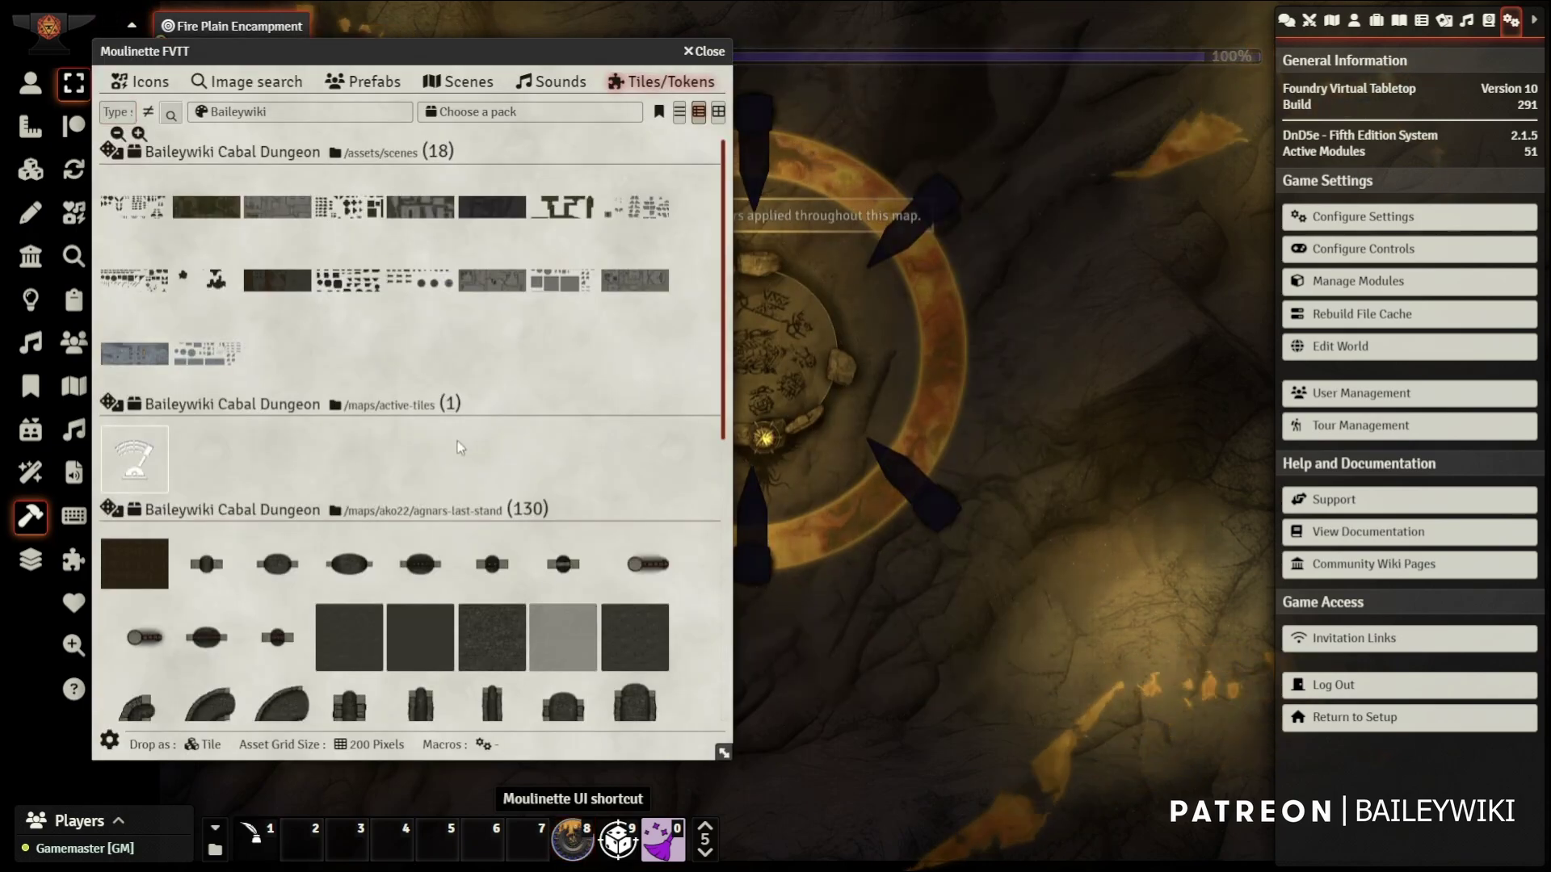
scroll(411, 675, down, 5)
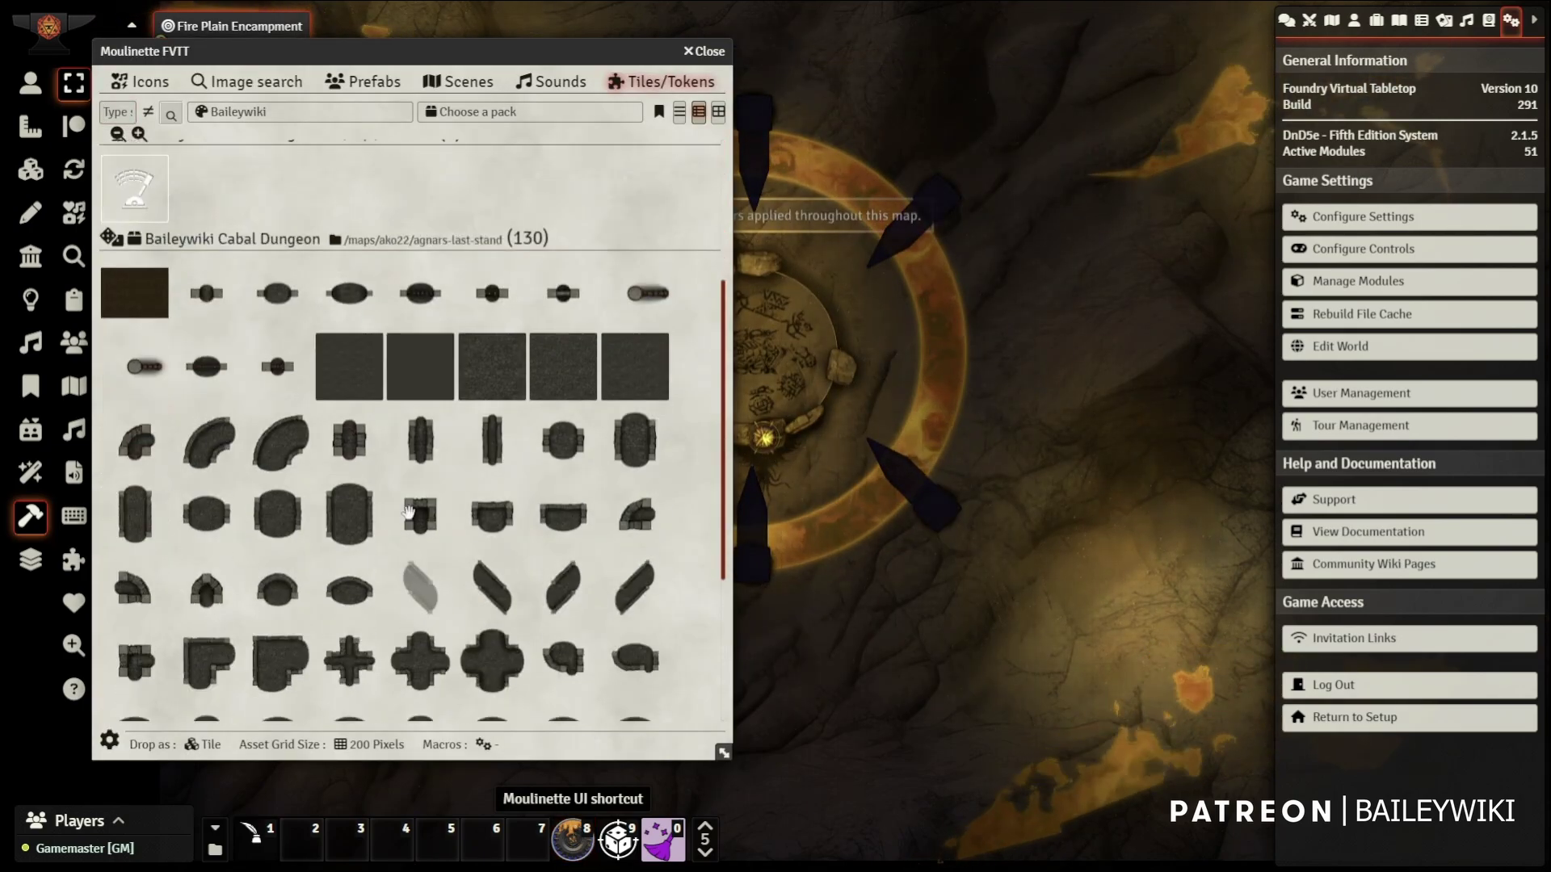
scroll(323, 404, up, 6)
click(177, 113)
click(178, 113)
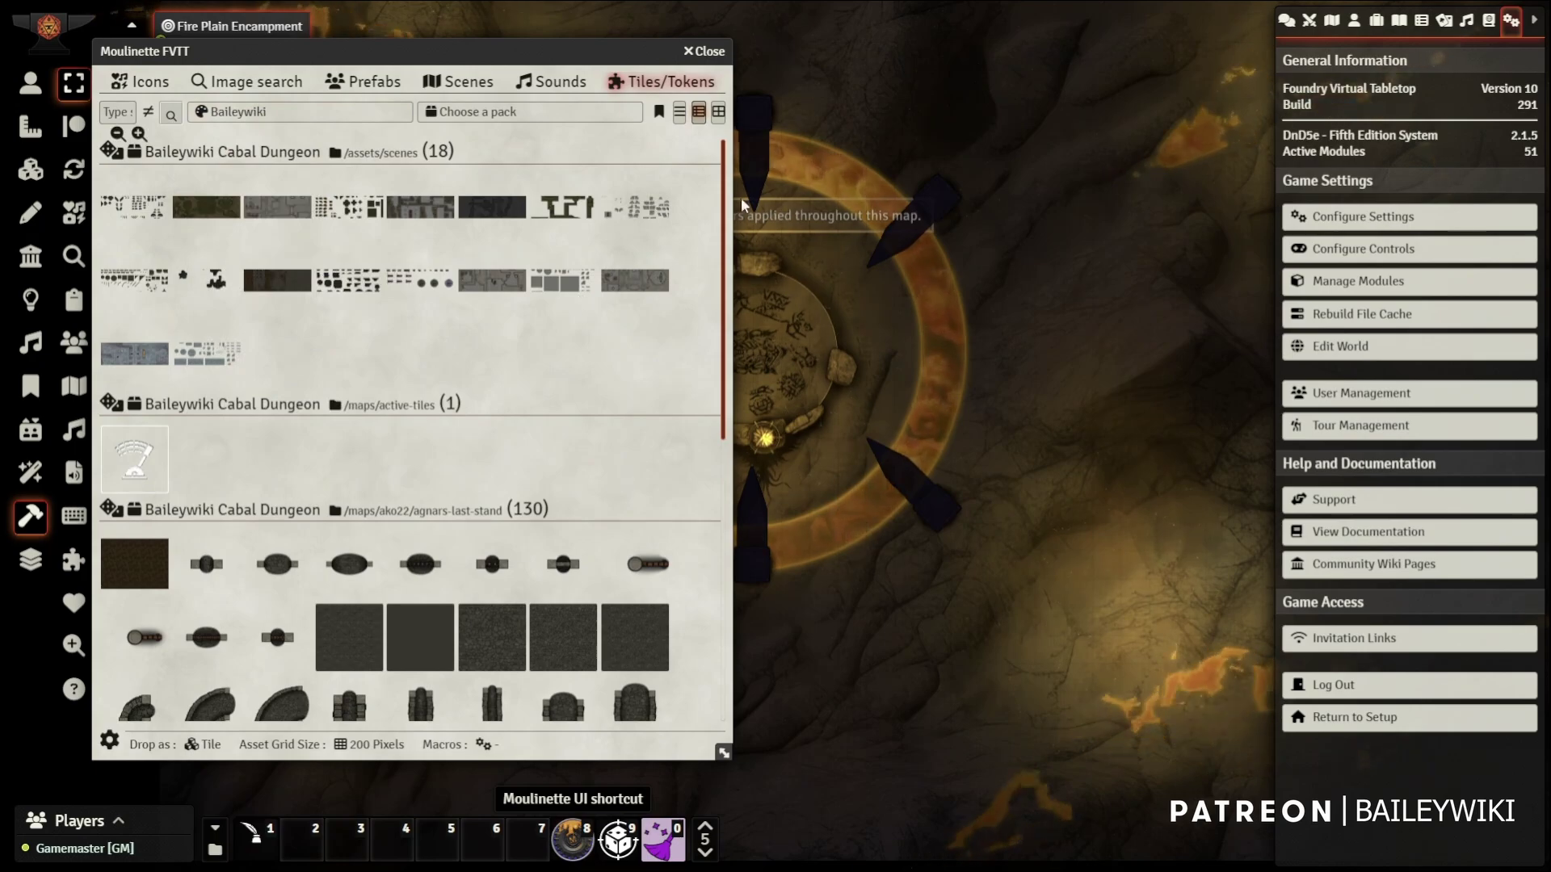
Move the Moulinette window clear of the scene controls and open the Favorites panel
drag(597, 49, 1024, 19)
click(1050, 81)
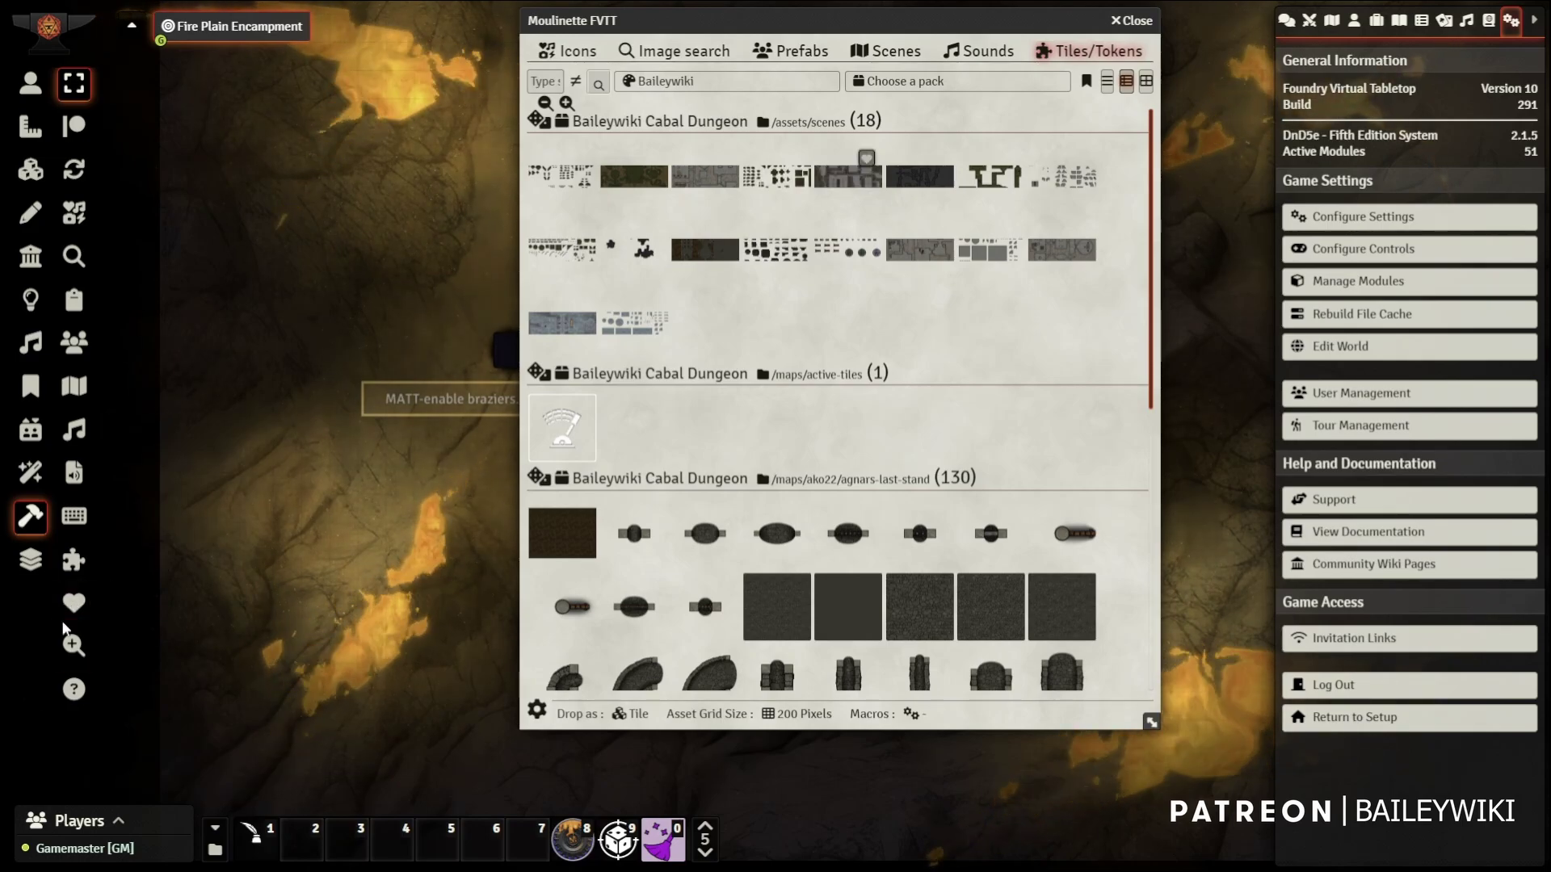
click(74, 604)
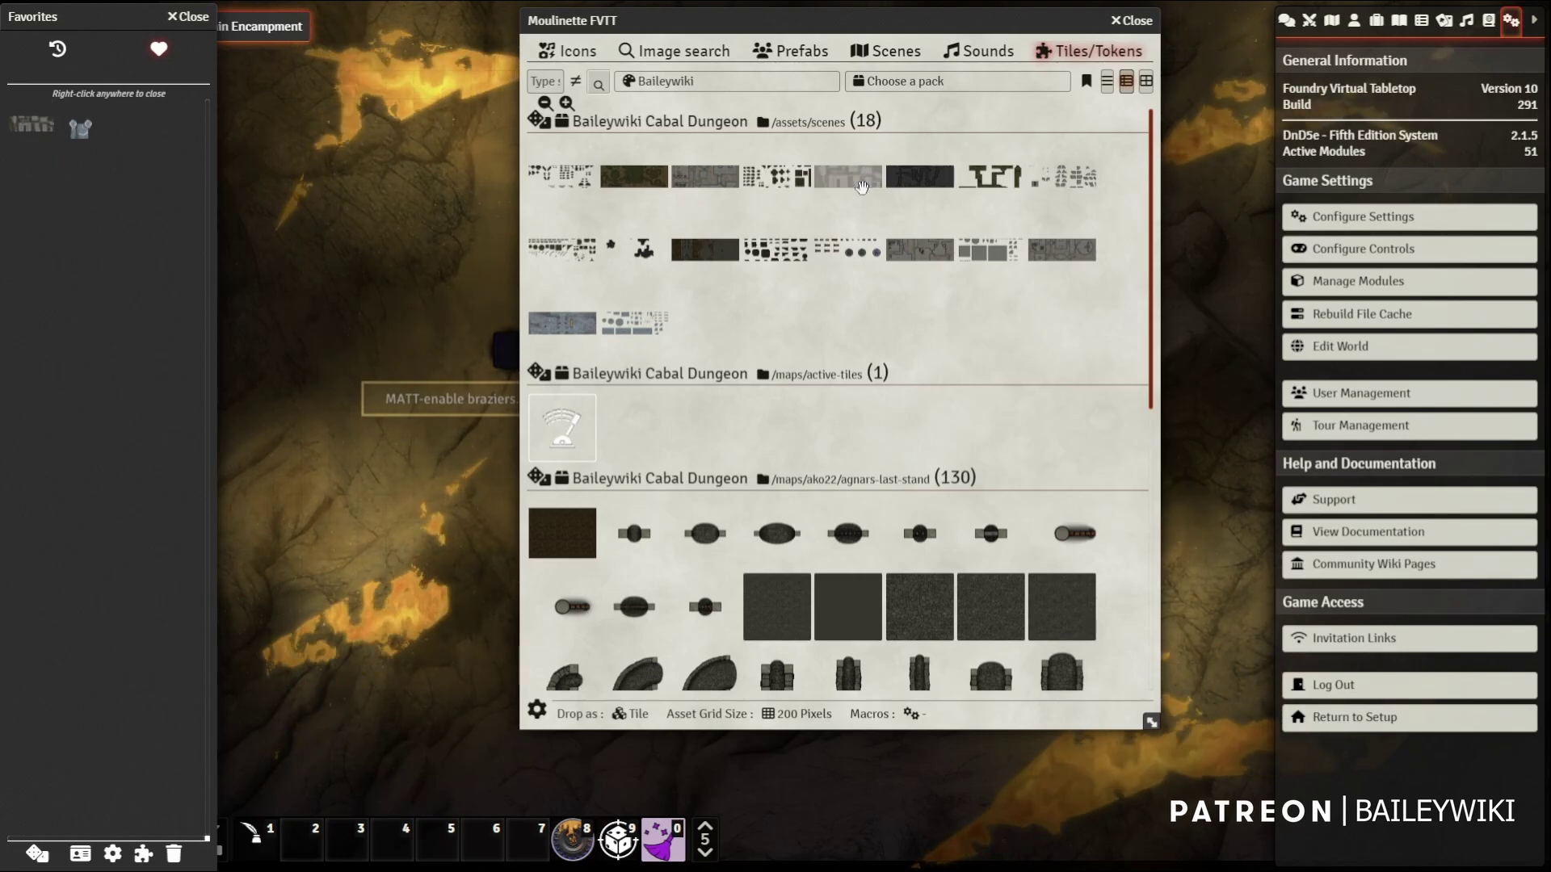
View the details of the dungeon map tile in the /assets/scenes folder, close them, and reposition the Moulinette window beside the favorites
click(862, 188)
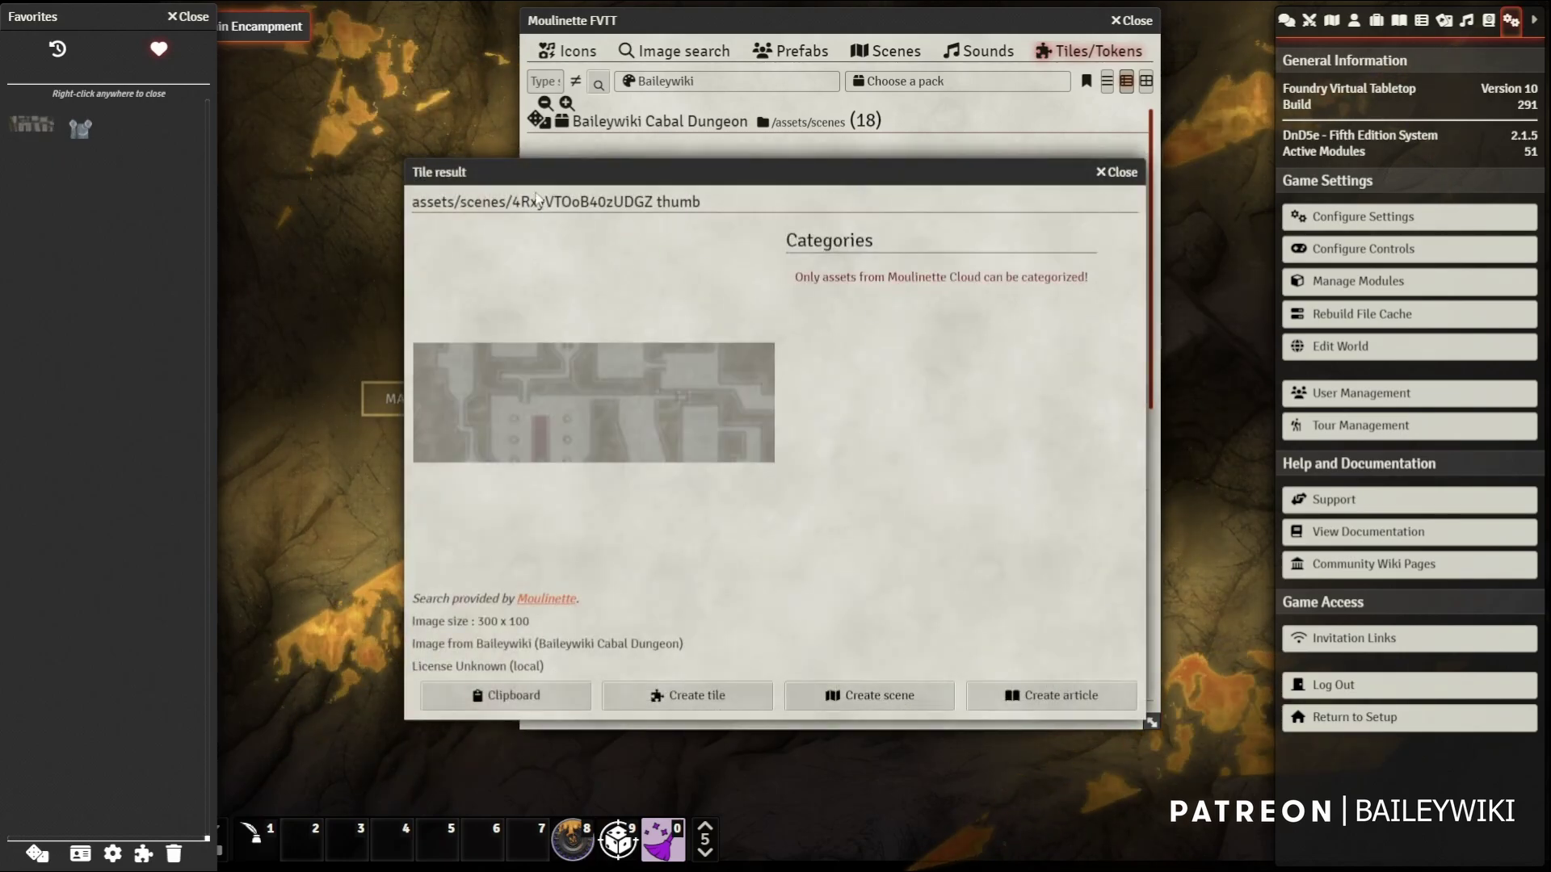
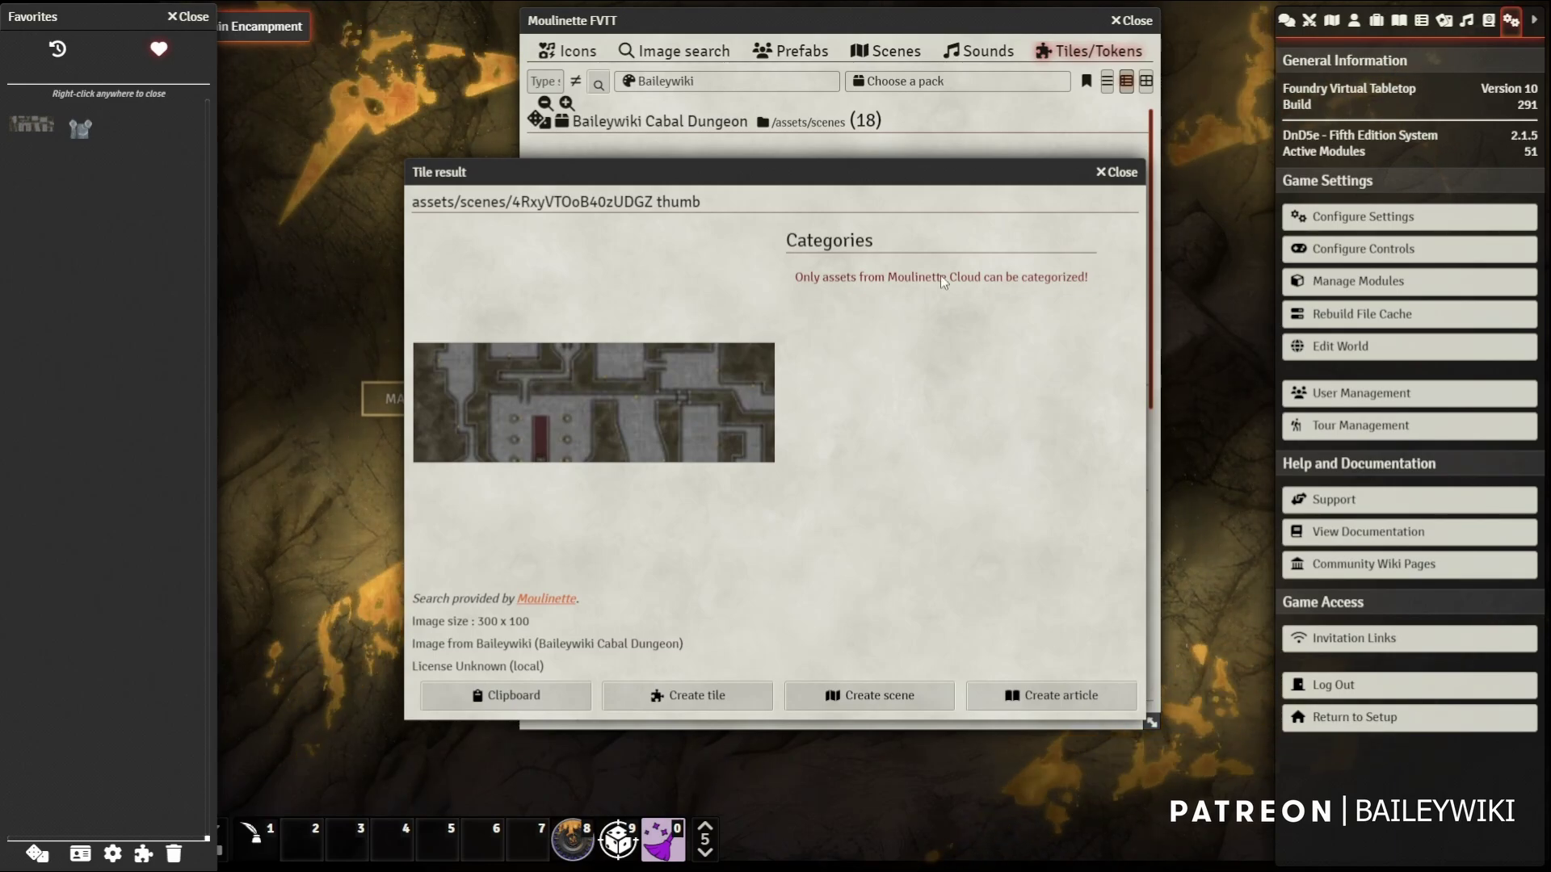
key(Escape)
drag(1022, 19, 708, 35)
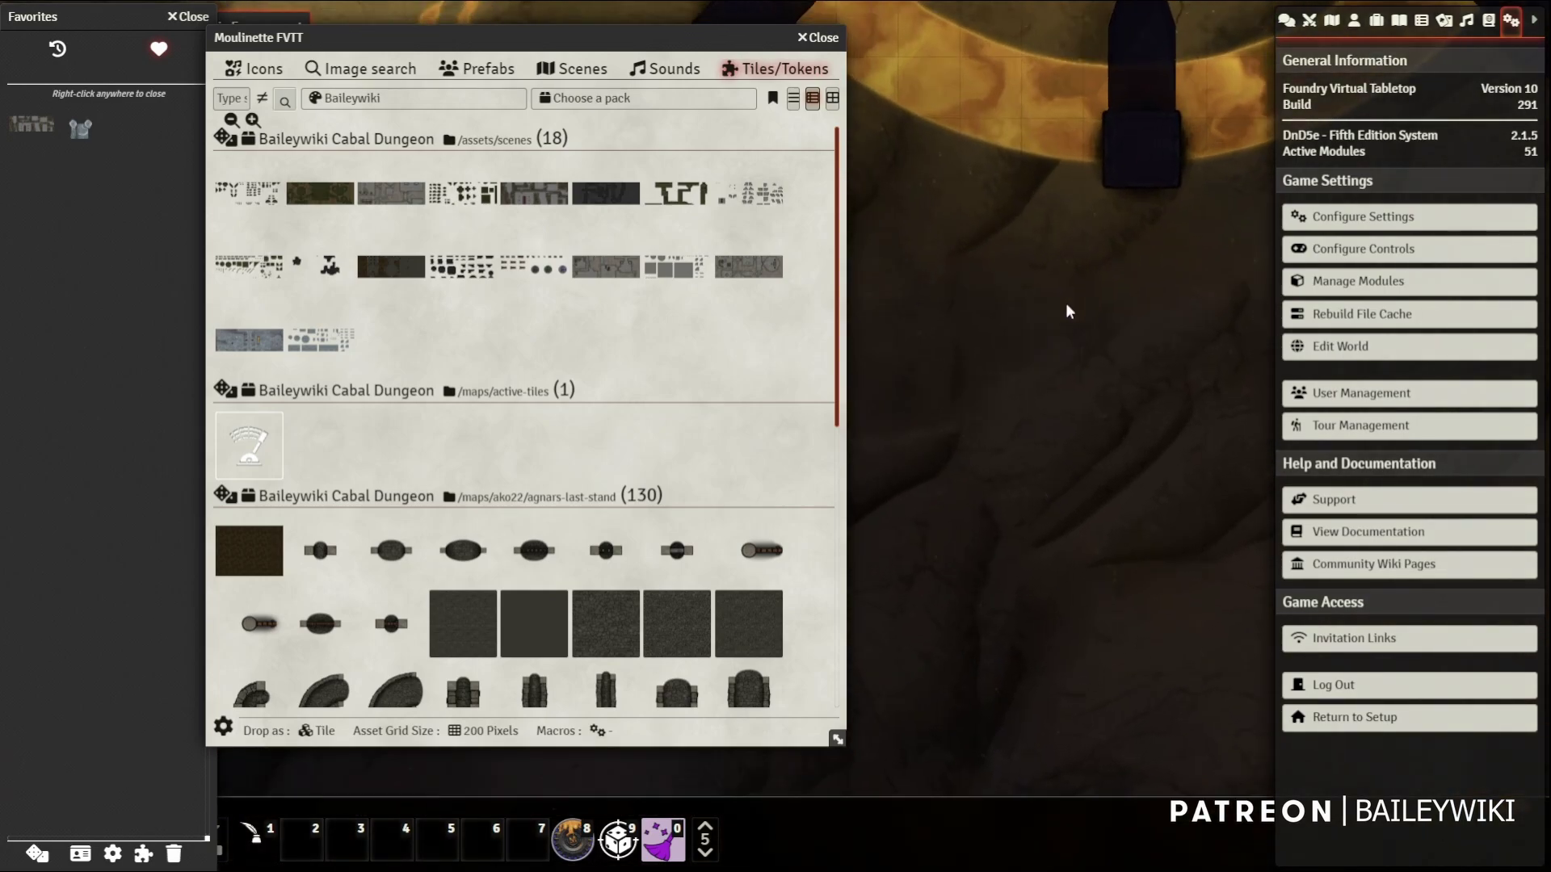
Search the Baileywiki tiles for "orc chair"
click(310, 100)
click(295, 118)
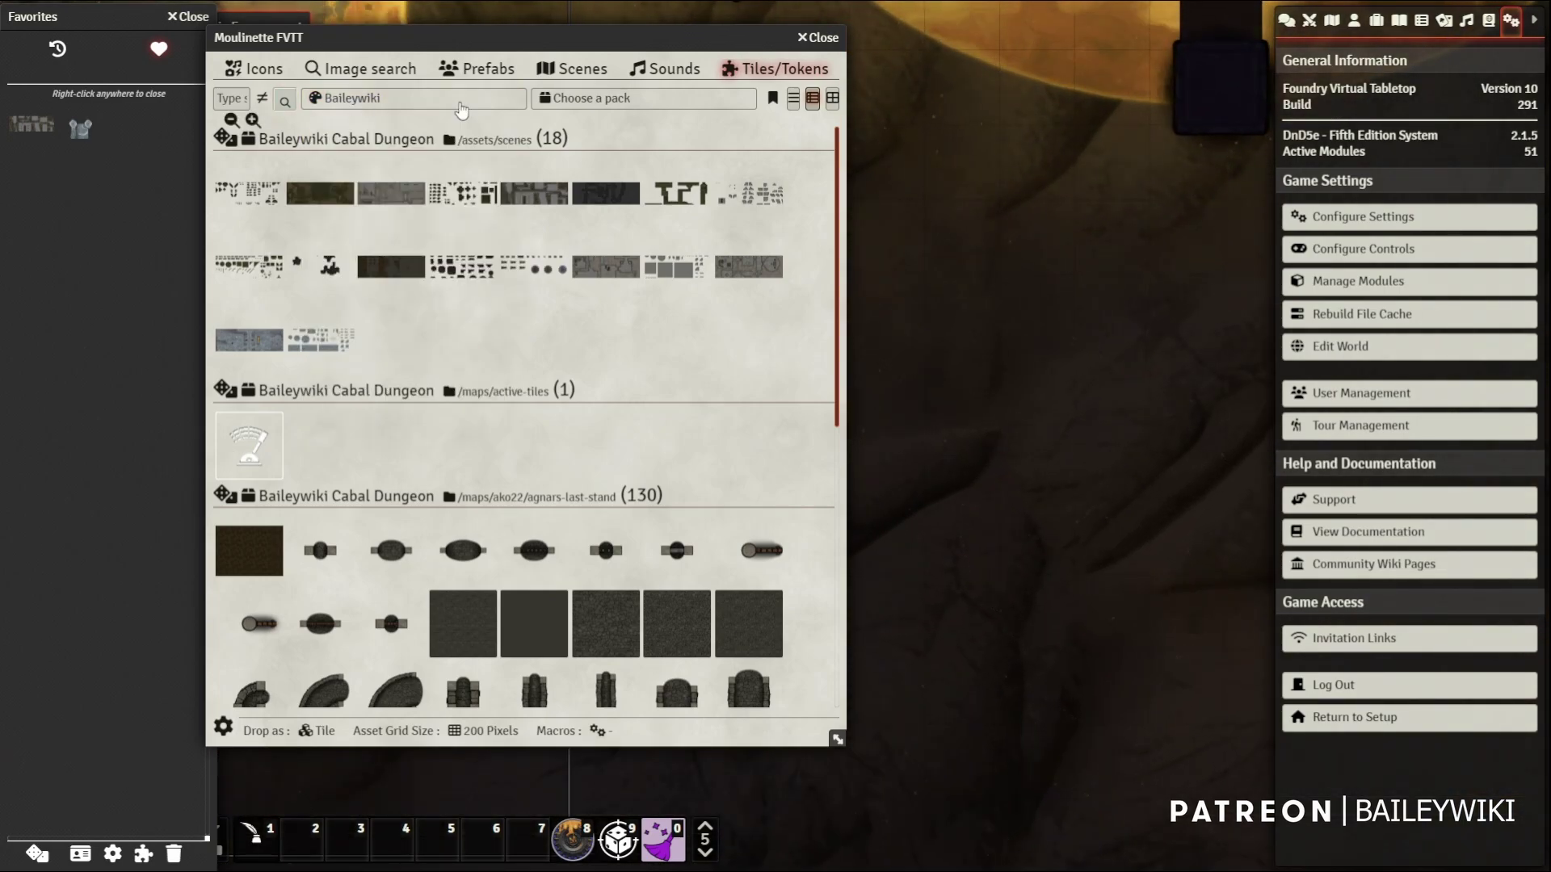
click(218, 99)
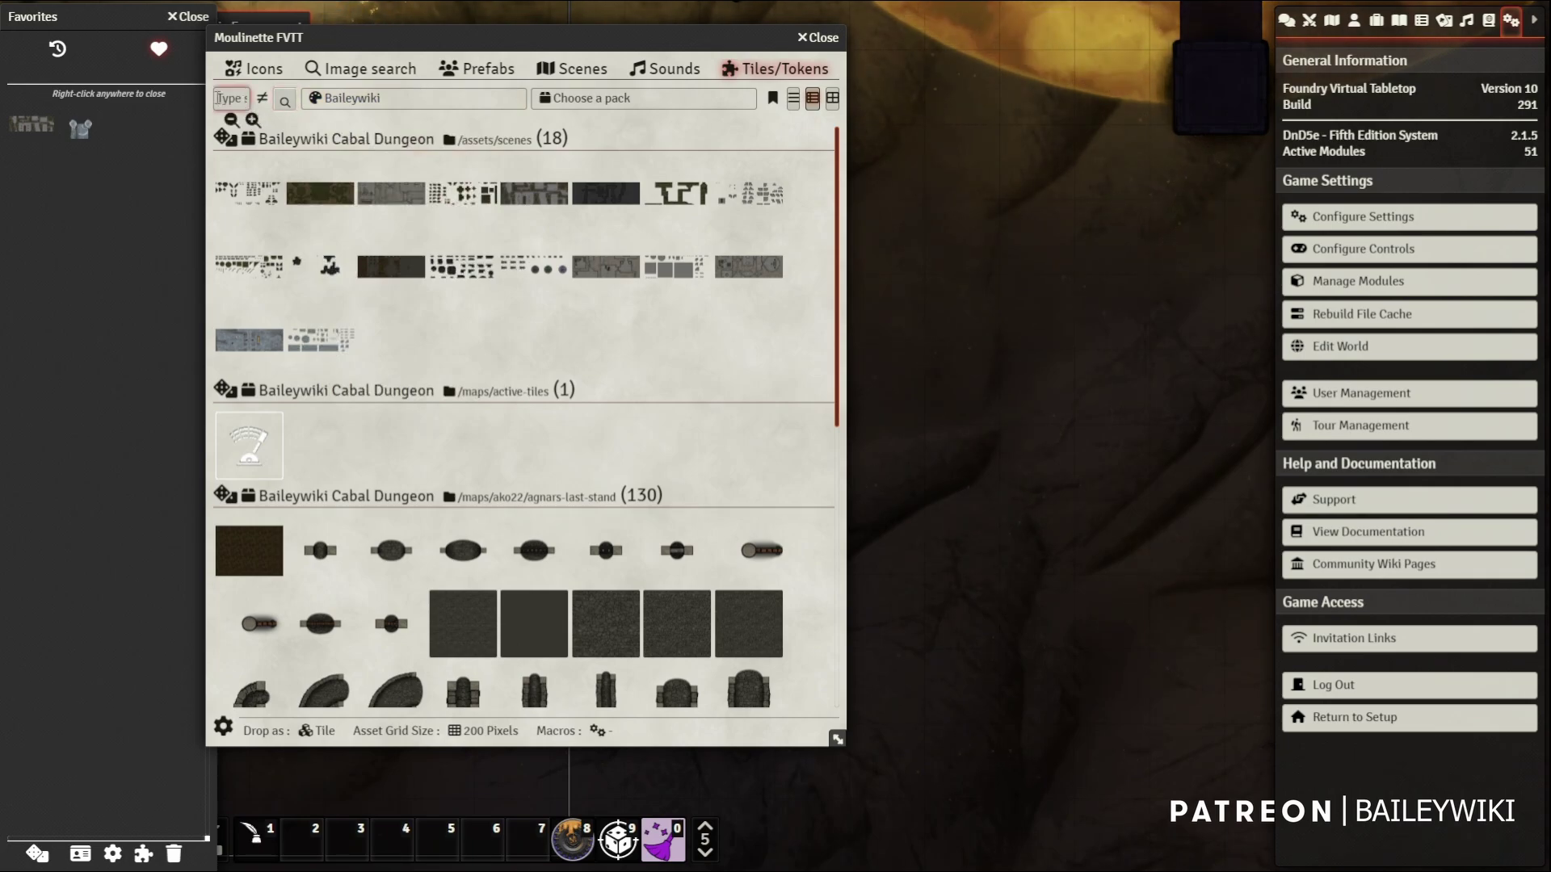
text(brc)
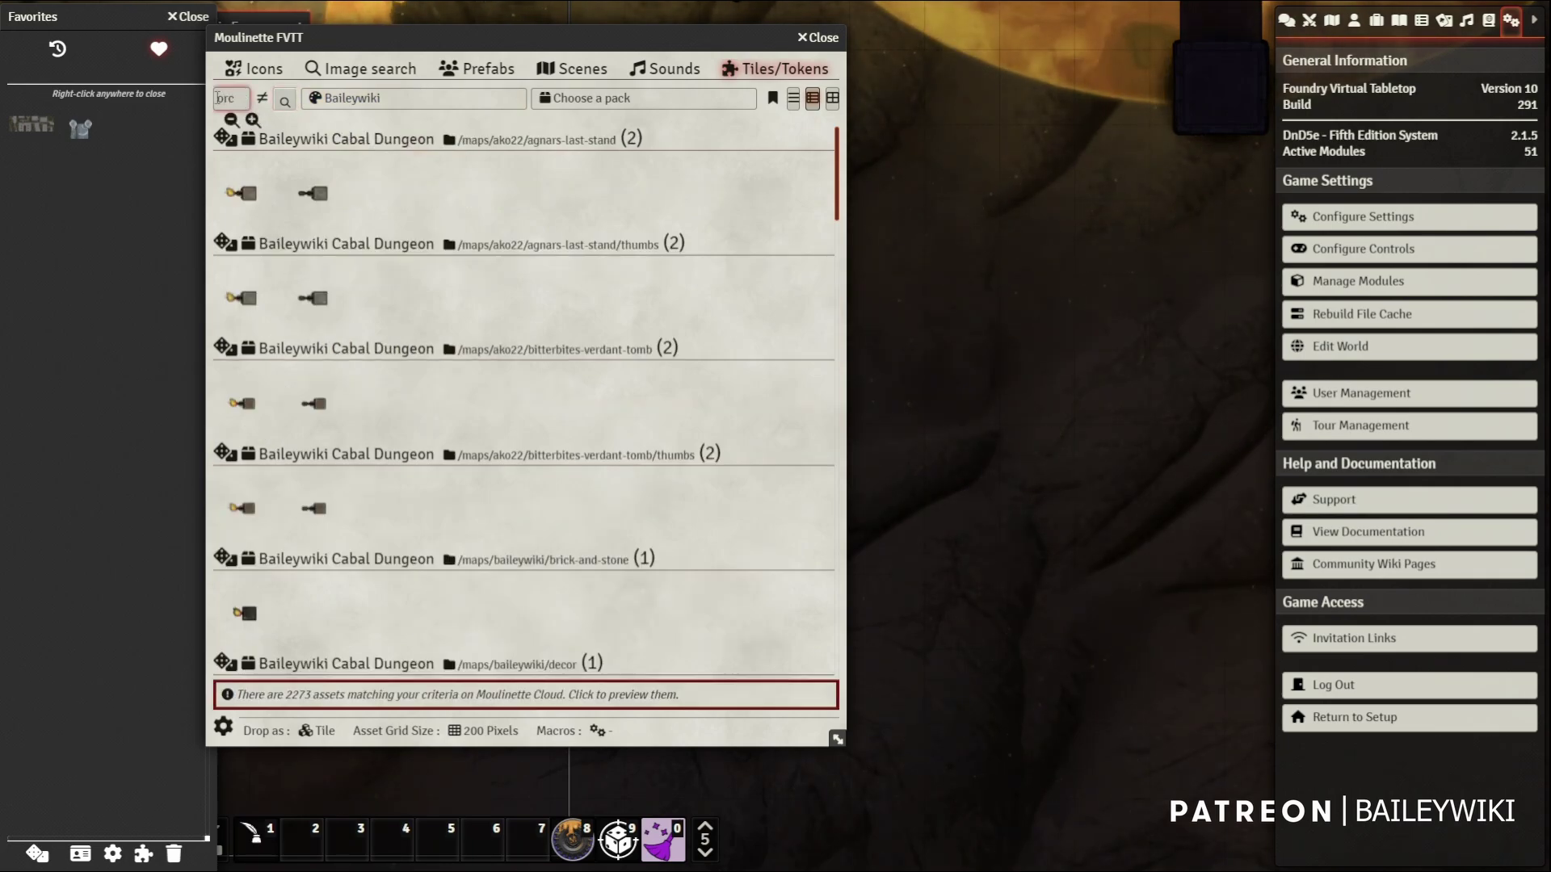
text( chair)
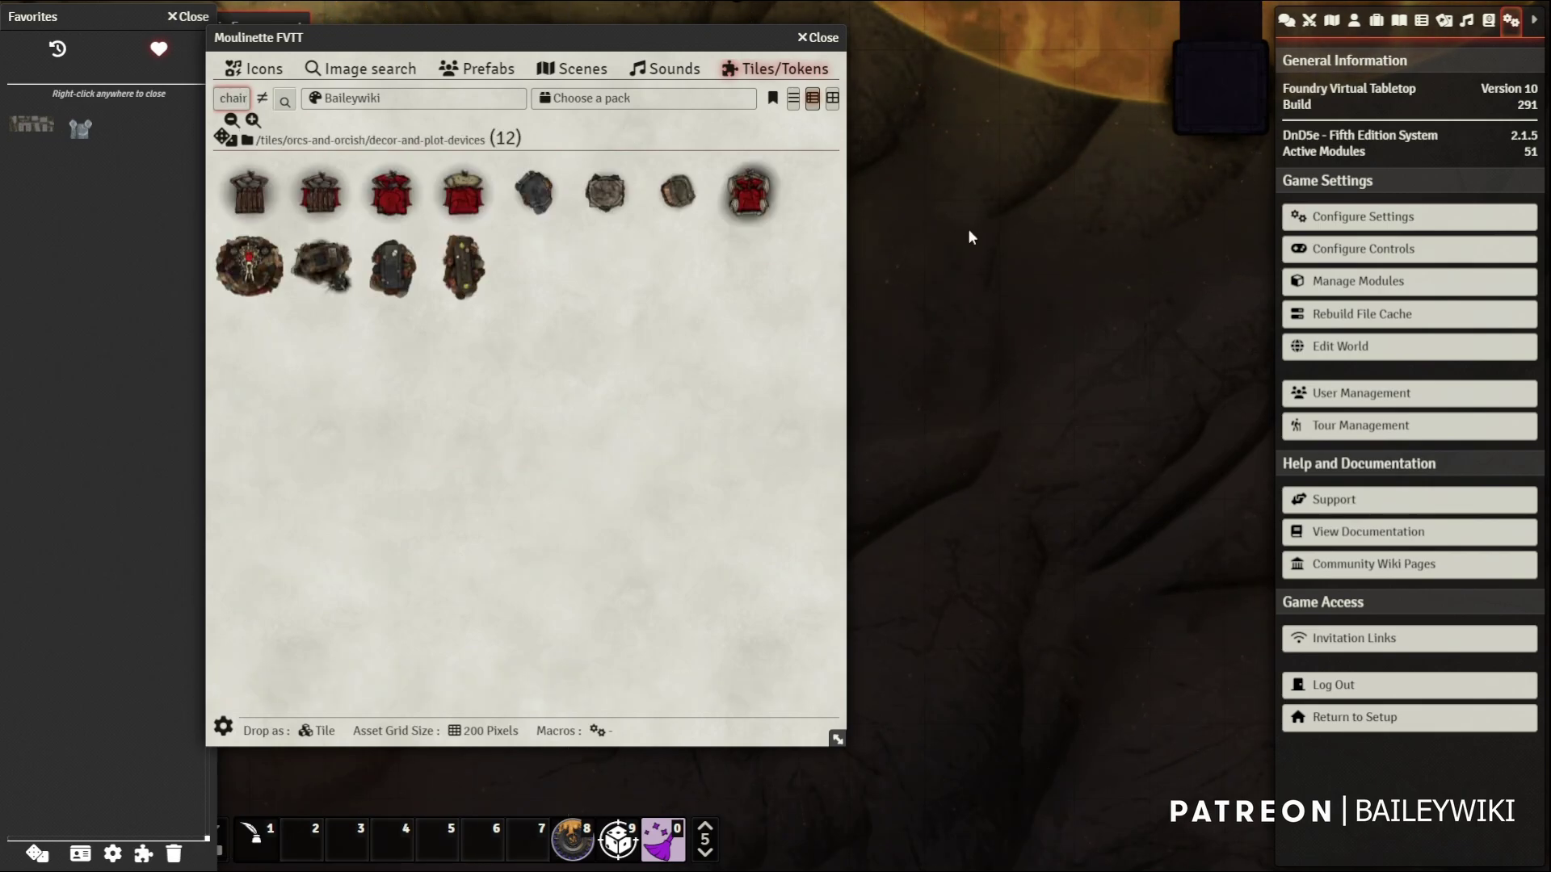
Set the asset grid size for dropped tiles to 200 pixels
drag(731, 194, 595, 634)
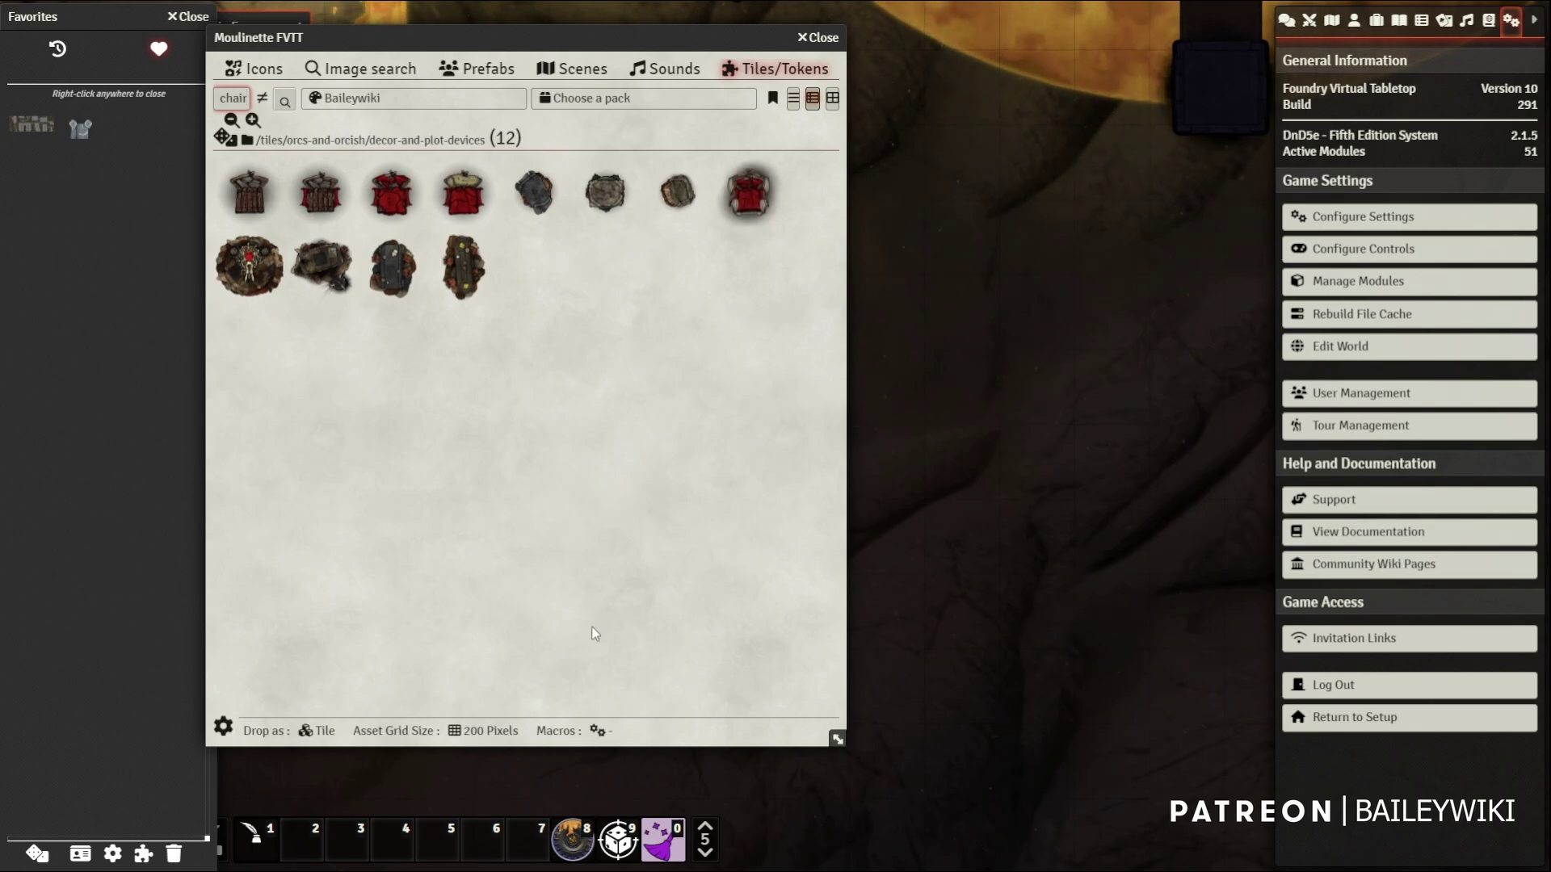
click(491, 737)
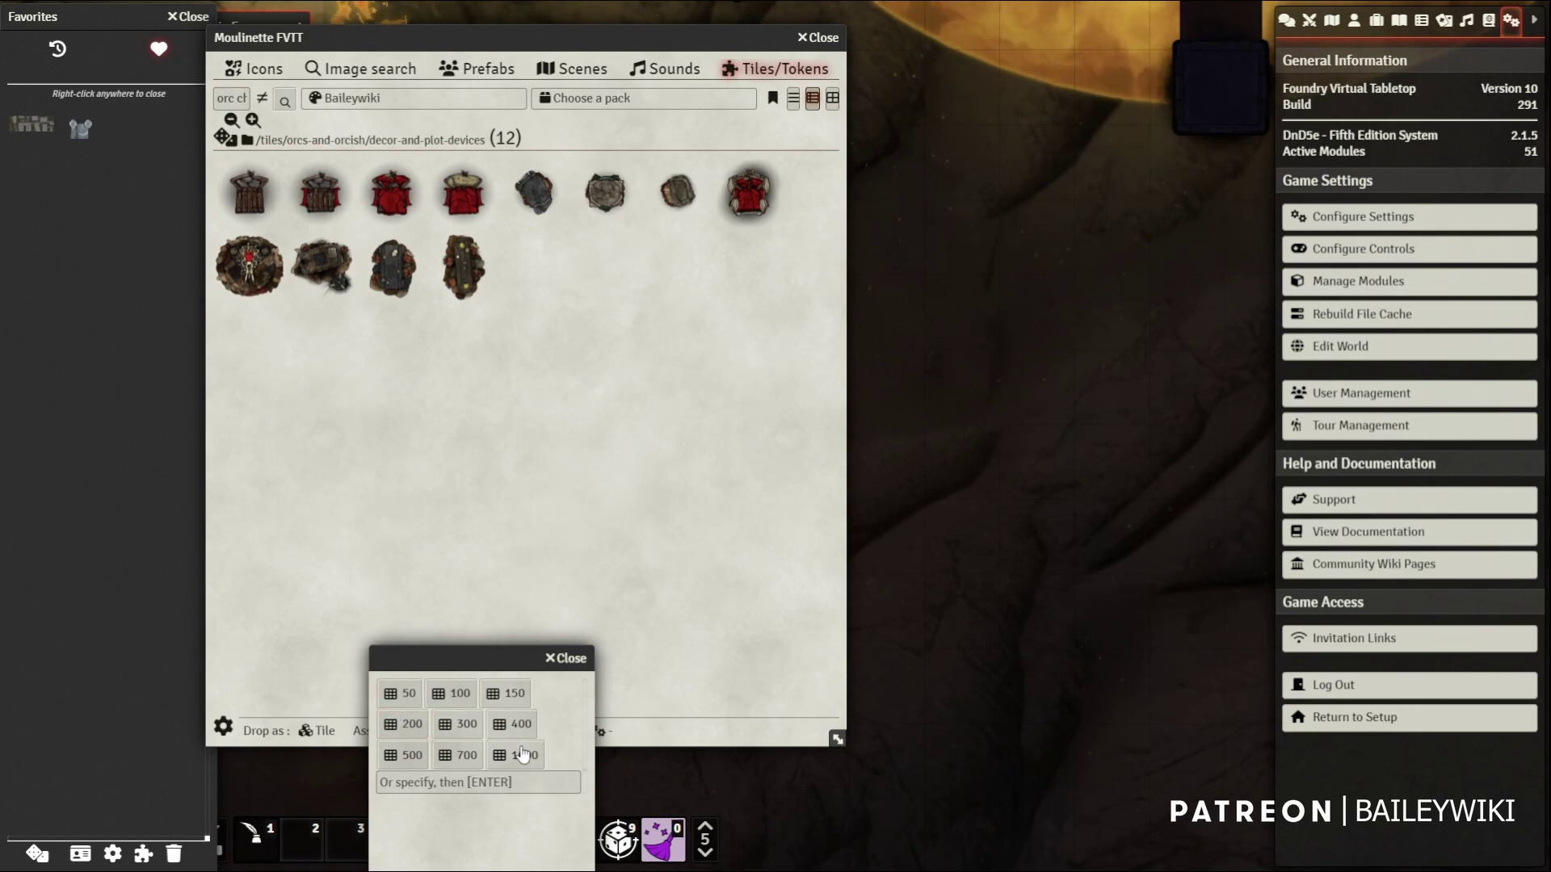
click(410, 725)
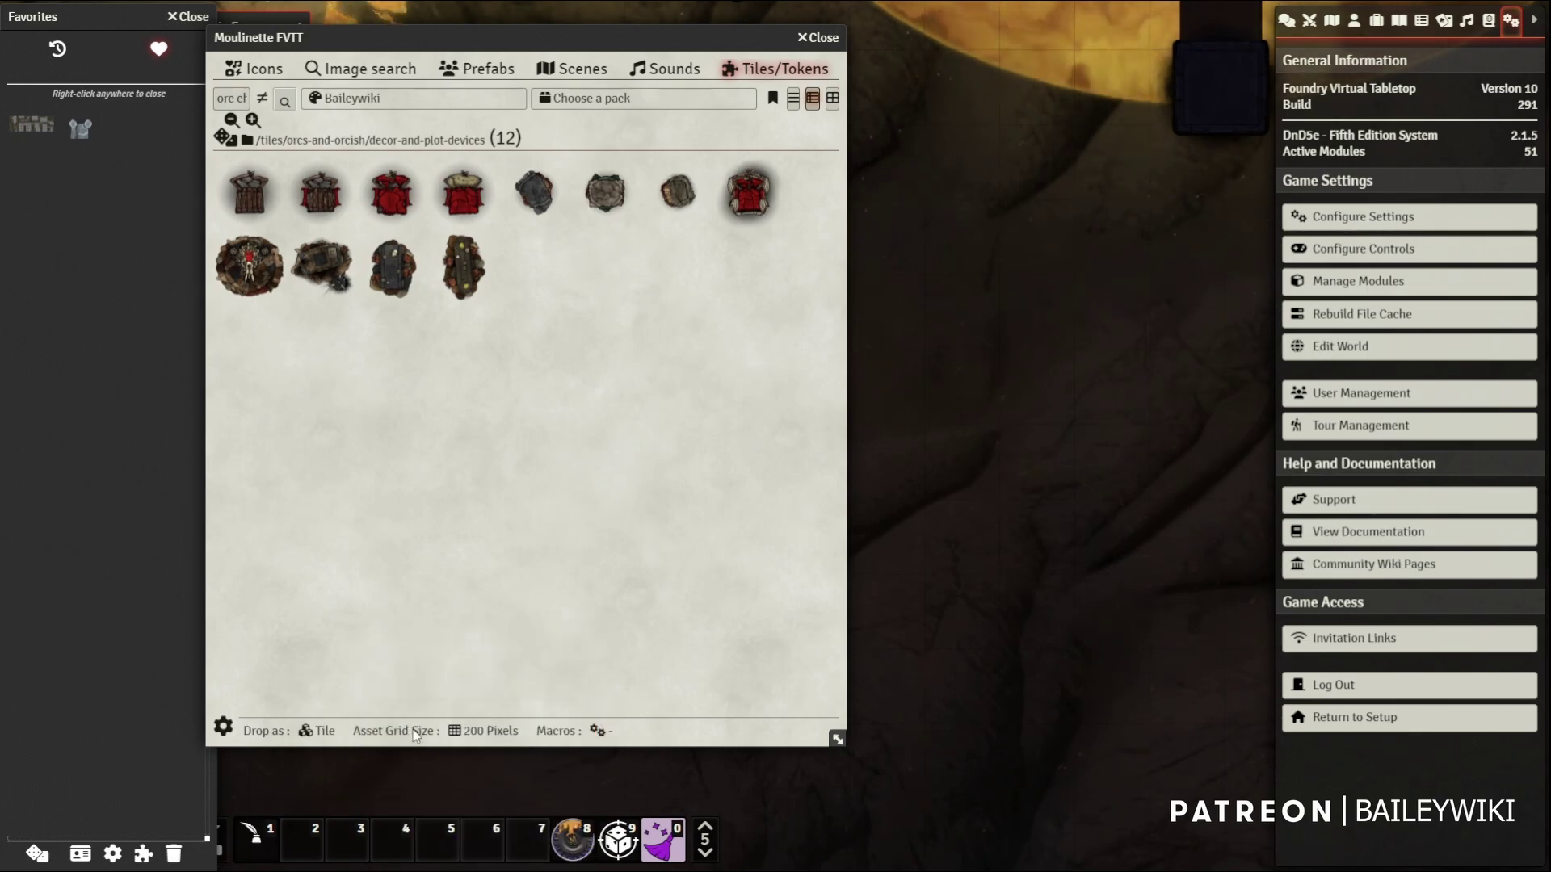
click(484, 735)
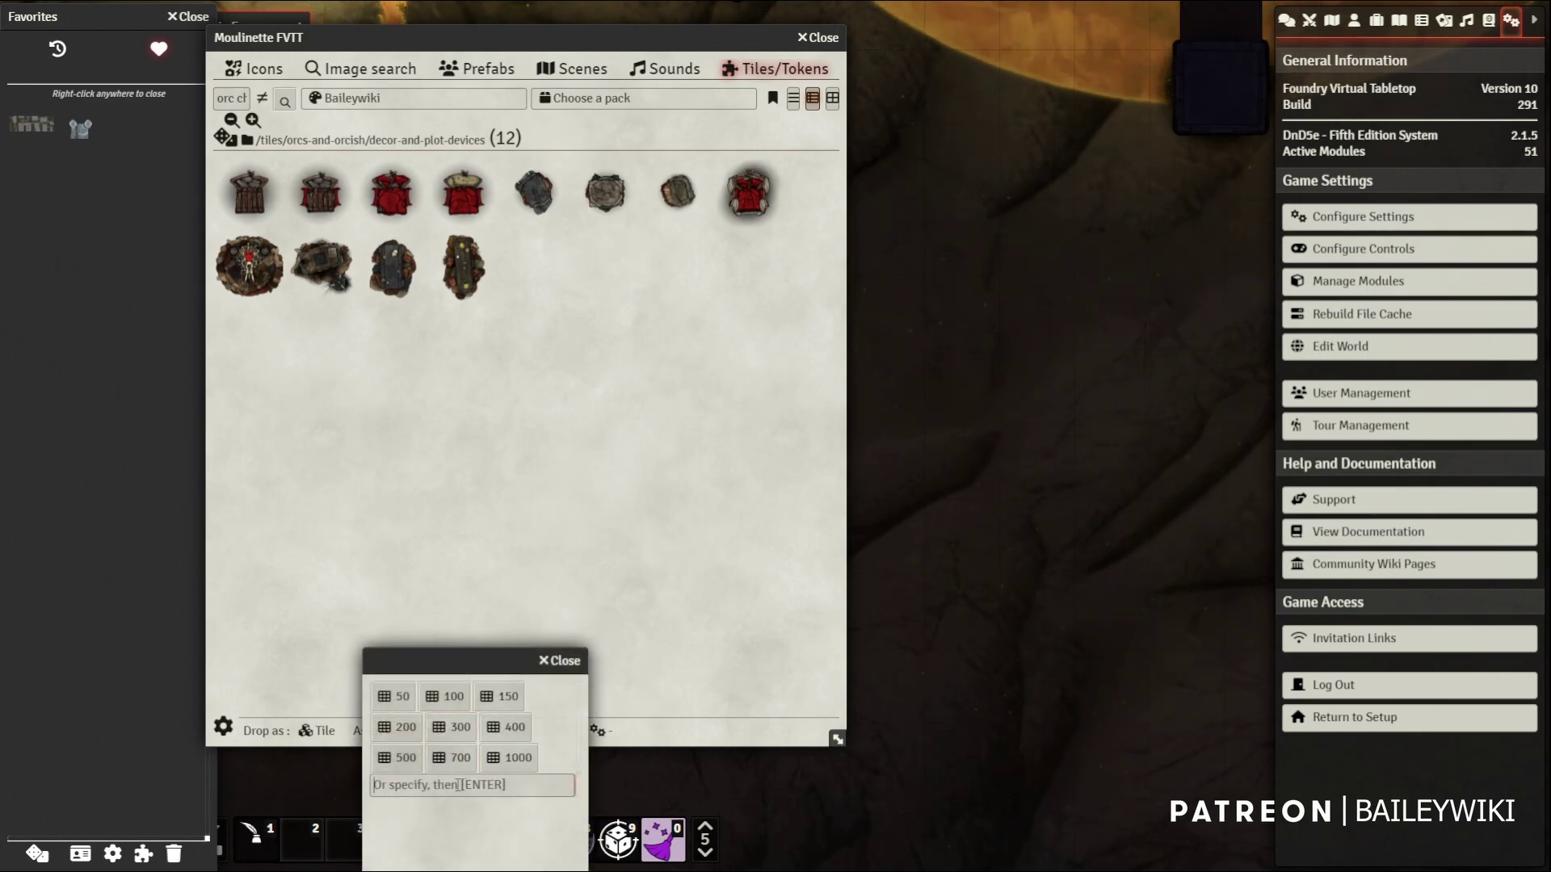
click(397, 727)
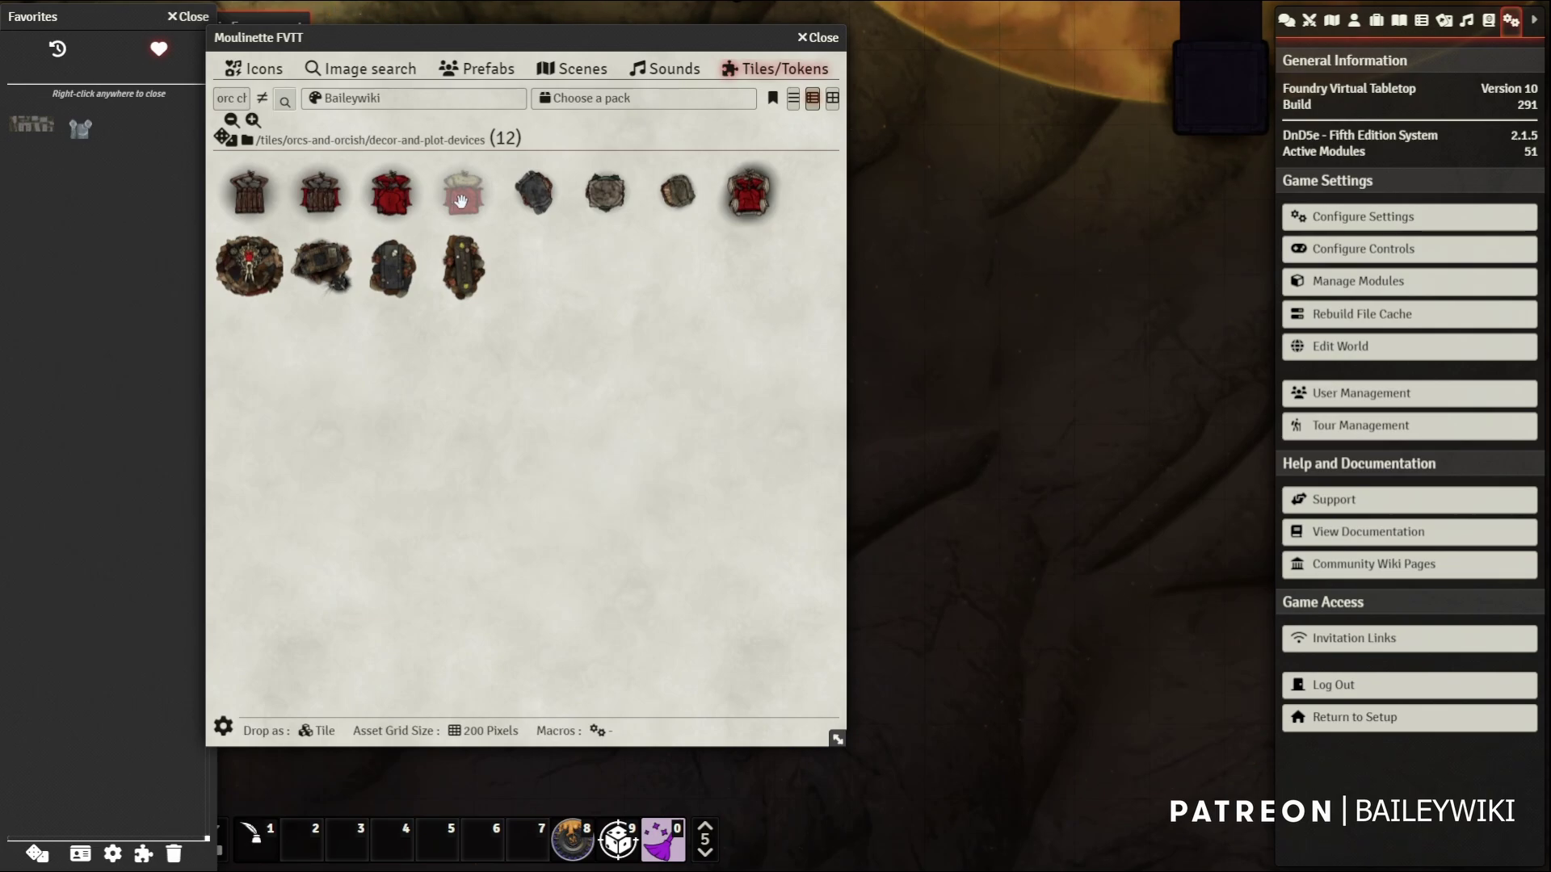
Place the red orc chair with the cream-coloured top on the scene as a tile and delete it
drag(461, 201, 1035, 217)
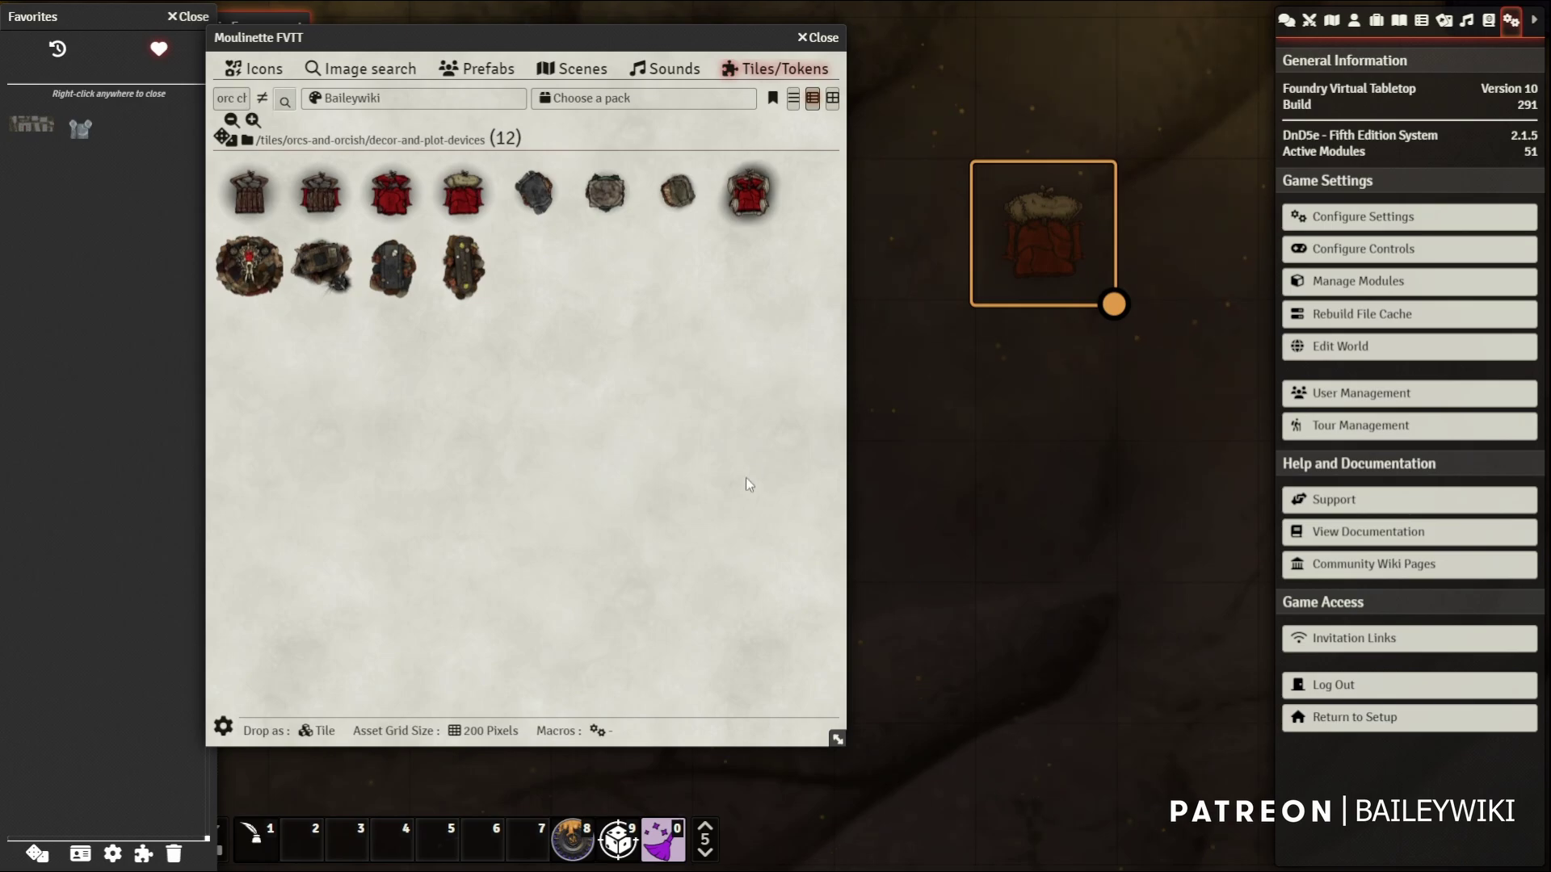
key(Delete)
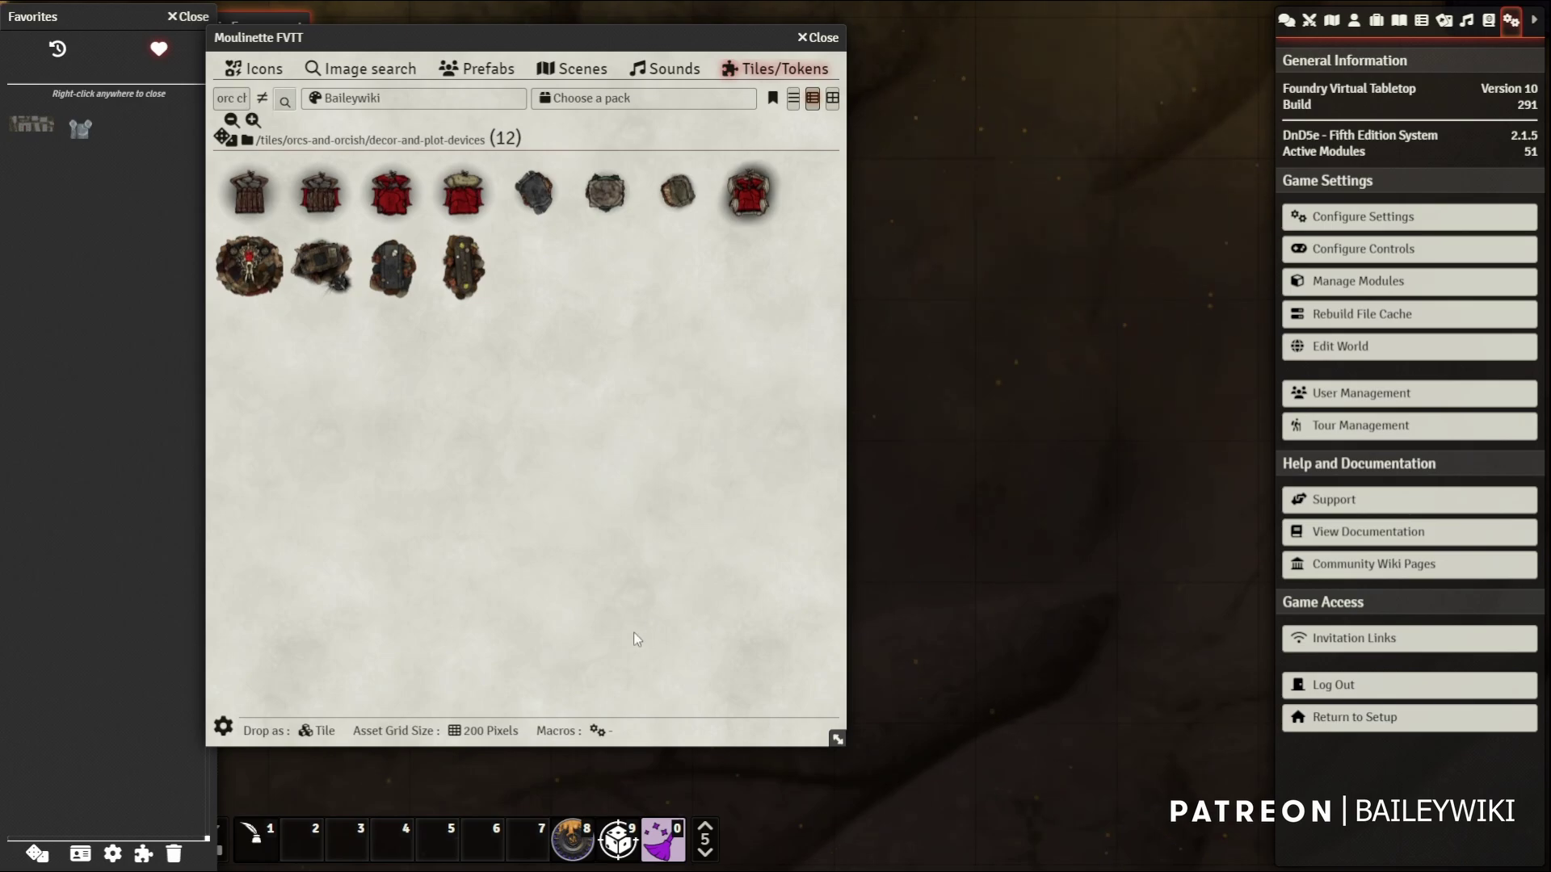
Choose the Moulinette ghostly macro to run on dropped assets
click(597, 731)
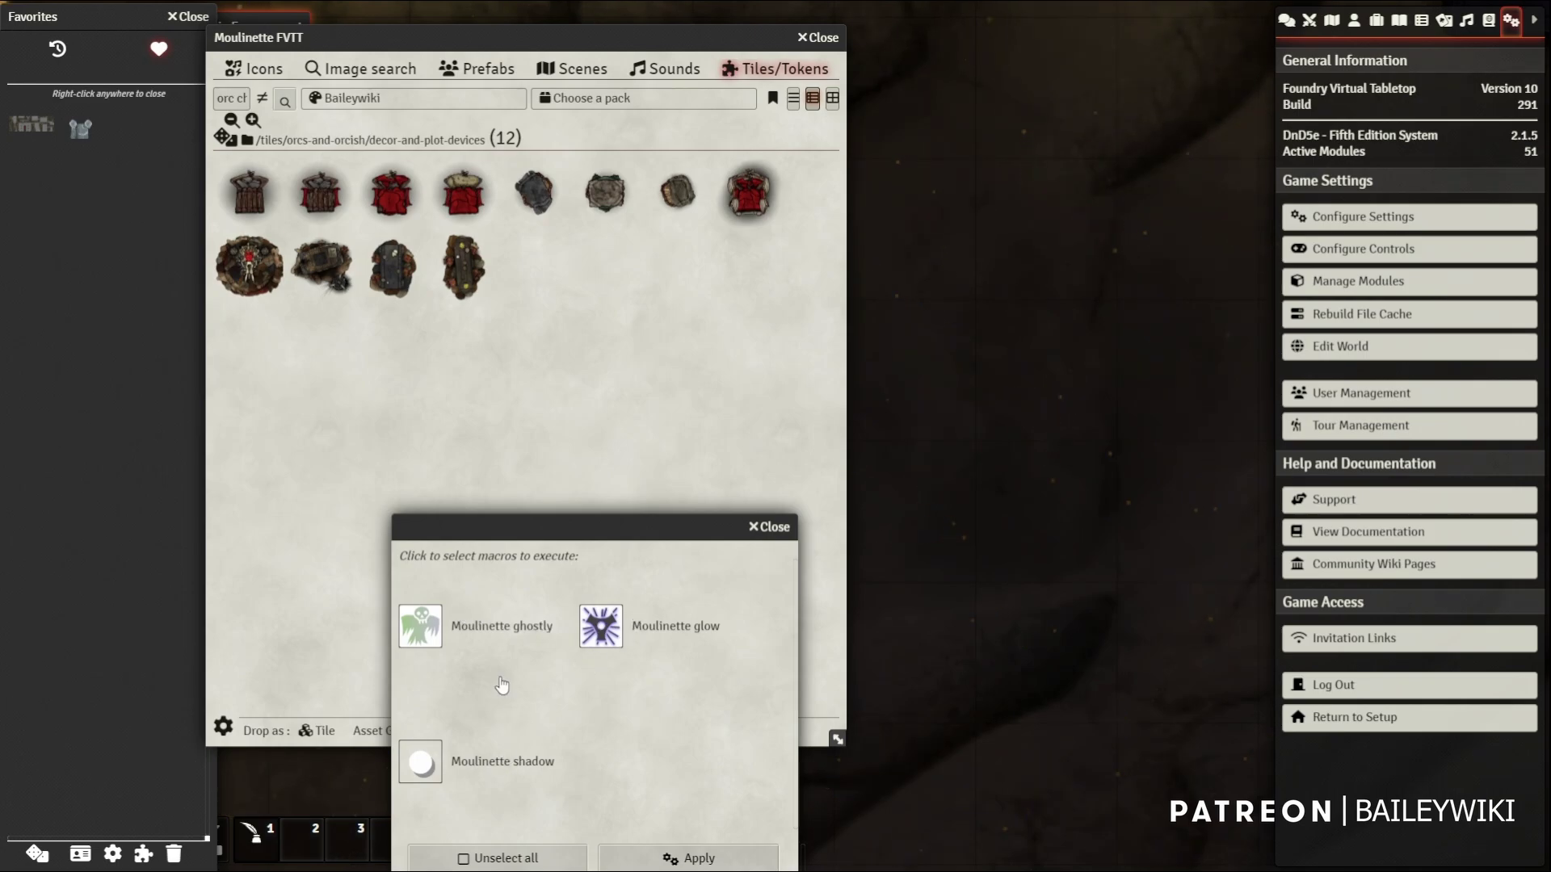
click(488, 636)
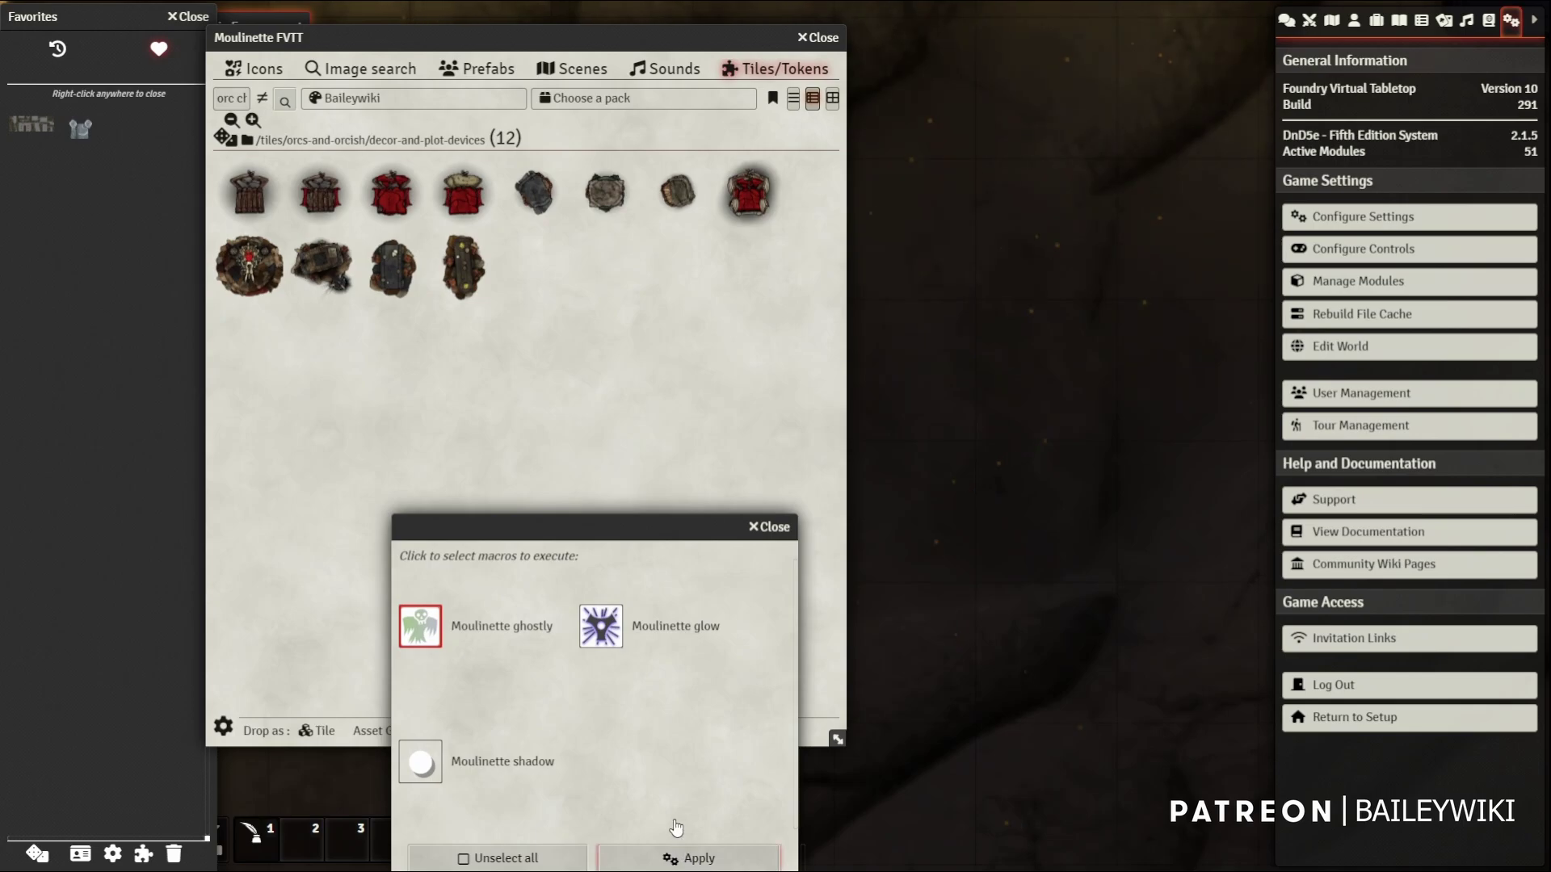
click(683, 856)
Test the ghostly macro by placing the bone throne and the cream-topped red chair on the scene, deleting each one after viewing it
drag(748, 200, 1031, 220)
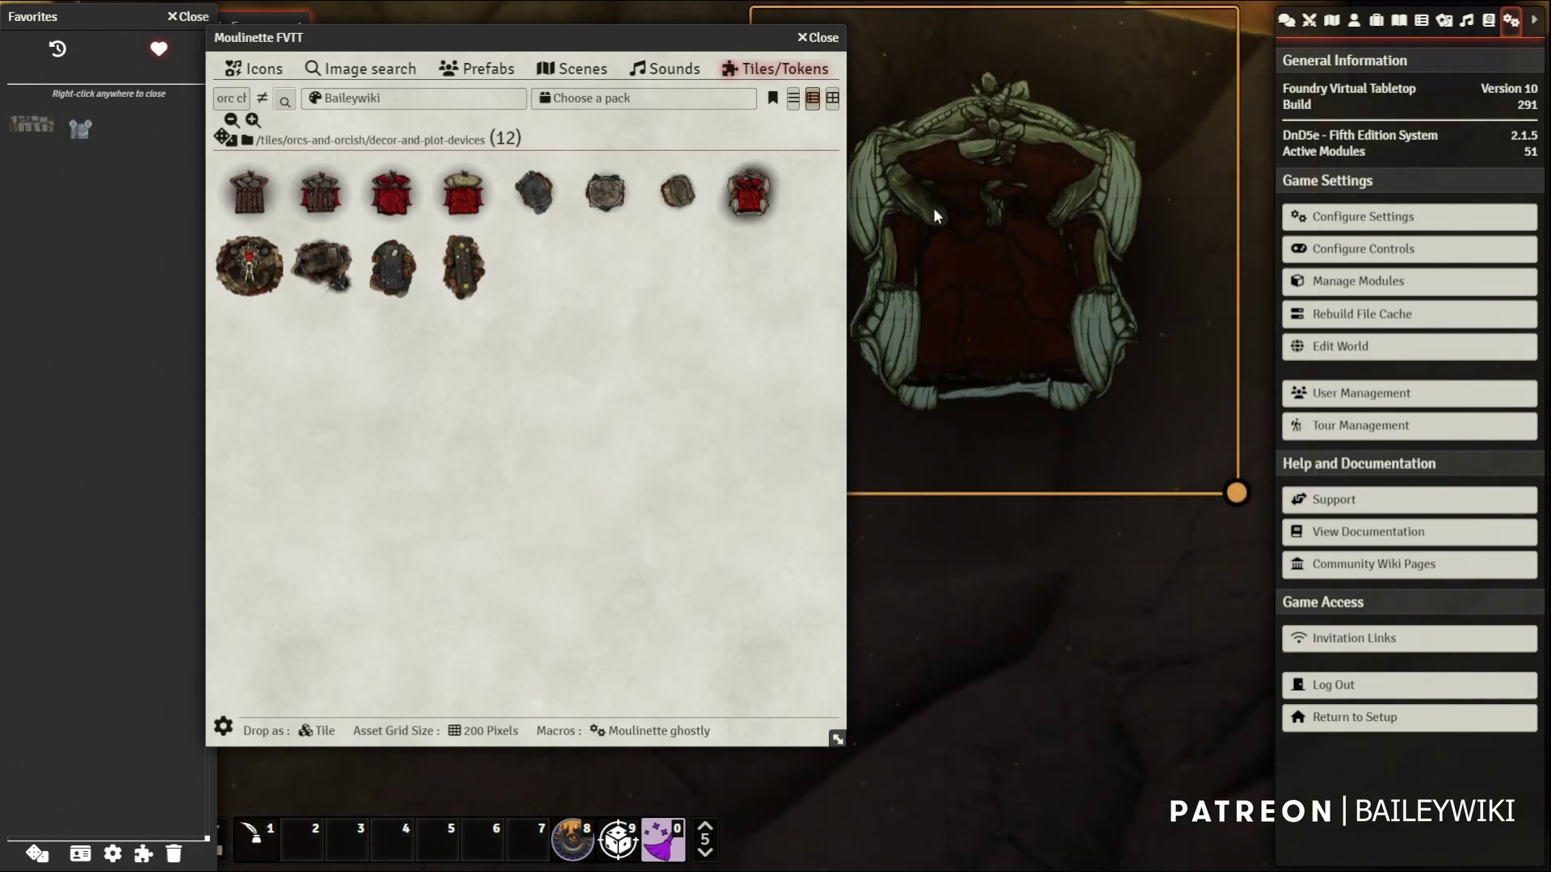
key(Delete)
drag(477, 196, 1016, 249)
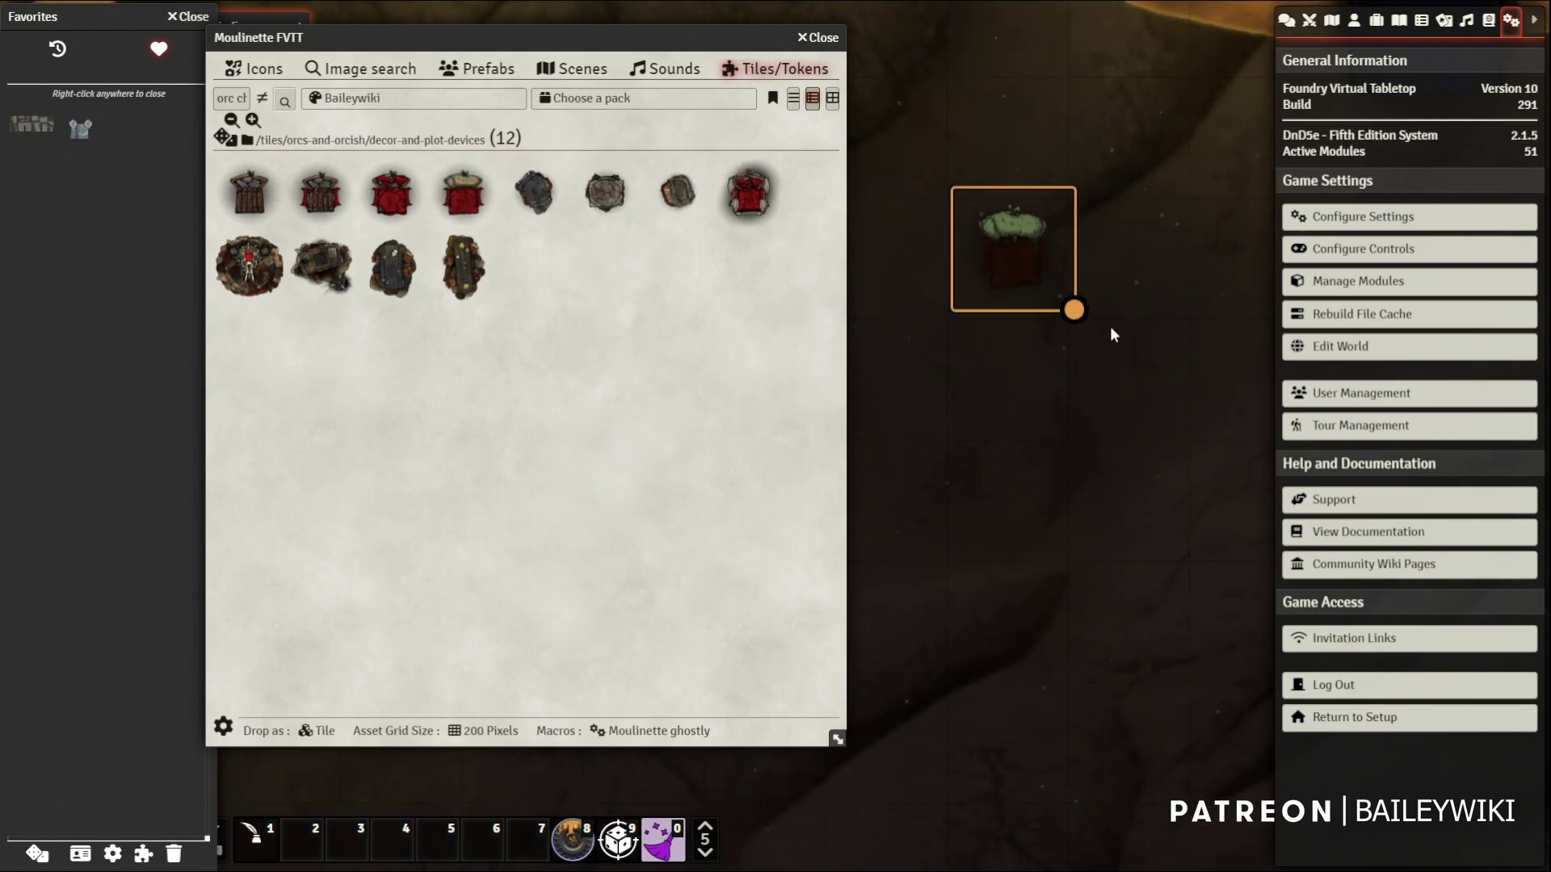
scroll(1090, 299, up, 7)
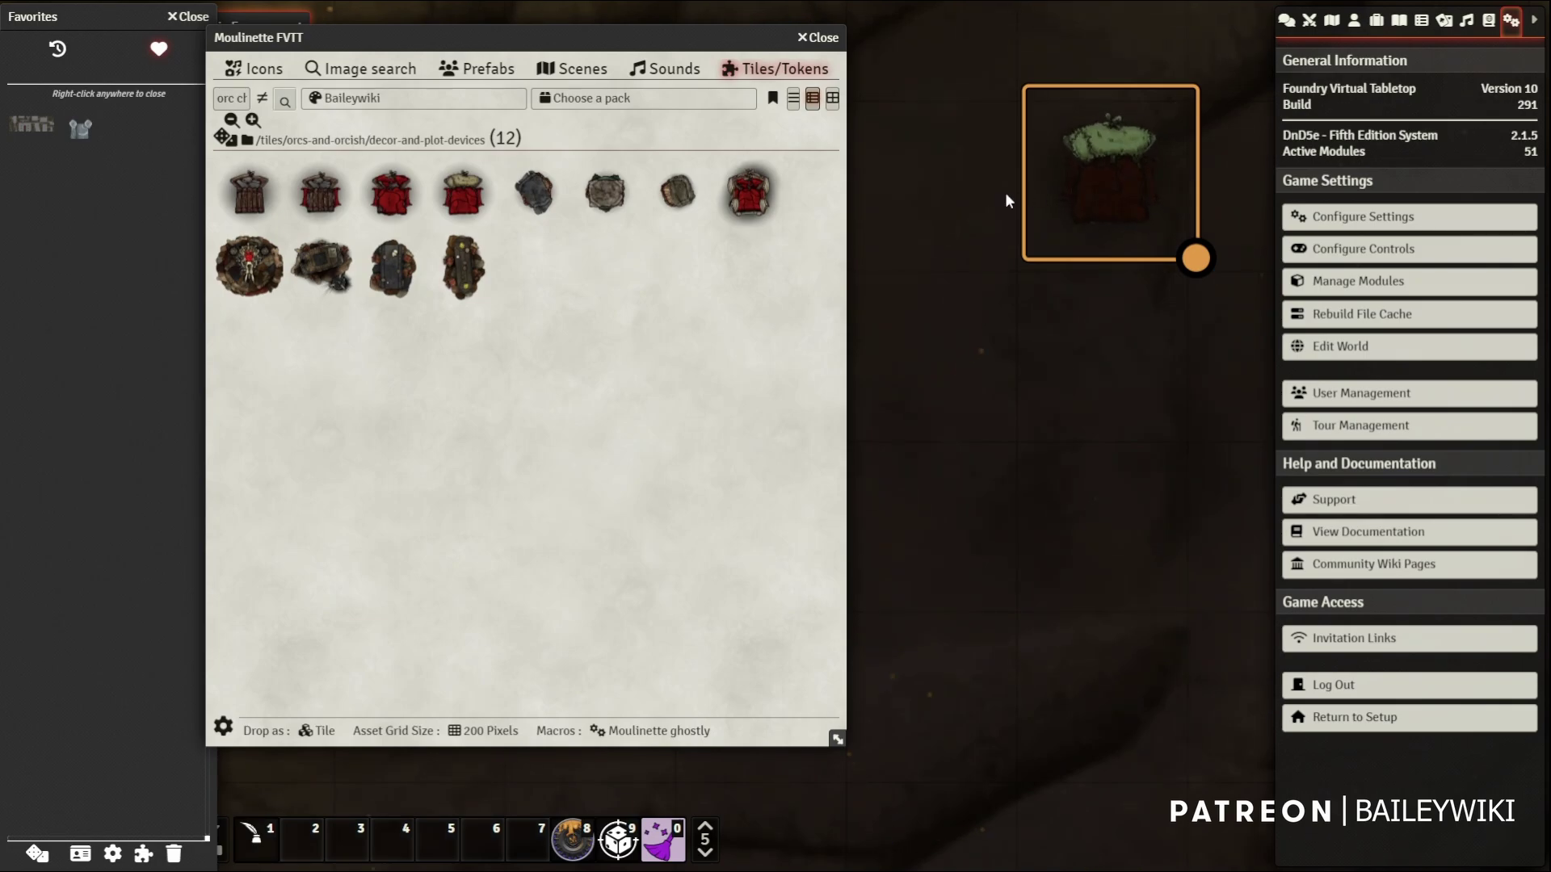
key(Delete)
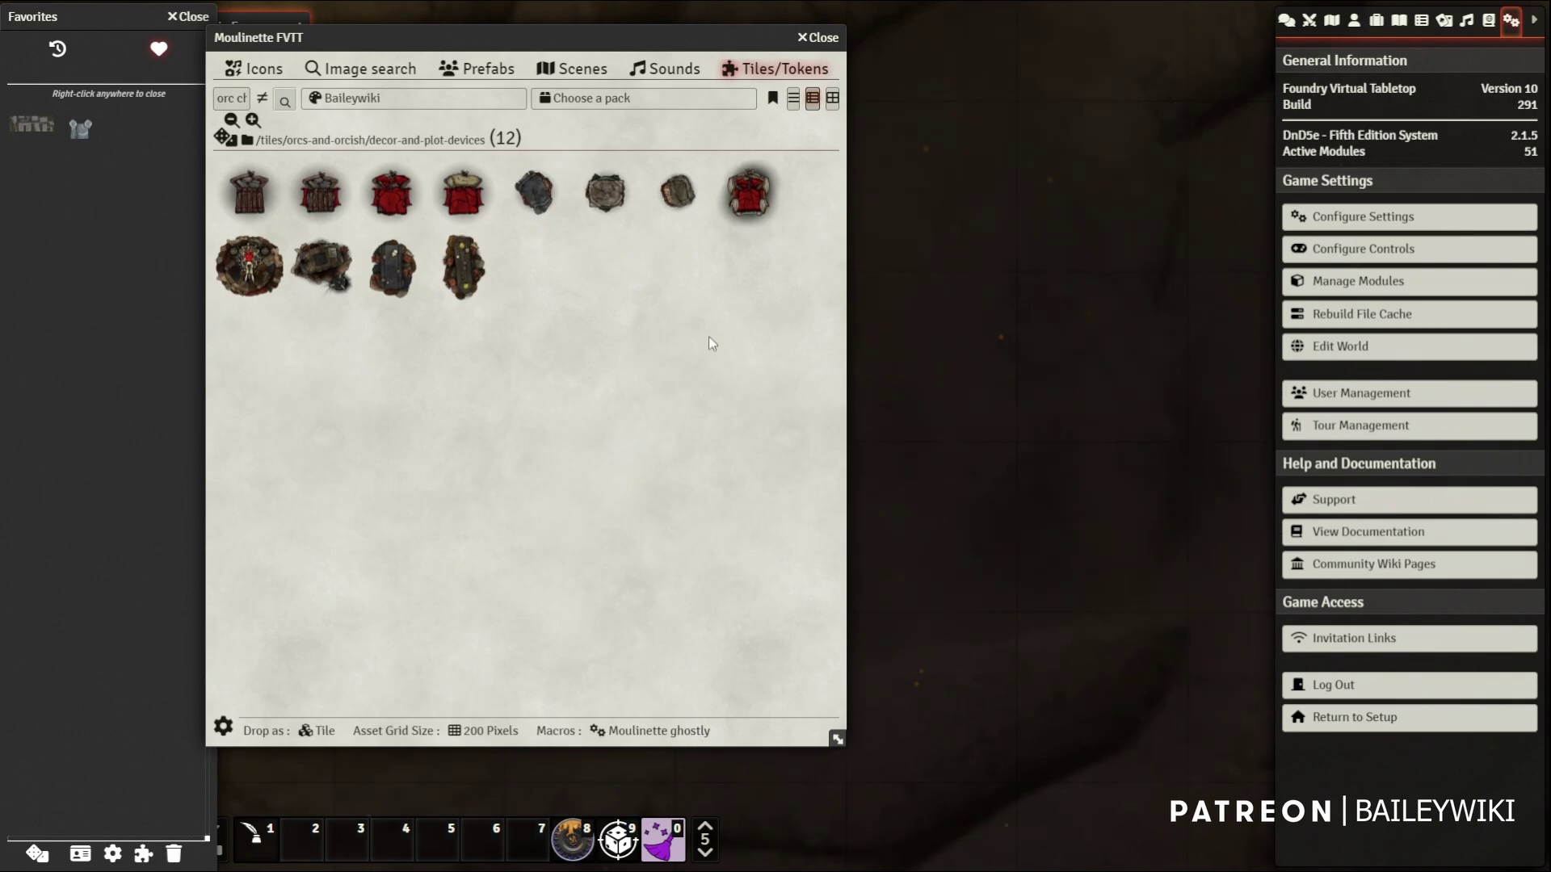
Set the assets to drop as tokens
click(321, 735)
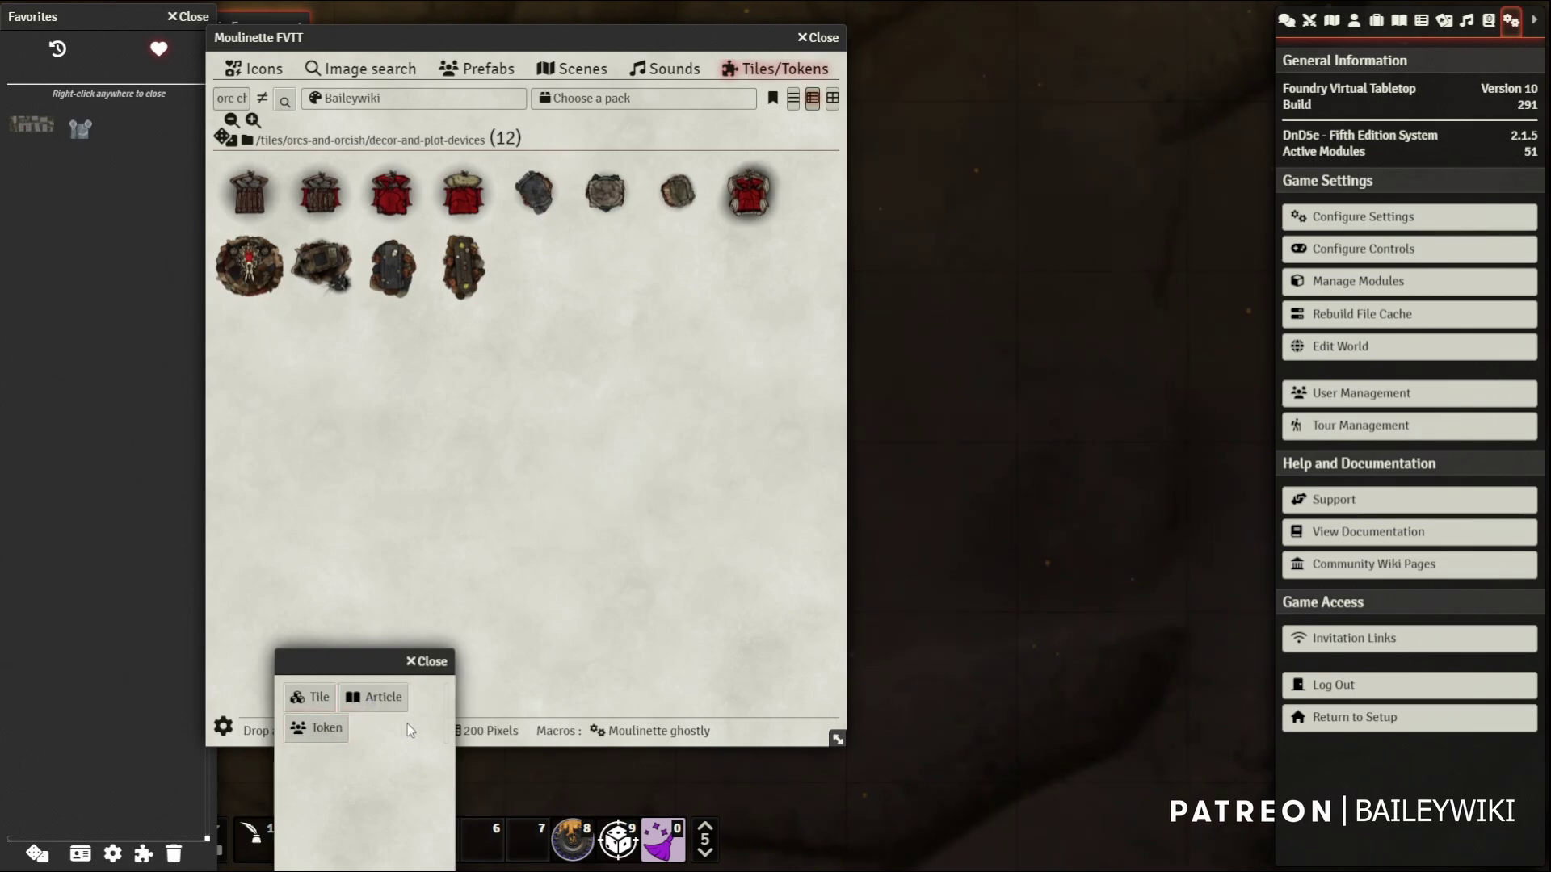
click(327, 729)
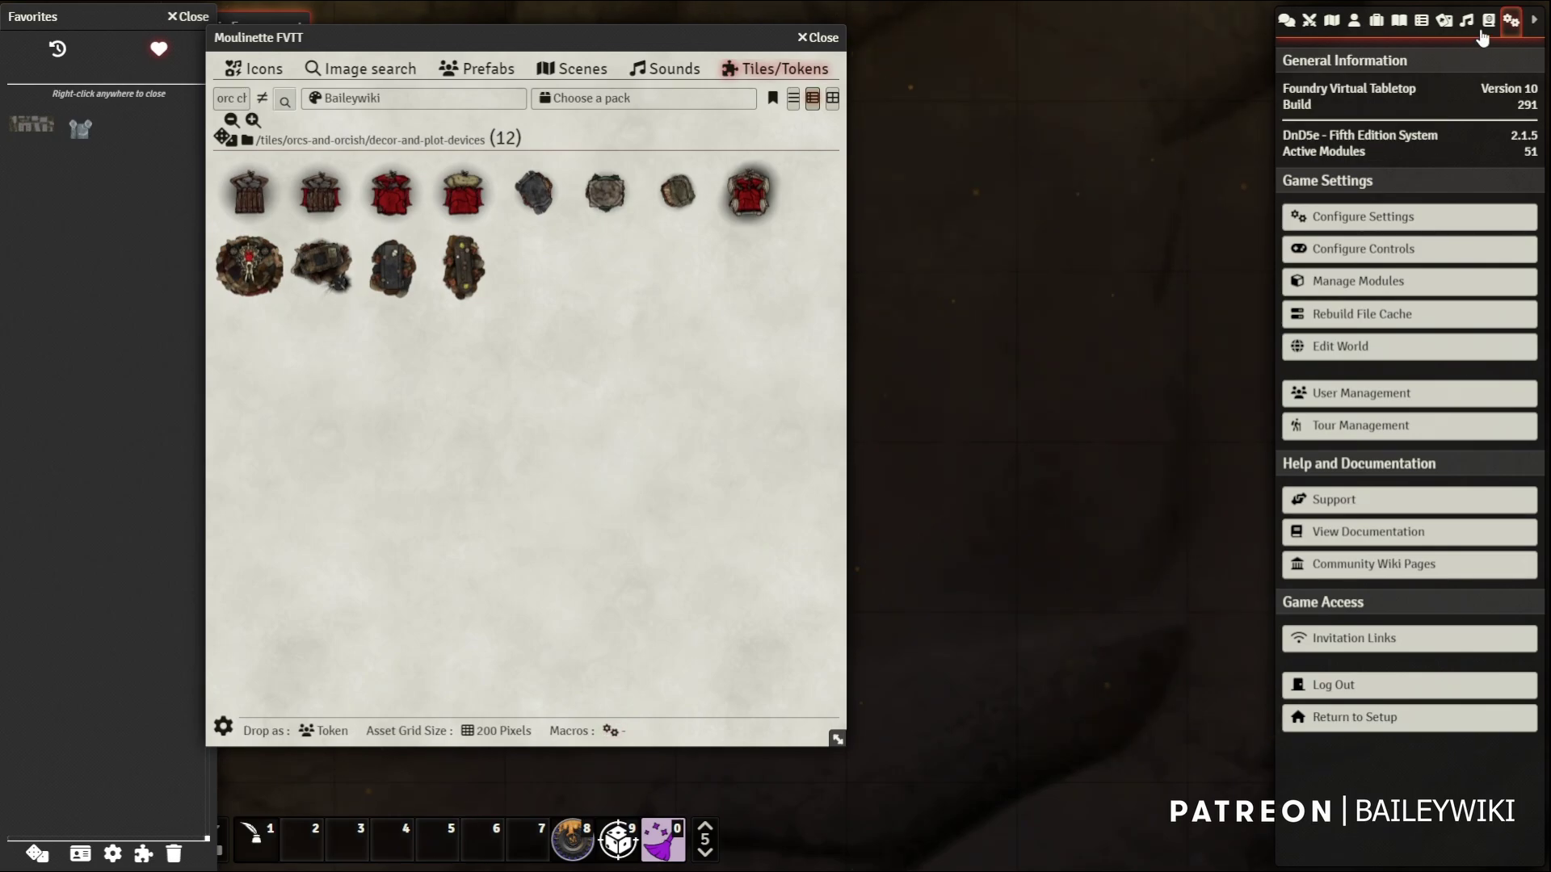
Examine the sanity check code of the Moulinette shadow macro in the Baileywiki Nuts and Bolts Macros compendium, then close the macro and compendium
click(1488, 20)
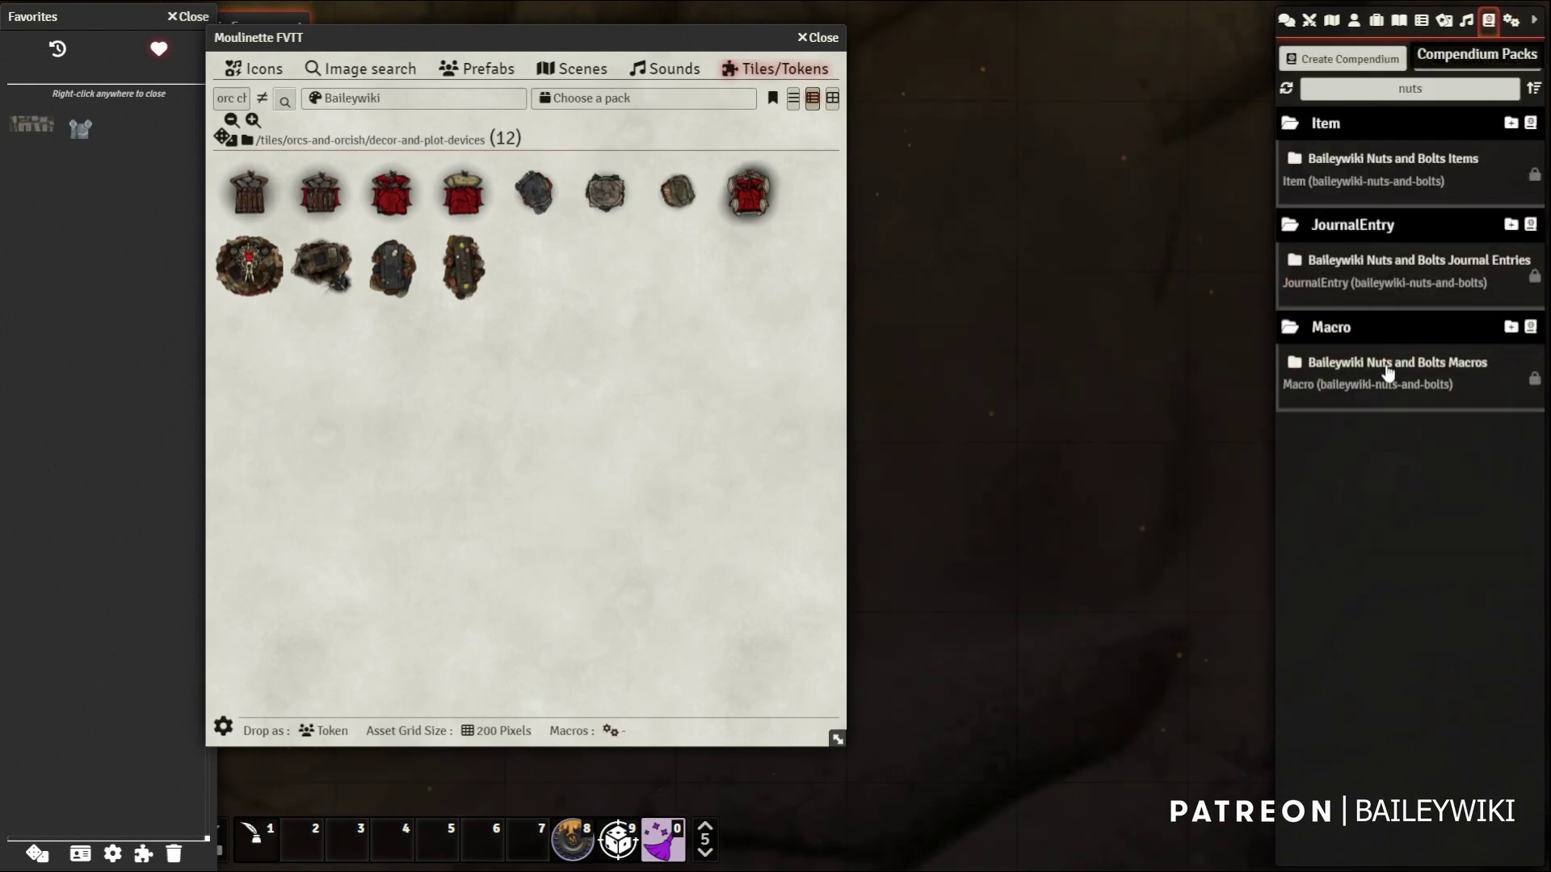
click(1389, 365)
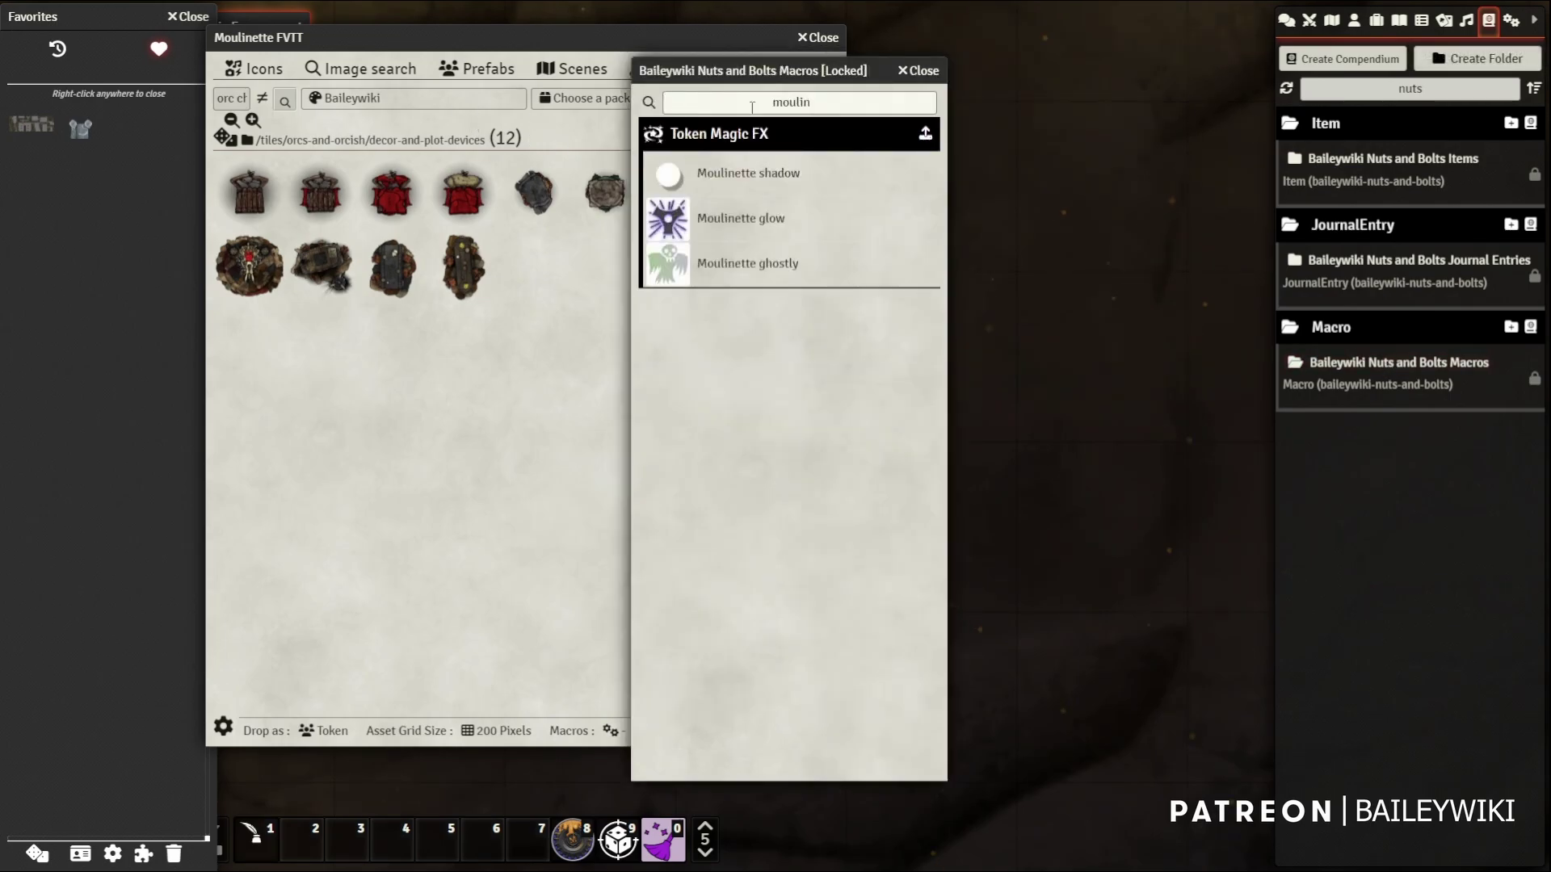
click(756, 179)
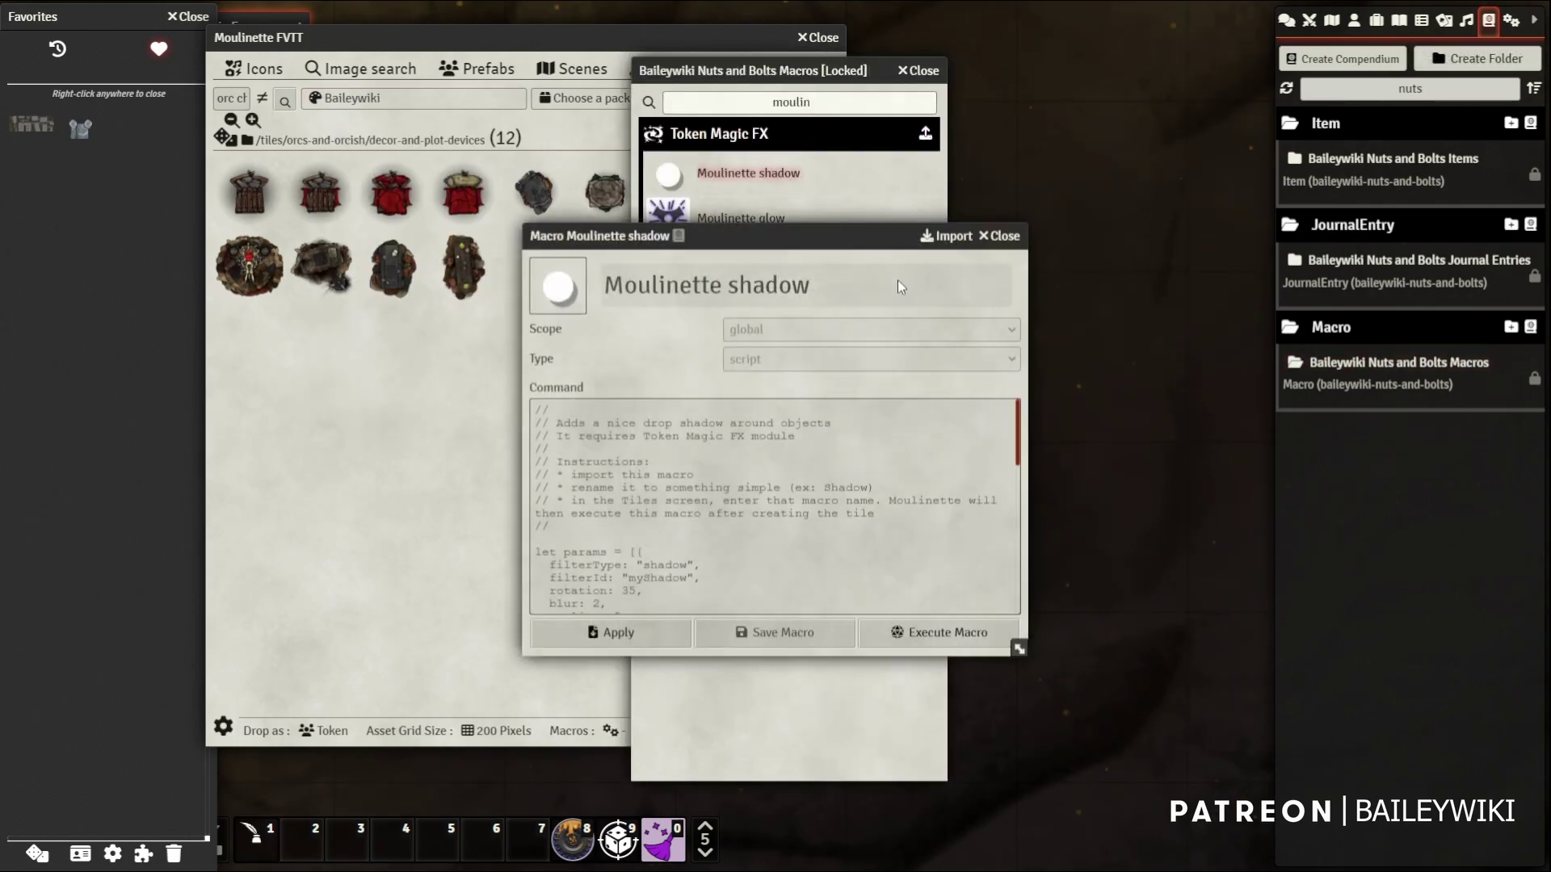
scroll(777, 492, down, 10)
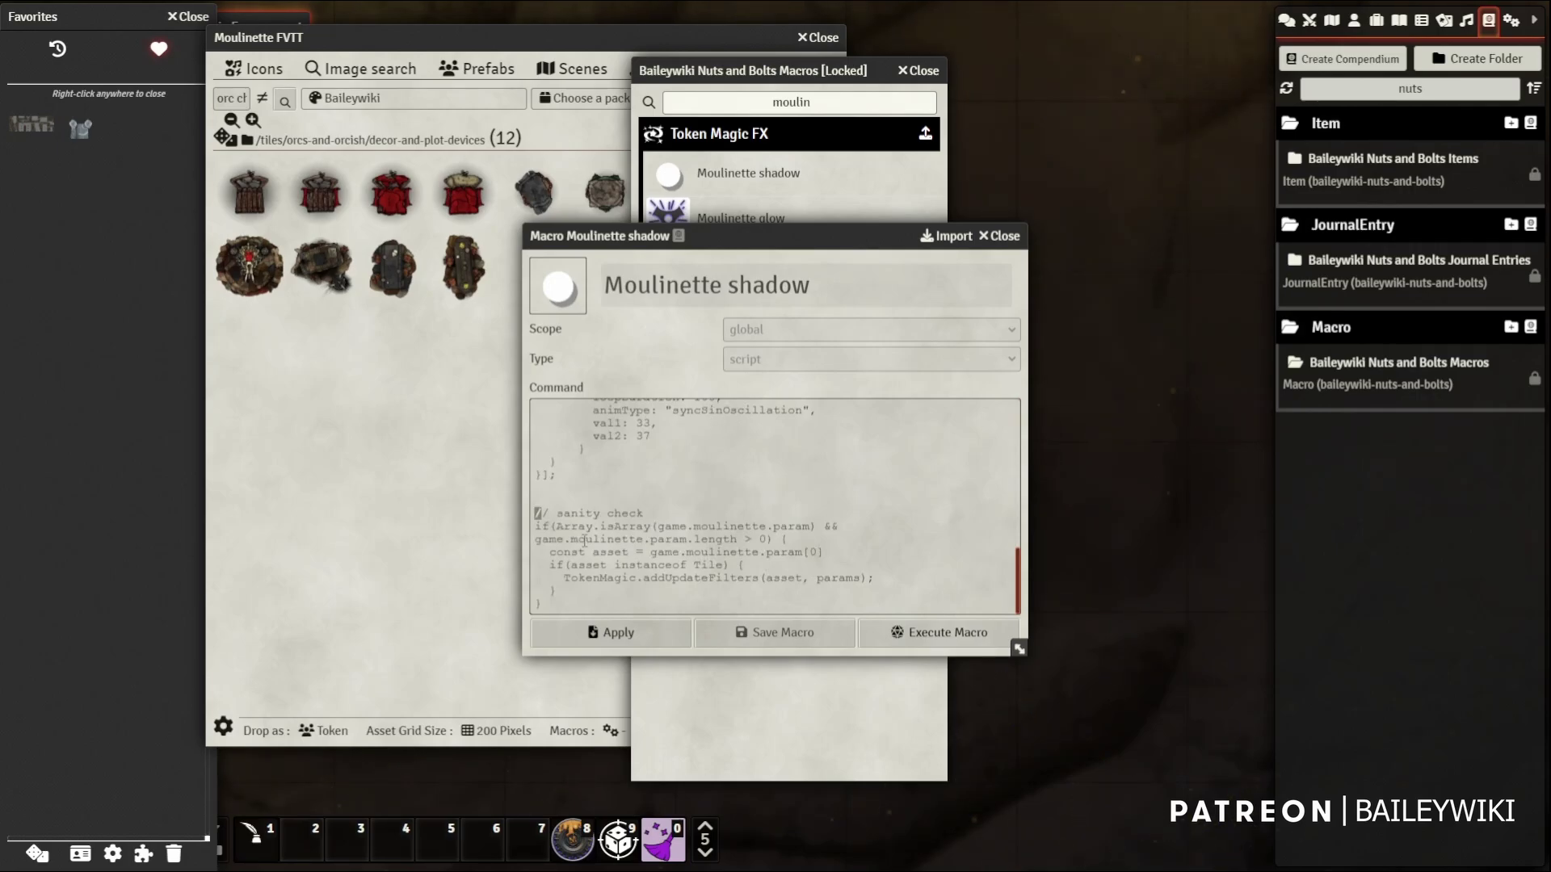
drag(584, 540, 606, 614)
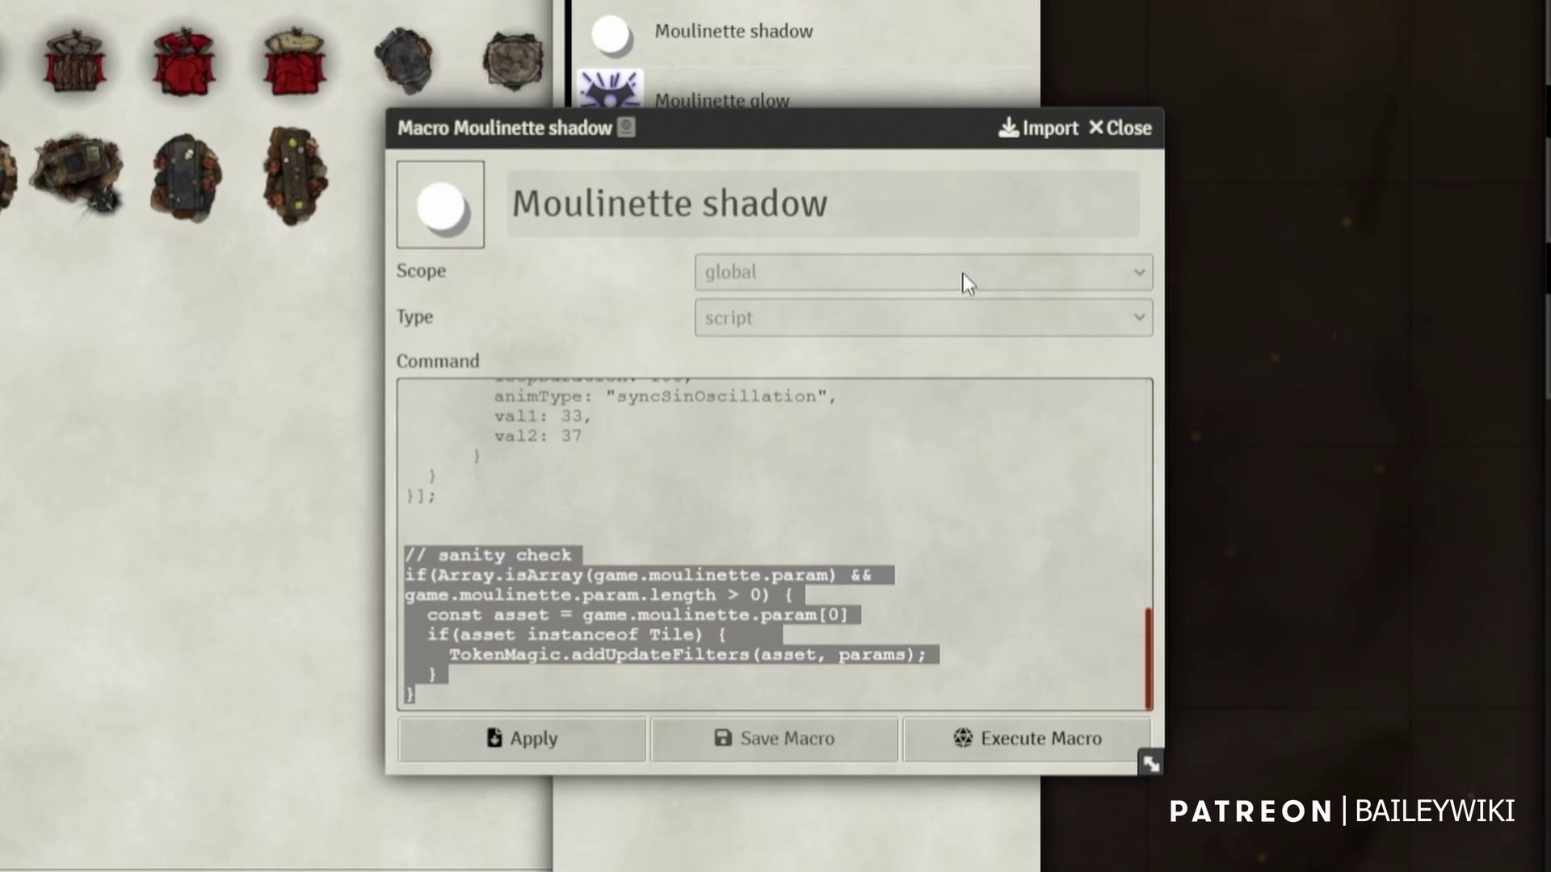
click(1131, 131)
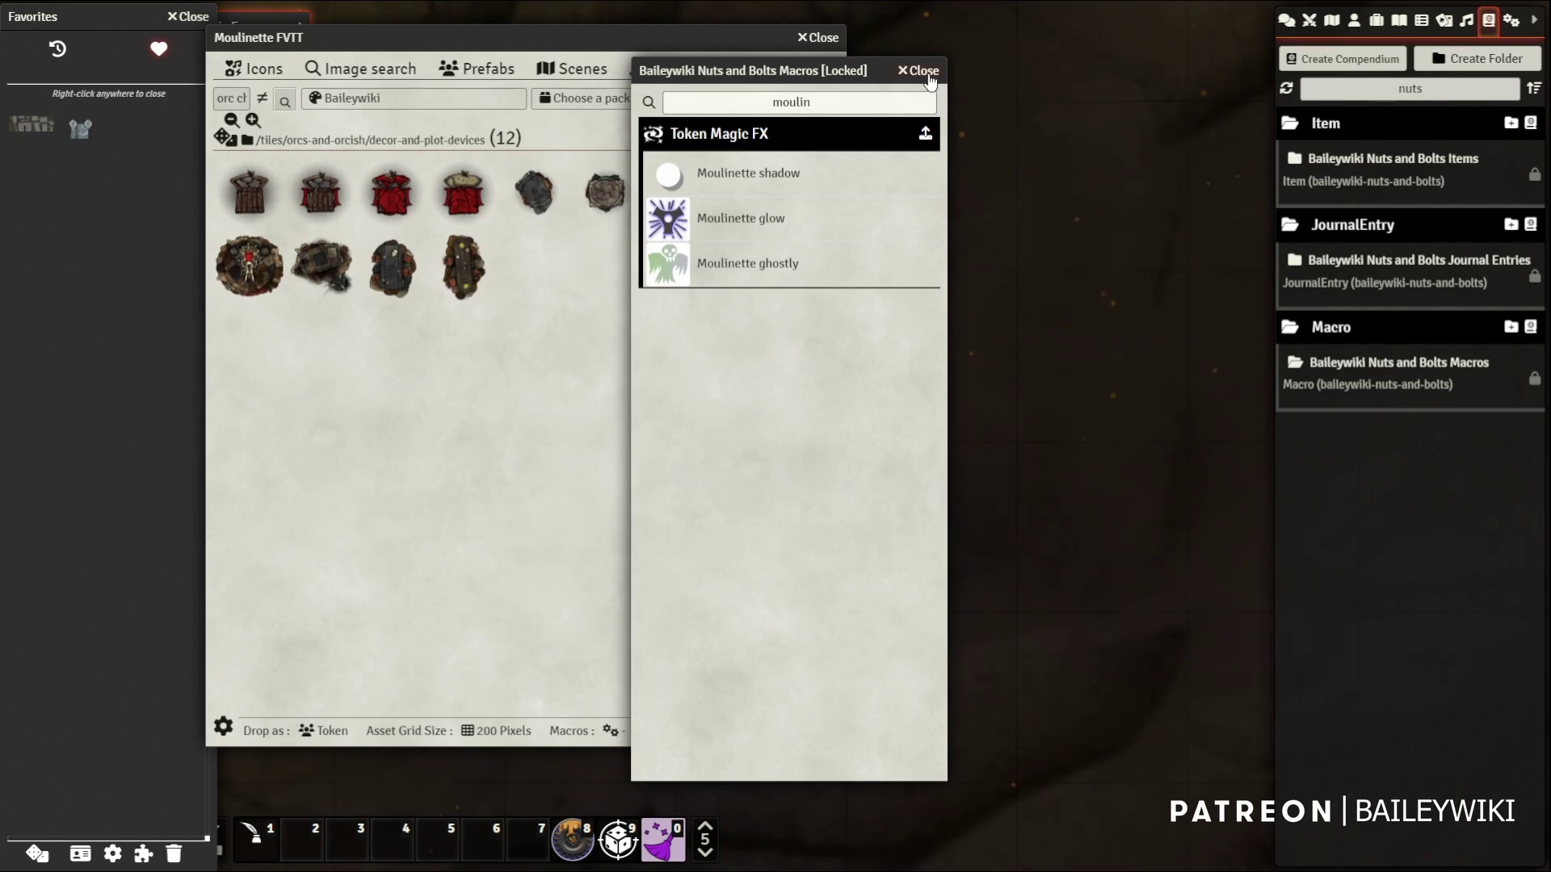
key(Escape)
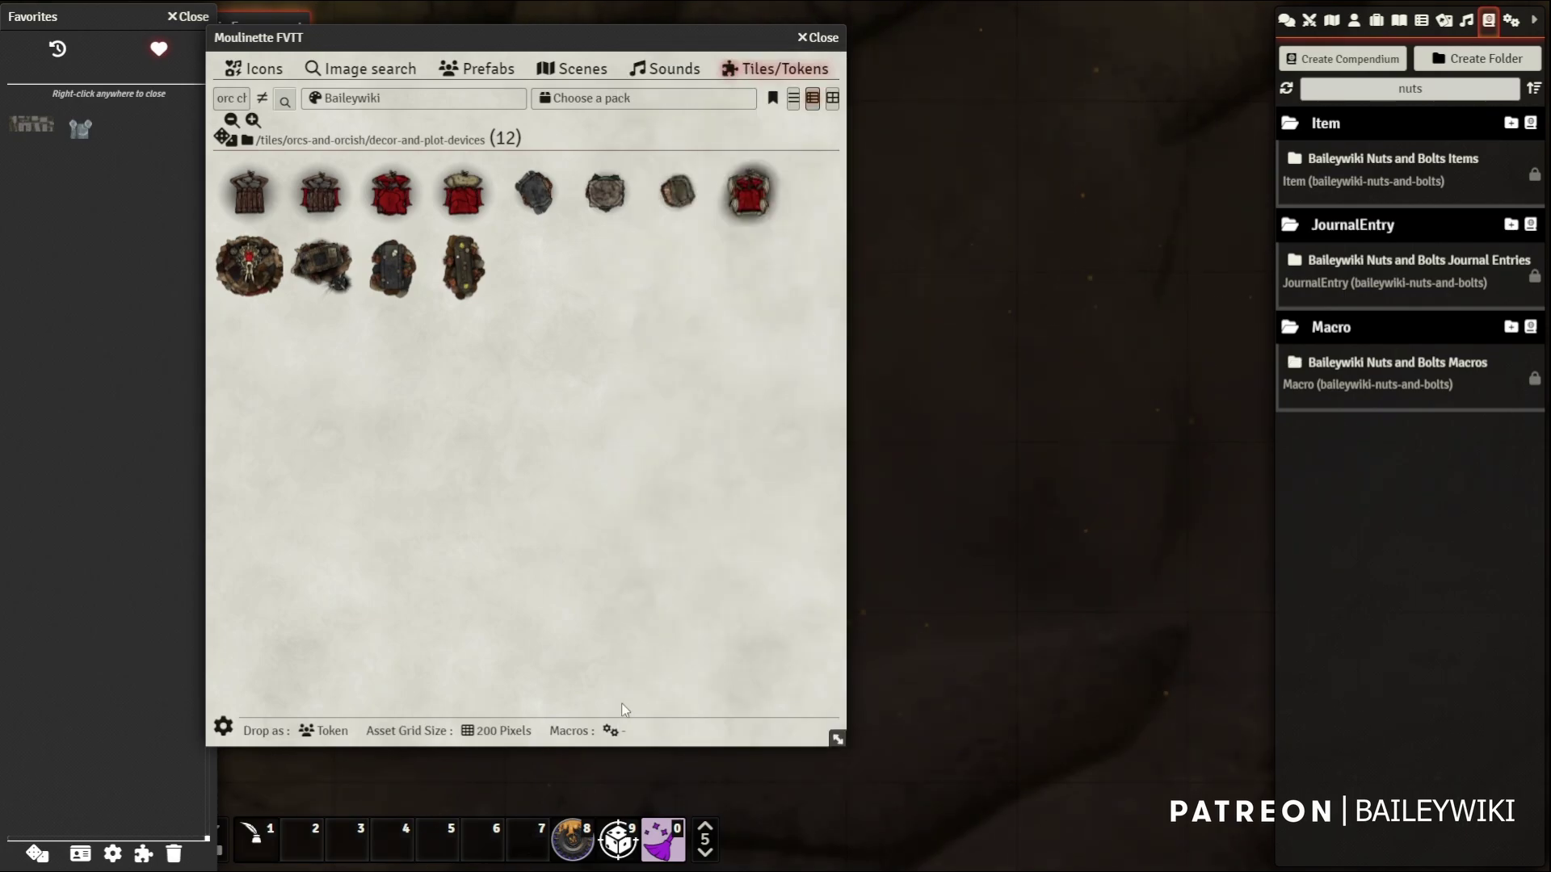
Review the macros offered for dropped tokens and close the list without selecting any
click(608, 729)
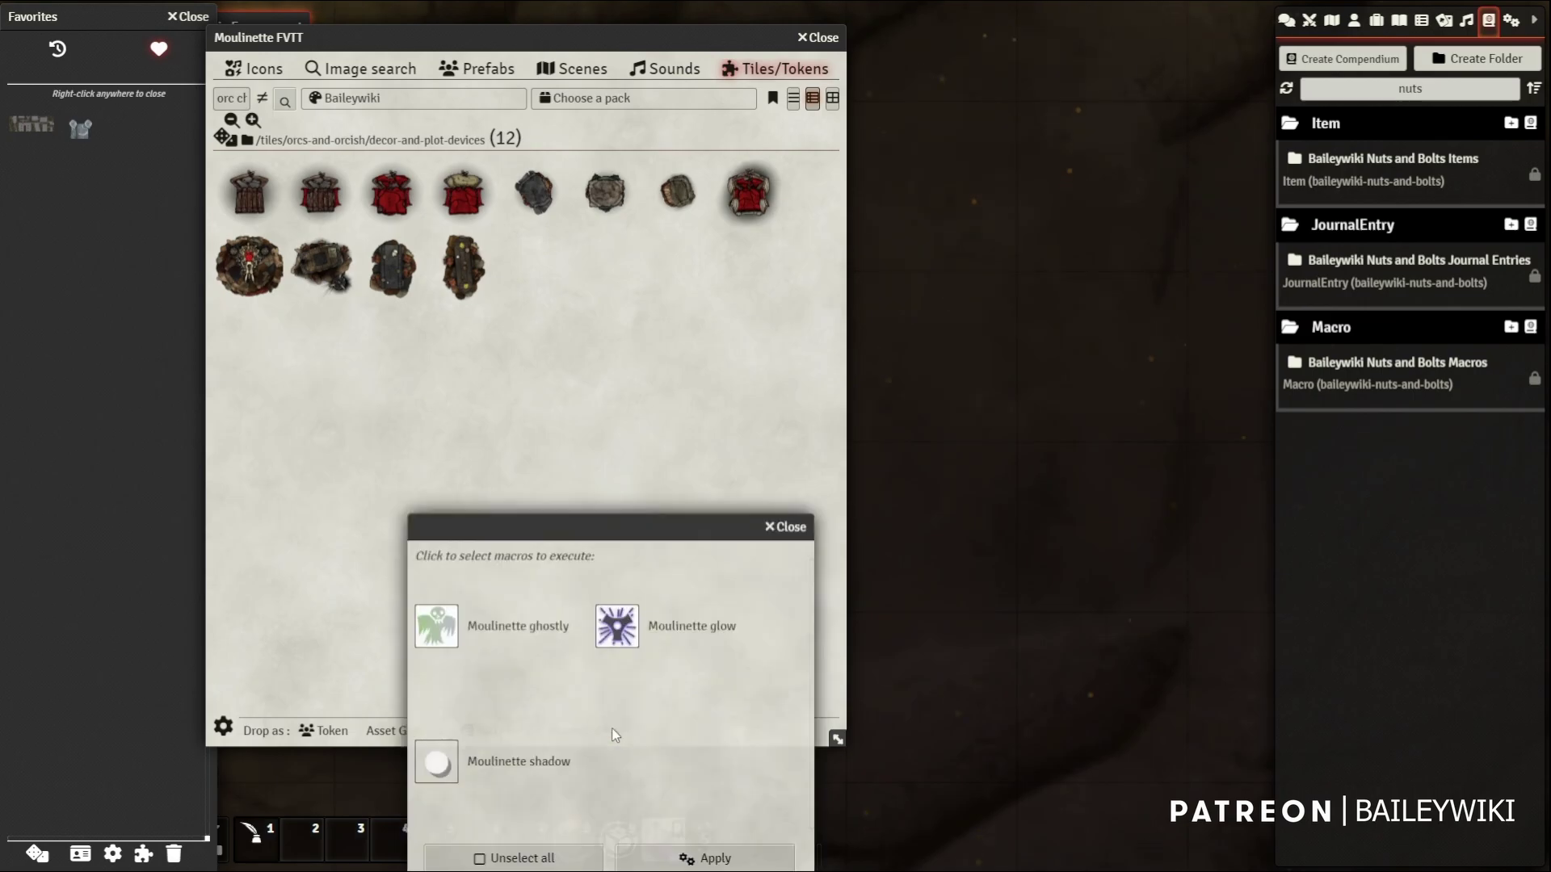
click(787, 528)
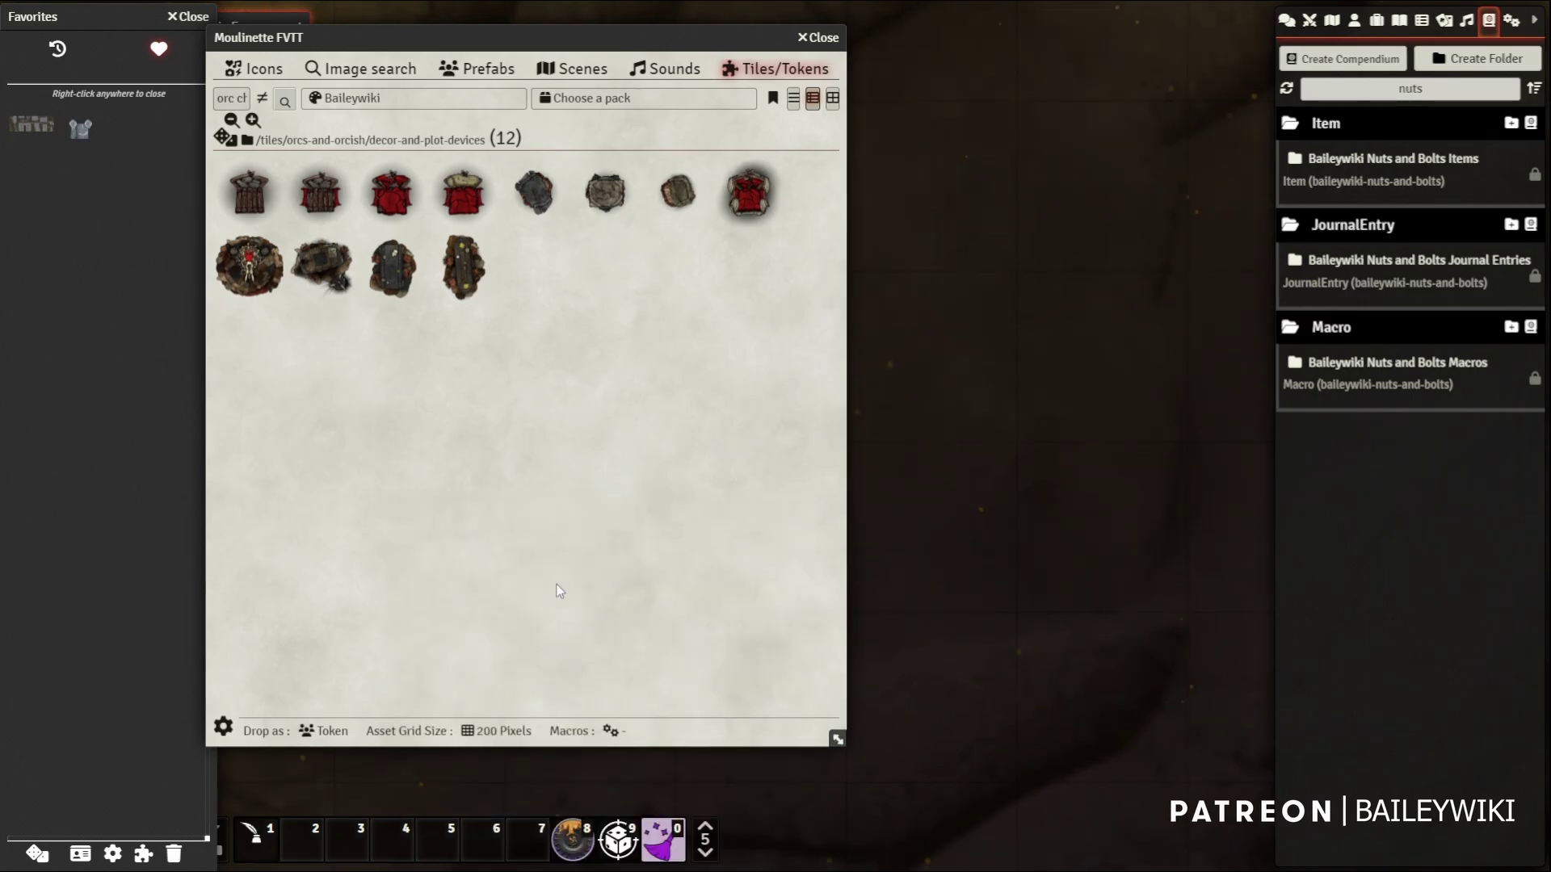
Deselect the Moulinette ghostly macro and apply the change so dropped tiles run no macro
click(220, 135)
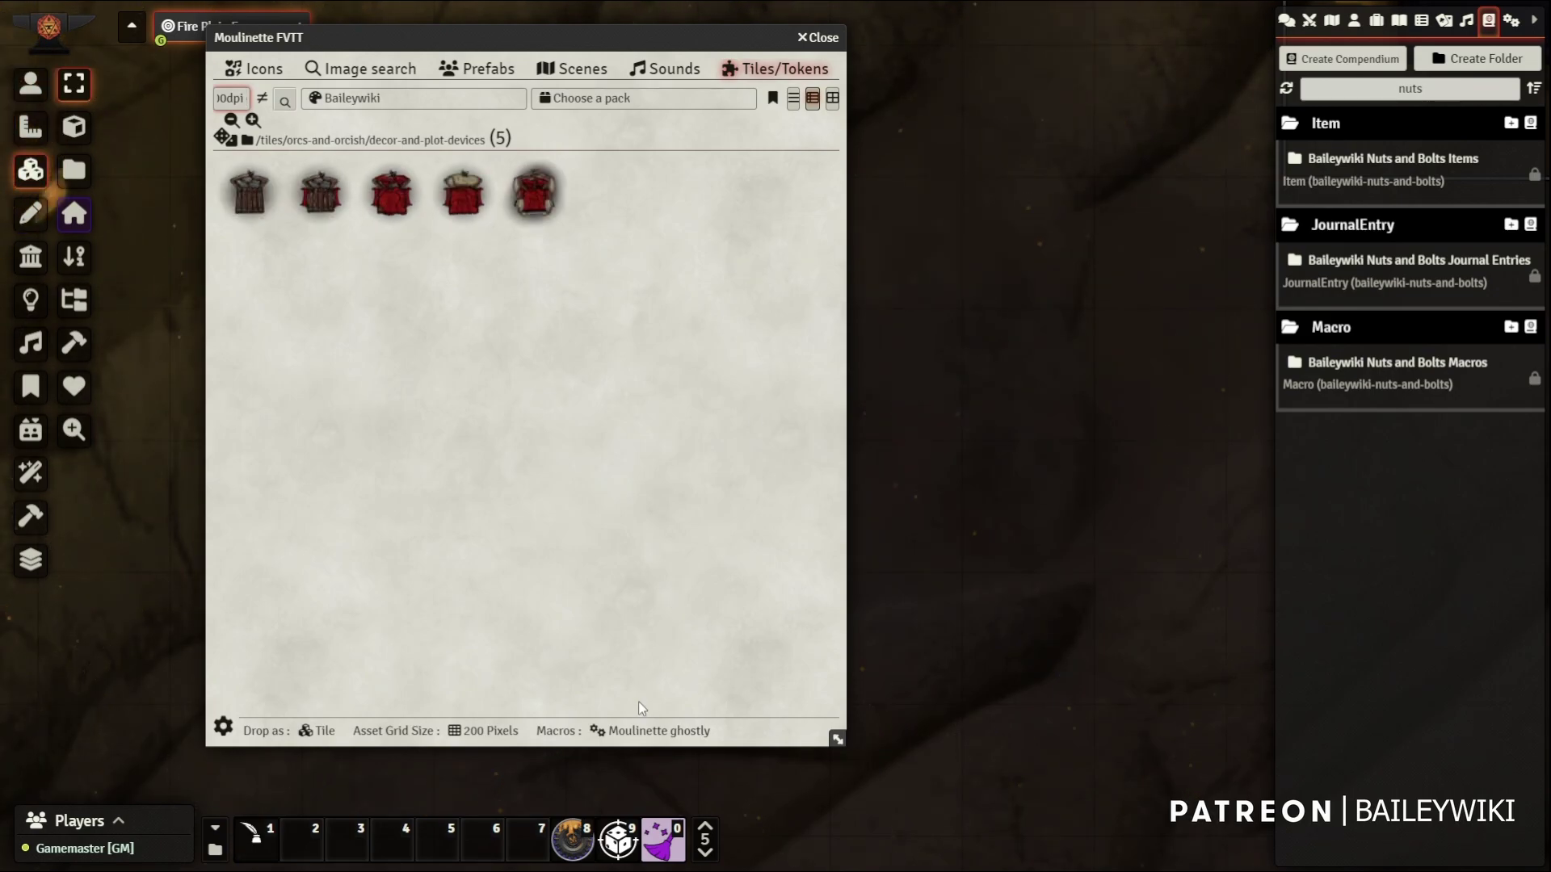
click(625, 731)
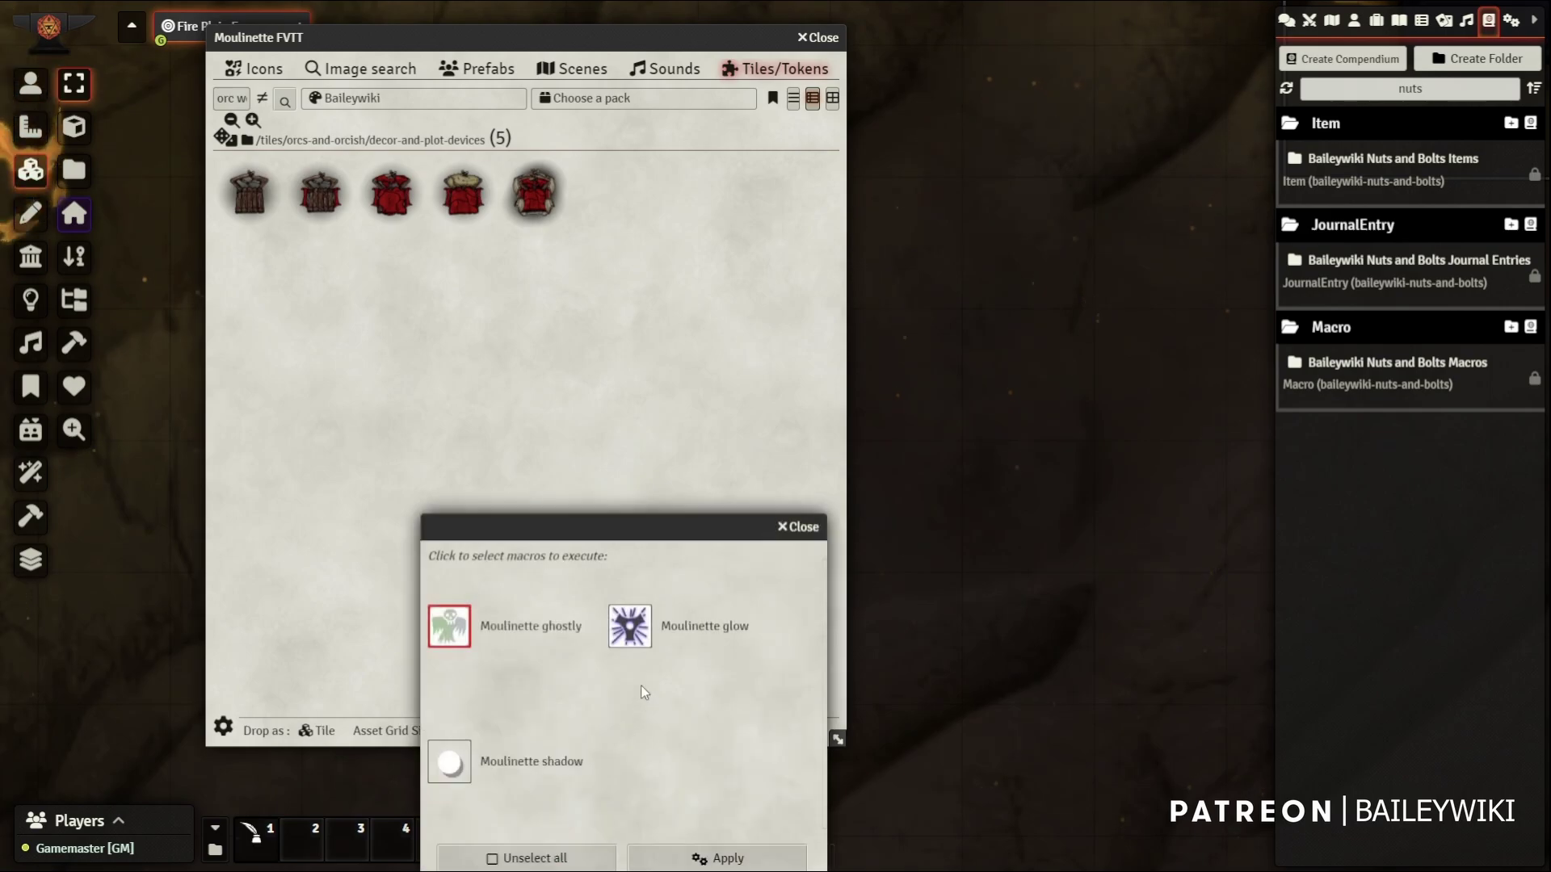
click(454, 642)
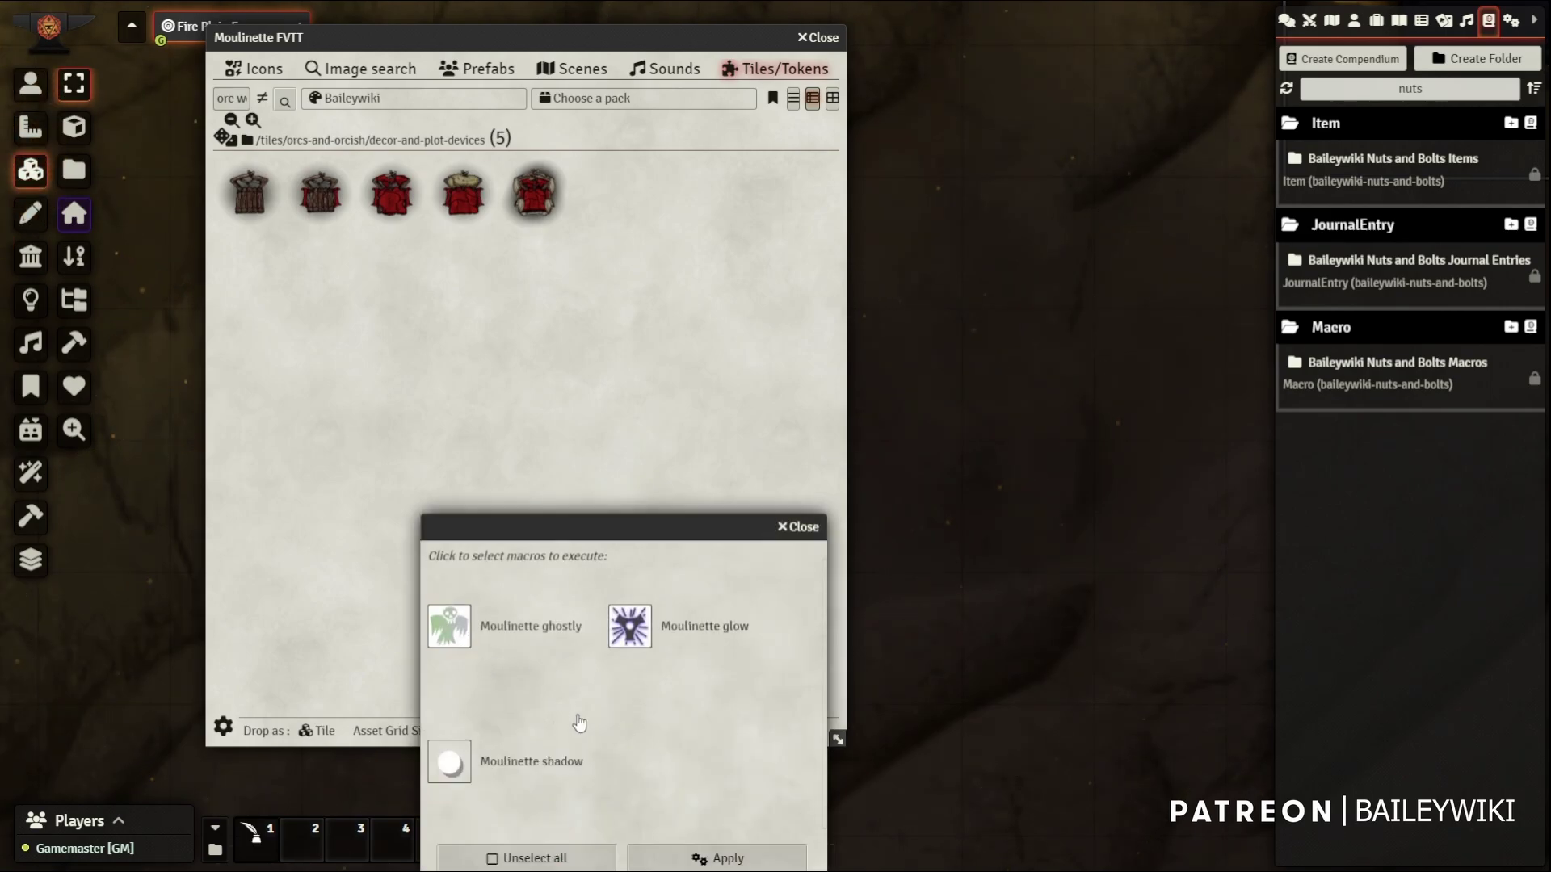
click(718, 857)
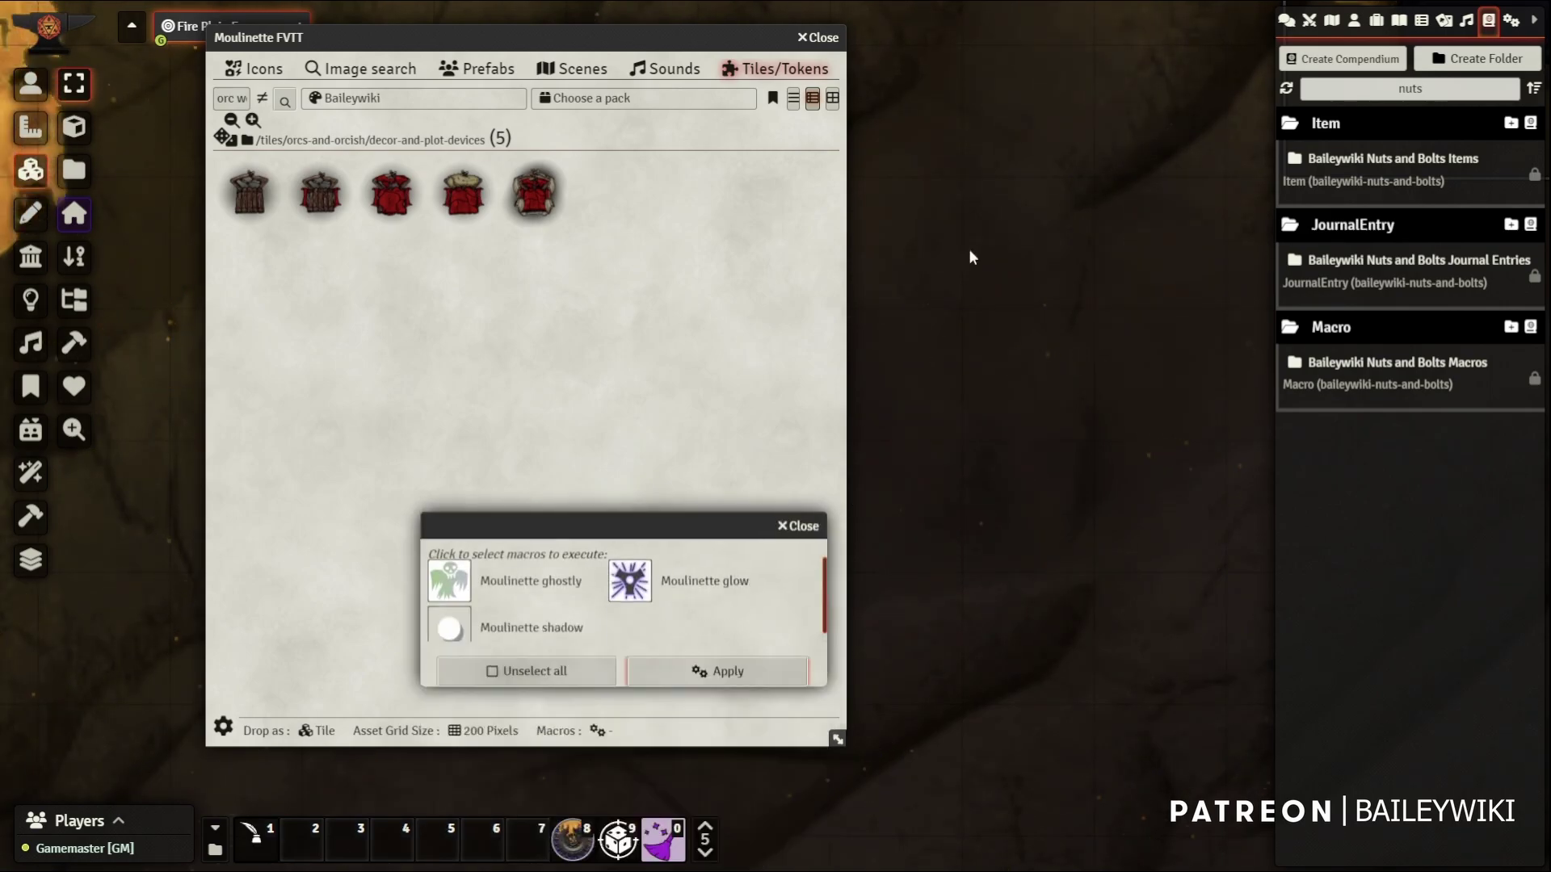
Select all assets in the orcish decor-and-plot-devices folder for random dropping and place five chair tiles at separate spots on the scene
click(225, 137)
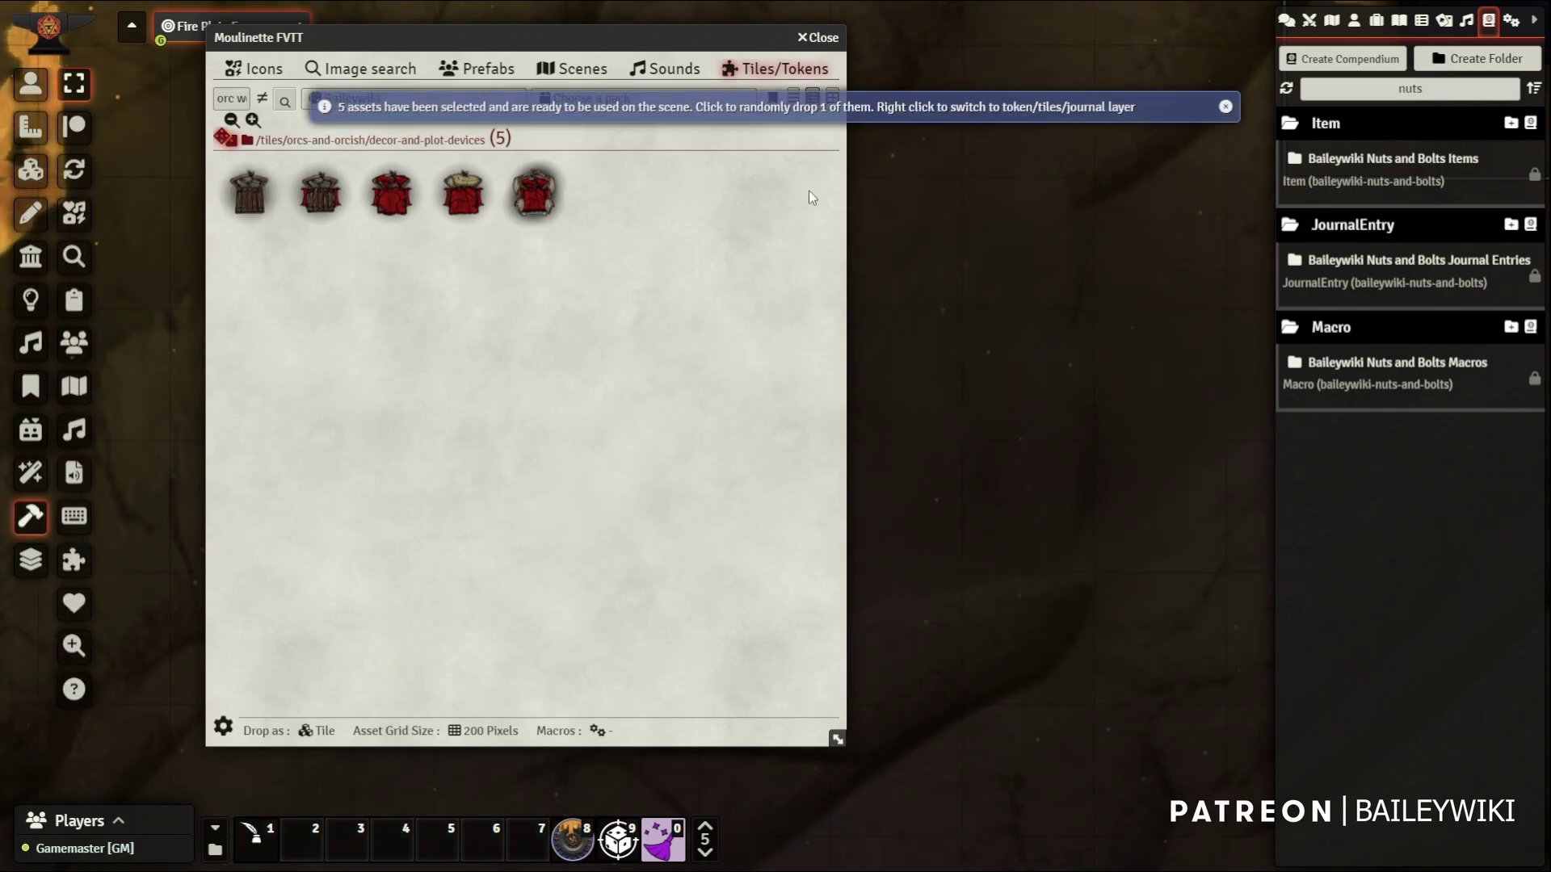
click(990, 141)
click(1152, 226)
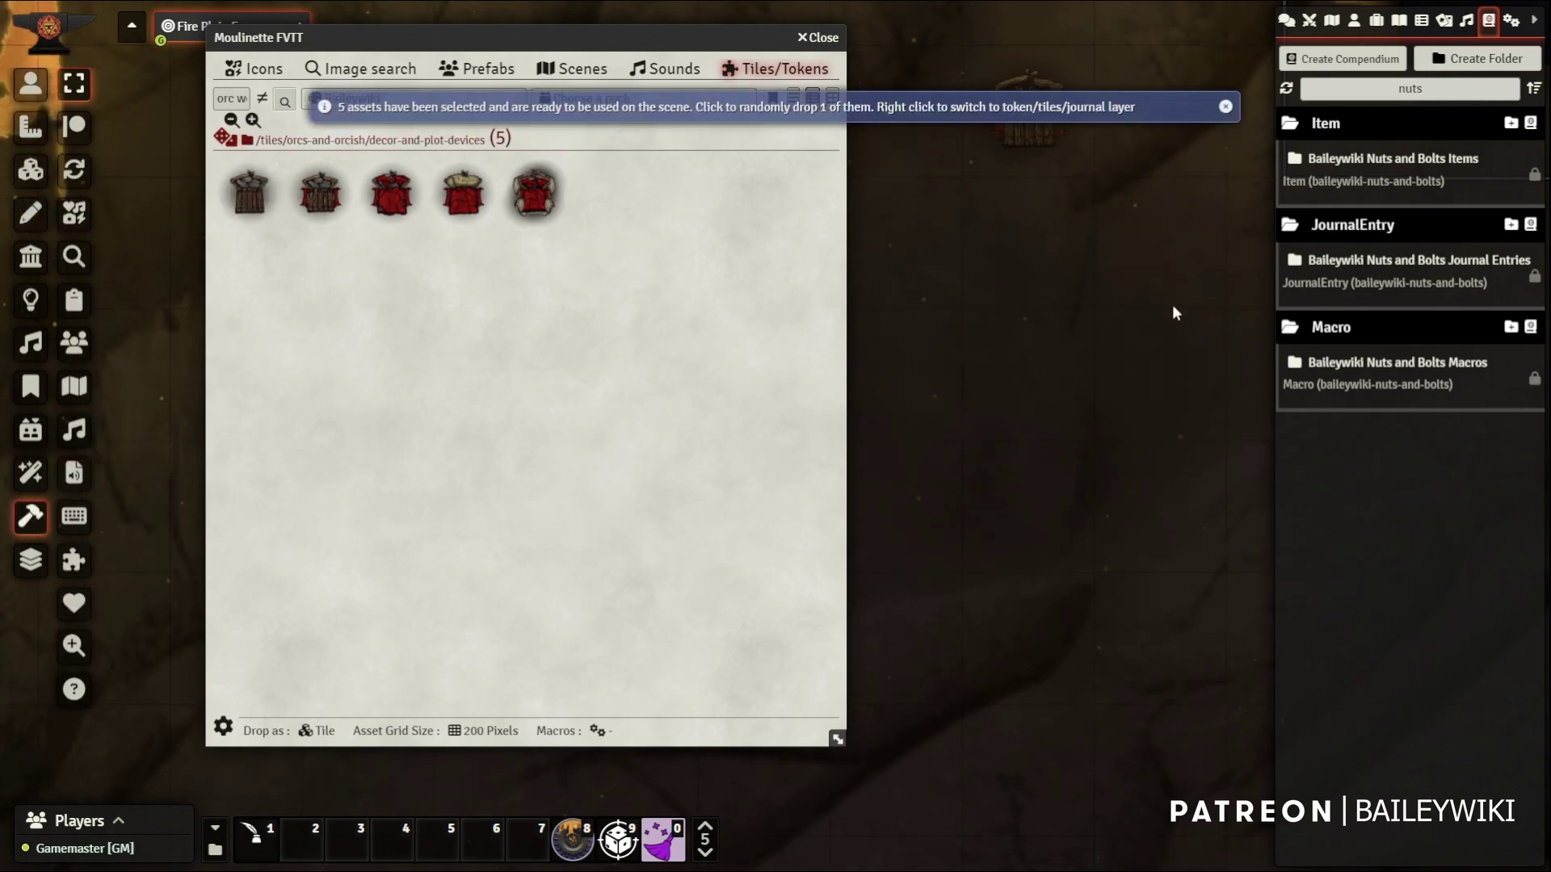
click(1163, 347)
click(997, 299)
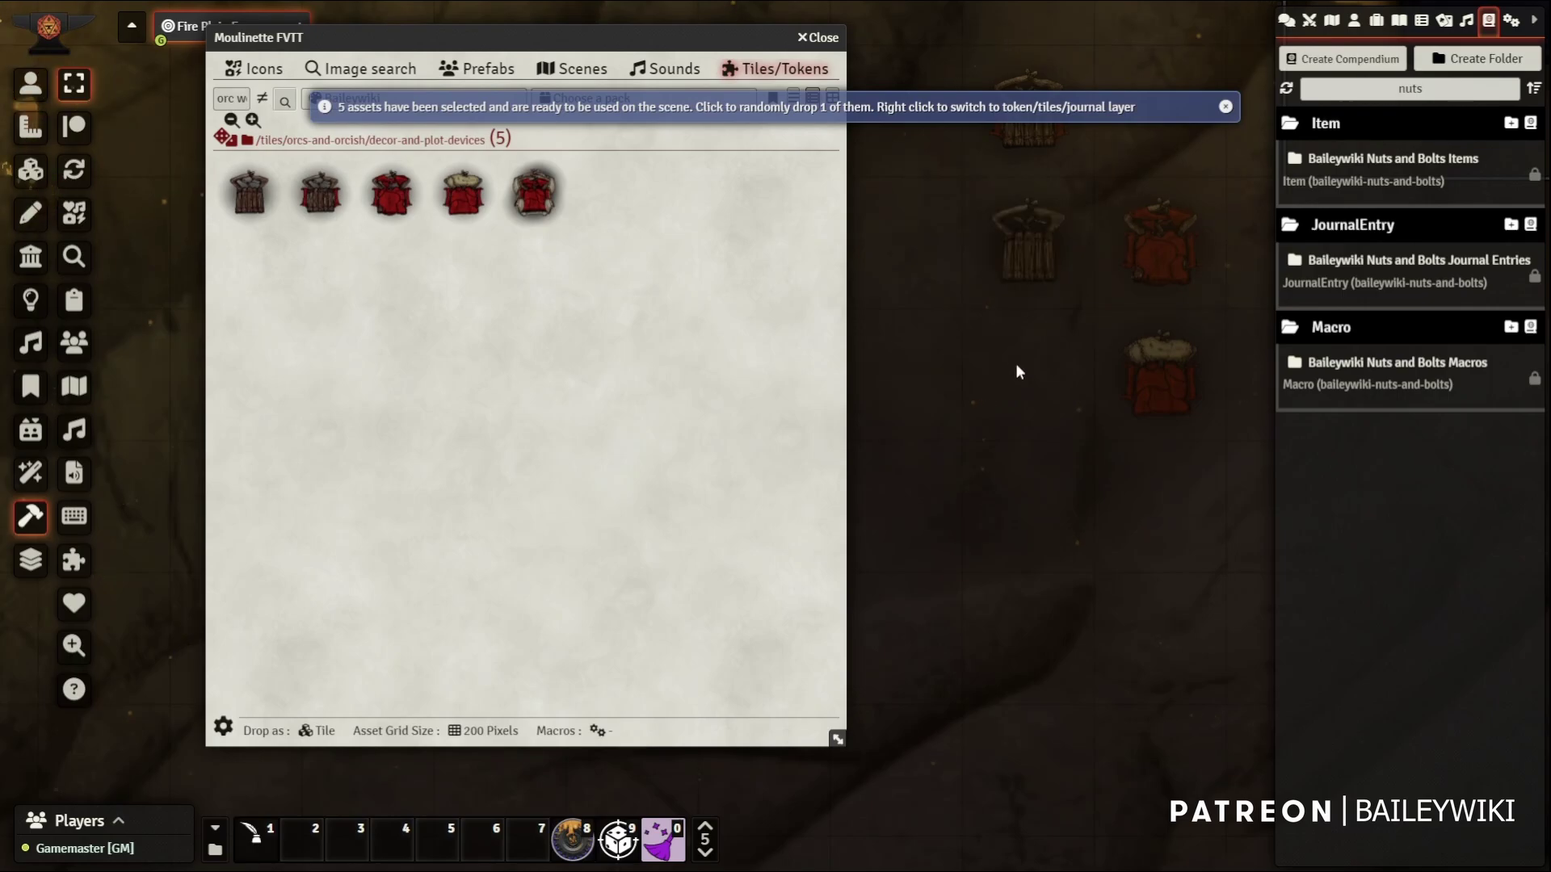
click(1016, 362)
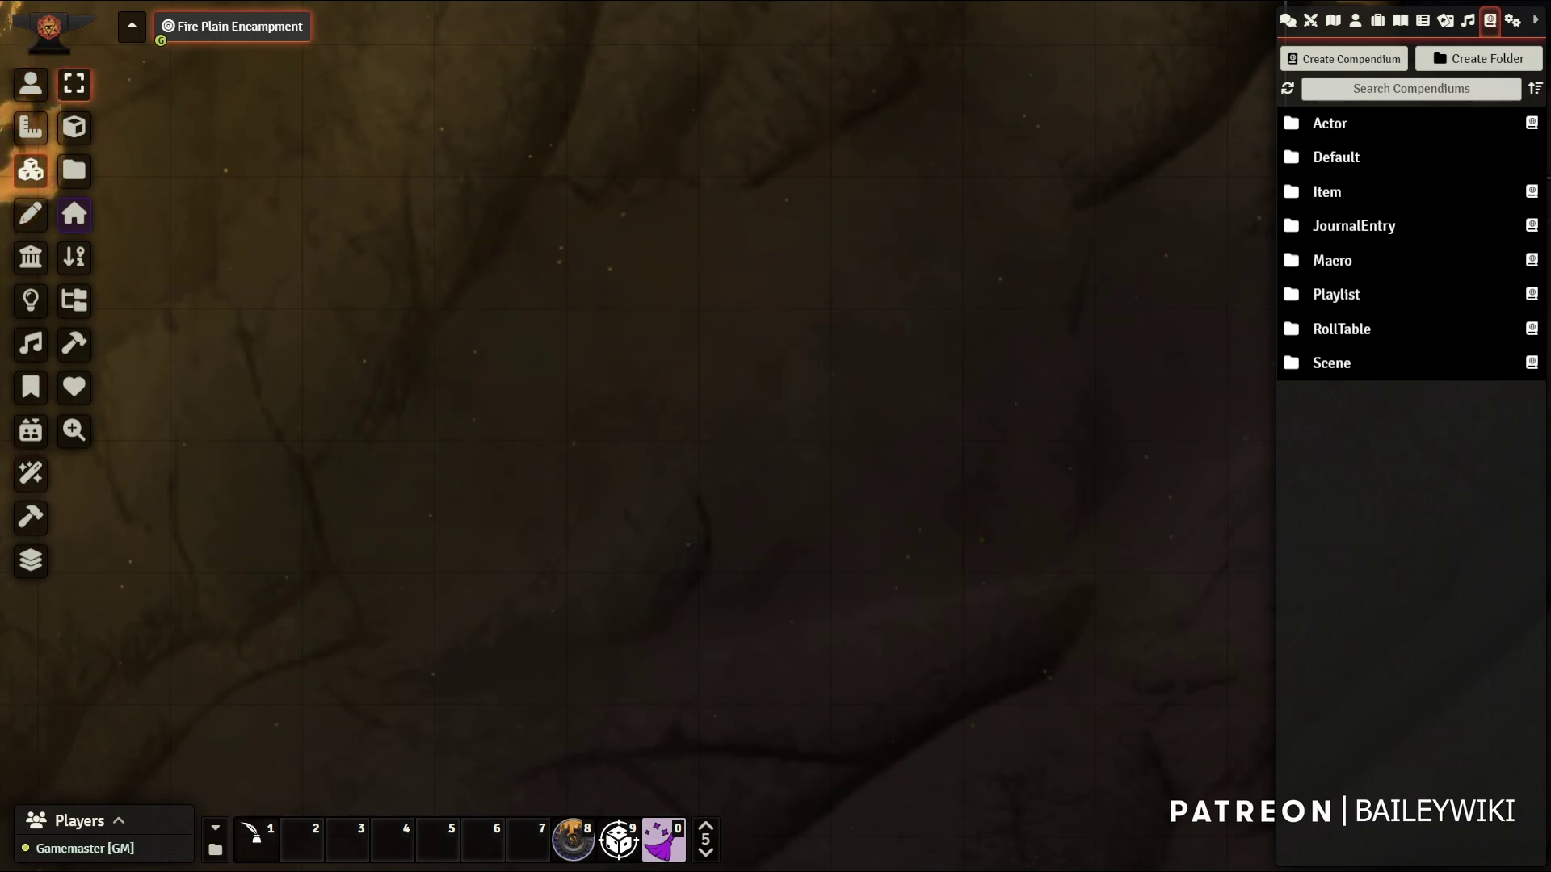
Review the linked account and pledges in Moulinette's Patreon integration, then close the dialog
click(31, 517)
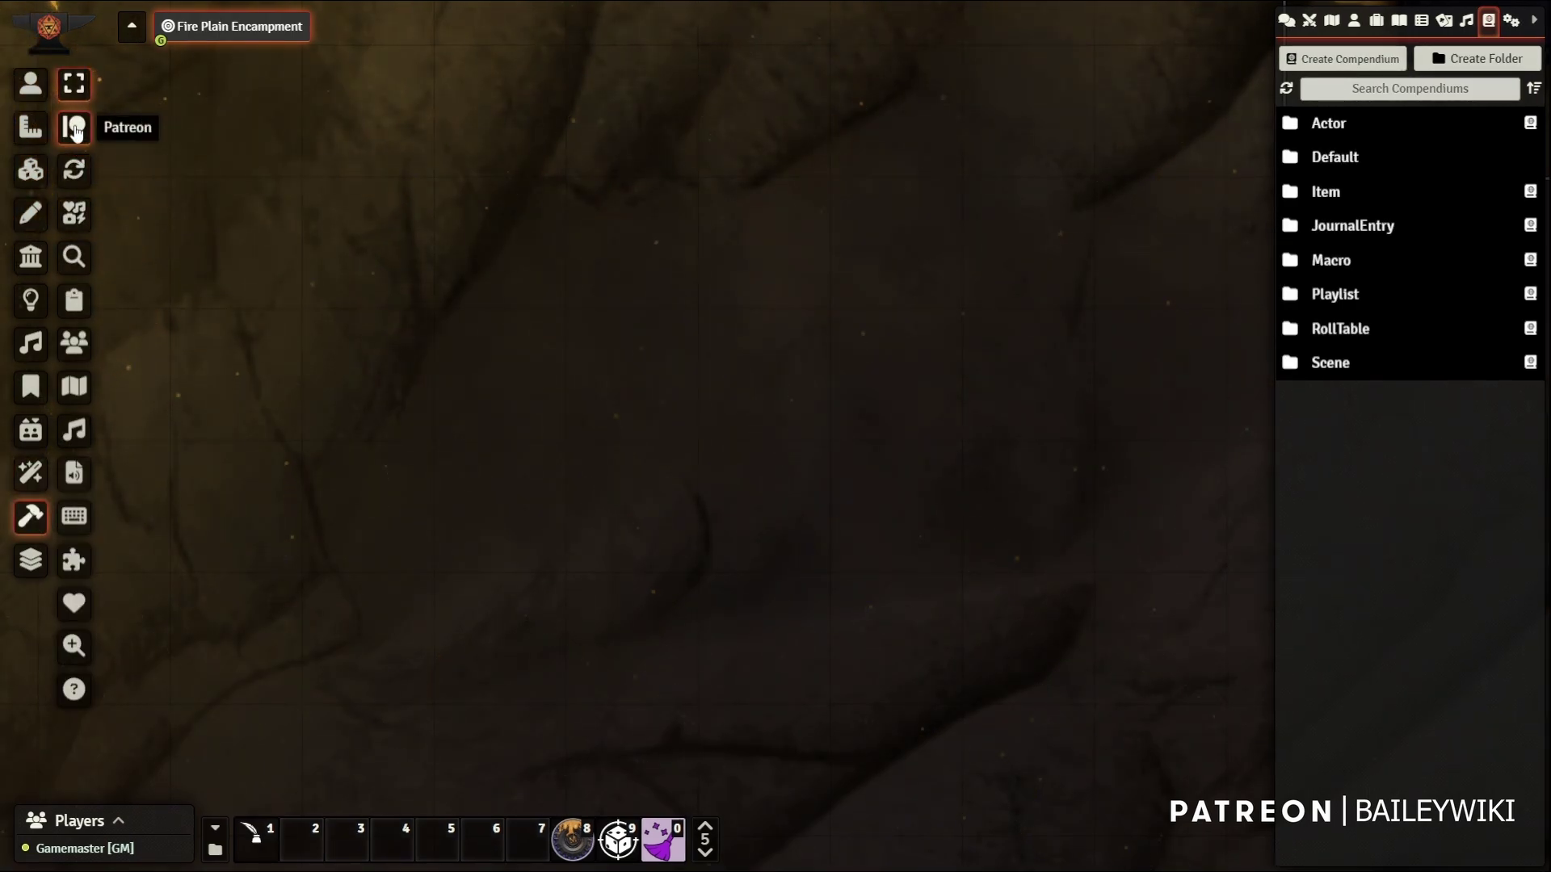
click(75, 130)
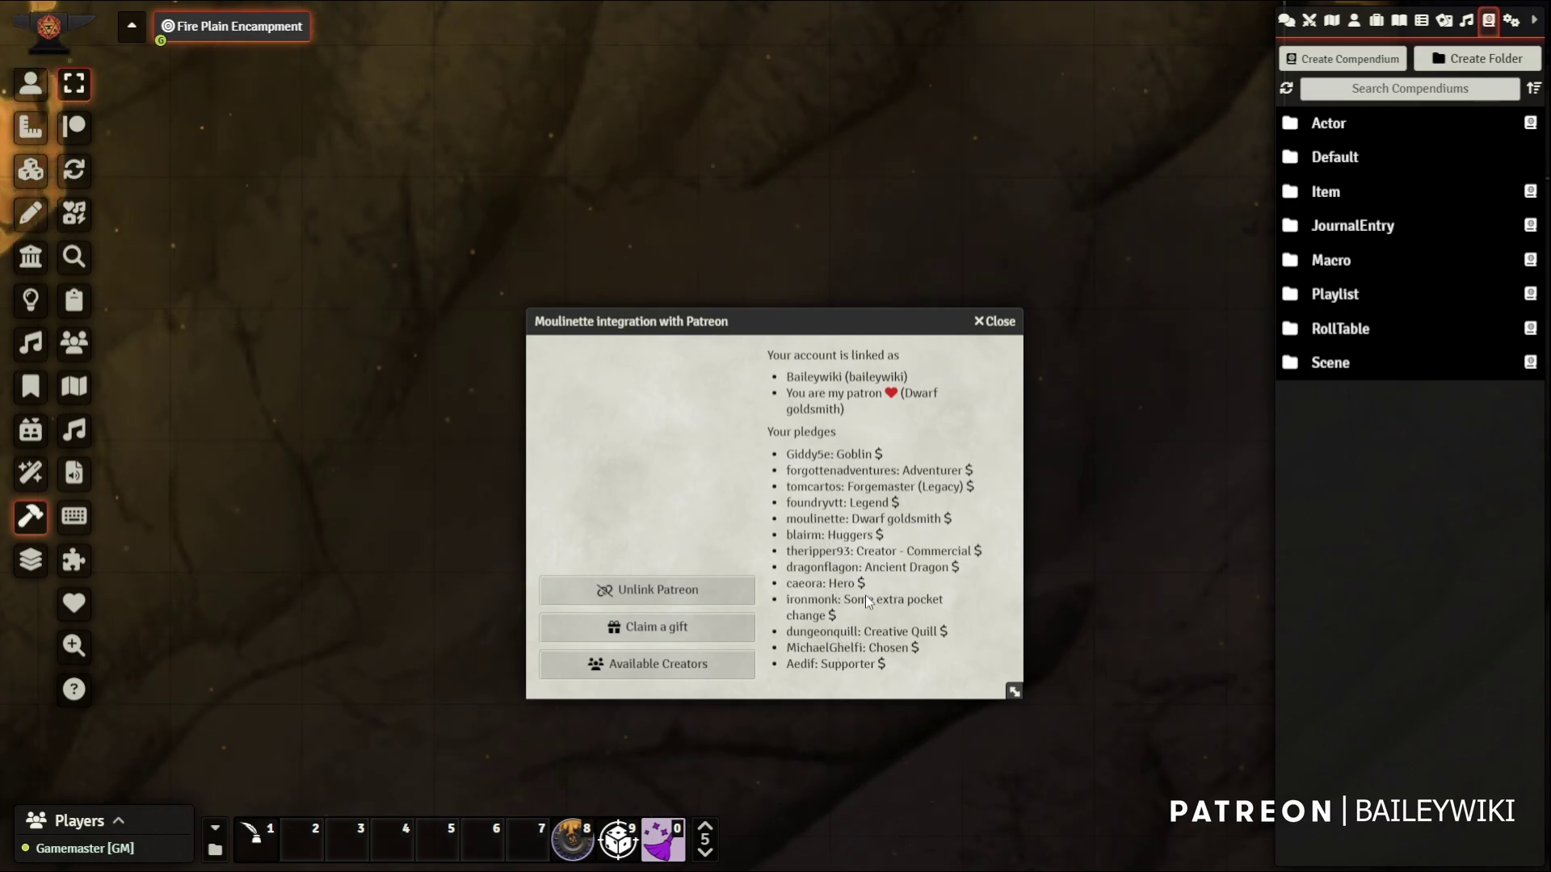
click(994, 320)
Open the Moulinette asset browser on Prefabs and look through the full list of creators offering them
click(74, 388)
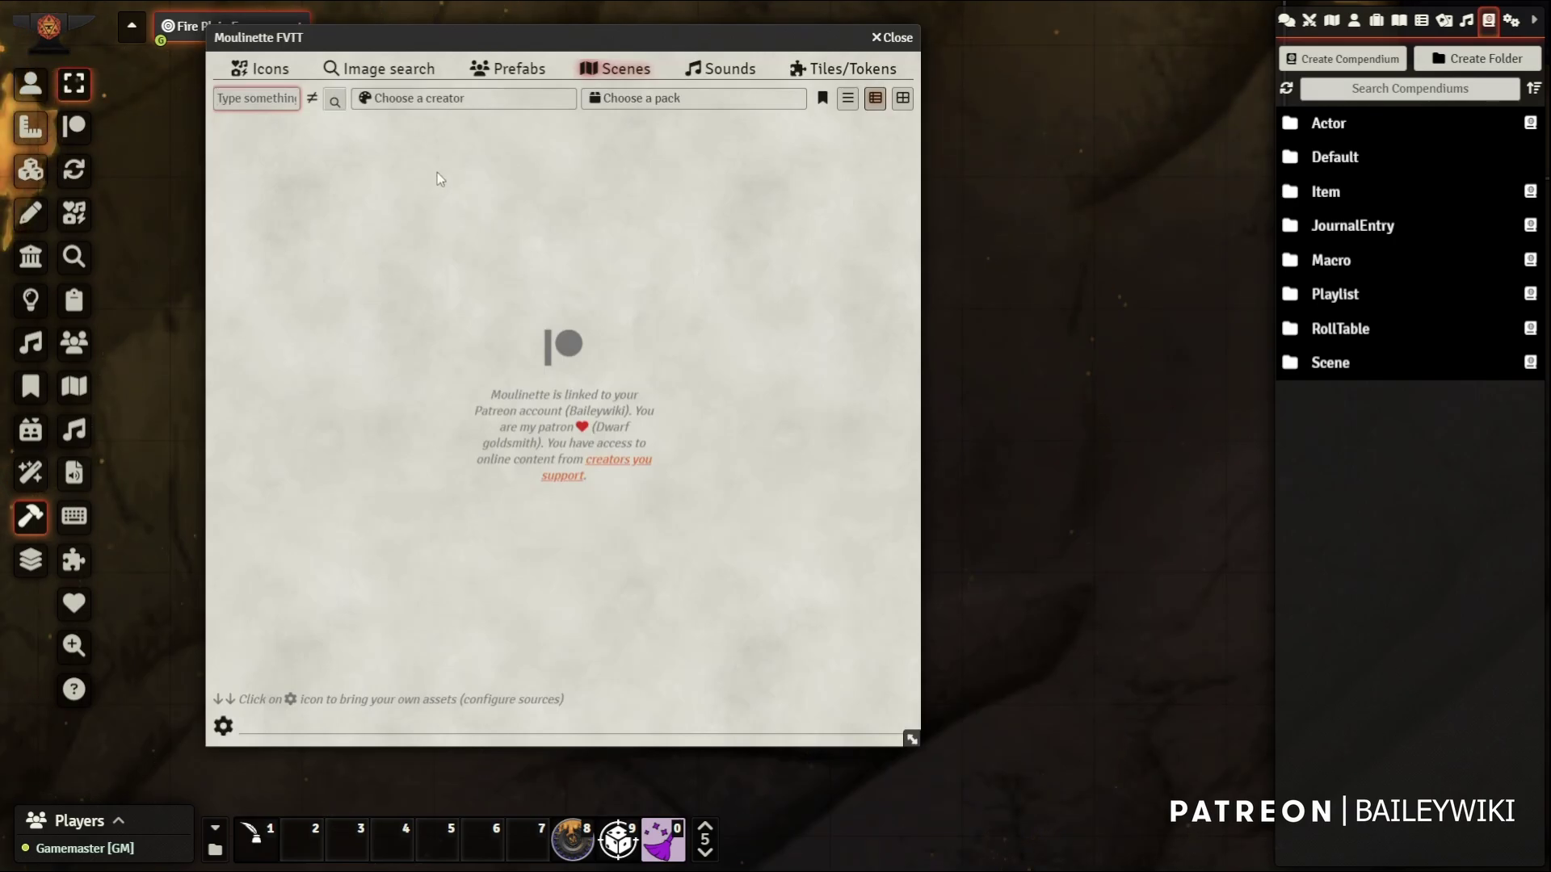
click(514, 68)
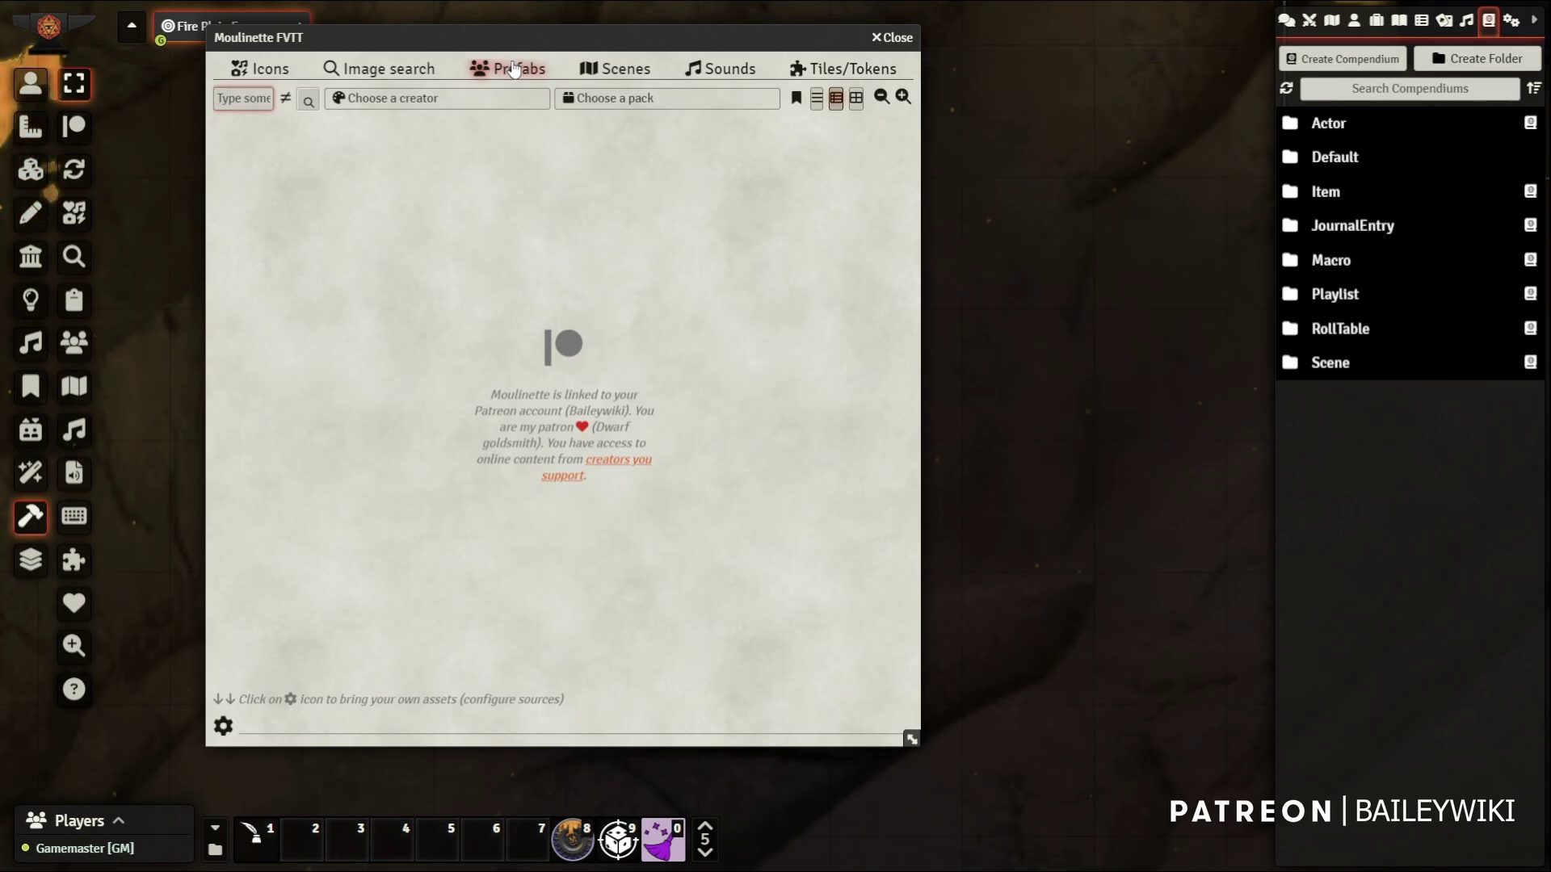
click(420, 98)
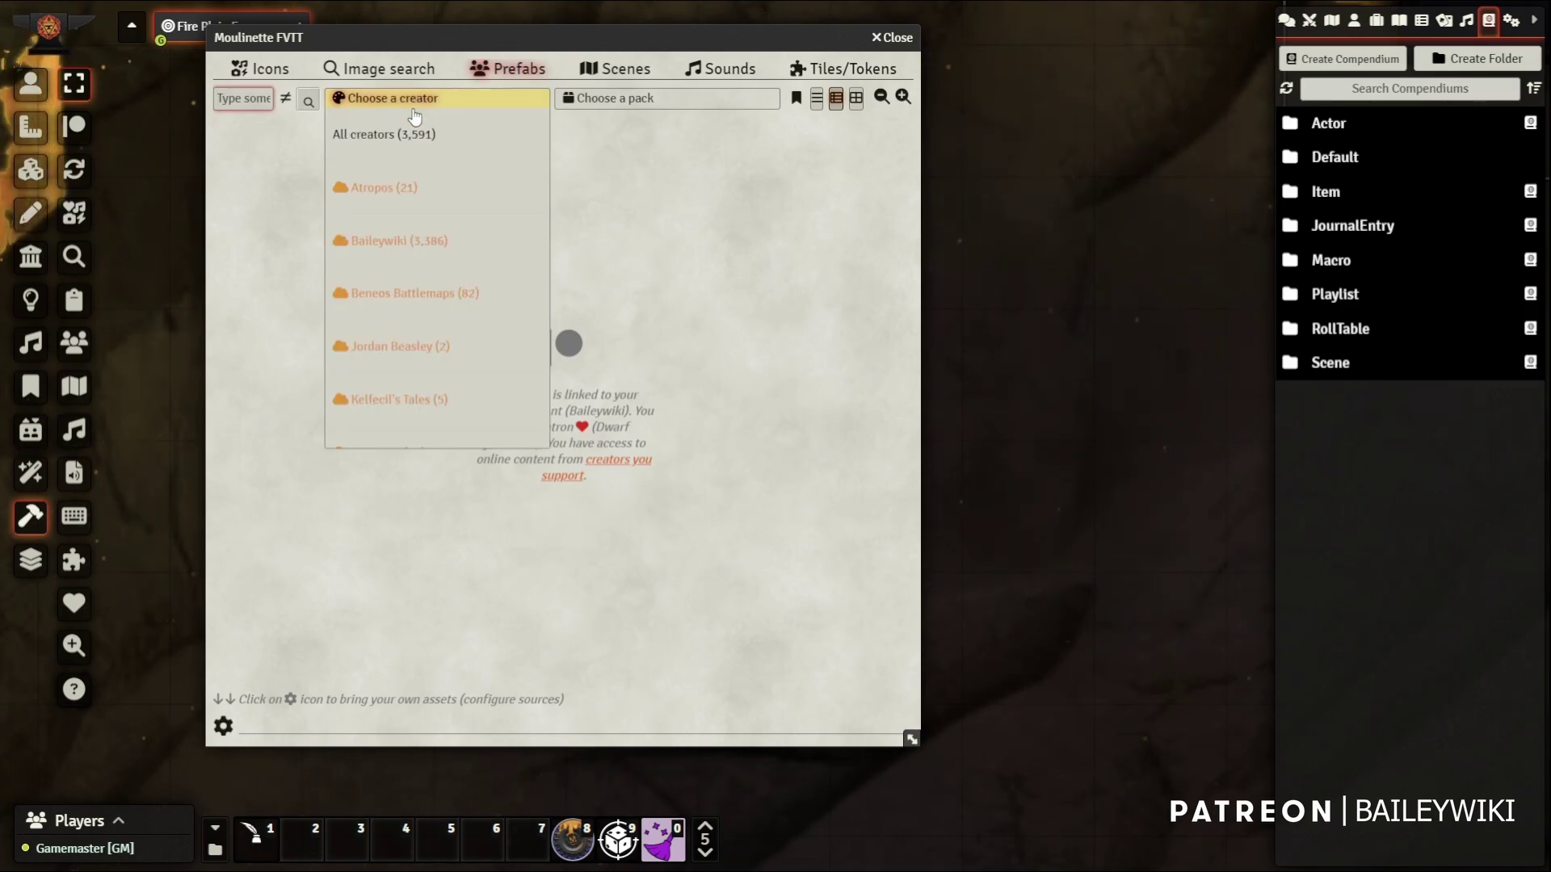
scroll(398, 174, down, 3)
scroll(398, 202, down, 2)
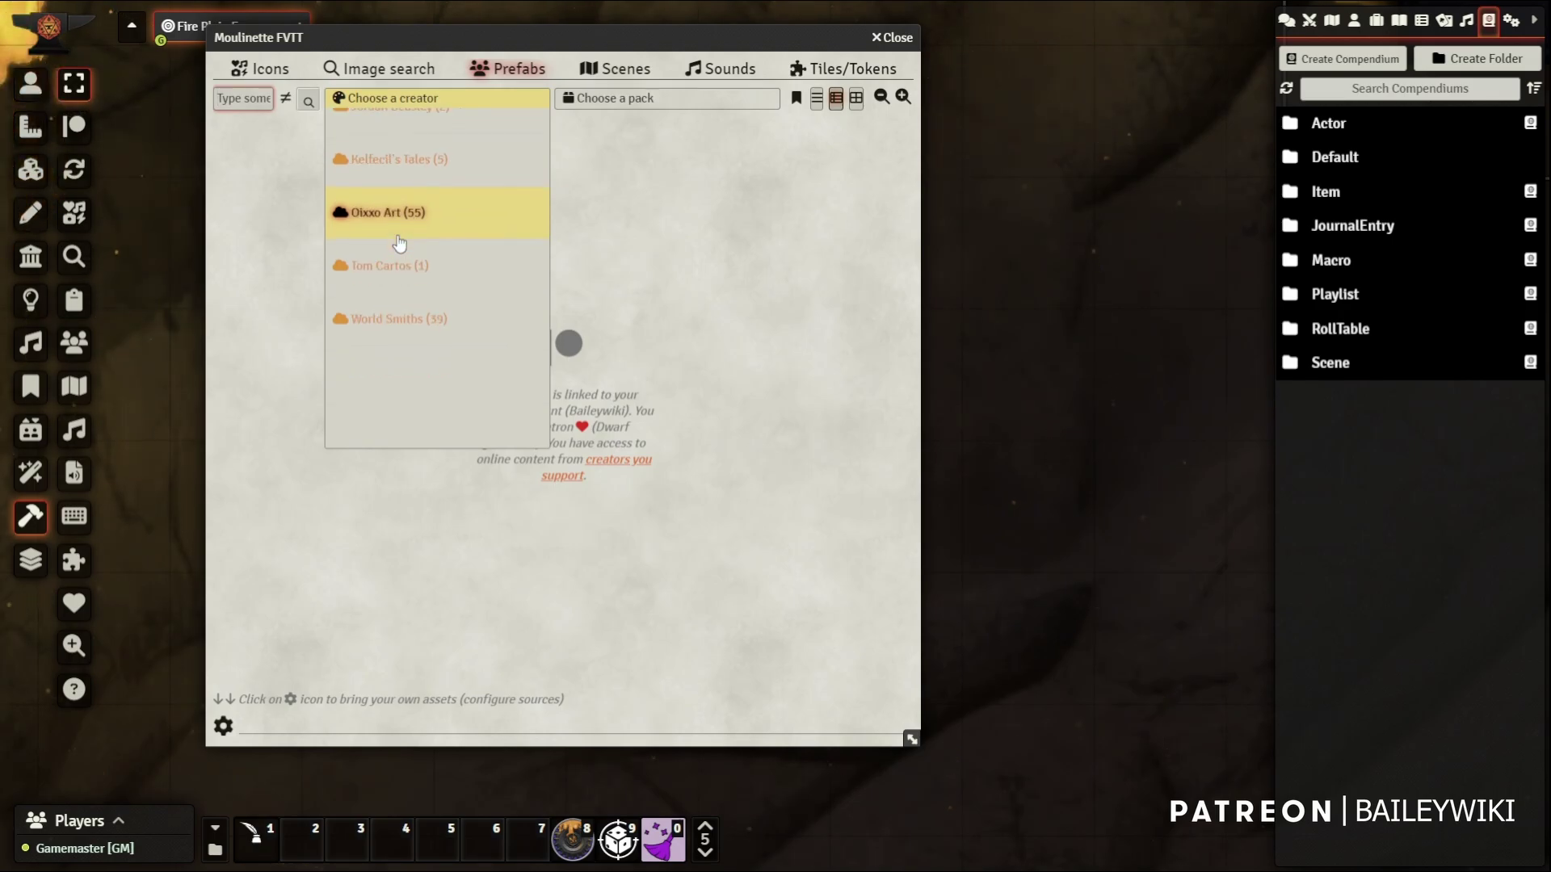
scroll(399, 307, down, 3)
scroll(401, 307, up, 1)
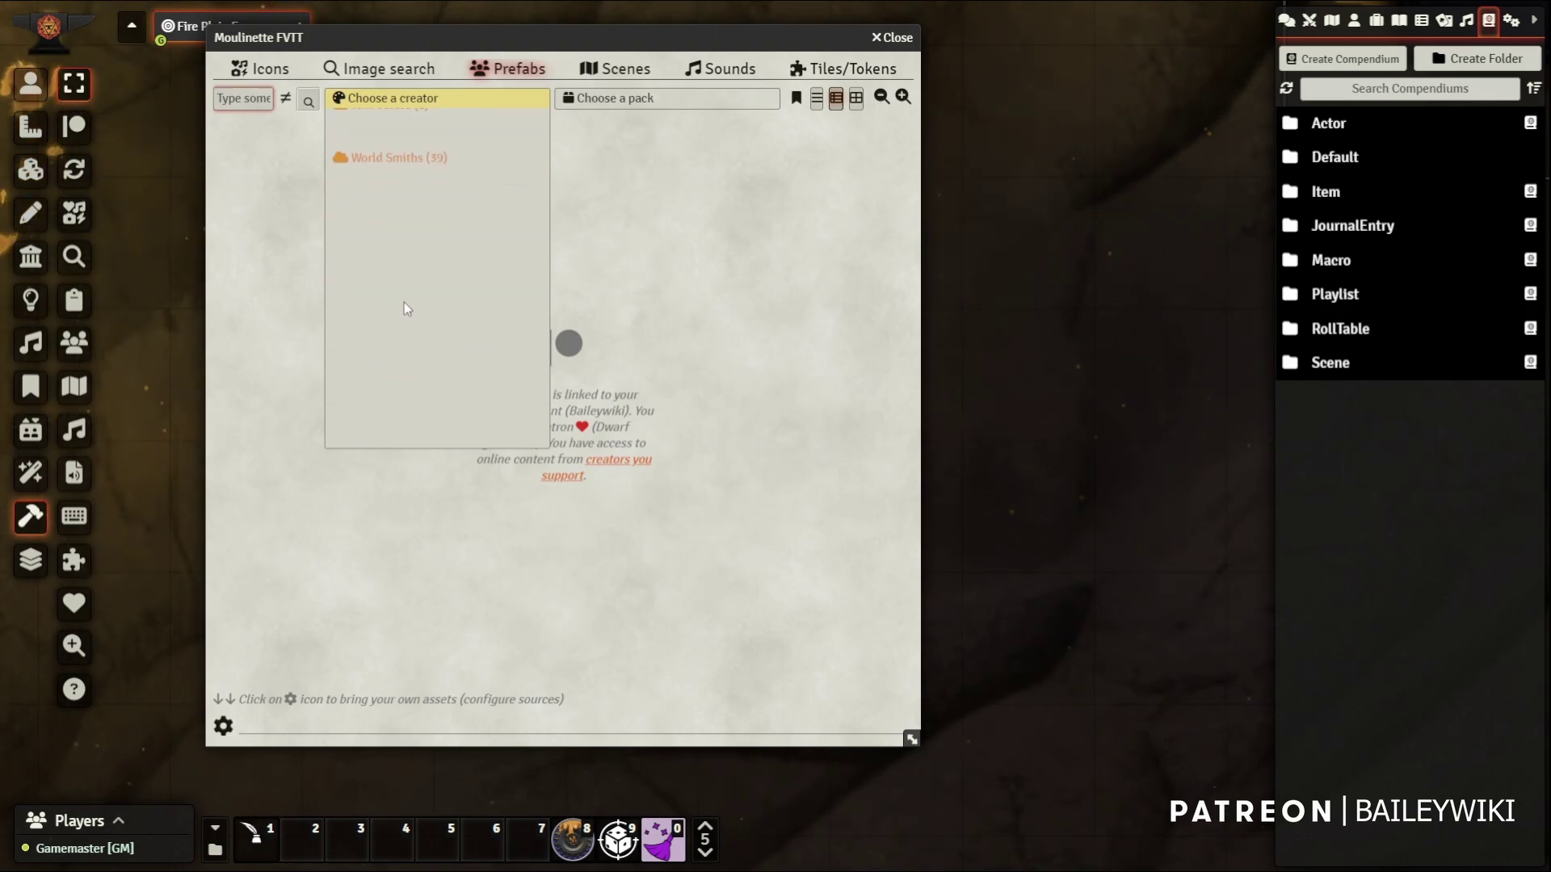
scroll(416, 273, up, 1)
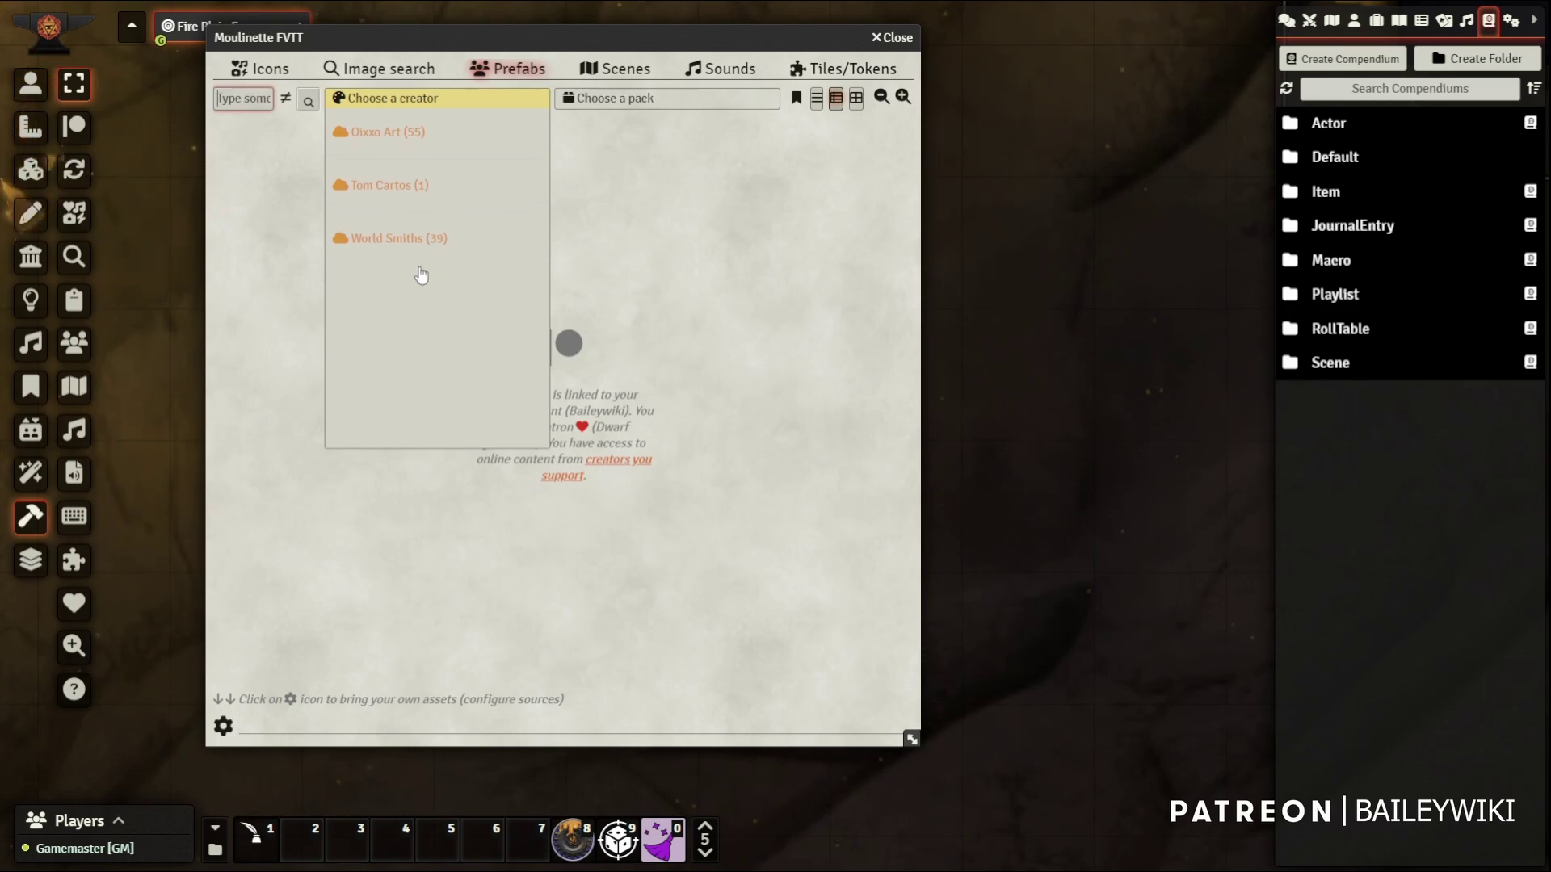
scroll(430, 261, up, 1)
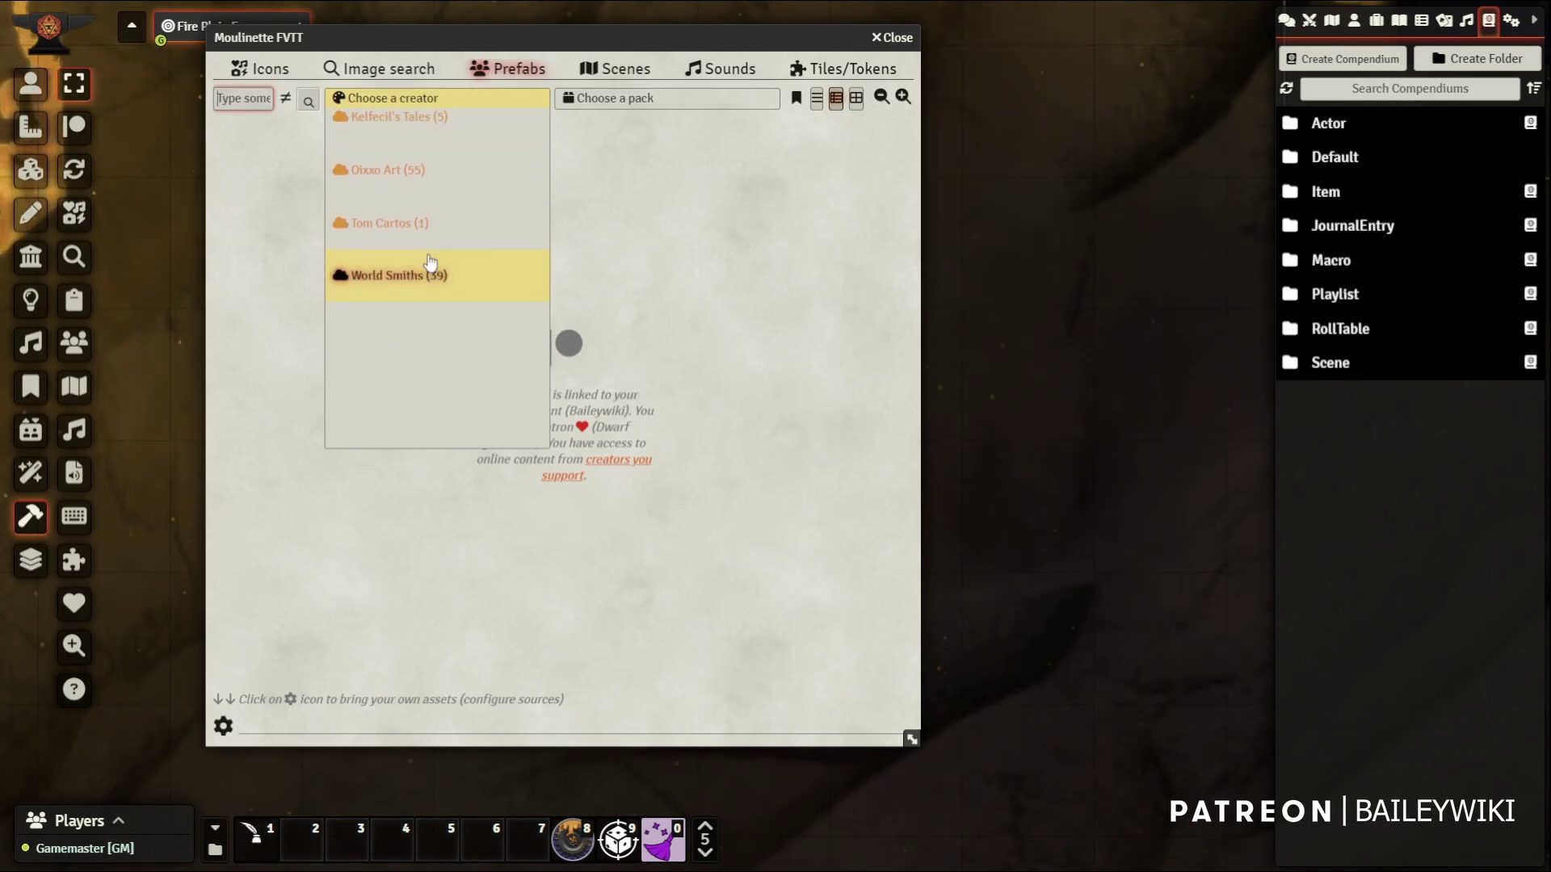
scroll(431, 256, up, 1)
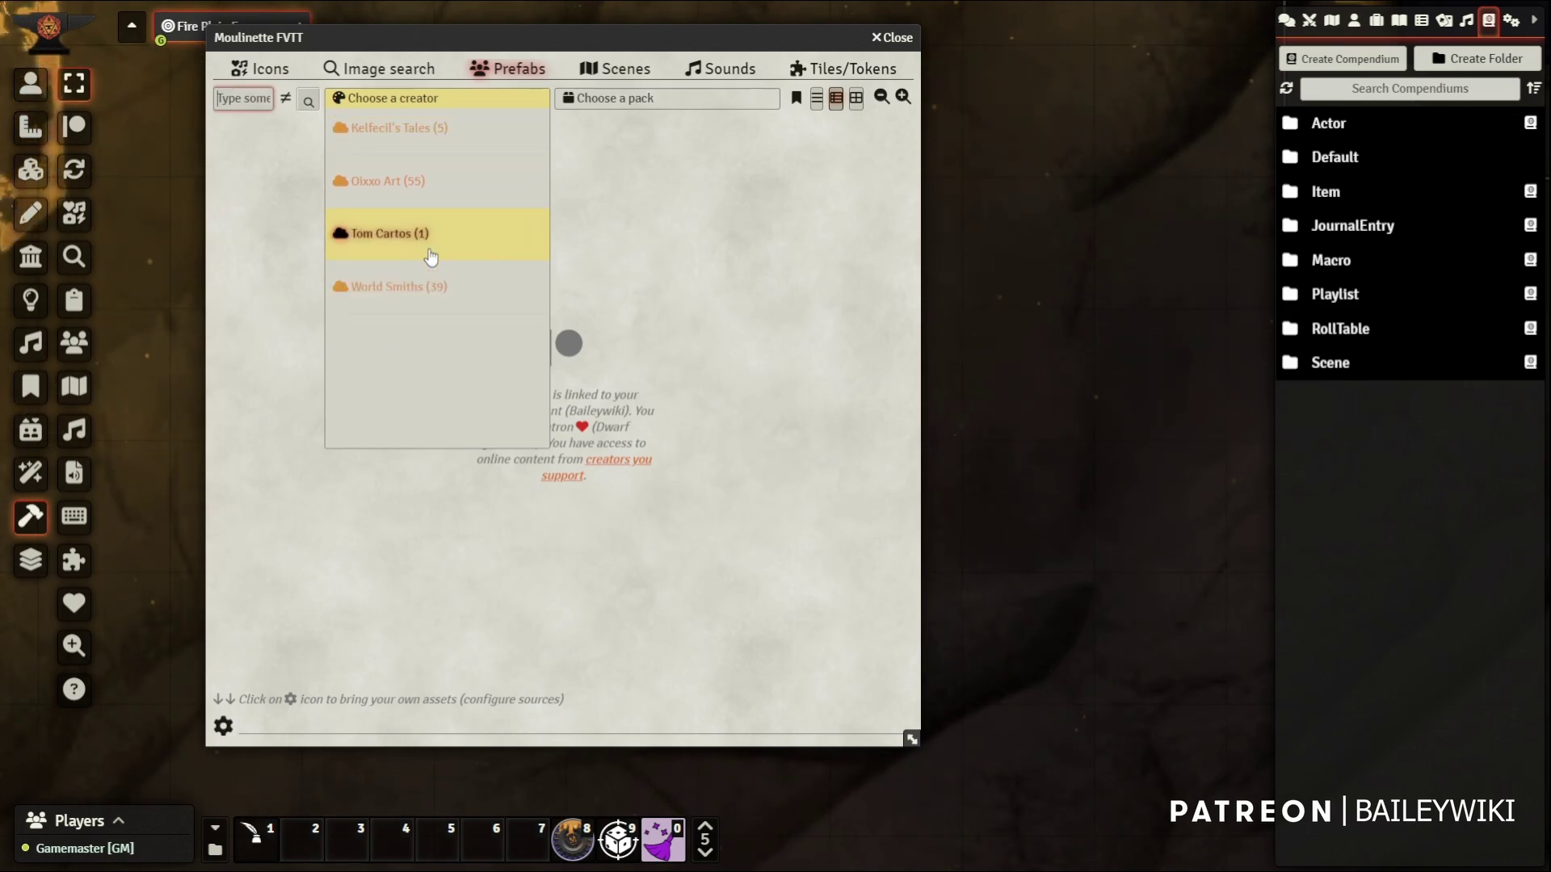
scroll(433, 245, up, 5)
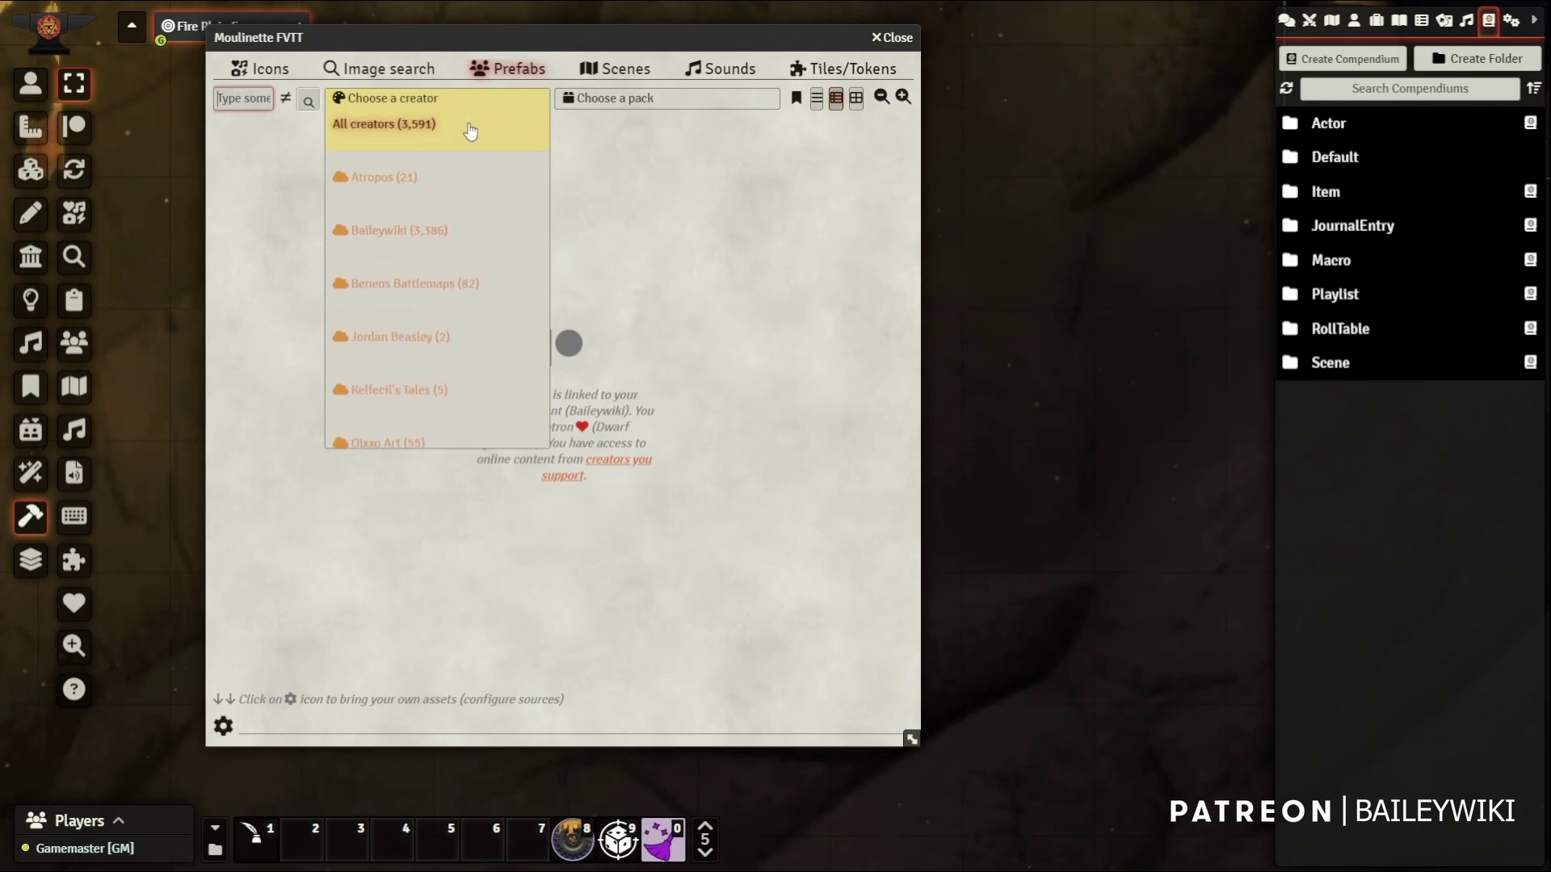
Try to list the prefabs of all creators, rechecking the available creators between attempts
click(466, 131)
click(466, 99)
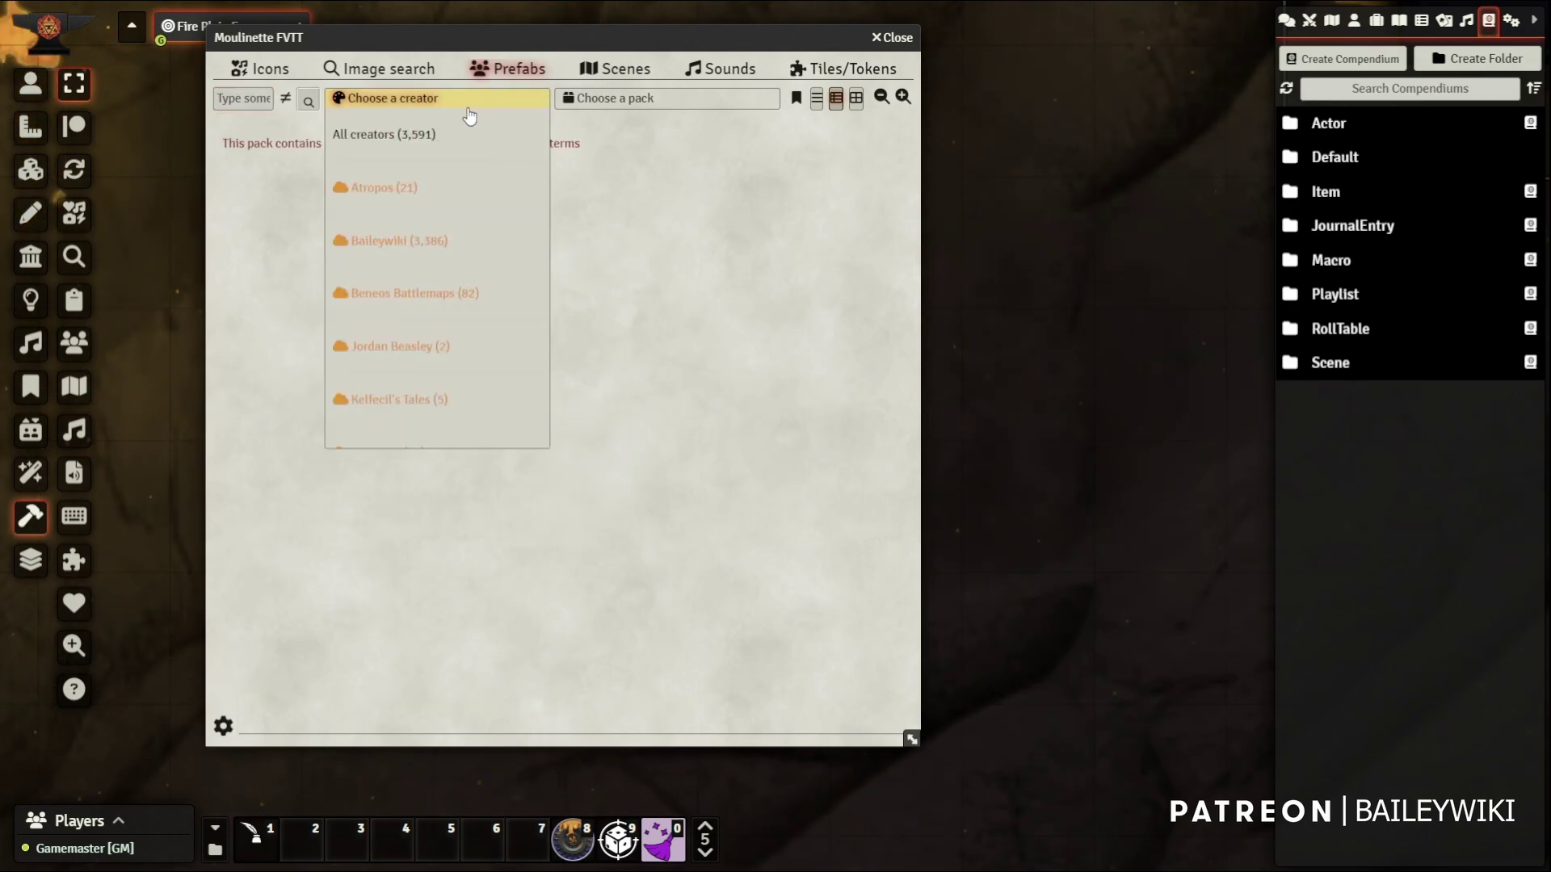
scroll(458, 211, down, 1)
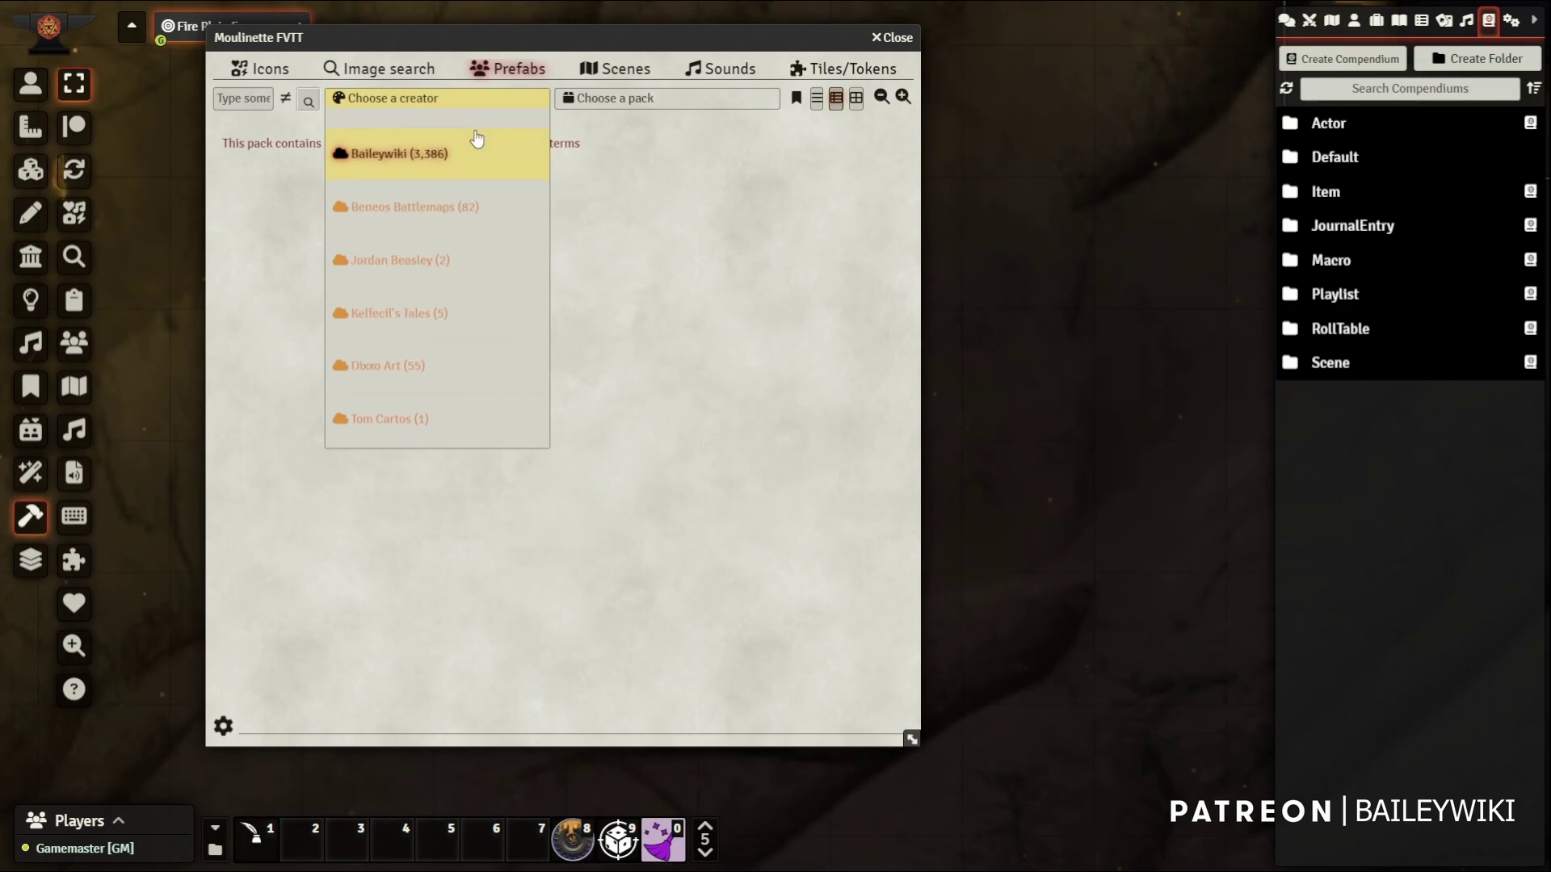
scroll(473, 151, down, 1)
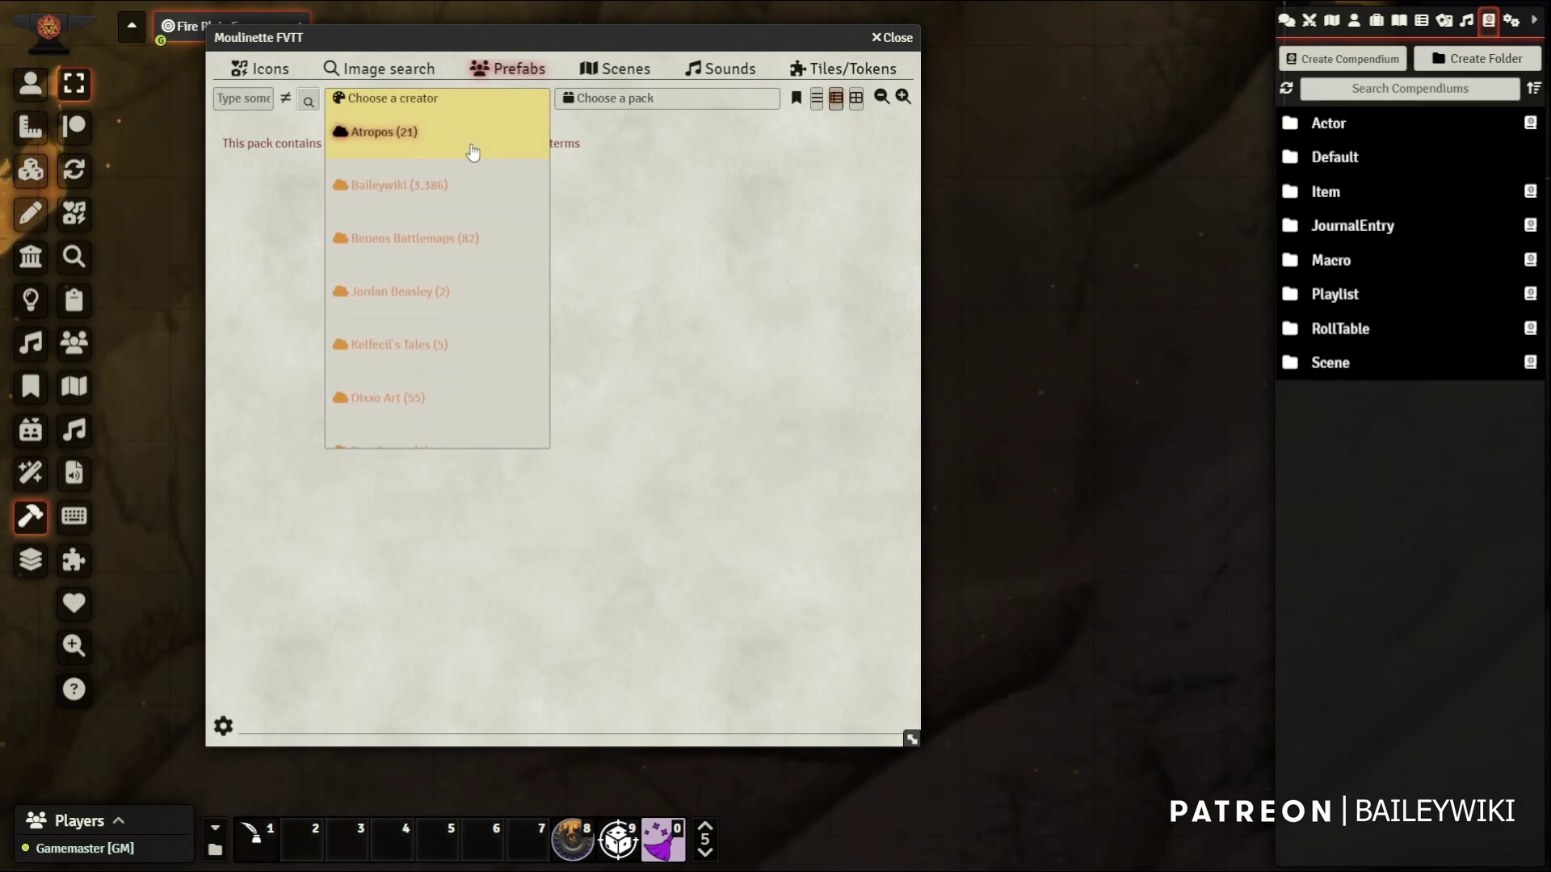
scroll(453, 226, down, 5)
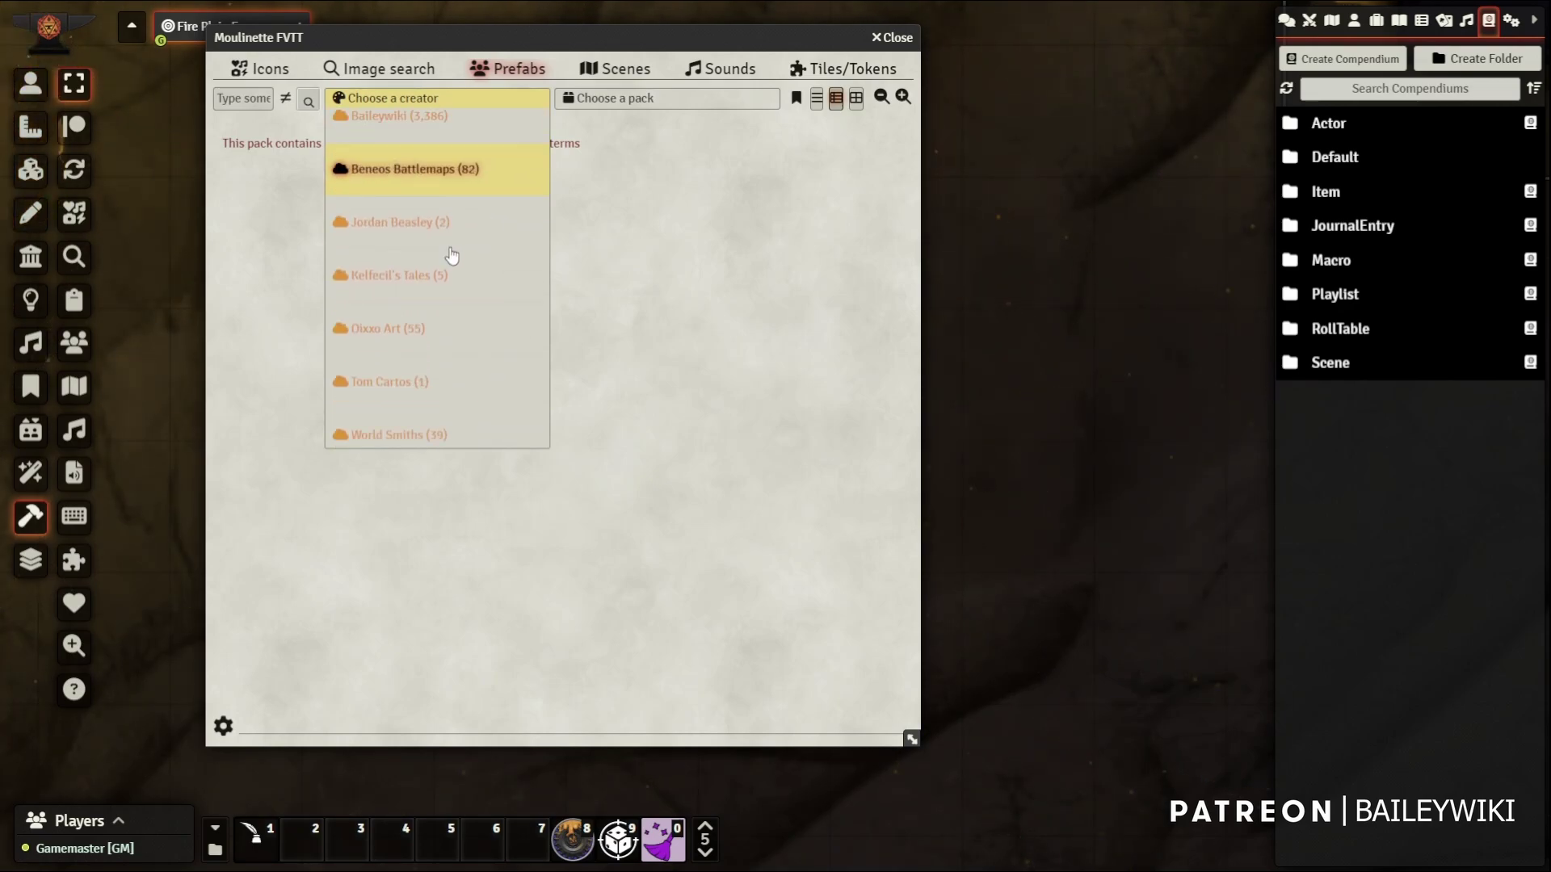
click(599, 166)
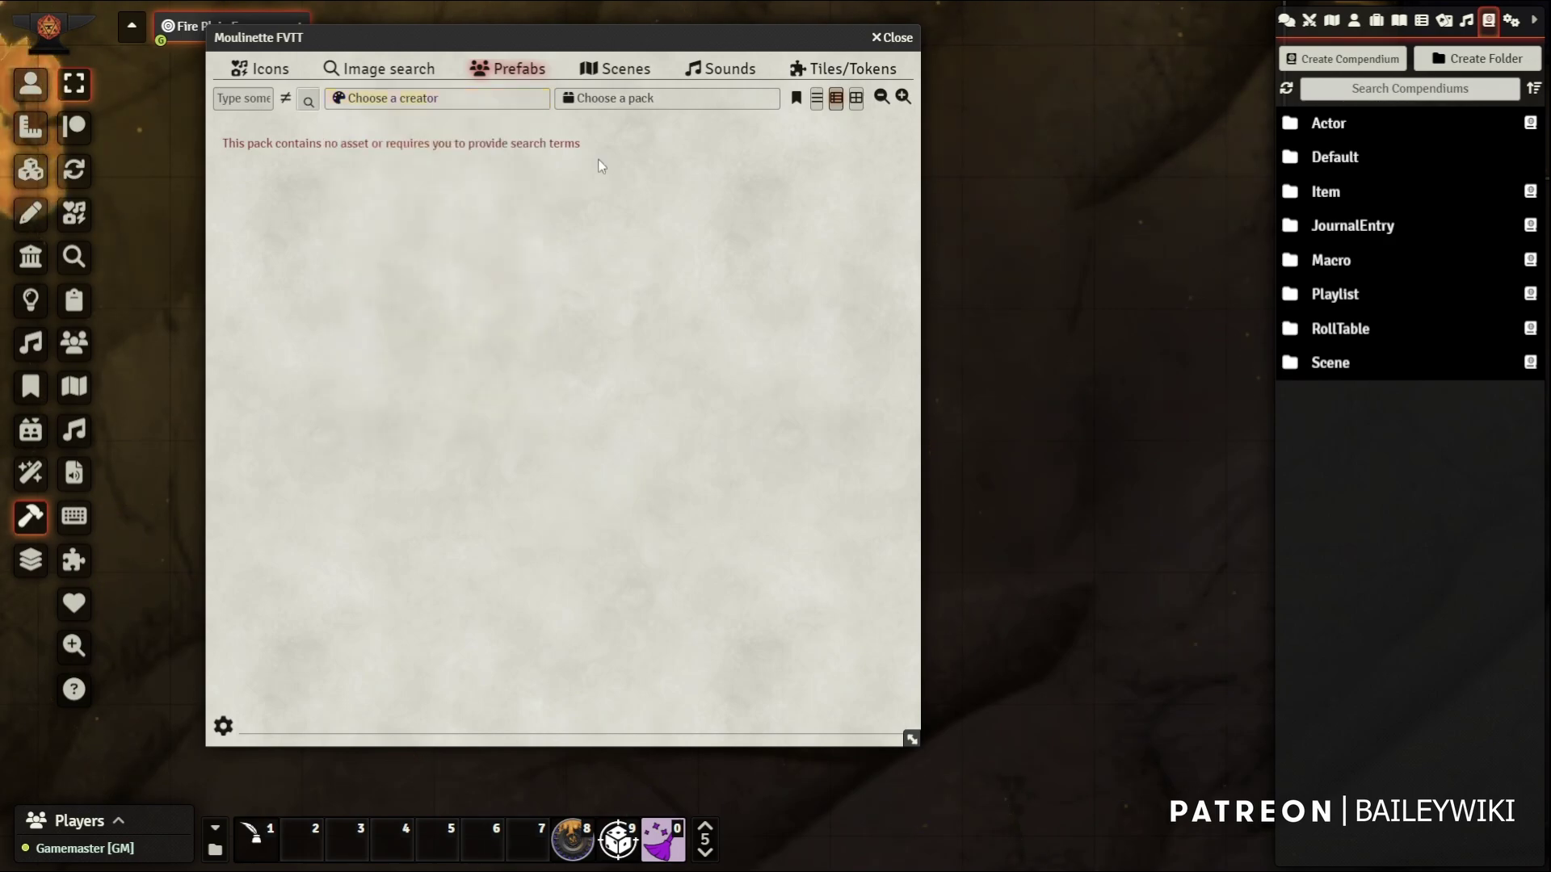
click(500, 107)
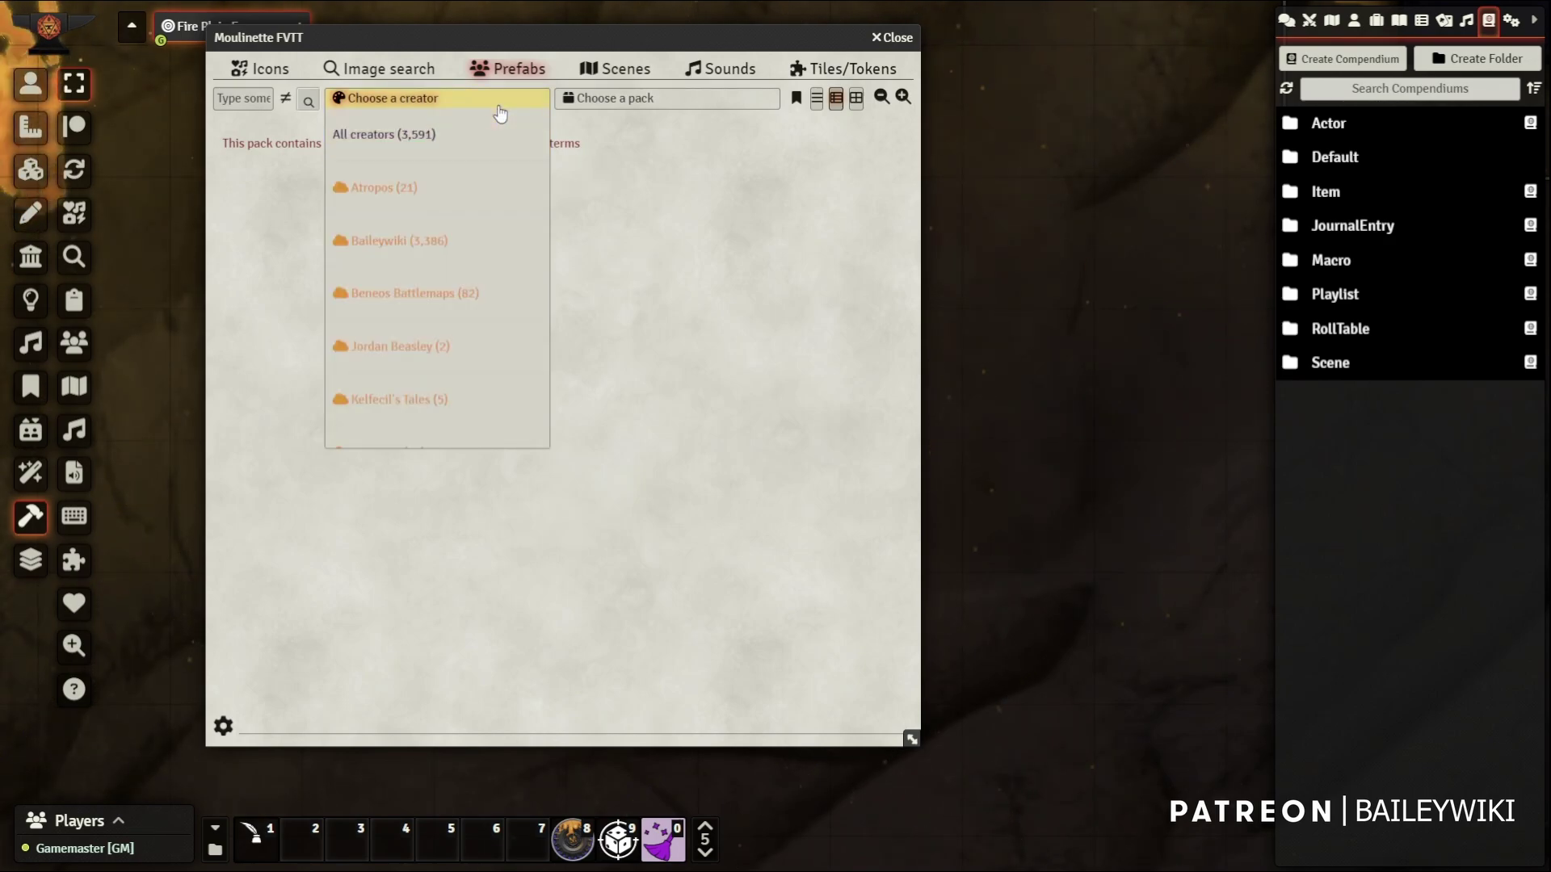
scroll(416, 139, down, 1)
scroll(418, 129, up, 1)
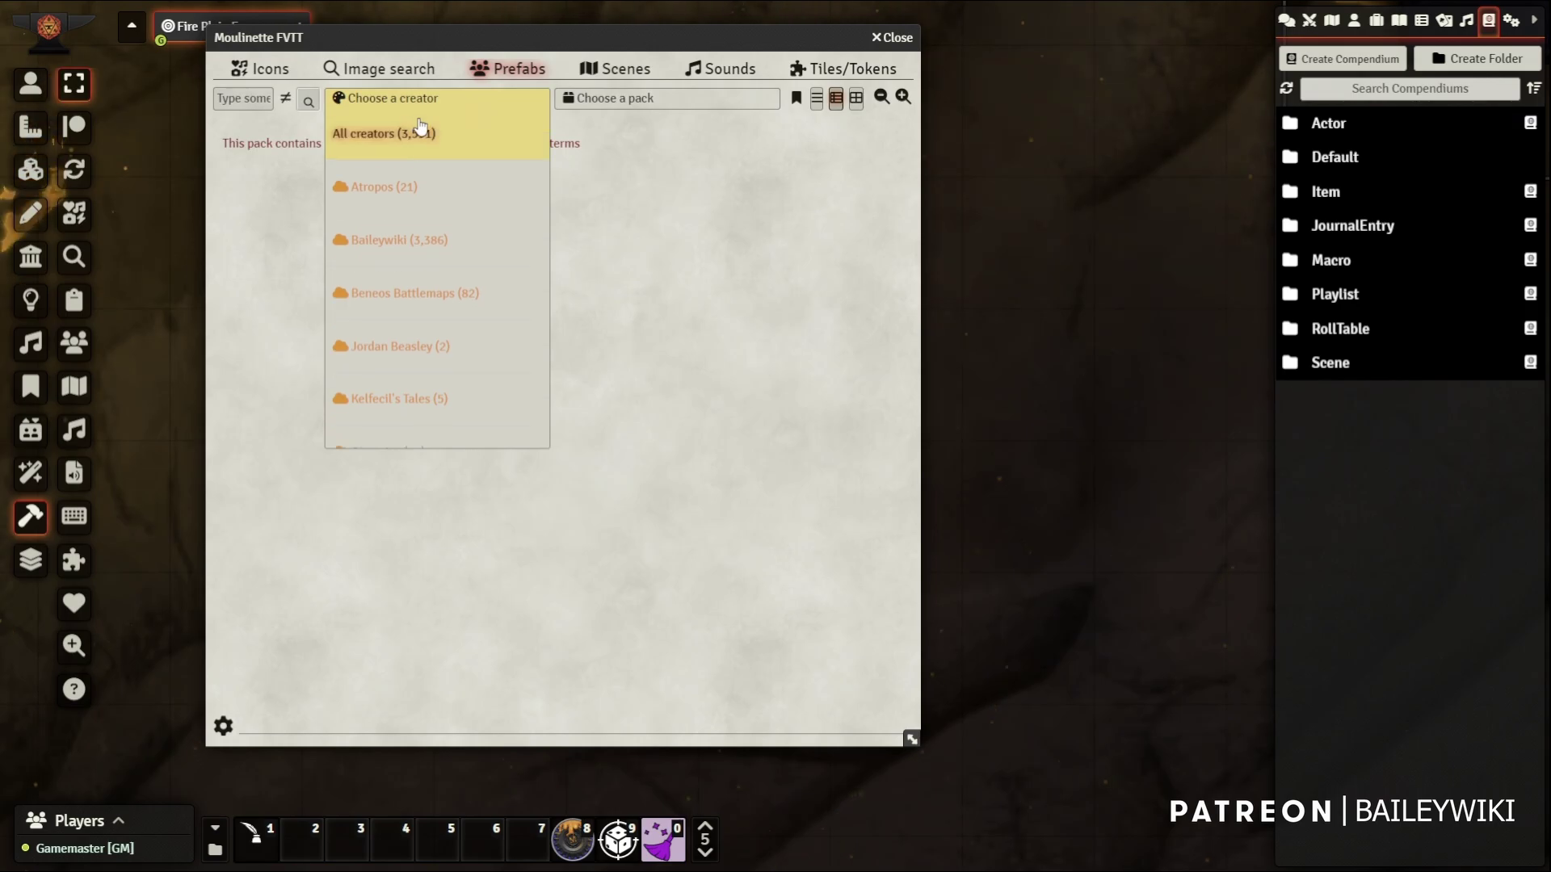
click(424, 131)
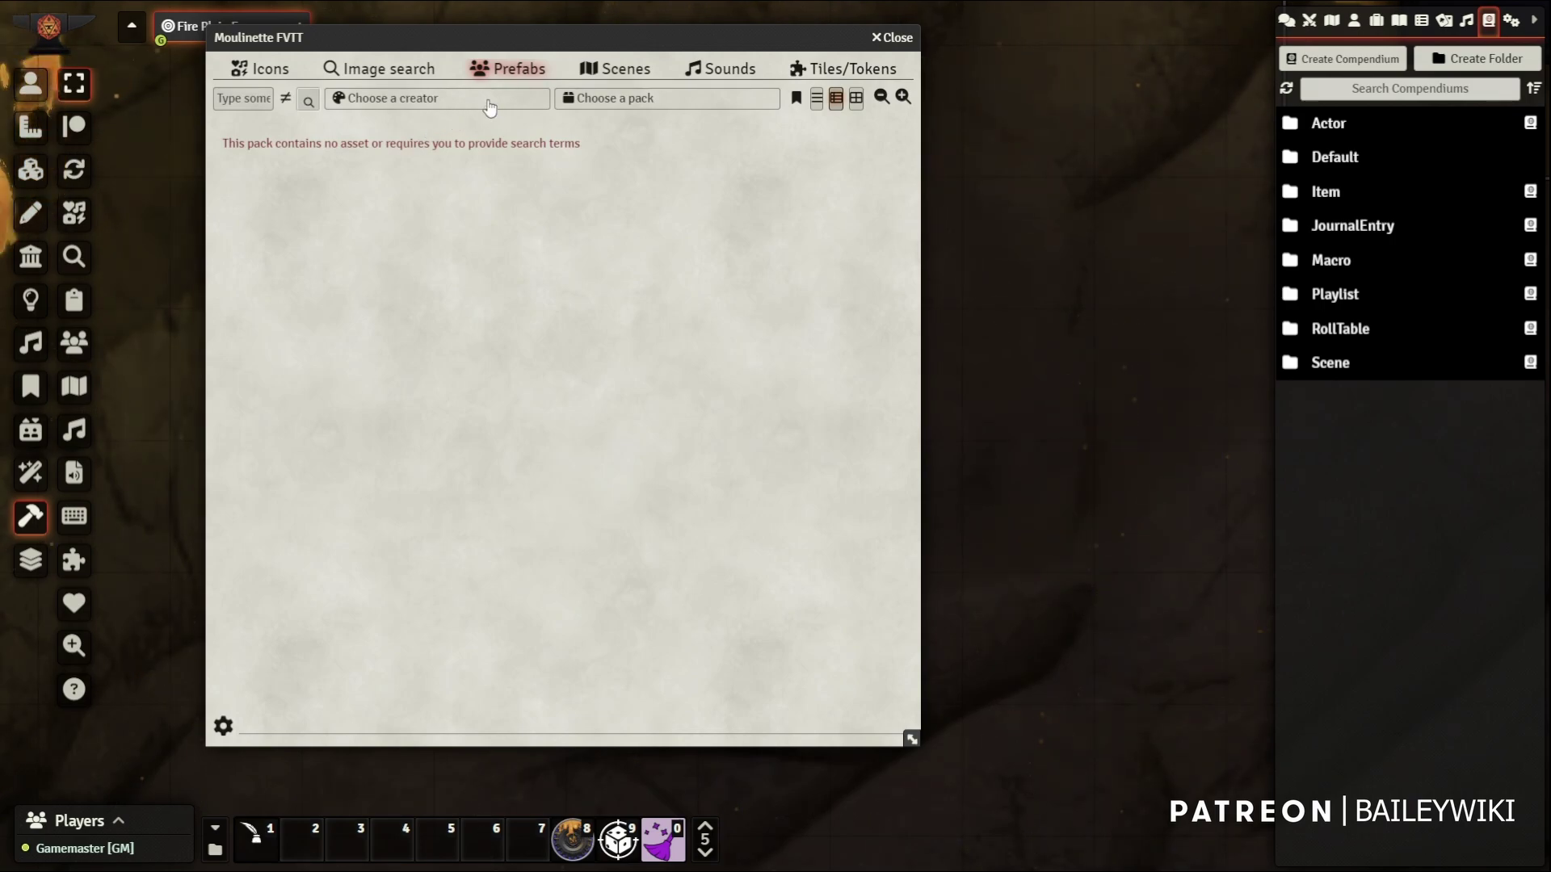
click(486, 106)
click(438, 129)
Filter the prefabs to Baileywiki assets matching "camp", place the three-tent campsite from the Campsites folder on the scene, and minimize the browser
click(413, 102)
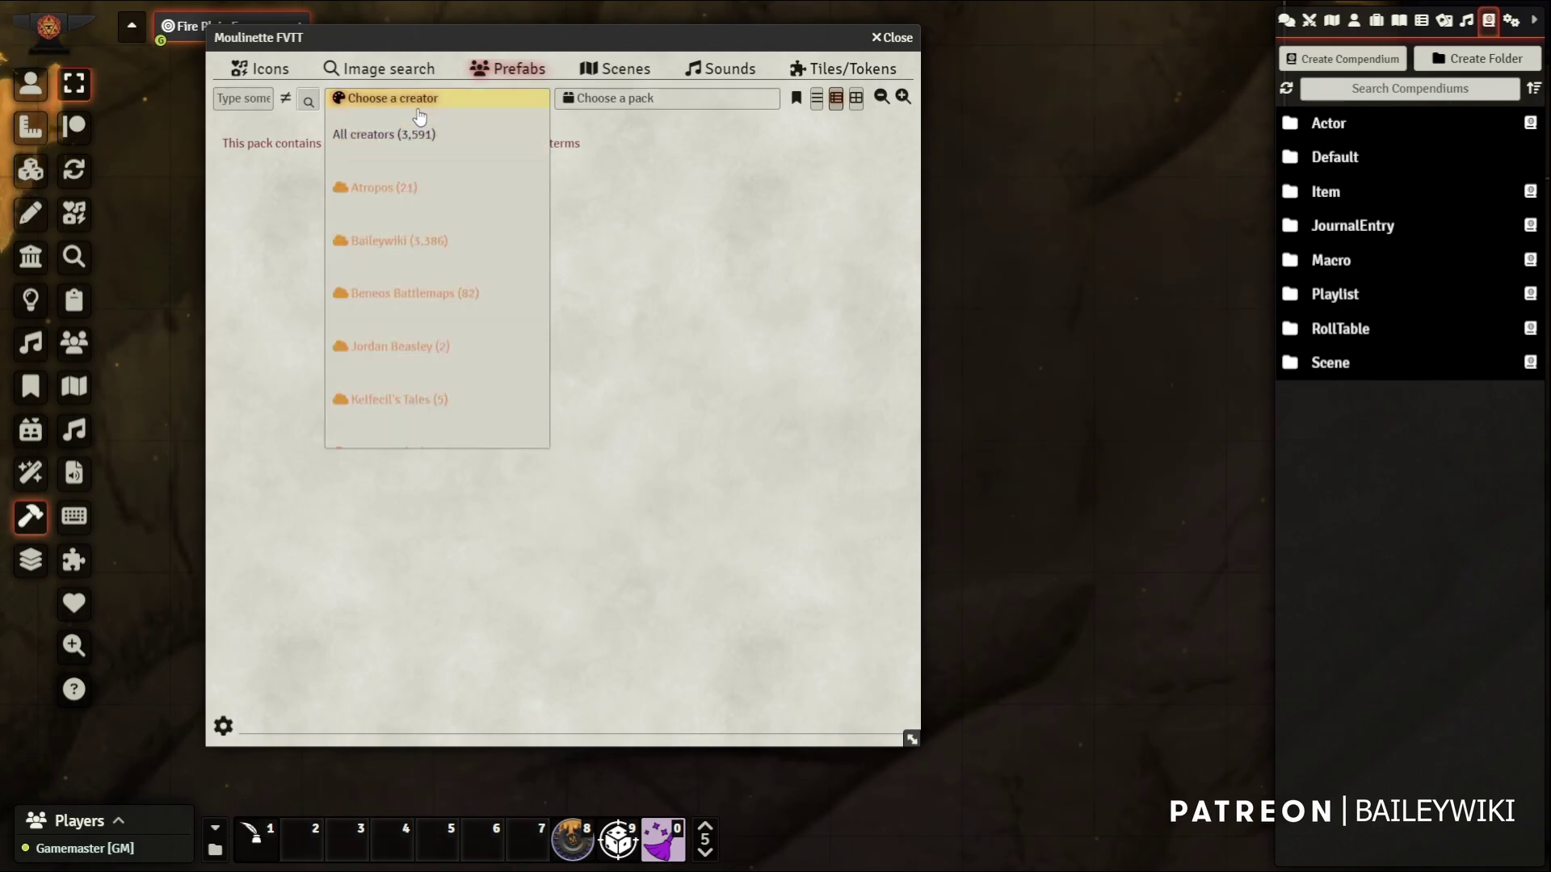
click(399, 240)
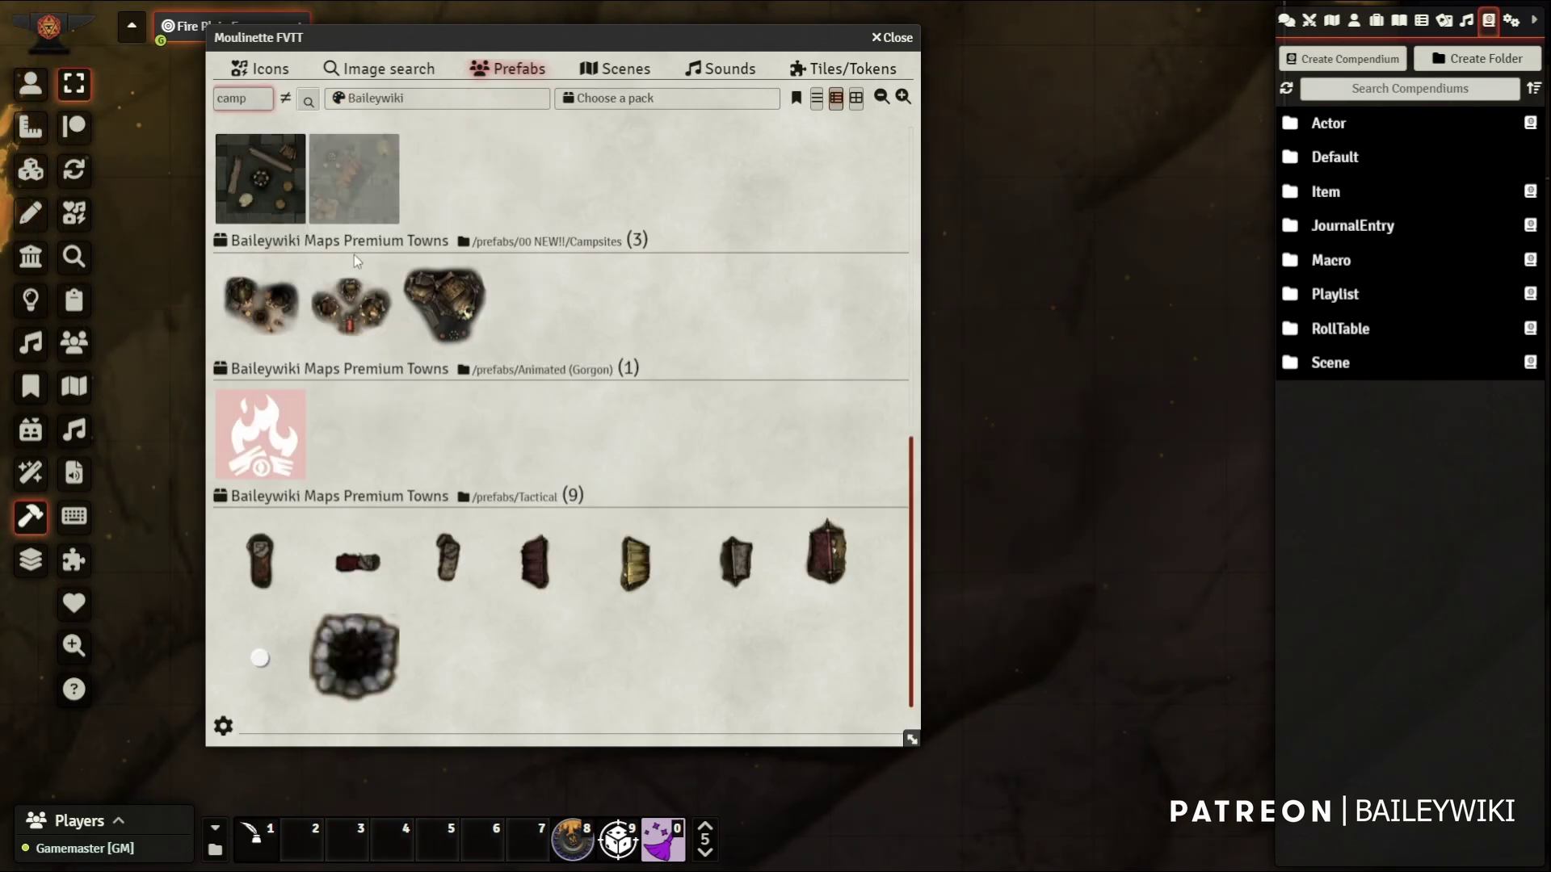
drag(349, 301, 1097, 213)
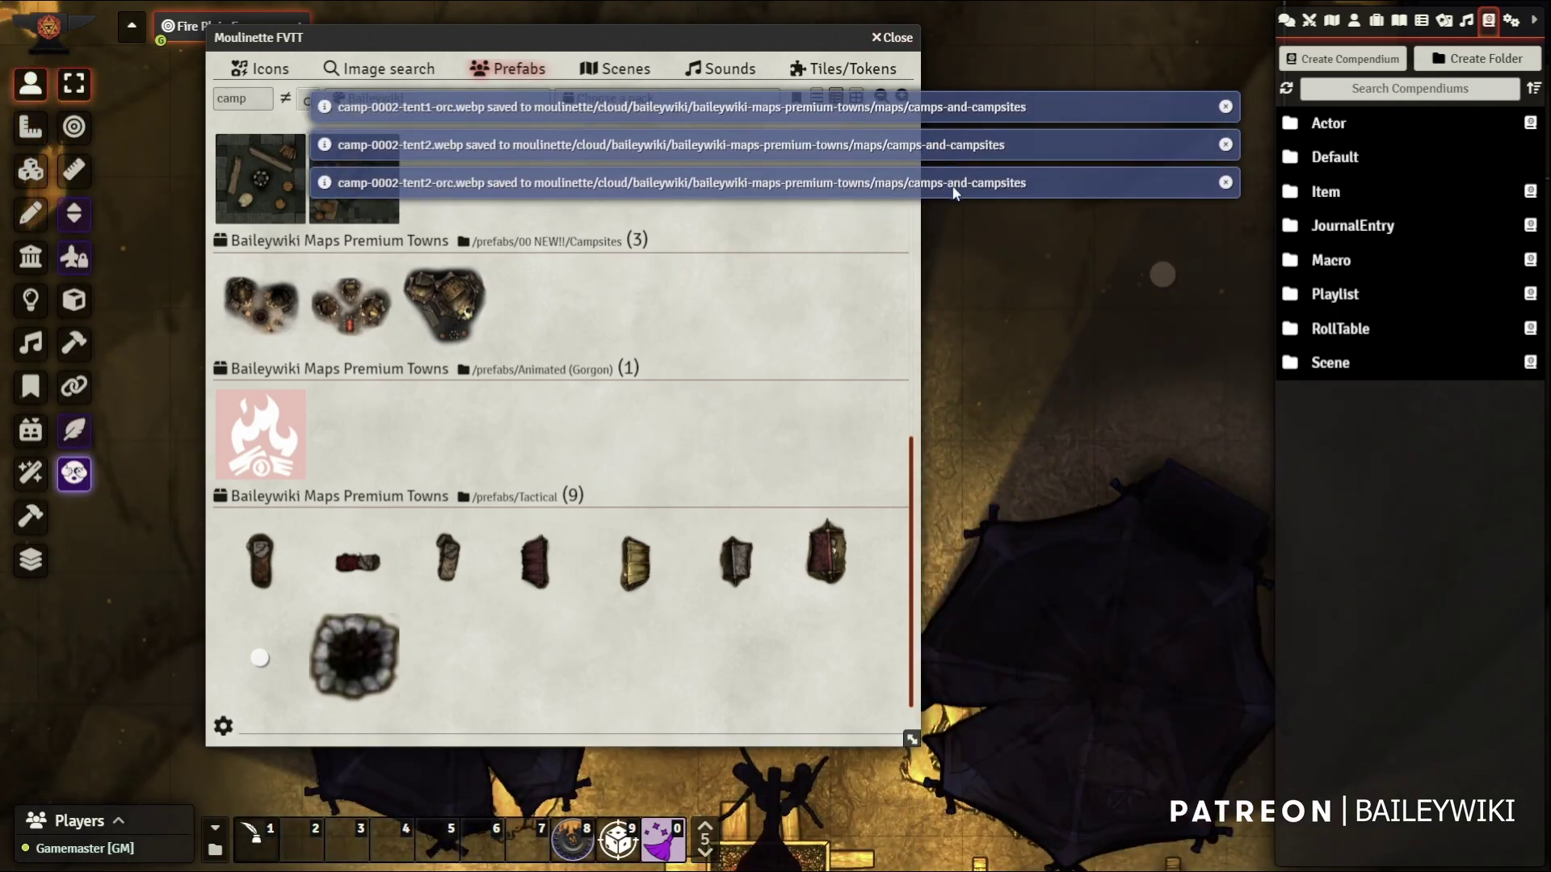
double_click(715, 39)
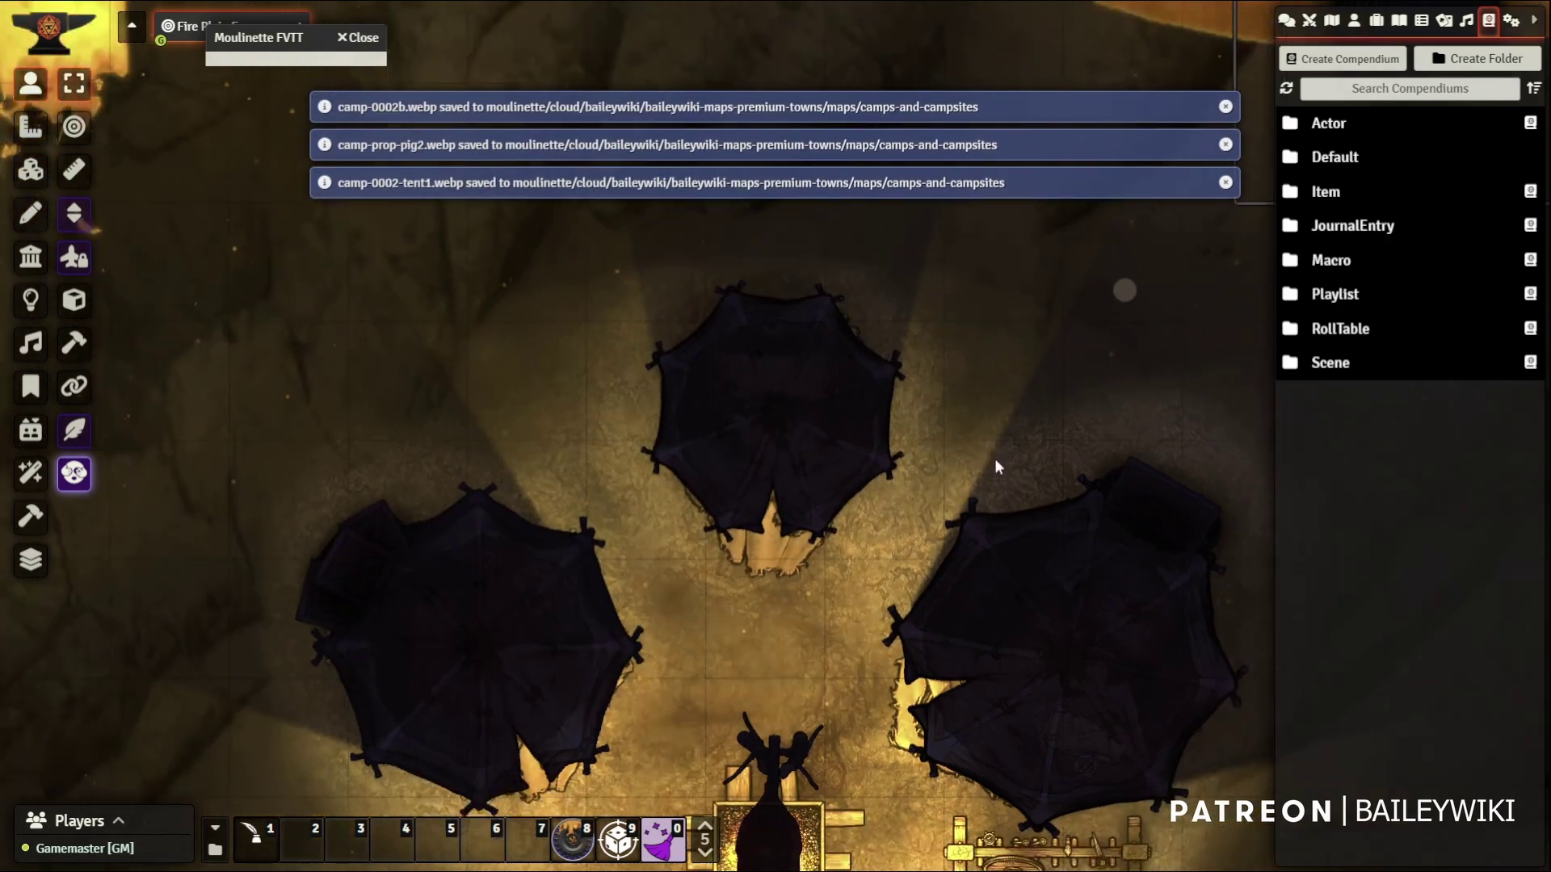
Test the campsite's tent roofs by moving the hooded token into the northern tent
scroll(948, 318, down, 10)
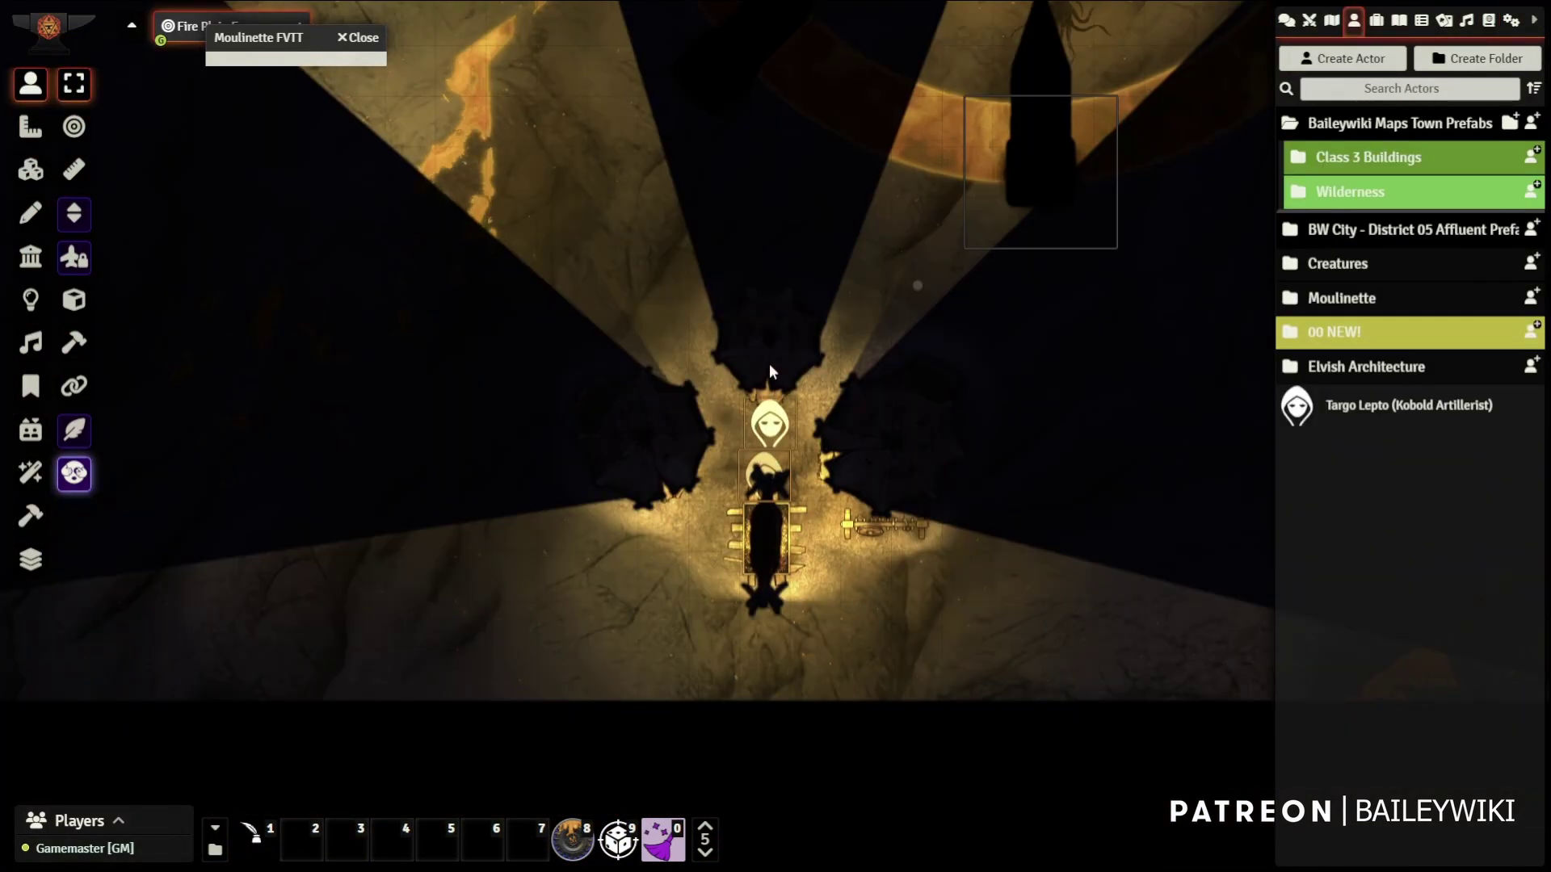
drag(771, 421, 766, 367)
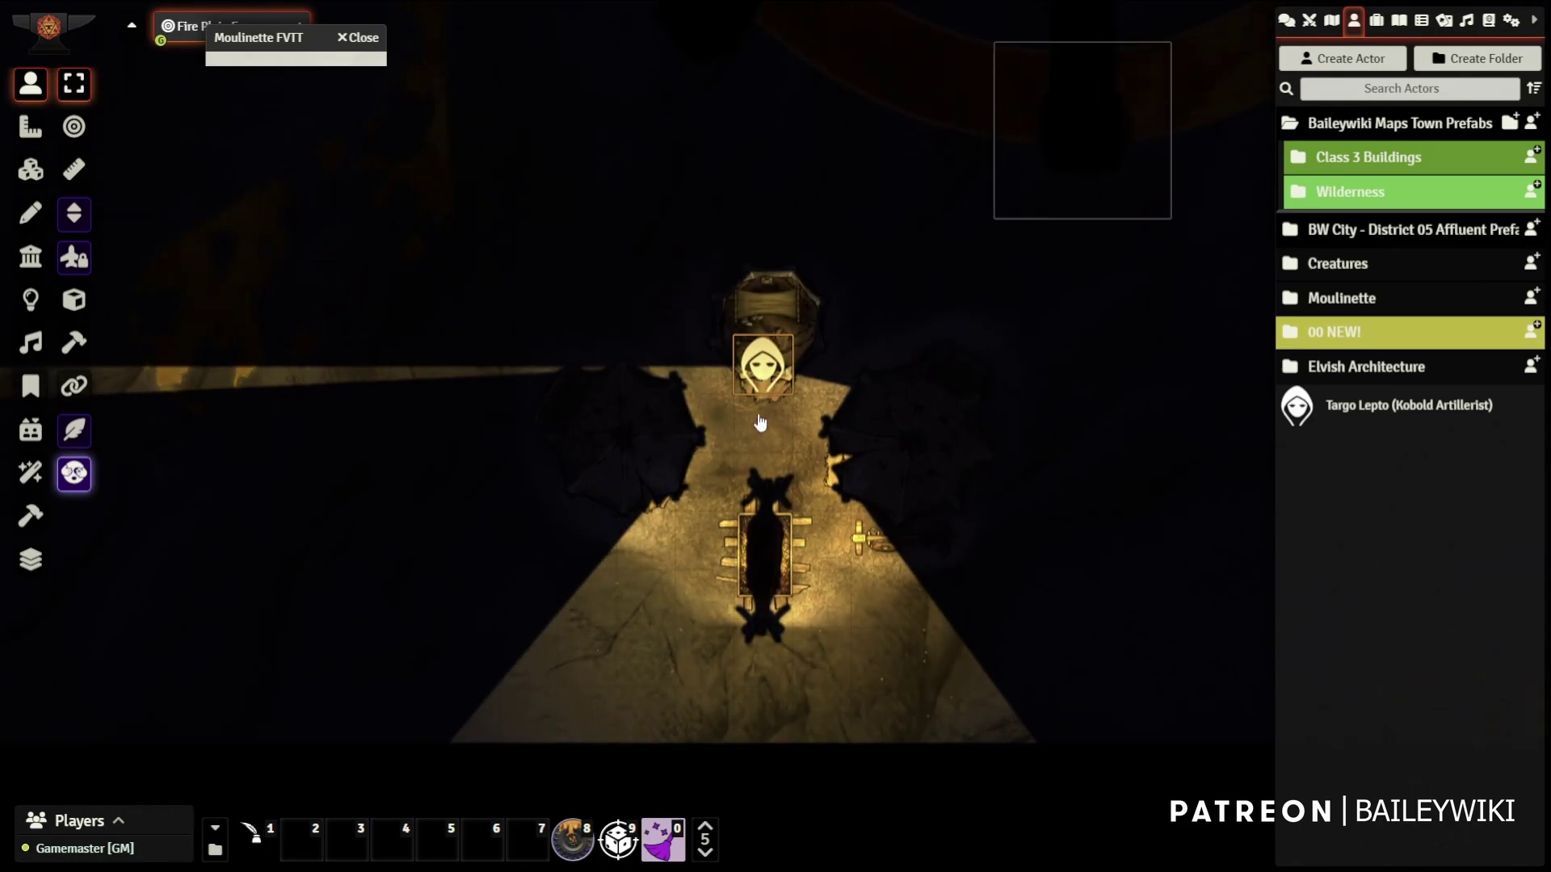
drag(752, 436, 752, 436)
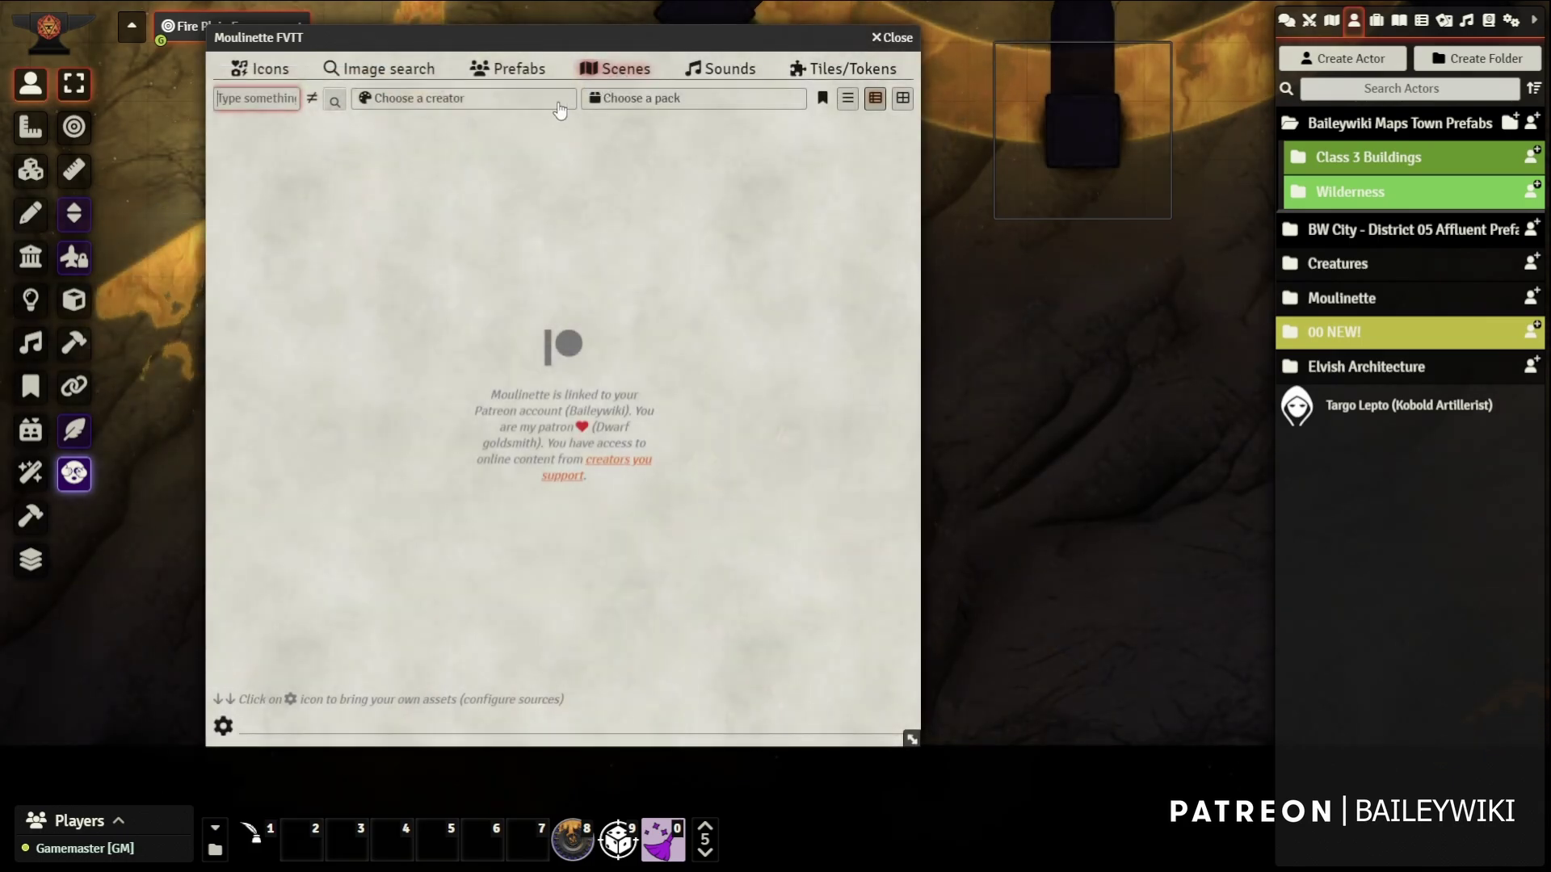
Filter the scenes to the creator Baileywiki
click(388, 101)
scroll(387, 123, up, 1)
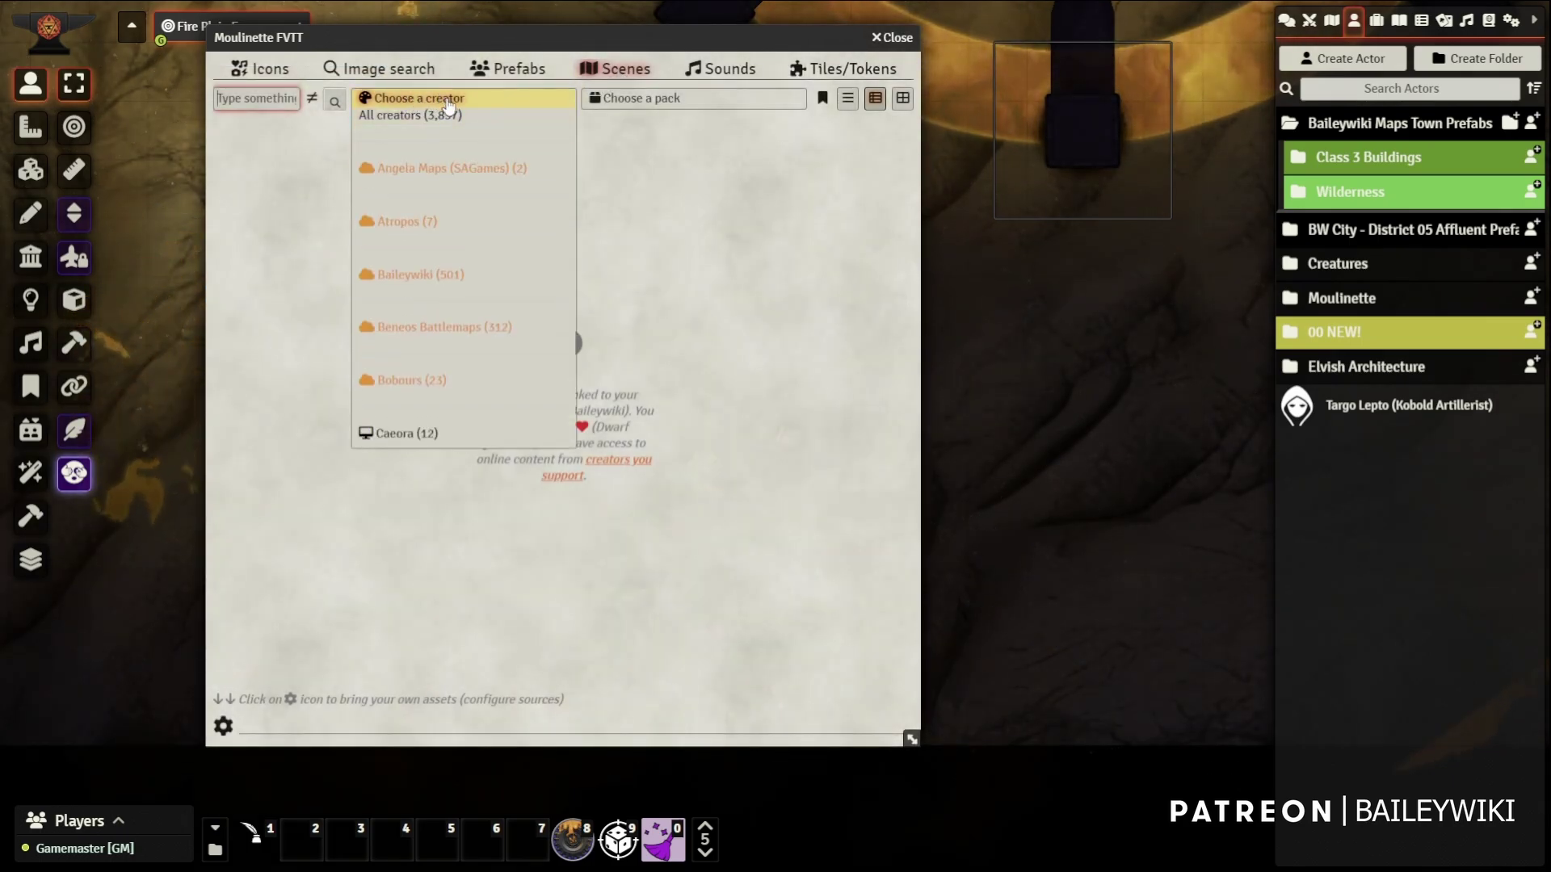
scroll(456, 119, down, 2)
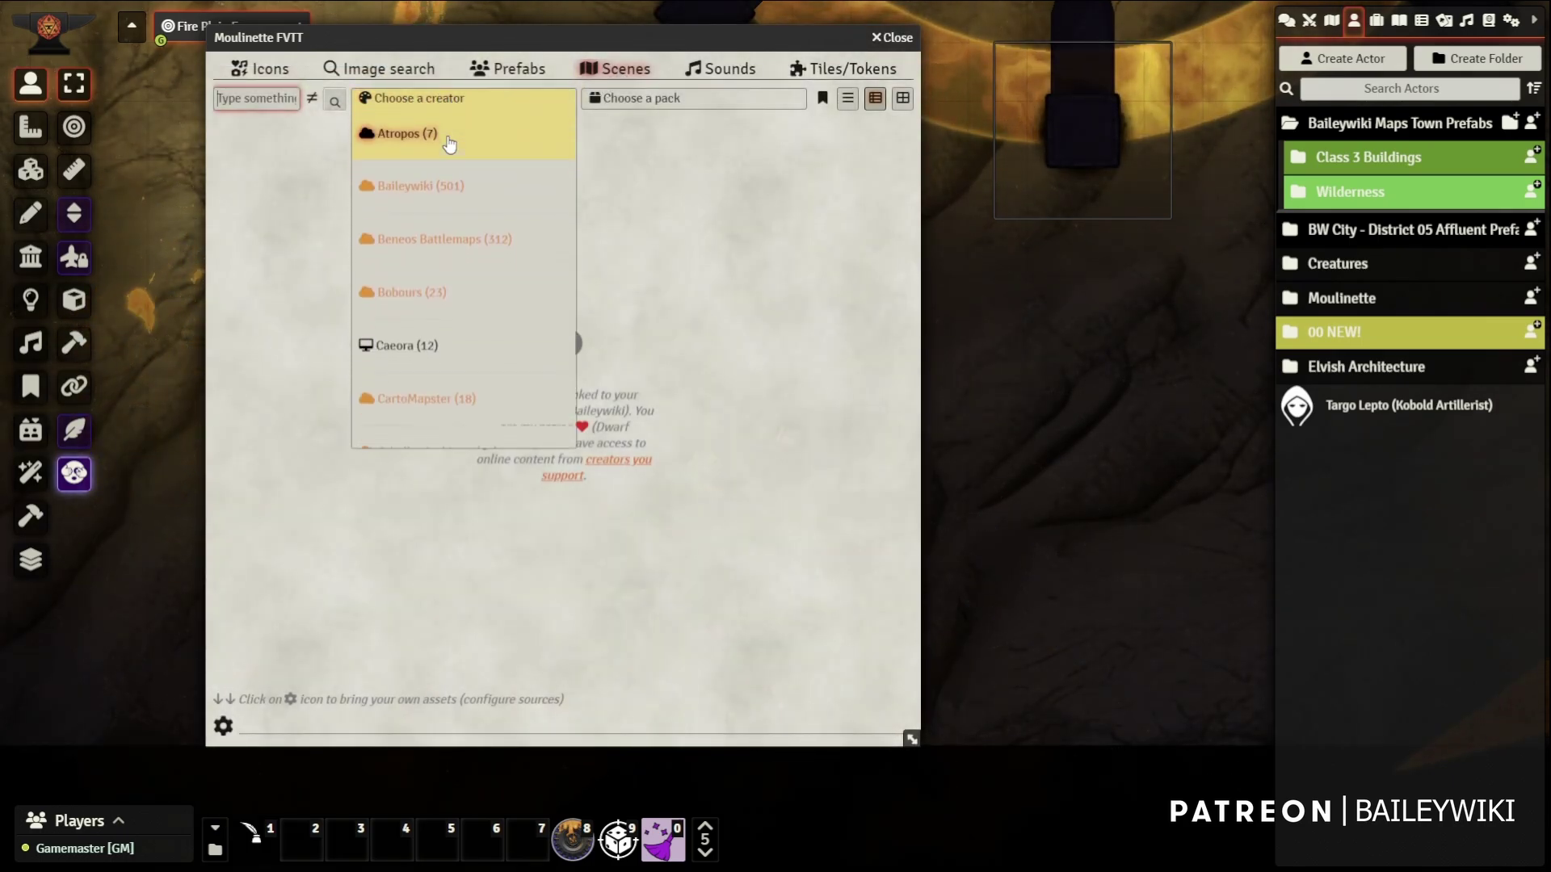
scroll(460, 148, down, 1)
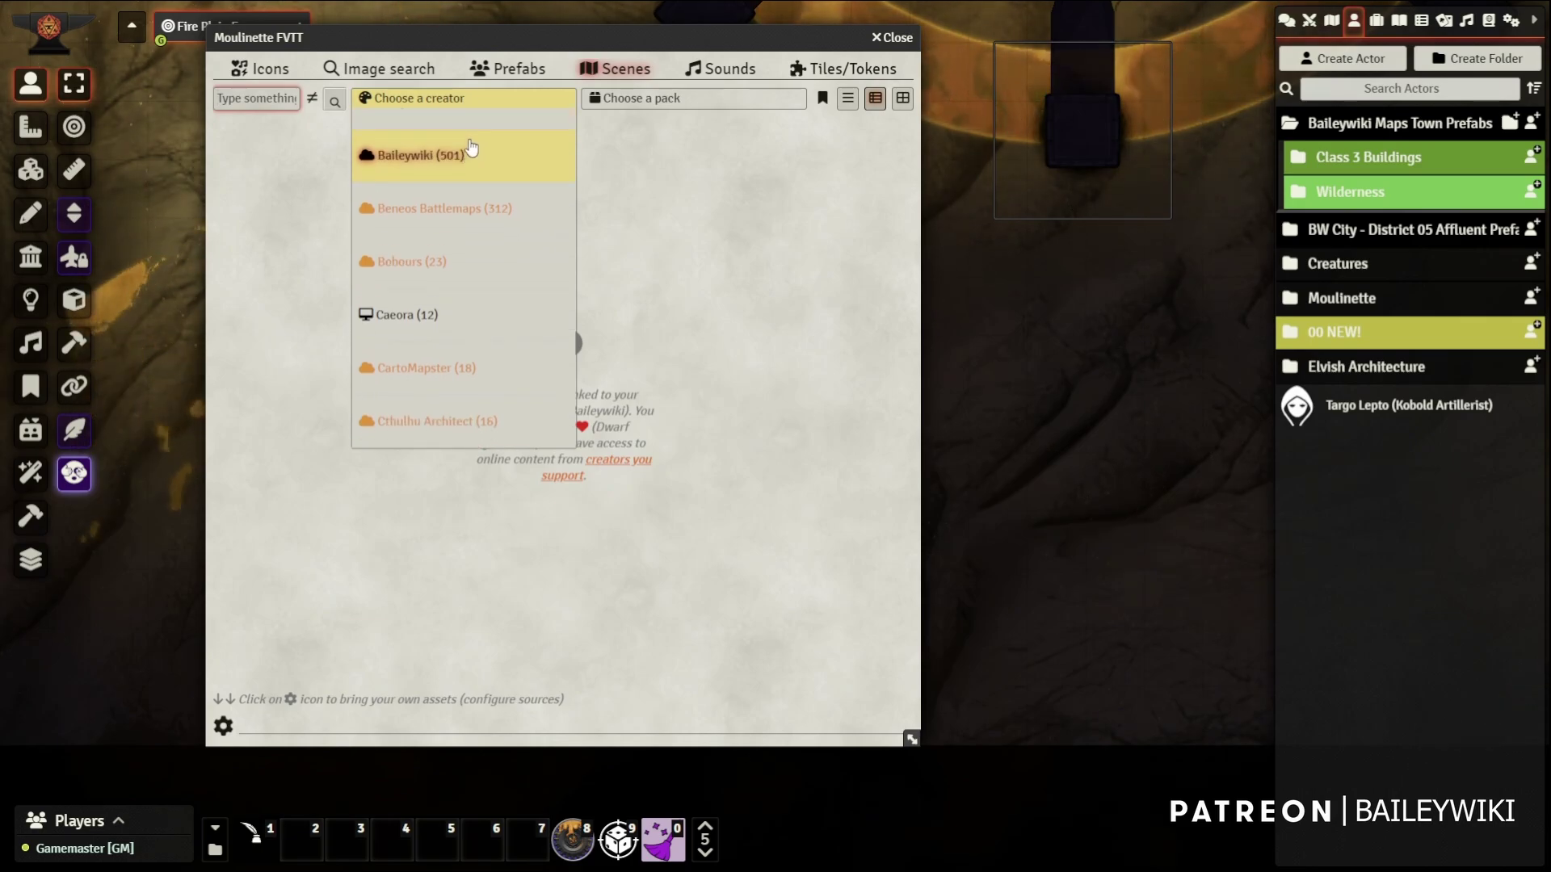
scroll(471, 151, down, 1)
click(469, 144)
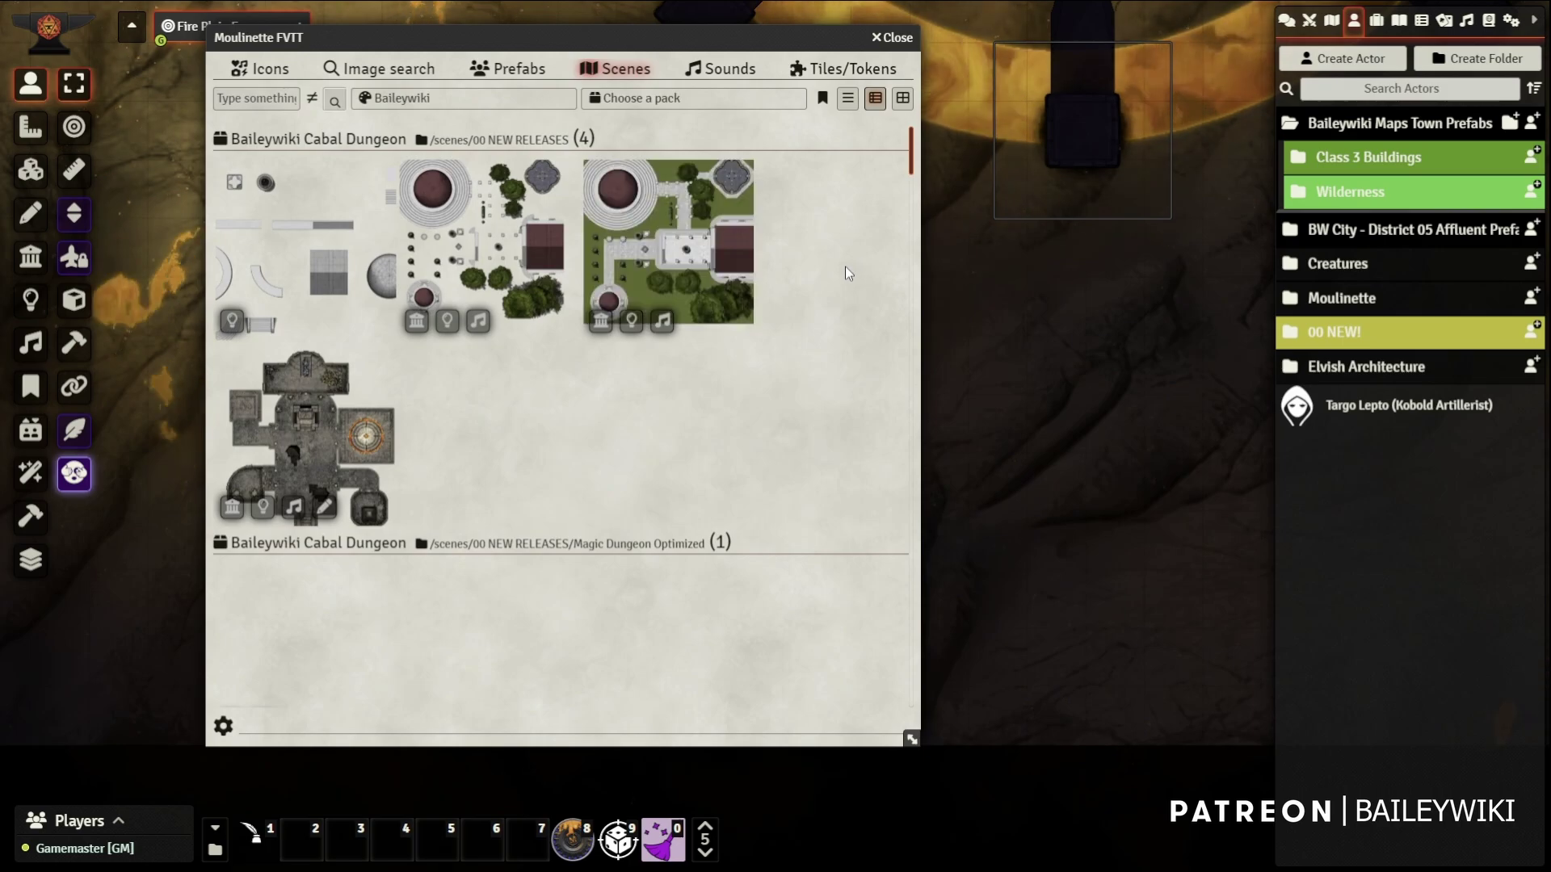
Look through Baileywiki's scenes, from the Cabal Dungeon folders to the new City Districts maps
scroll(845, 265, down, 5)
scroll(777, 278, down, 5)
scroll(777, 275, down, 5)
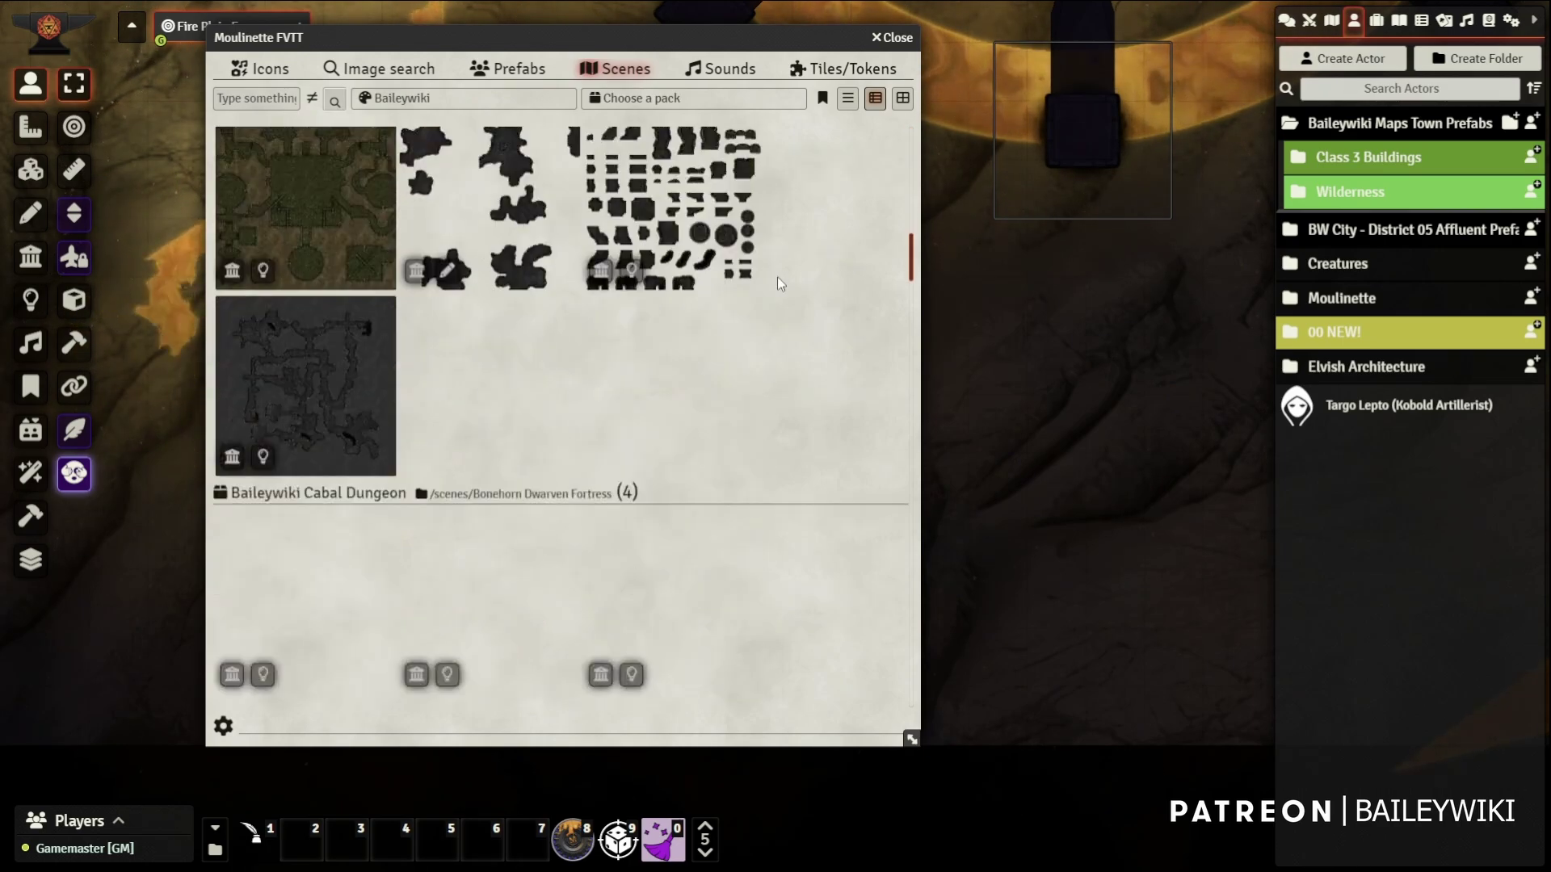
scroll(777, 283, down, 5)
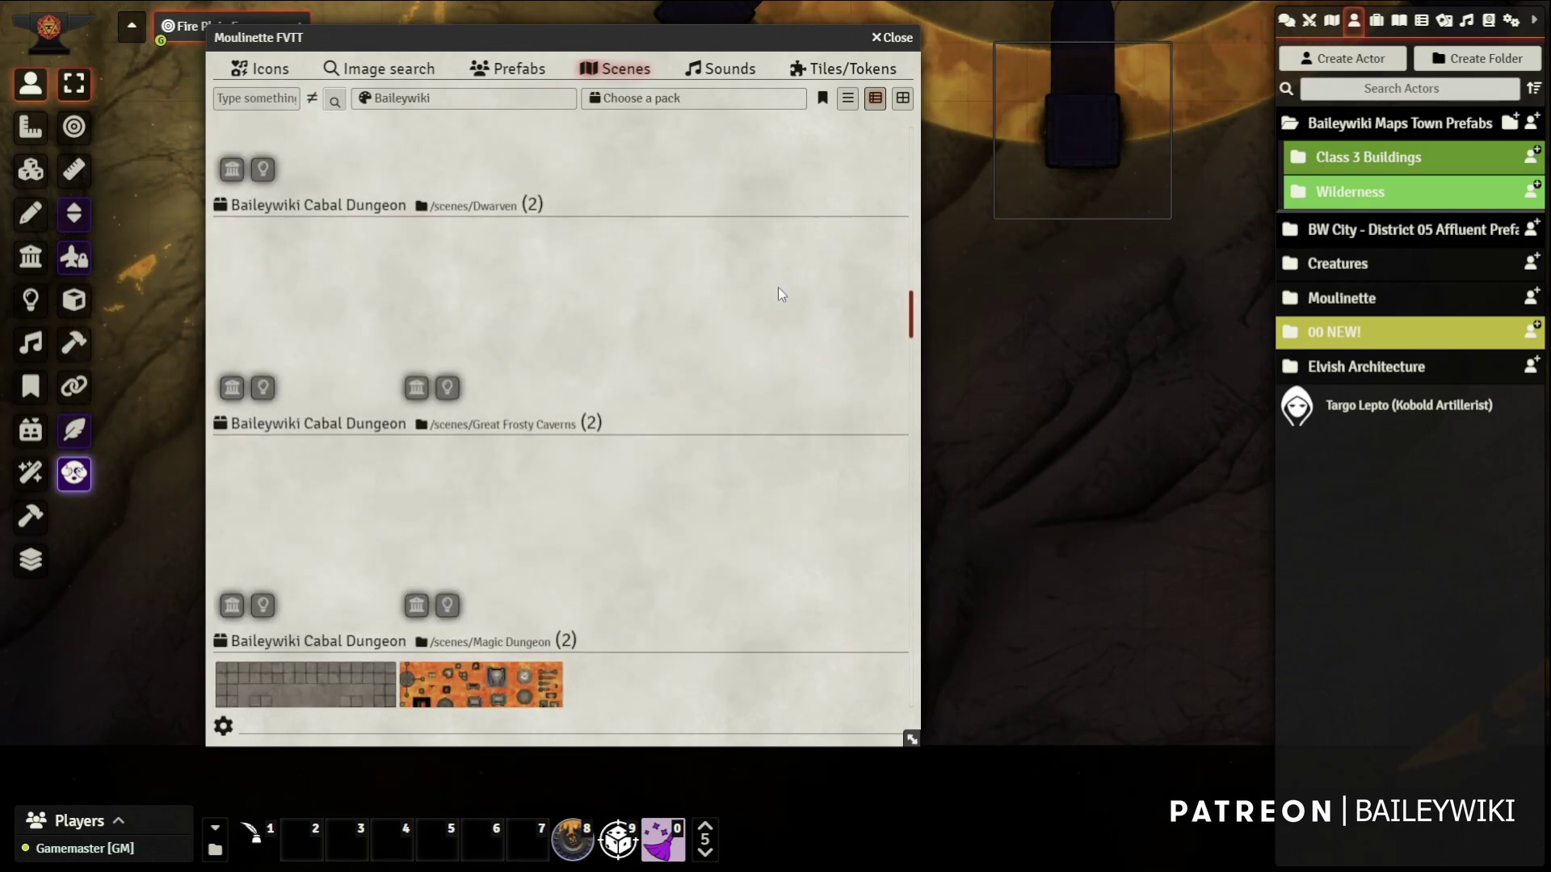
scroll(771, 291, down, 5)
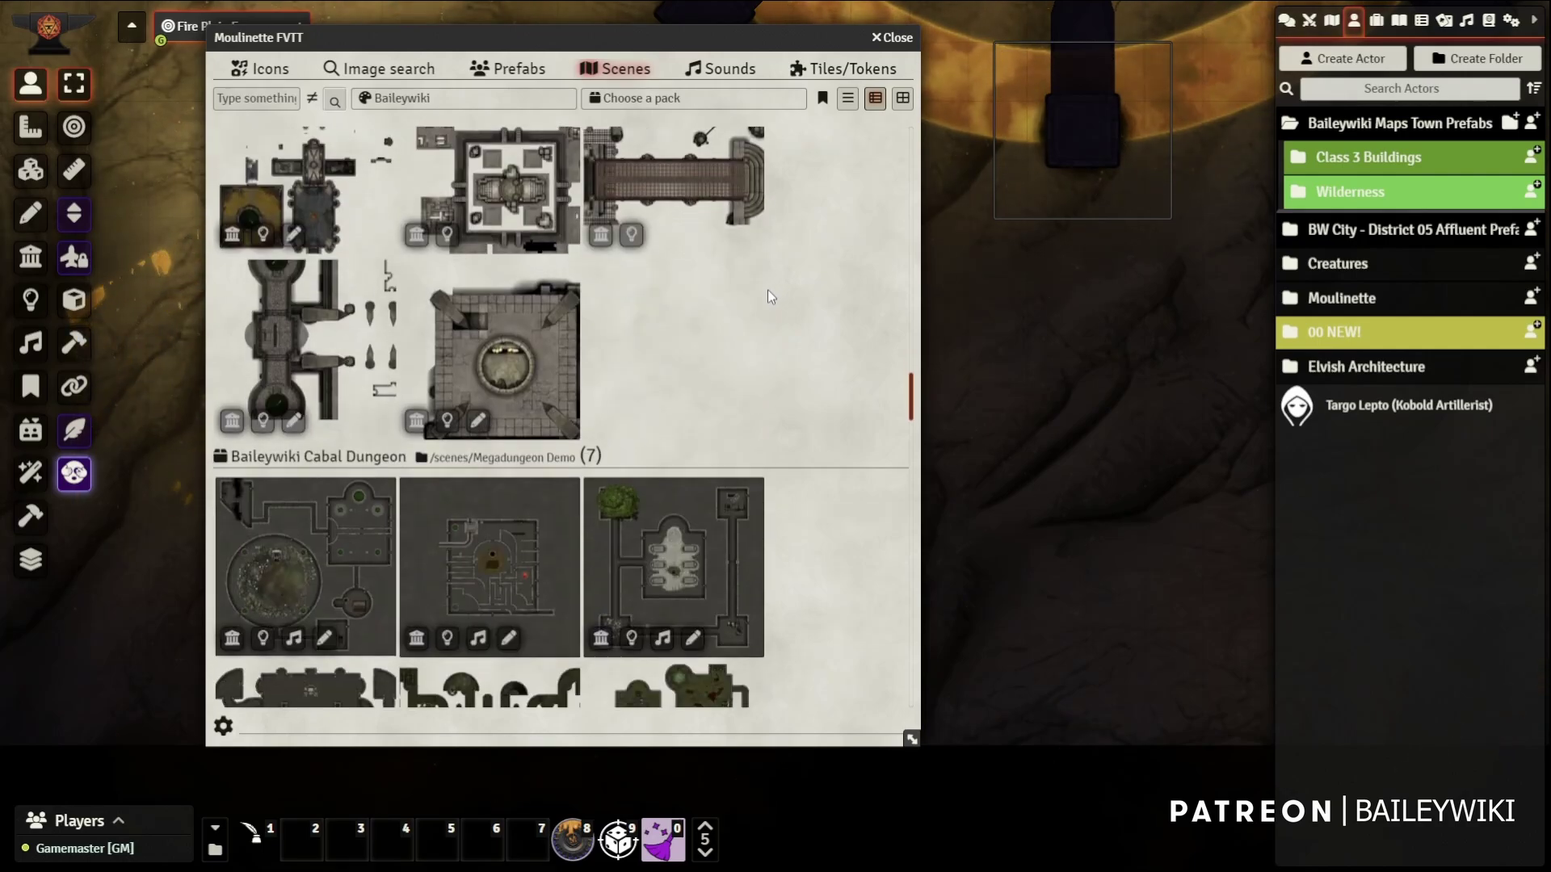
scroll(776, 302, down, 5)
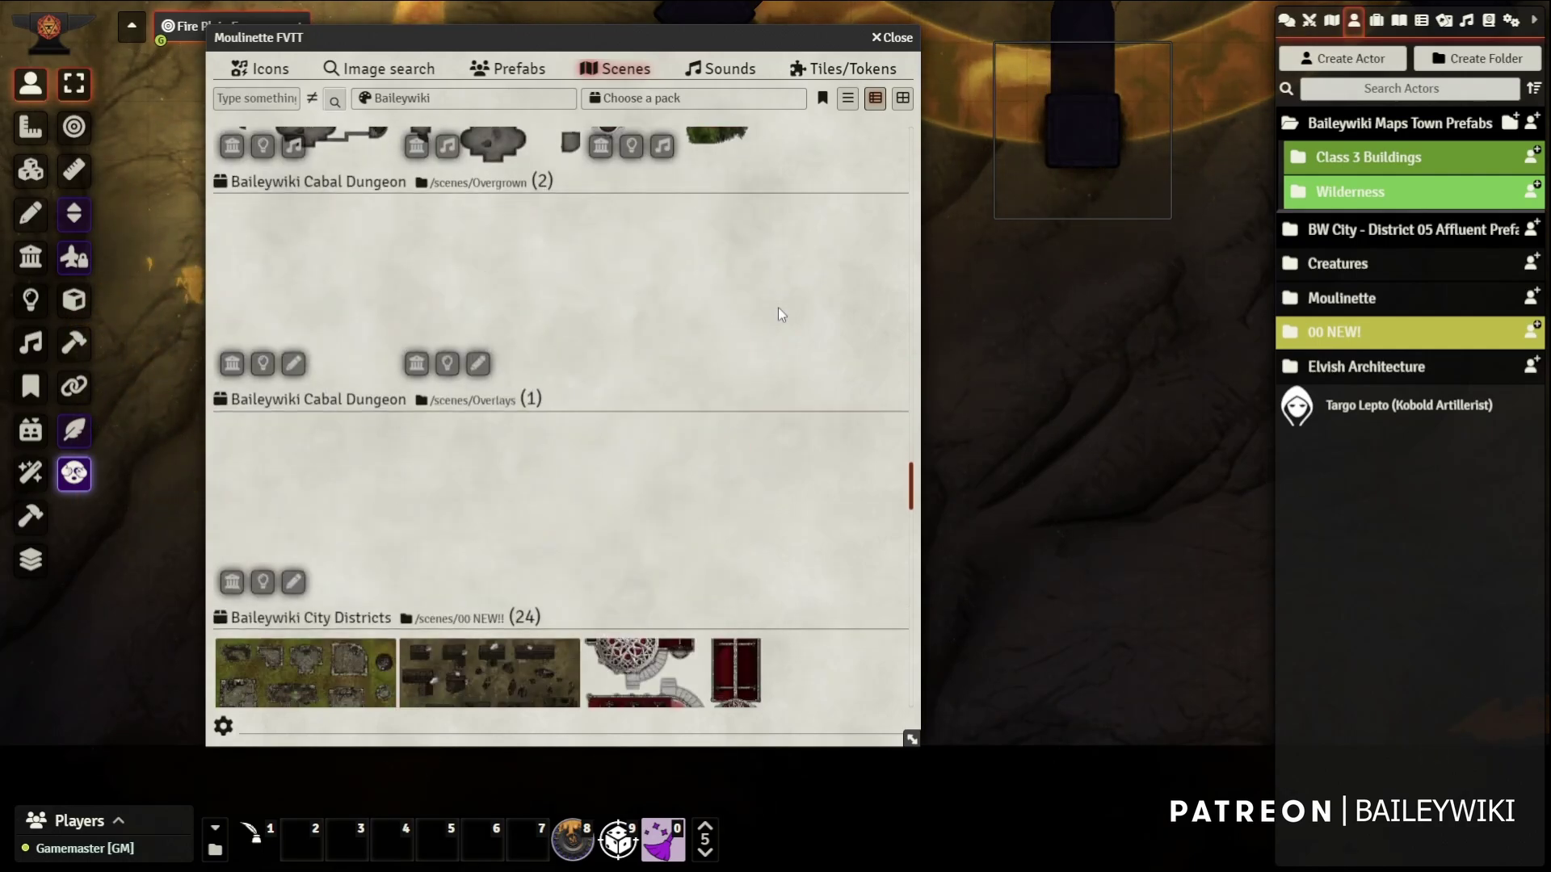
scroll(777, 308, down, 5)
scroll(778, 310, down, 5)
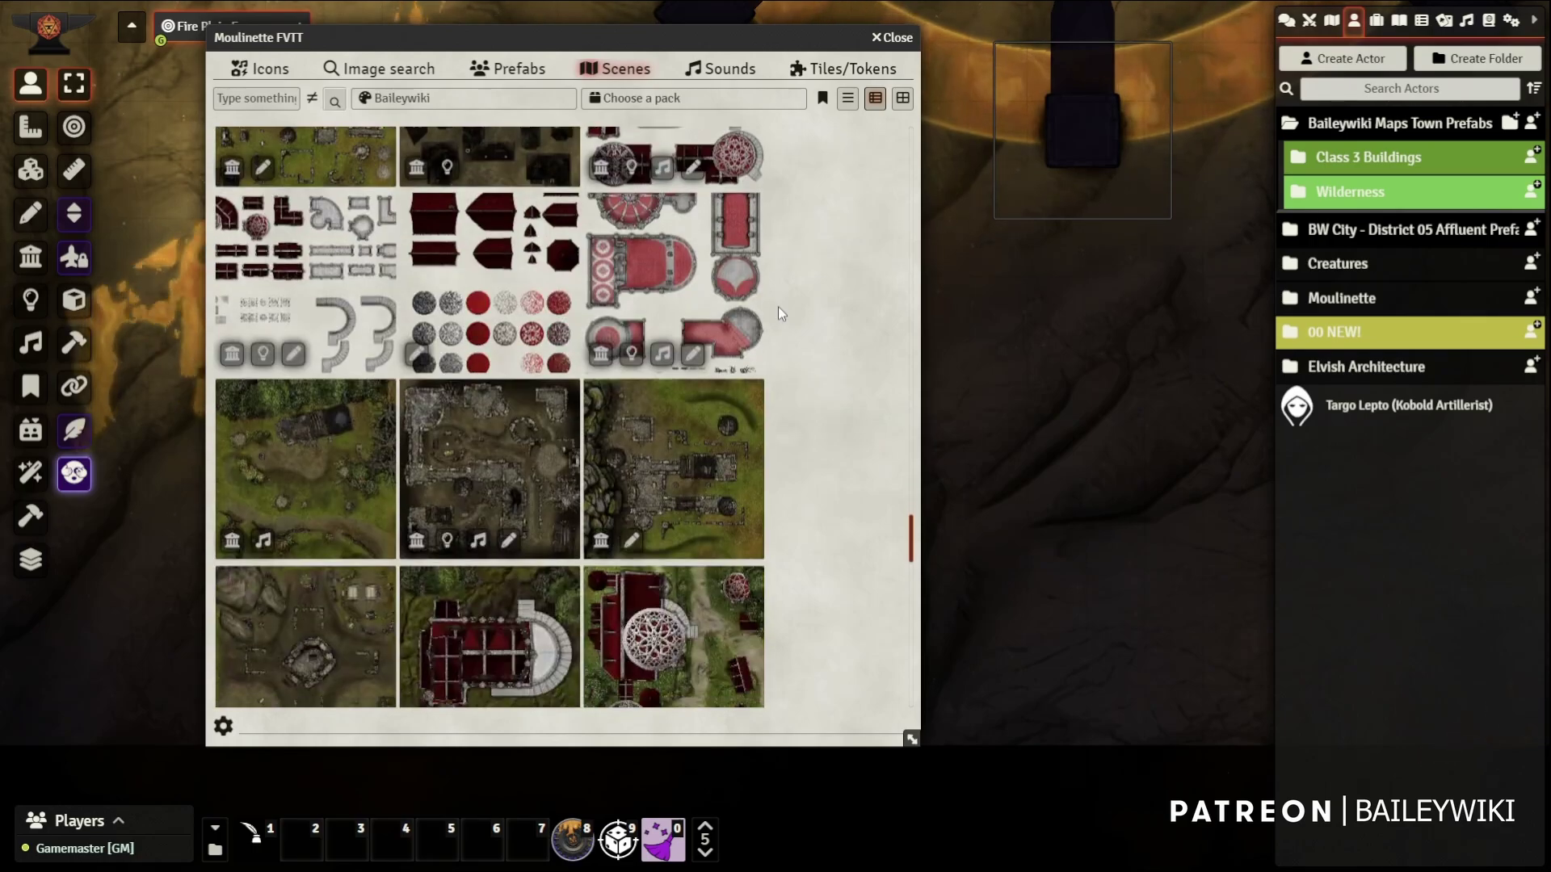
scroll(784, 307, down, 5)
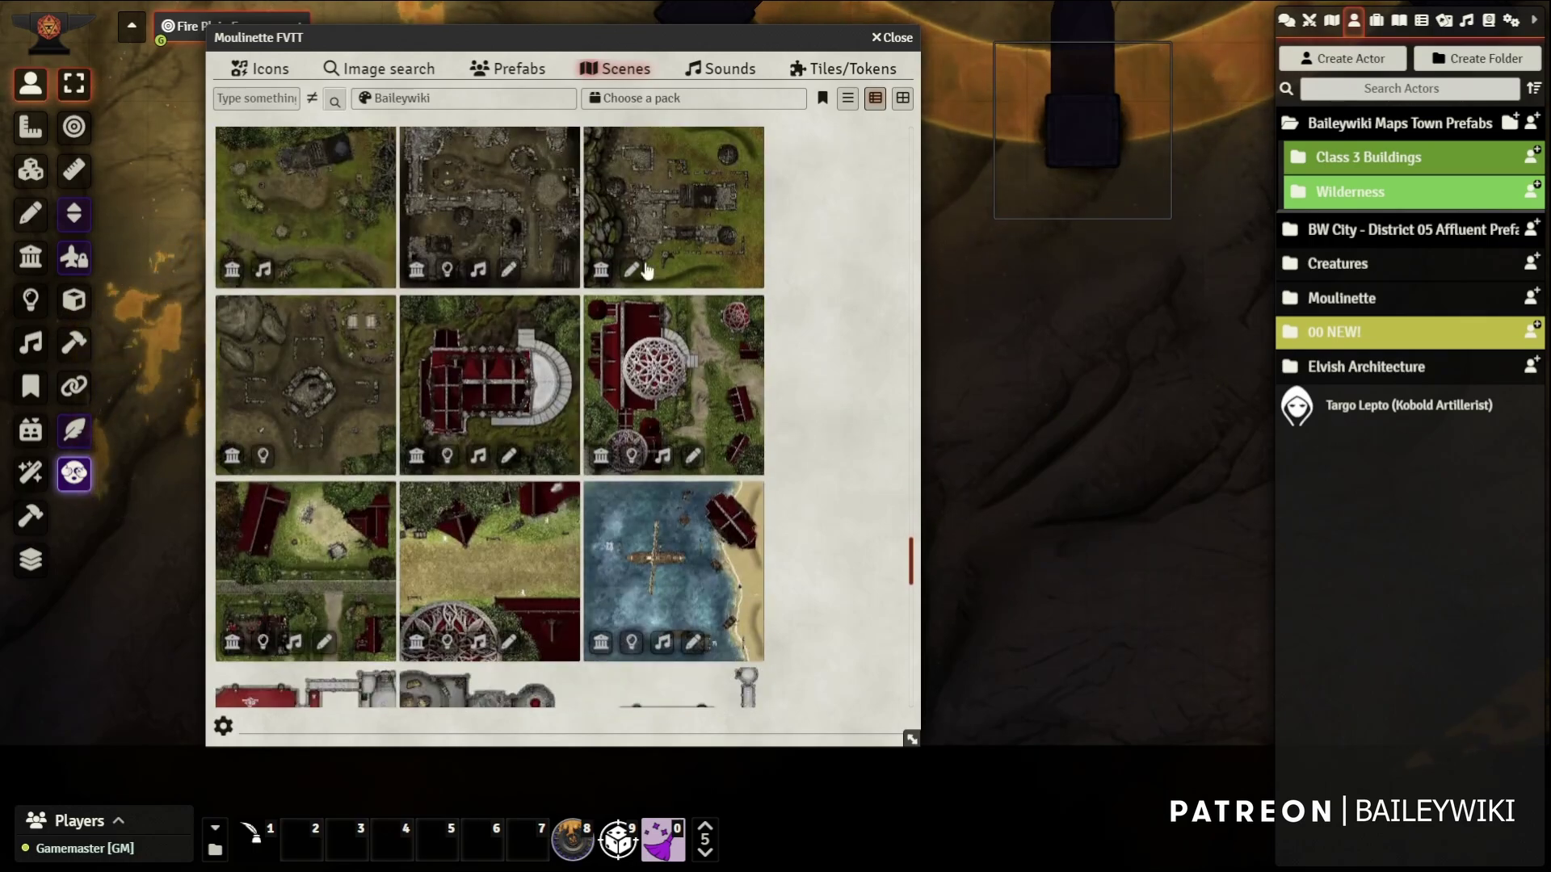
Preview the City of the Dead scene and close the preview without importing it
click(520, 201)
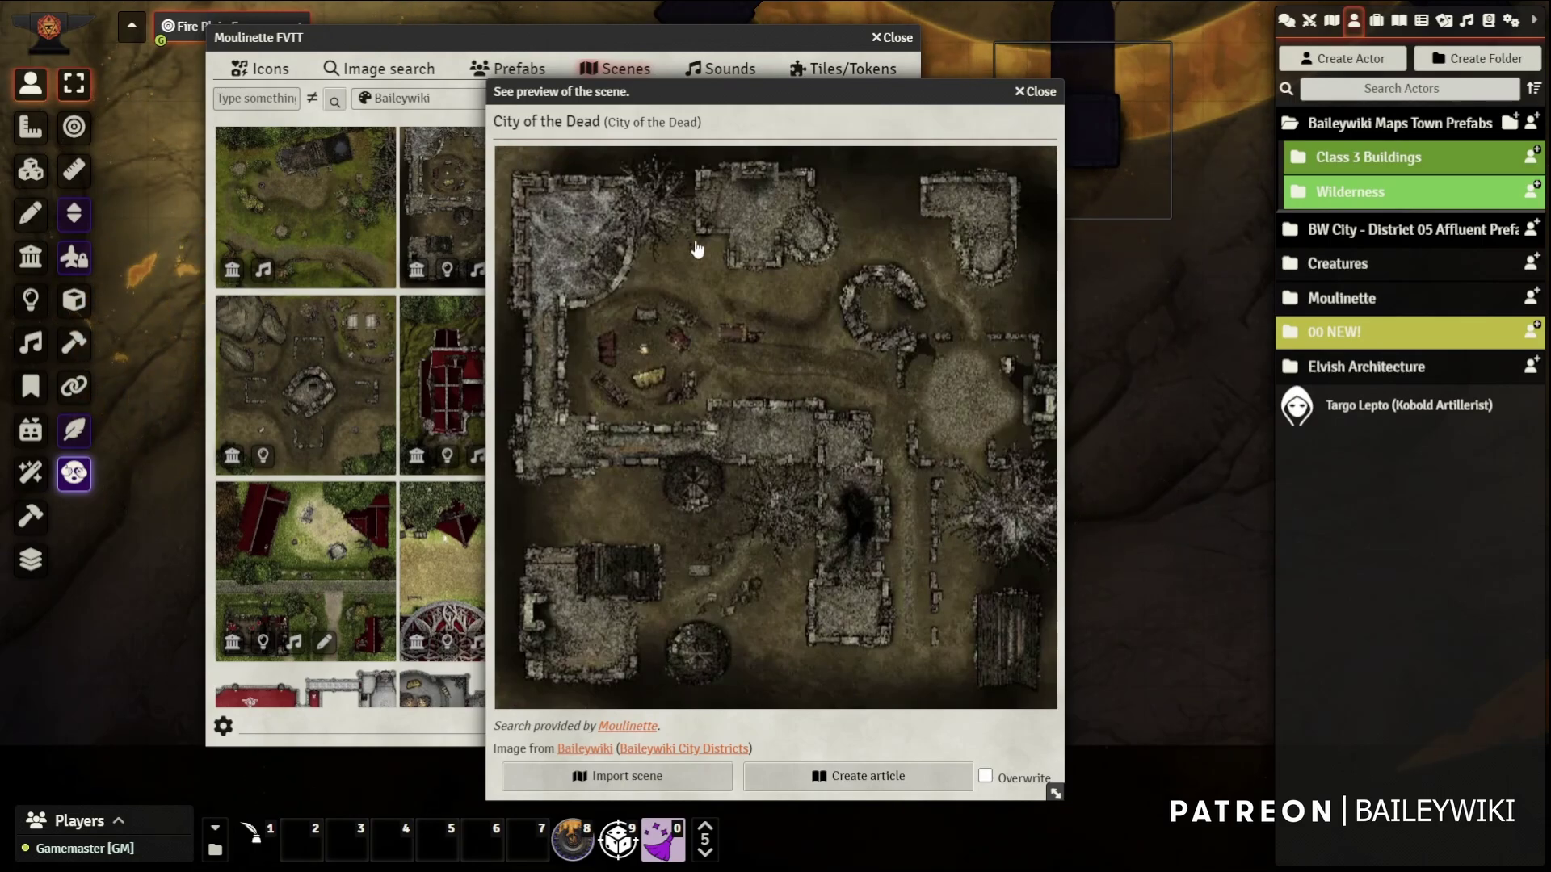
click(1037, 92)
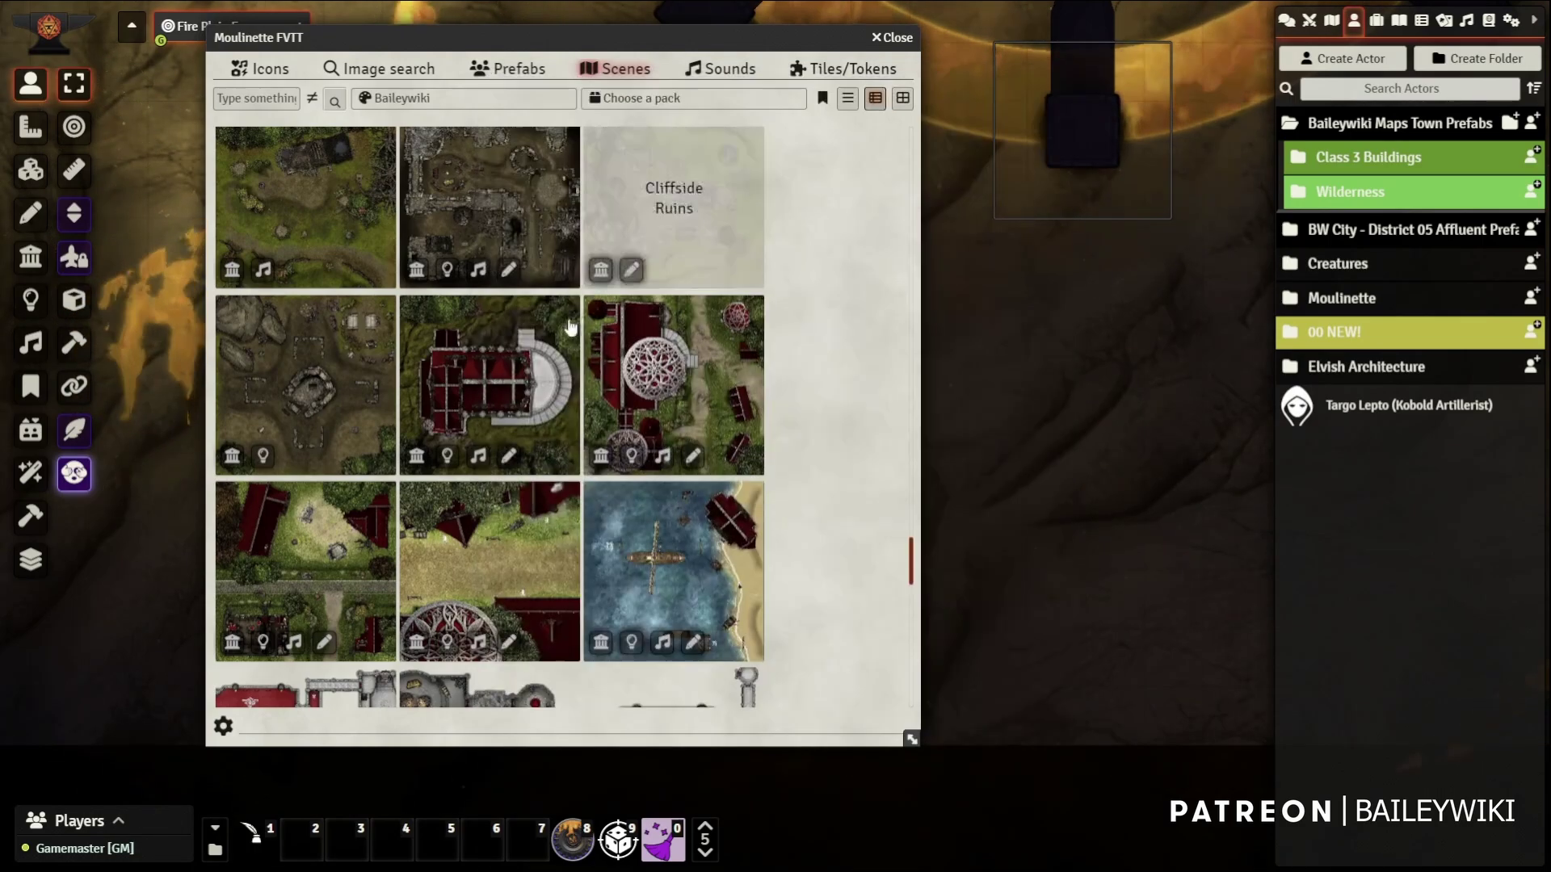
scroll(500, 258, down, 1)
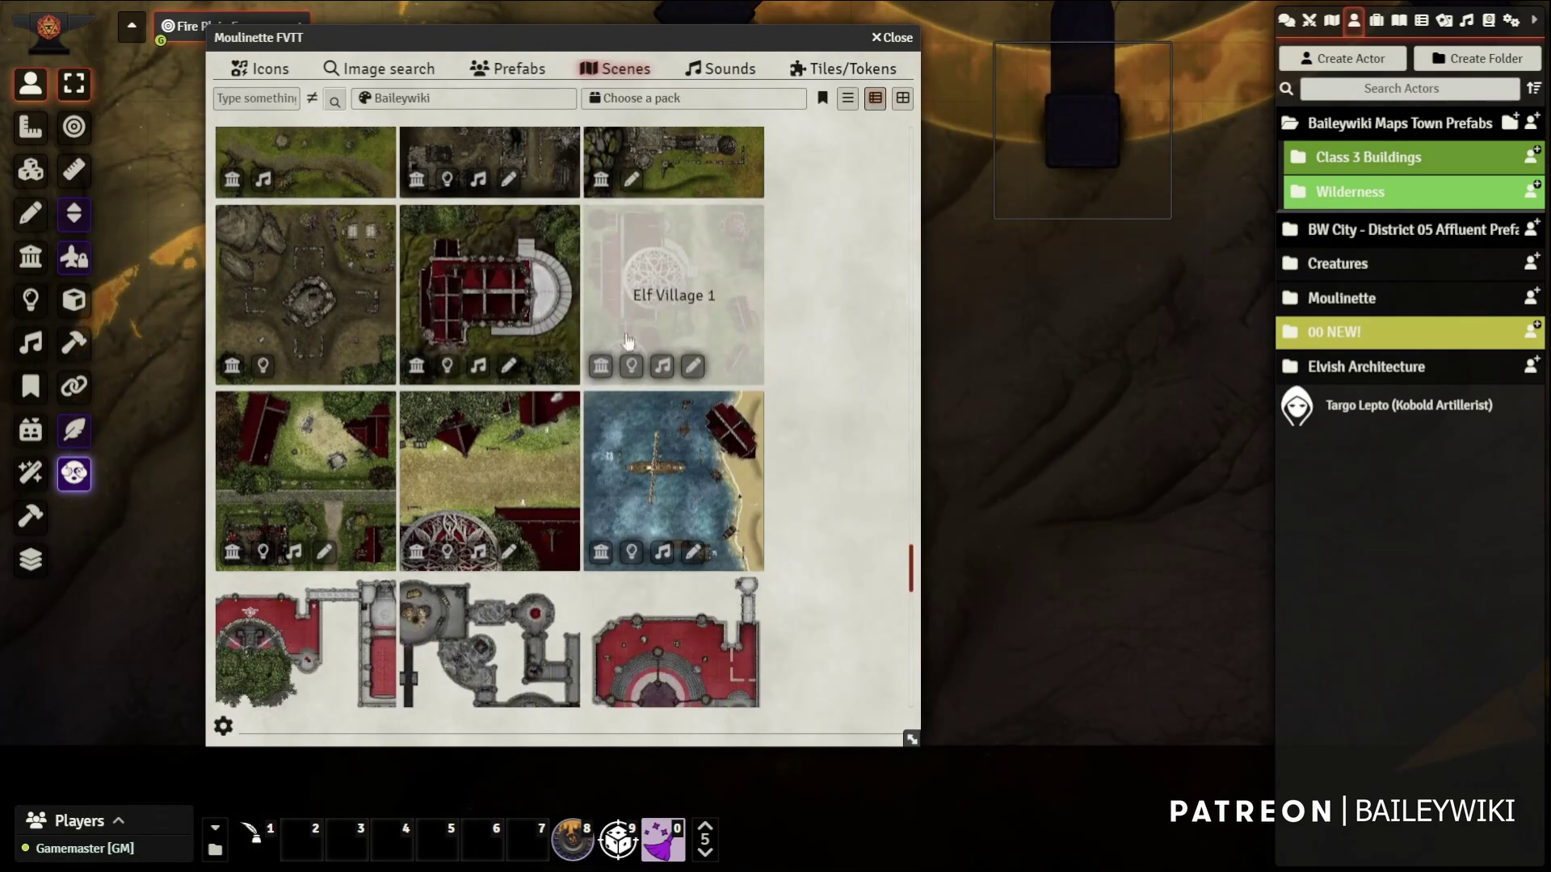
Preview the Elf Tavern scene from Baileywiki City Districts and import it
click(501, 258)
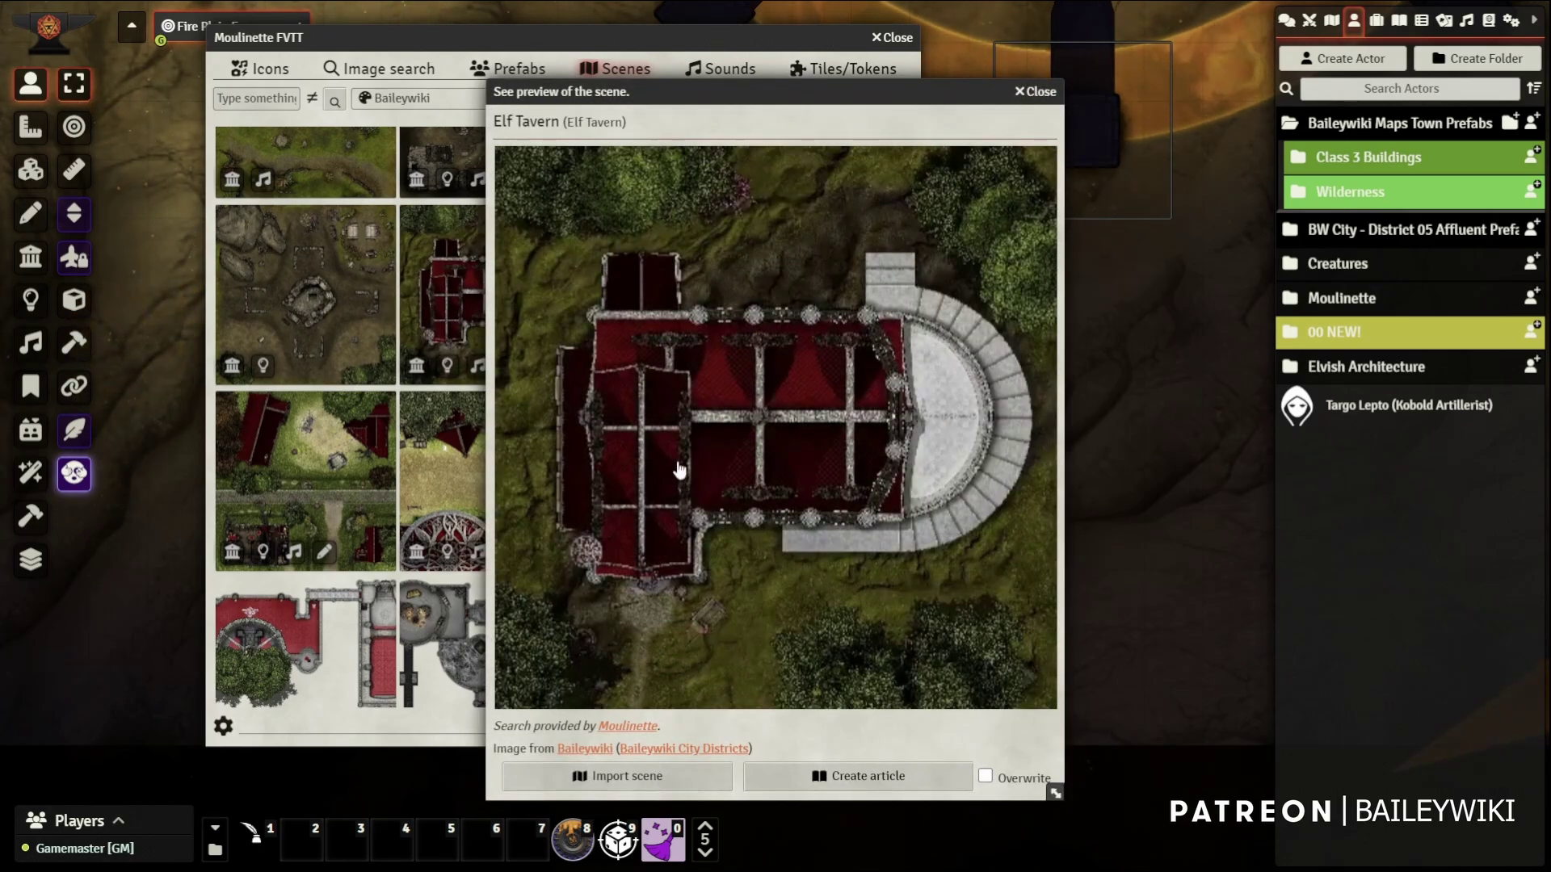
click(1038, 92)
click(511, 270)
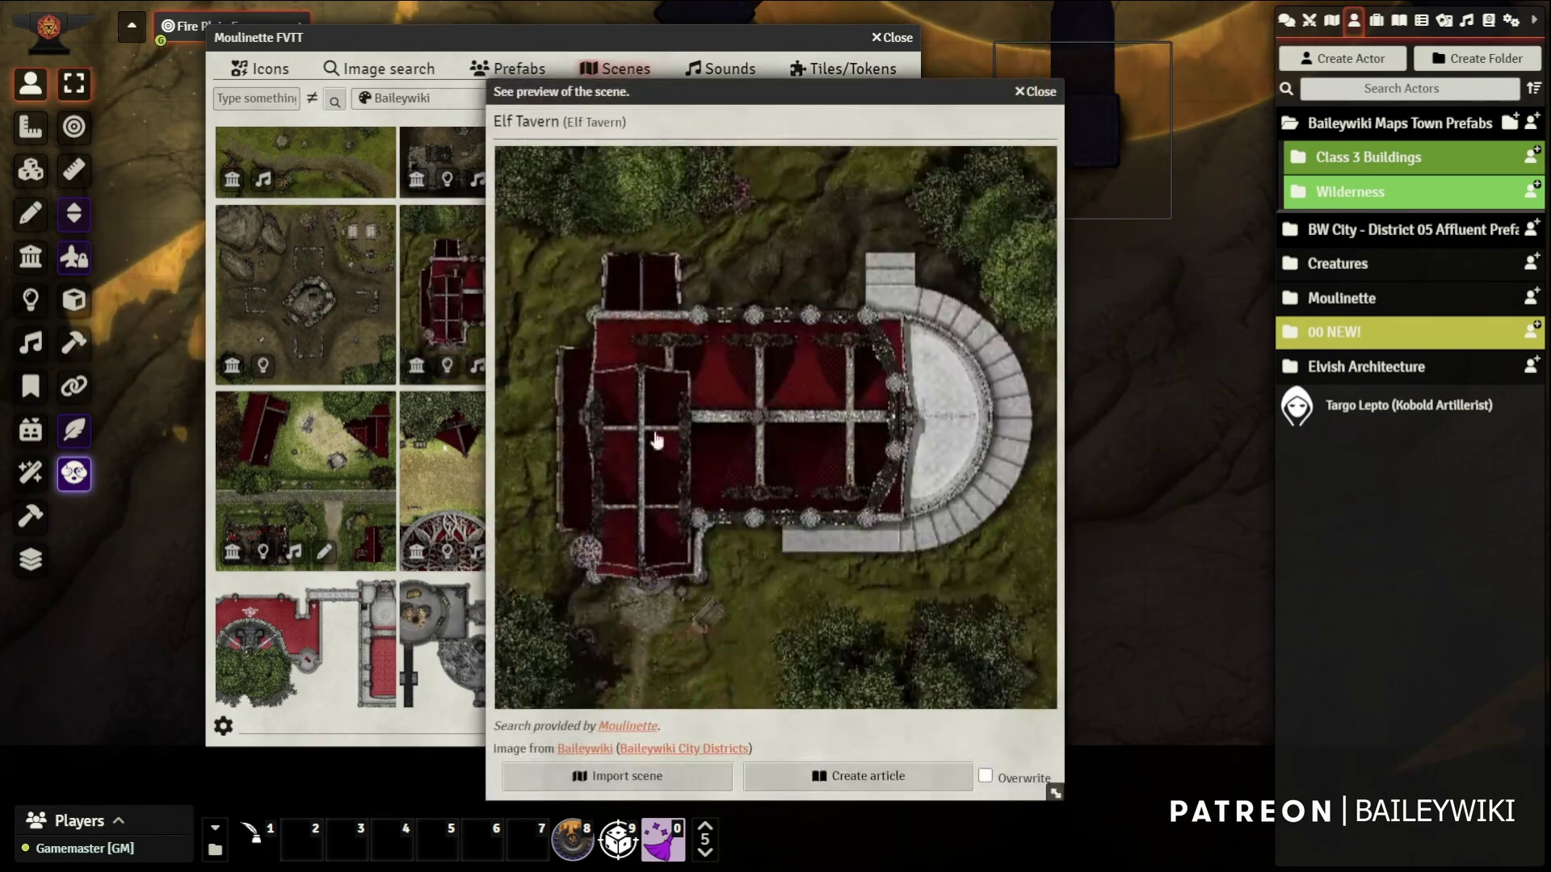
click(623, 782)
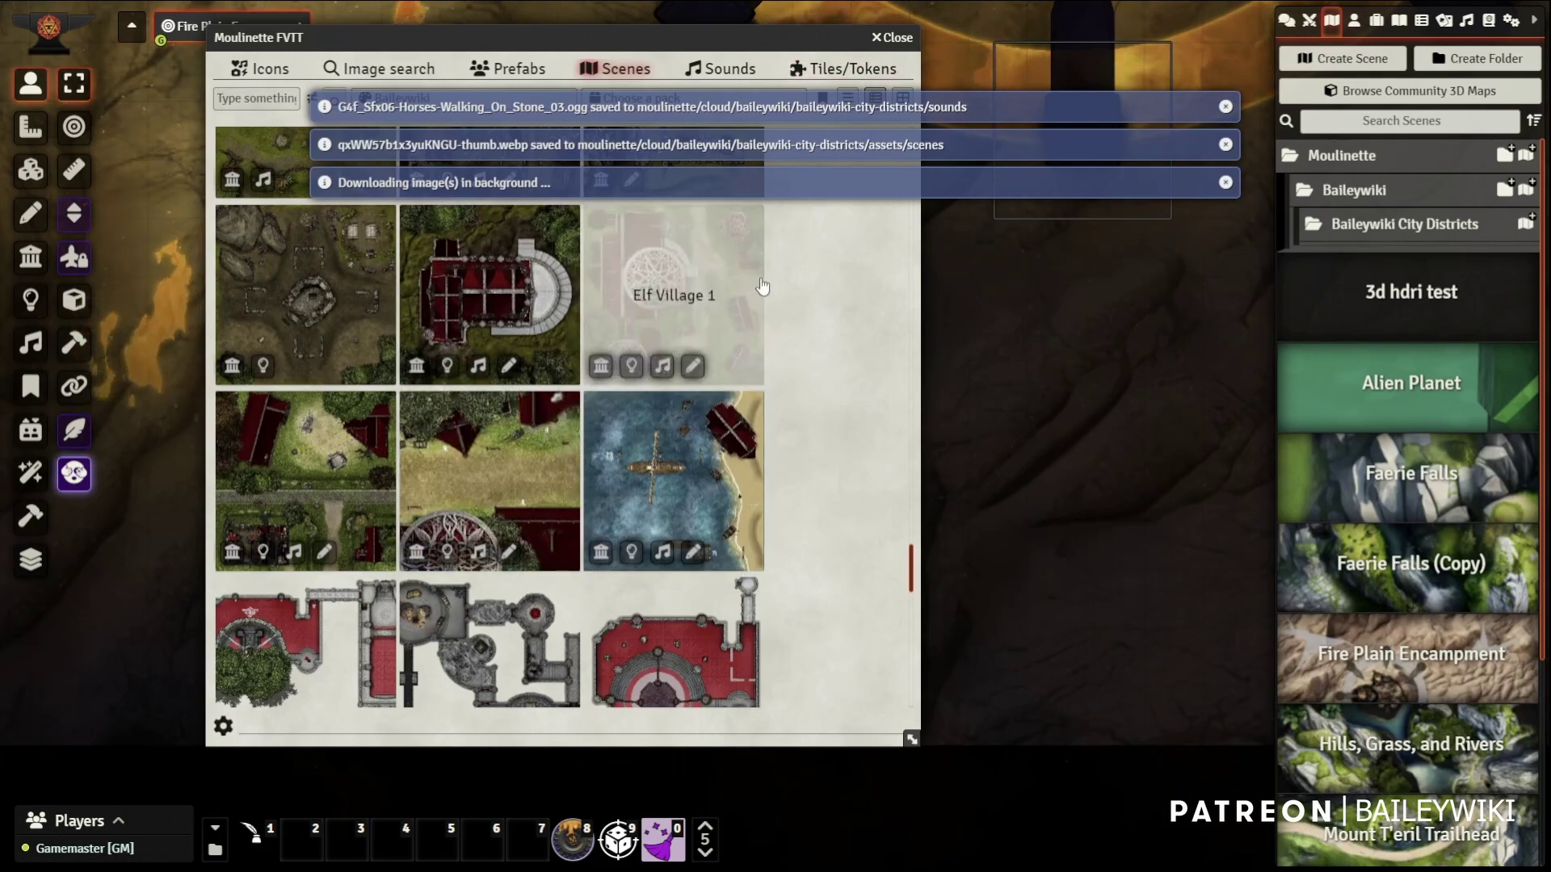
View the imported Elf Tavern scene from the Moulinette > Baileywiki > Baileywiki City Districts folder, and bring up the actors directory
click(1348, 155)
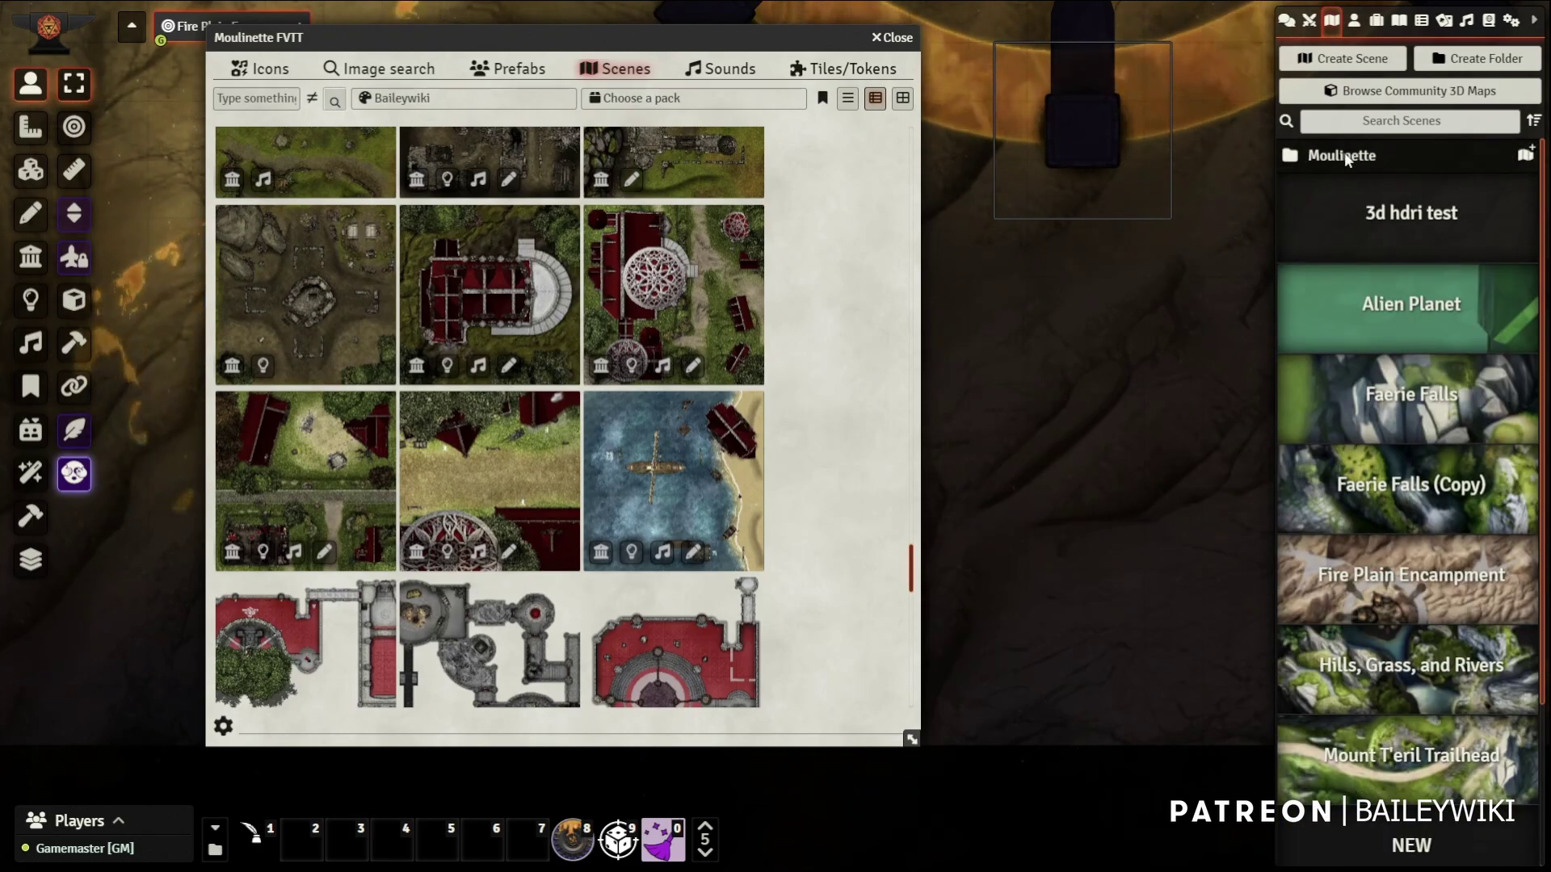
click(1344, 152)
click(1339, 190)
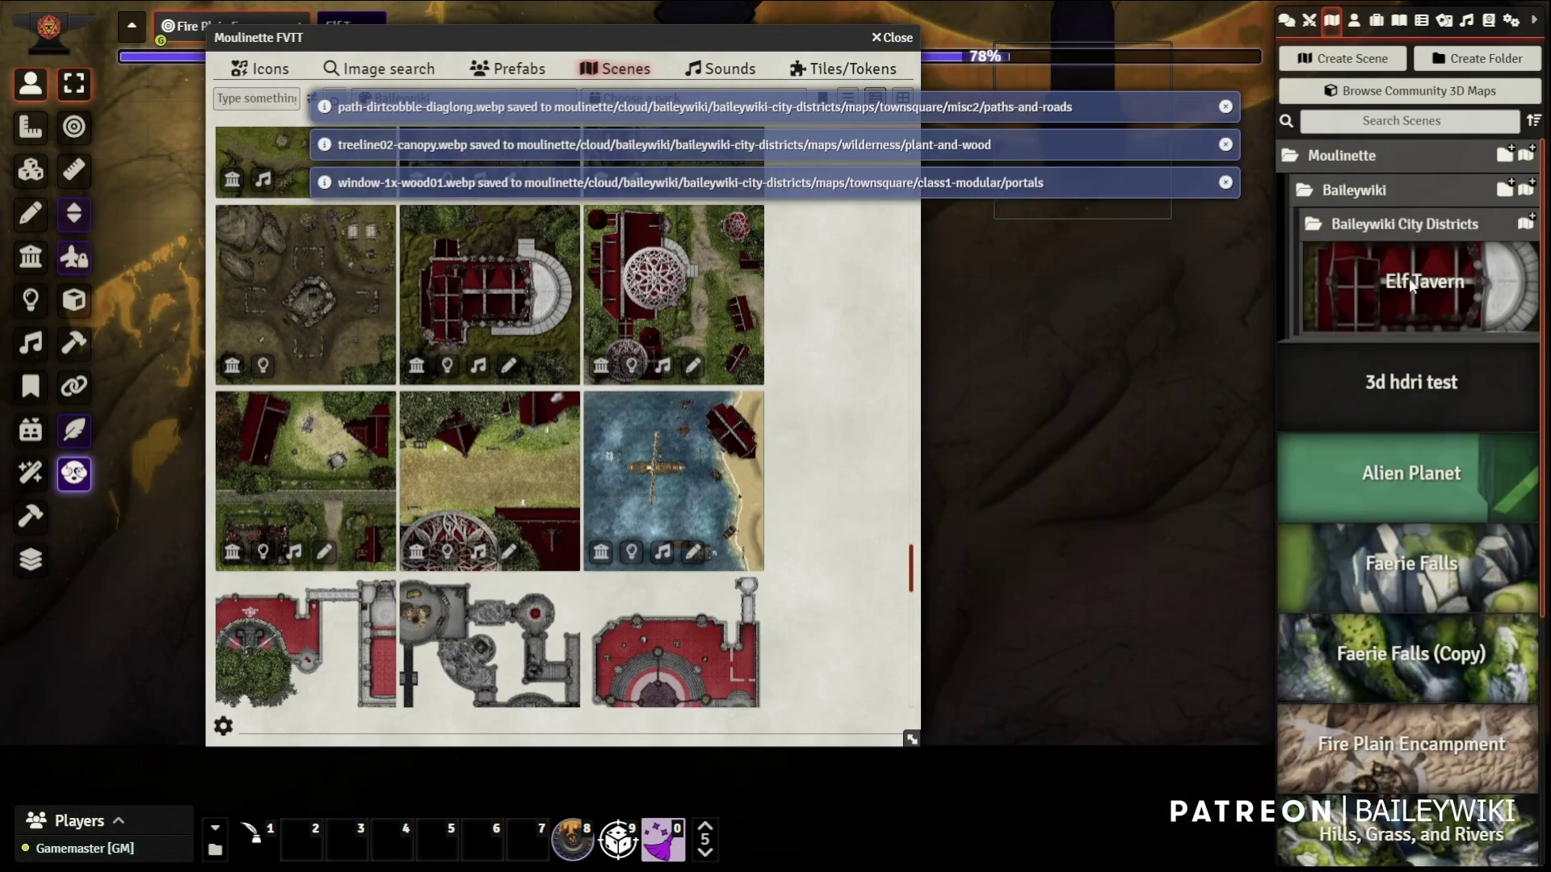
right_click(1424, 288)
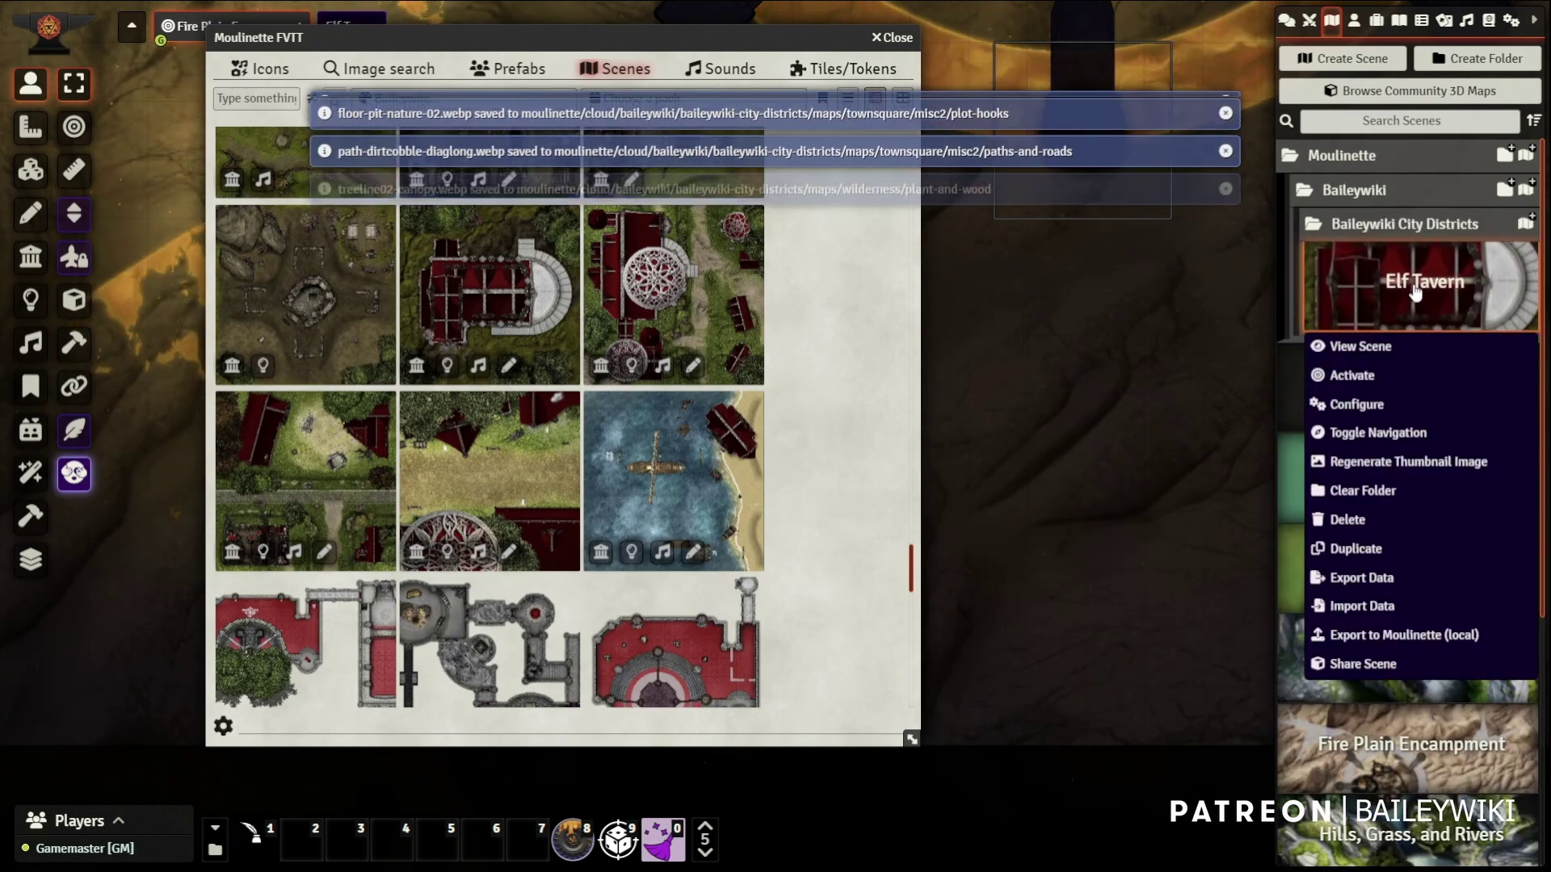
click(1360, 347)
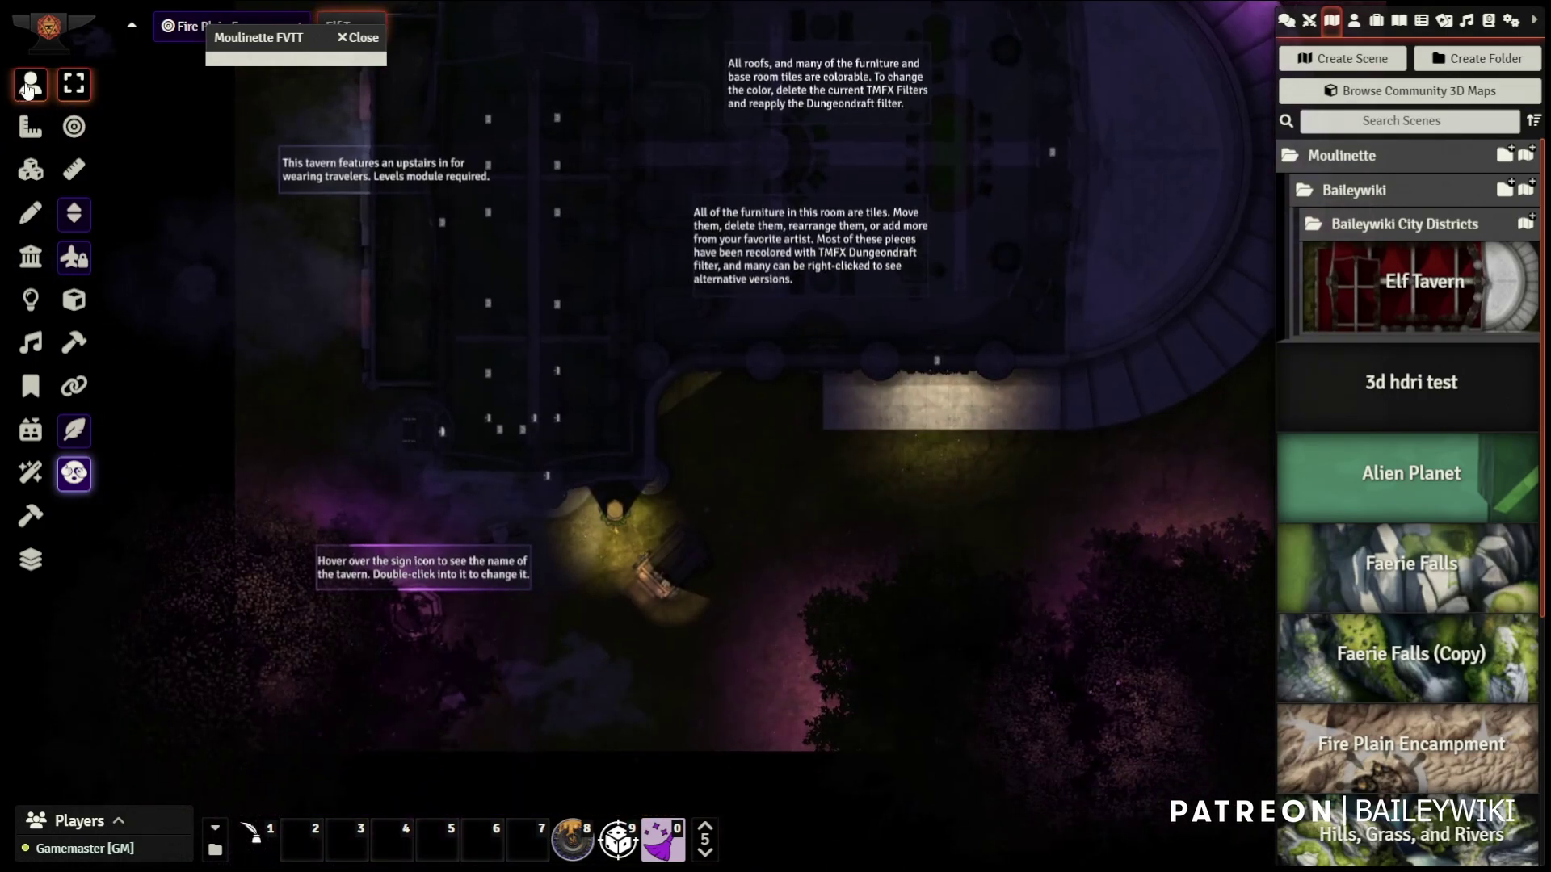
click(1354, 22)
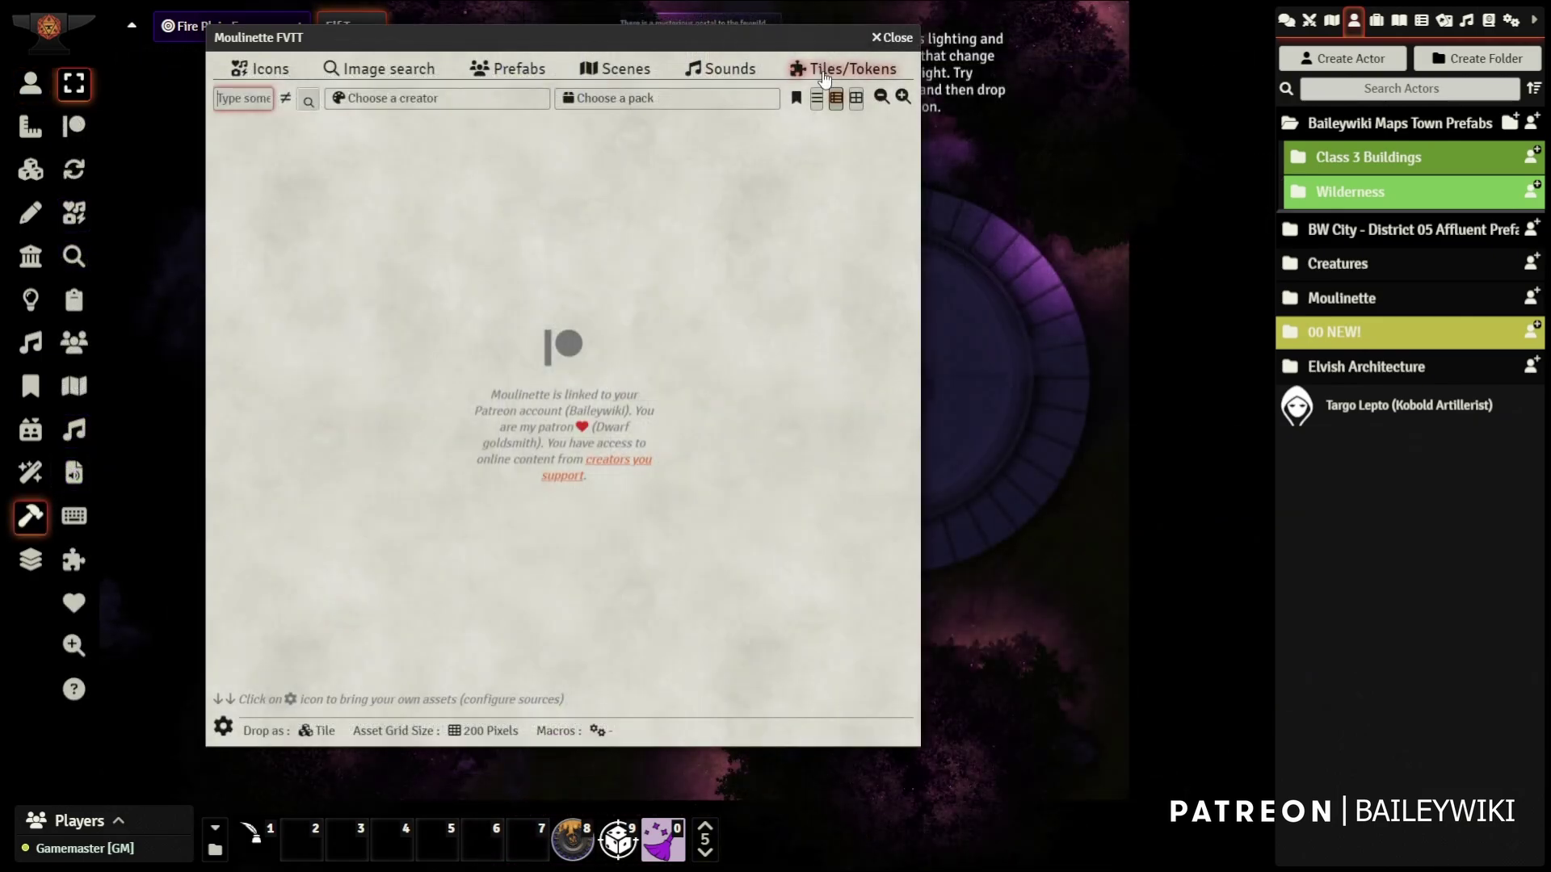
Look through the creators offering tiles and tokens, list the Forgotten Adventures assets, and close the asset browser
click(408, 100)
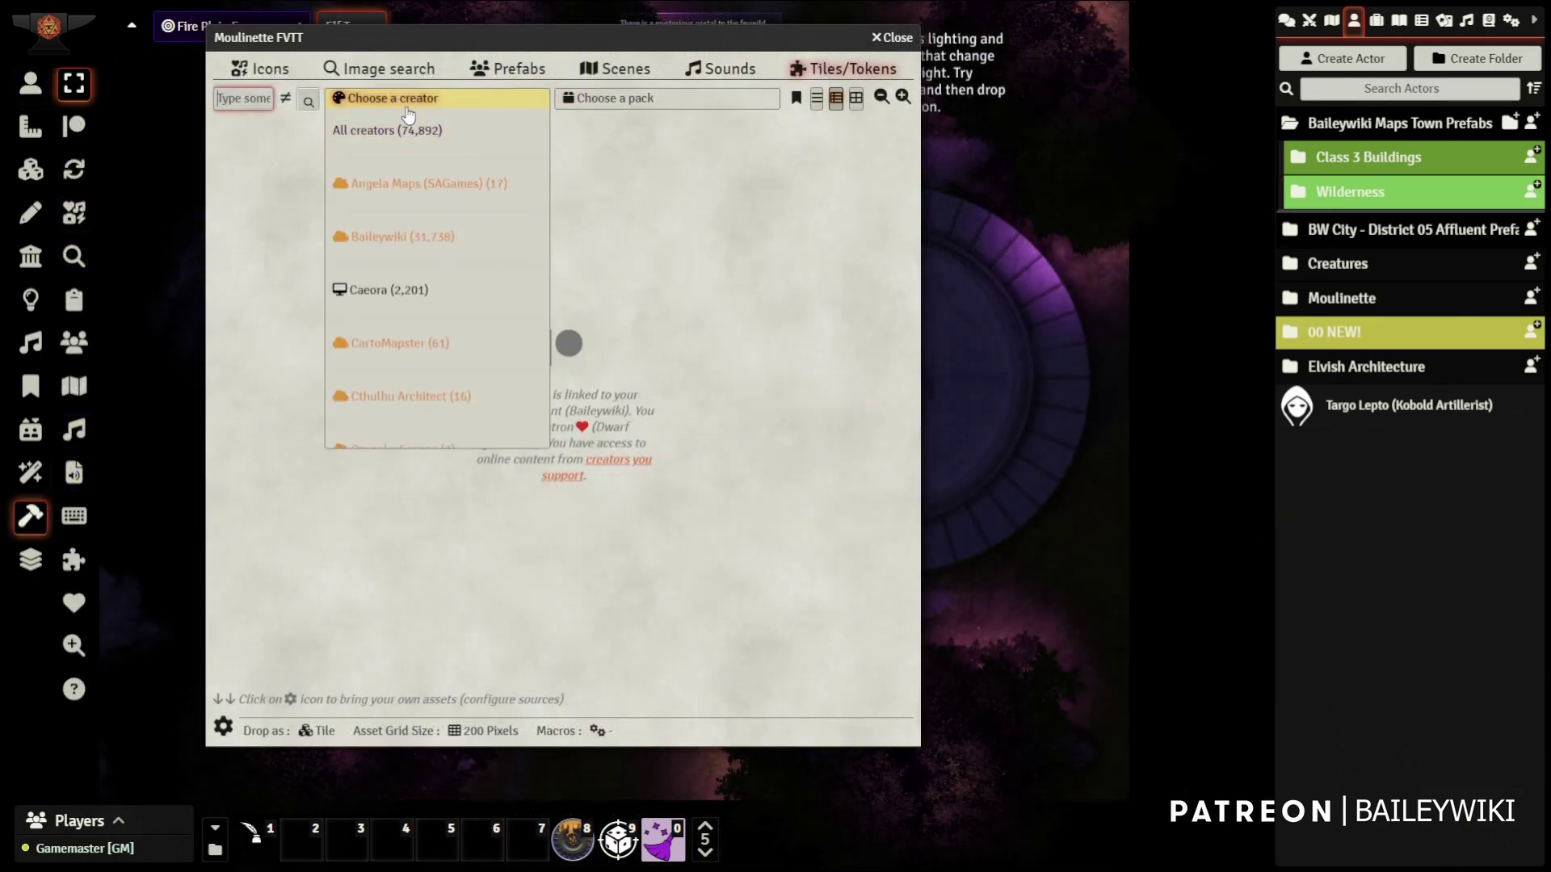
scroll(408, 121, down, 1)
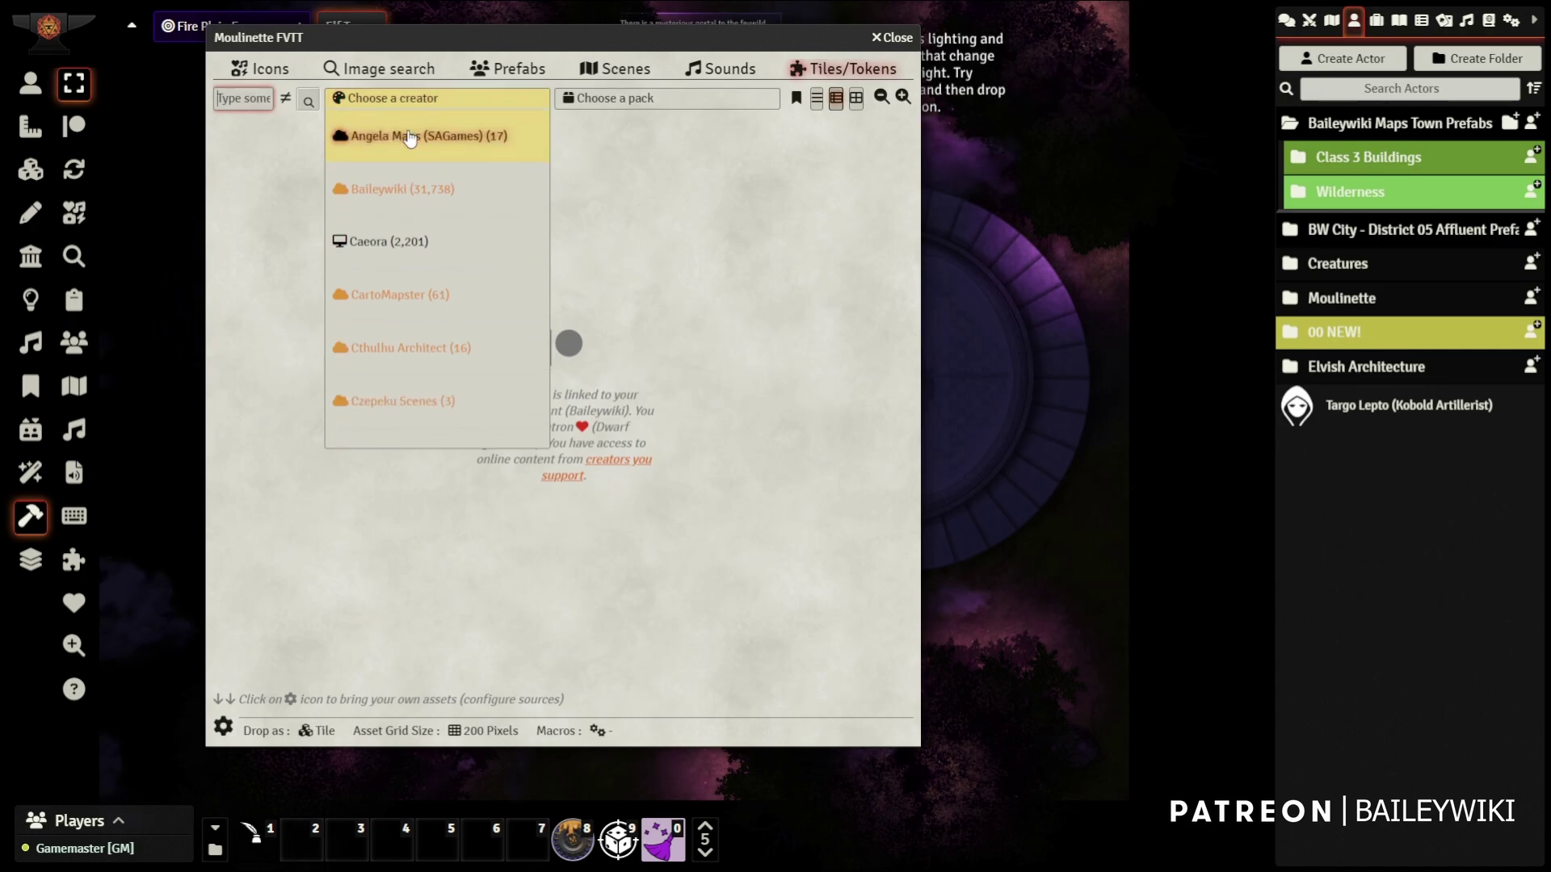
scroll(414, 133, up, 1)
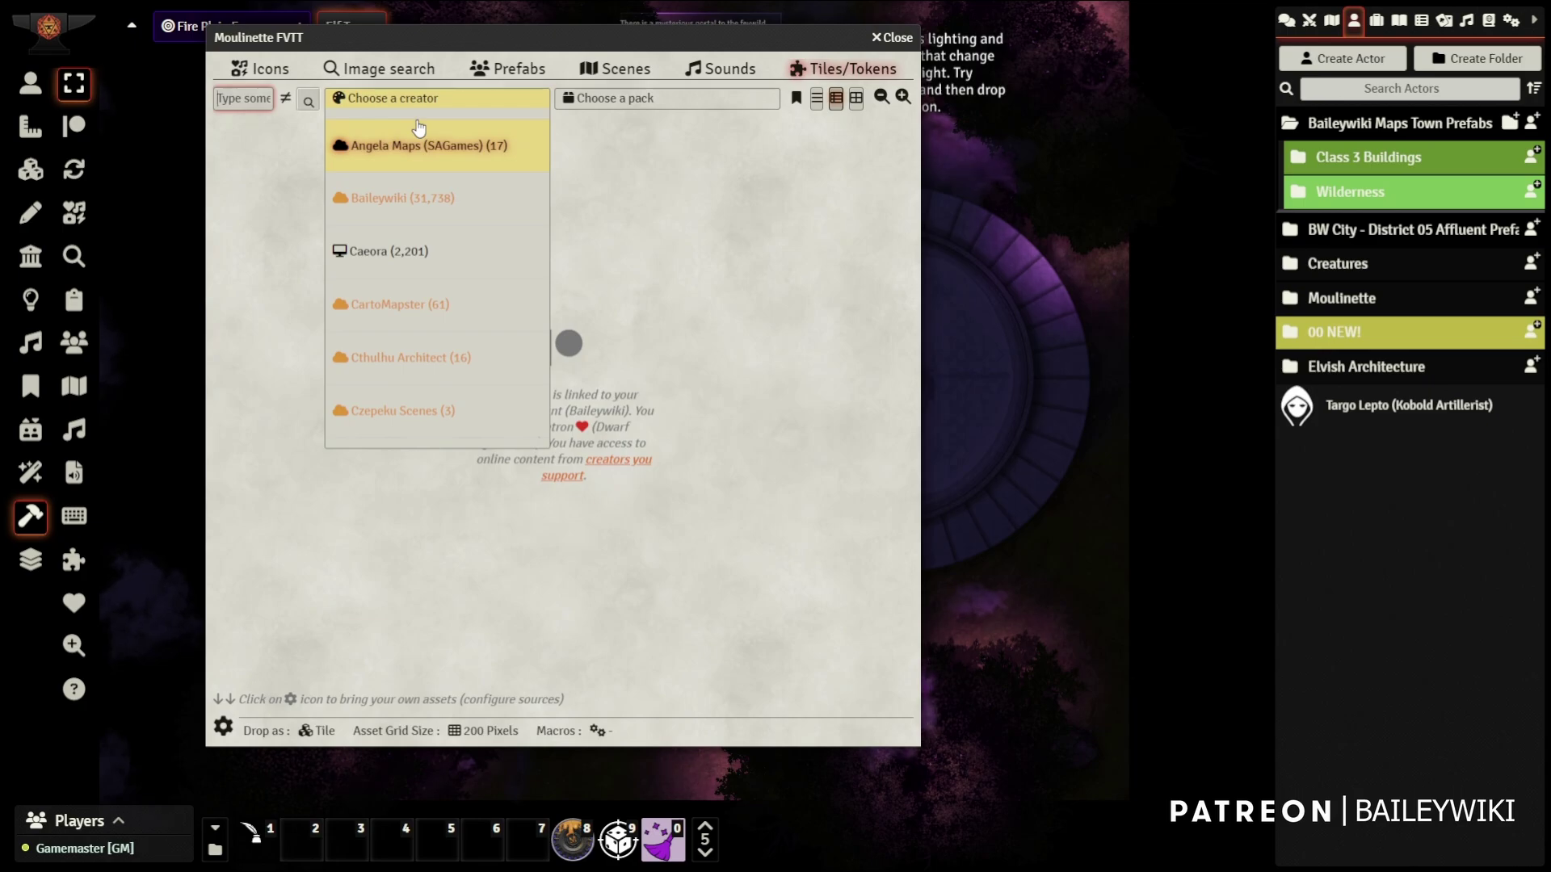
scroll(417, 162, down, 9)
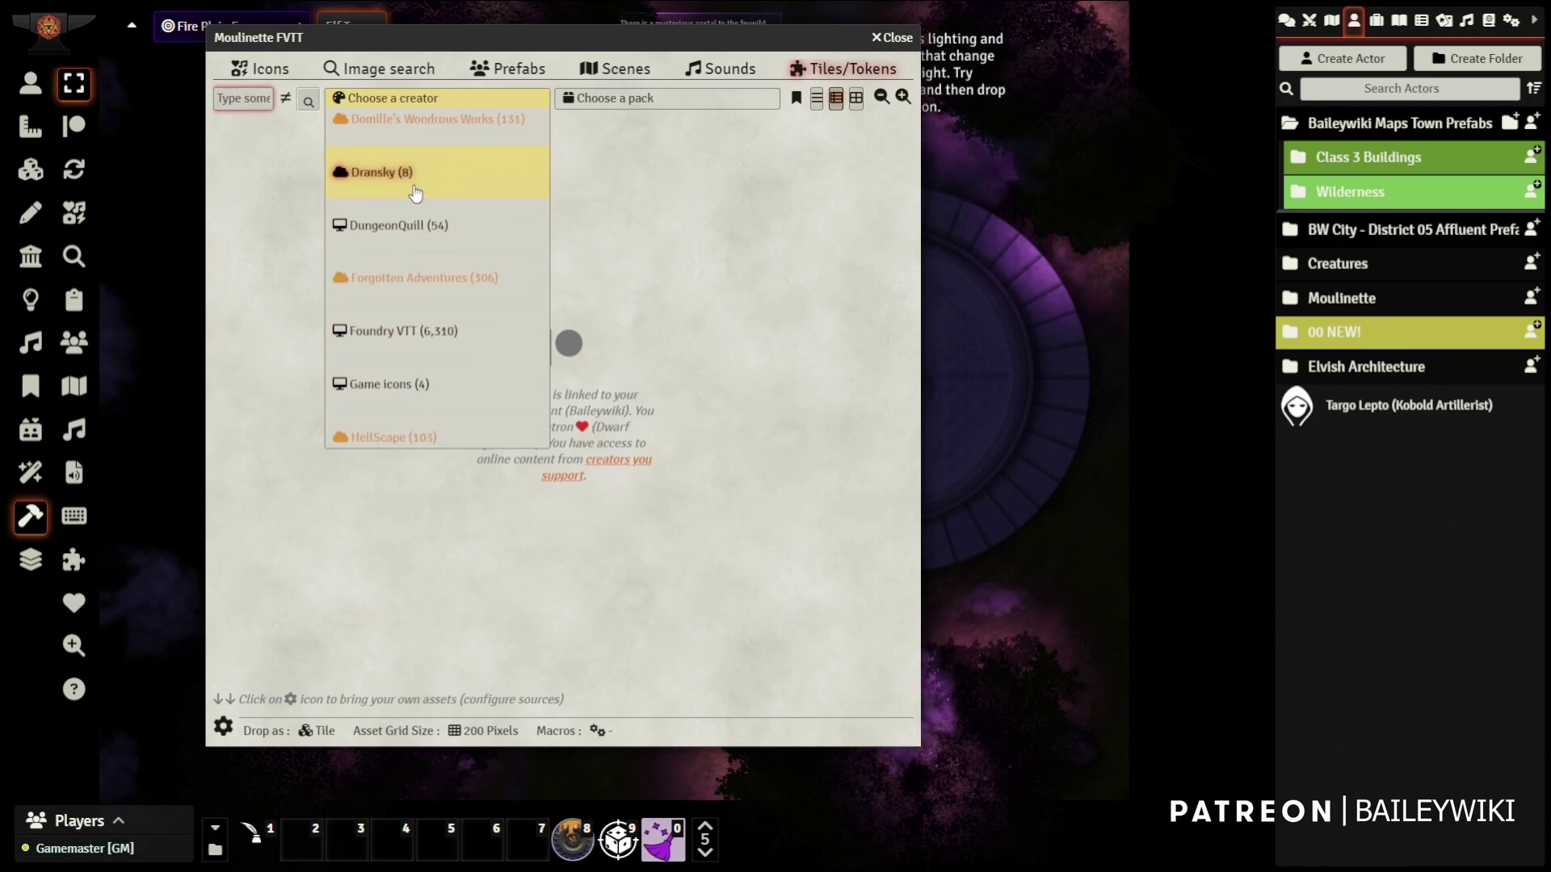
click(416, 202)
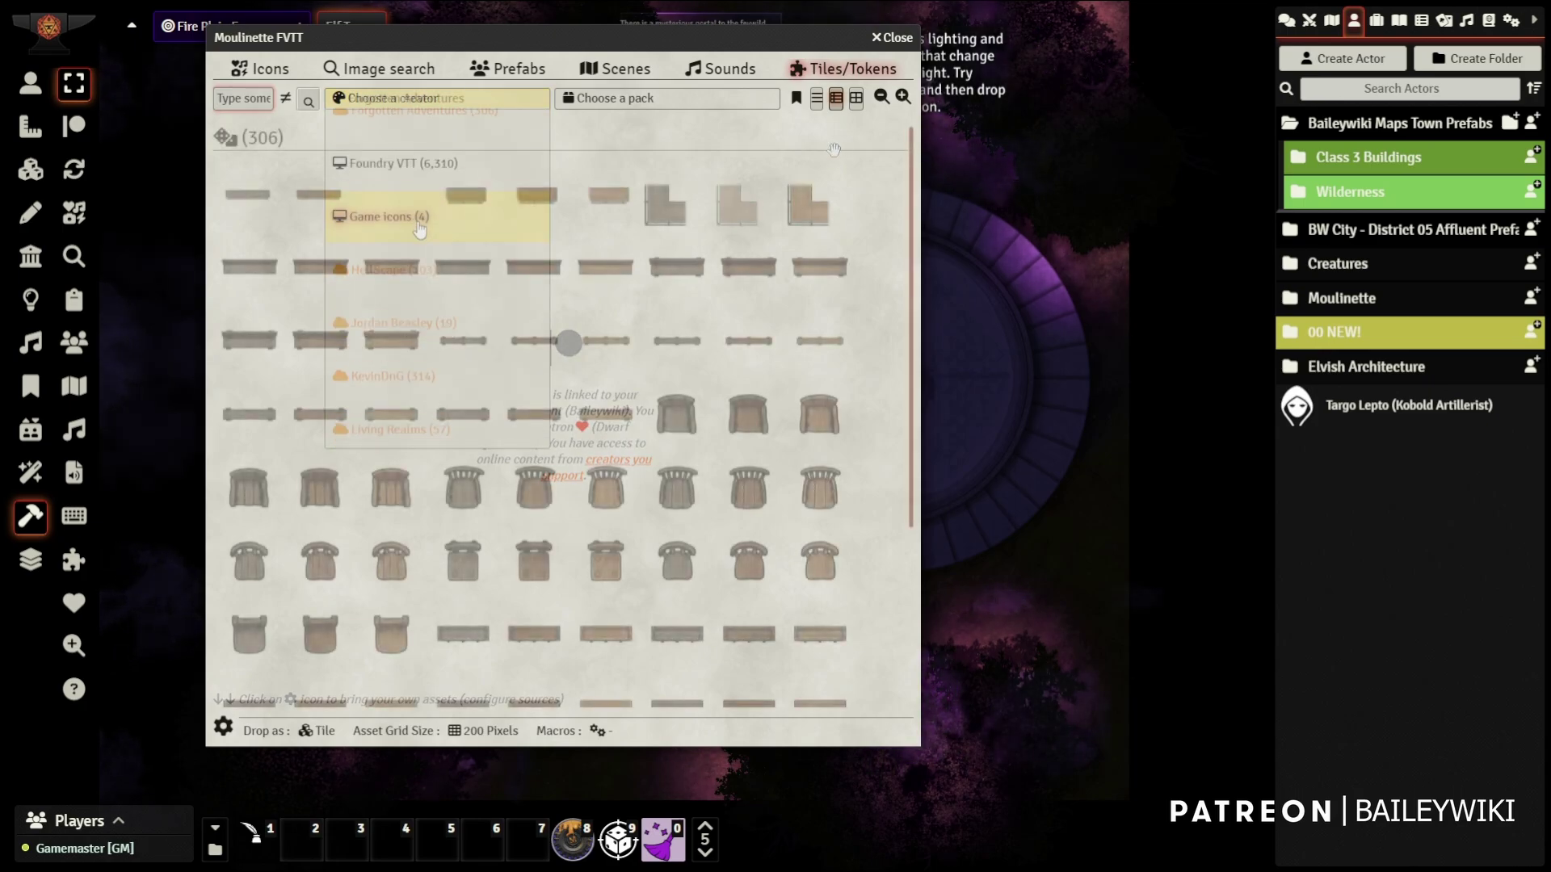
click(893, 38)
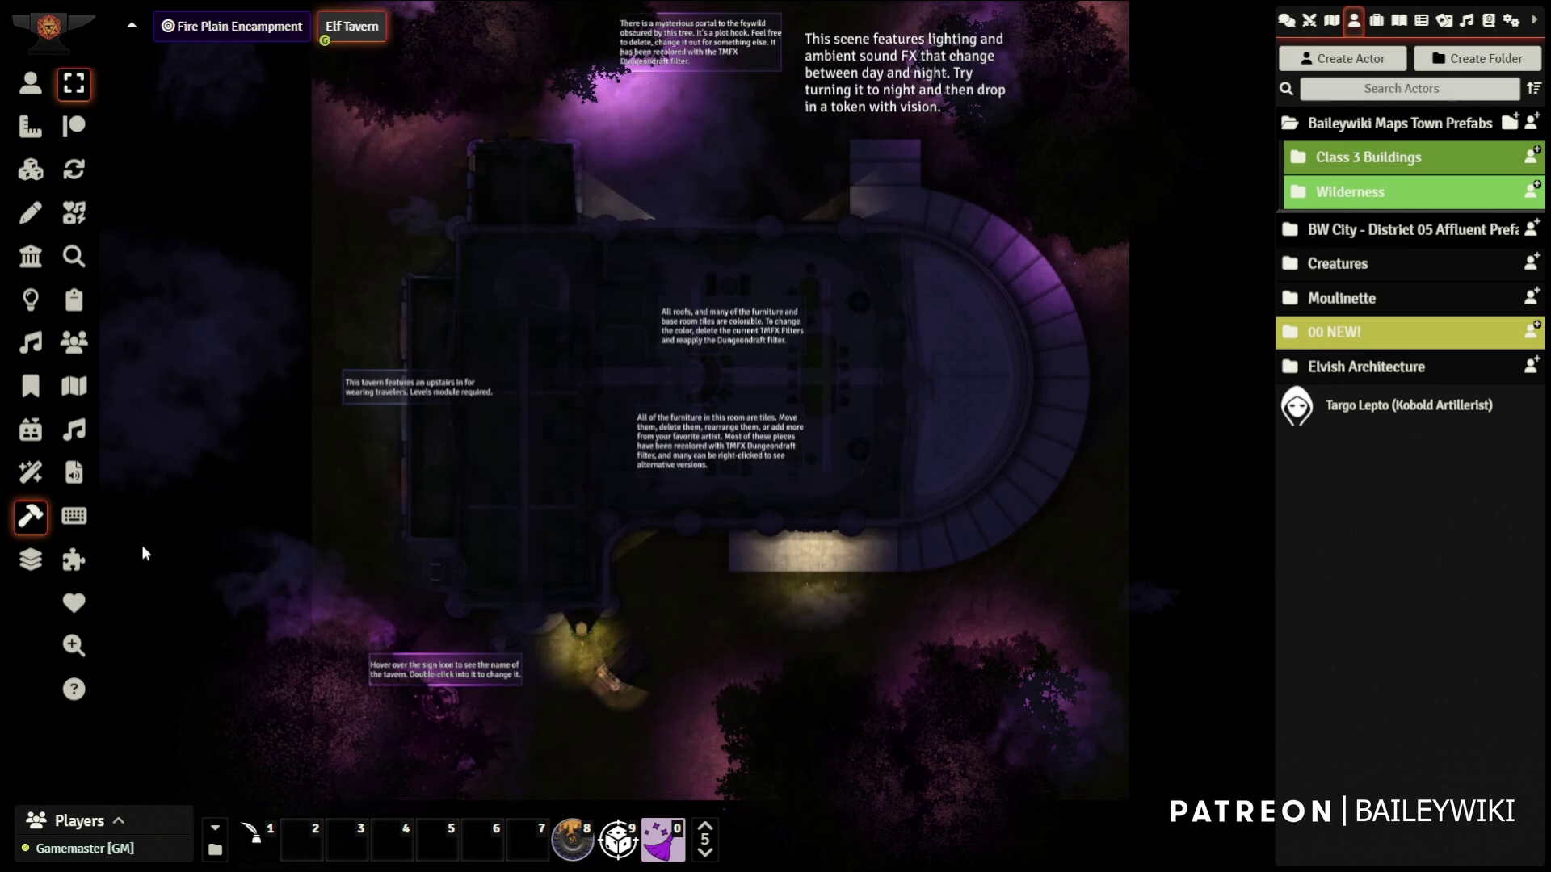
Open the faceted search for Moulinette Cloud and look through the unfiltered assets
click(72, 656)
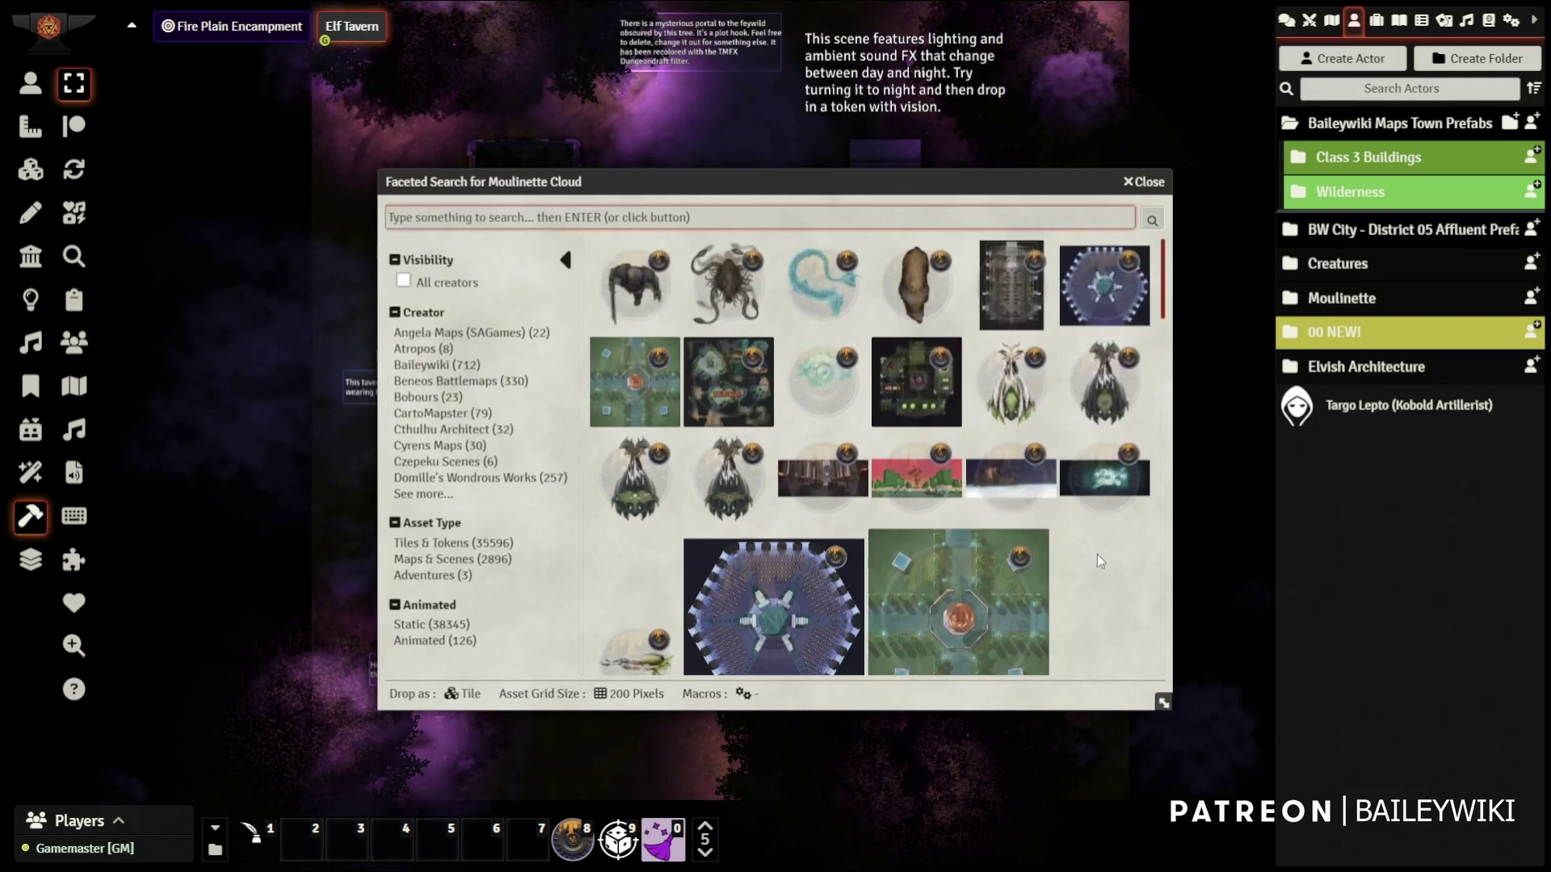
scroll(1095, 544, down, 10)
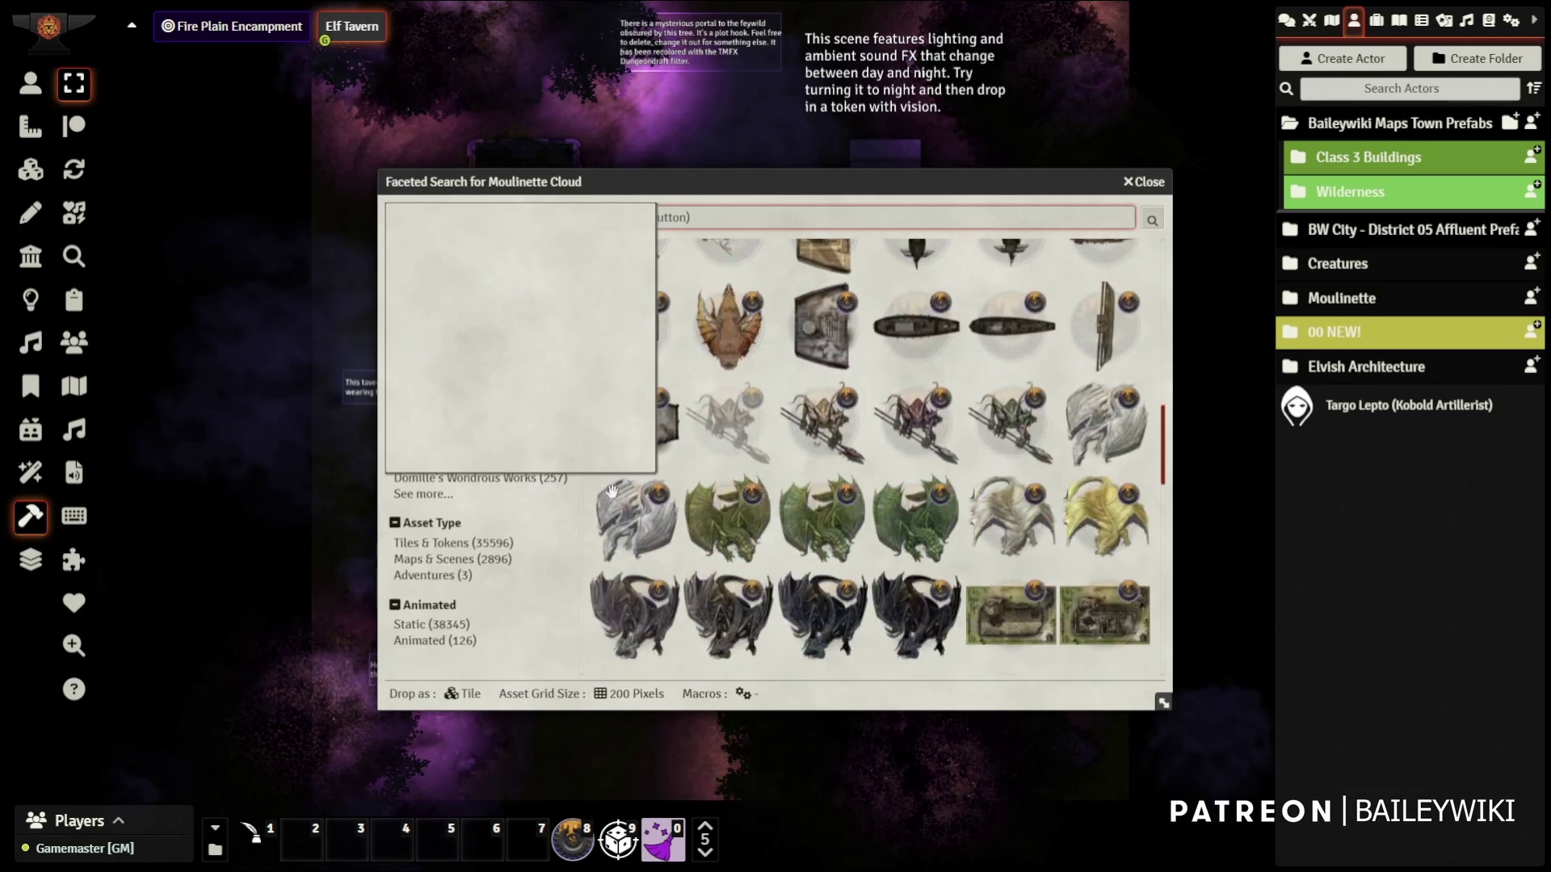
scroll(805, 293, up, 5)
scroll(805, 292, up, 5)
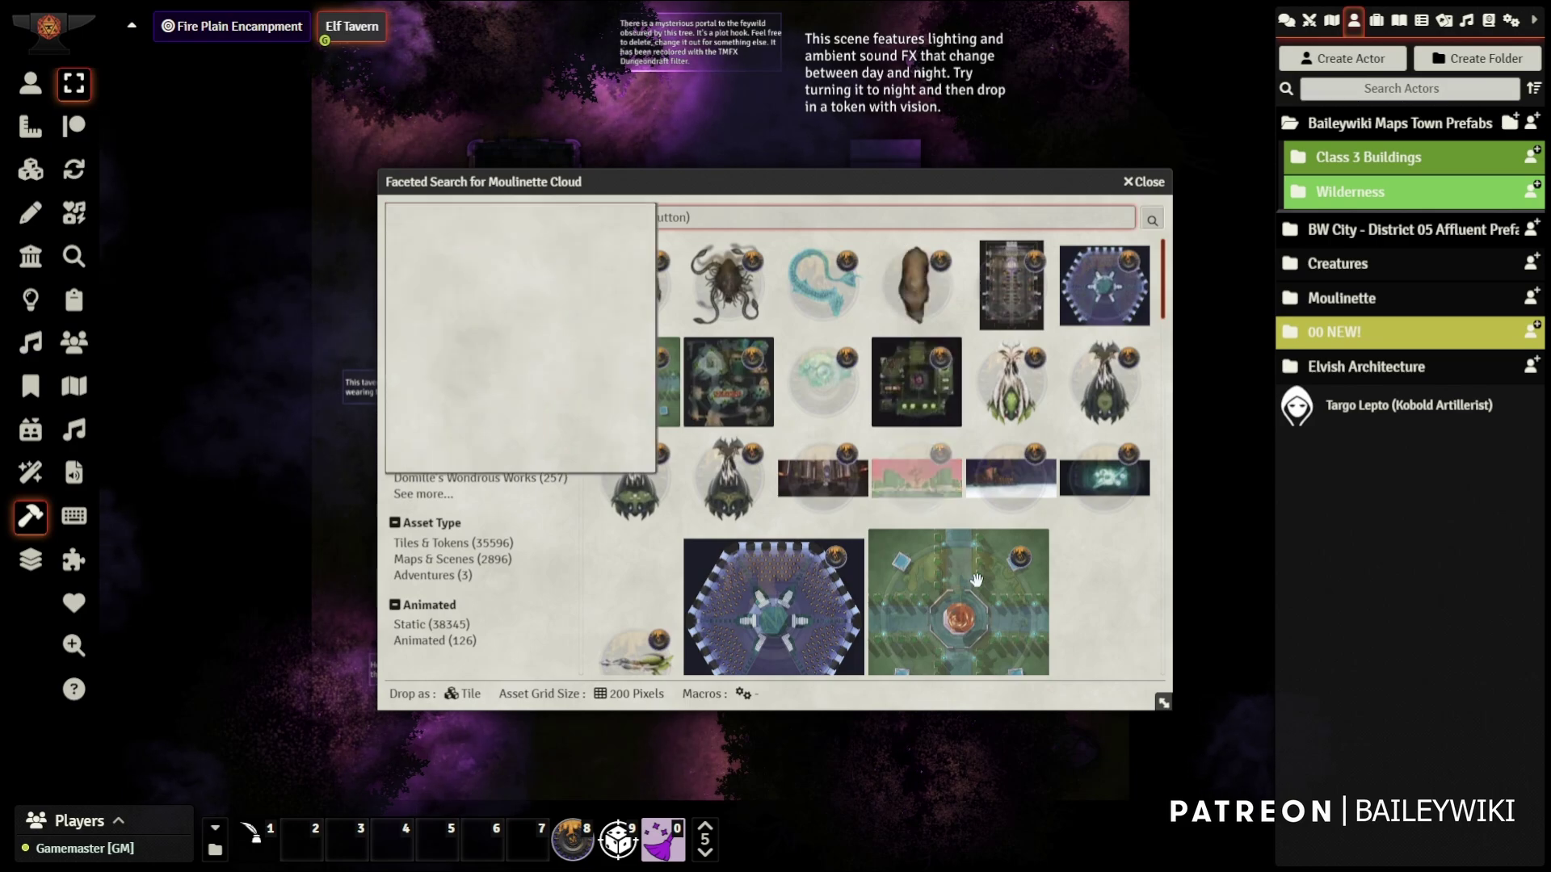
scroll(810, 437, down, 6)
scroll(811, 437, up, 5)
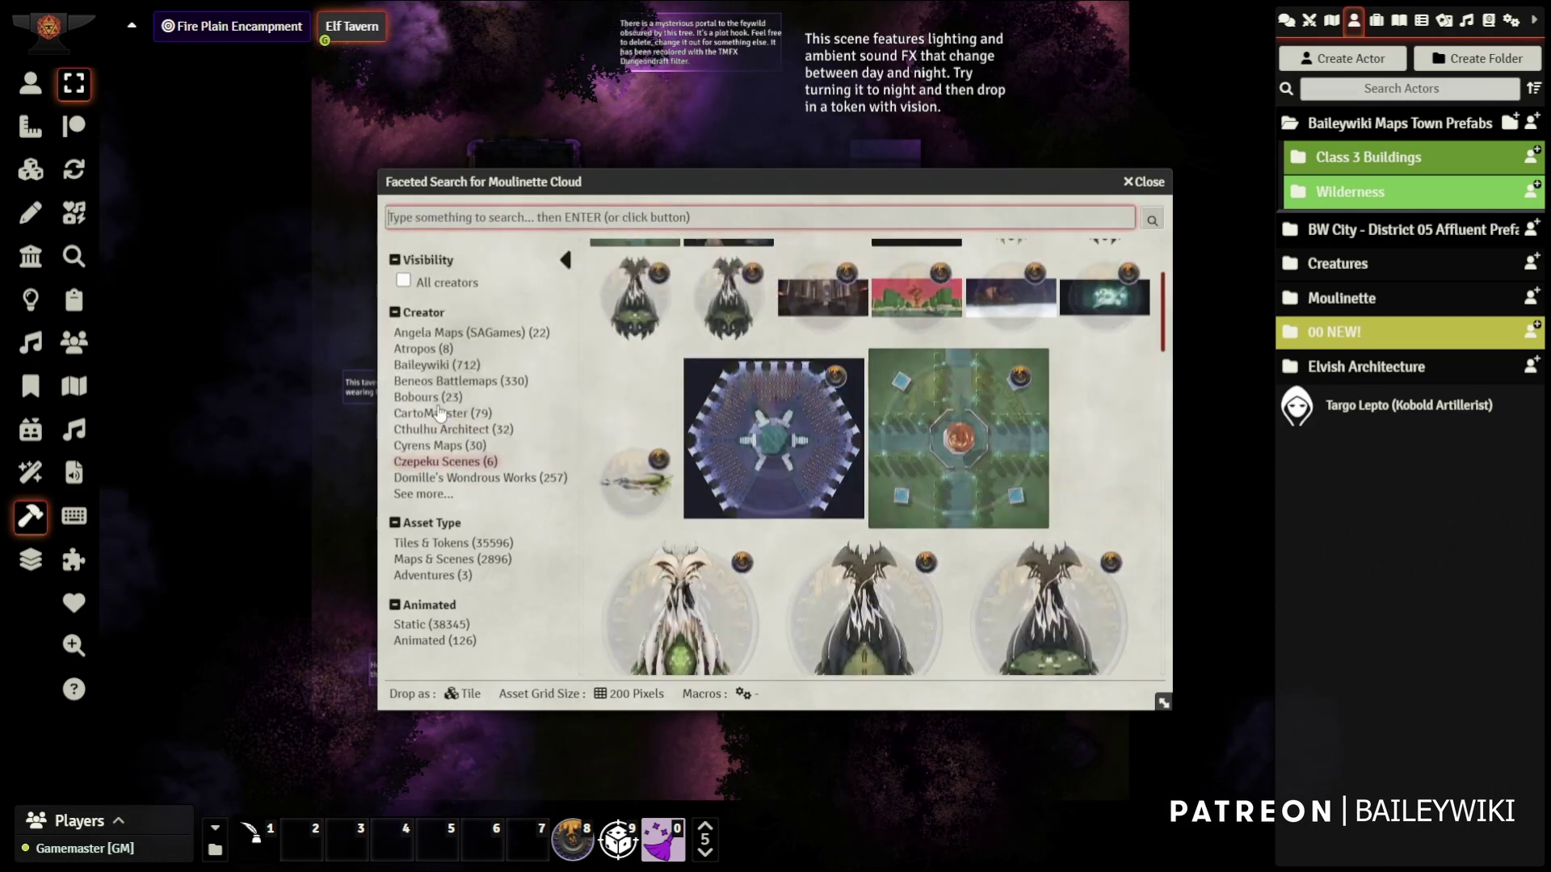
Narrow the cloud assets to creator Angela Maps (SAGames), look through them, and remove the creator filter
click(445, 334)
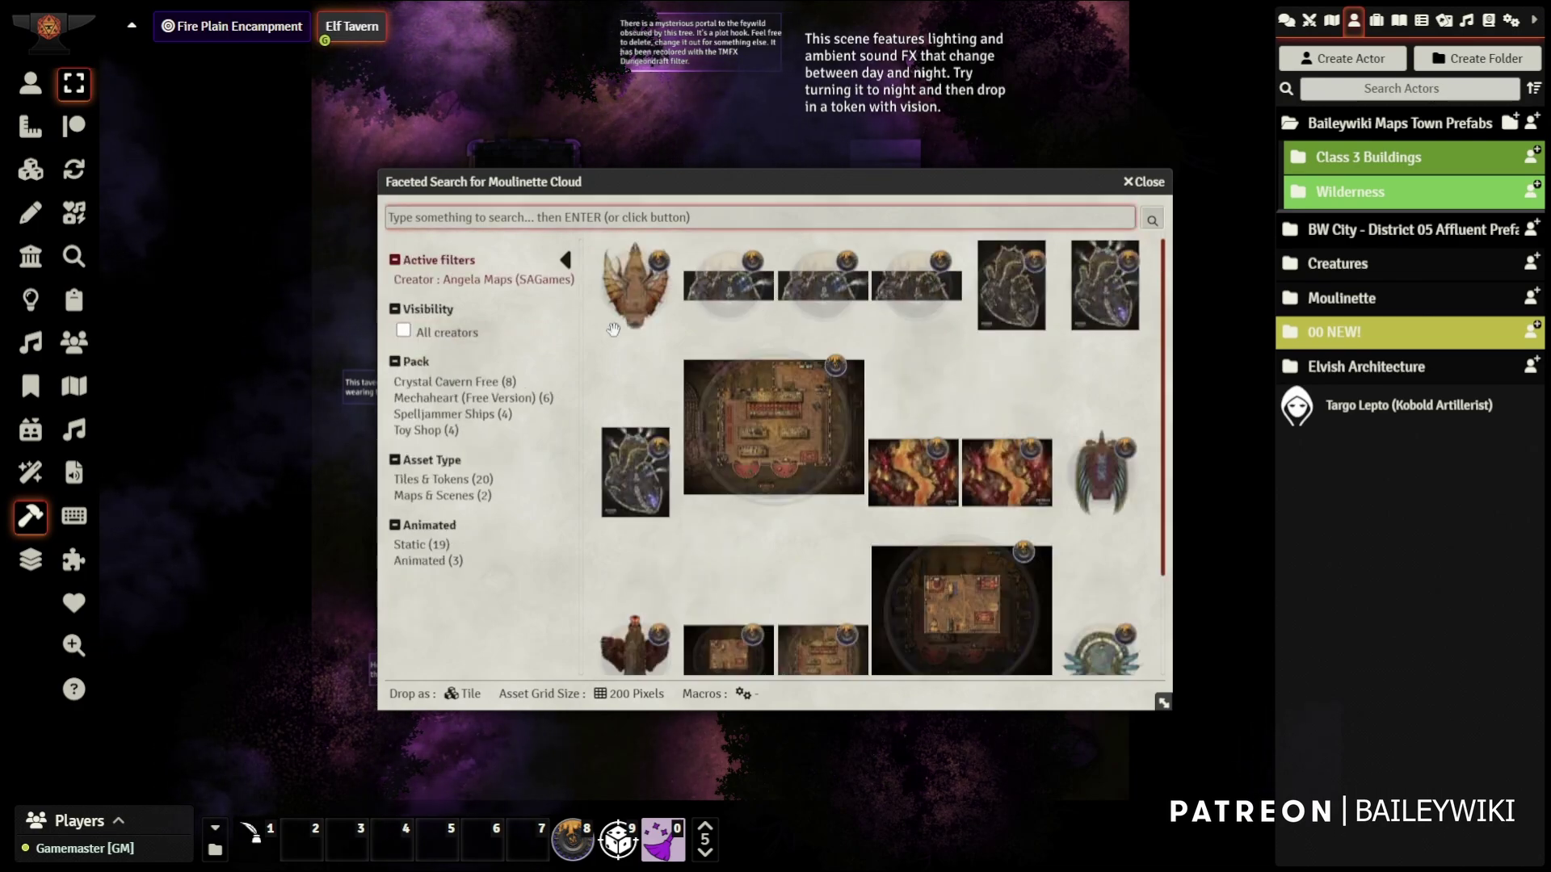
scroll(676, 428, down, 2)
scroll(698, 483, up, 2)
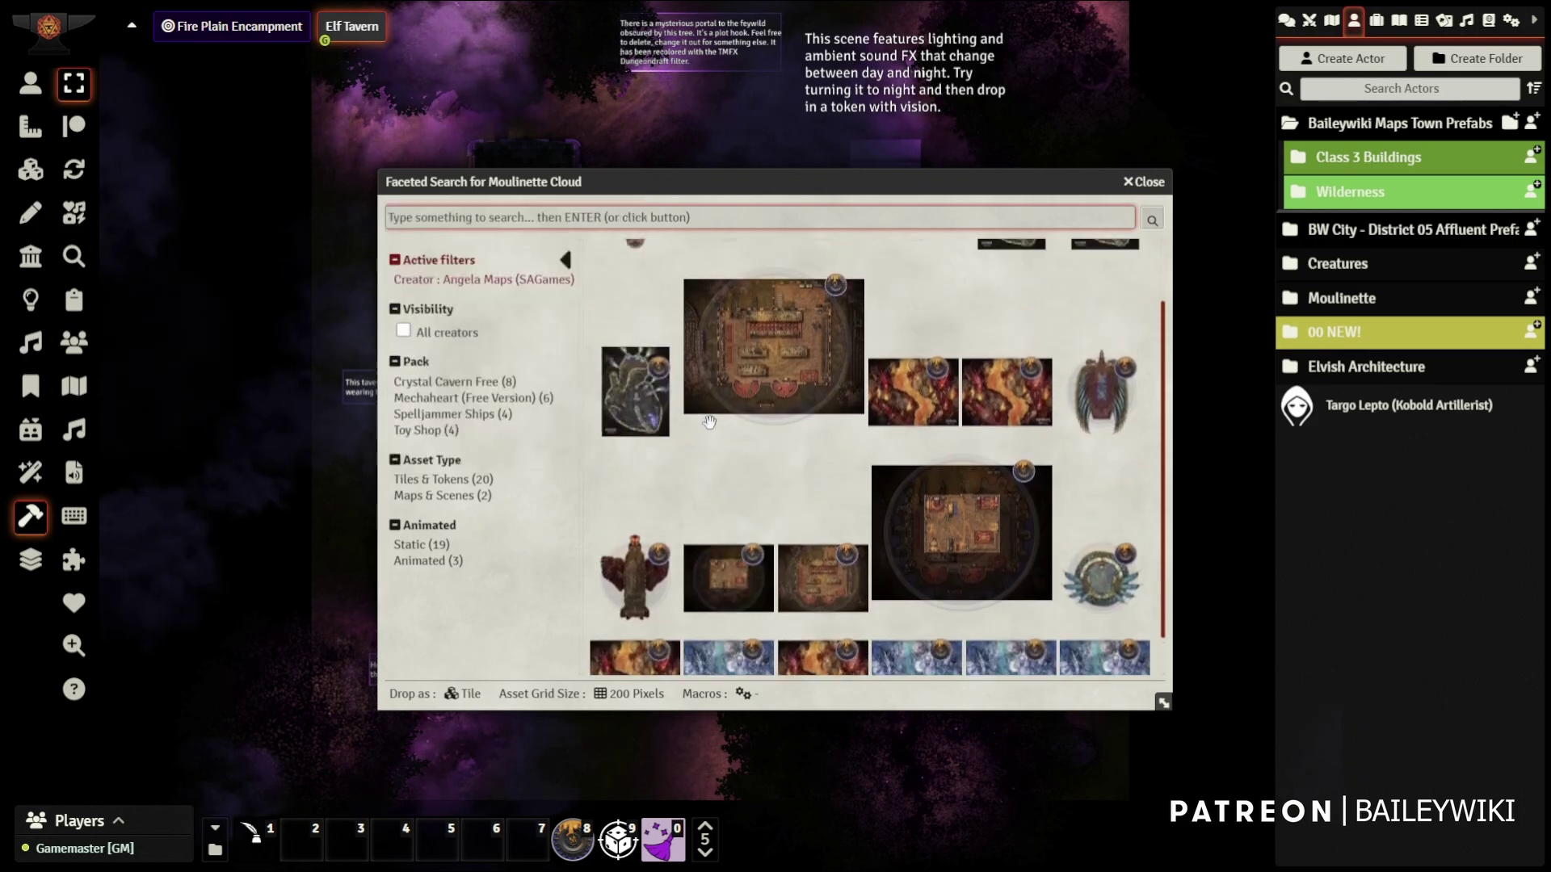
click(440, 260)
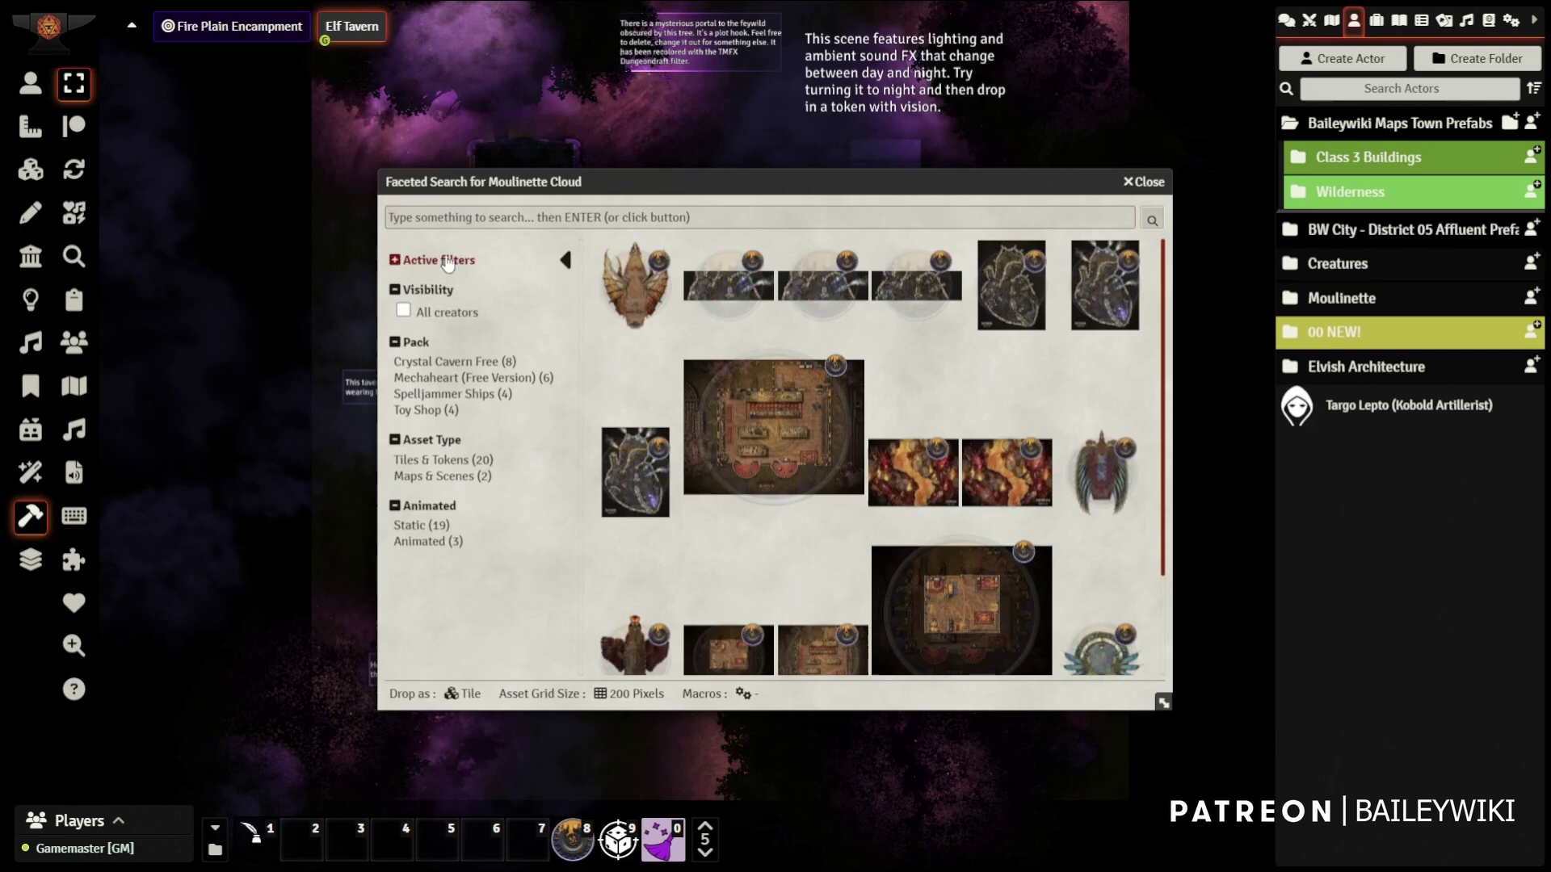
click(394, 265)
click(452, 279)
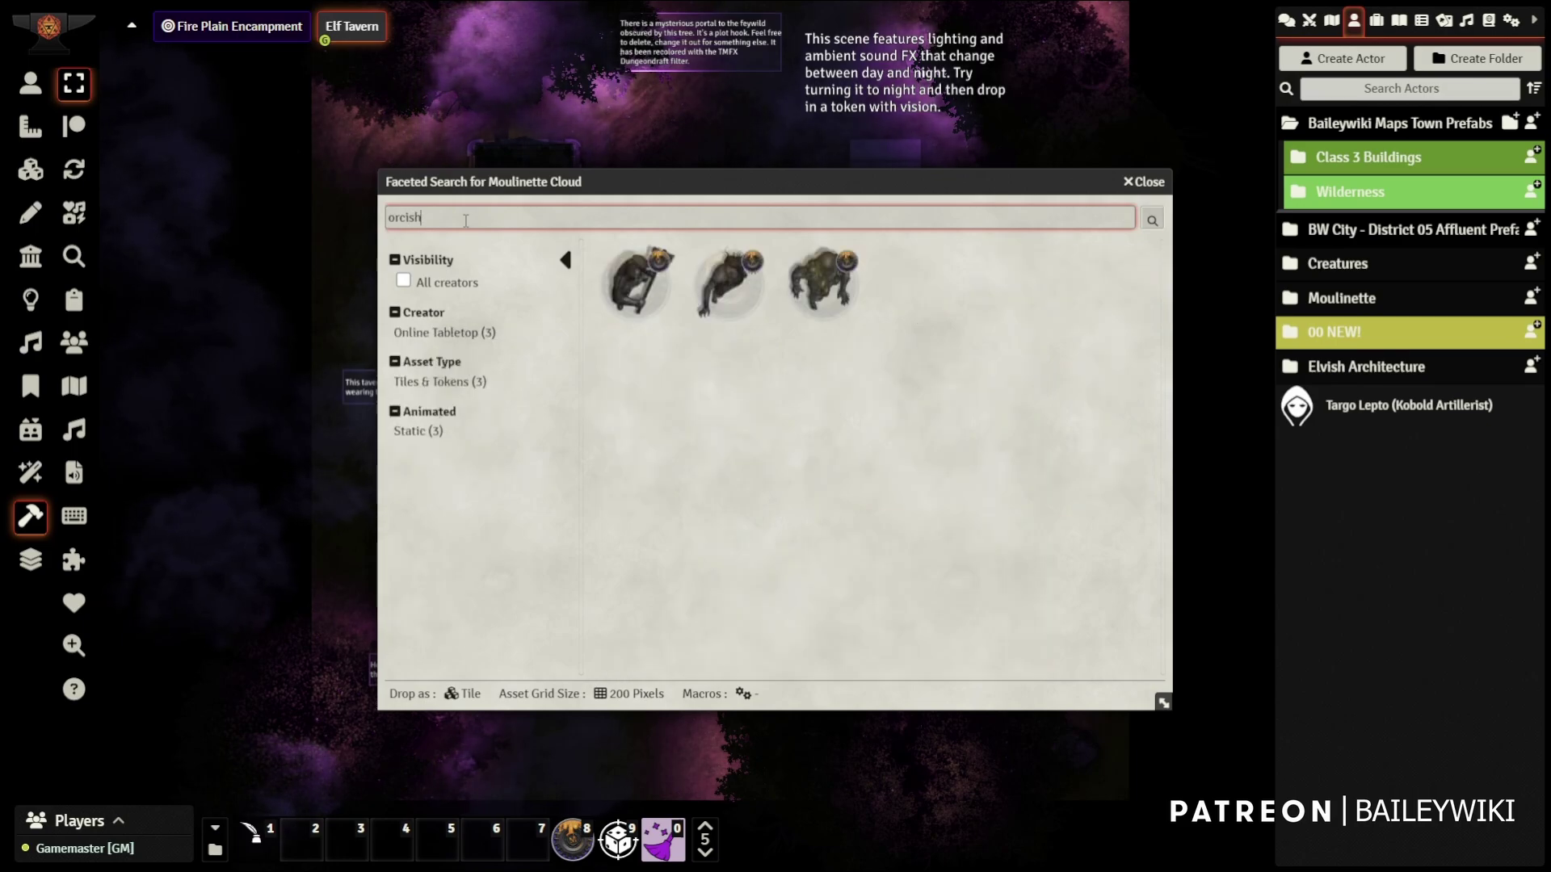
Preview the orcish tokens in the cloud results and shorten the search term to "orc"
mouse_move(658, 279)
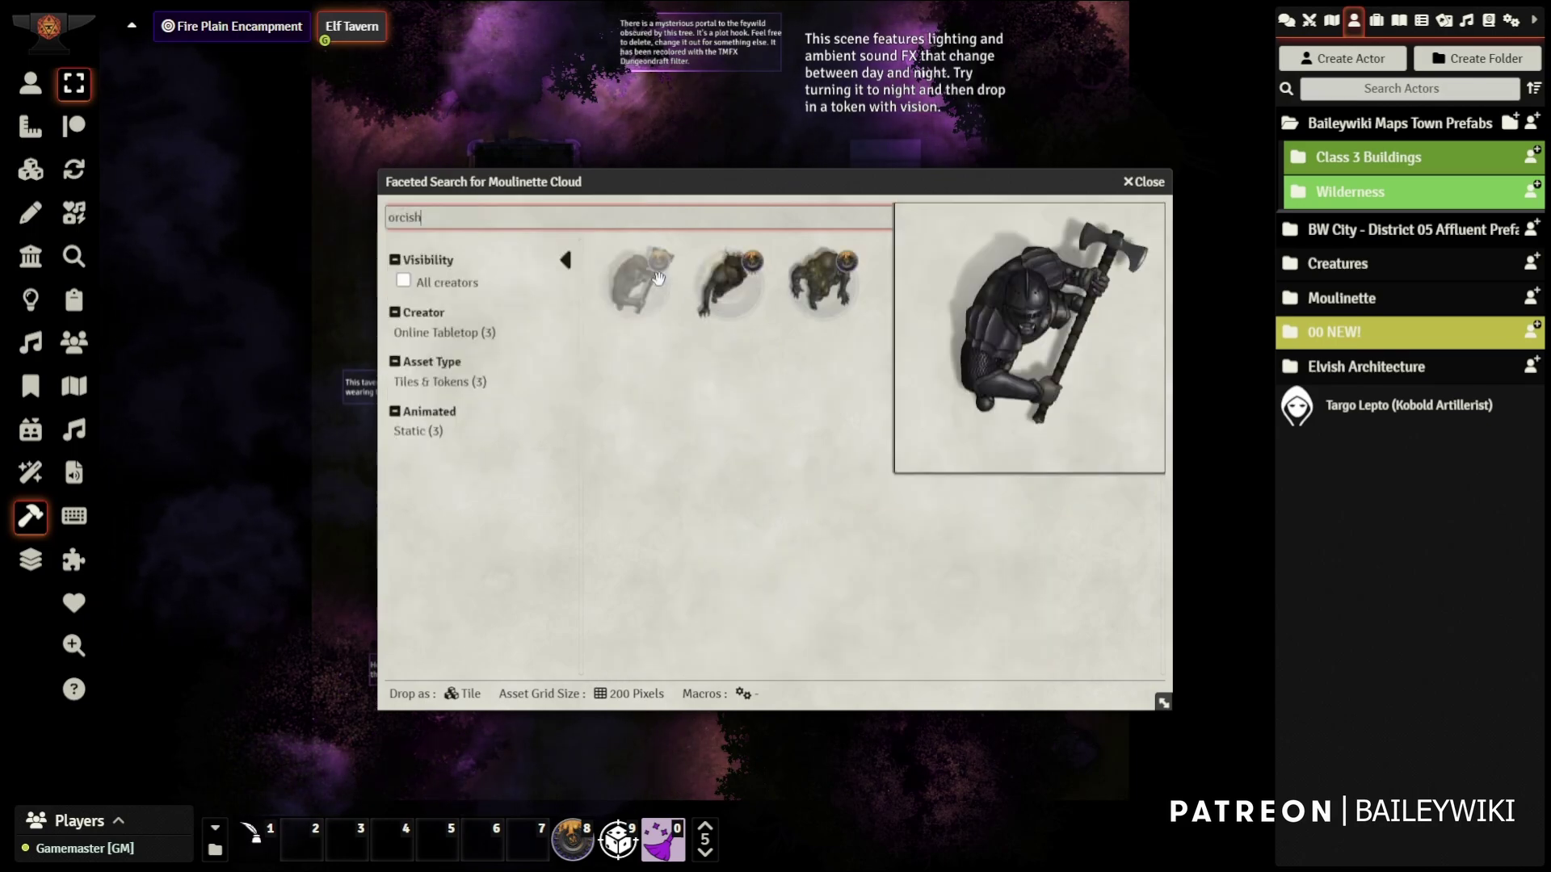
mouse_move(731, 273)
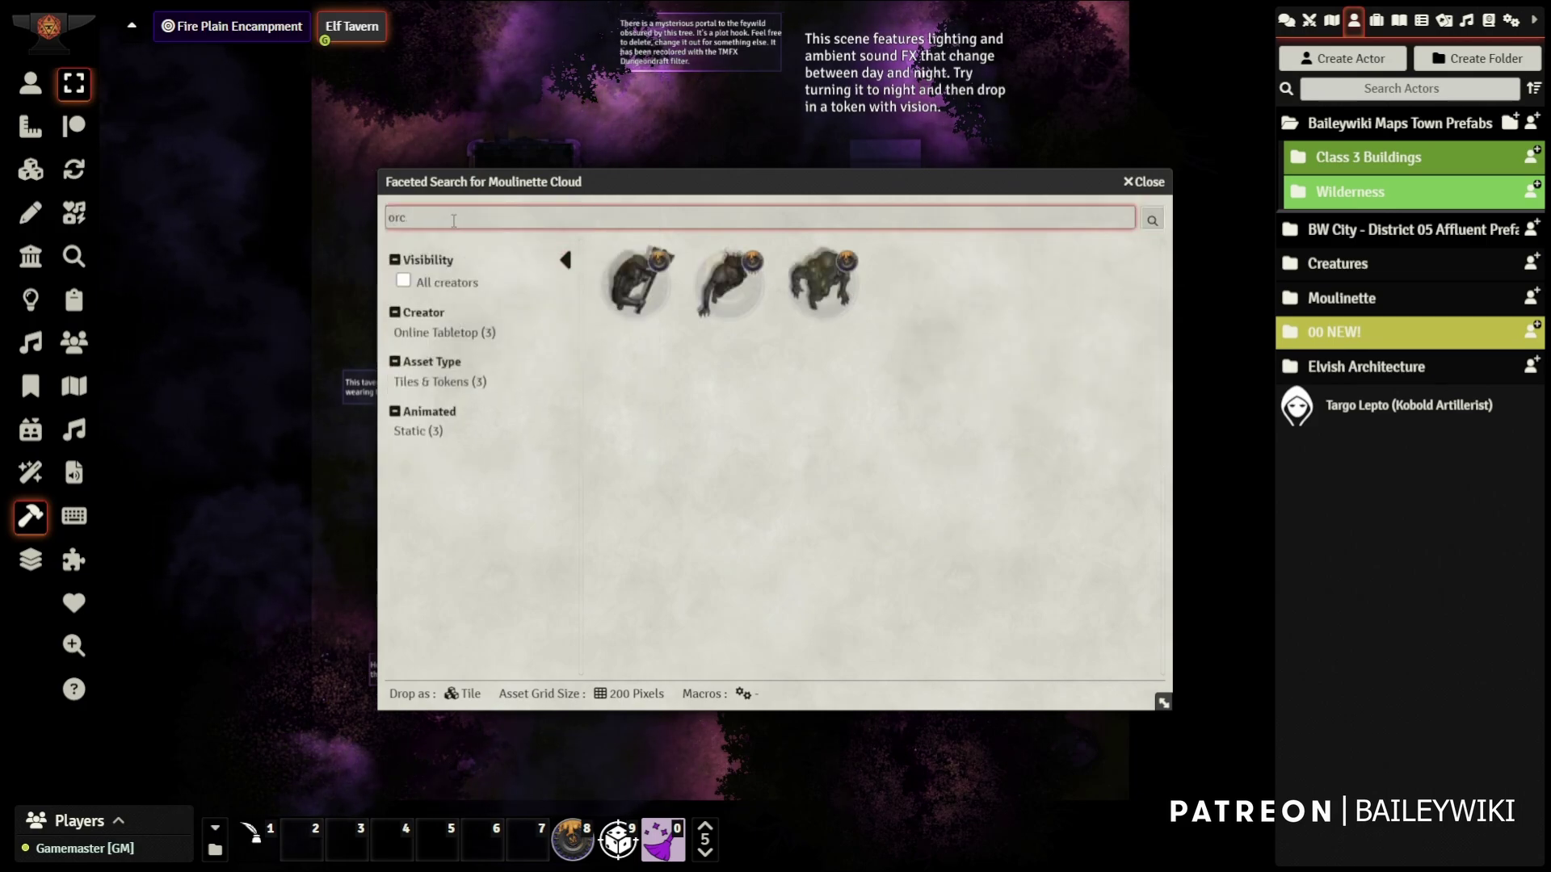
key(BackSpace)
key(BackSpace)
key(BackSpace)
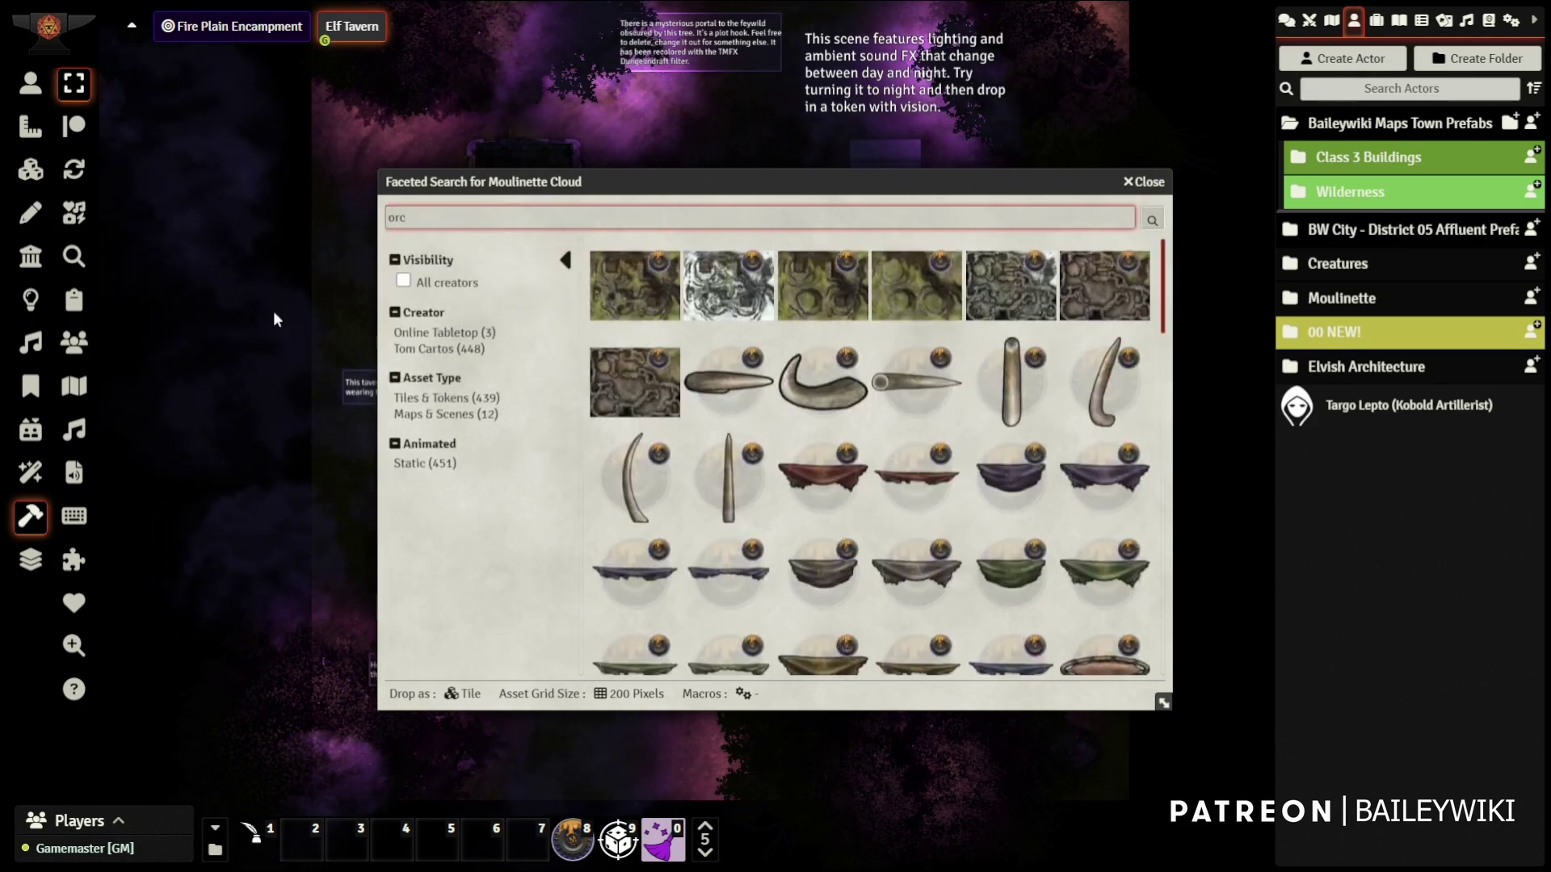
Look through the tiles, tokens and maps found for "orc", previewing individual assets
mouse_move(887, 396)
mouse_move(827, 384)
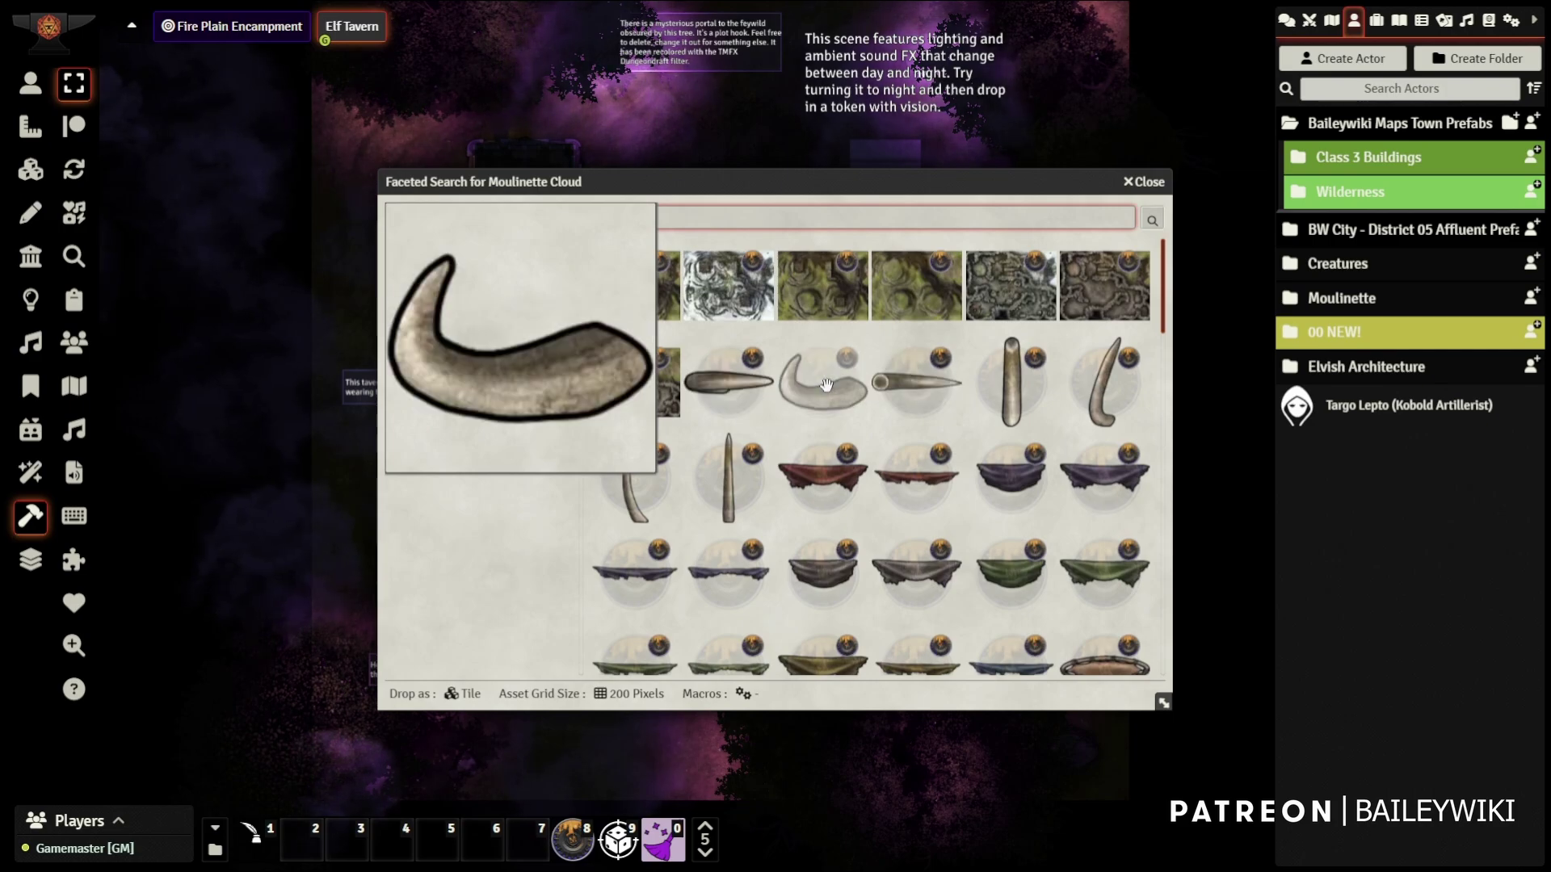
mouse_move(825, 485)
scroll(830, 491, down, 5)
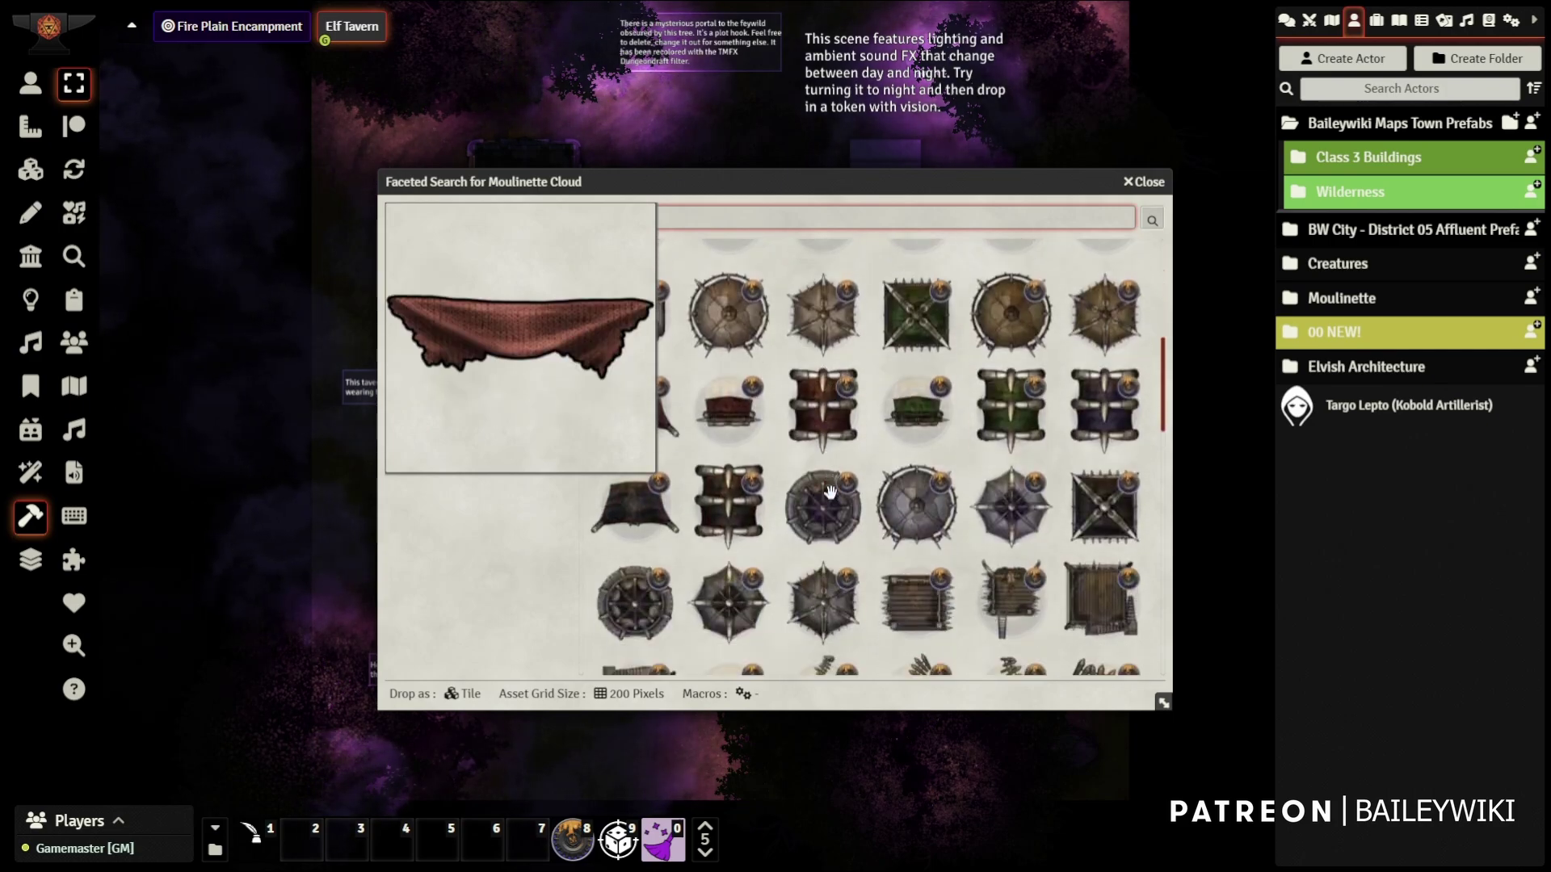
scroll(830, 492, down, 10)
mouse_move(904, 524)
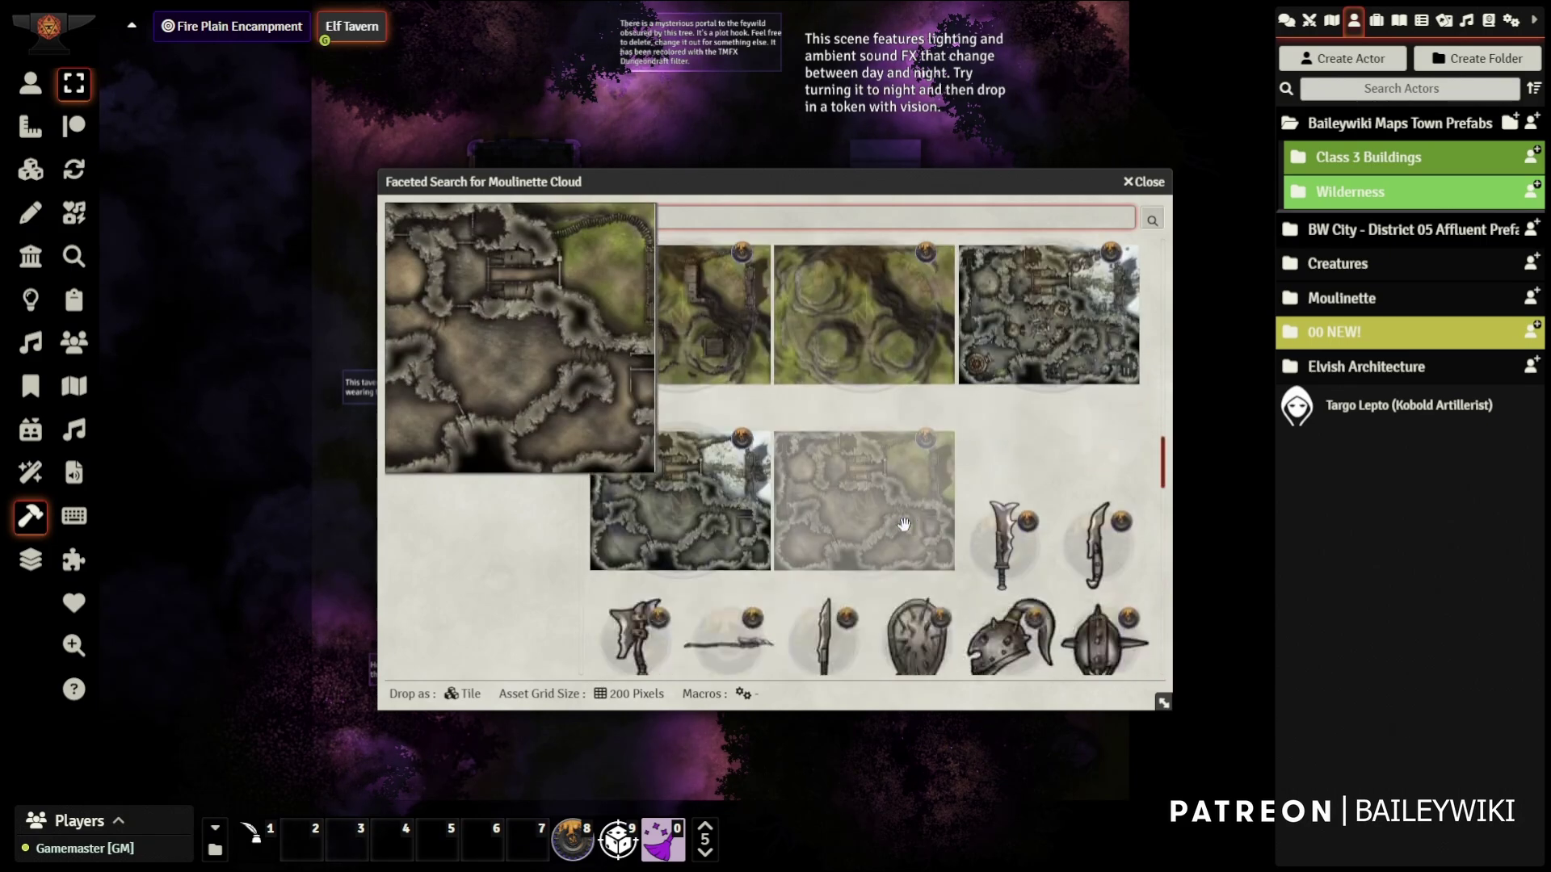
scroll(904, 524, down, 5)
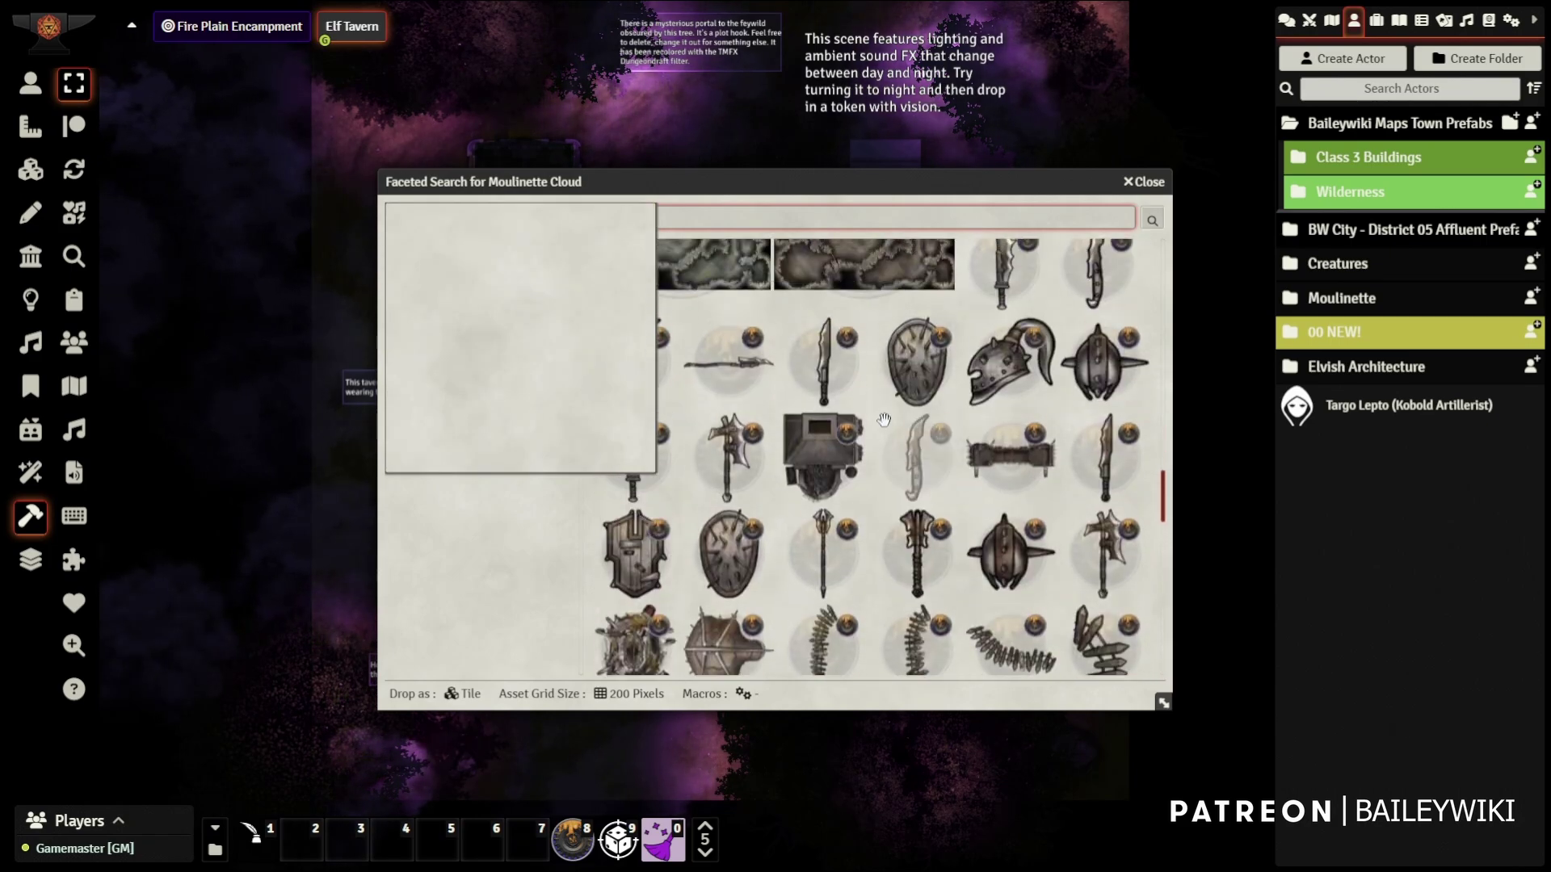
scroll(884, 419, up, 5)
scroll(865, 361, down, 3)
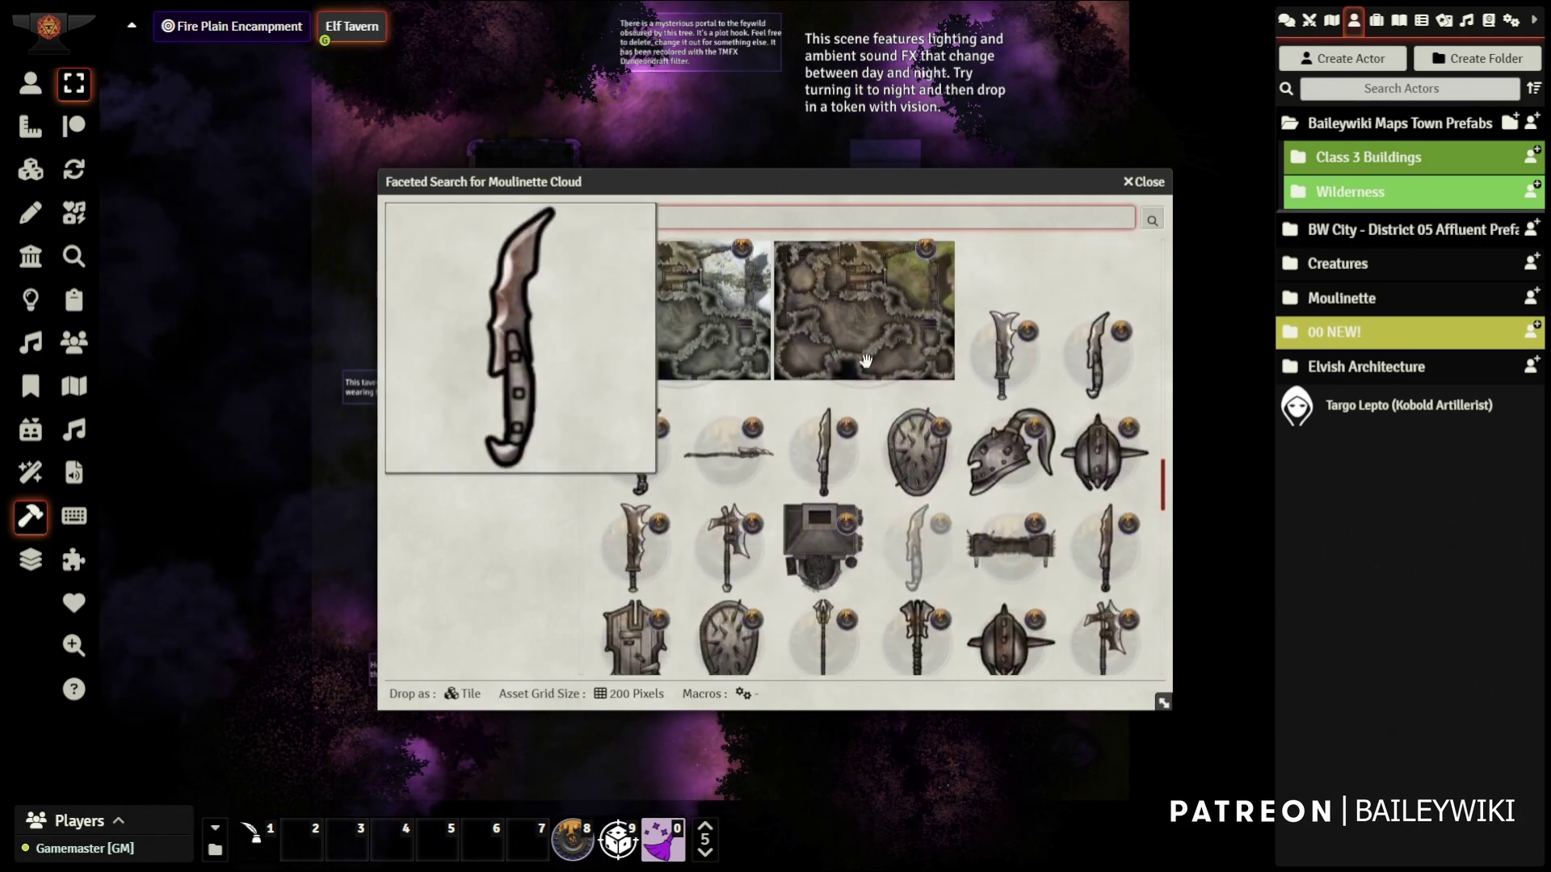
Preview the Orc Stronghold 02 Watchtowers Clean No Walls scene without importing it, and close the preview
scroll(880, 343, up, 2)
click(859, 324)
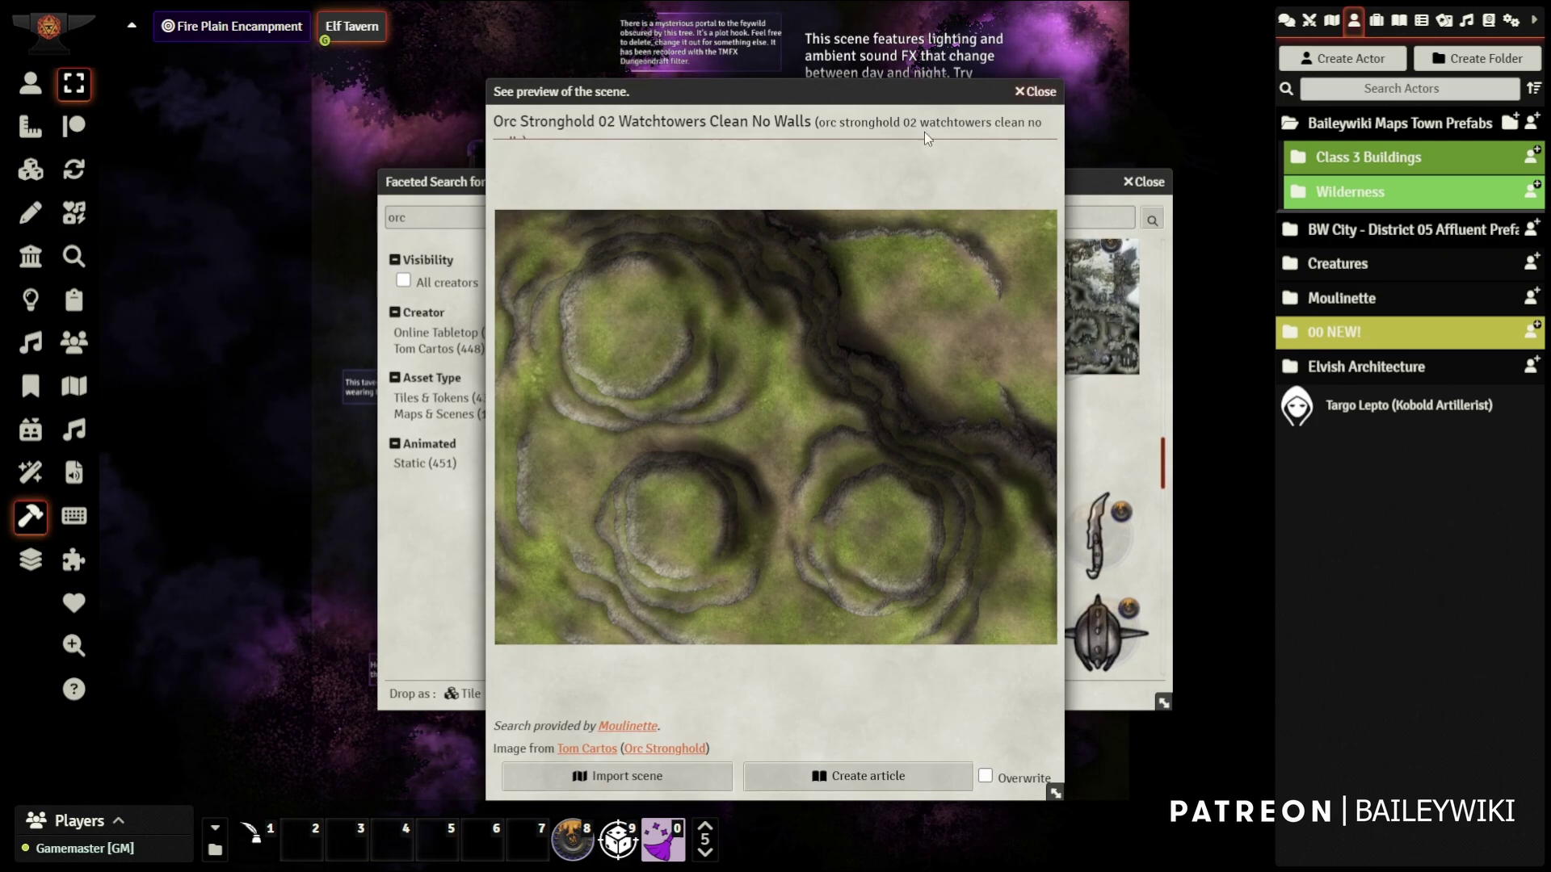
click(1026, 97)
Look through the remaining weapons, tents, palisades and stronghold maps among the orc assets
scroll(907, 493, down, 4)
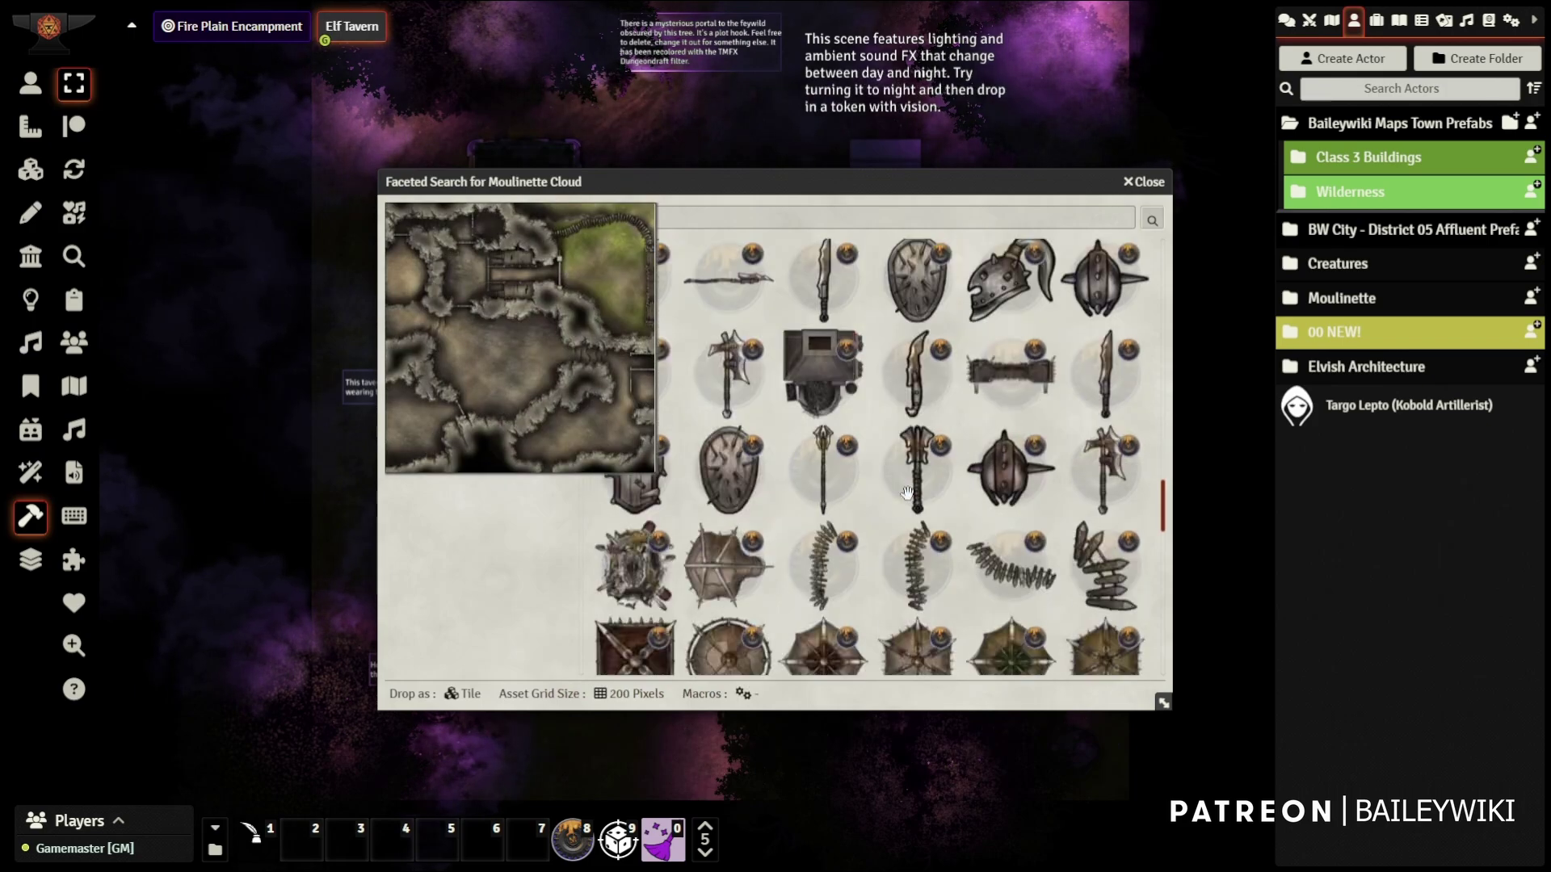
scroll(907, 493, down, 5)
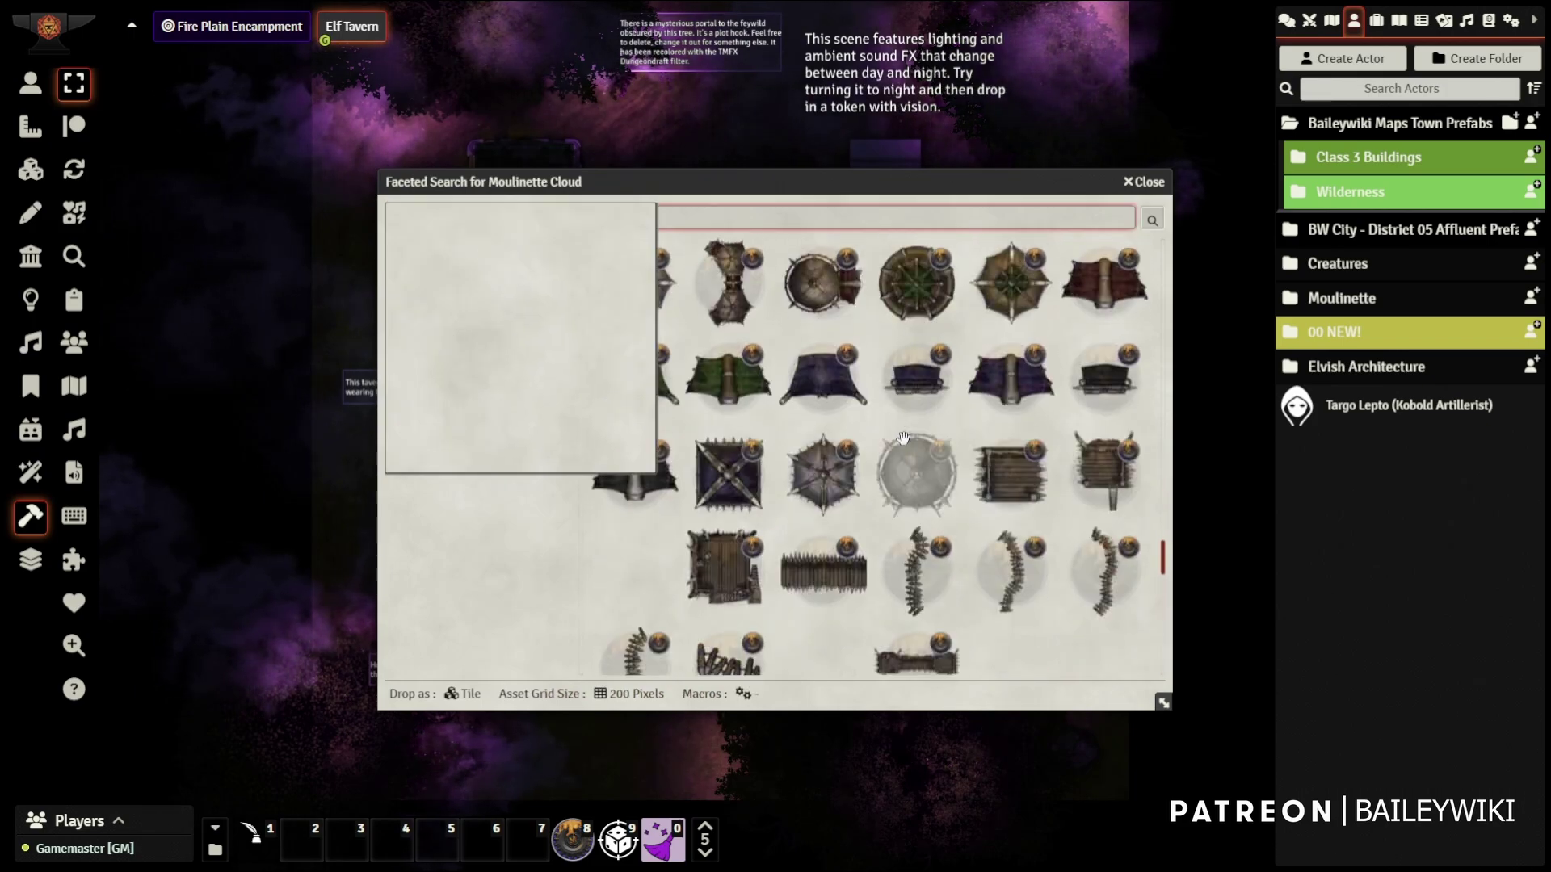
scroll(903, 438, down, 3)
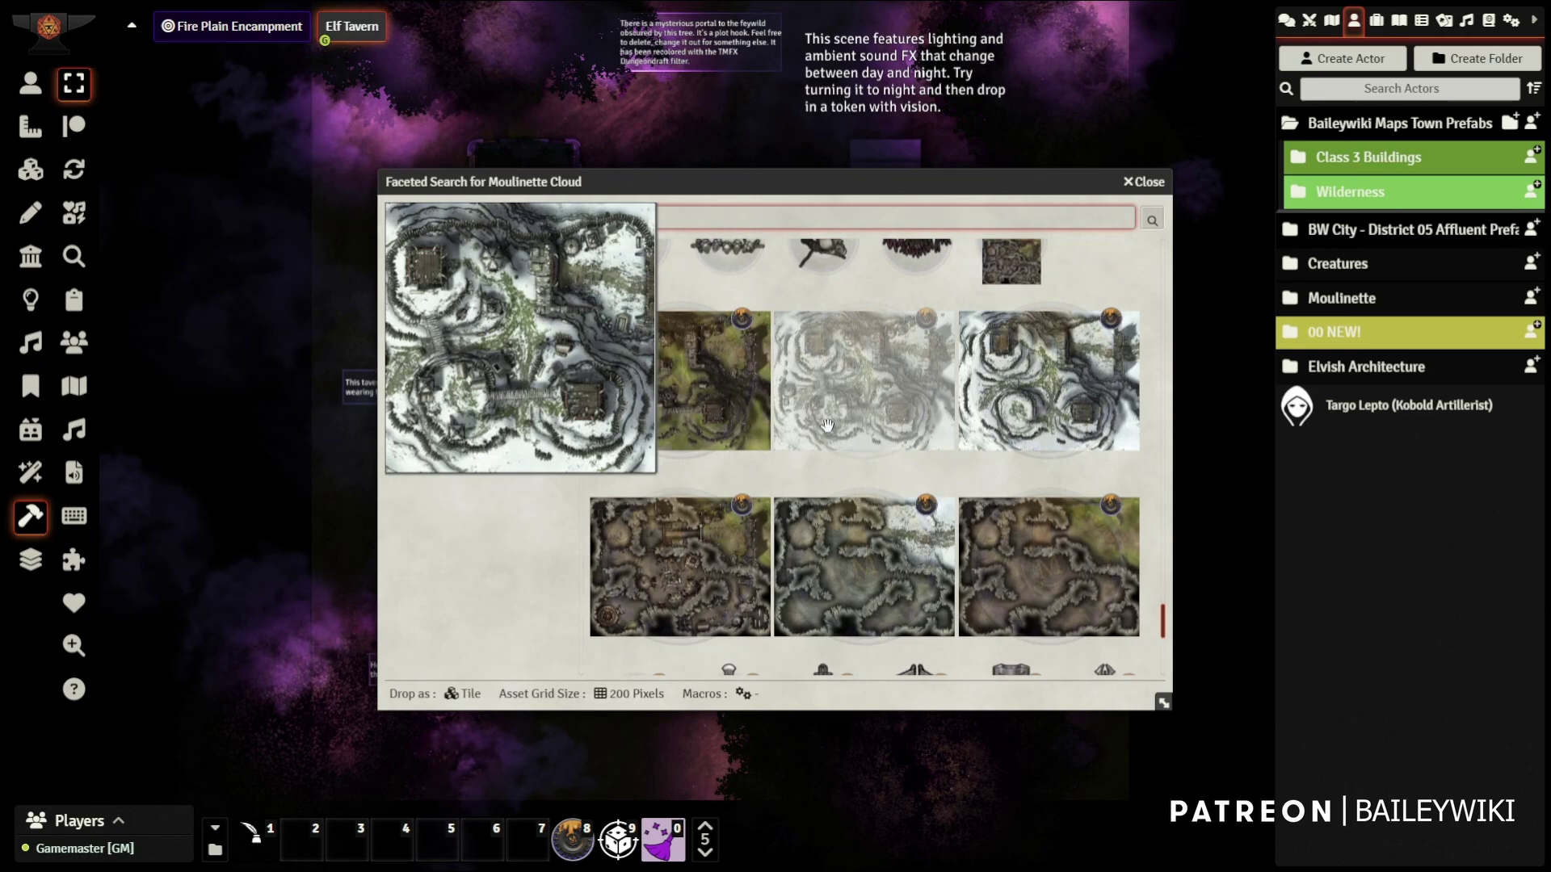
scroll(779, 466, down, 5)
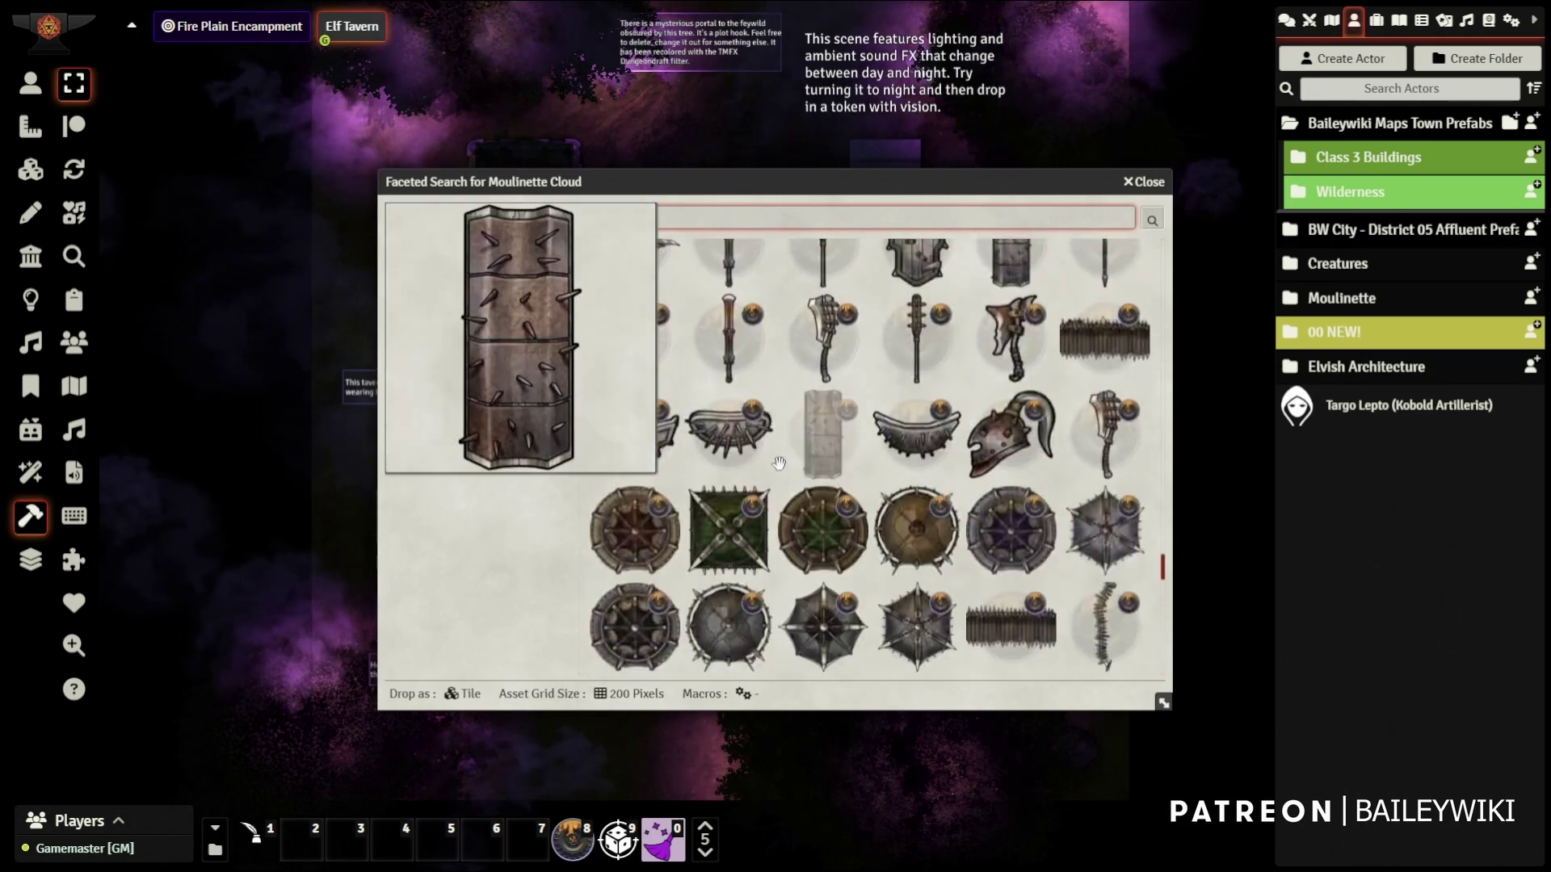
scroll(779, 463, down, 5)
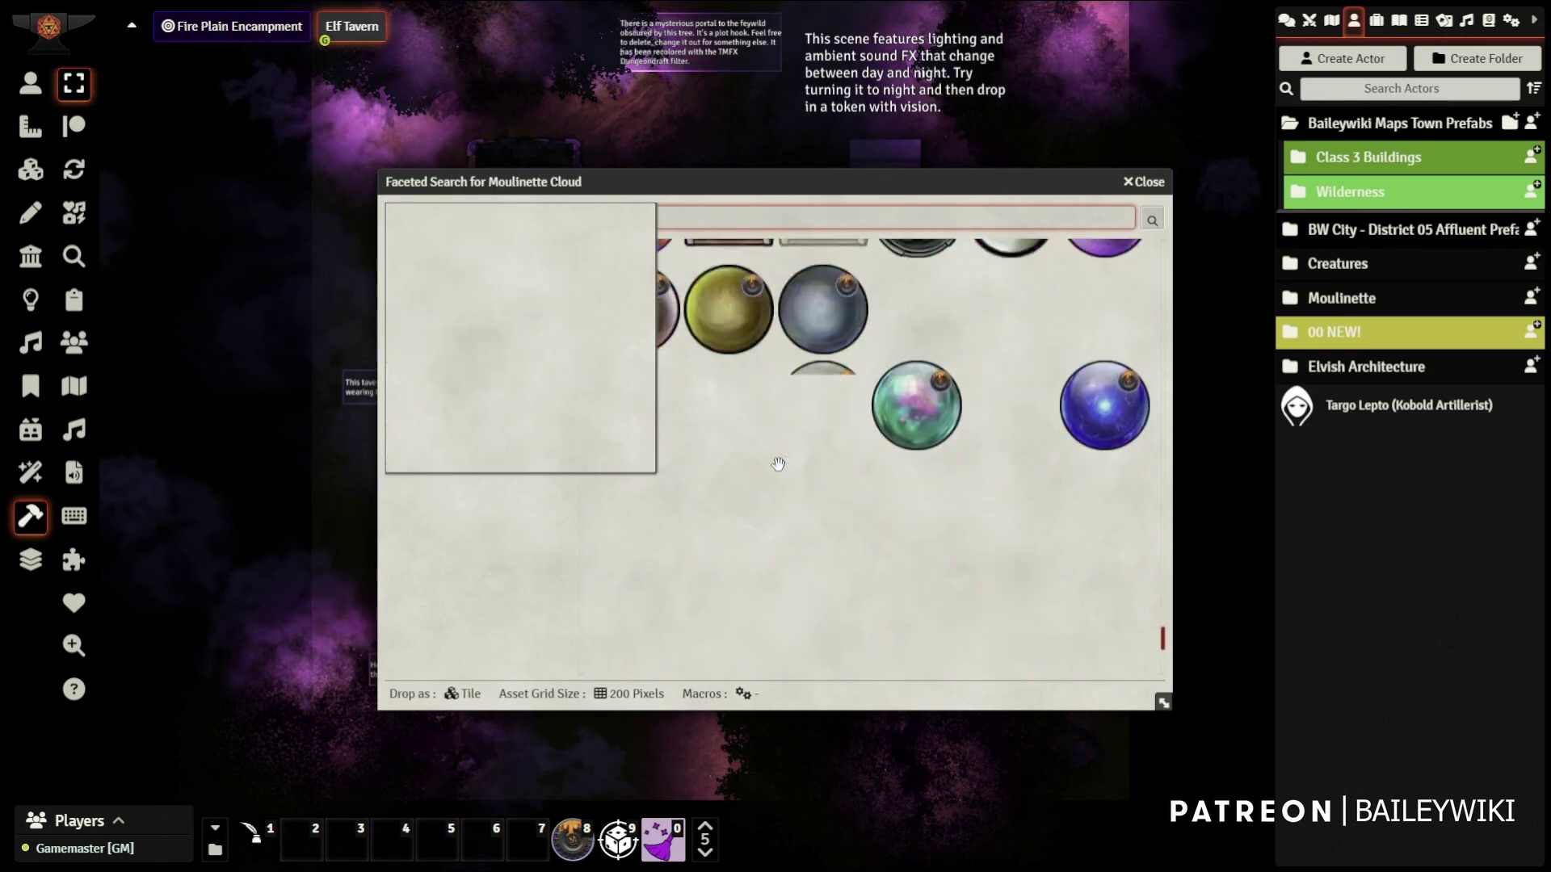
scroll(776, 466, down, 2)
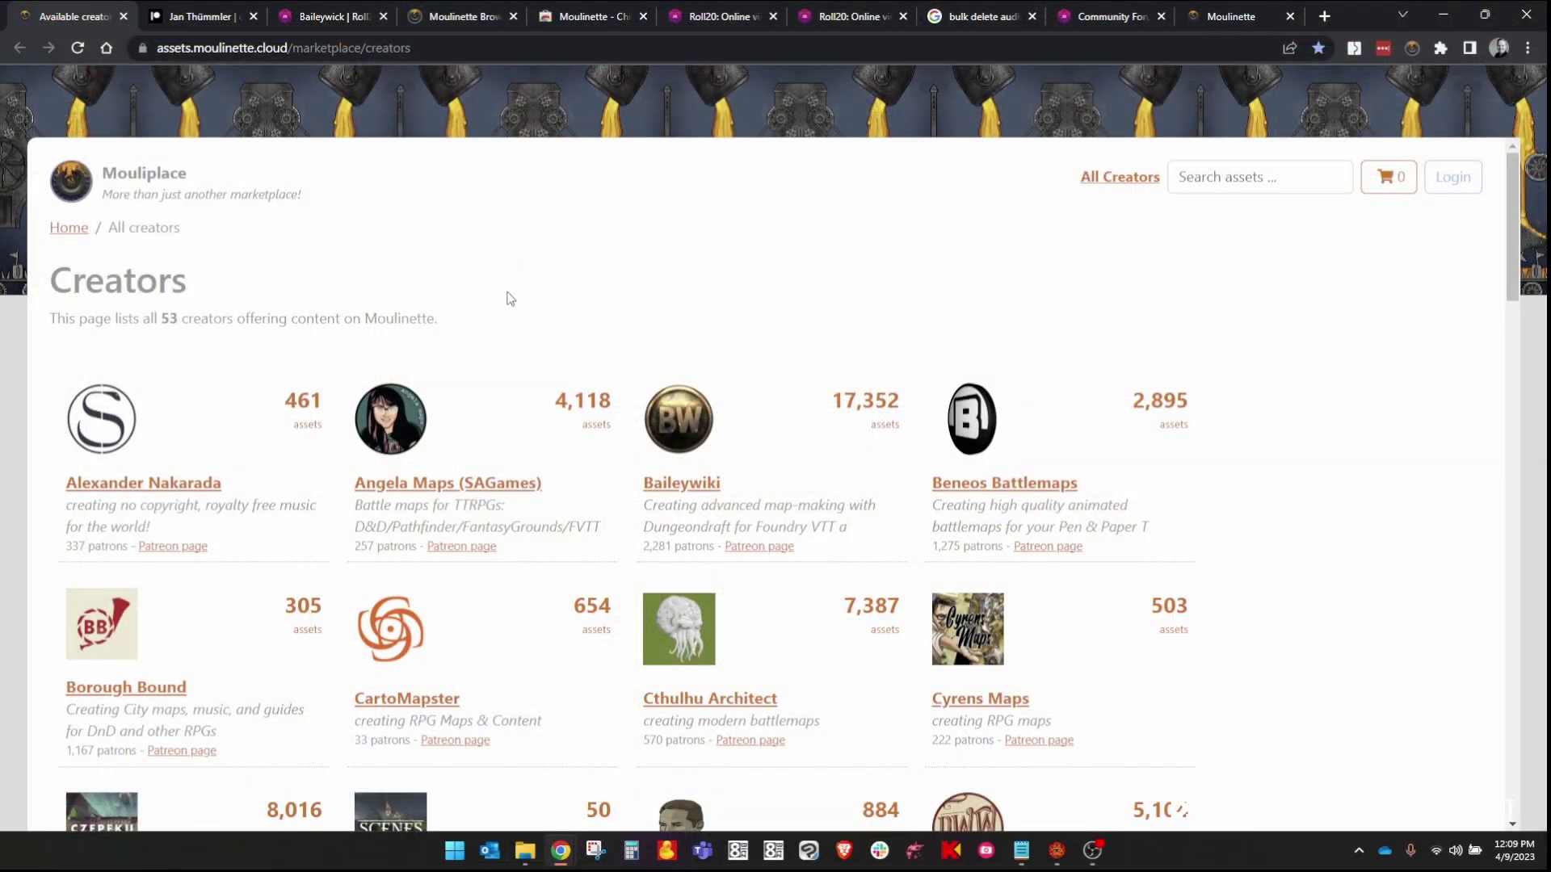
Look through the Mouliplace list of all creators offering content on Moulinette
scroll(585, 328, down, 8)
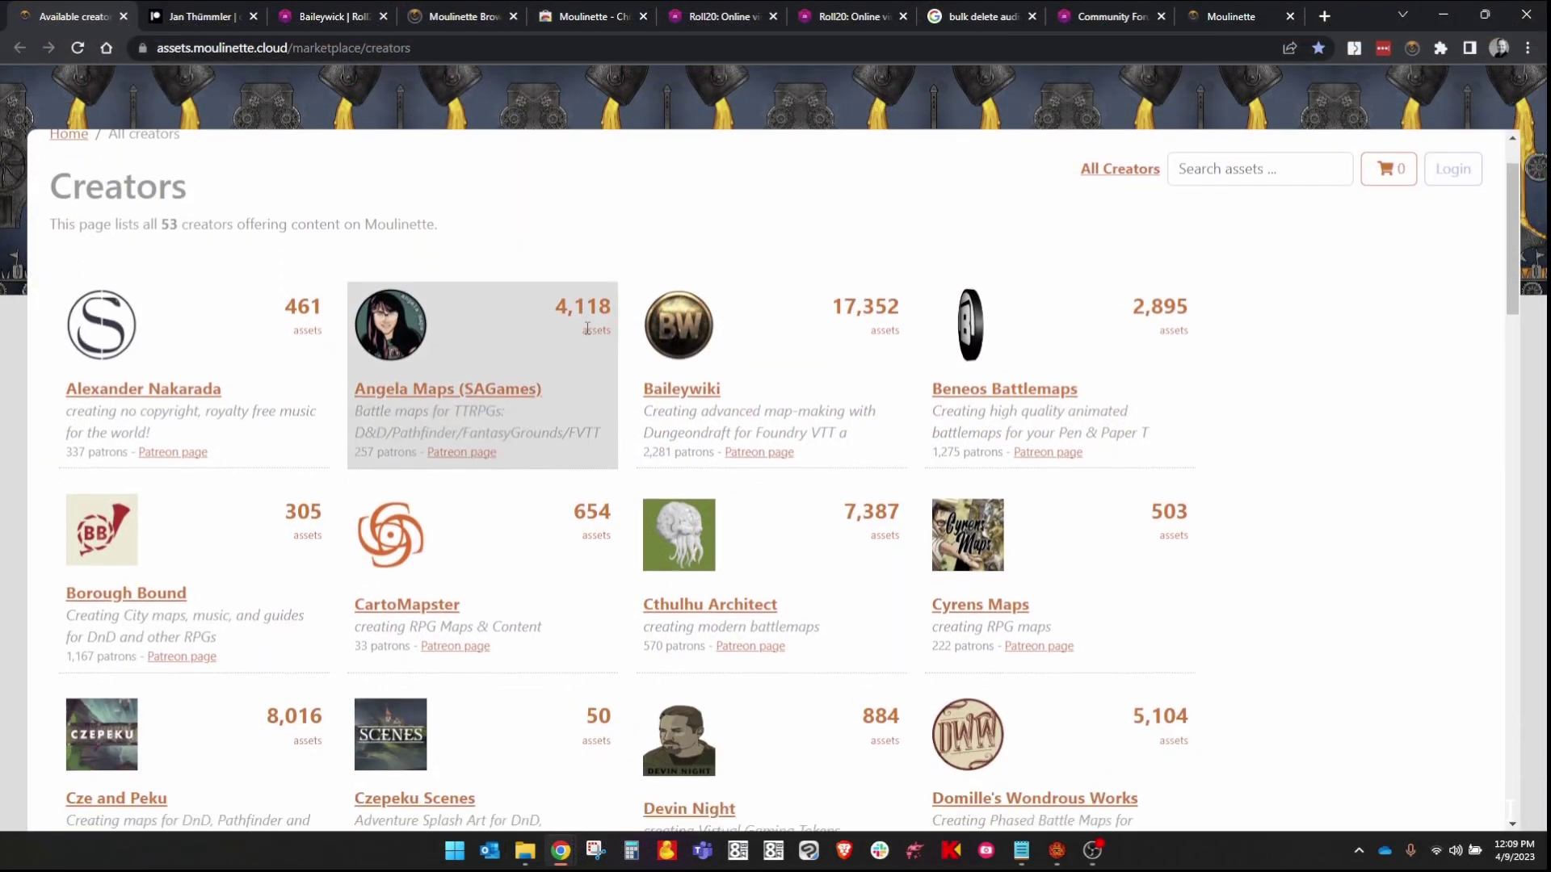
scroll(587, 330, down, 7)
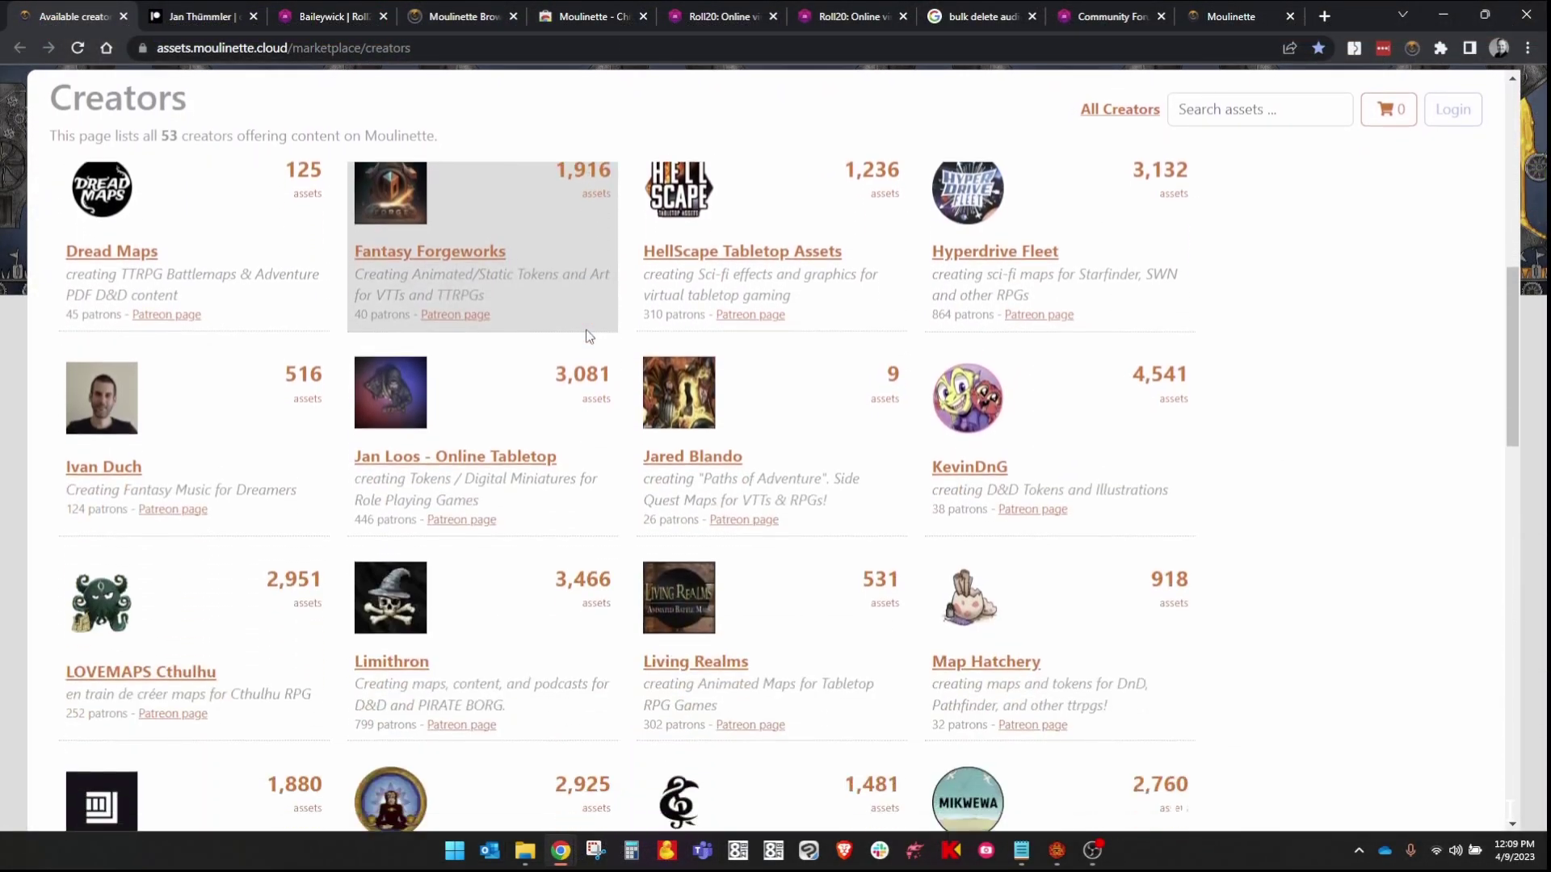
scroll(587, 335, down, 6)
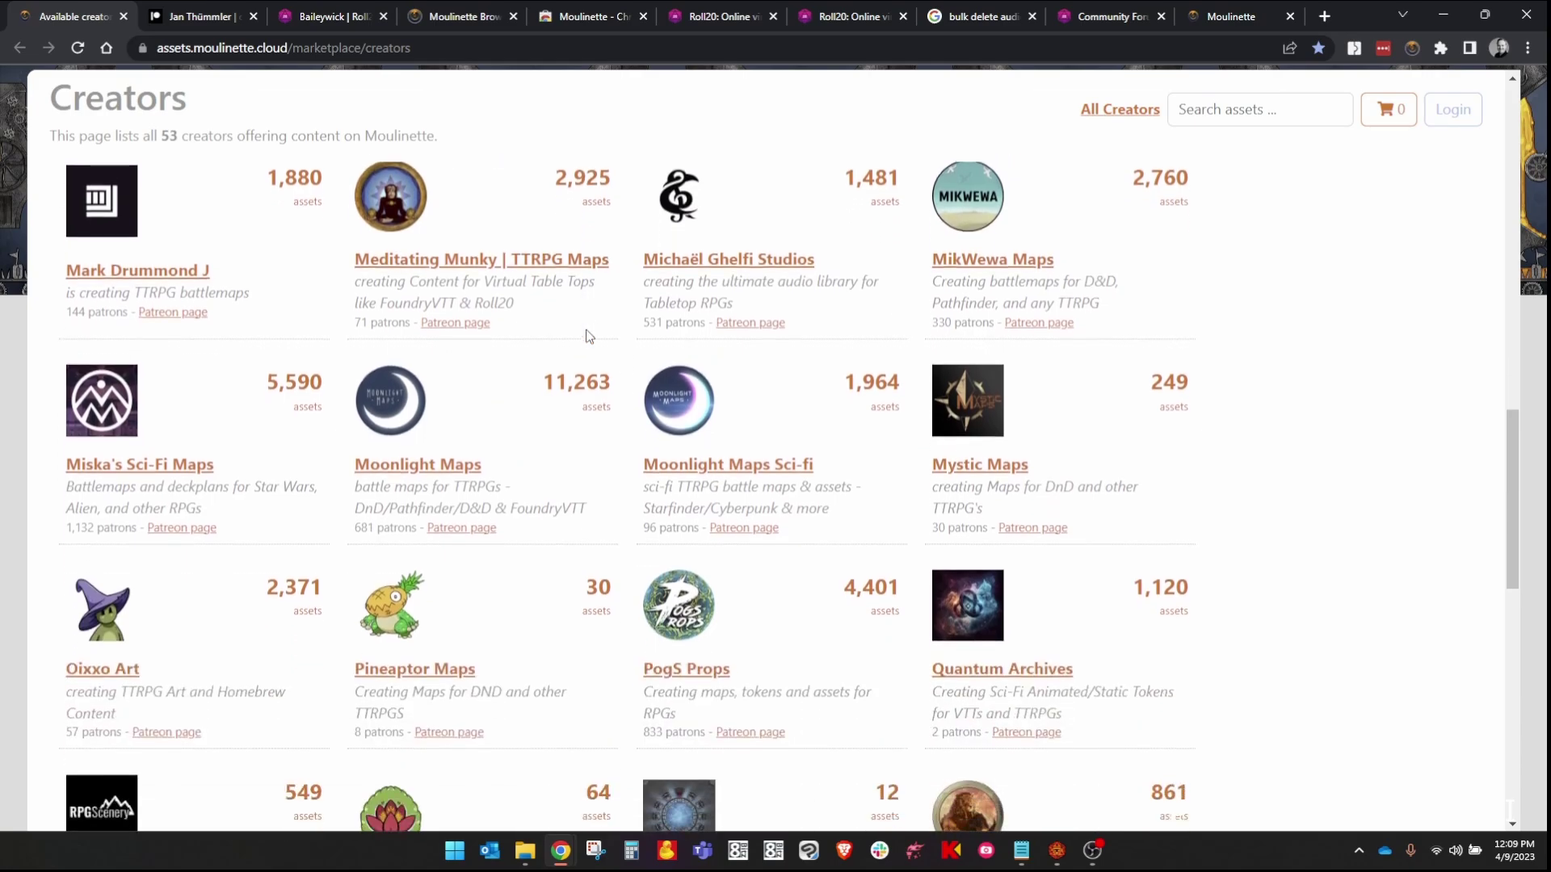
scroll(589, 348, down, 7)
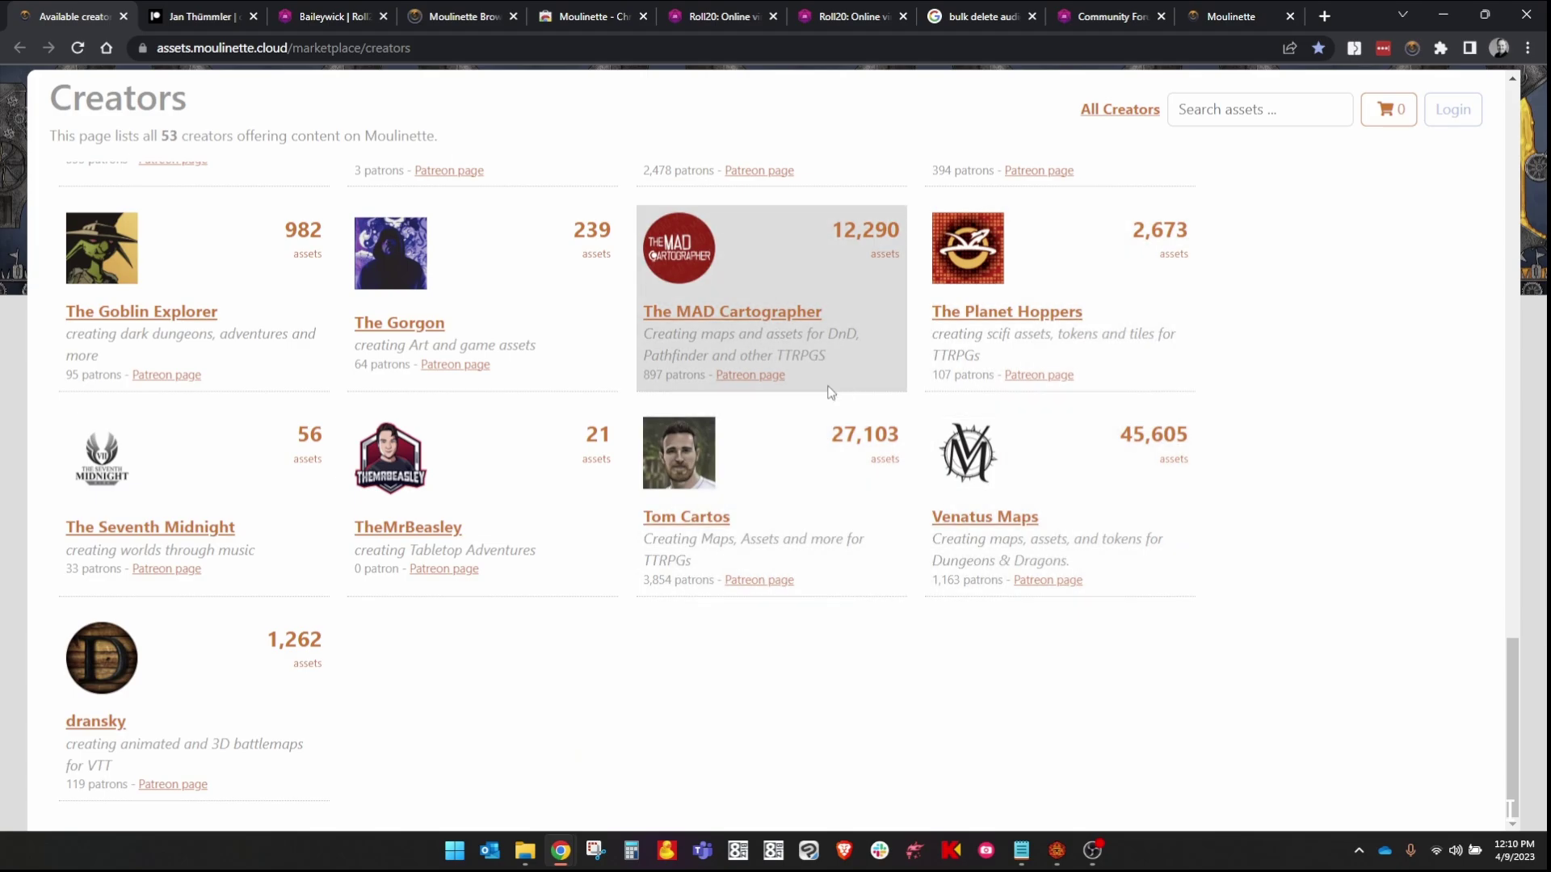
scroll(675, 389, up, 15)
scroll(676, 389, up, 15)
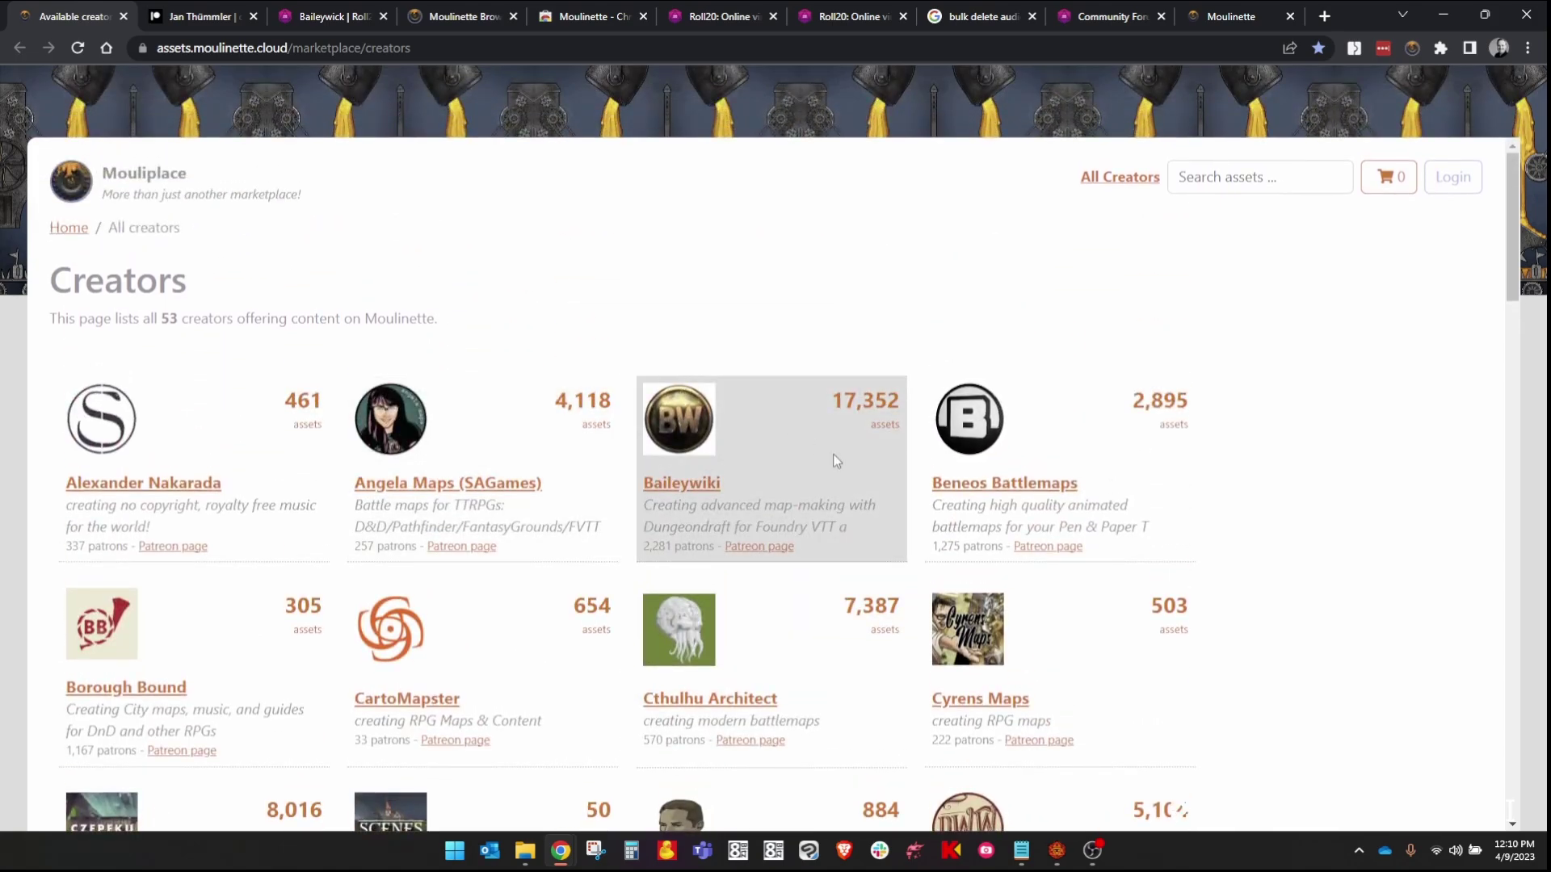
scroll(776, 353, down, 8)
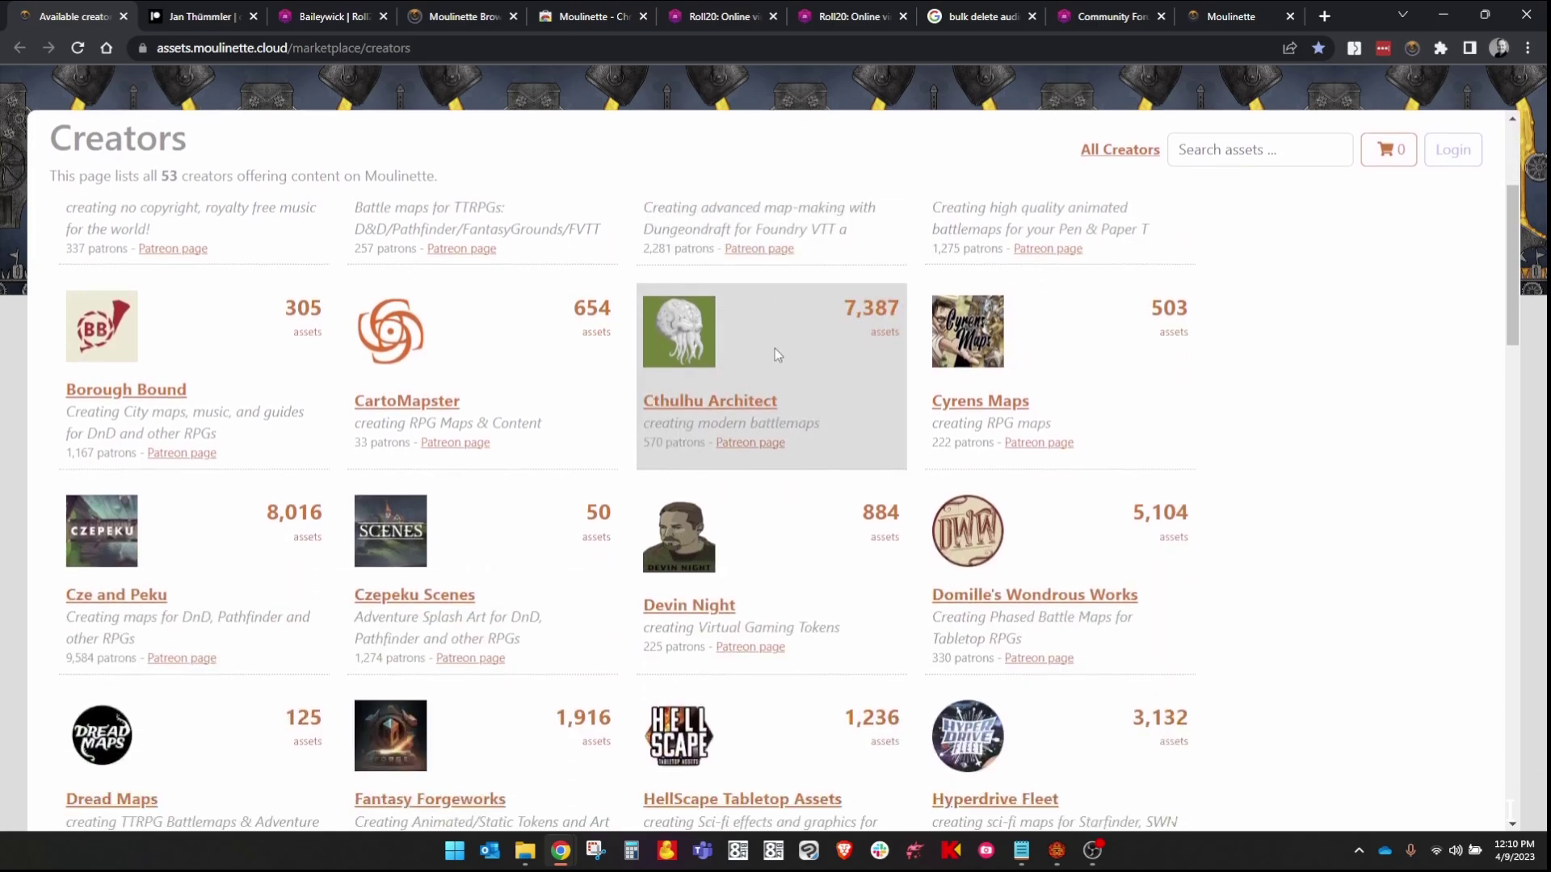
scroll(771, 372, down, 7)
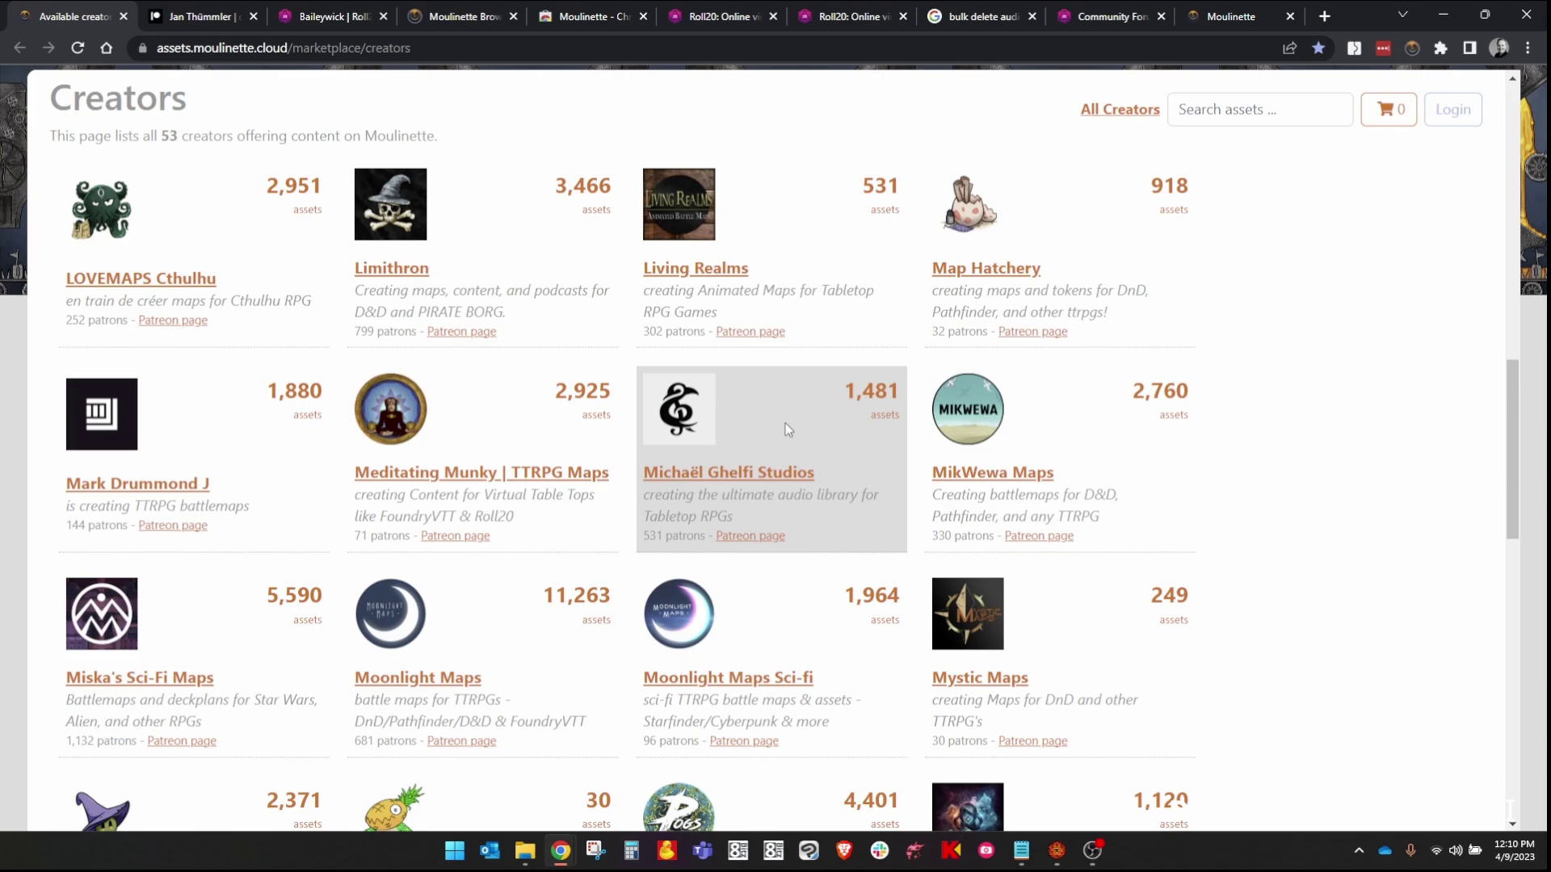
scroll(785, 423, up, 15)
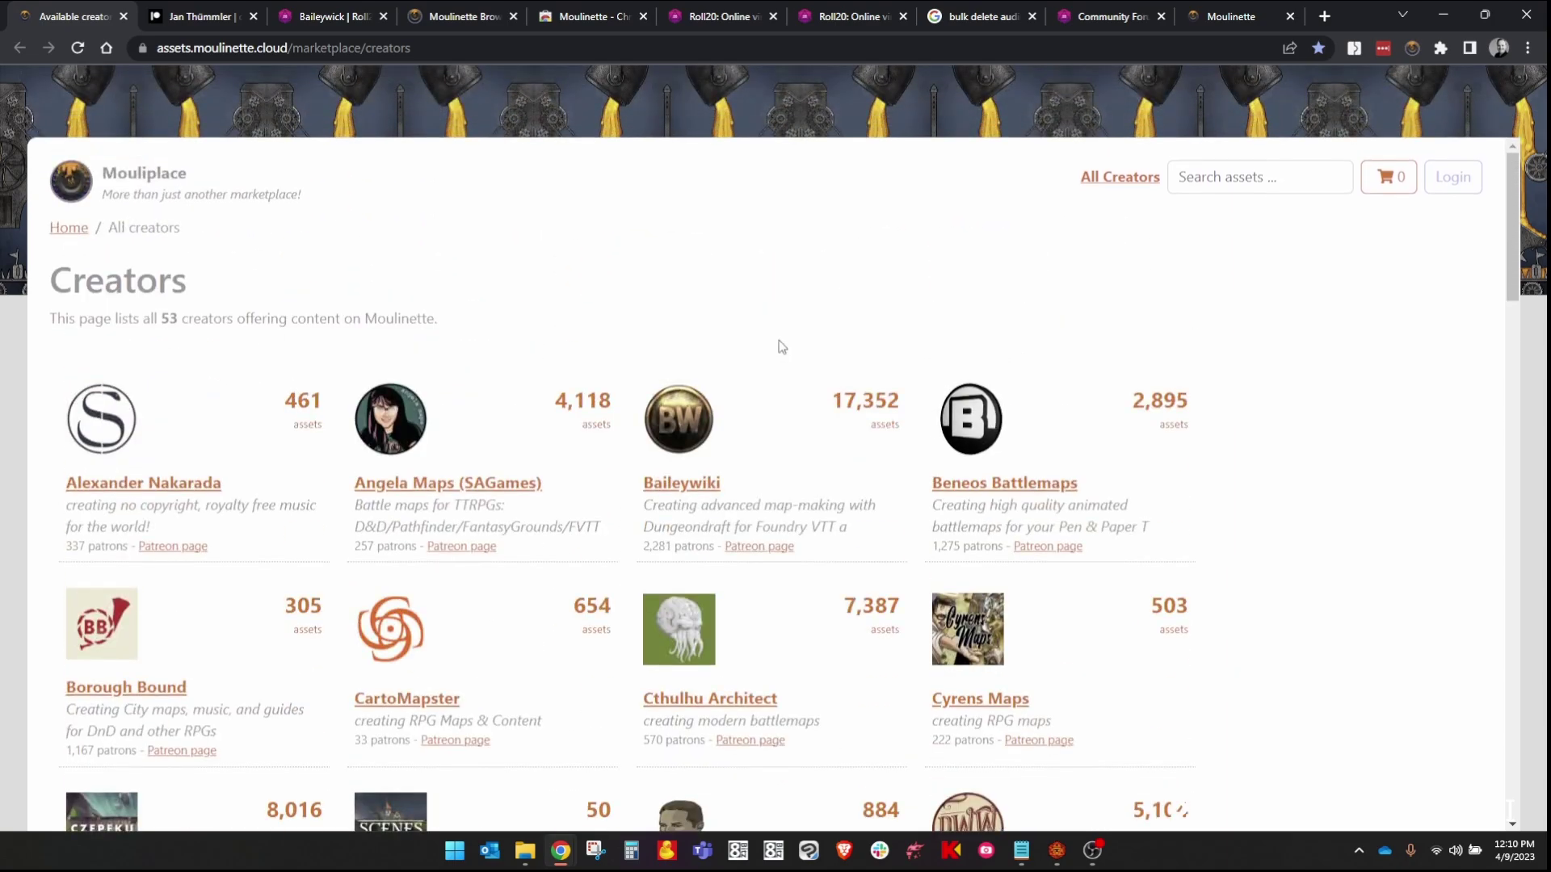
Open the Baileywiki creator page on Mouliplace and look through its available packs
click(683, 484)
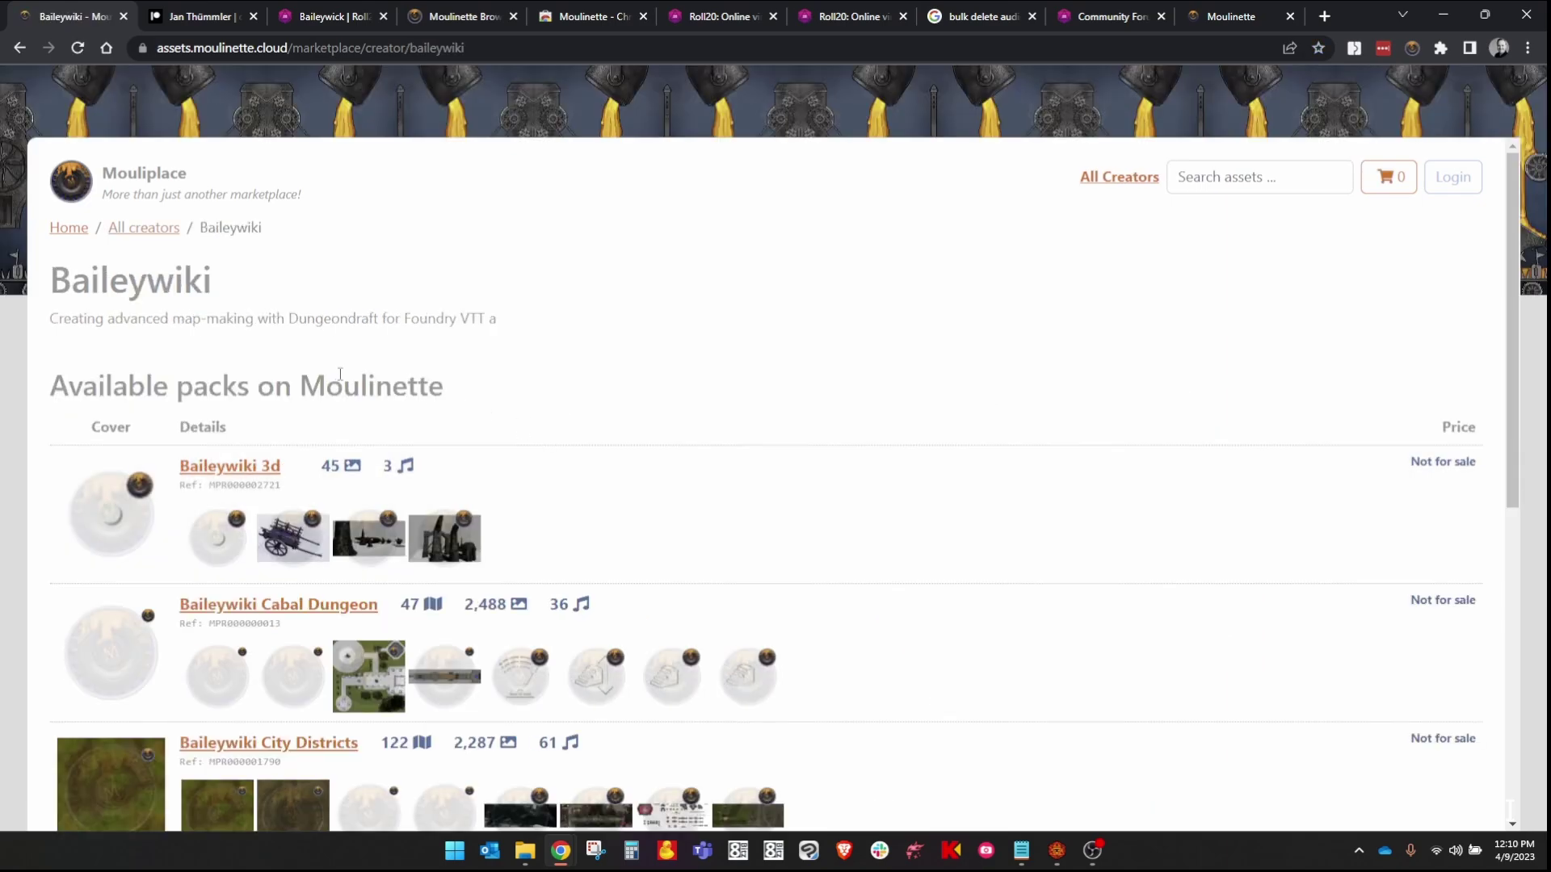
scroll(614, 388, down, 6)
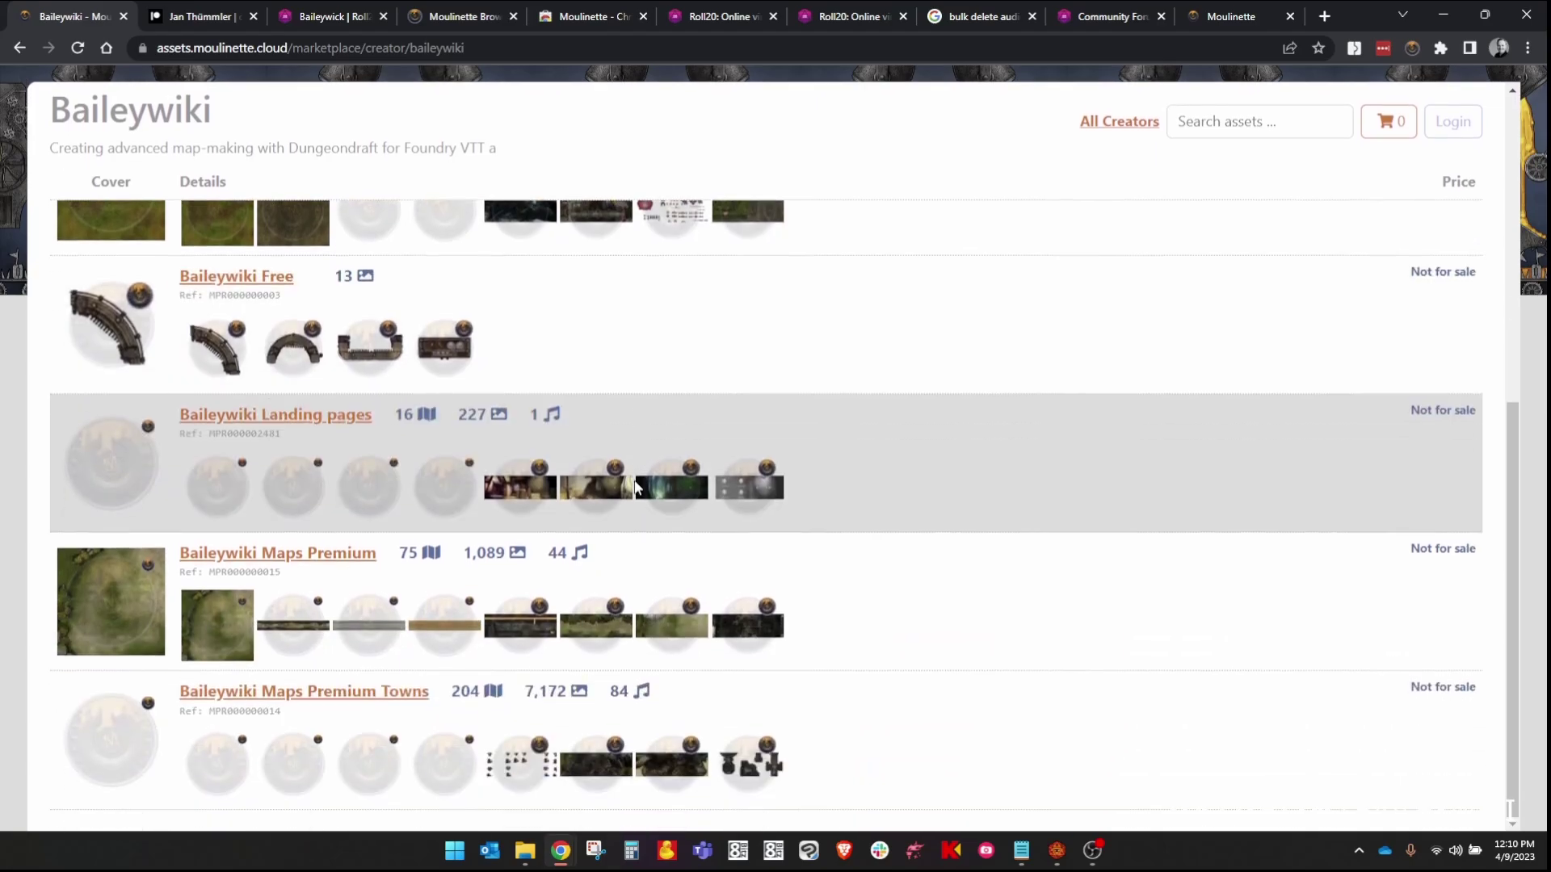
scroll(664, 525, up, 8)
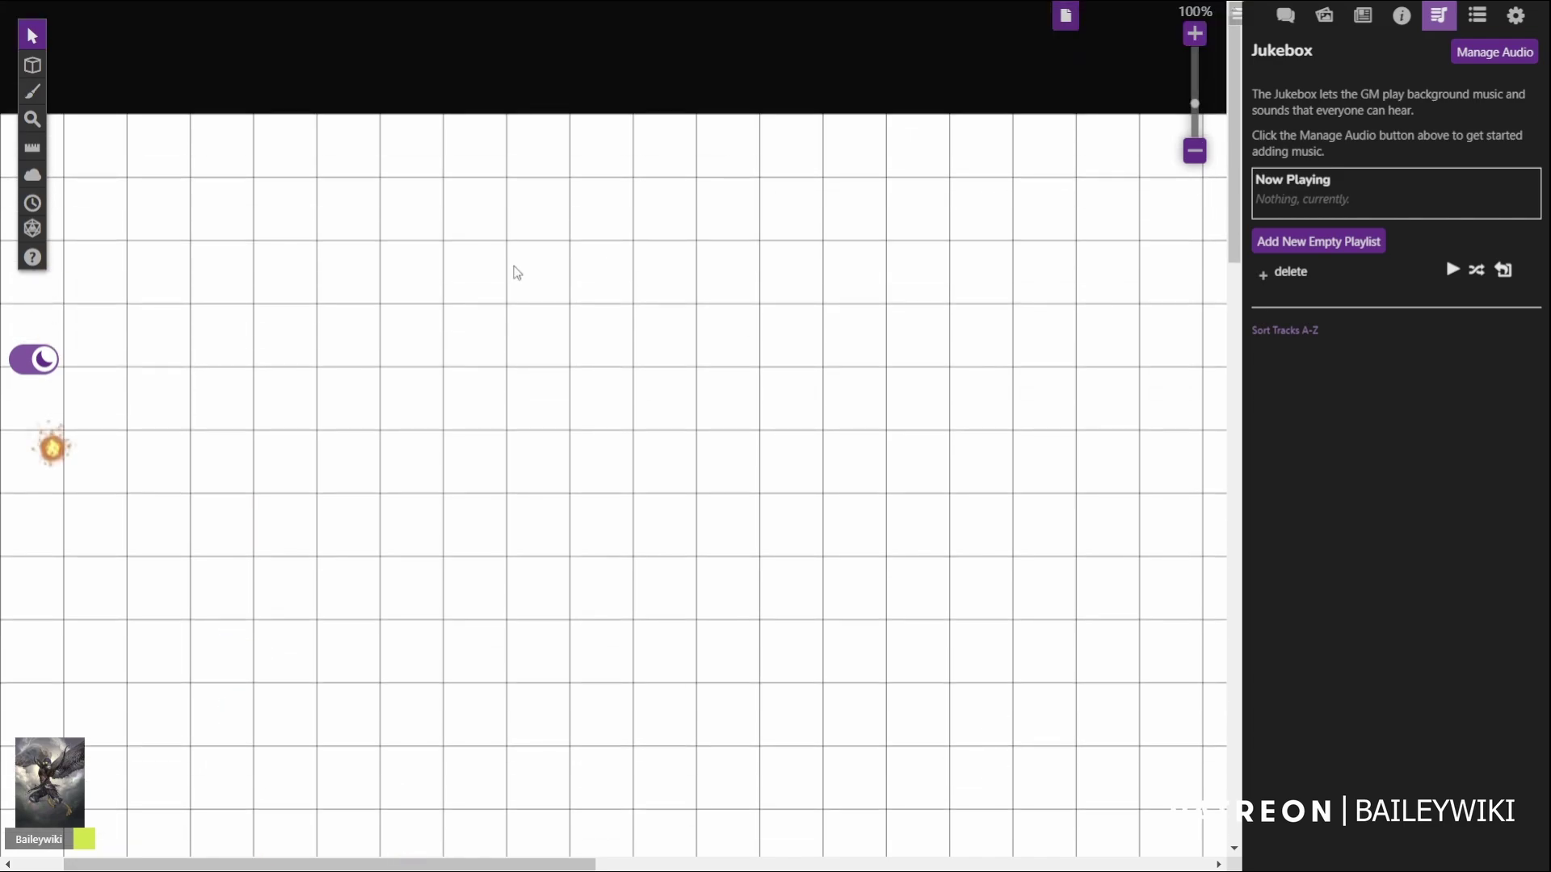
Close the Moulinette browser extension's options and return to the Roll20 map outside full screen
scroll(825, 268, down, 5)
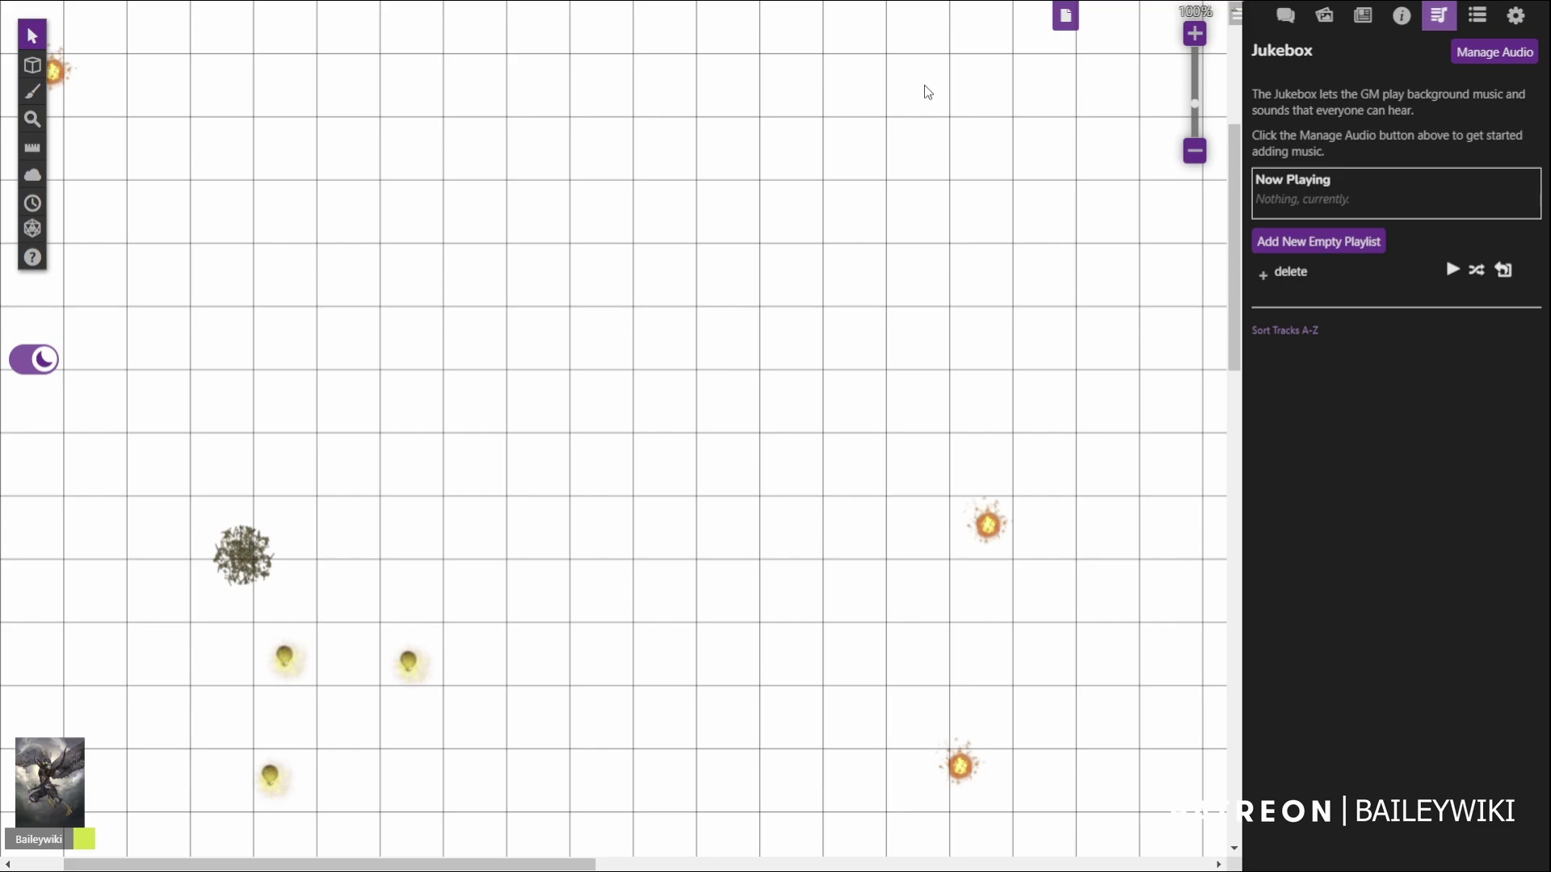
key(F11)
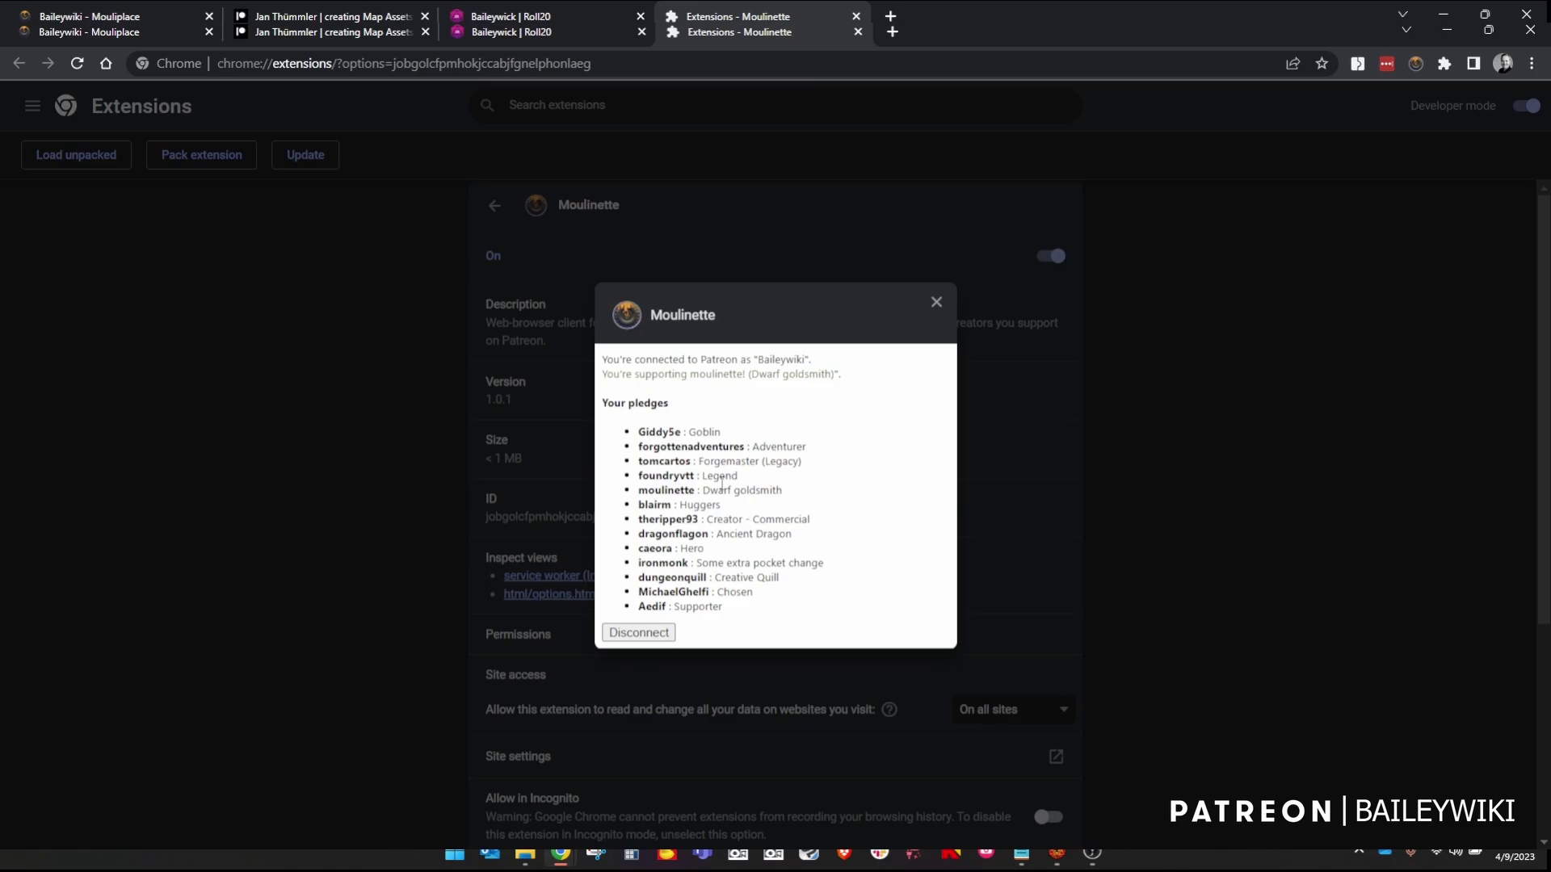
click(936, 305)
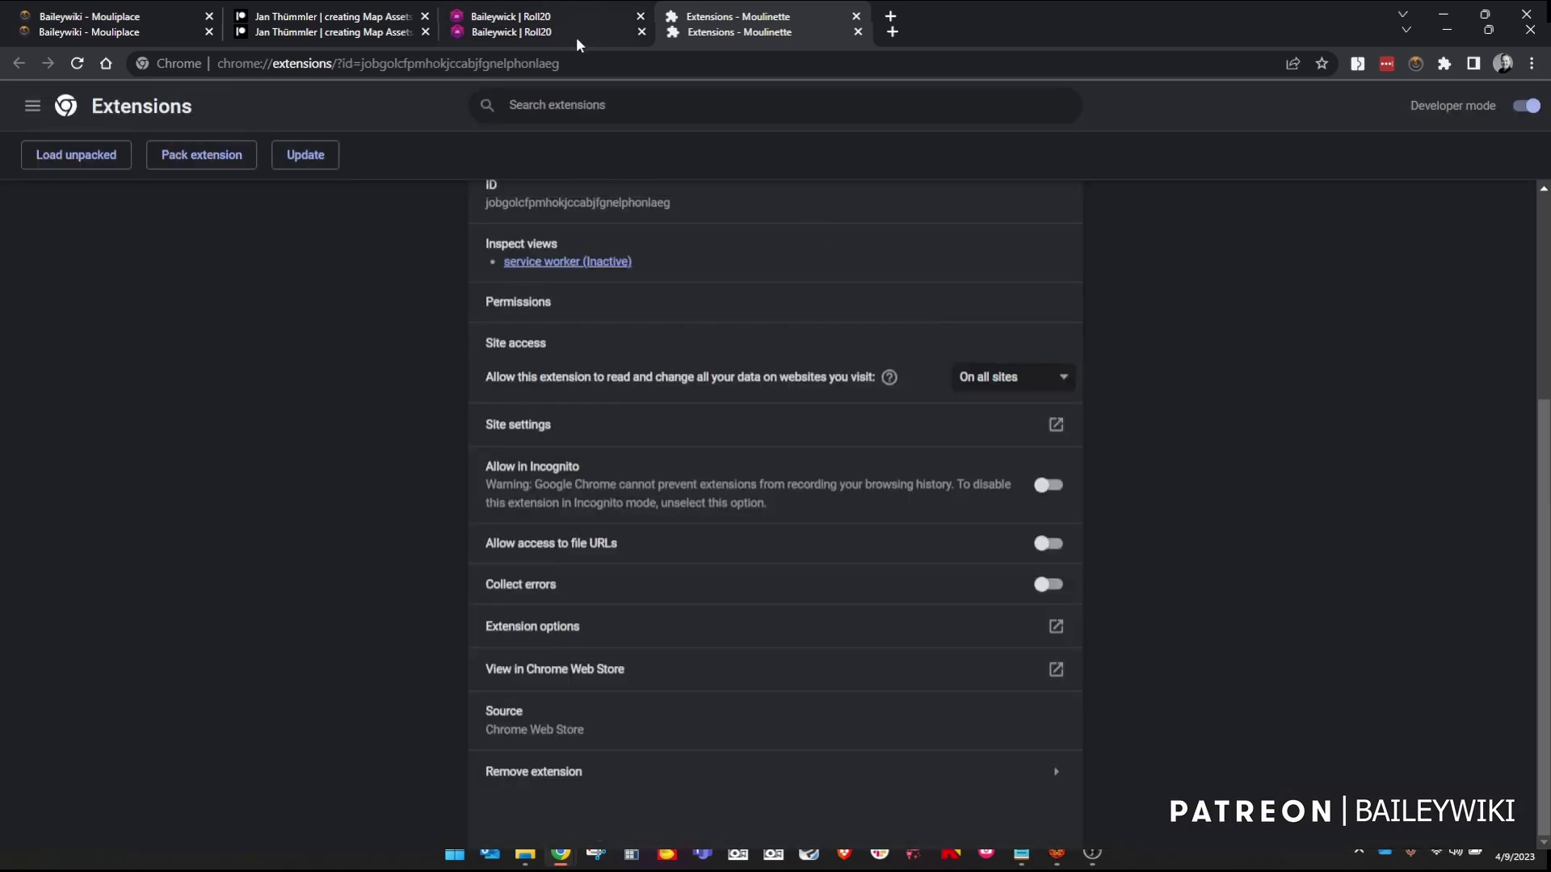
click(556, 33)
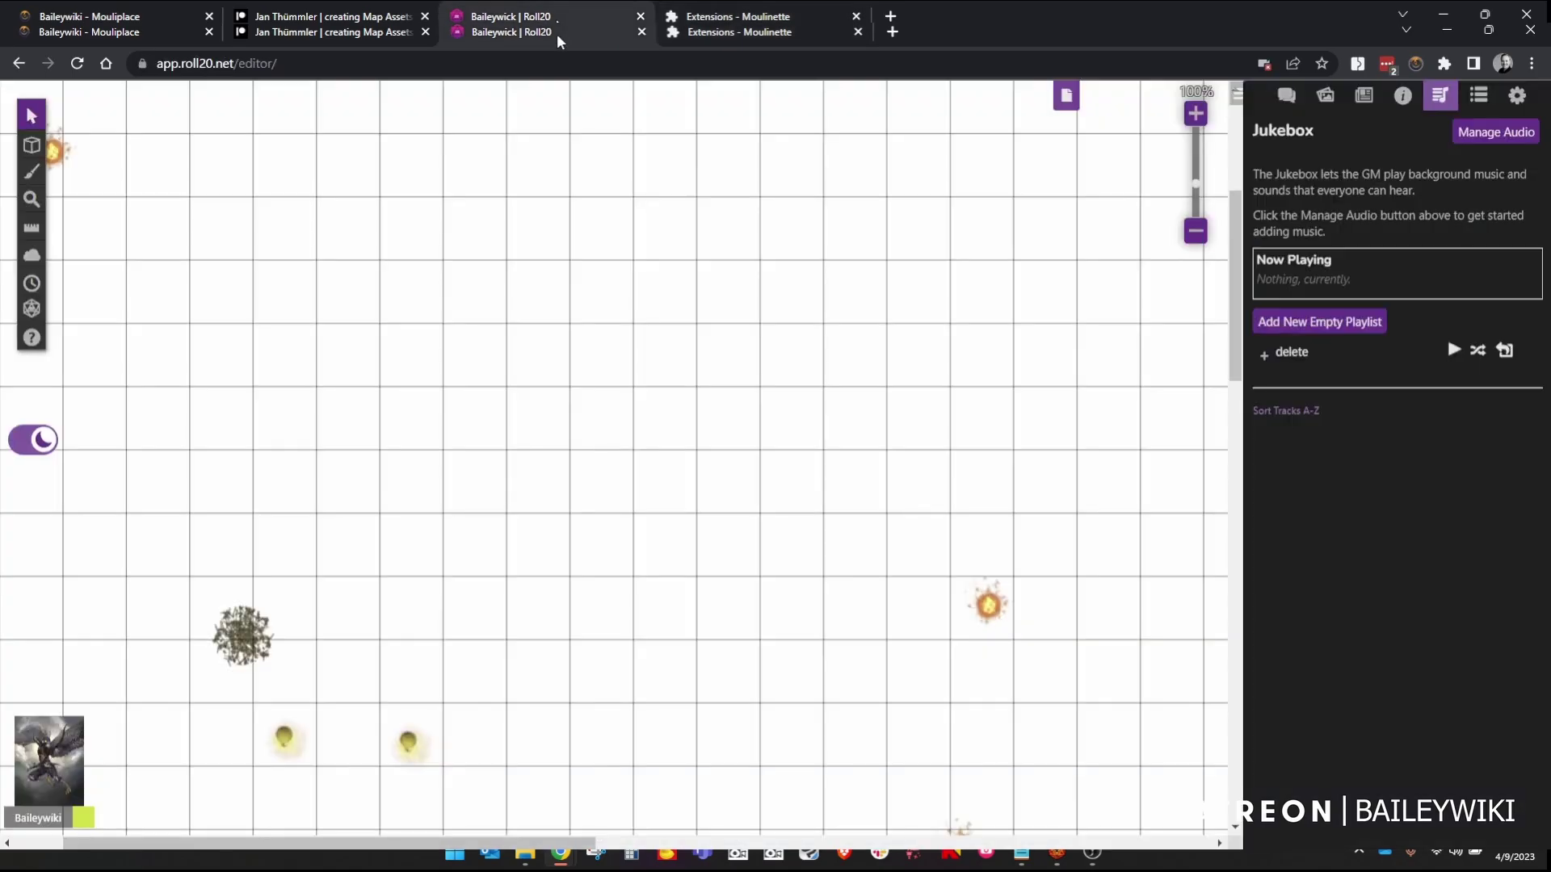
Open the Moulinette extension over the Roll20 map, choose the creator HellScape, and look through its Furniture pack
click(1416, 64)
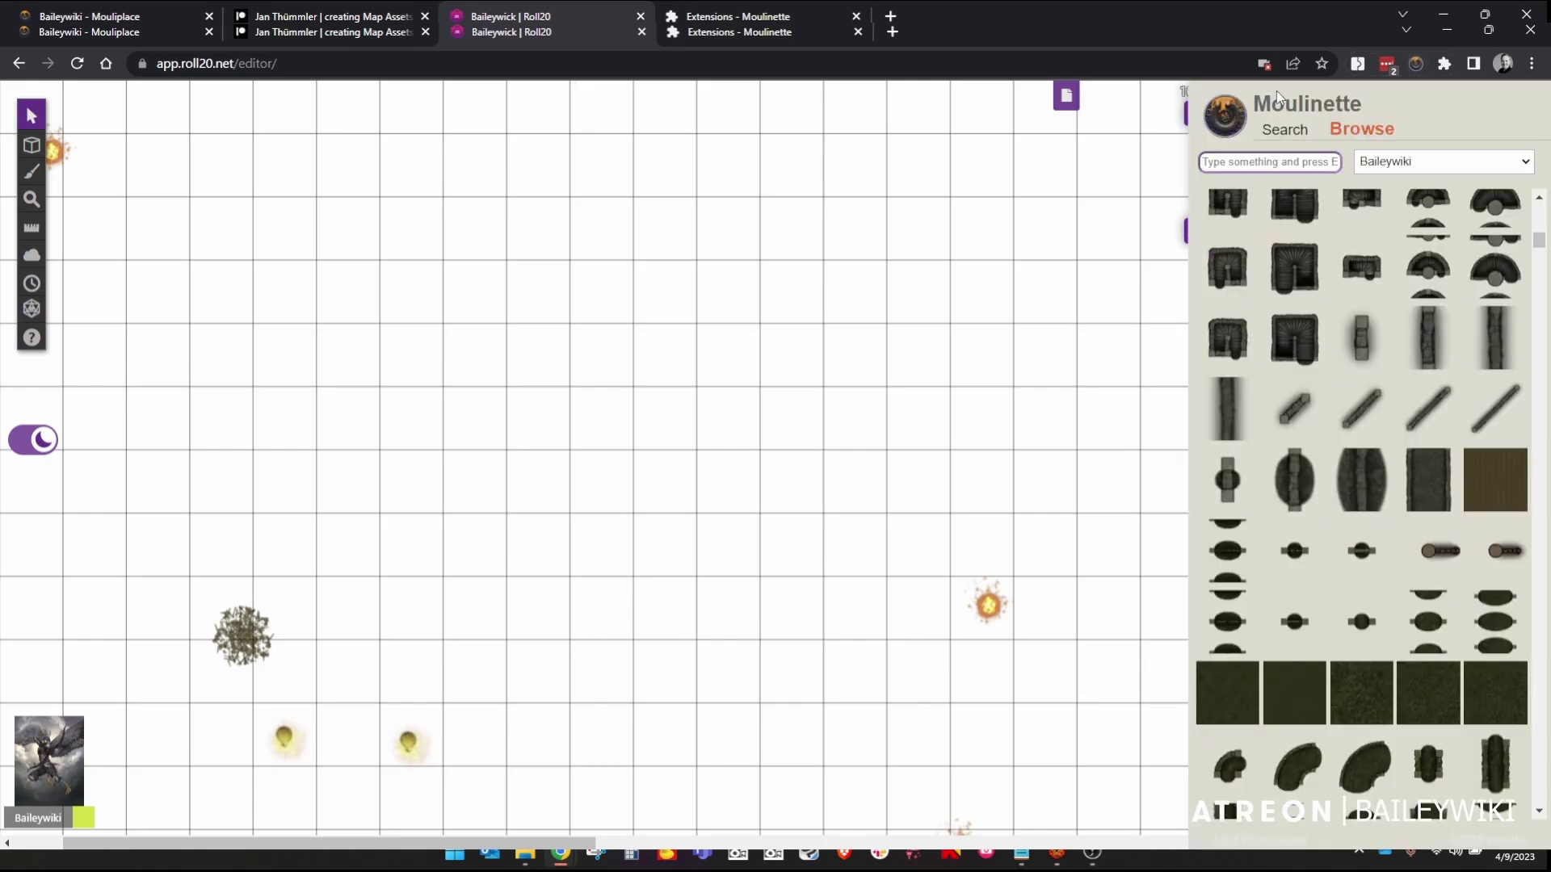
click(1404, 165)
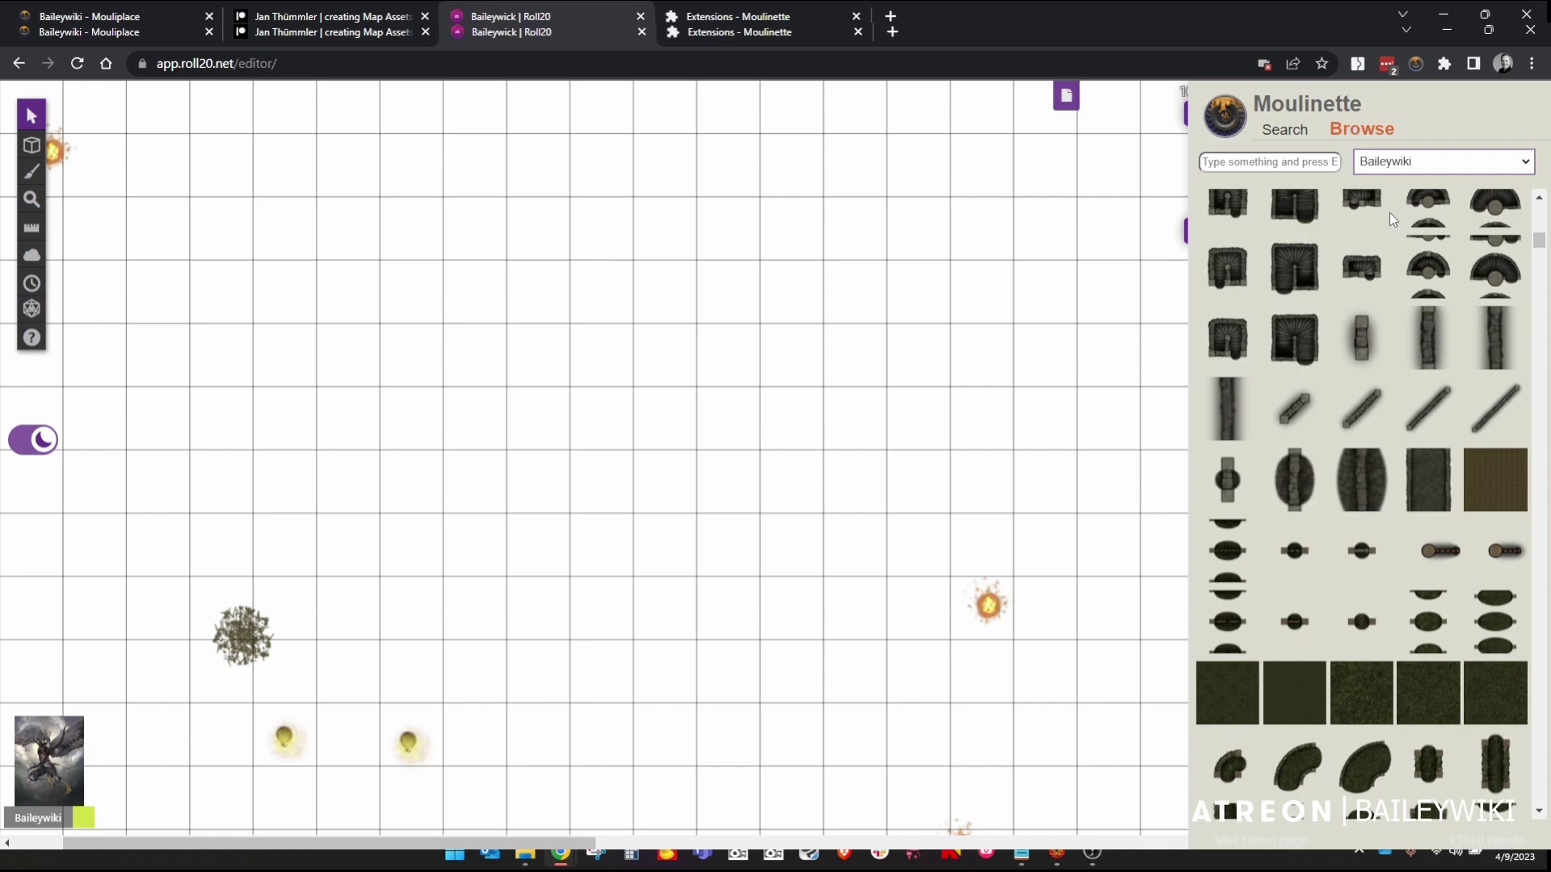
click(1404, 334)
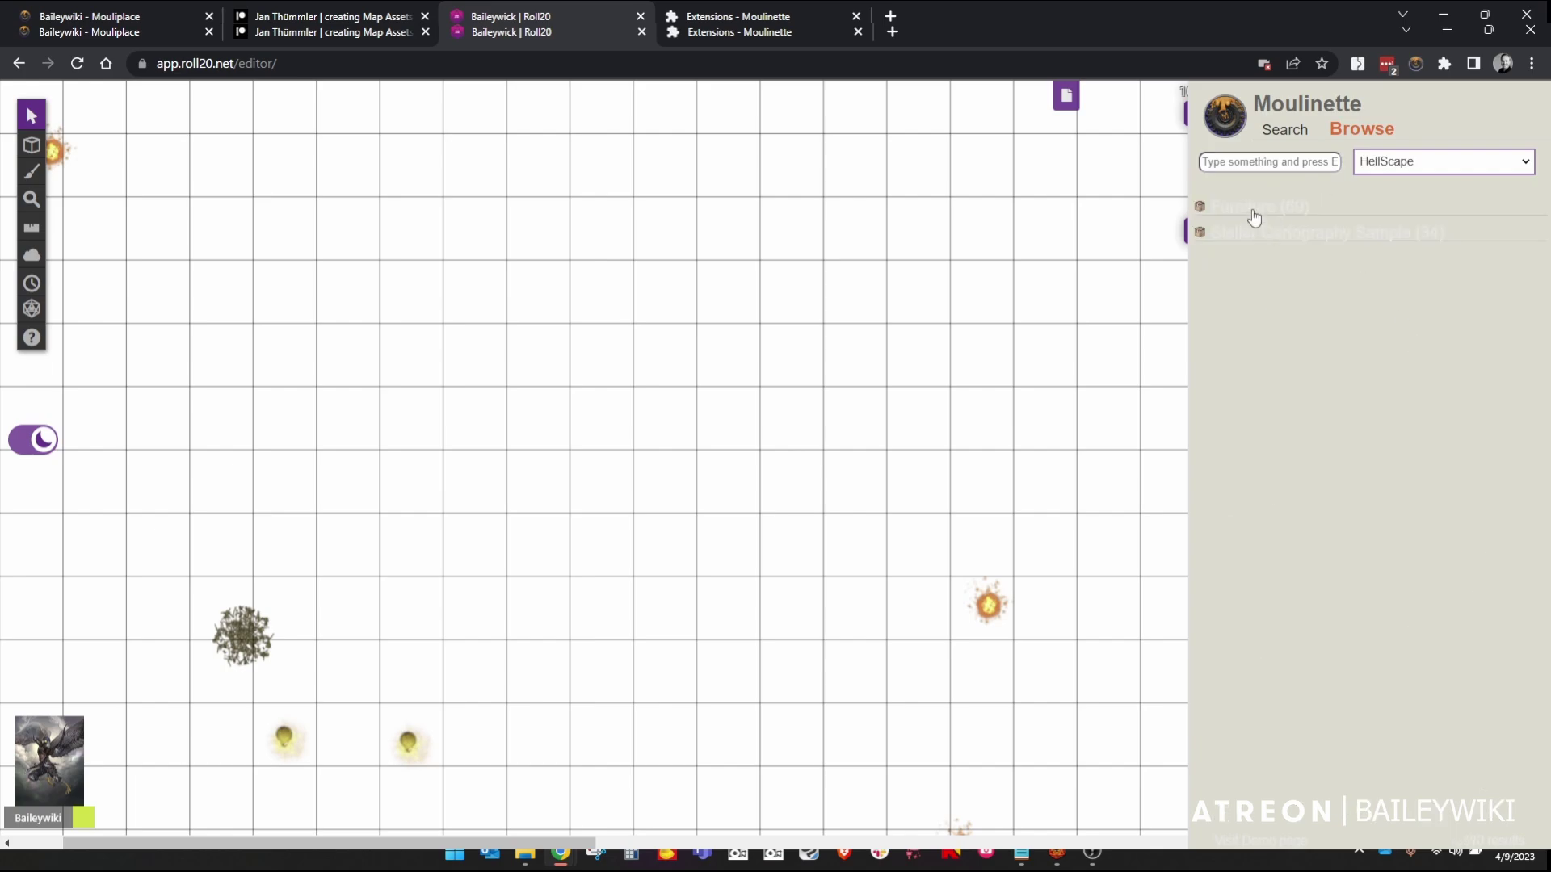
click(1251, 214)
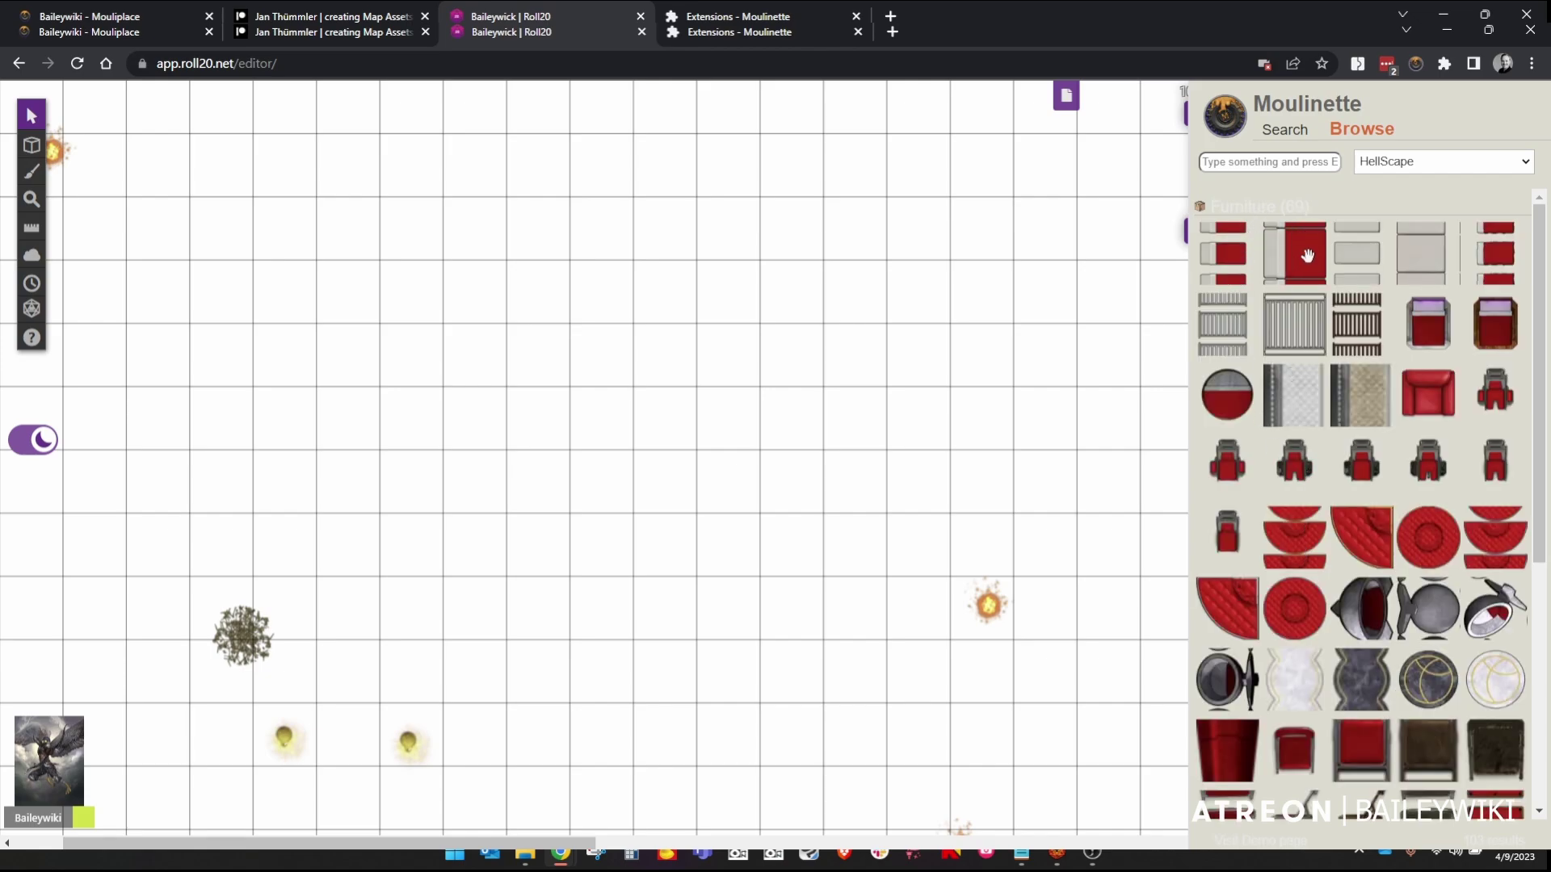
click(1252, 160)
scroll(1338, 451, down, 5)
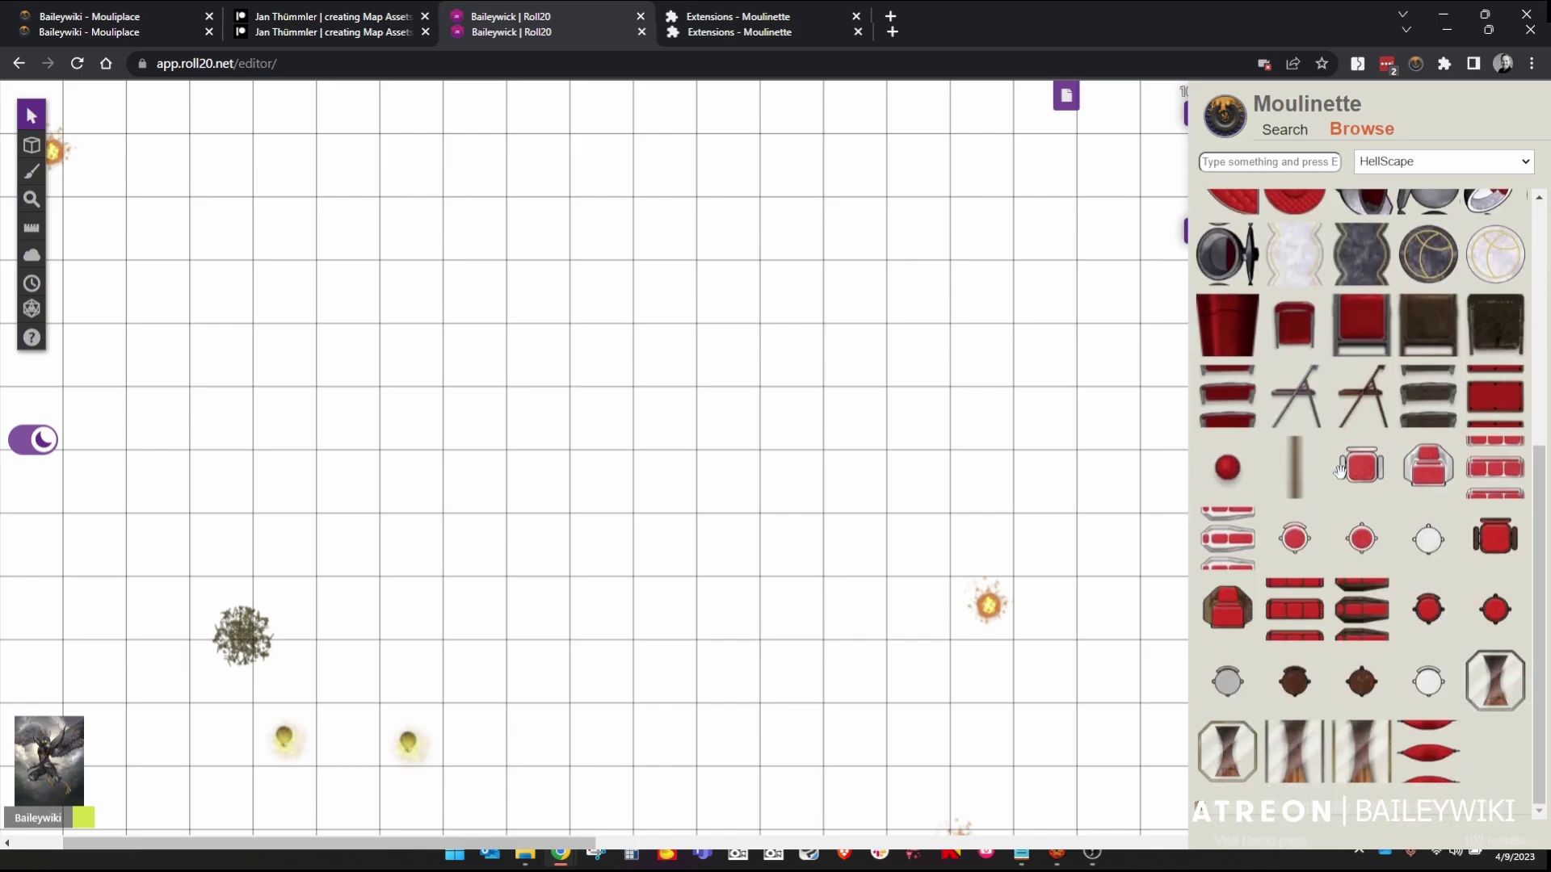
Decline the account upgrade in the Quota Exceeded dialog and look over the assets placed on the Roll20 map
scroll(1339, 473, up, 3)
scroll(1339, 472, up, 3)
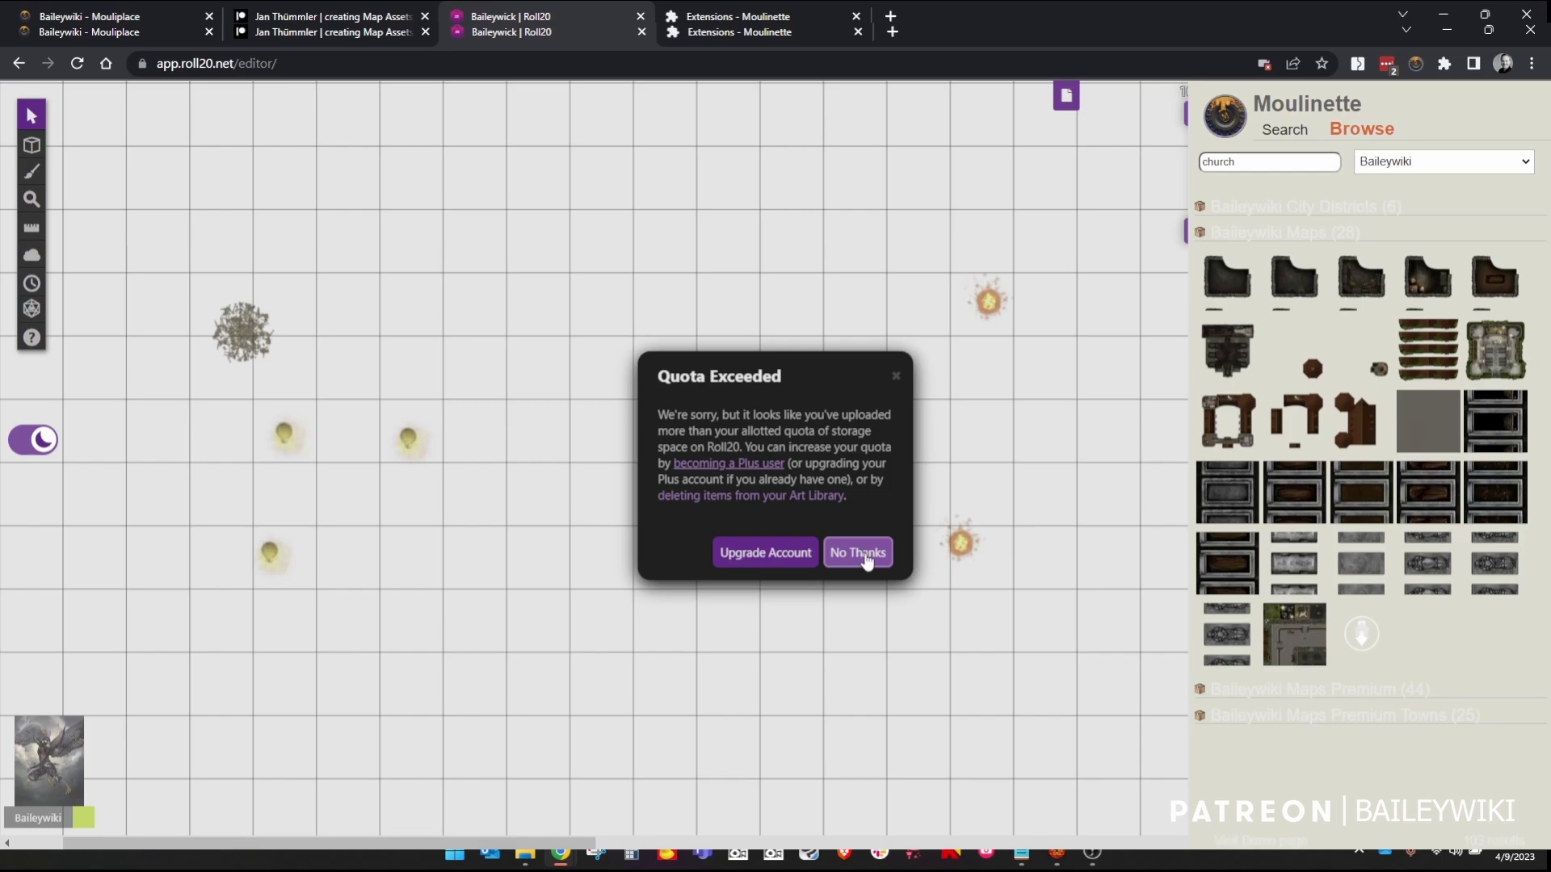
click(863, 558)
scroll(768, 318, down, 4)
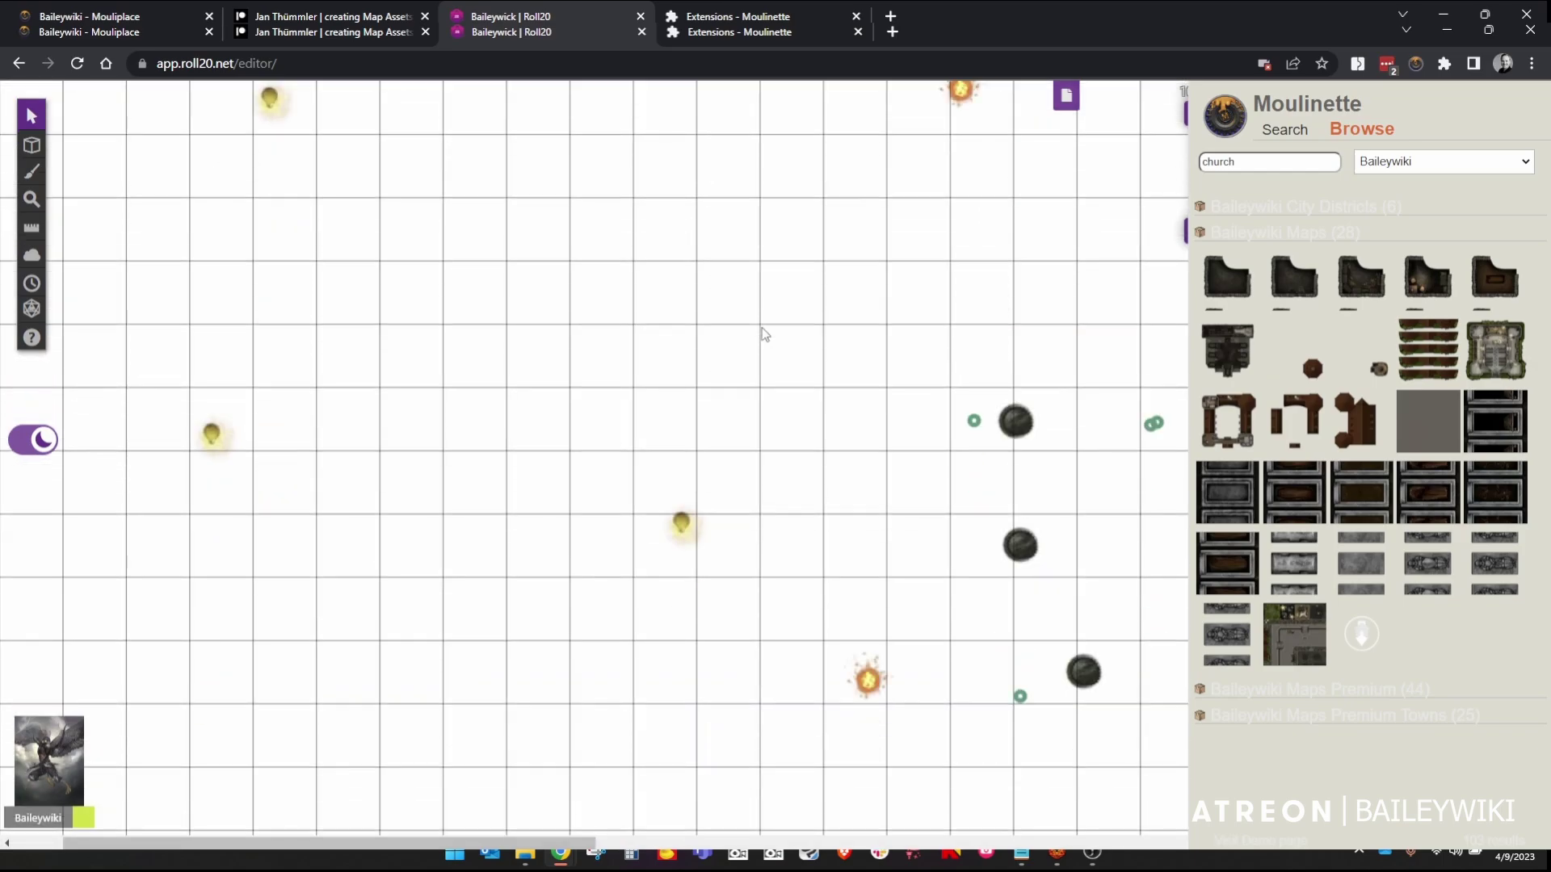
scroll(761, 332, up, 4)
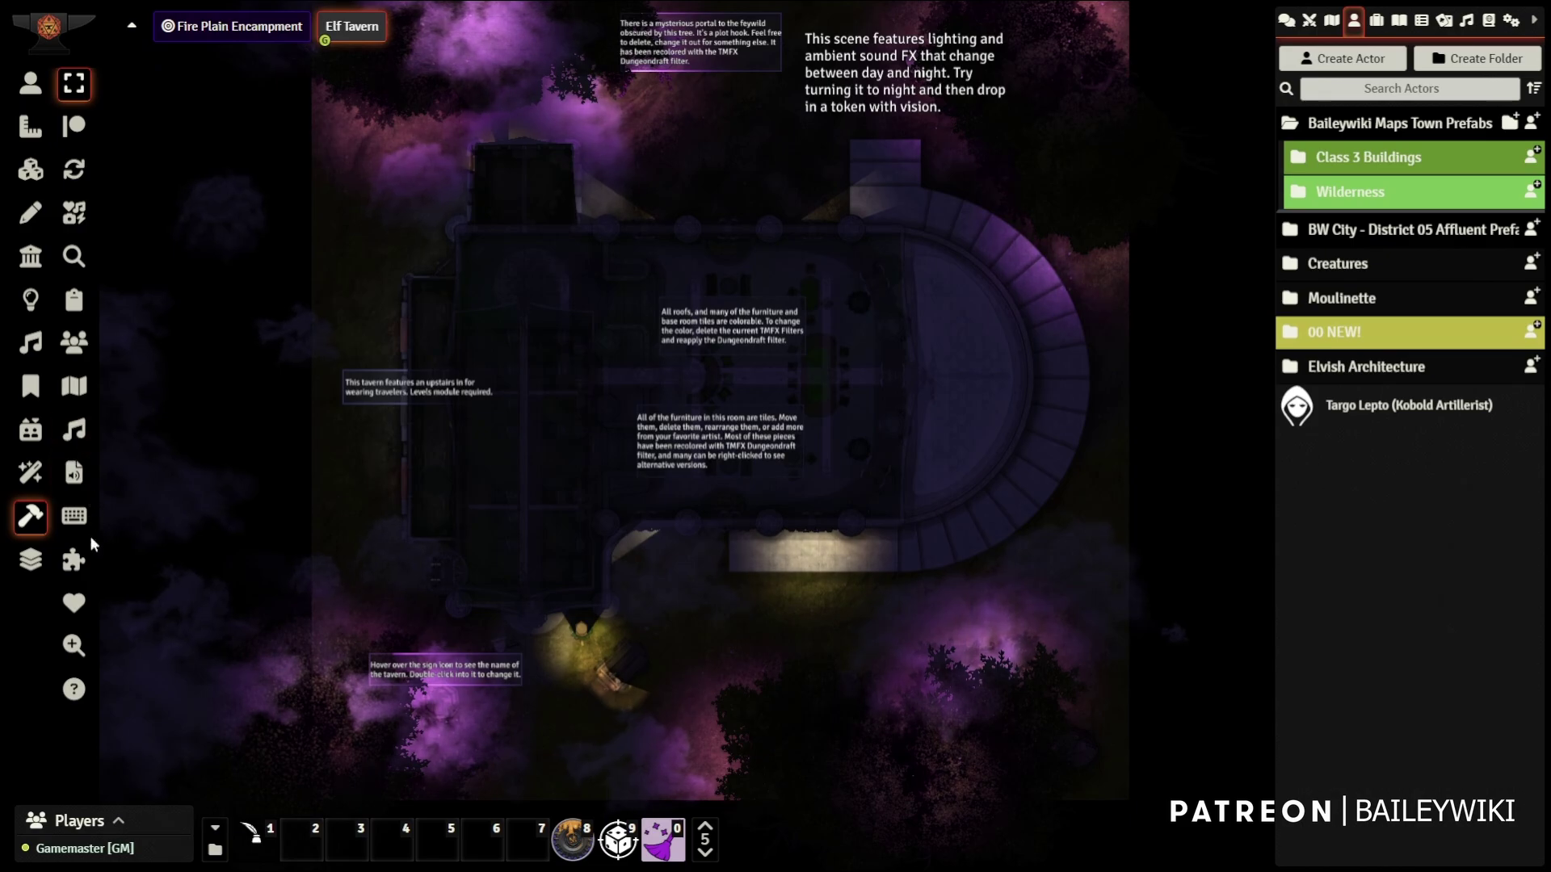
Open Moulinette in Foundry VTT, switch it to Scenes, and look through the list of creators offering scenes
click(74, 558)
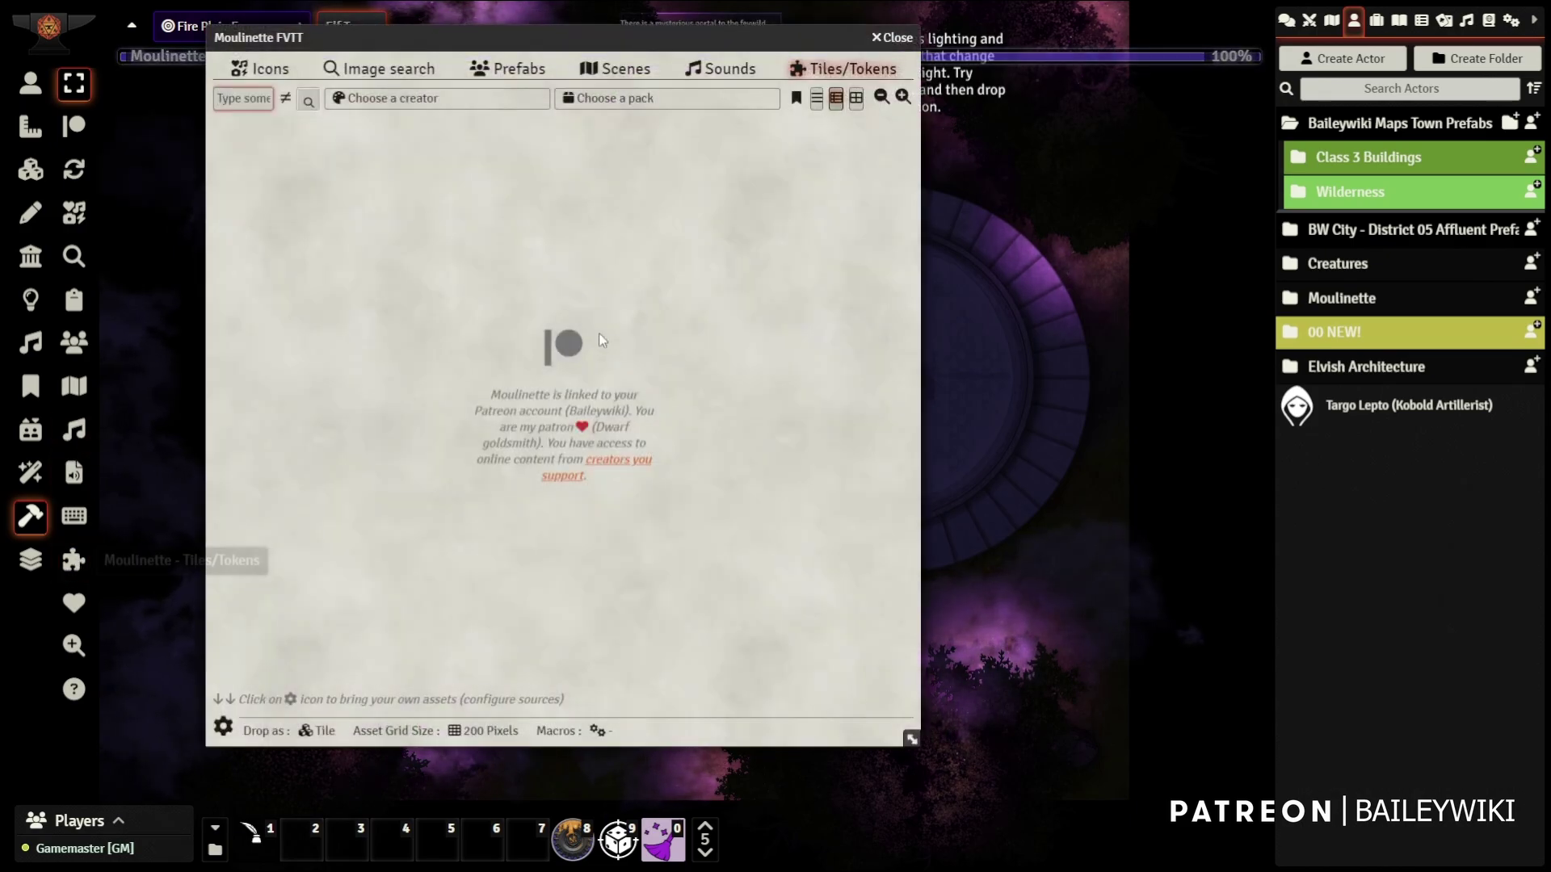
click(565, 100)
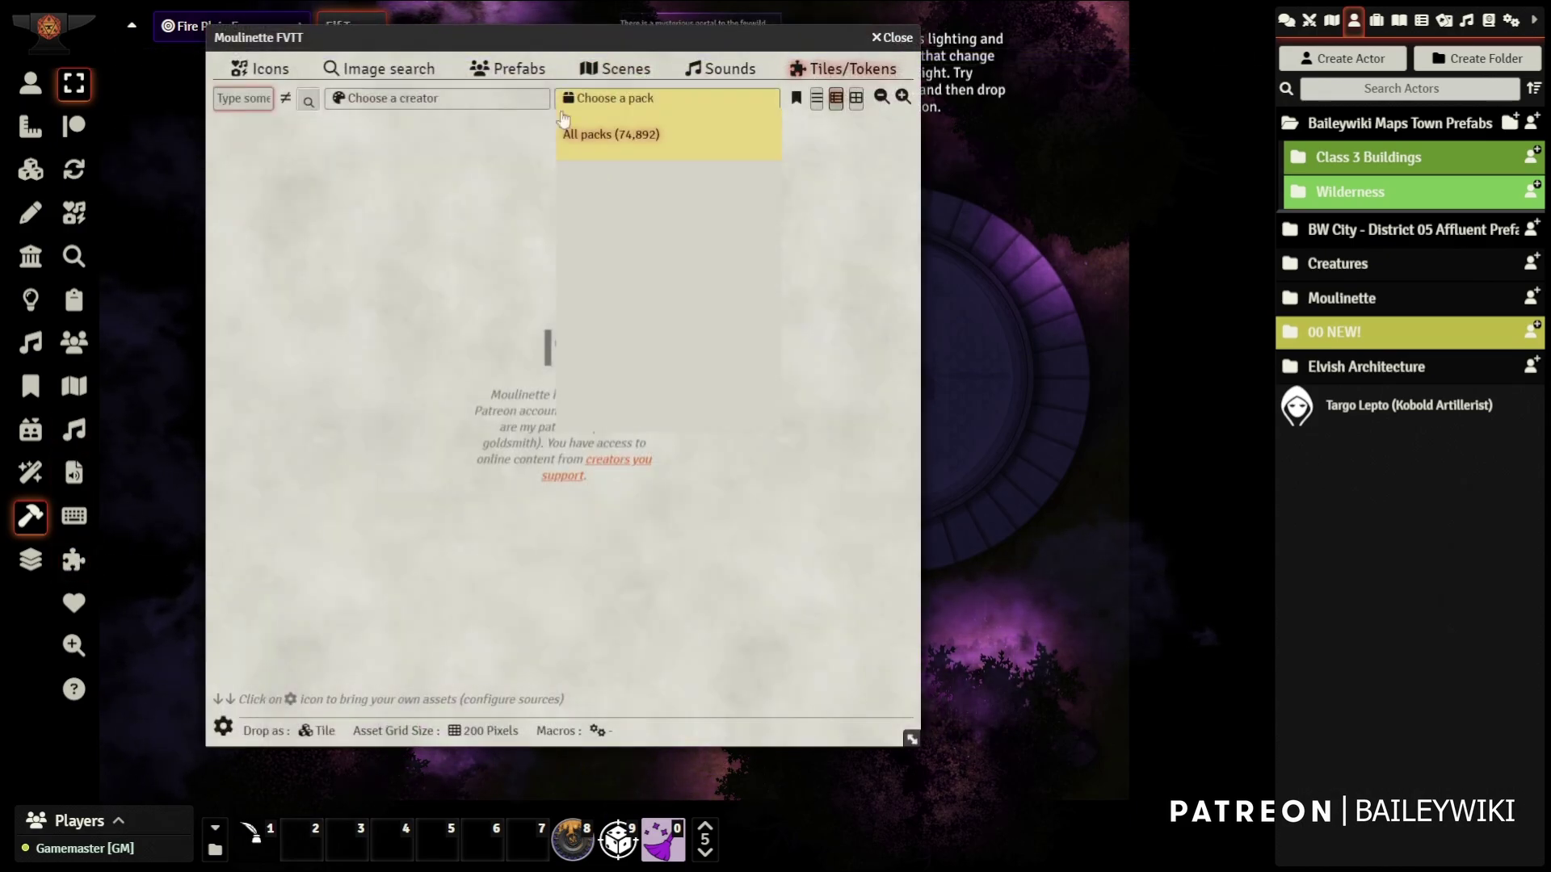
click(621, 68)
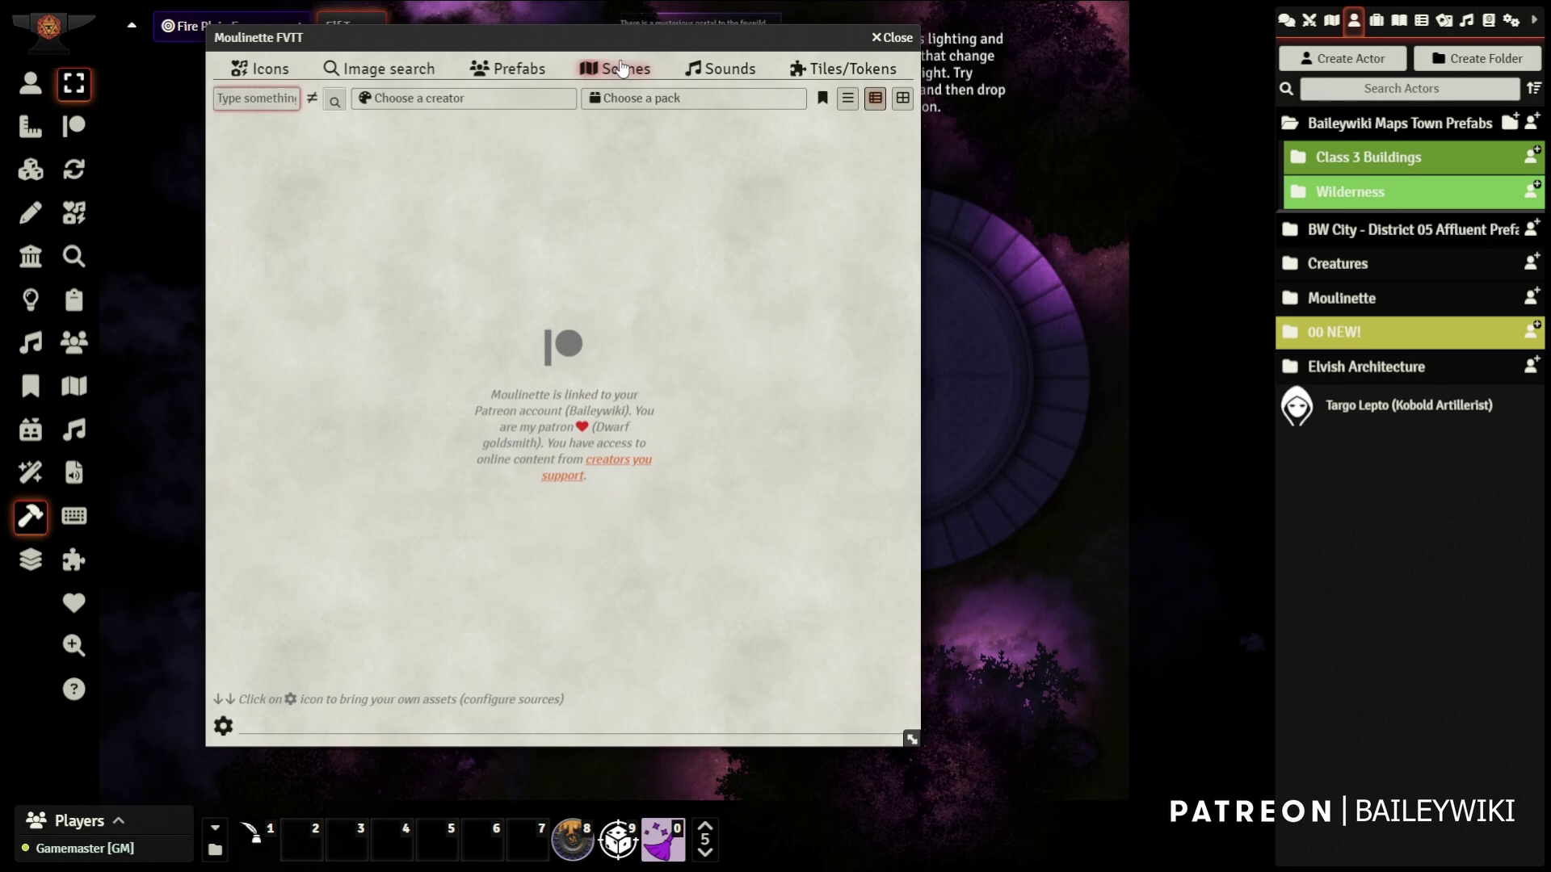
click(562, 100)
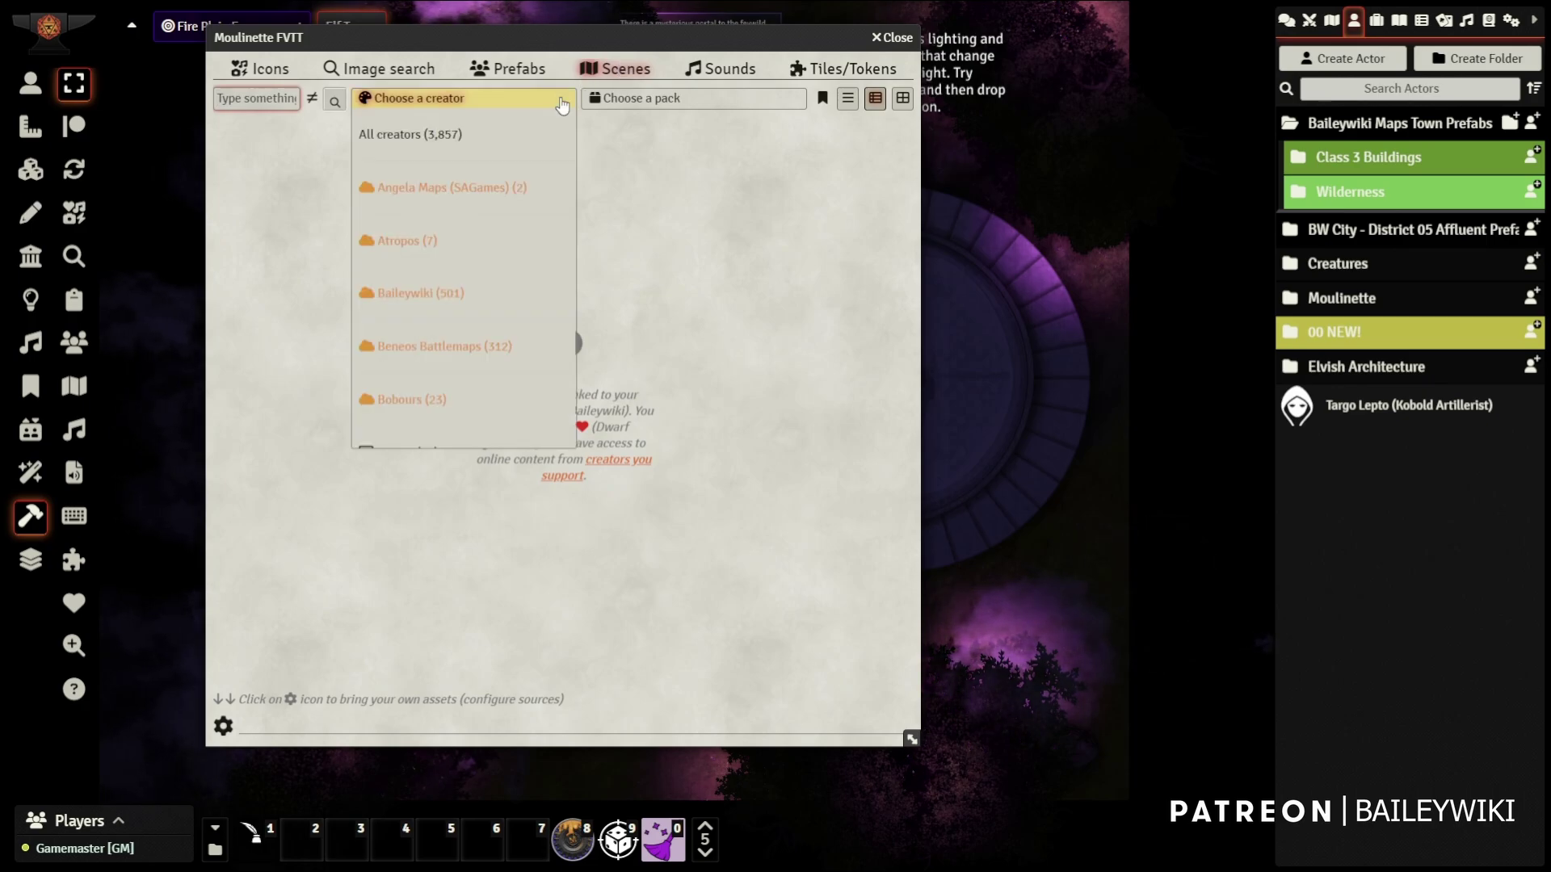
scroll(471, 178, down, 3)
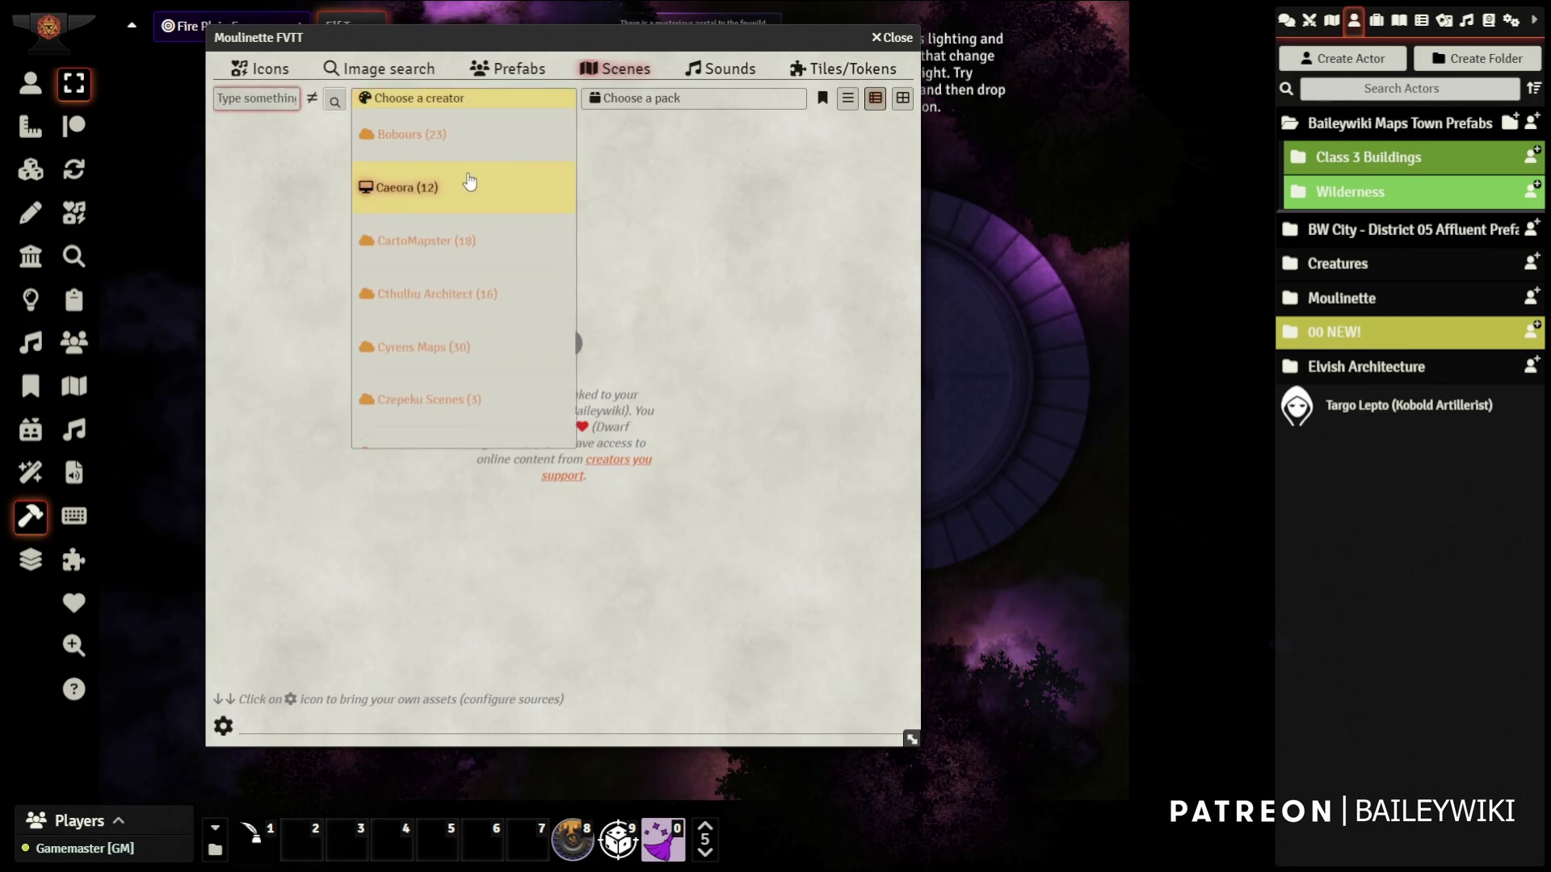
scroll(471, 179, down, 3)
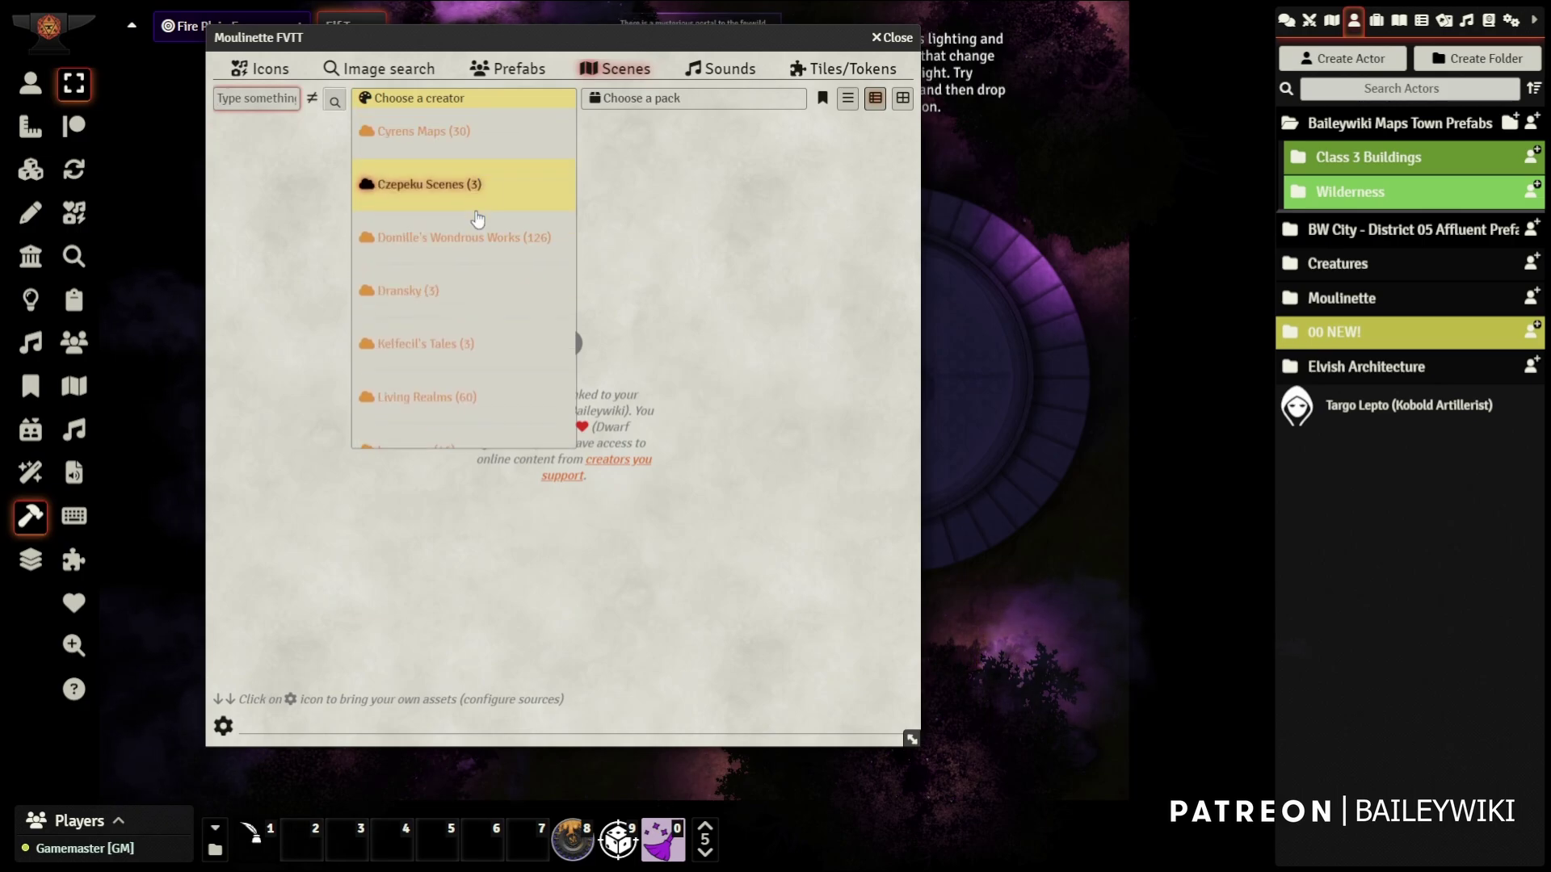
scroll(477, 218, down, 5)
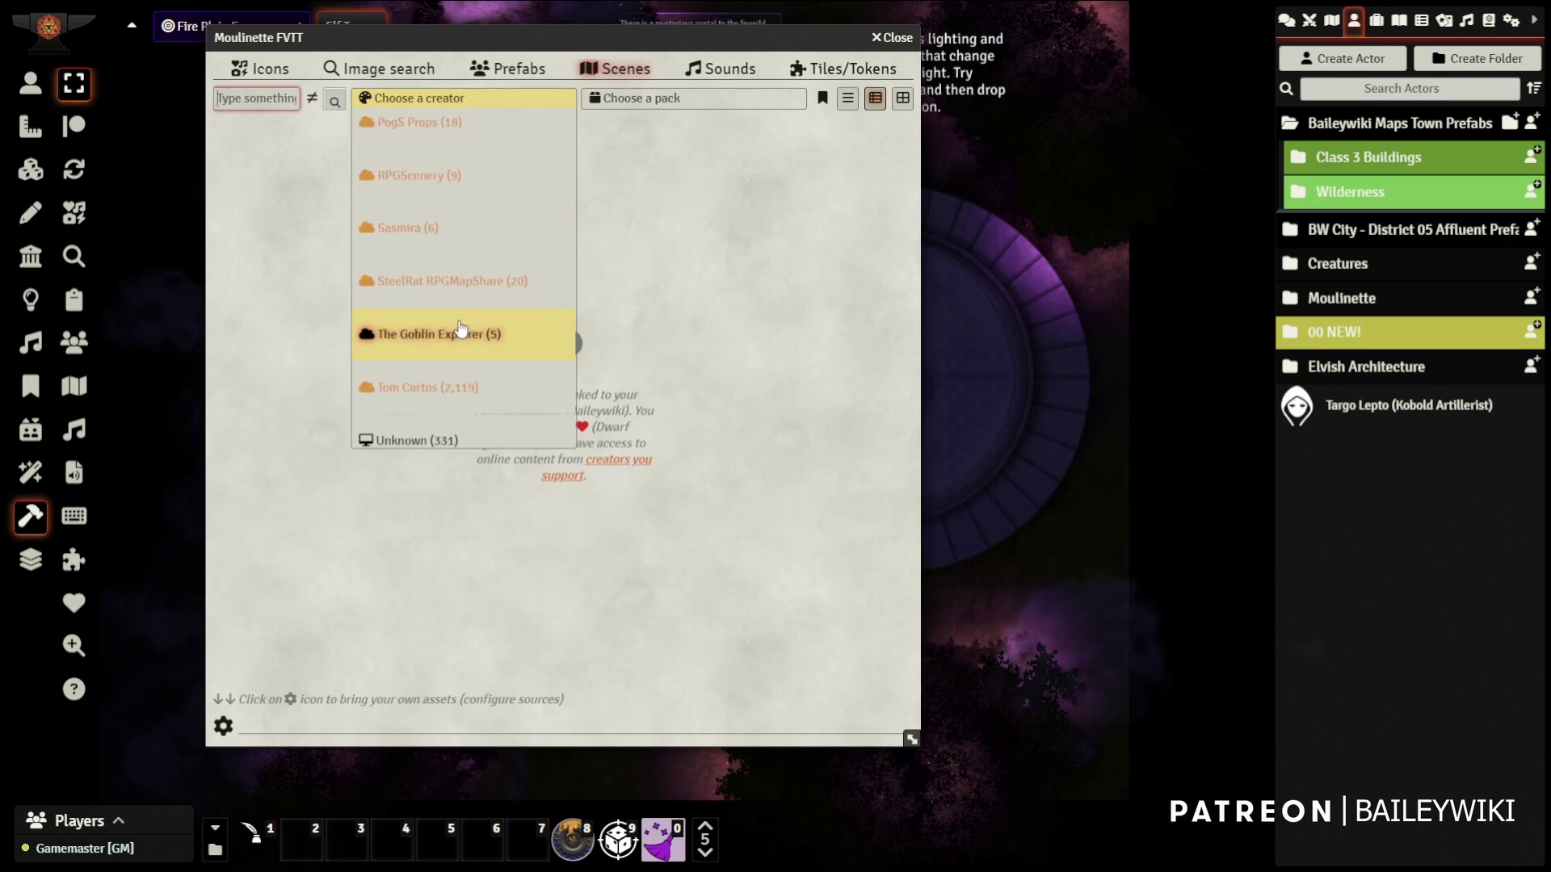
scroll(460, 327, up, 1)
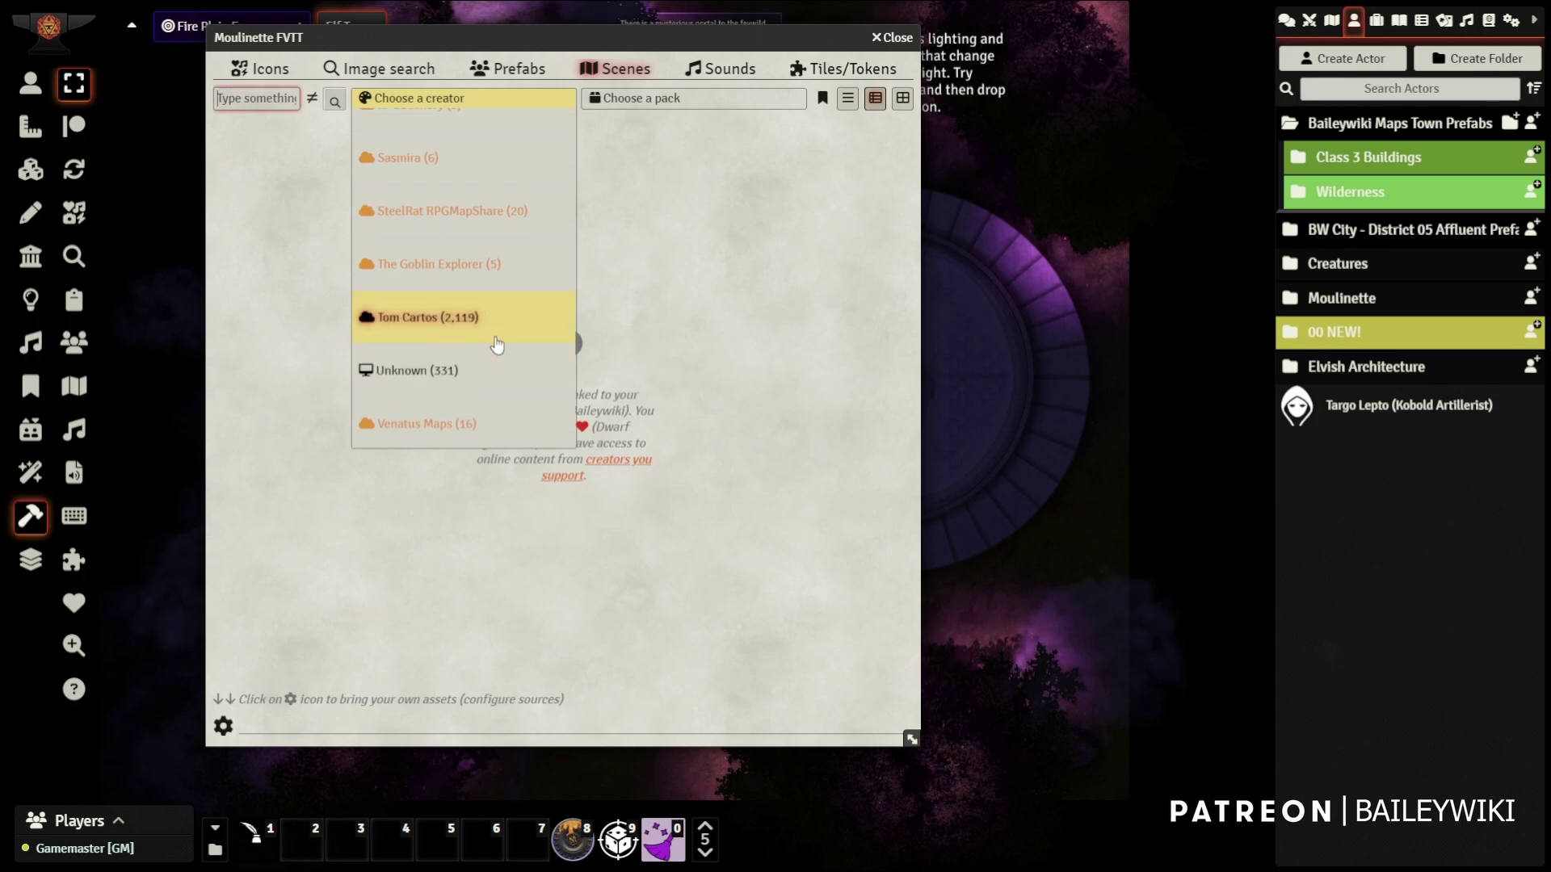
click(703, 278)
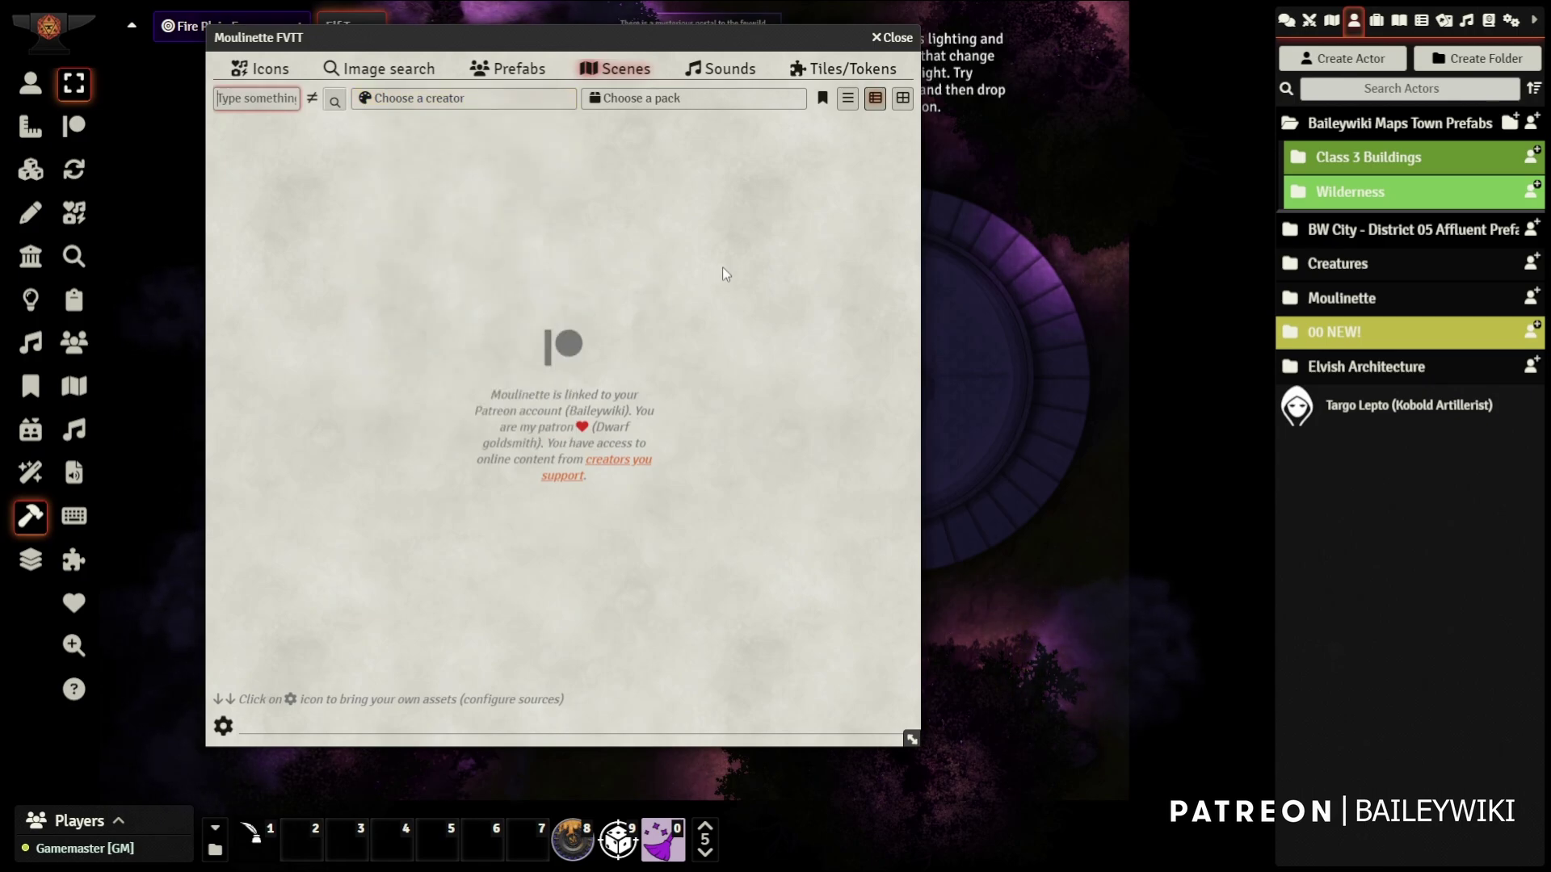